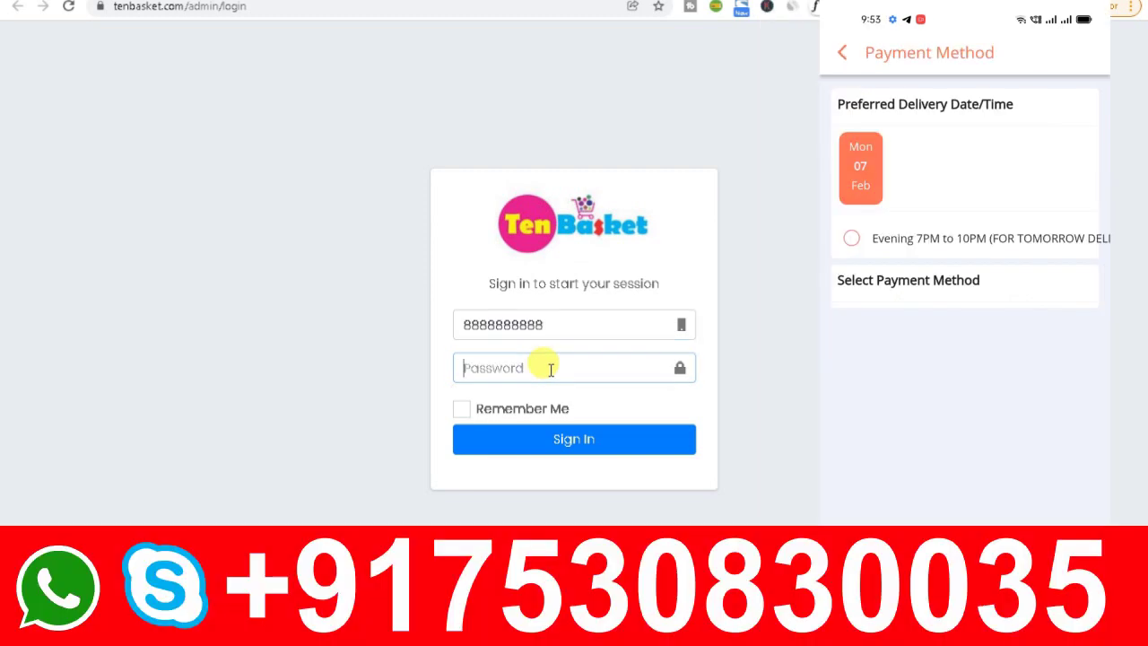
# Step: Sign in with the admin mobile number and password, dismissing Chrome's password prompts
pyautogui.write('1')
pyautogui.click(530, 443)
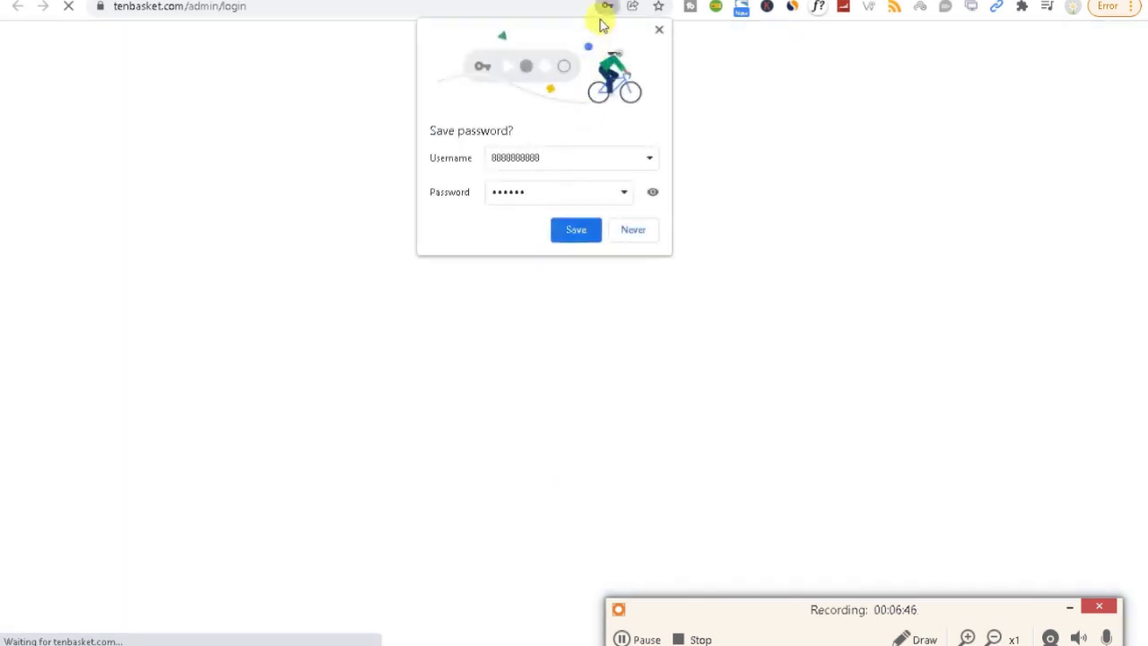
pyautogui.click(574, 228)
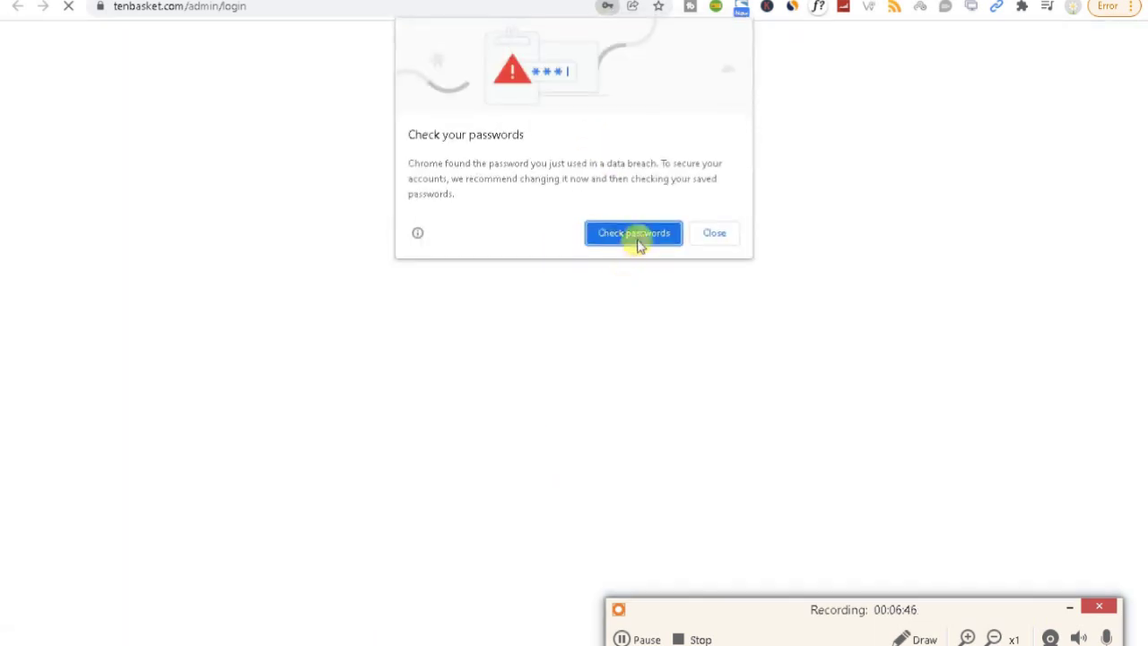
pyautogui.click(715, 232)
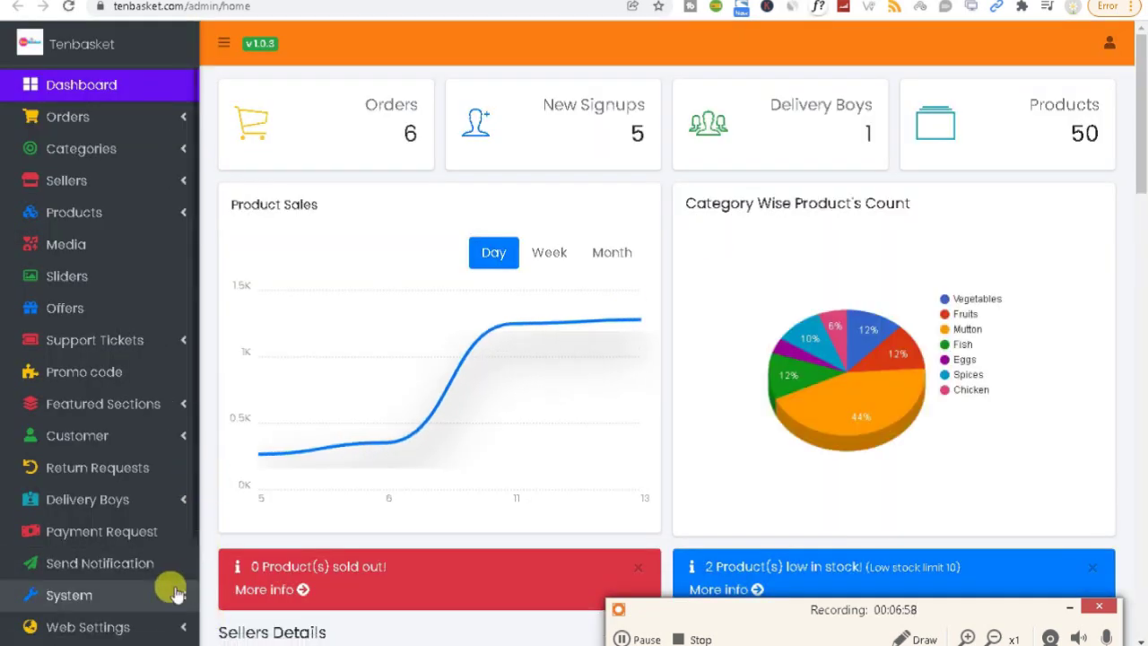
# Step: Check the empty Payment Request list, then go to Web Settings > System > Payment Methods
pyautogui.click(142, 541)
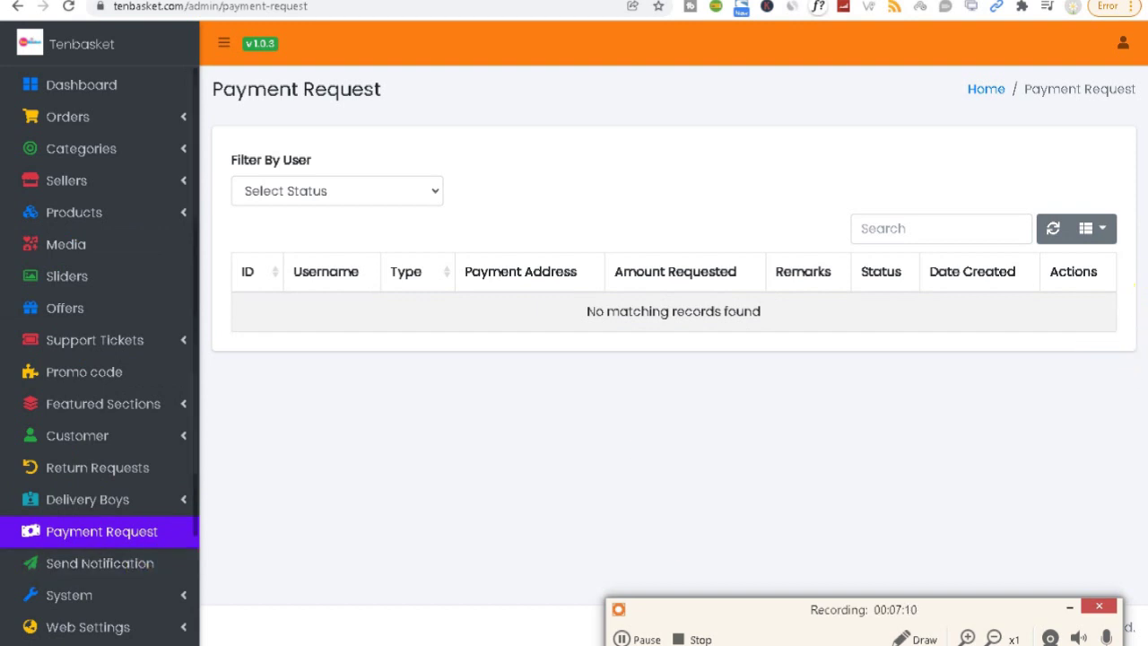
pyautogui.click(106, 629)
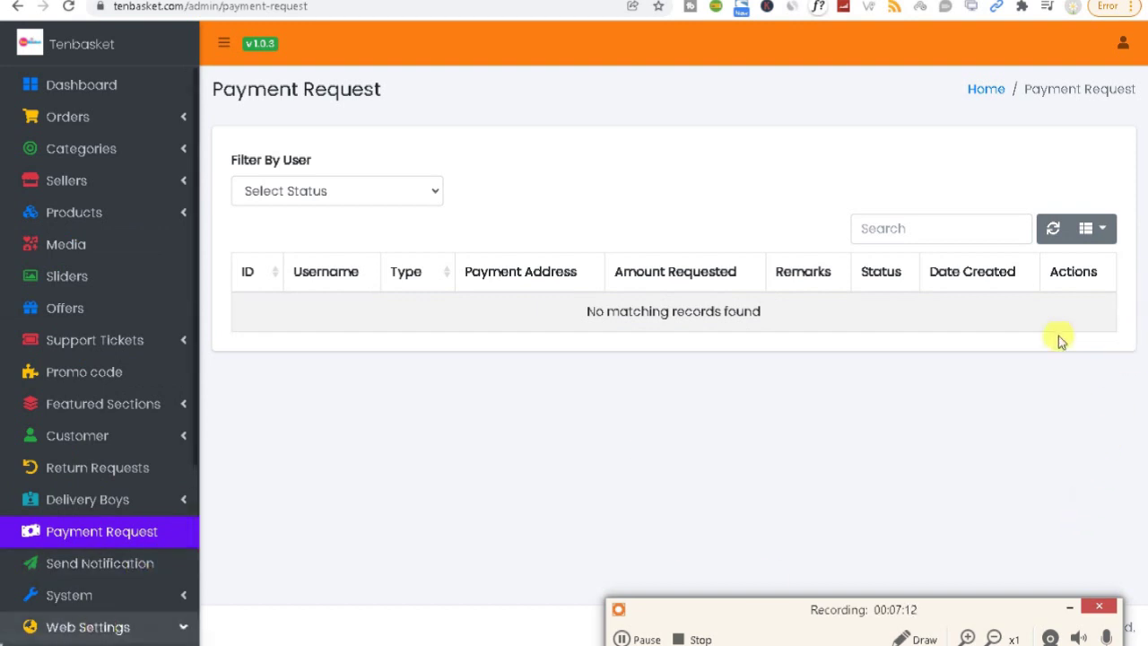
pyautogui.scroll(-3, 84, 545)
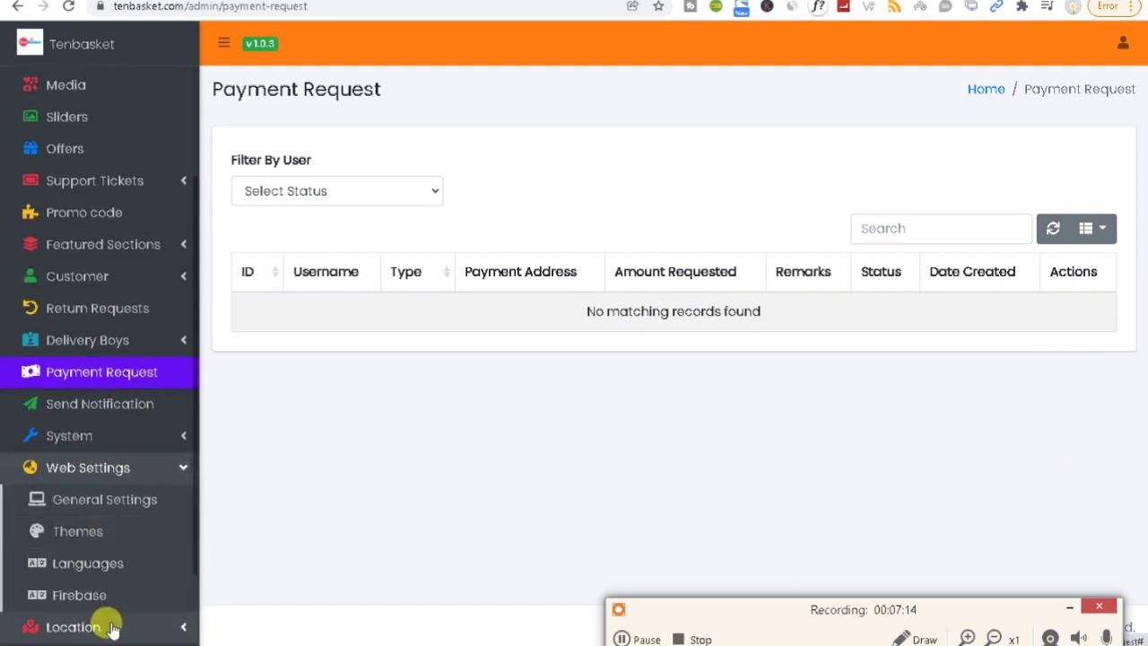
pyautogui.scroll(3, 145, 537)
pyautogui.scroll(-3, 134, 584)
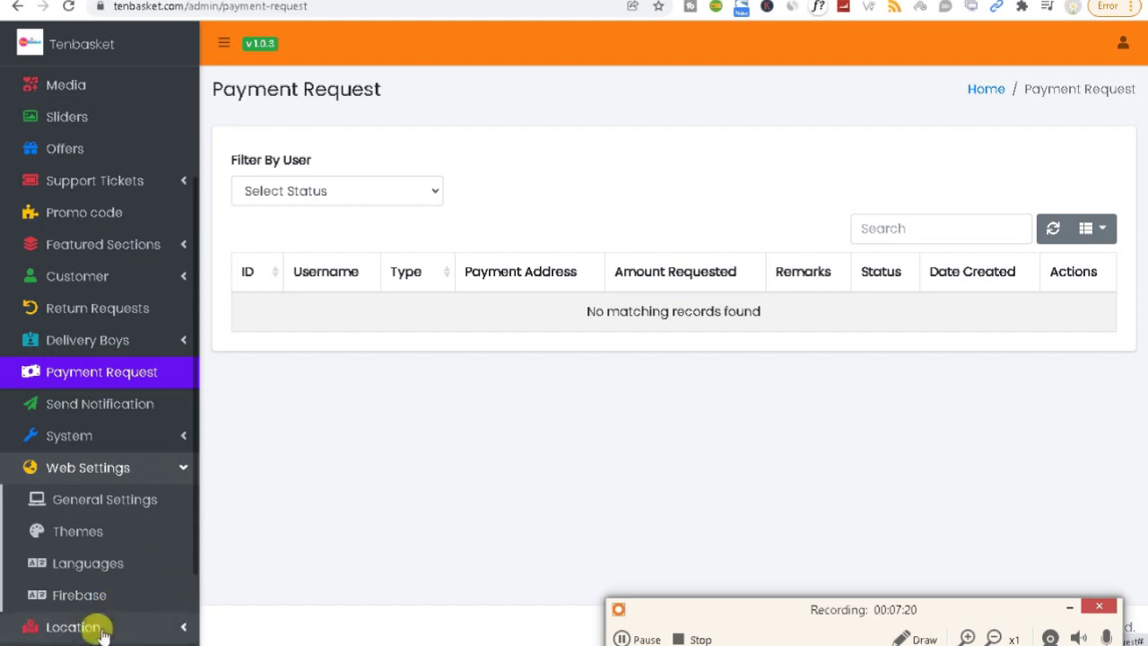
pyautogui.scroll(-2, 100, 632)
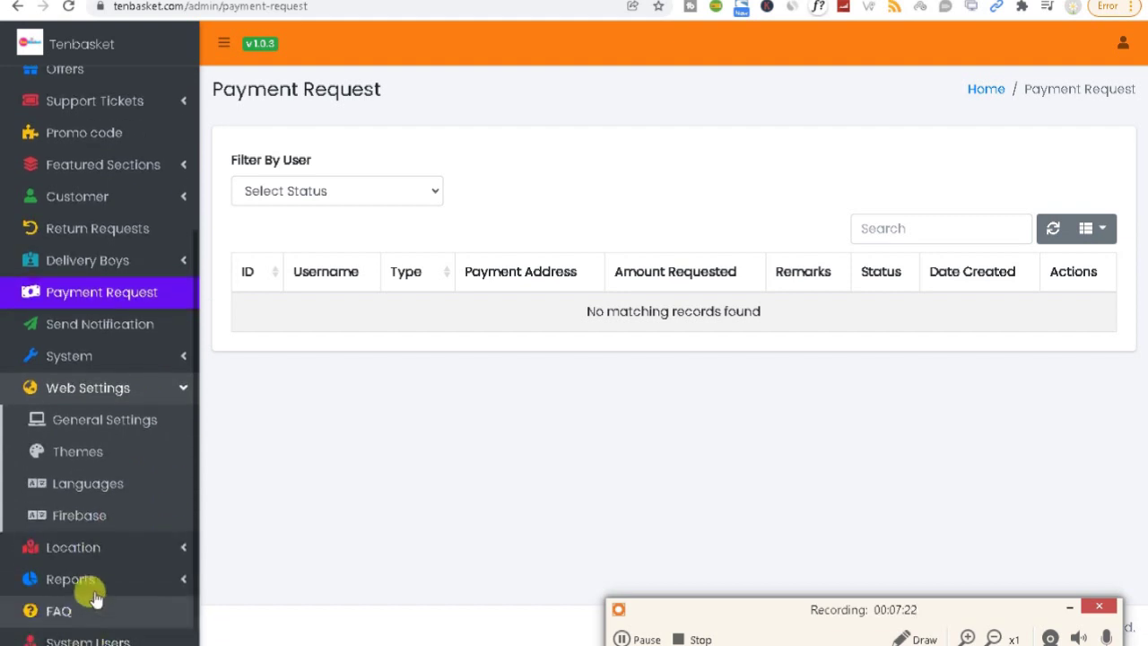
pyautogui.scroll(2, 97, 619)
pyautogui.scroll(-3, 96, 612)
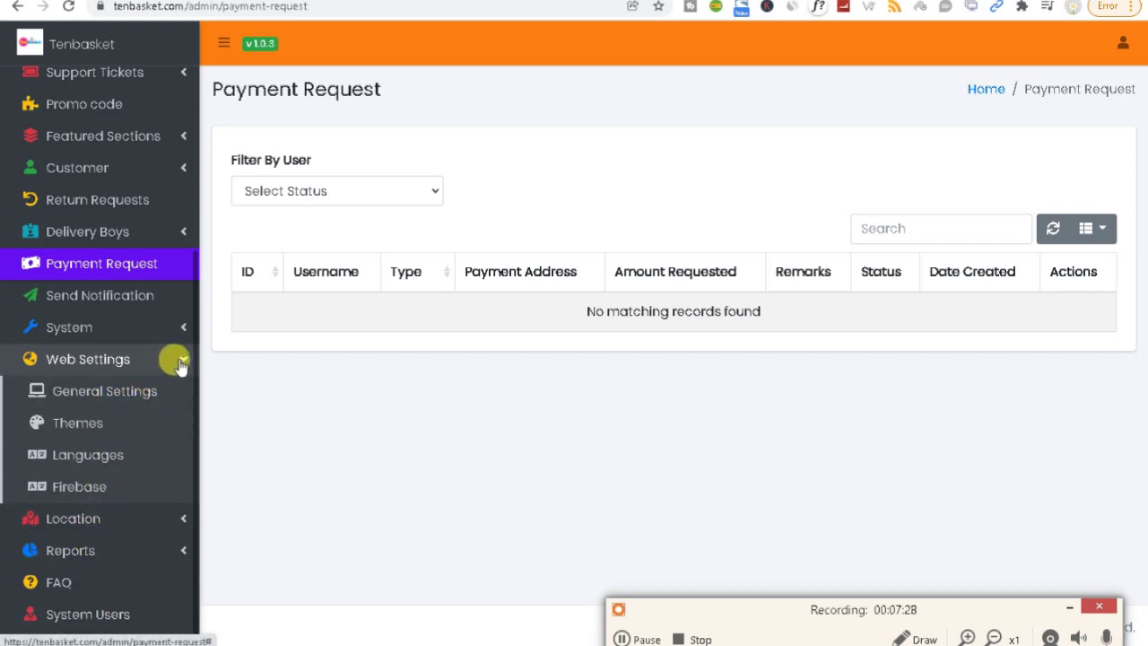
pyautogui.click(179, 329)
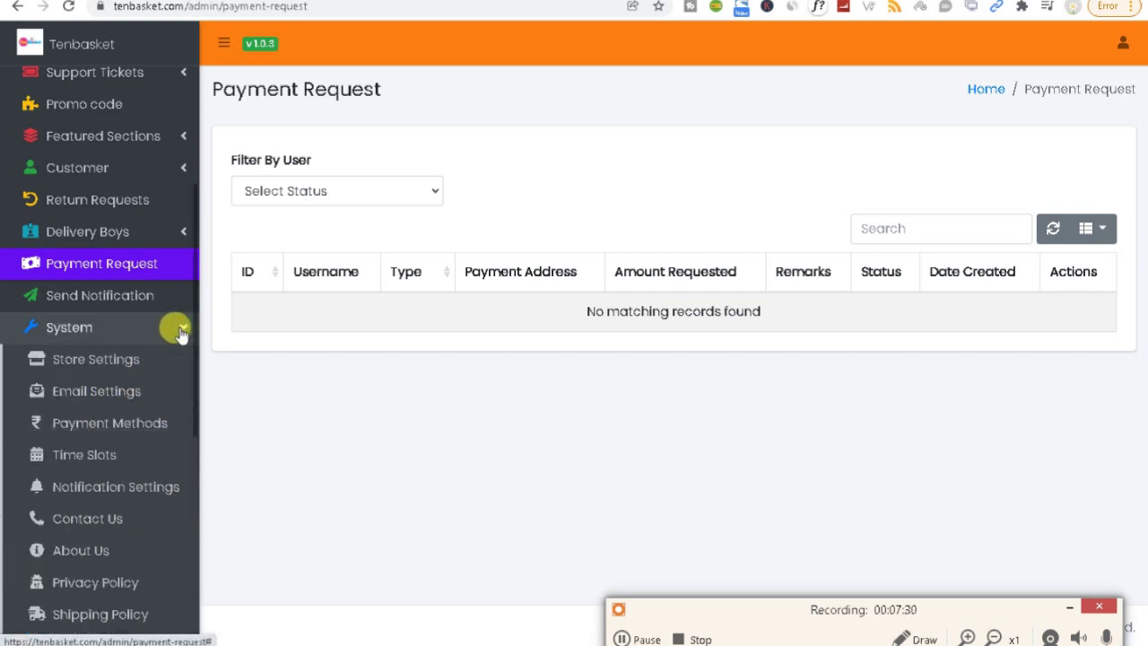
pyautogui.click(131, 432)
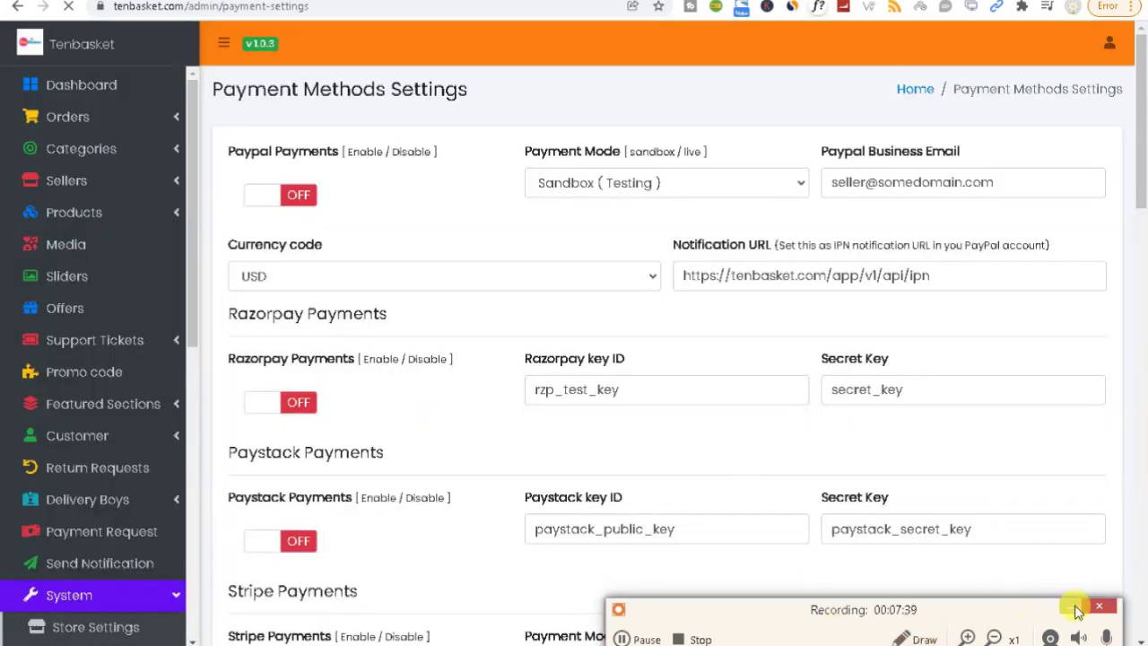
# Step: Look over the PayPal Payments section of the Payment Methods page
pyautogui.click(1070, 610)
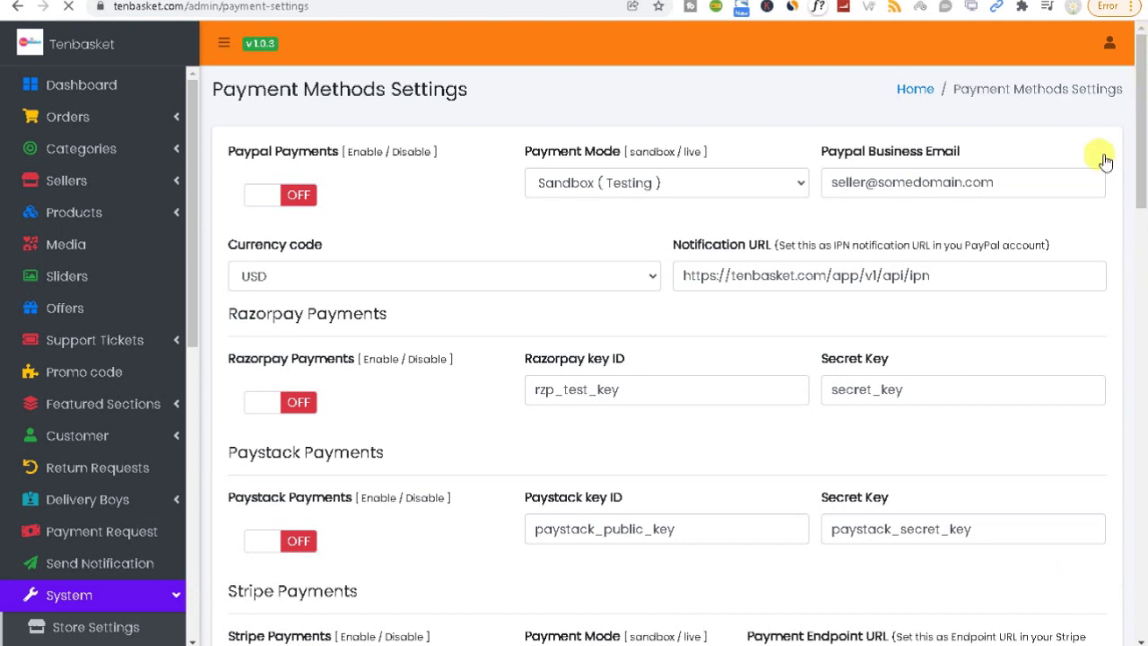
pyautogui.scroll(-1, 1144, 170)
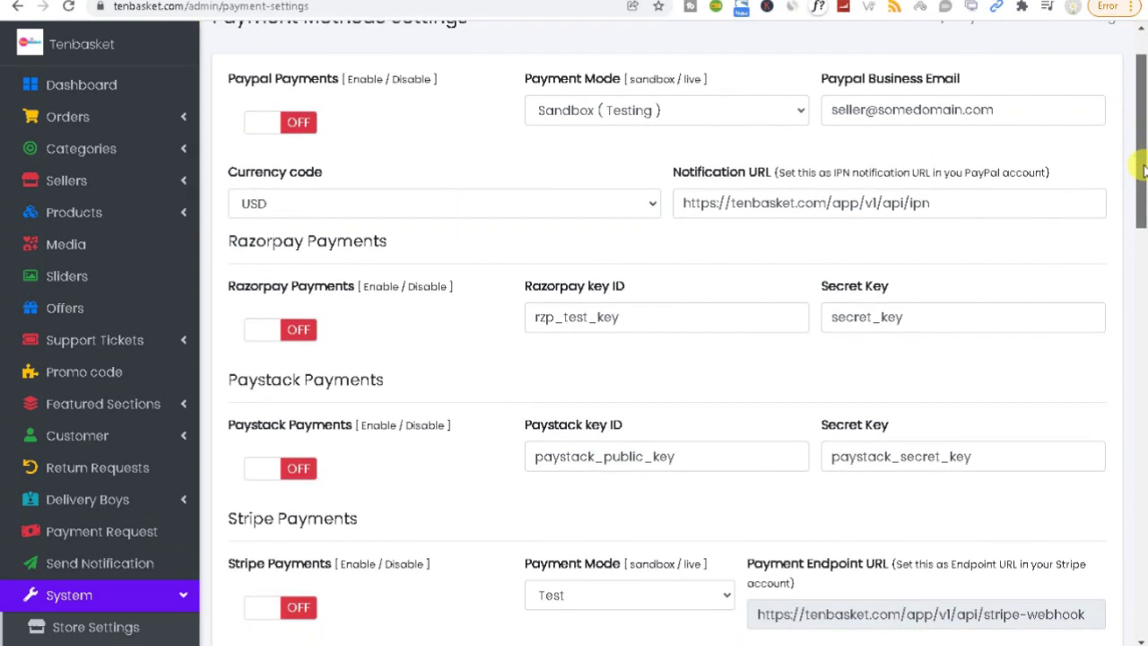
pyautogui.scroll(1, 1144, 171)
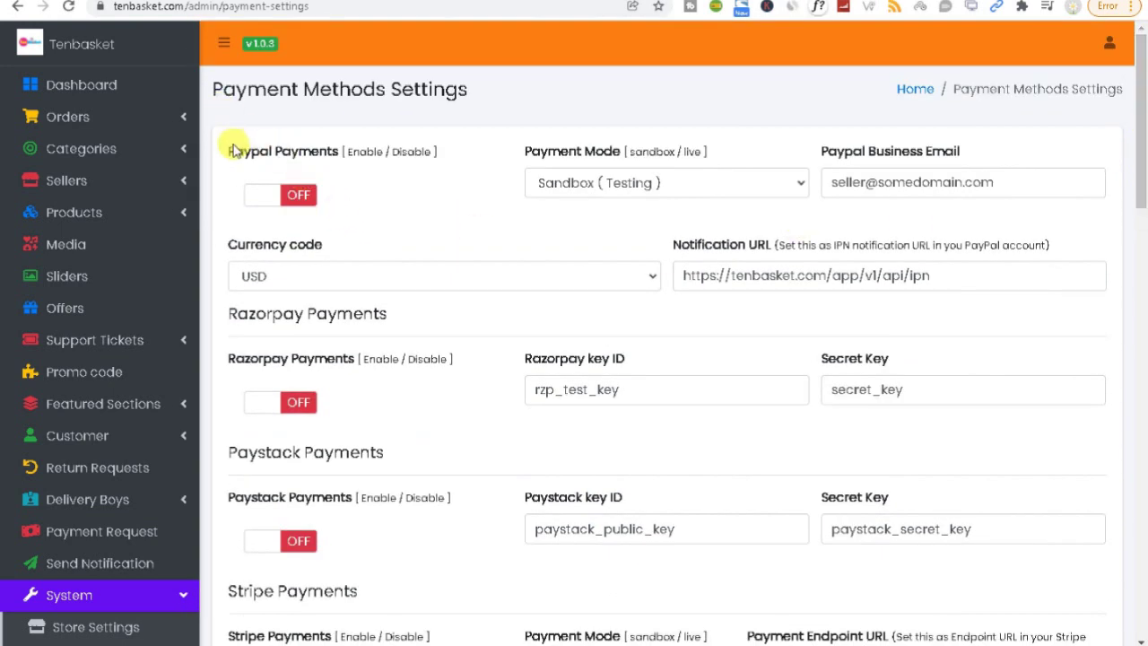
pyautogui.moveTo(231, 151); pyautogui.dragTo(327, 157)
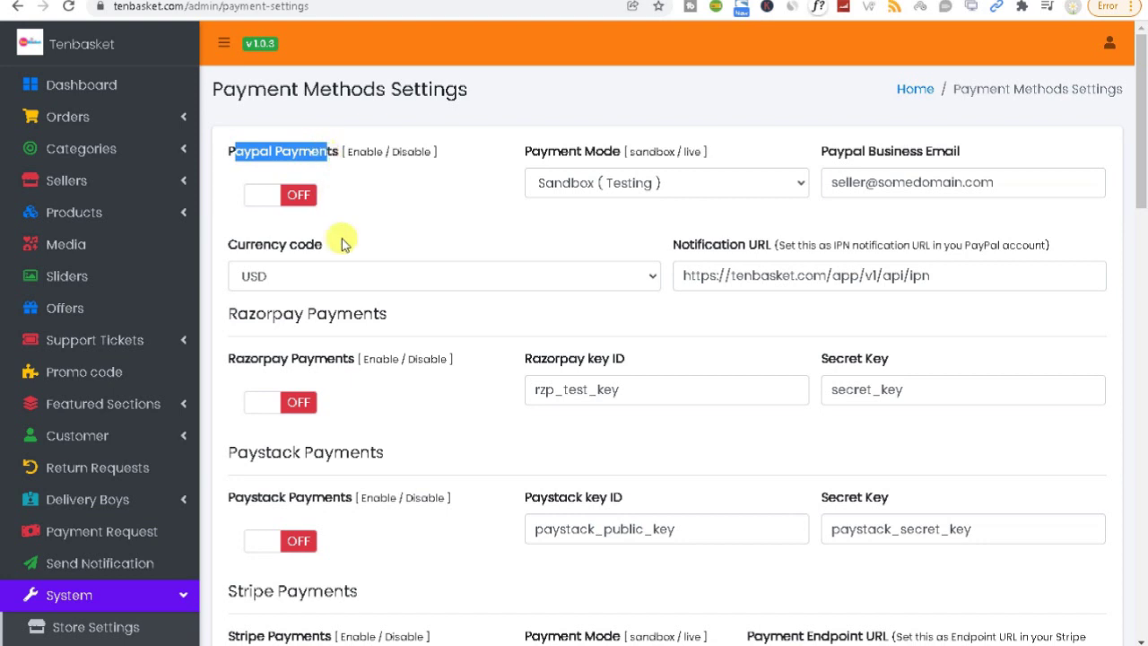
pyautogui.doubleClick(289, 151)
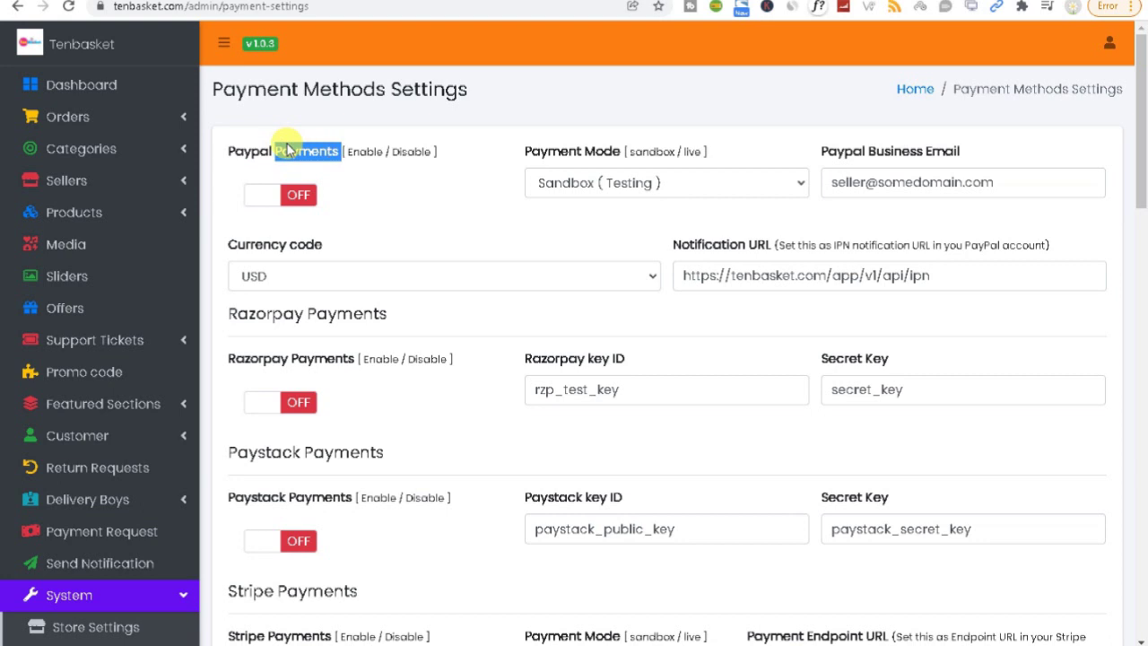
# Step: Browse the PayPal currency code list and close it, keeping USD
pyautogui.tripleClick(279, 245)
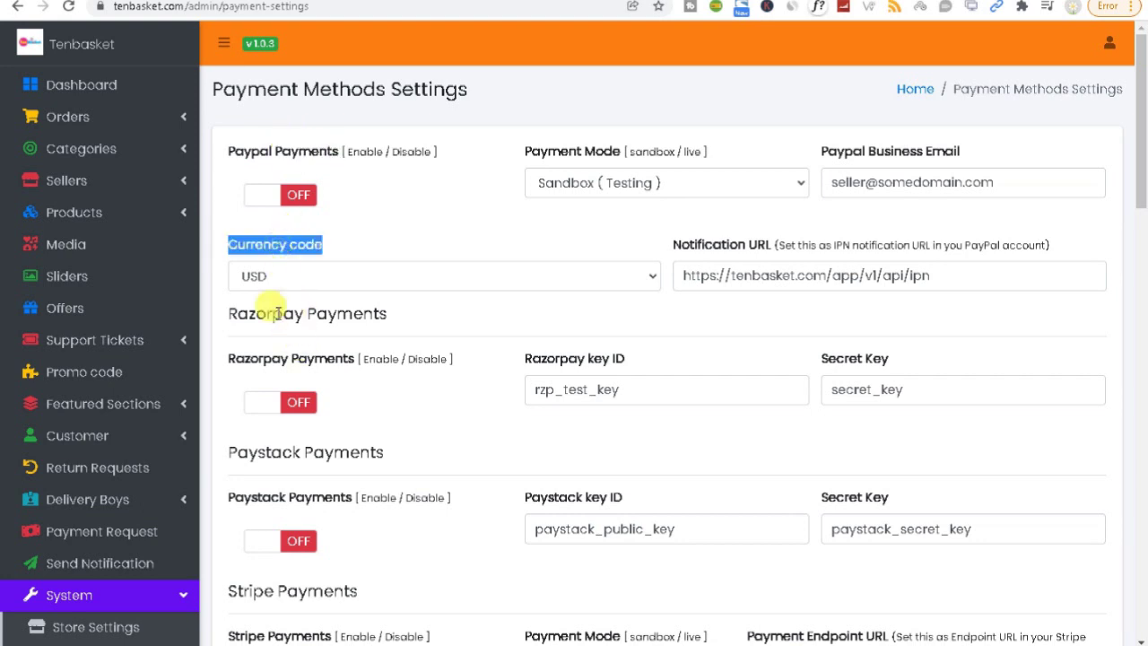
pyautogui.click(266, 277)
pyautogui.click(312, 276)
pyautogui.click(309, 273)
pyautogui.click(448, 231)
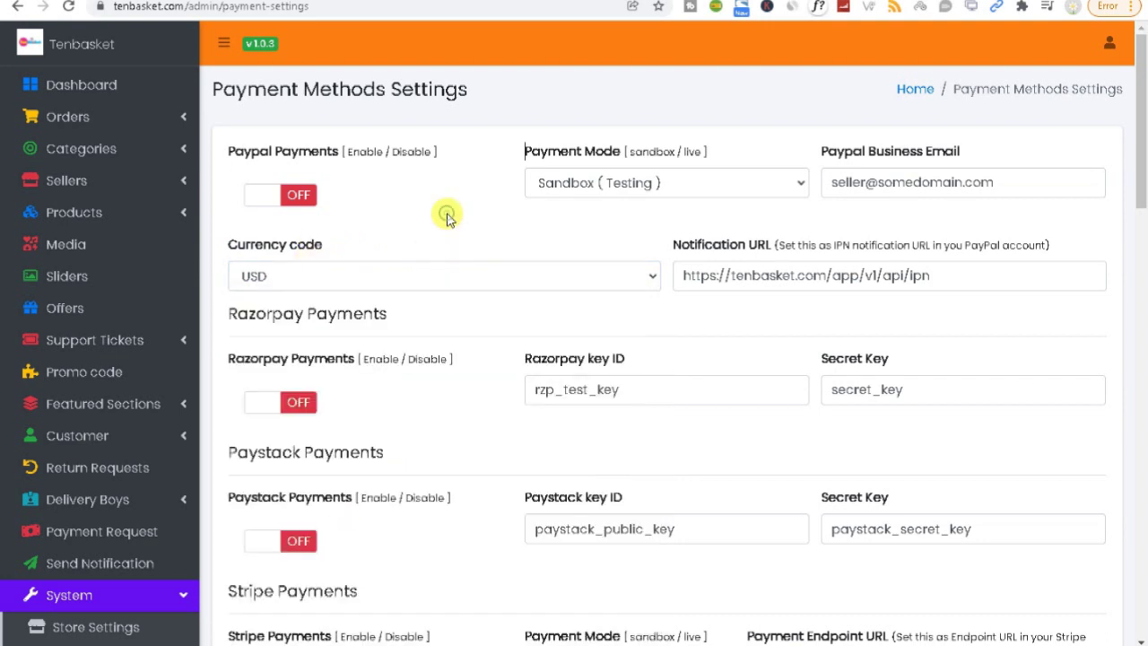
pyautogui.tripleClick(328, 313)
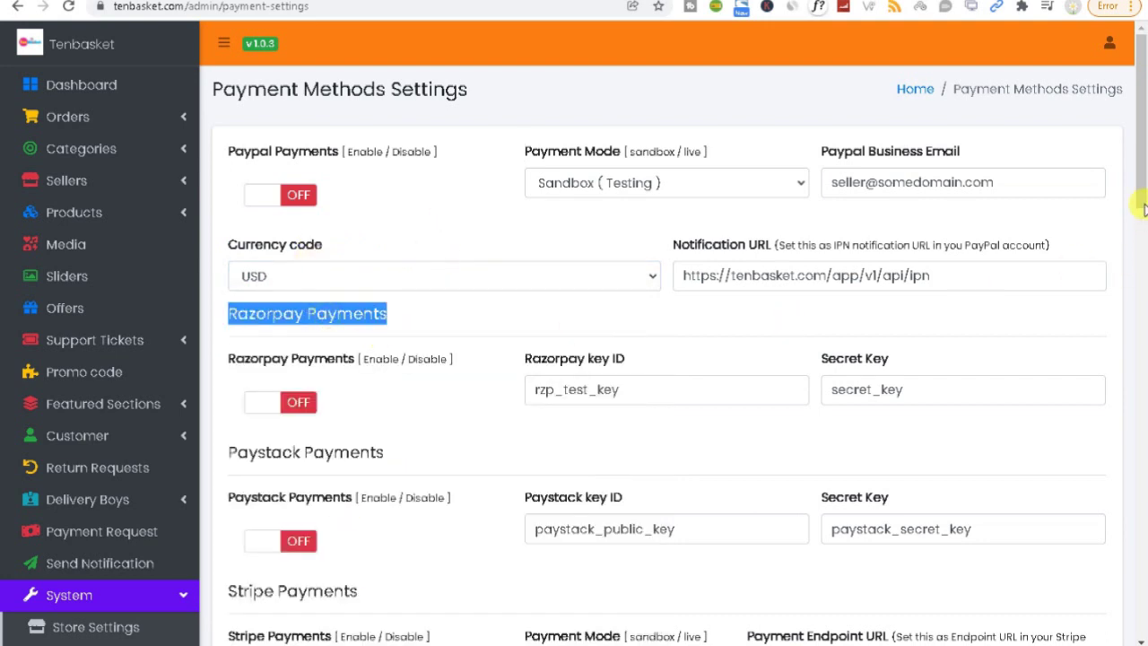
pyautogui.moveTo(1139, 174); pyautogui.dragTo(1139, 218)
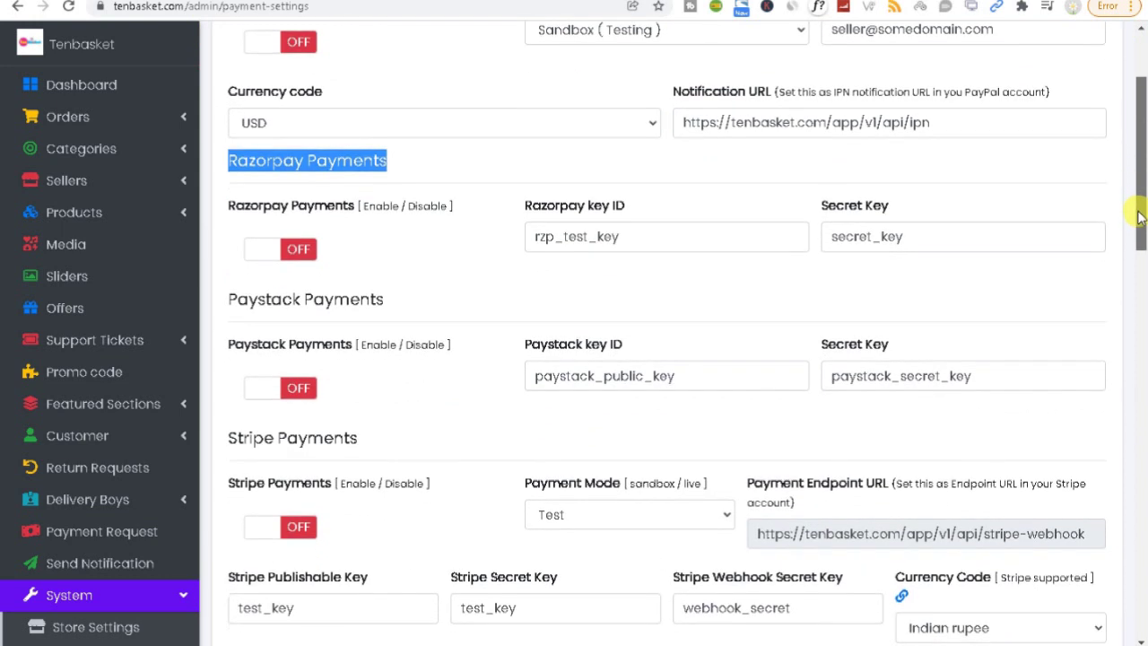
# Step: Turn on Razorpay payments and inspect its key ID and secret key fields
pyautogui.click(312, 257)
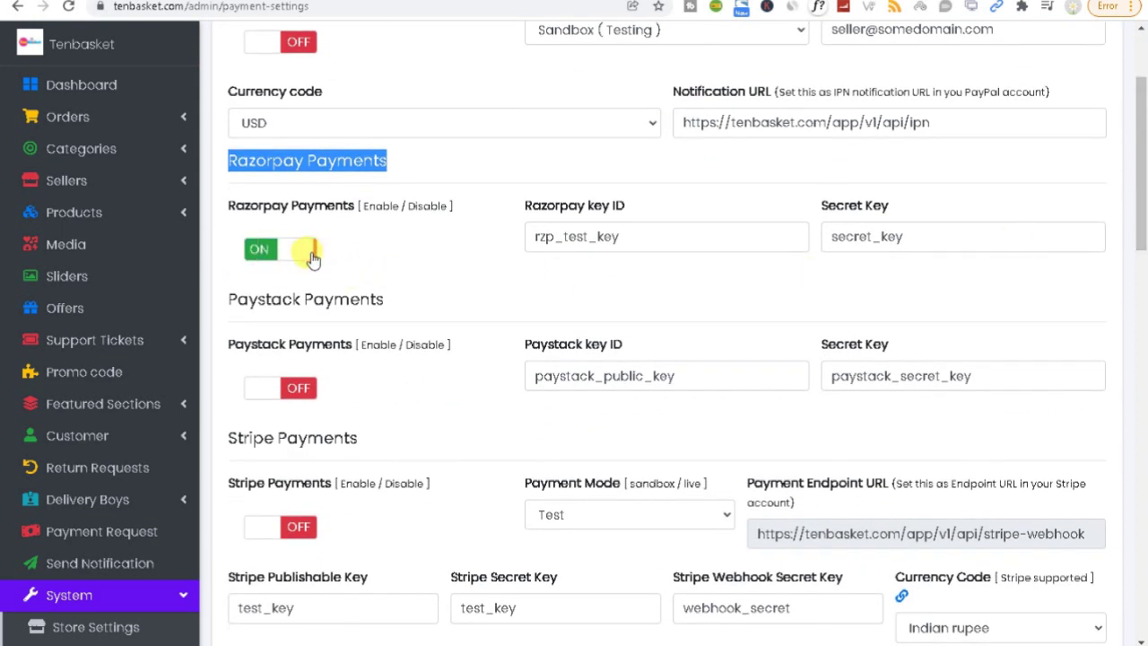
pyautogui.click(615, 235)
pyautogui.click(833, 234)
pyautogui.doubleClick(830, 235)
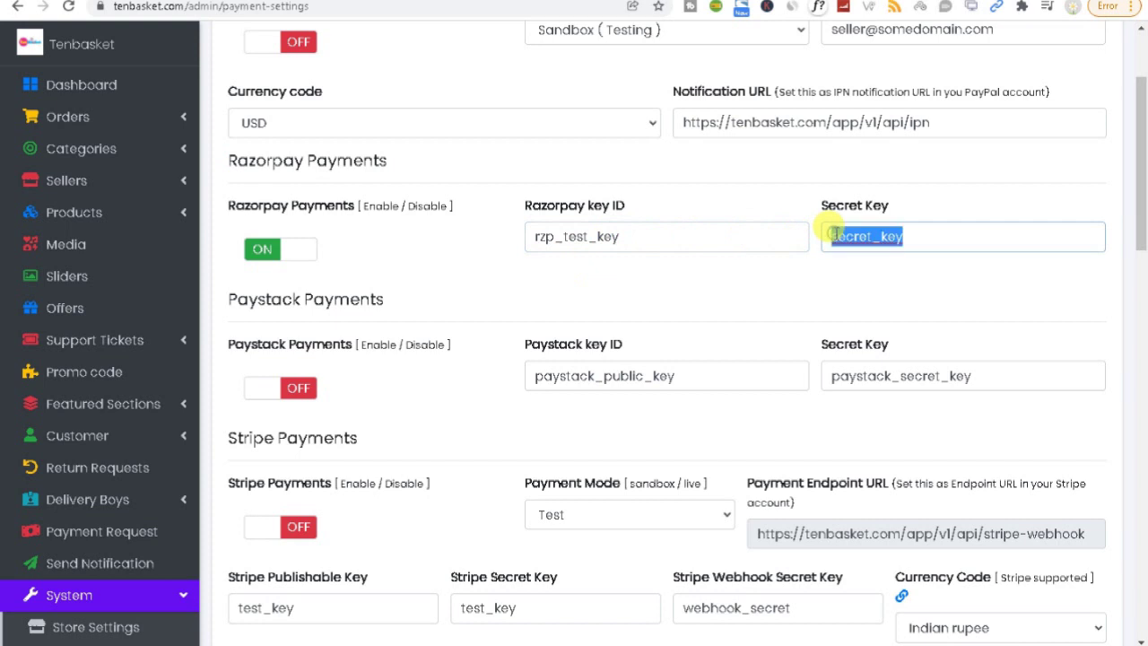
pyautogui.click(563, 241)
# Step: Scroll past the Paystack, Flutterwave and Paytm sections down to Google Pay Payments
pyautogui.moveTo(237, 299); pyautogui.dragTo(354, 330)
pyautogui.moveTo(252, 438); pyautogui.dragTo(358, 440)
pyautogui.scroll(-3, 1144, 236)
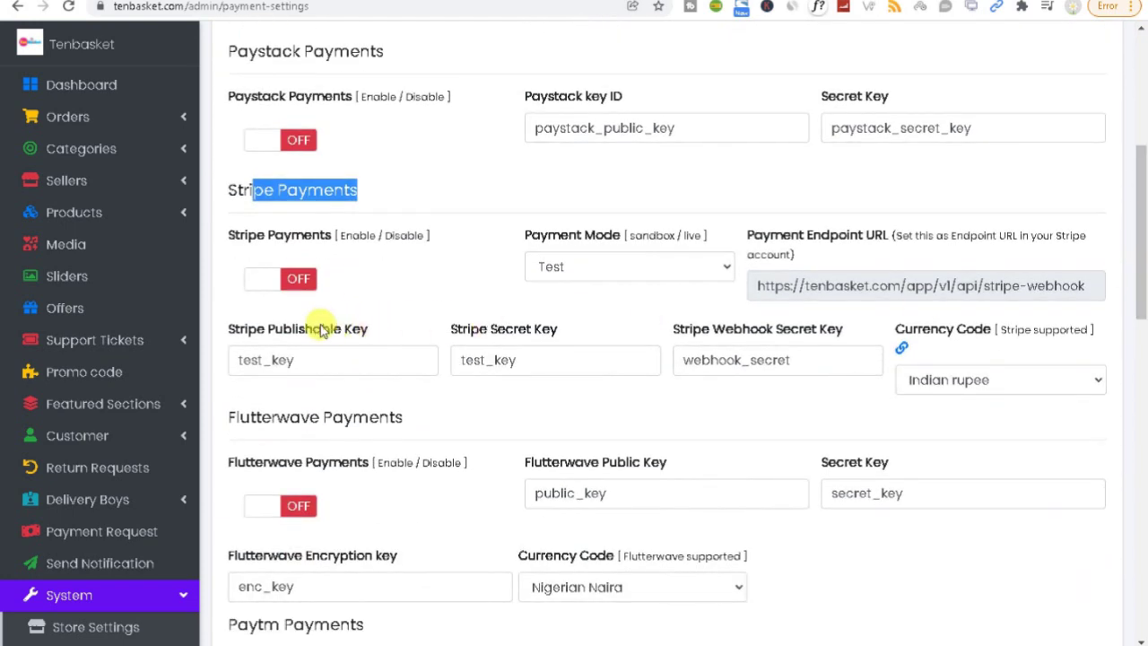
pyautogui.moveTo(274, 330); pyautogui.dragTo(380, 331)
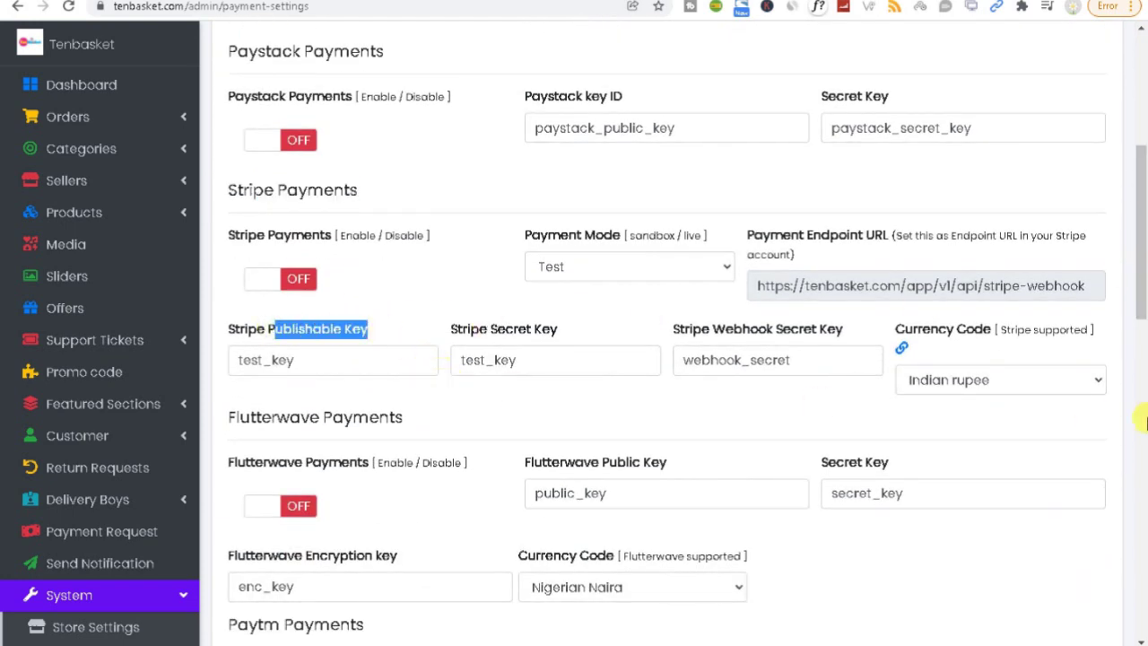
pyautogui.scroll(-2, 1144, 285)
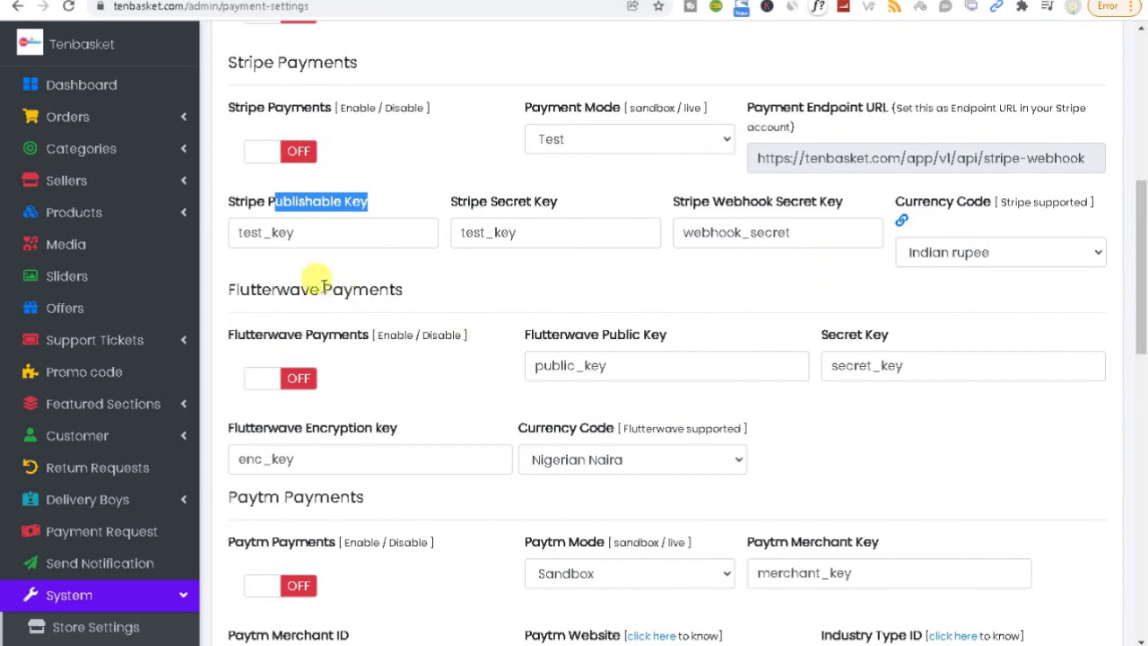
pyautogui.moveTo(236, 288); pyautogui.dragTo(403, 289)
pyautogui.scroll(-3, 1137, 278)
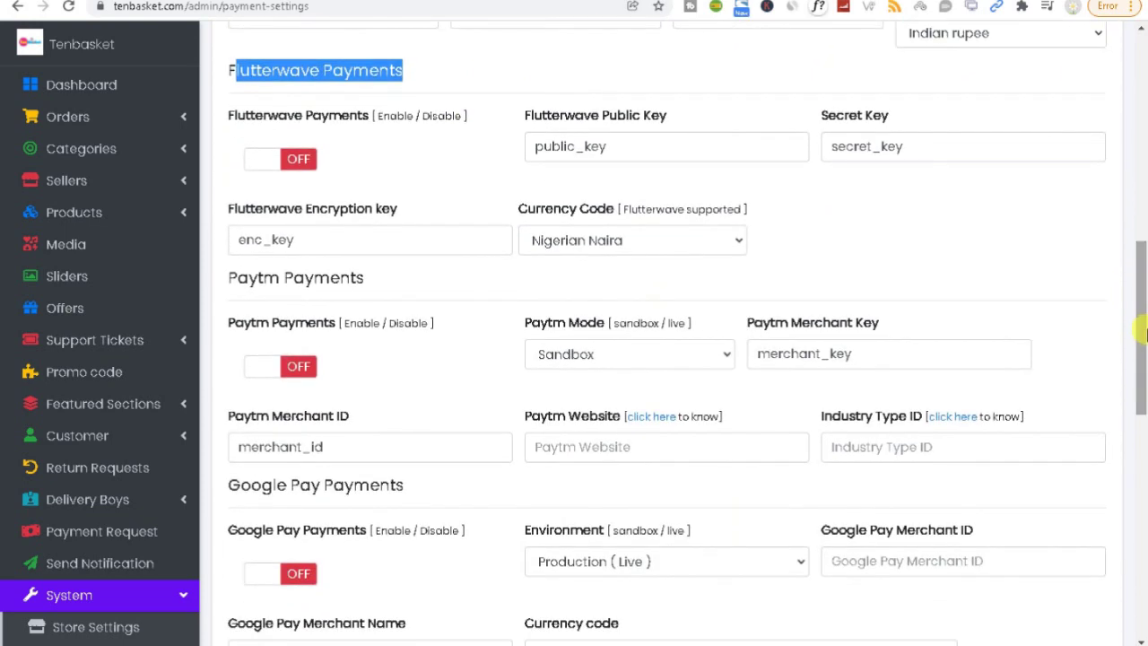
pyautogui.moveTo(226, 277); pyautogui.dragTo(364, 279)
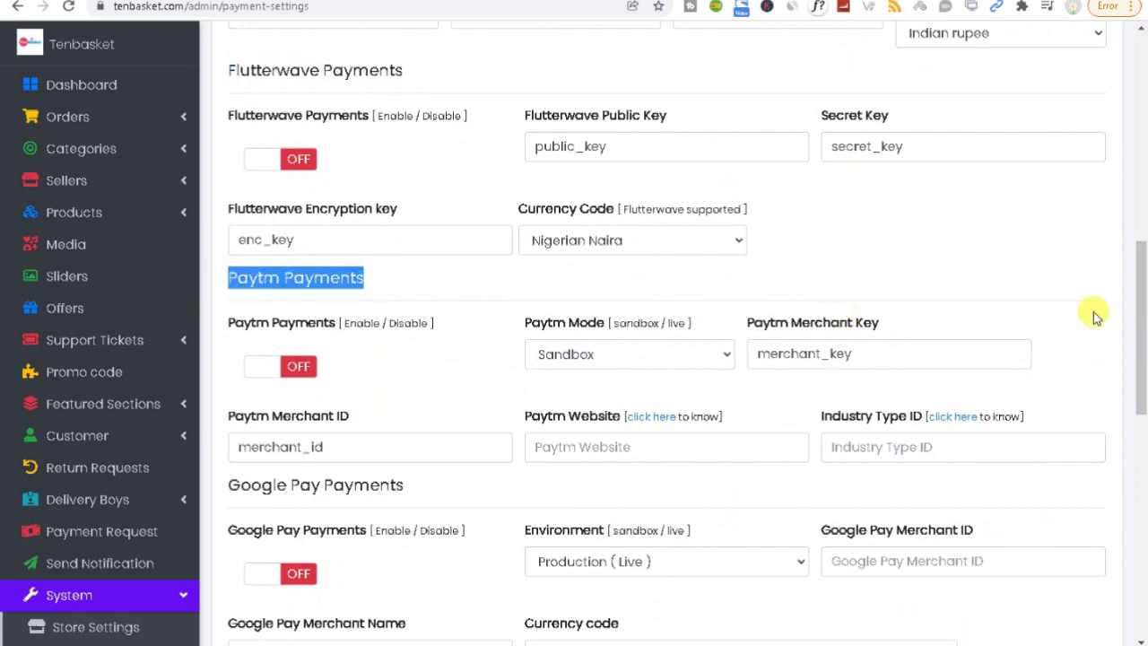
pyautogui.scroll(-2, 1142, 315)
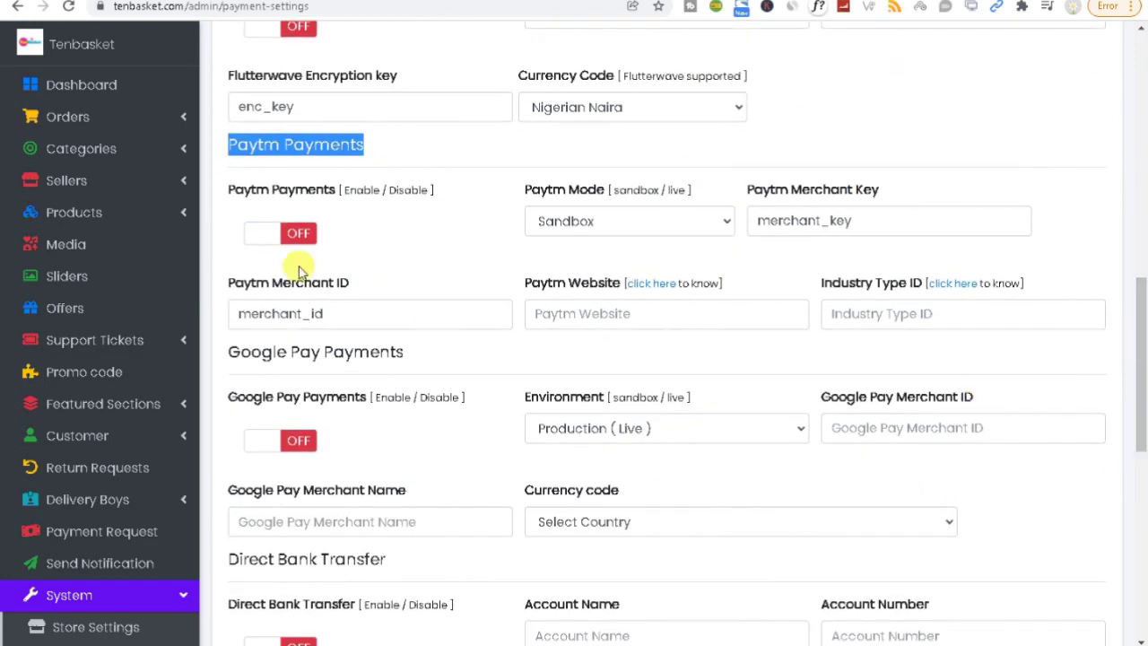
pyautogui.moveTo(251, 283); pyautogui.dragTo(401, 289)
pyautogui.scroll(-2, 1143, 399)
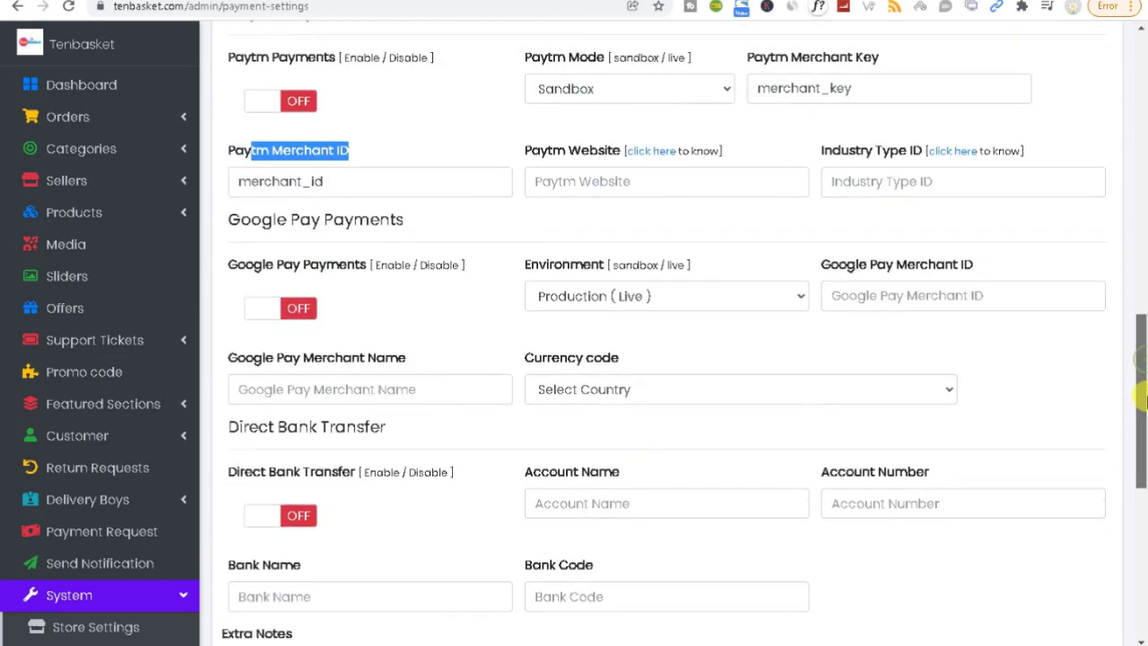
pyautogui.click(231, 272)
pyautogui.moveTo(231, 272); pyautogui.dragTo(366, 272)
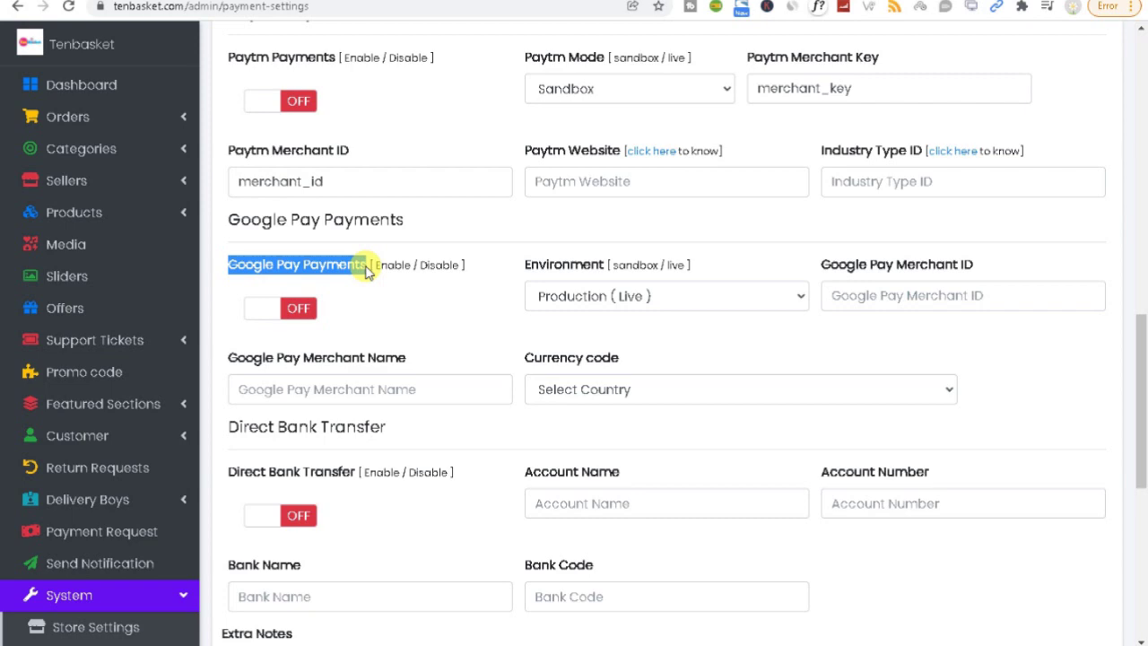
pyautogui.moveTo(1141, 367)
pyautogui.mouseDown()
pyautogui.moveTo(1142, 402)
pyautogui.moveTo(1143, 390)
pyautogui.mouseUp()
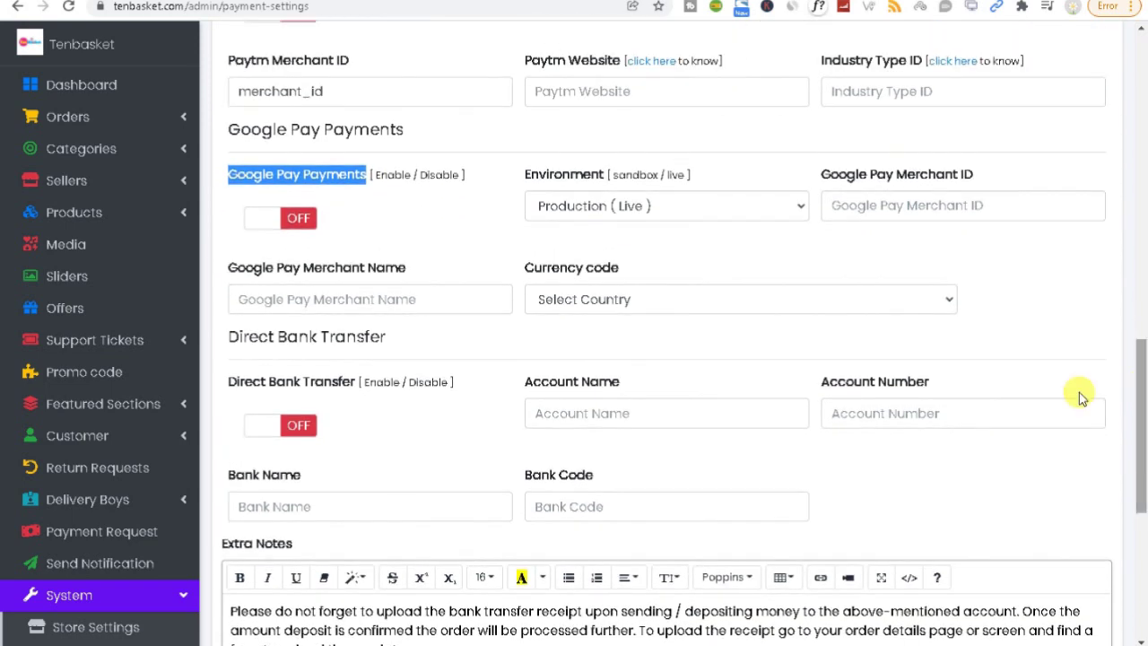
# Step: Switch Google Pay on and try saving, which flags its empty merchant fields
pyautogui.click(300, 224)
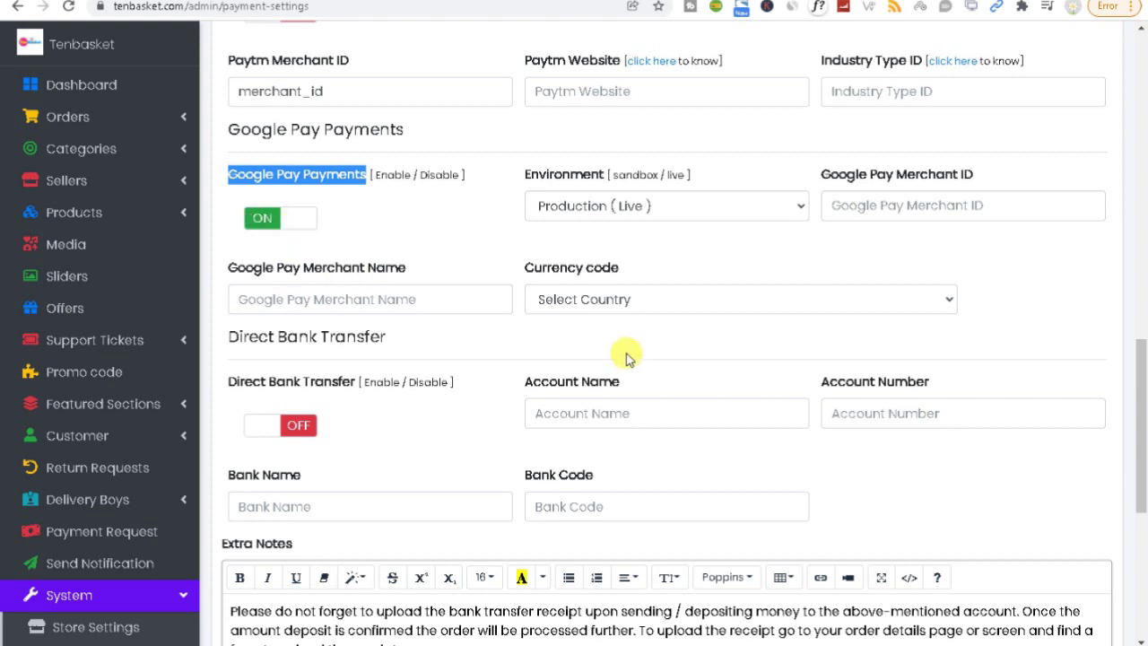
pyautogui.moveTo(1142, 412); pyautogui.dragTo(1142, 437)
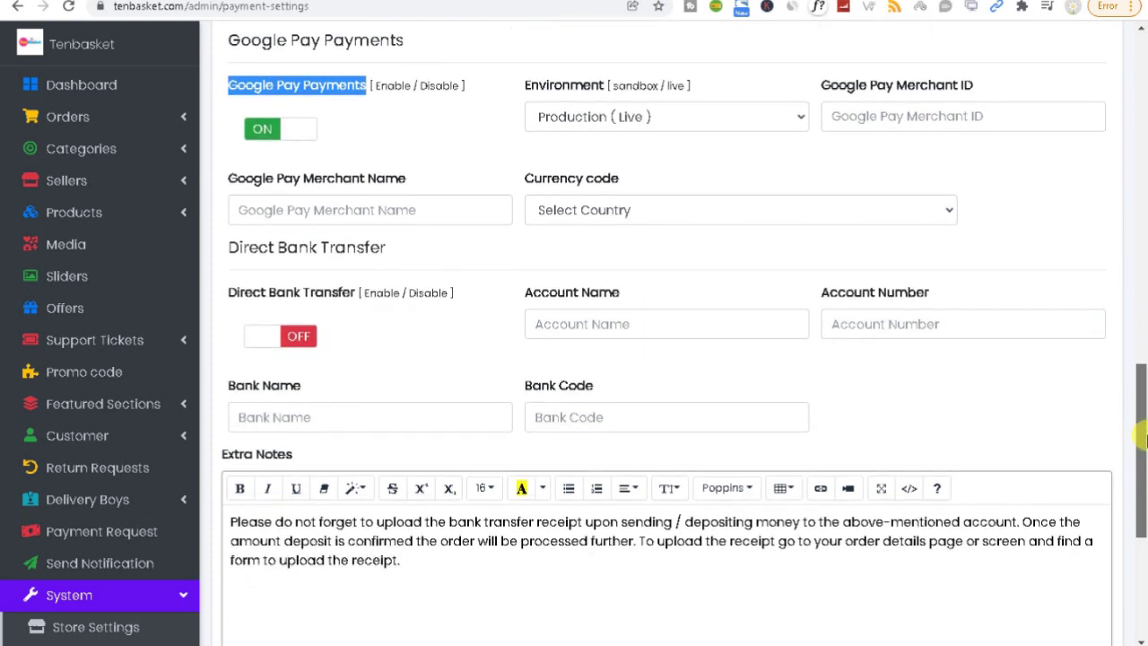
pyautogui.click(310, 213)
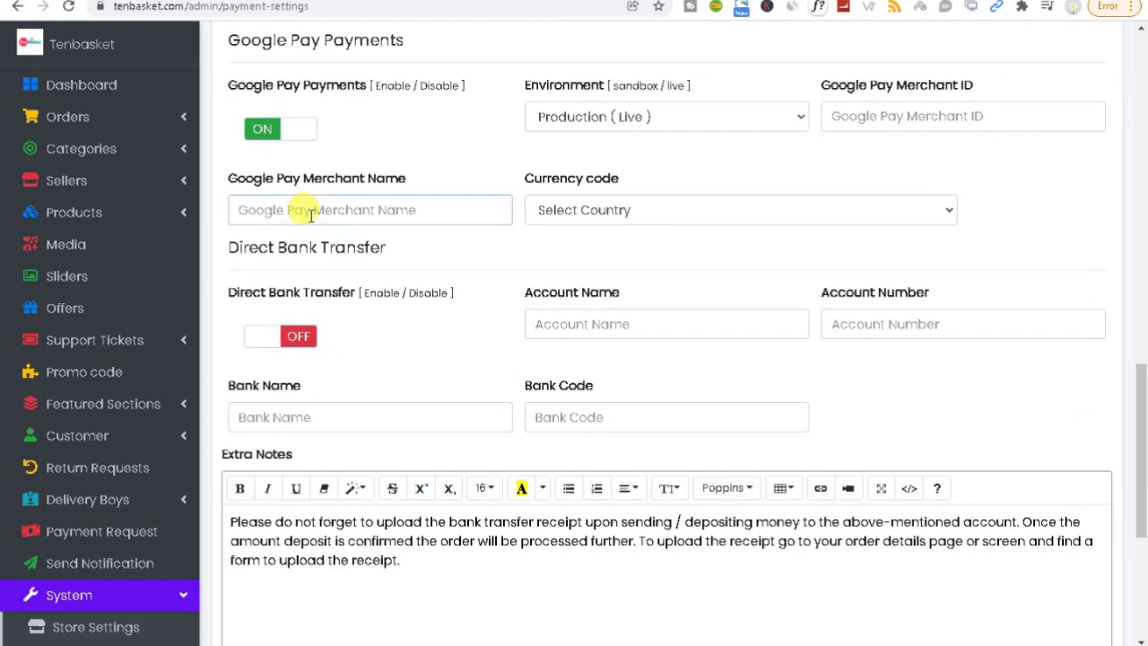
pyautogui.moveTo(1140, 408); pyautogui.dragTo(1141, 501)
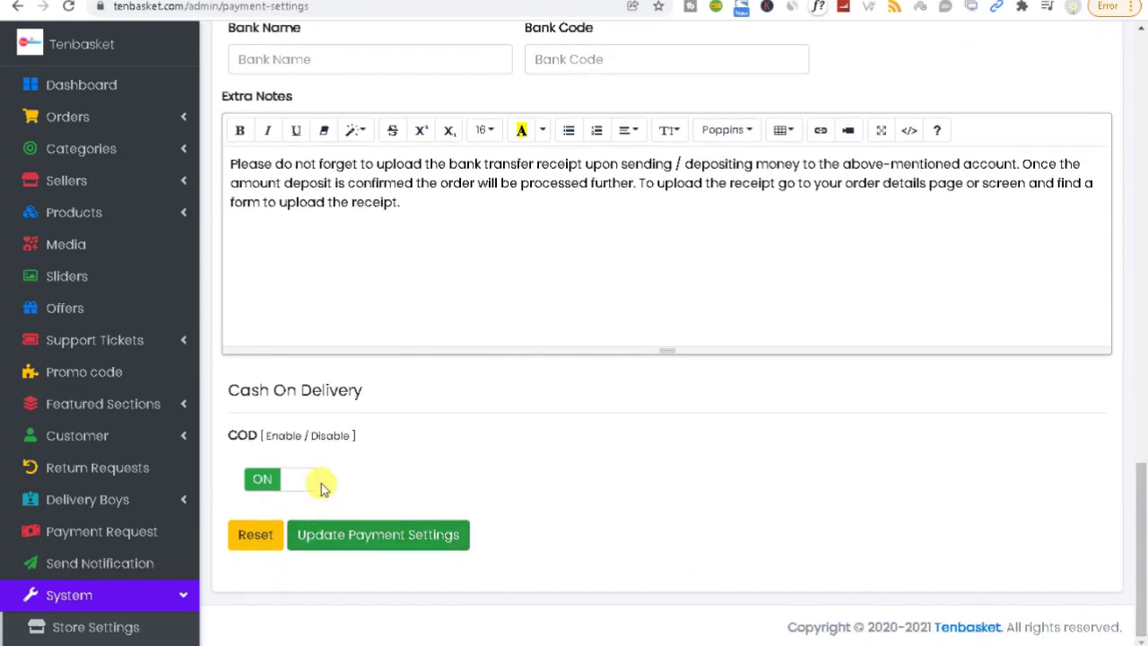
pyautogui.click(394, 547)
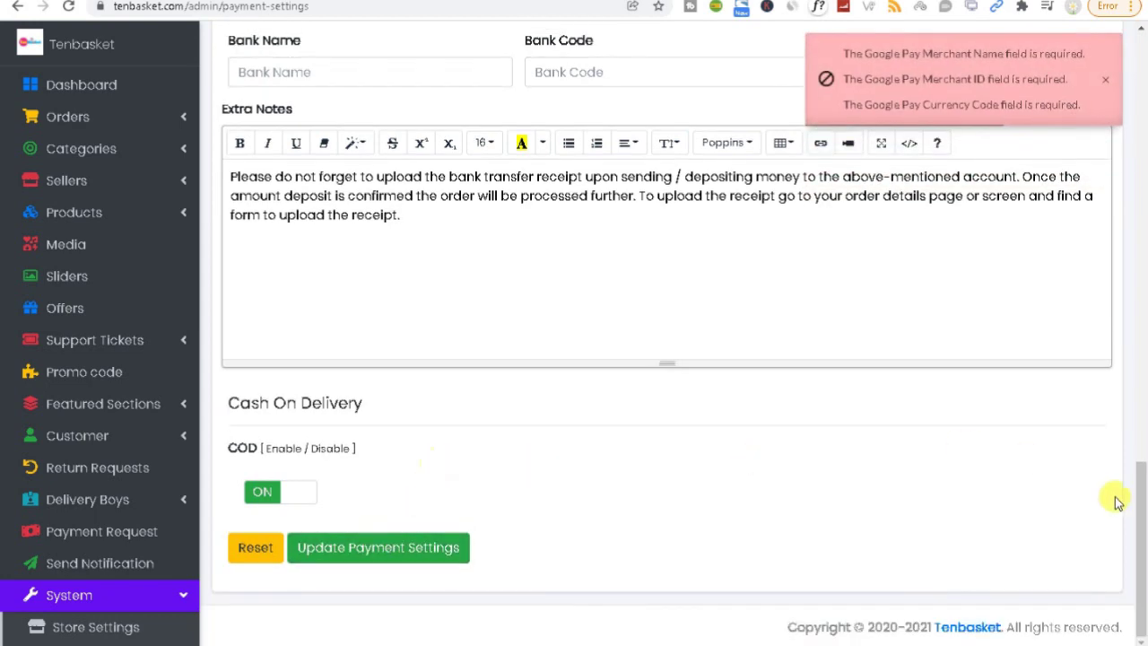
pyautogui.moveTo(1142, 492); pyautogui.dragTo(1074, 378)
# Step: Turn Google Pay back off and save the payment settings successfully
pyautogui.click(263, 357)
pyautogui.moveTo(1140, 408); pyautogui.dragTo(1109, 174)
pyautogui.scroll(2, 1109, 143)
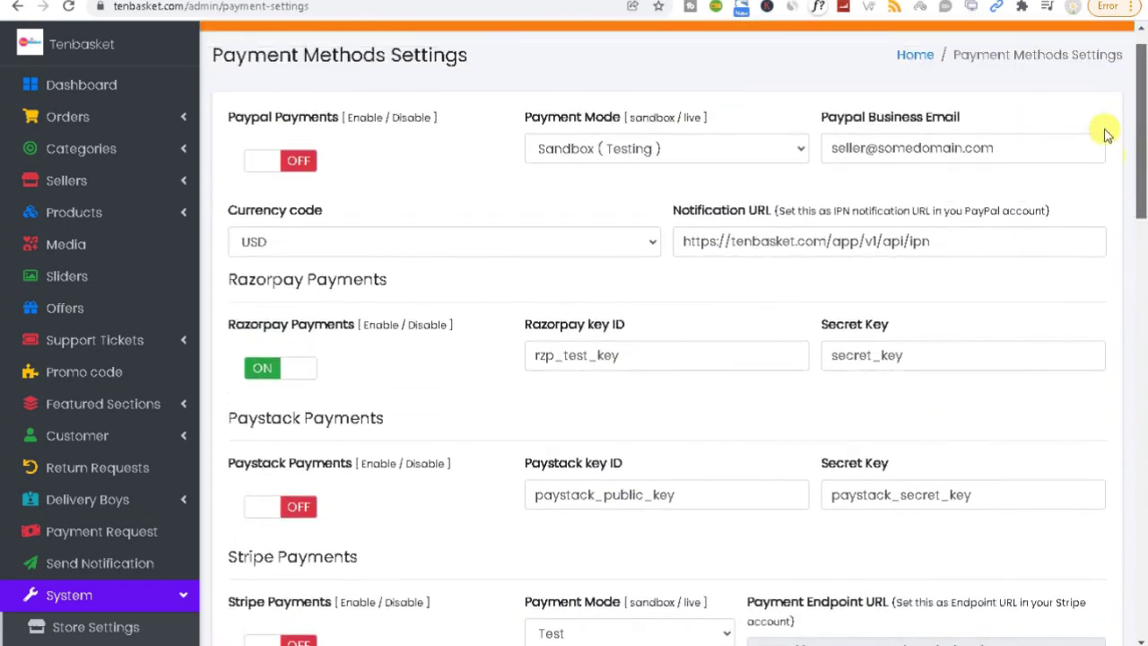
pyautogui.scroll(-3, 1099, 170)
pyautogui.click(594, 171)
pyautogui.click(879, 171)
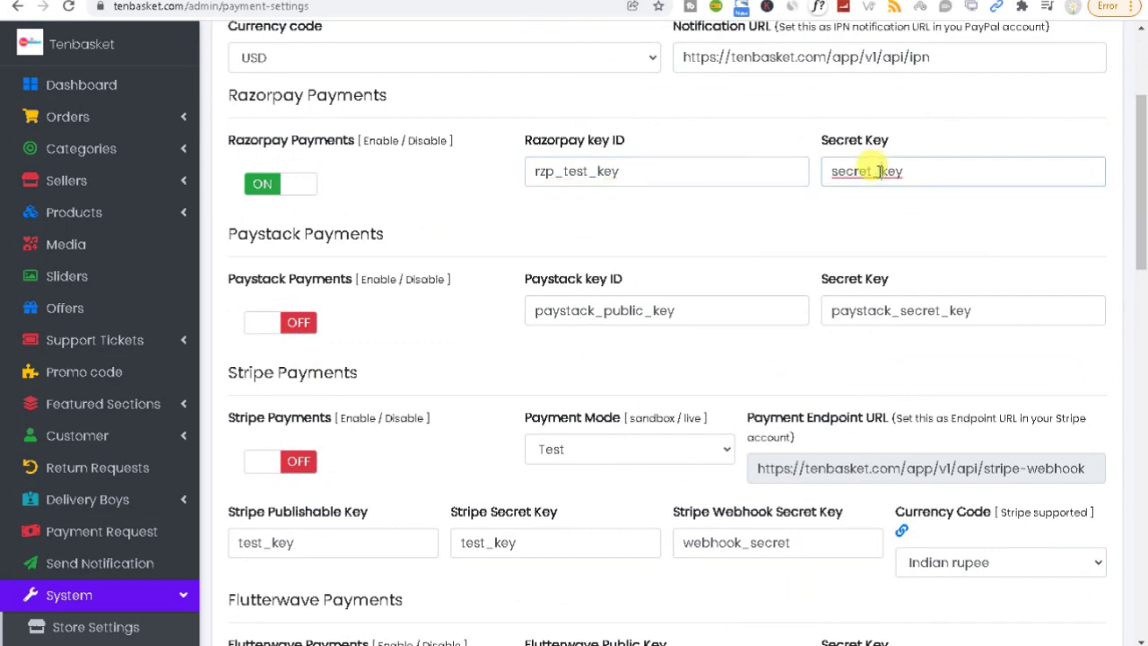
pyautogui.moveTo(1135, 301); pyautogui.dragTo(1138, 632)
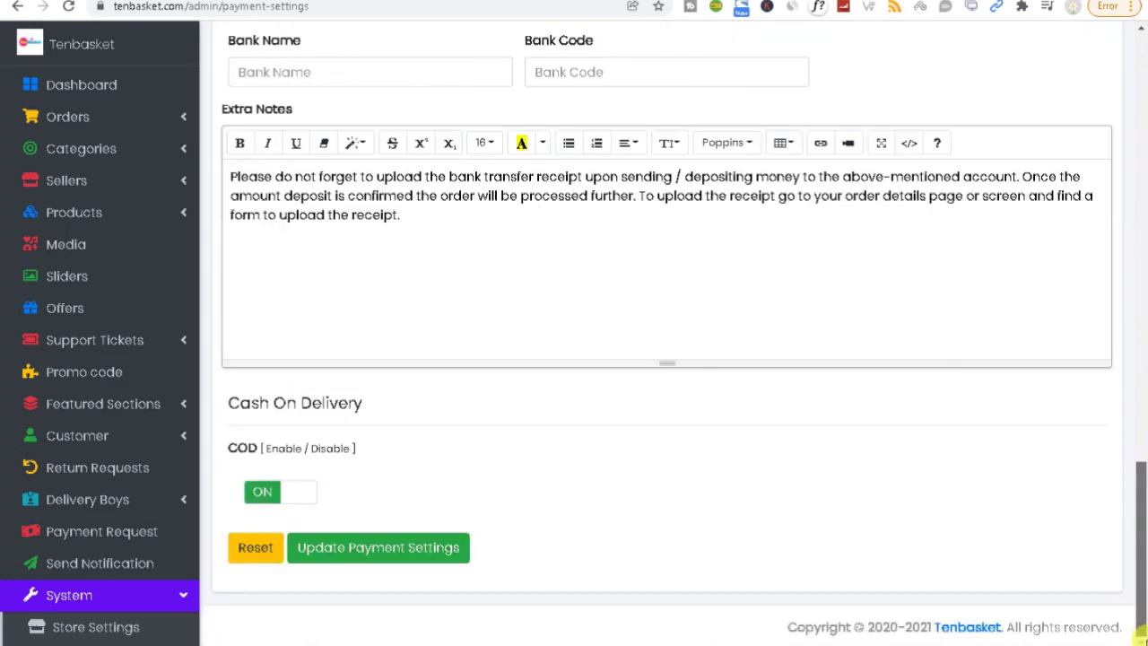
pyautogui.click(352, 551)
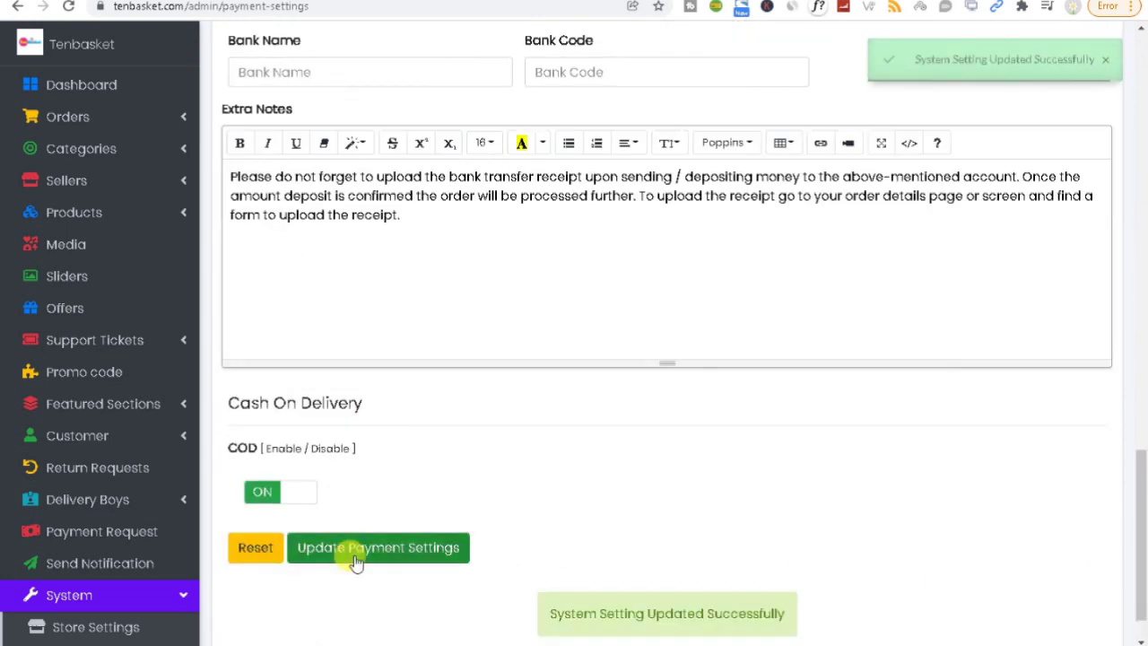
pyautogui.moveTo(1132, 497); pyautogui.dragTo(1144, 394)
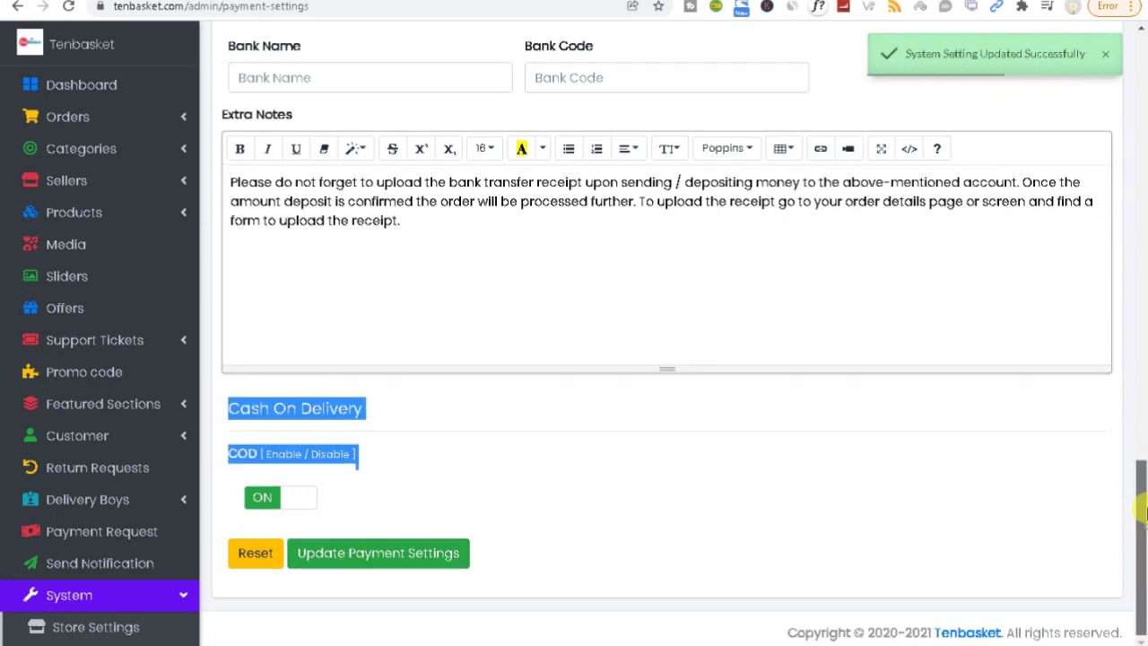
pyautogui.scroll(20, 1140, 385)
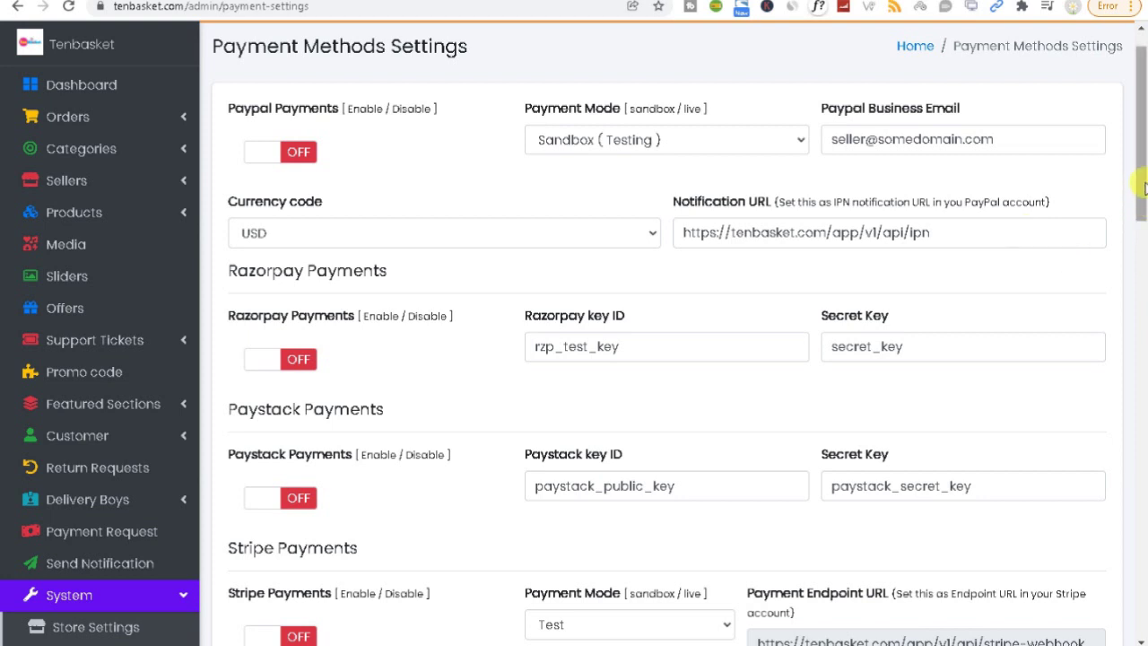
# Step: Toggle Cash On Delivery off and back on, then save the payment settings with COD enabled
pyautogui.moveTo(1144, 182); pyautogui.dragTo(1143, 617)
pyautogui.click(667, 506)
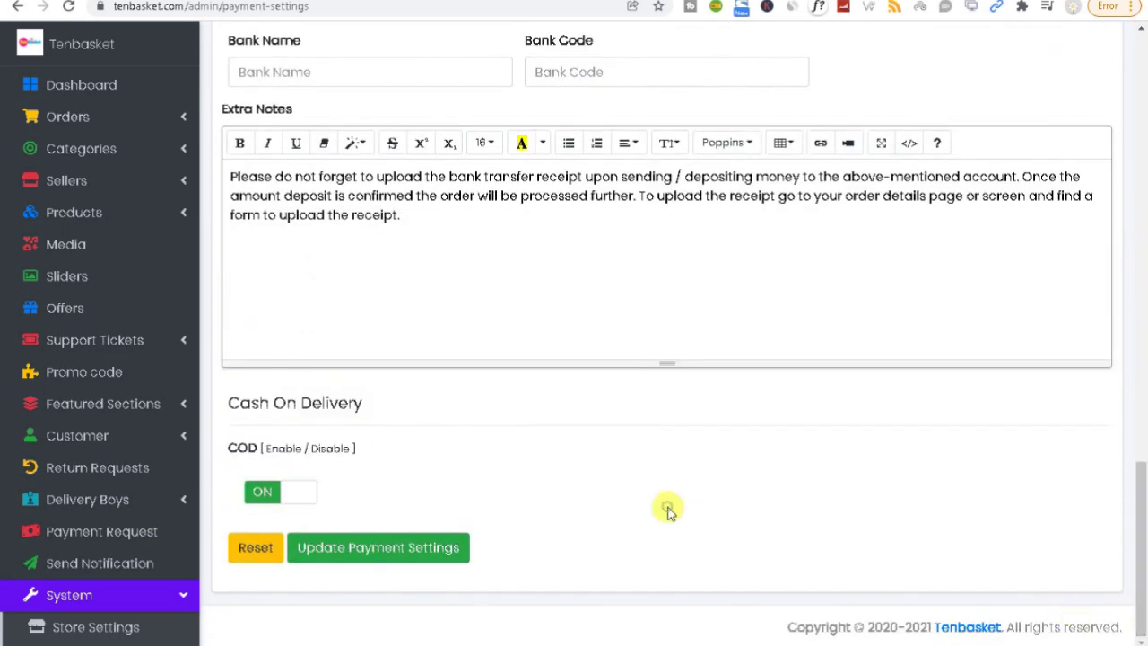
pyautogui.click(299, 503)
pyautogui.click(281, 503)
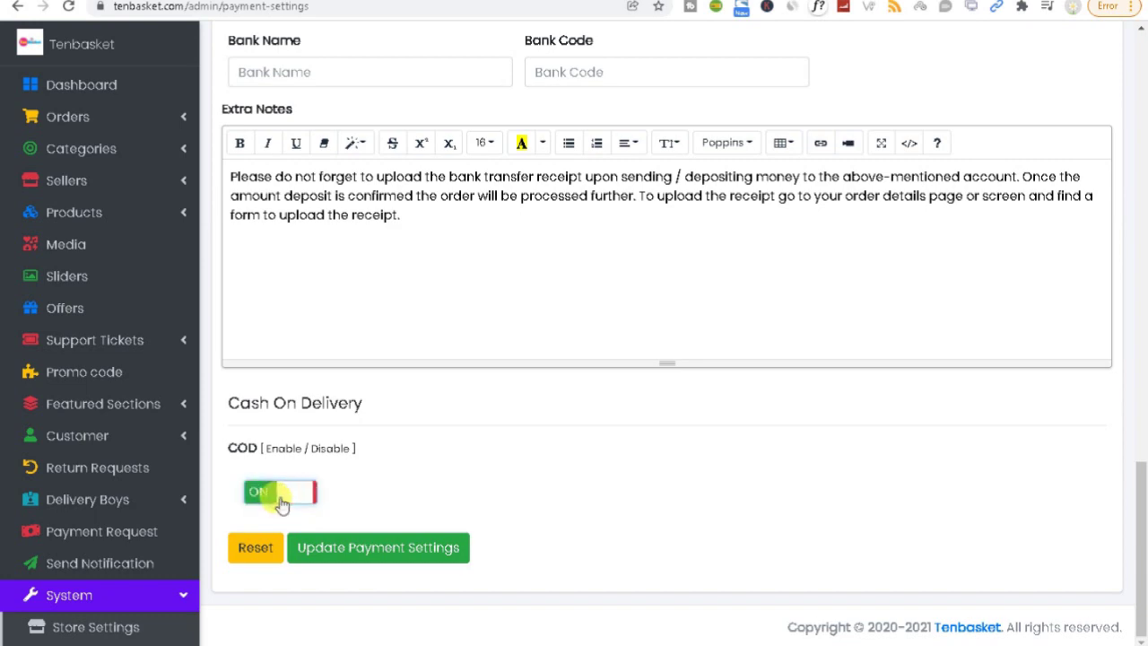
pyautogui.click(336, 558)
pyautogui.moveTo(1143, 579); pyautogui.dragTo(1143, 517)
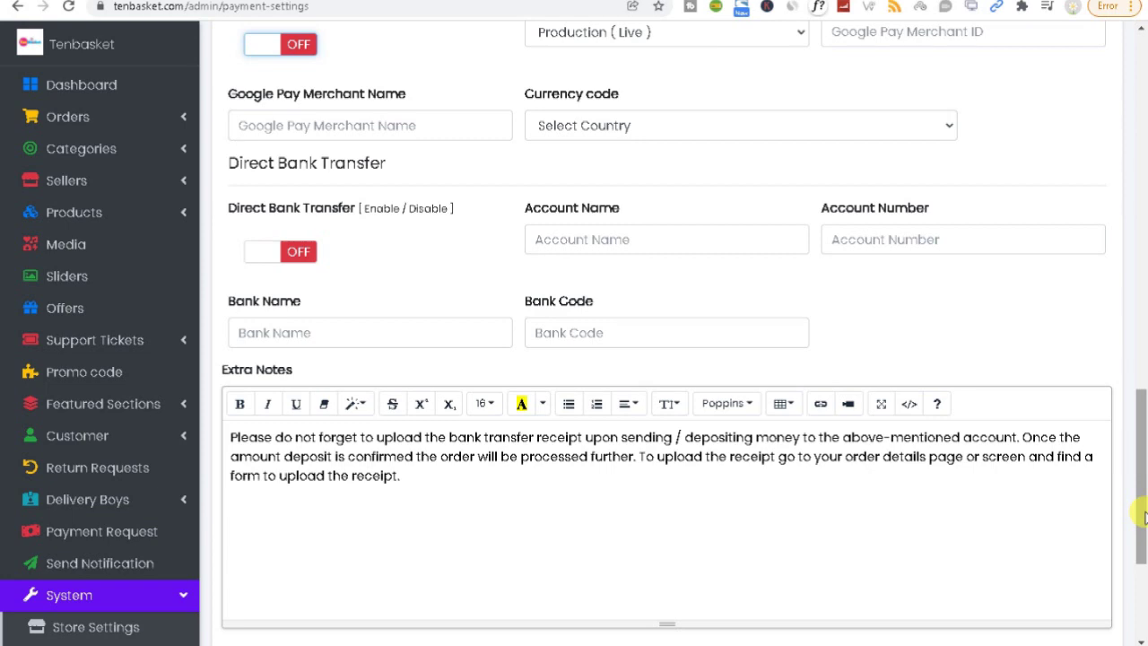
pyautogui.moveTo(1141, 403); pyautogui.dragTo(1108, 50)
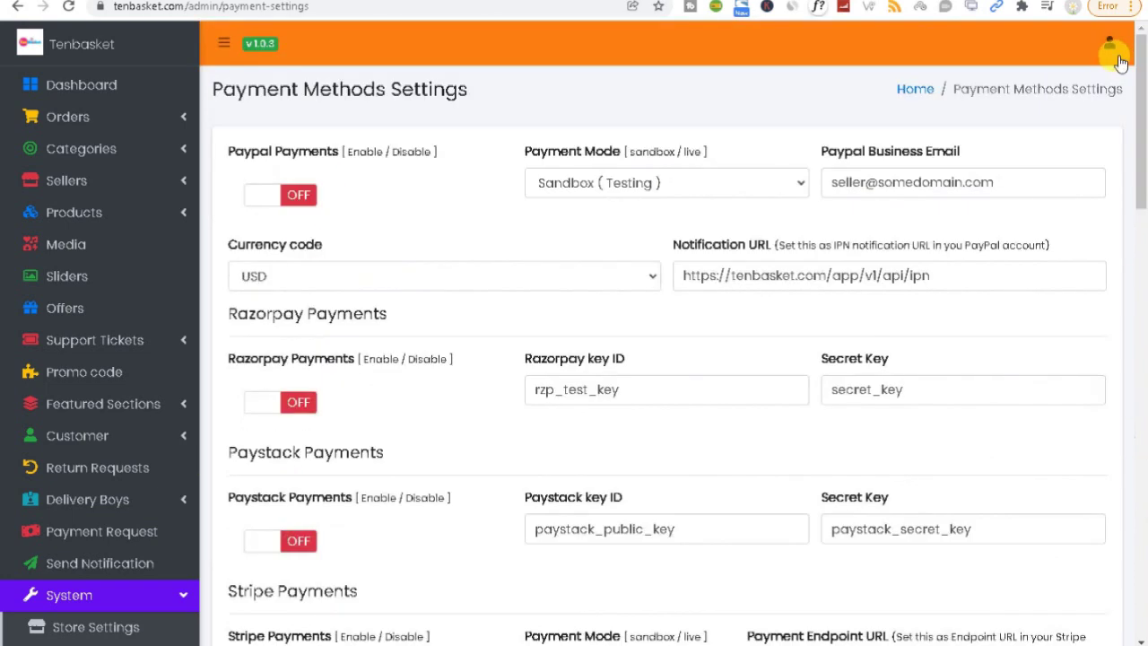
# Step: Go to the Dashboard and review the Orders, New Signups, Delivery Boys and Products cards
pyautogui.click(43, 83)
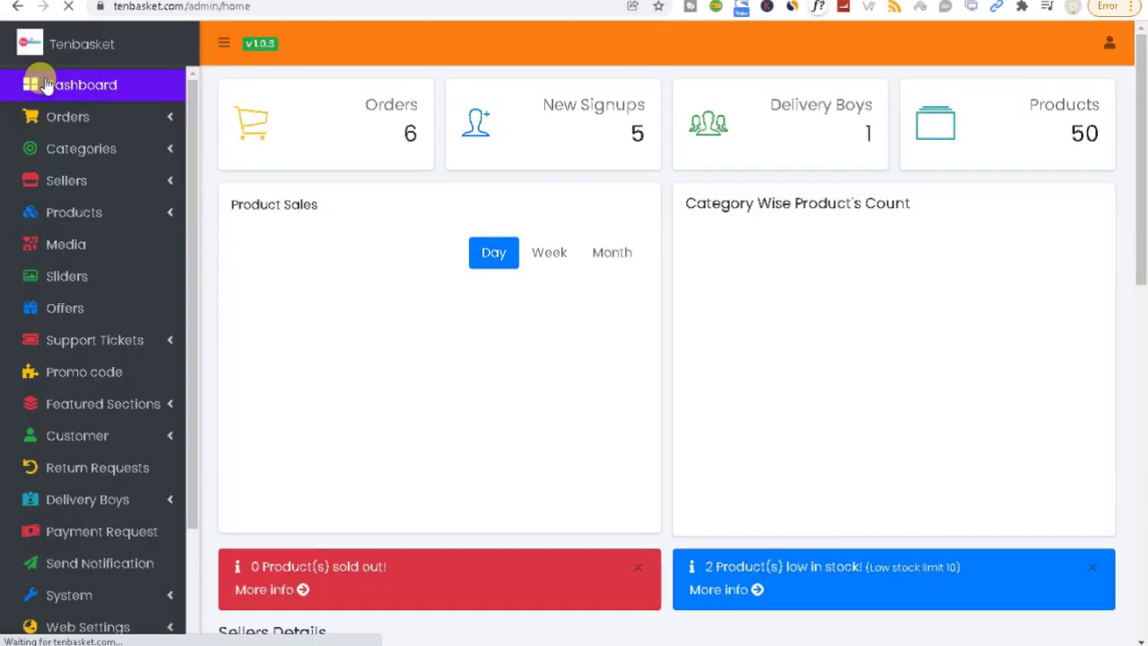
pyautogui.moveTo(1140, 89); pyautogui.dragTo(1142, 352)
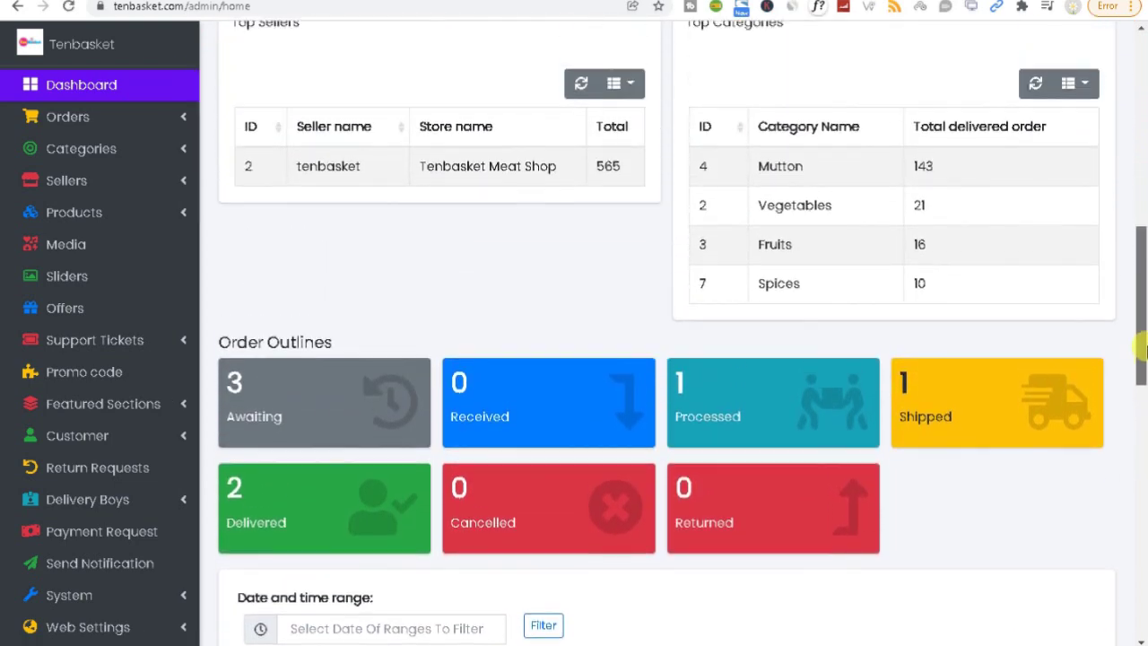
pyautogui.moveTo(1143, 351); pyautogui.dragTo(1143, 116)
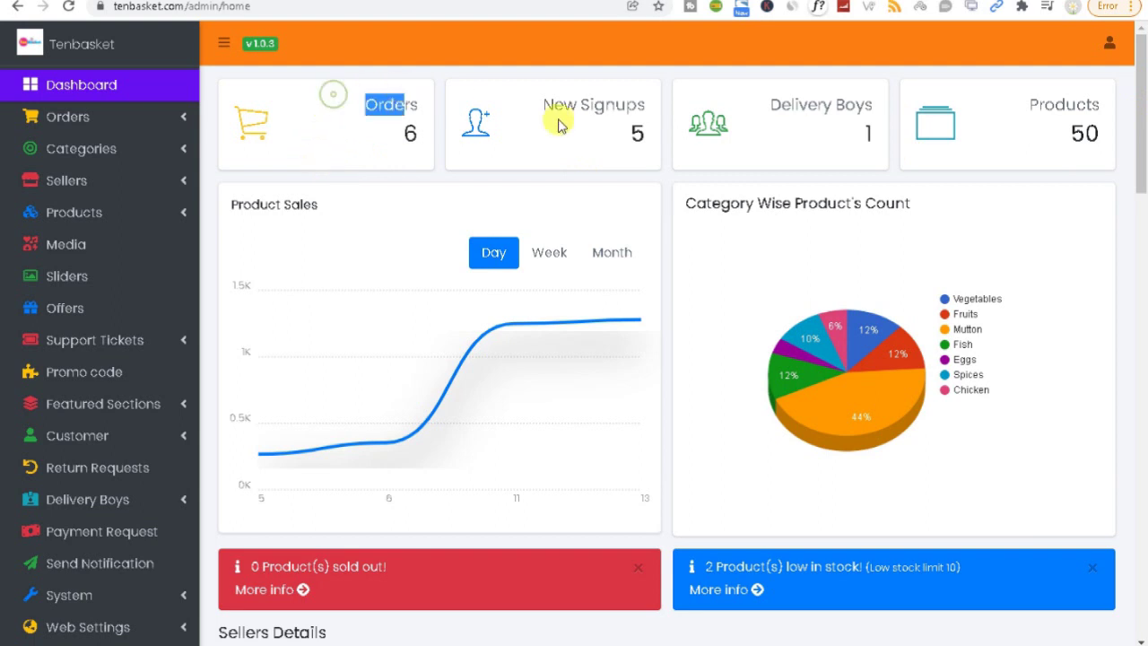
pyautogui.moveTo(541, 105); pyautogui.dragTo(622, 105)
pyautogui.moveTo(769, 105); pyautogui.dragTo(833, 95)
pyautogui.moveTo(1038, 104); pyautogui.dragTo(1103, 112)
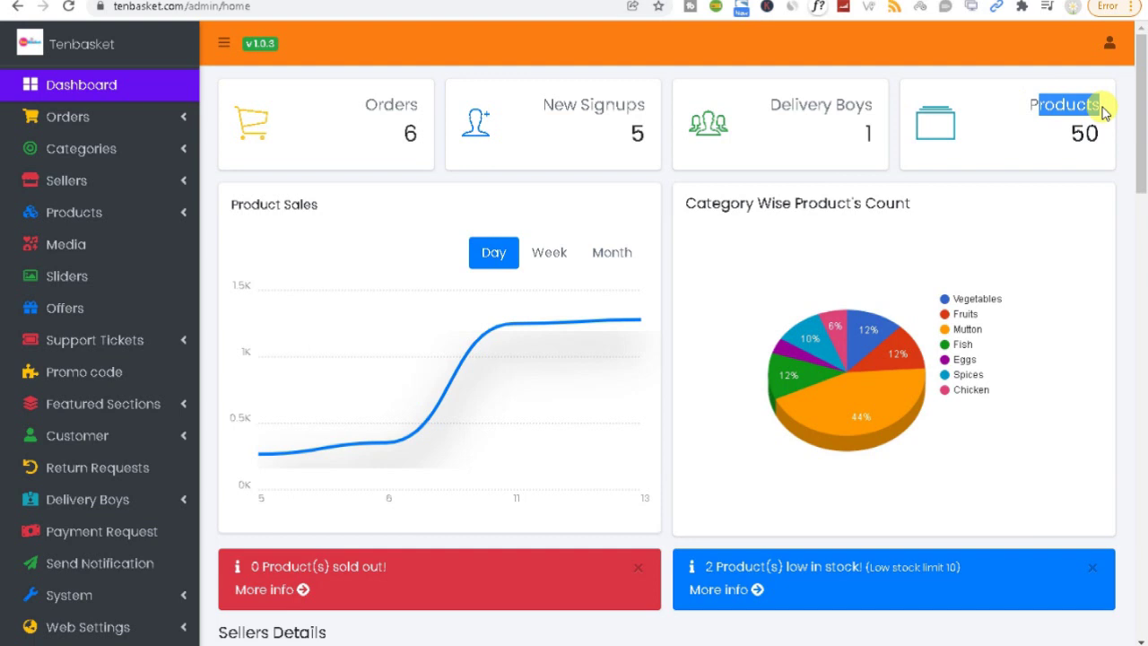
# Step: Switch the Product Sales chart between Day, Week and Month, ending on Day
pyautogui.click(492, 256)
pyautogui.click(548, 258)
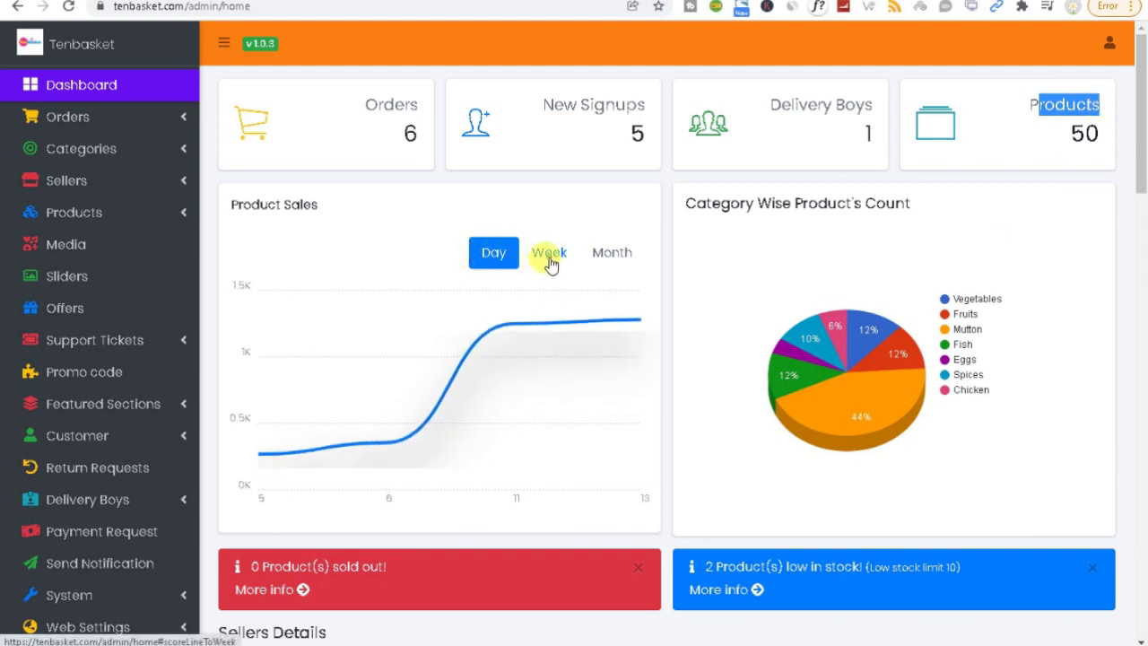
pyautogui.click(606, 254)
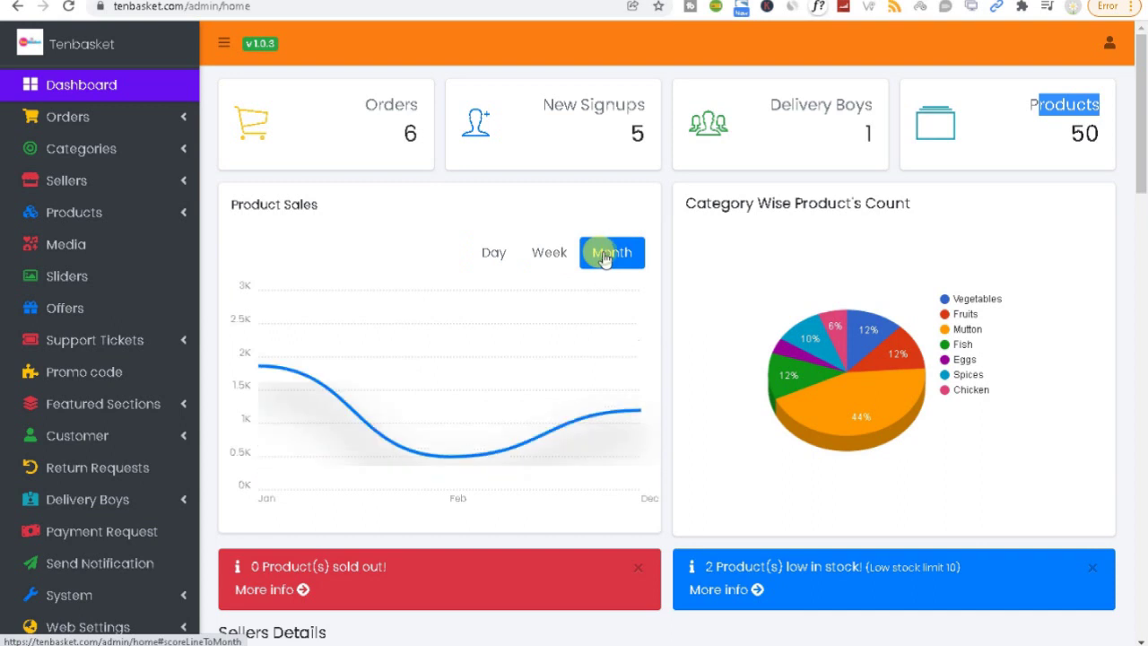
pyautogui.click(547, 258)
pyautogui.click(607, 262)
pyautogui.click(558, 262)
pyautogui.click(498, 254)
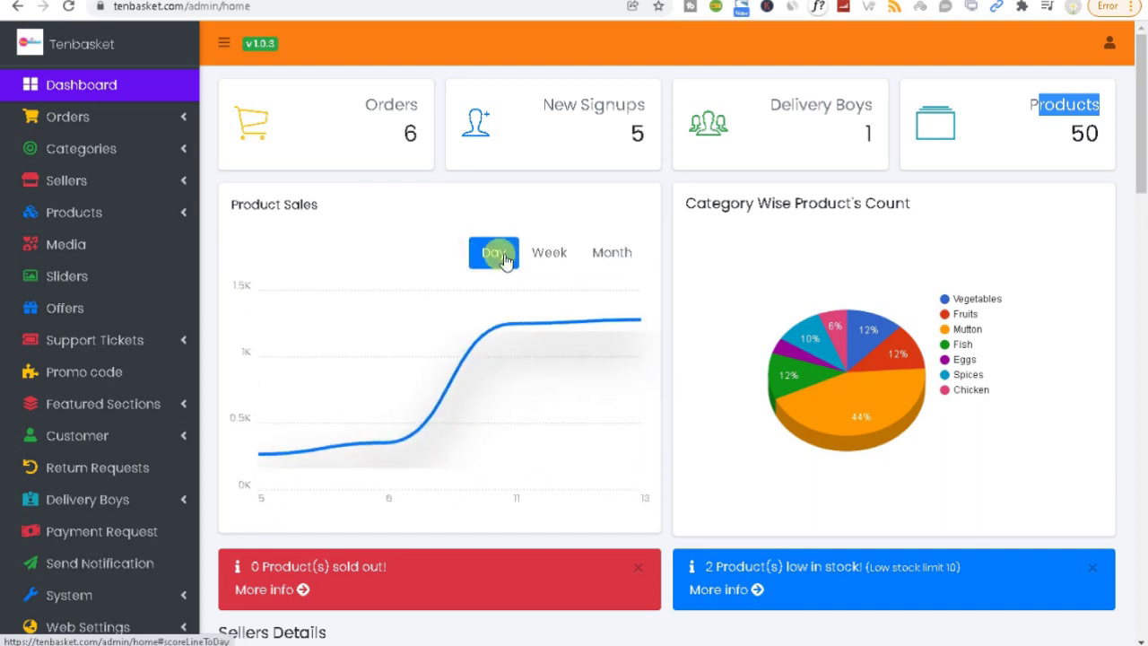
# Step: Inspect the Category Wise Product's Count pie slices, such as Mutton 22 and Fish 6
pyautogui.tripleClick(711, 199)
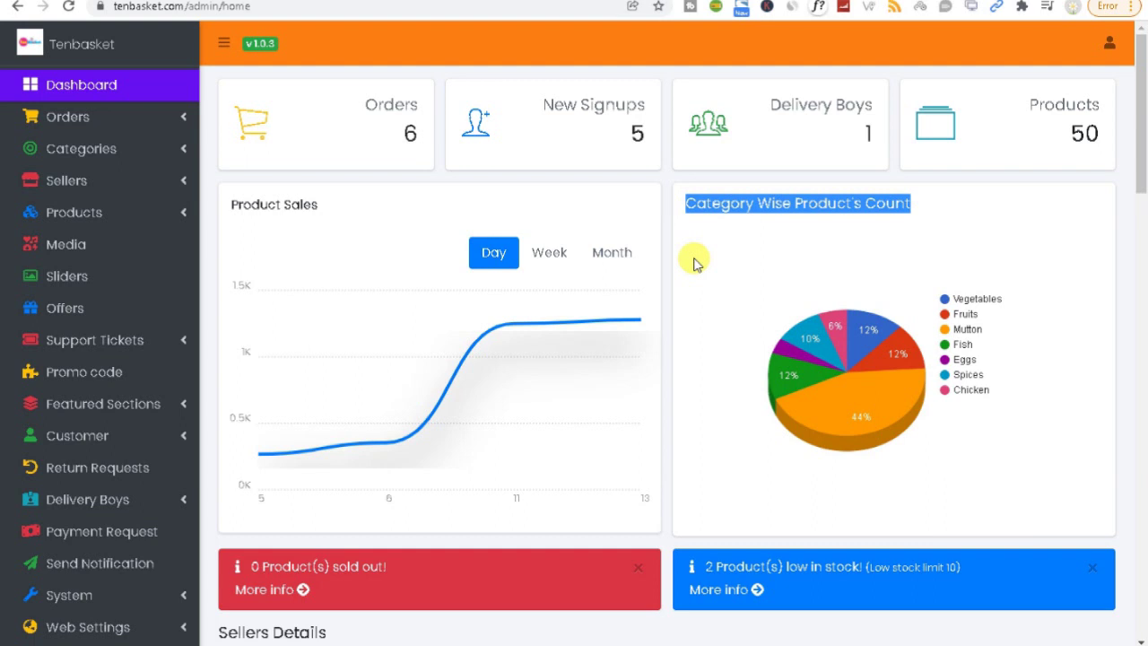
pyautogui.doubleClick(956, 300)
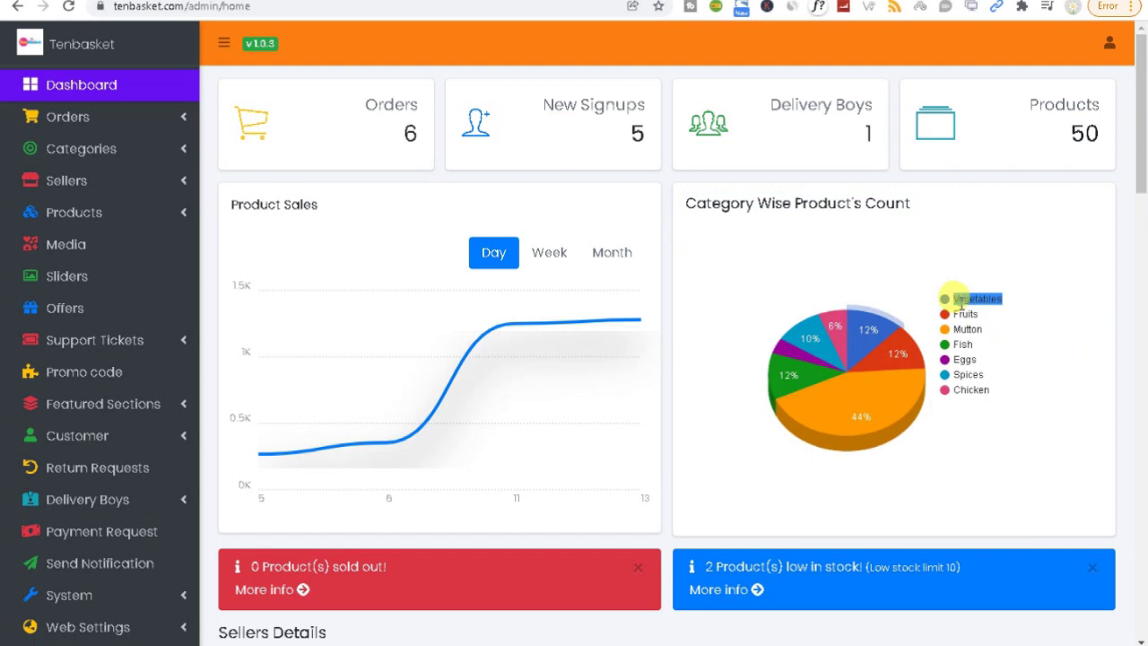
pyautogui.moveTo(897, 349)
pyautogui.moveTo(867, 413)
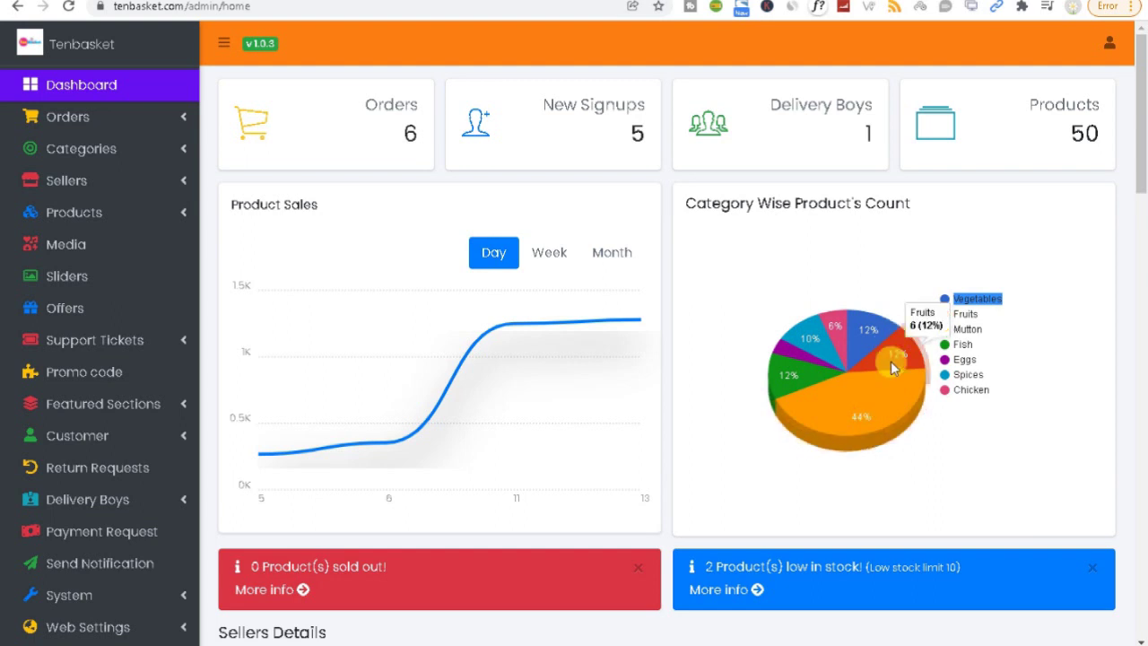
pyautogui.moveTo(870, 325)
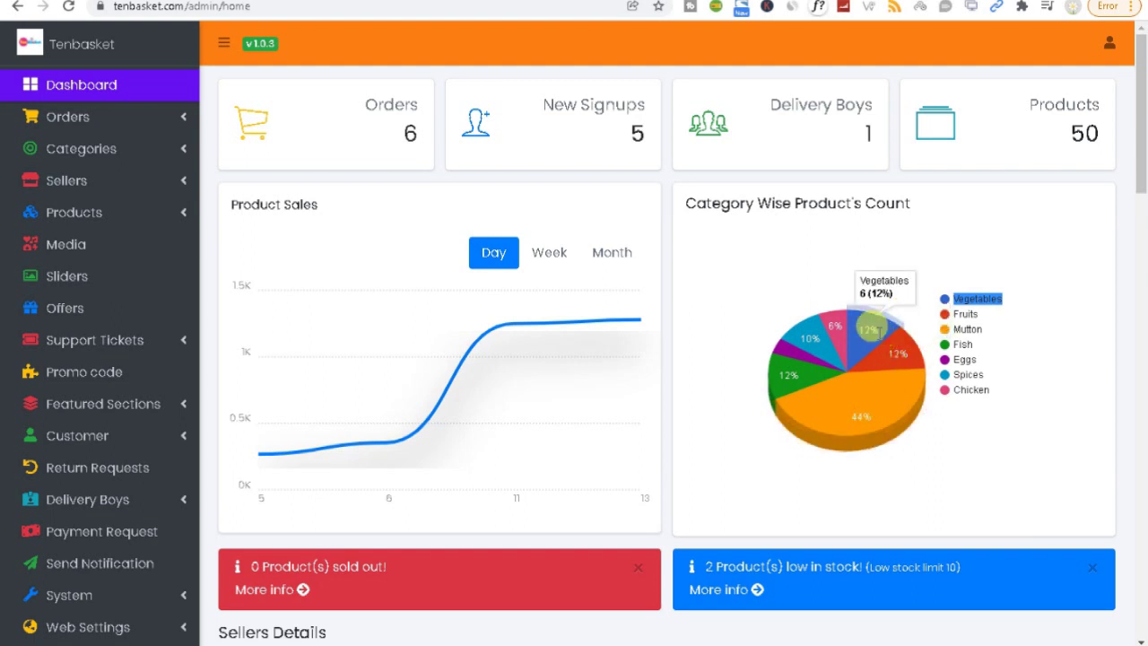
pyautogui.moveTo(785, 368)
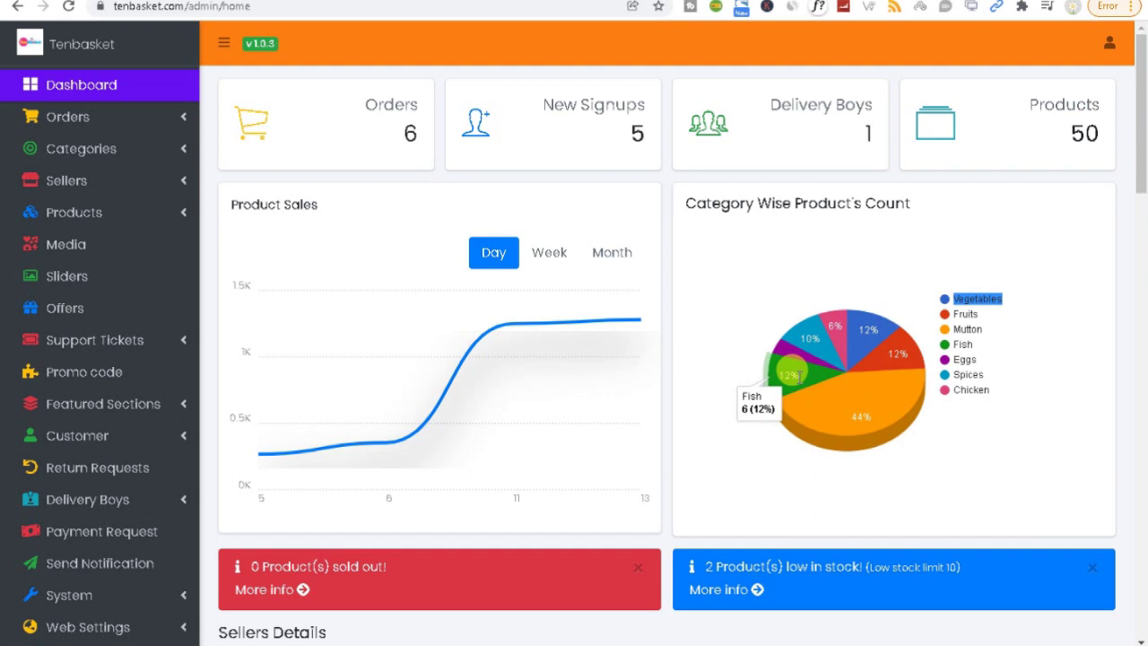
pyautogui.moveTo(809, 338)
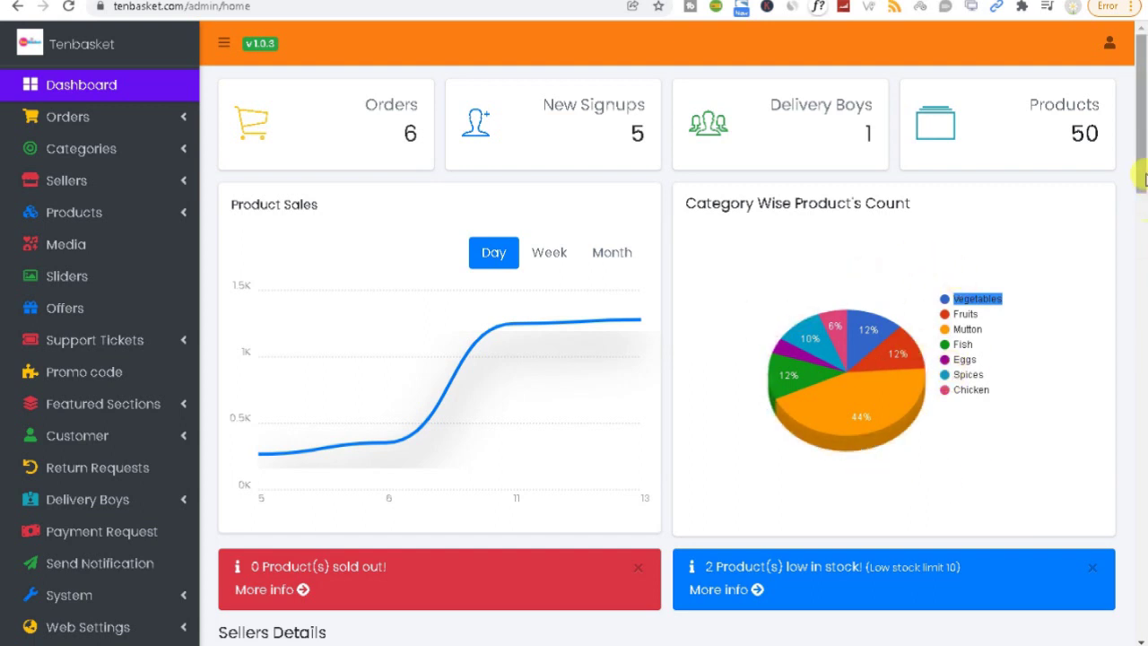
# Step: Open the low-stock product list from the dashboard's '2 Product(s) low in stock' alert
pyautogui.scroll(-3, 1144, 178)
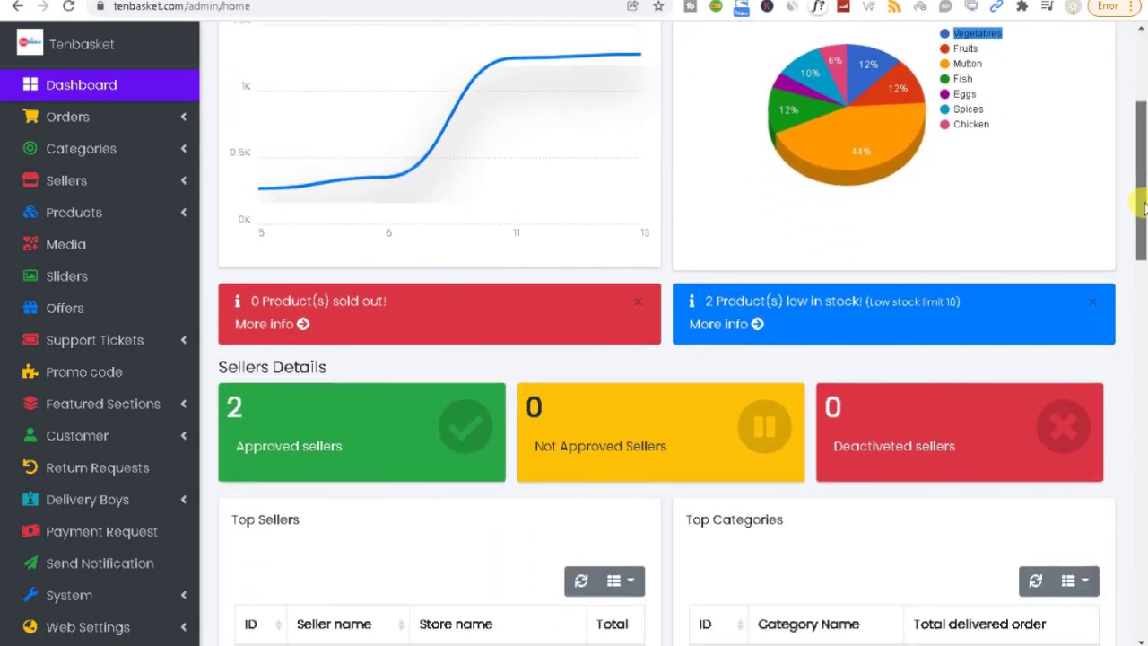
pyautogui.moveTo(1144, 207); pyautogui.dragTo(1144, 224)
pyautogui.moveTo(221, 221); pyautogui.dragTo(401, 230)
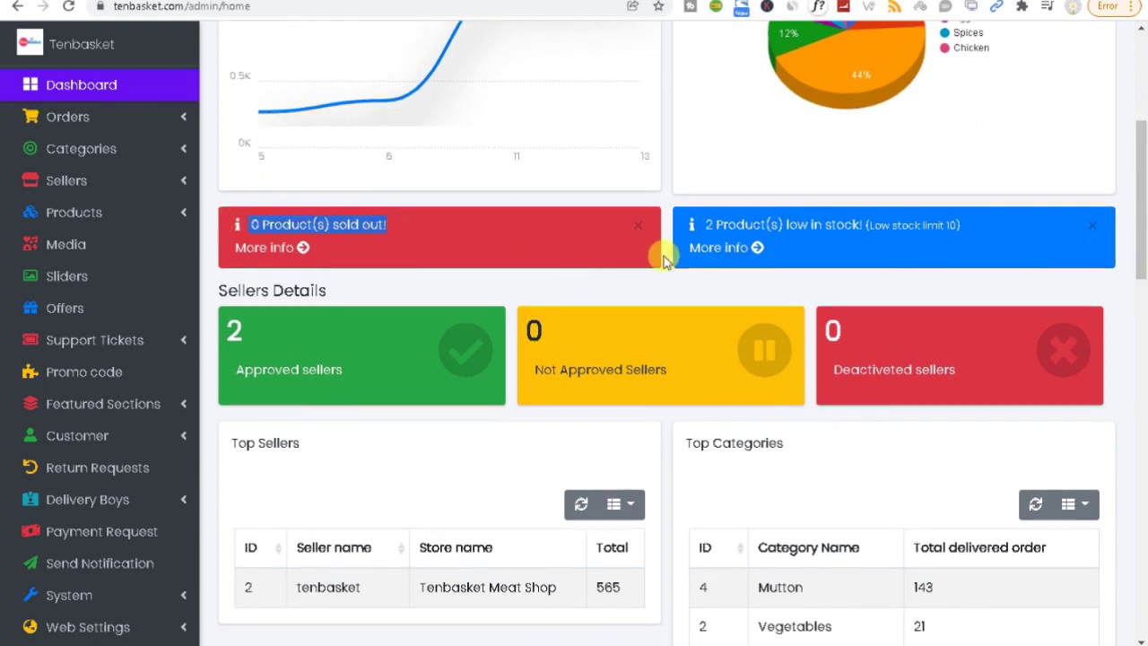
pyautogui.click(683, 225)
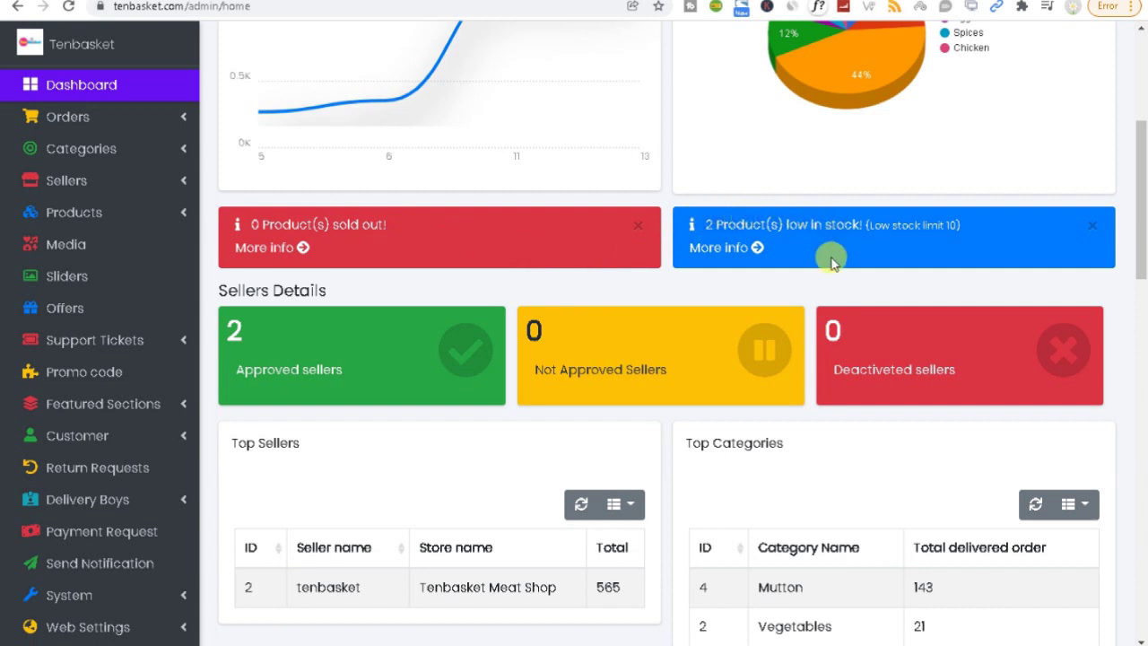
pyautogui.rightClick(737, 248)
pyautogui.click(751, 262)
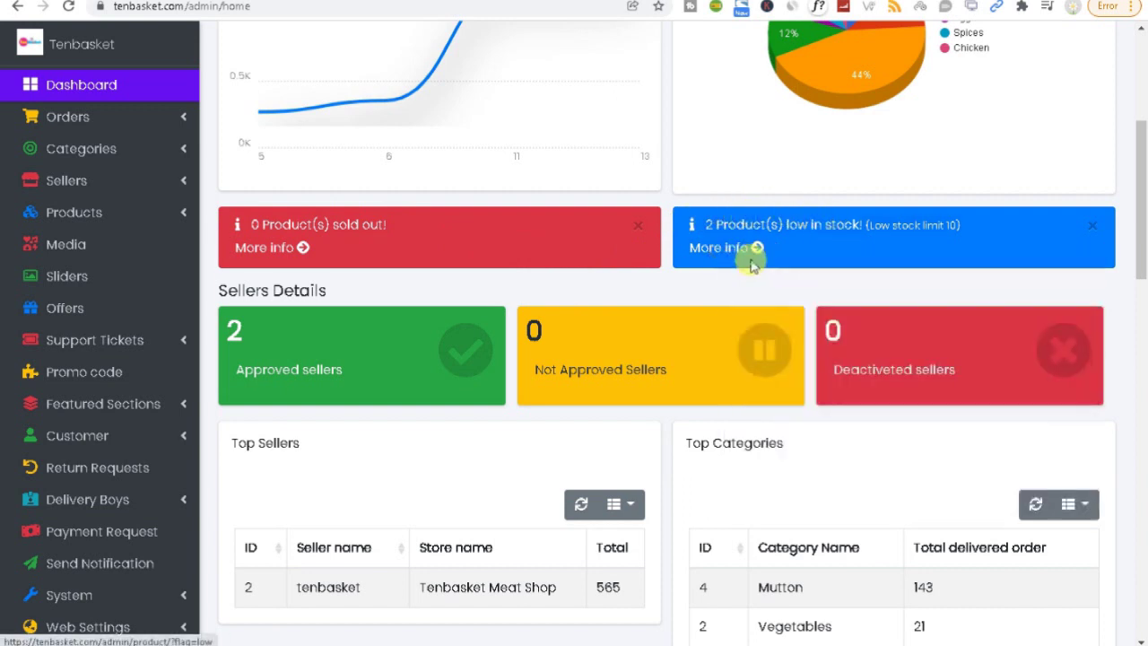
pyautogui.click(749, 265)
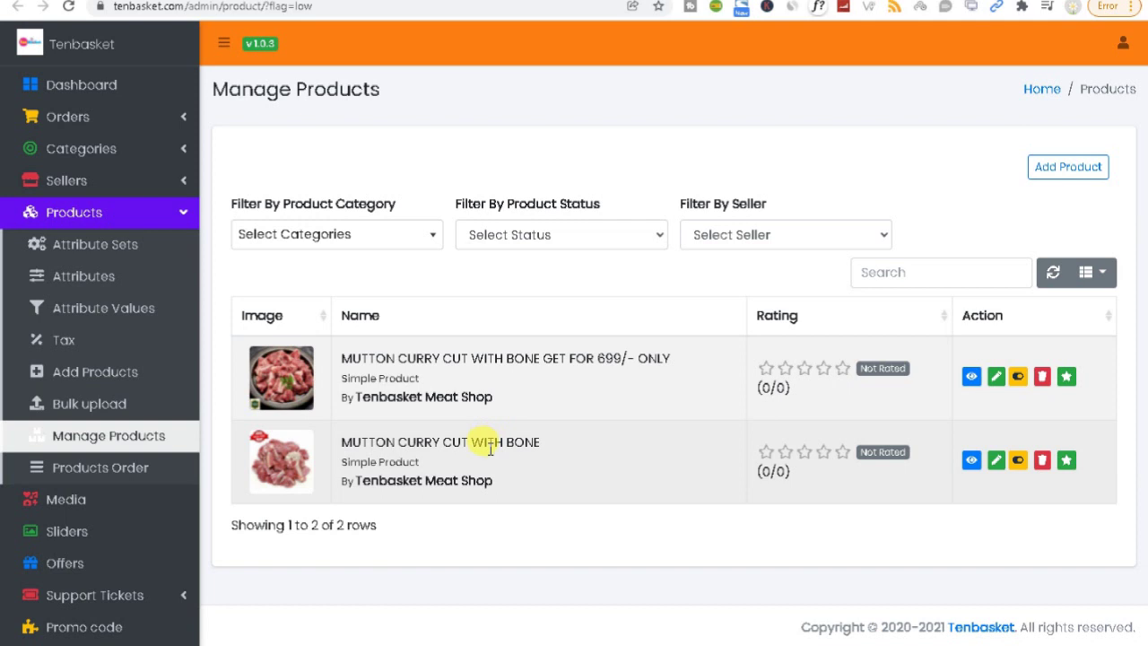
# Step: Highlight and then deselect the Tenbasket Meat Shop store name in the low-stock list
pyautogui.moveTo(354, 481); pyautogui.dragTo(532, 489)
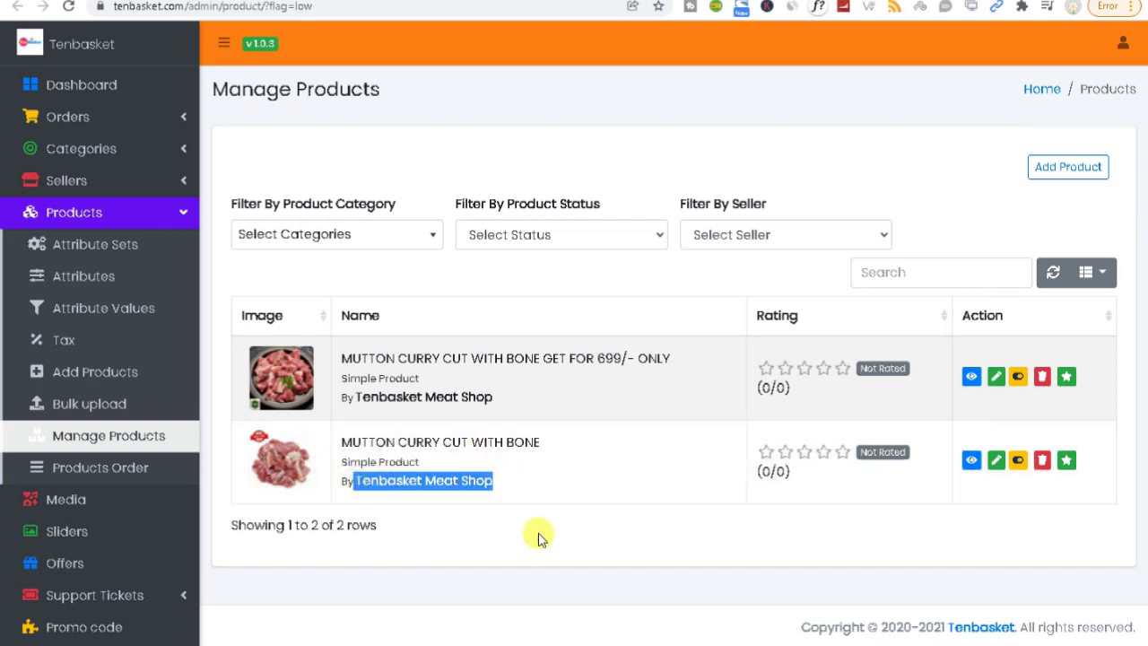
pyautogui.click(538, 532)
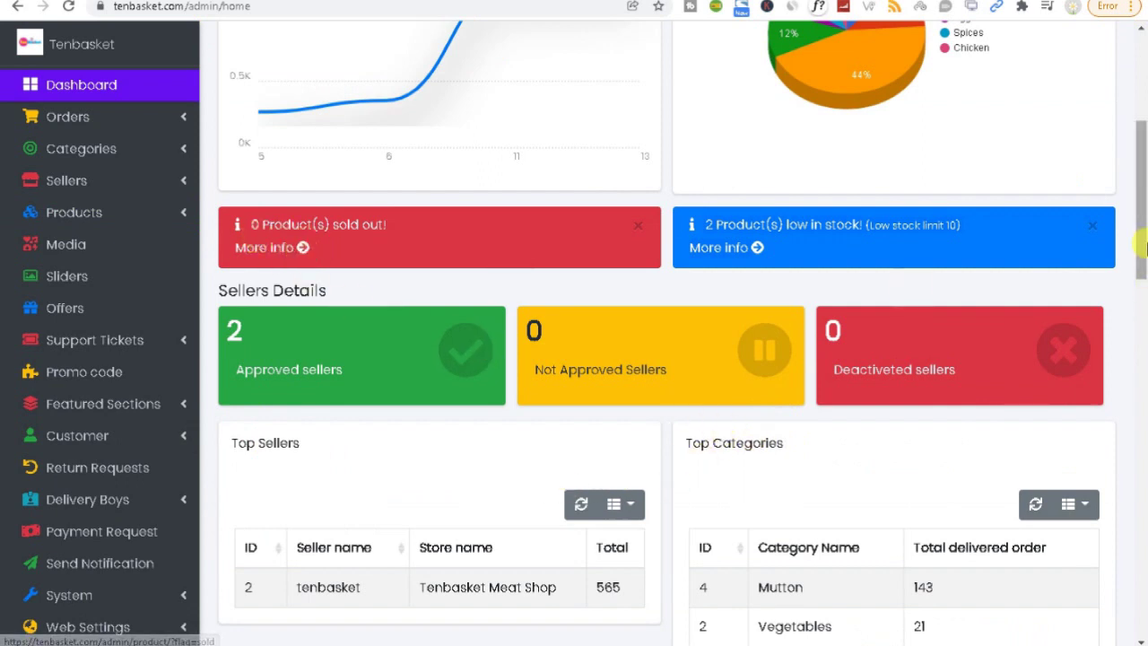
pyautogui.scroll(-1, 1141, 224)
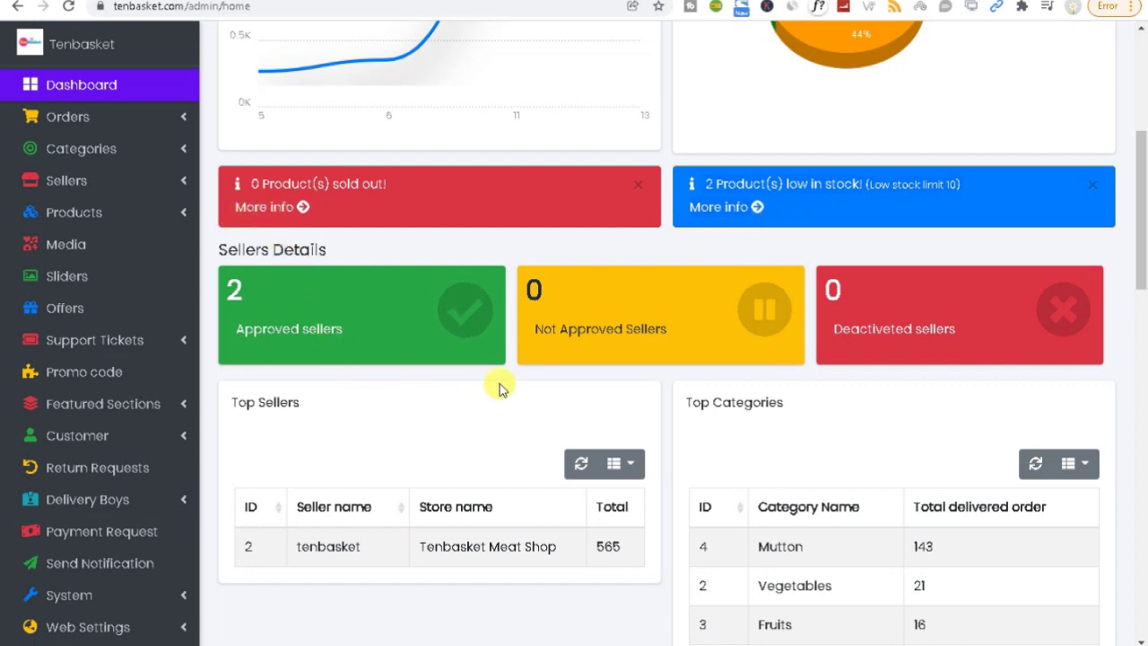
pyautogui.tripleClick(276, 250)
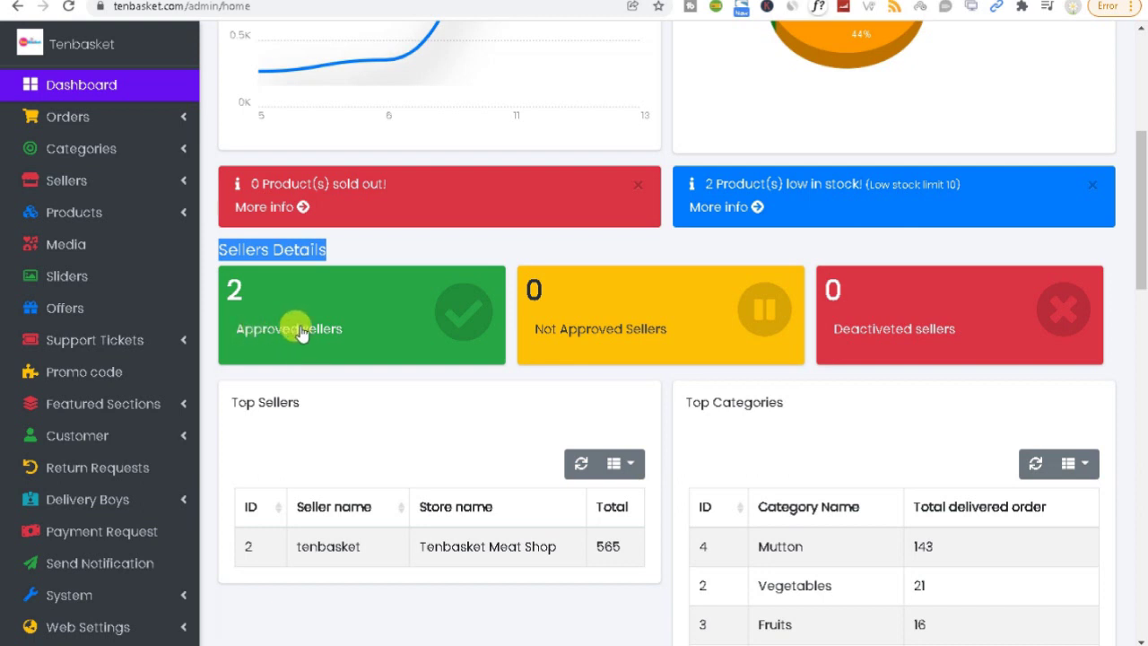
pyautogui.tripleClick(296, 244)
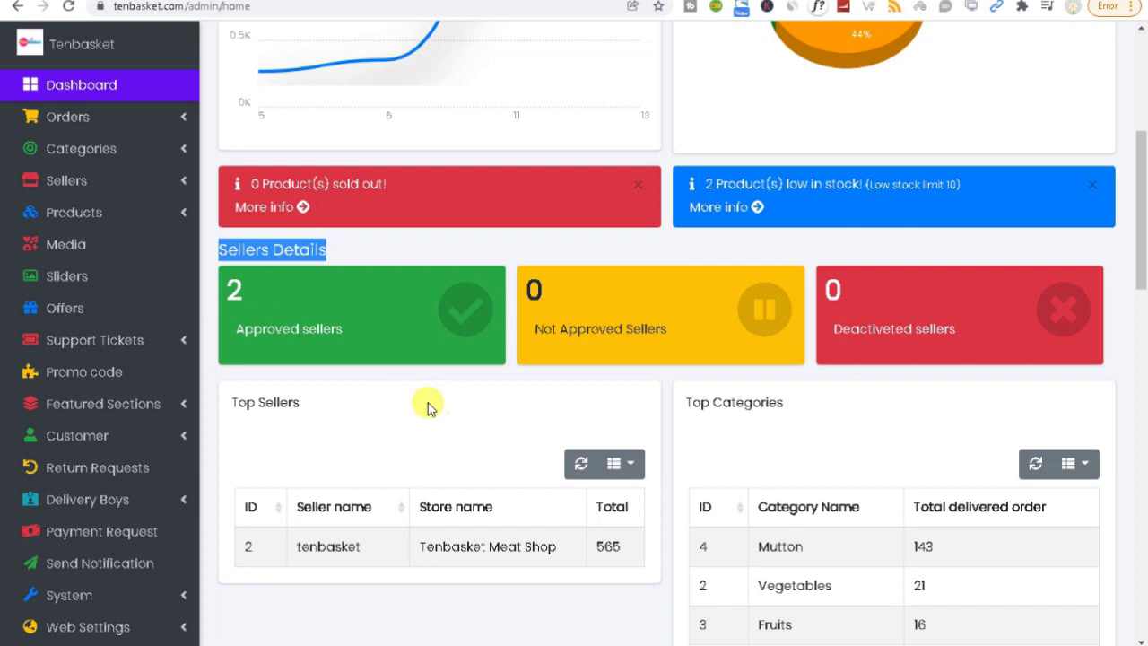
pyautogui.click(581, 464)
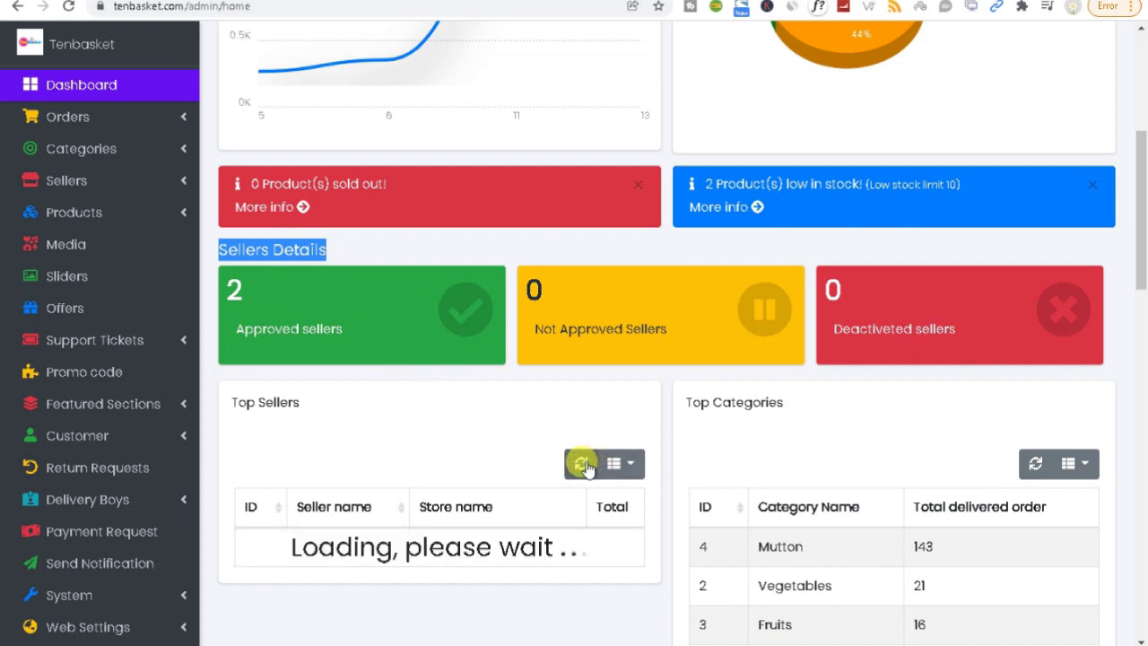
pyautogui.doubleClick(292, 402)
pyautogui.moveTo(1141, 269); pyautogui.dragTo(1139, 319)
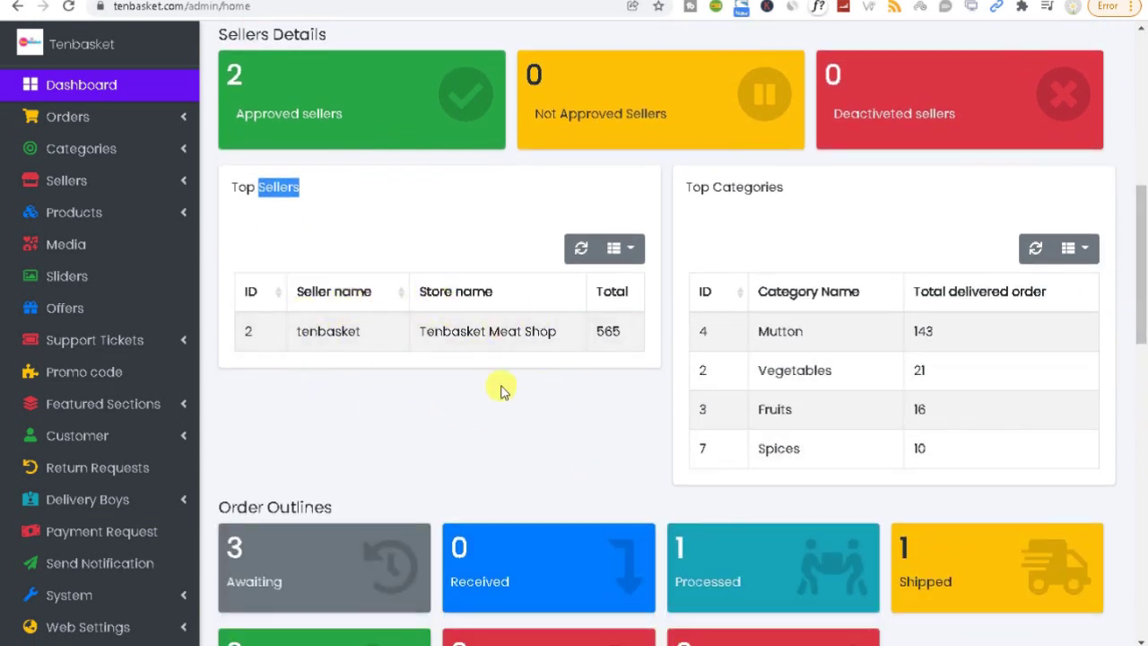
pyautogui.doubleClick(604, 330)
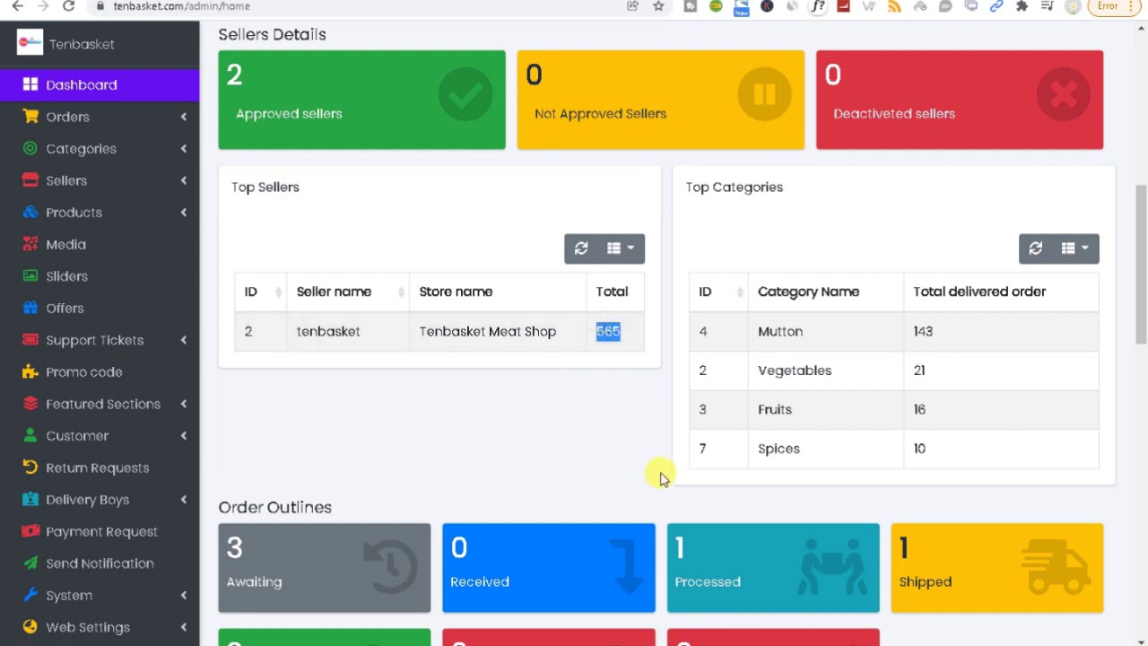
pyautogui.click(440, 335)
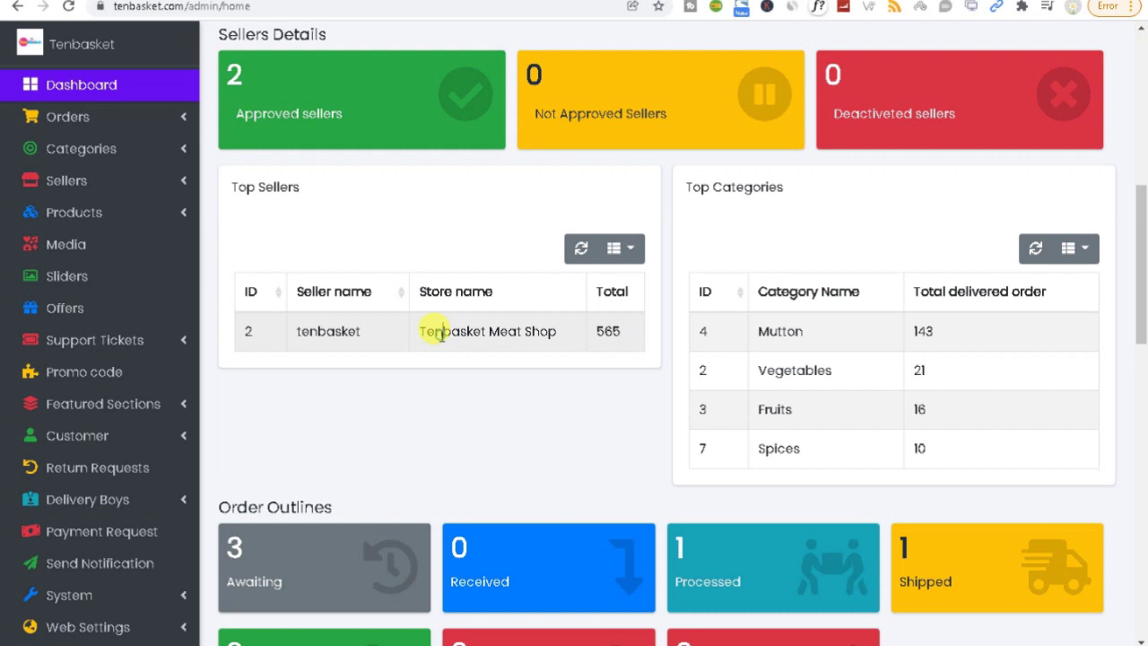
pyautogui.doubleClick(440, 335)
pyautogui.doubleClick(347, 336)
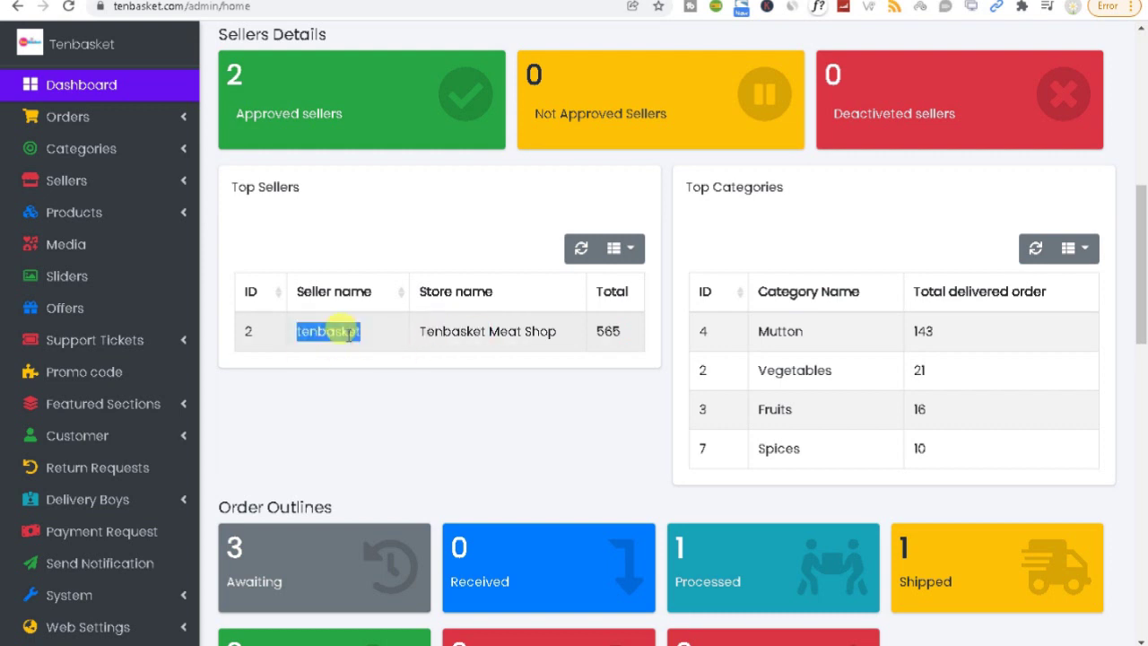
pyautogui.click(468, 335)
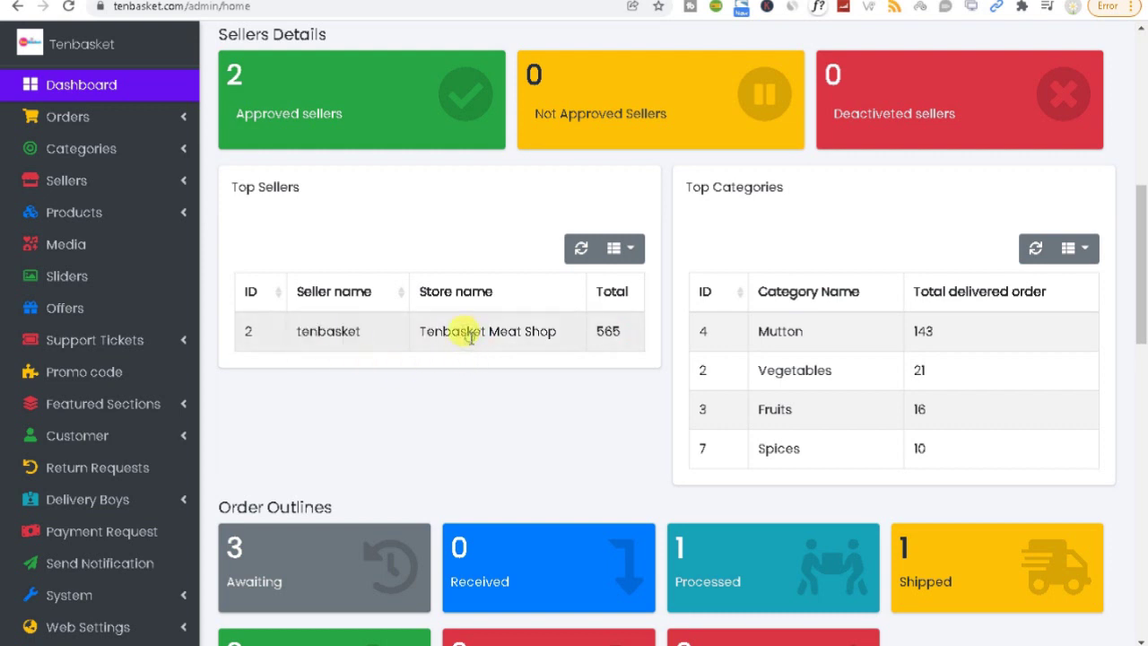
pyautogui.doubleClick(470, 335)
pyautogui.doubleClick(602, 333)
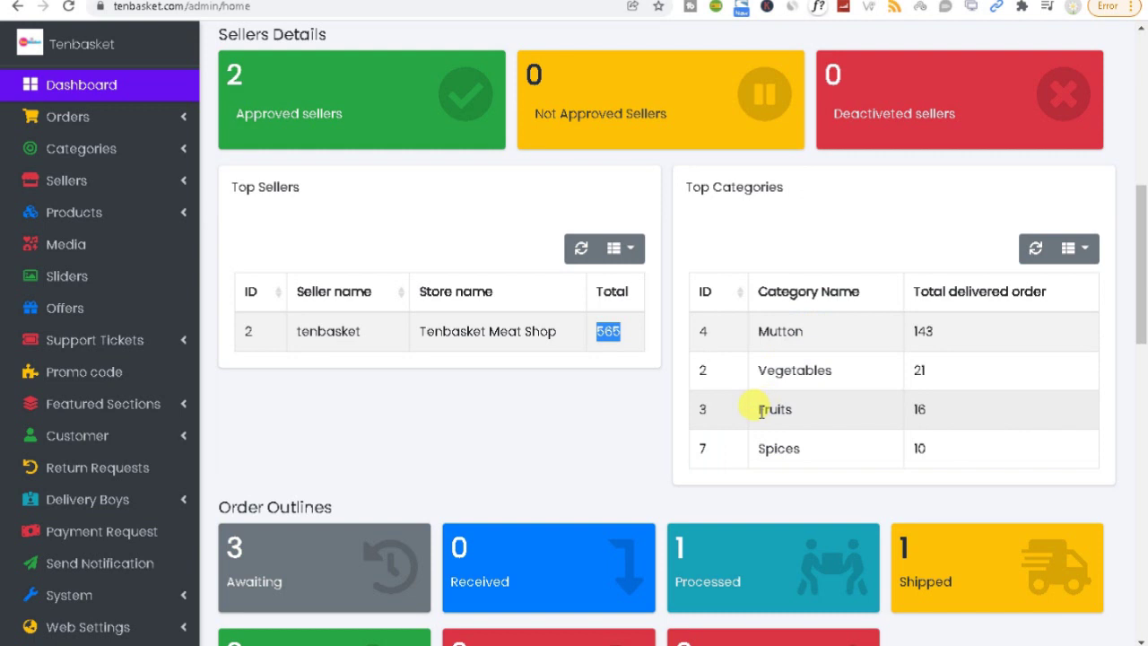
pyautogui.moveTo(909, 290); pyautogui.dragTo(927, 487)
pyautogui.click(1109, 309)
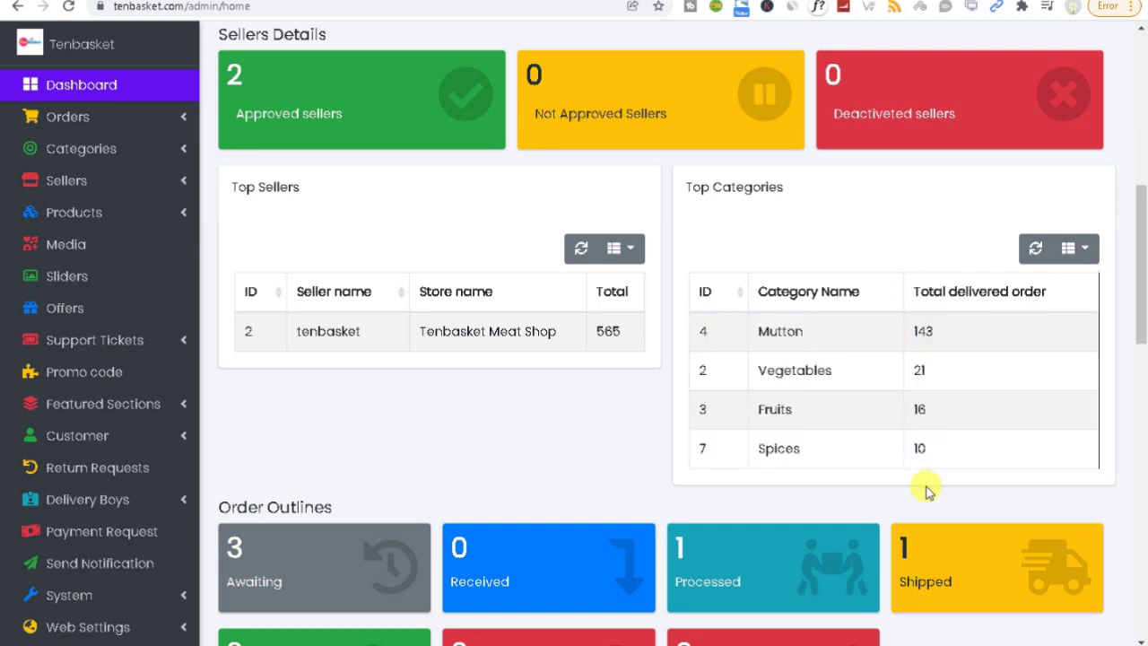
pyautogui.moveTo(1138, 275); pyautogui.dragTo(1141, 349)
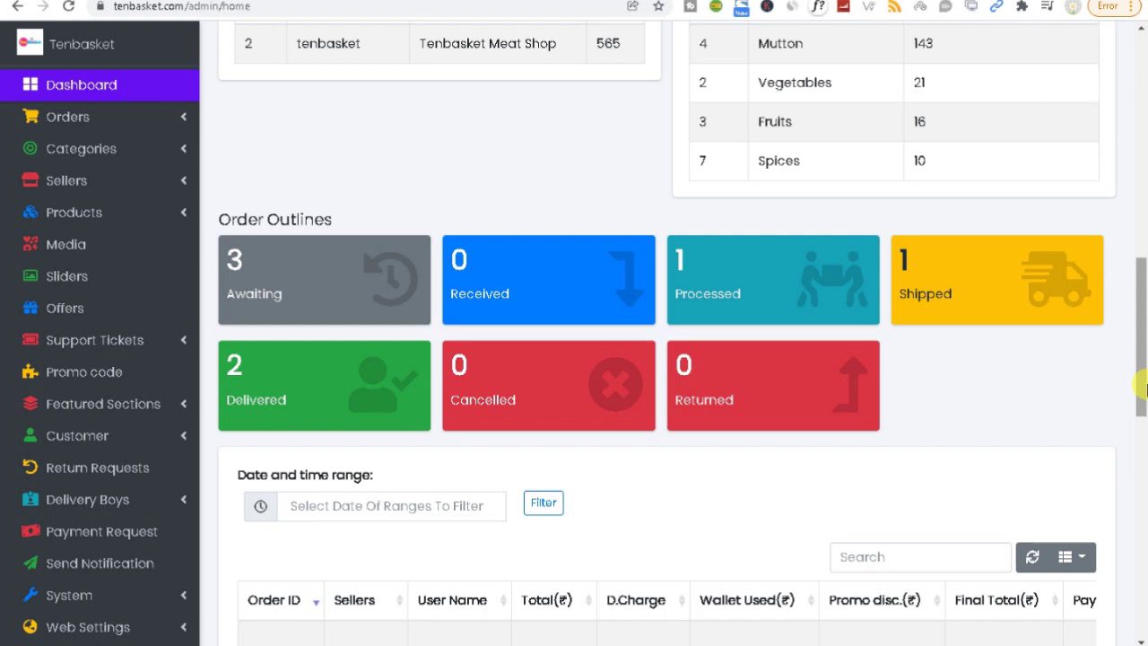
pyautogui.scroll(-1, 1143, 386)
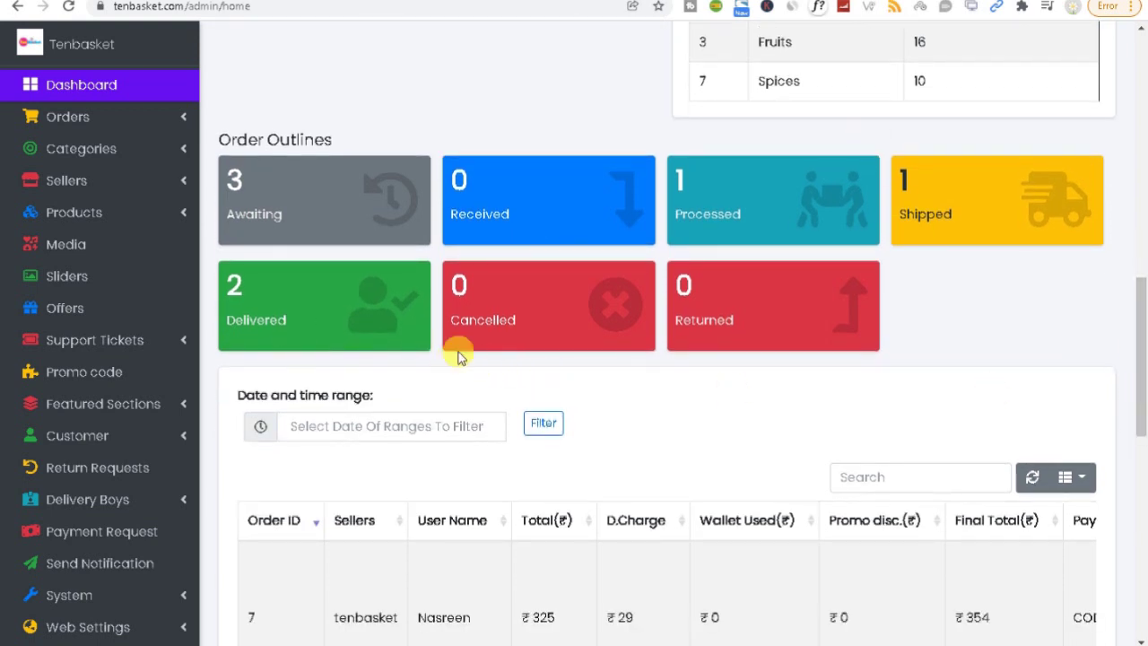
pyautogui.click(684, 311)
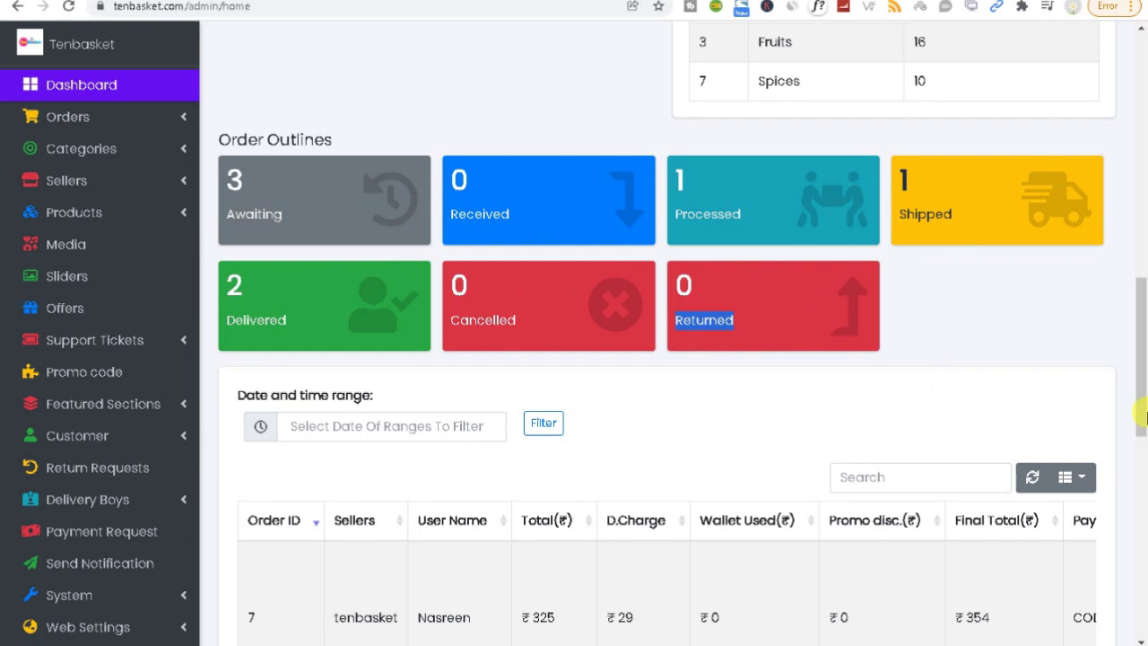
pyautogui.moveTo(1142, 386); pyautogui.dragTo(1135, 453)
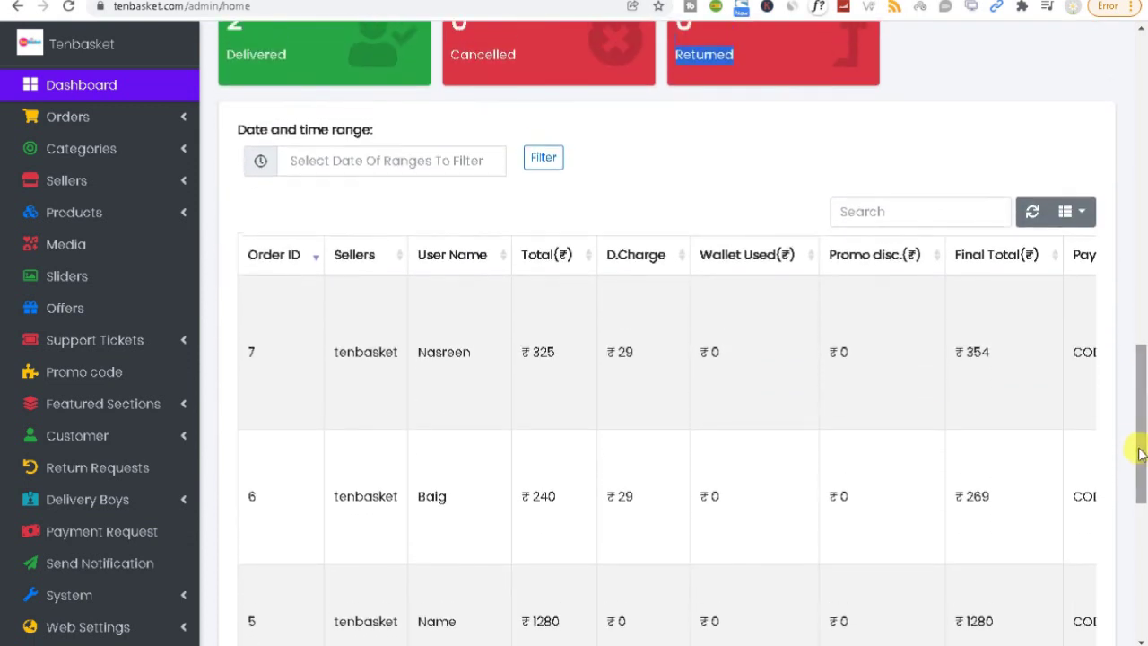
pyautogui.click(352, 163)
pyautogui.click(641, 153)
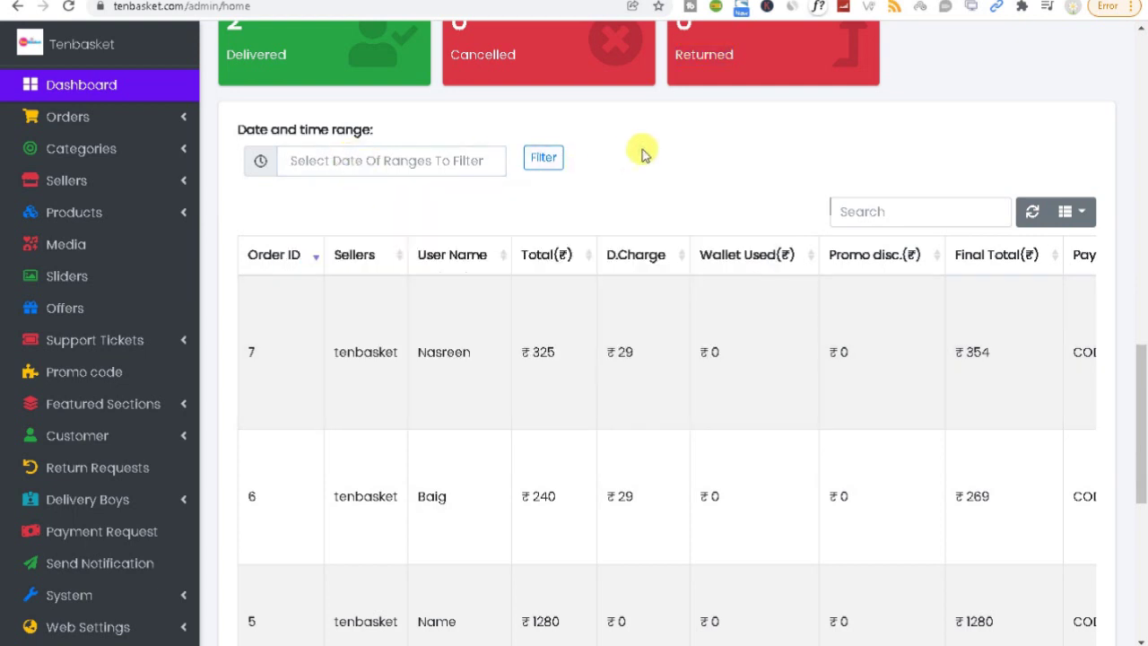
pyautogui.moveTo(1143, 385); pyautogui.dragTo(1081, 338)
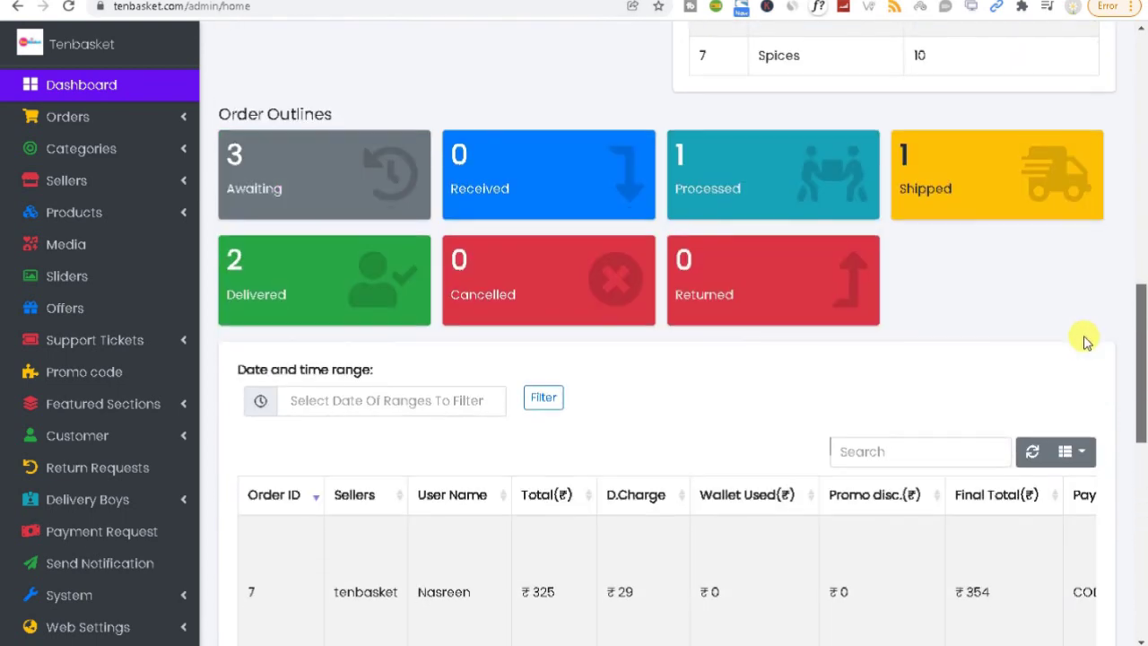
pyautogui.scroll(-2, 1013, 338)
pyautogui.click(333, 226)
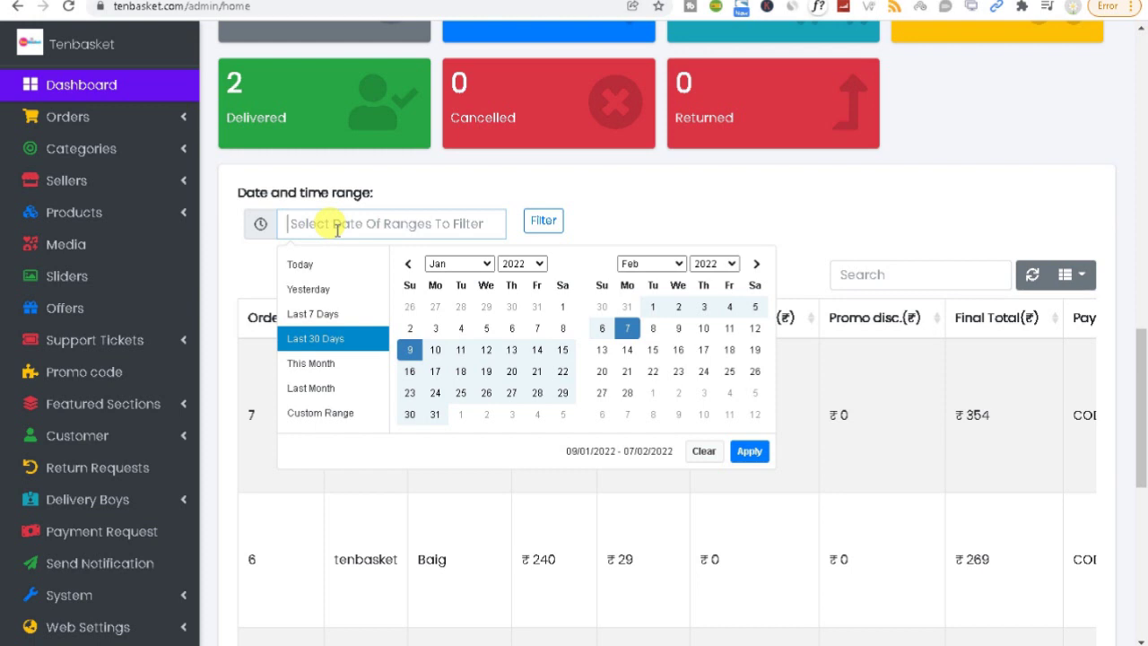
pyautogui.click(607, 235)
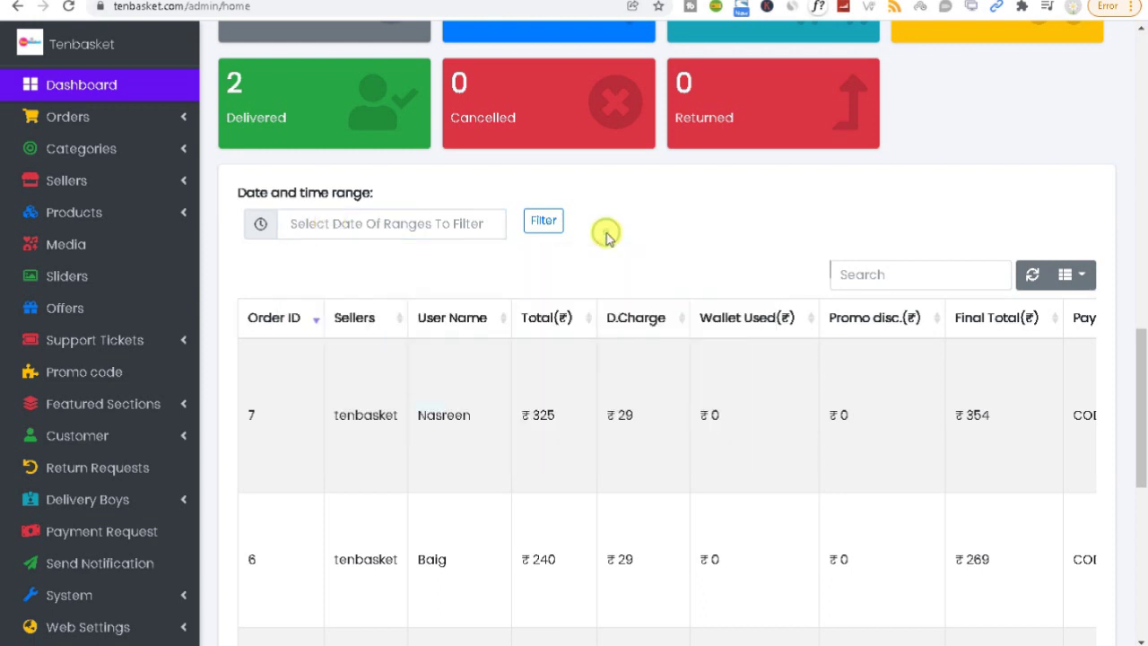
pyautogui.doubleClick(358, 412)
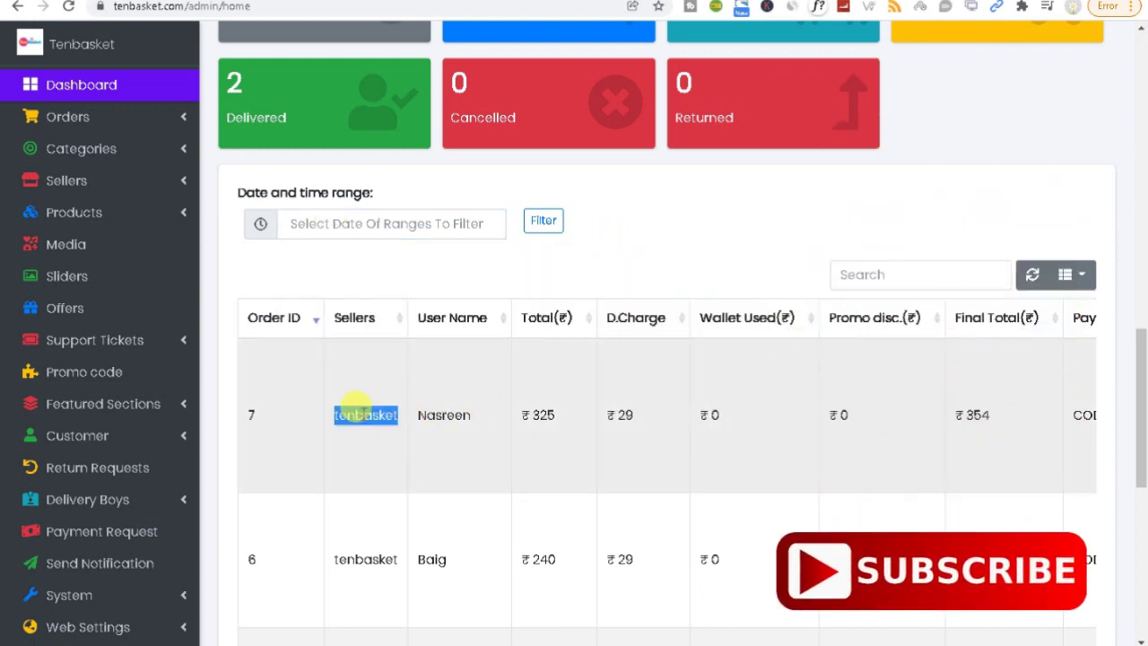
pyautogui.click(365, 413)
pyautogui.doubleClick(372, 419)
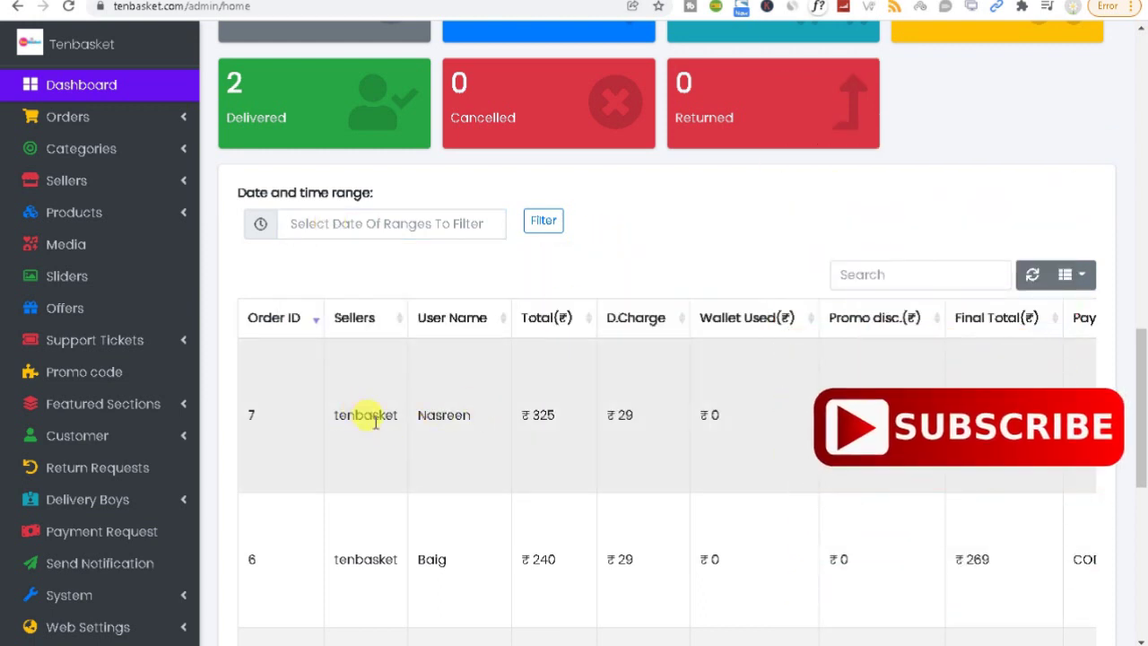
pyautogui.click(448, 412)
pyautogui.doubleClick(445, 415)
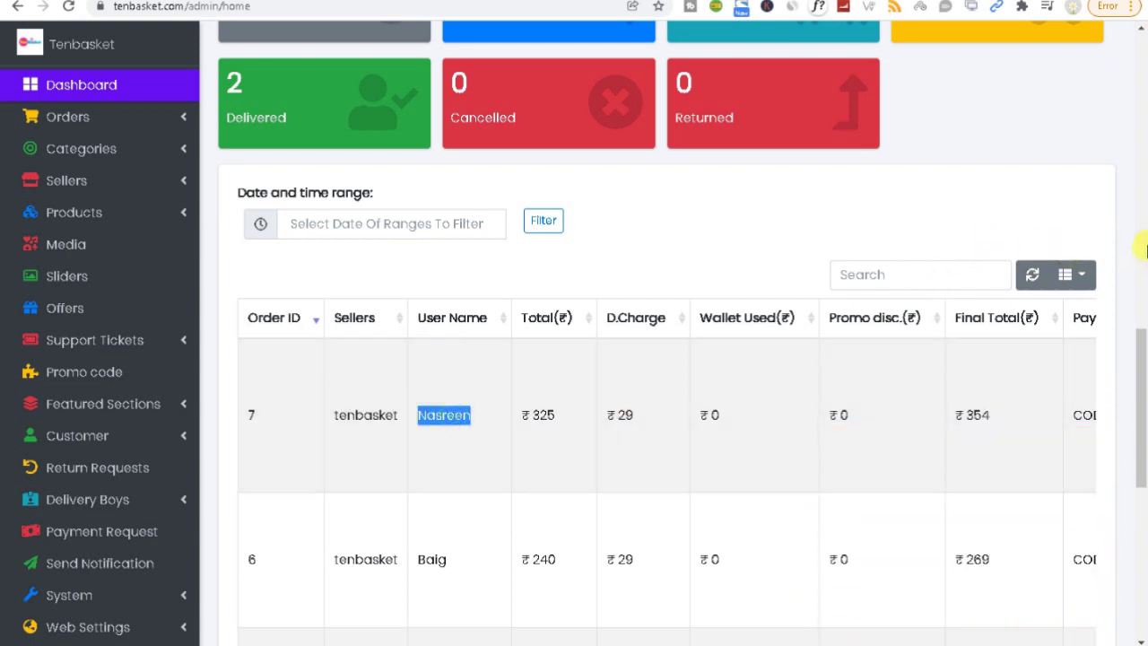
pyautogui.moveTo(1141, 347); pyautogui.dragTo(1135, 482)
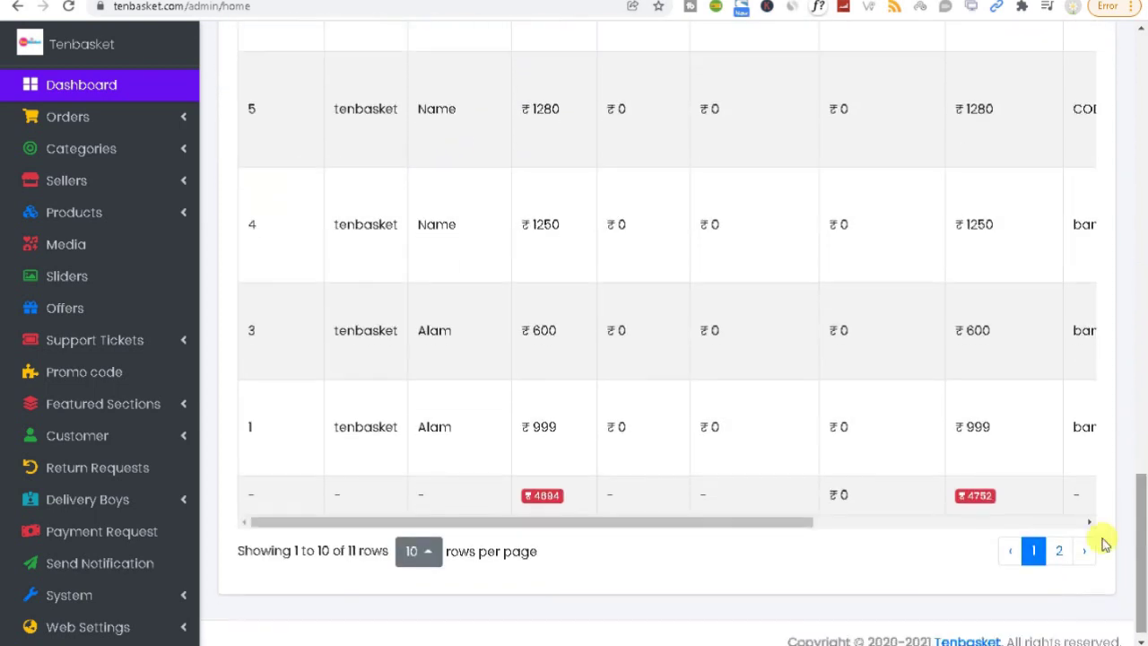
pyautogui.moveTo(801, 523); pyautogui.dragTo(1066, 553)
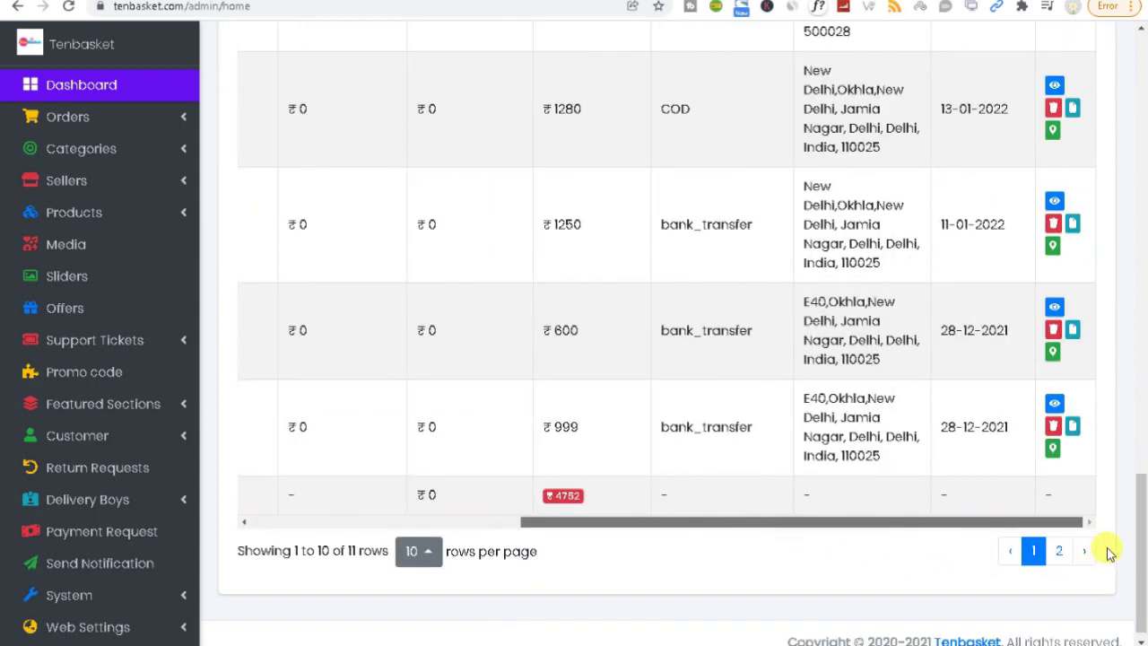
pyautogui.moveTo(1142, 564); pyautogui.dragTo(1139, 443)
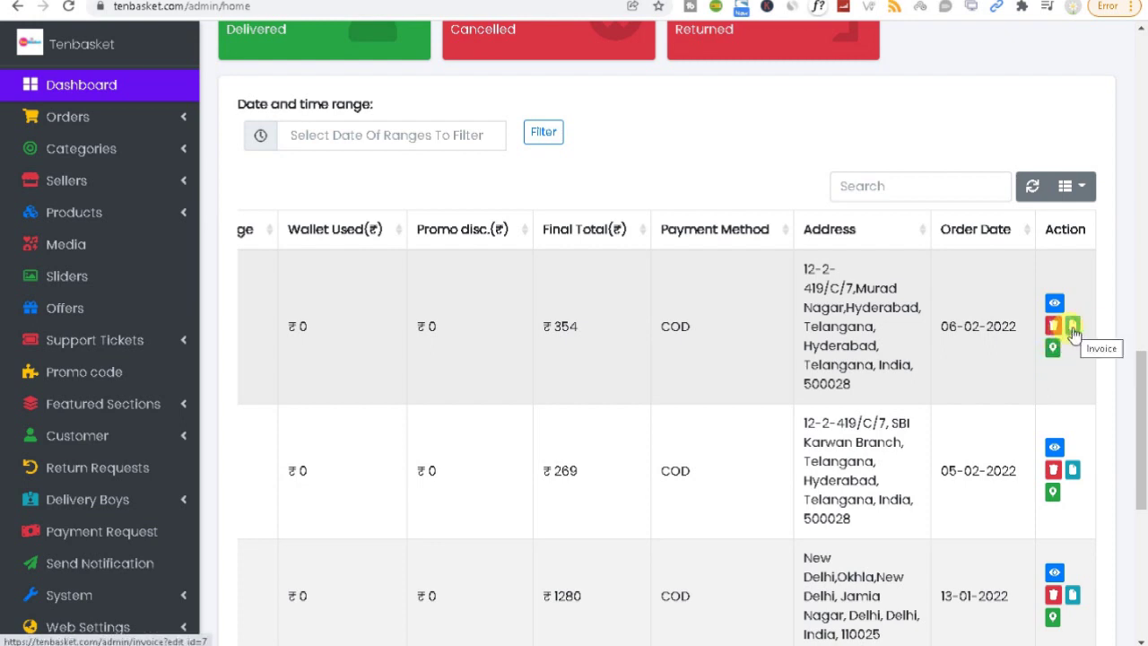
pyautogui.moveTo(1144, 449); pyautogui.dragTo(1135, 568)
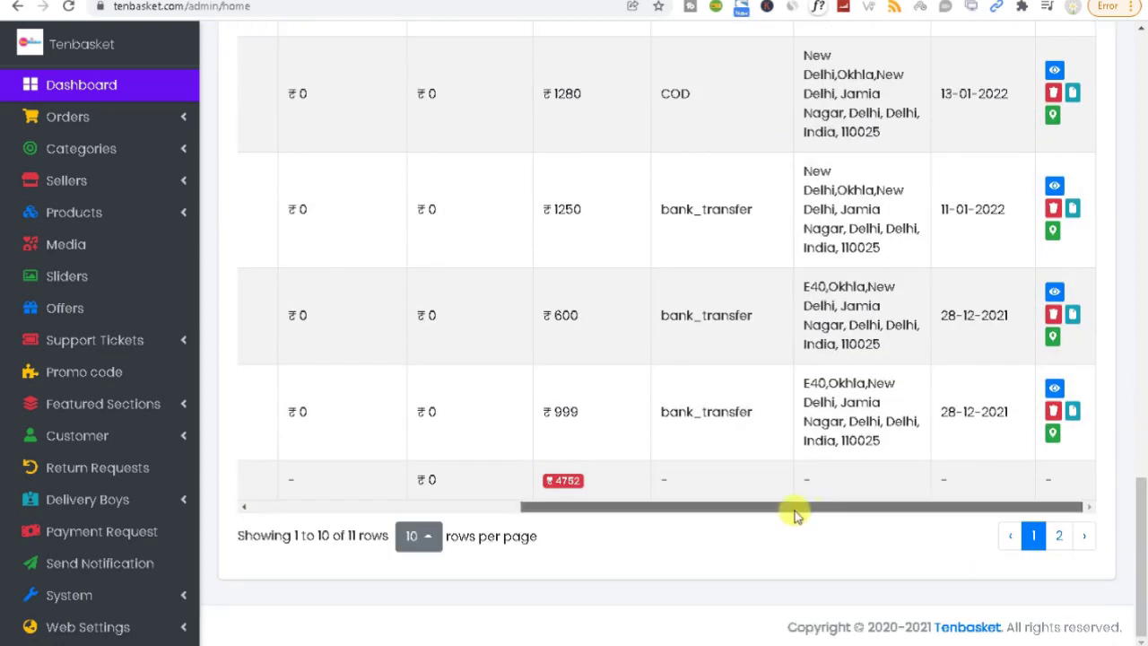
pyautogui.moveTo(794, 516); pyautogui.dragTo(389, 500)
pyautogui.moveTo(1137, 530); pyautogui.dragTo(1143, 457)
pyautogui.click(361, 237)
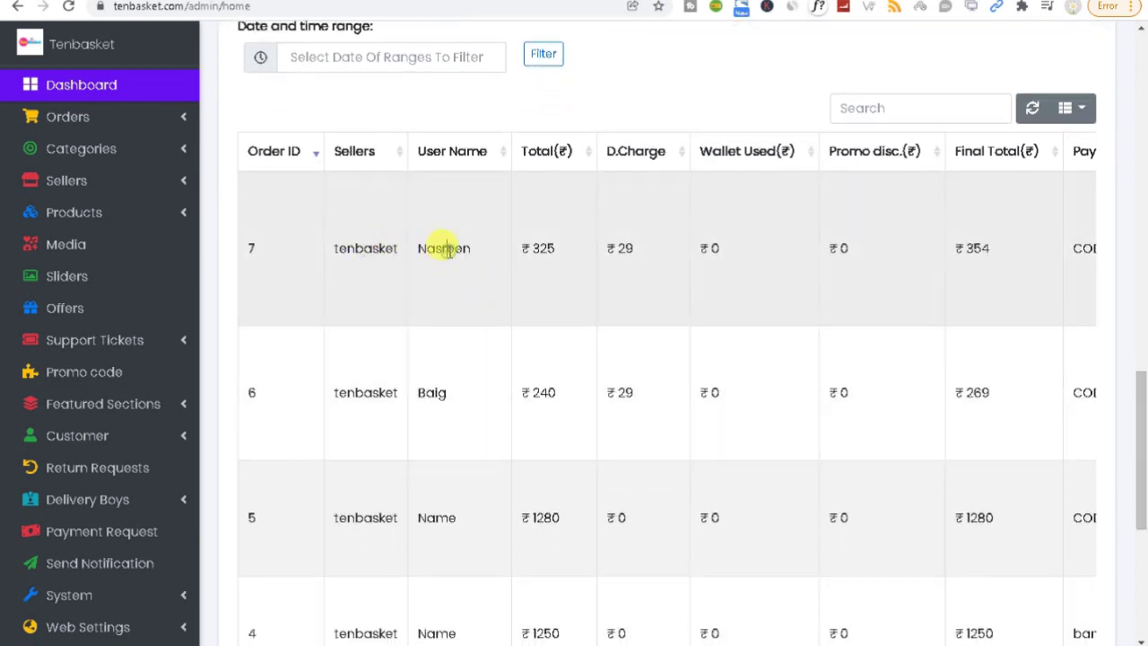
pyautogui.doubleClick(446, 250)
pyautogui.doubleClick(540, 248)
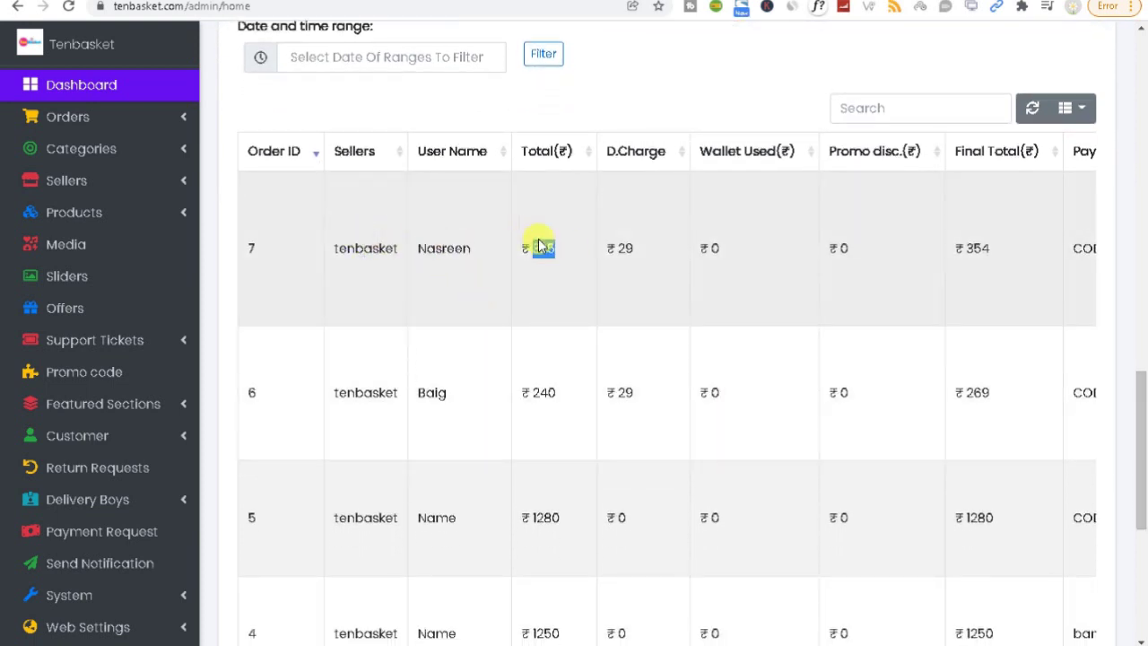
pyautogui.doubleClick(624, 245)
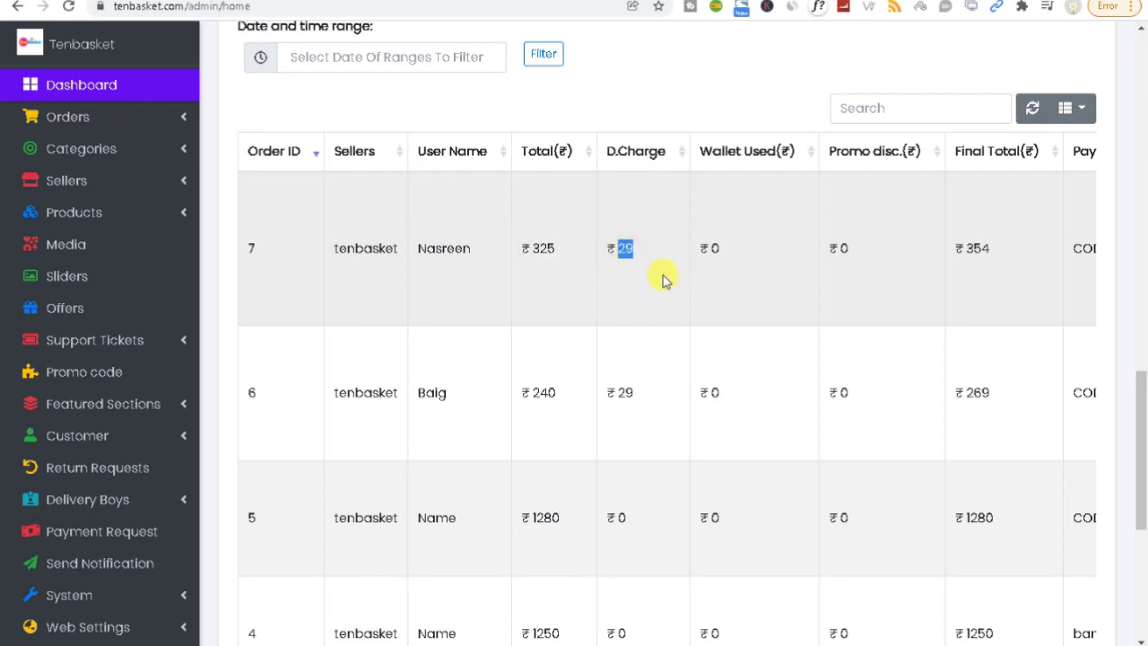
pyautogui.doubleClick(712, 245)
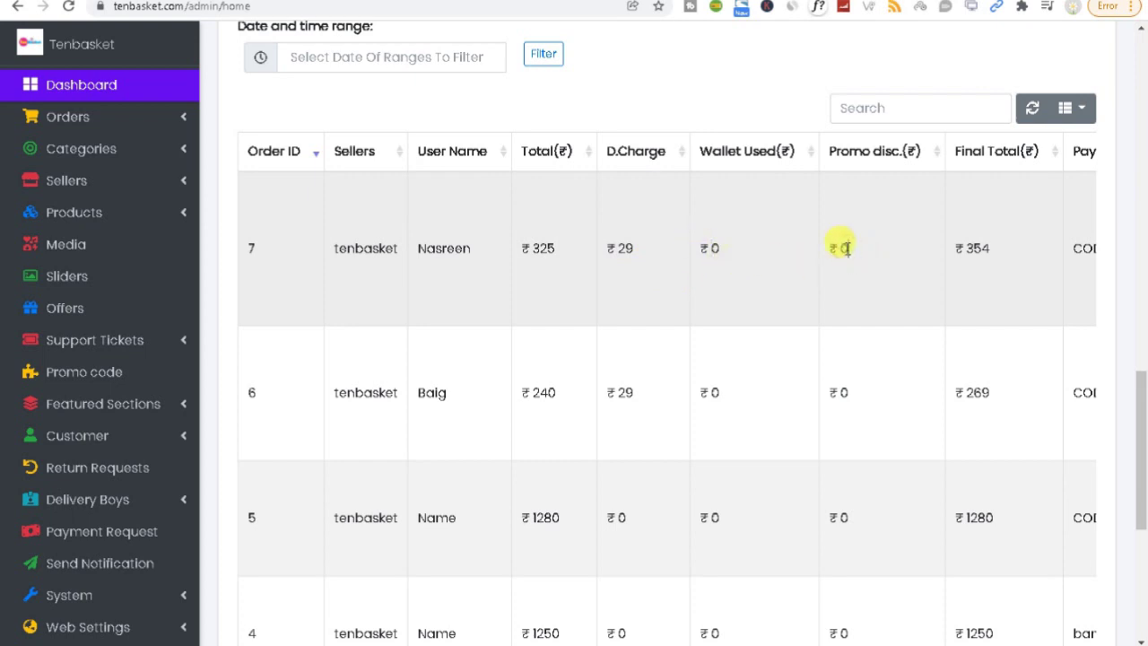
pyautogui.doubleClick(976, 263)
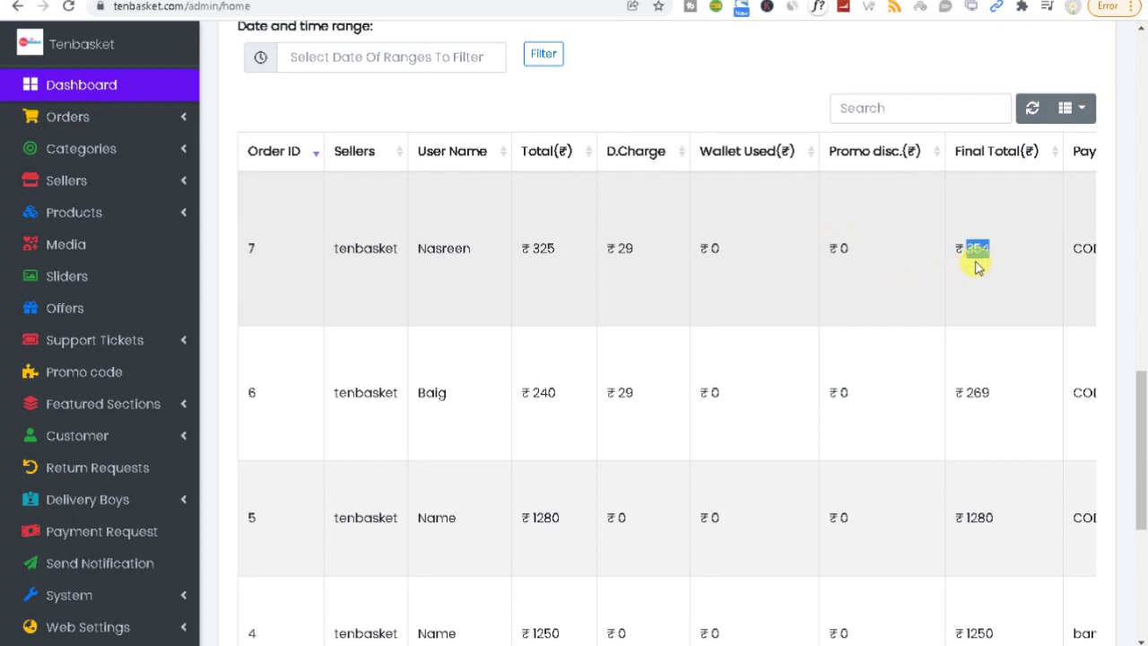
pyautogui.moveTo(1139, 440); pyautogui.dragTo(1139, 548)
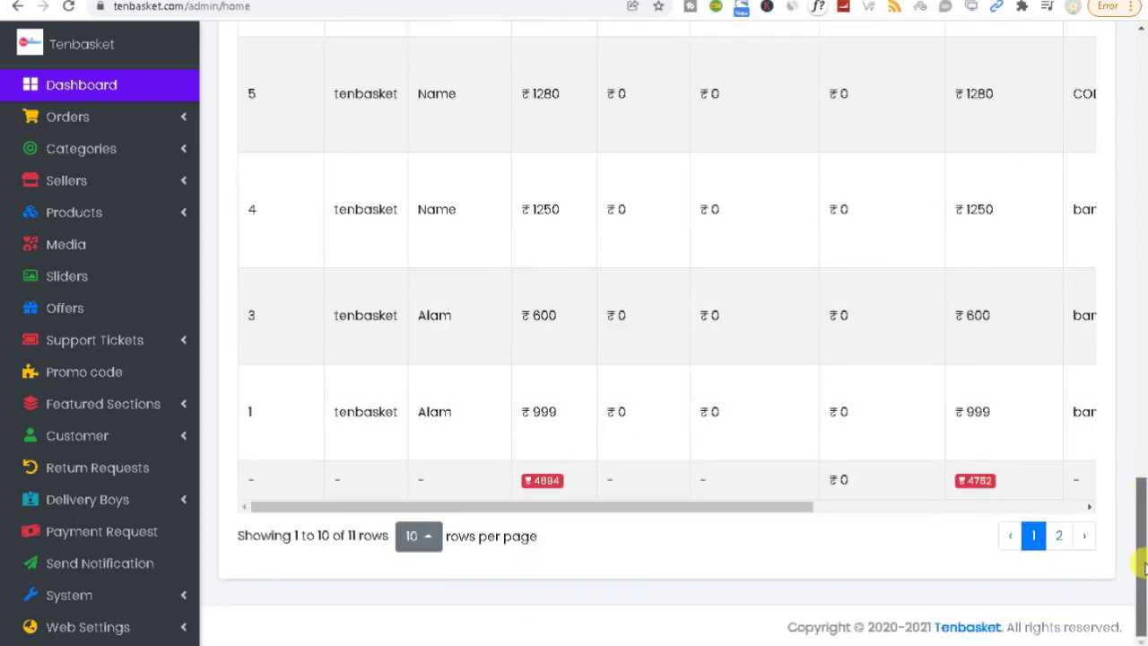
pyautogui.moveTo(748, 504); pyautogui.dragTo(1044, 513)
pyautogui.moveTo(1140, 520); pyautogui.dragTo(1141, 365)
pyautogui.scroll(-1, 776, 378)
pyautogui.doubleClick(680, 364)
pyautogui.click(896, 384)
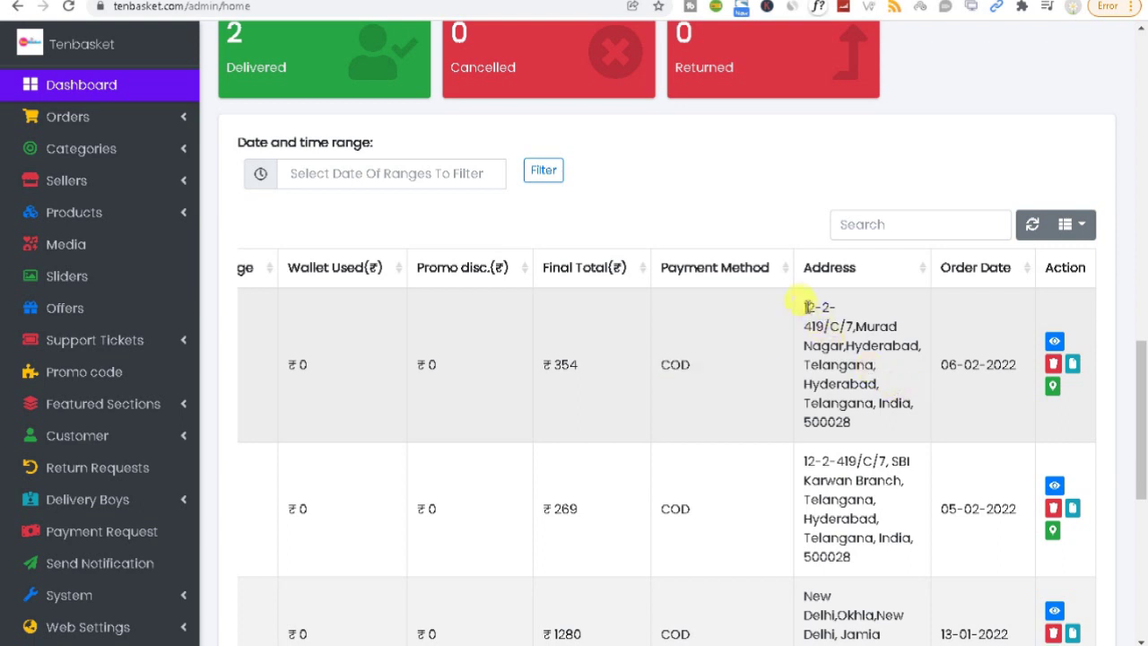
pyautogui.moveTo(802, 307); pyautogui.dragTo(849, 428)
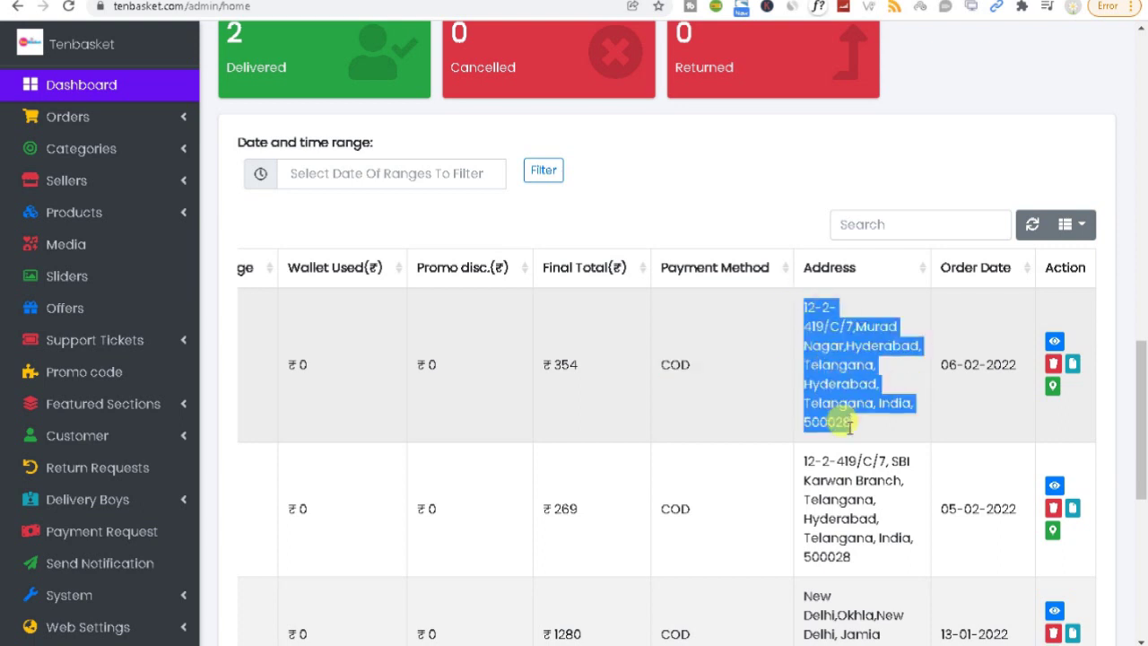
pyautogui.doubleClick(961, 367)
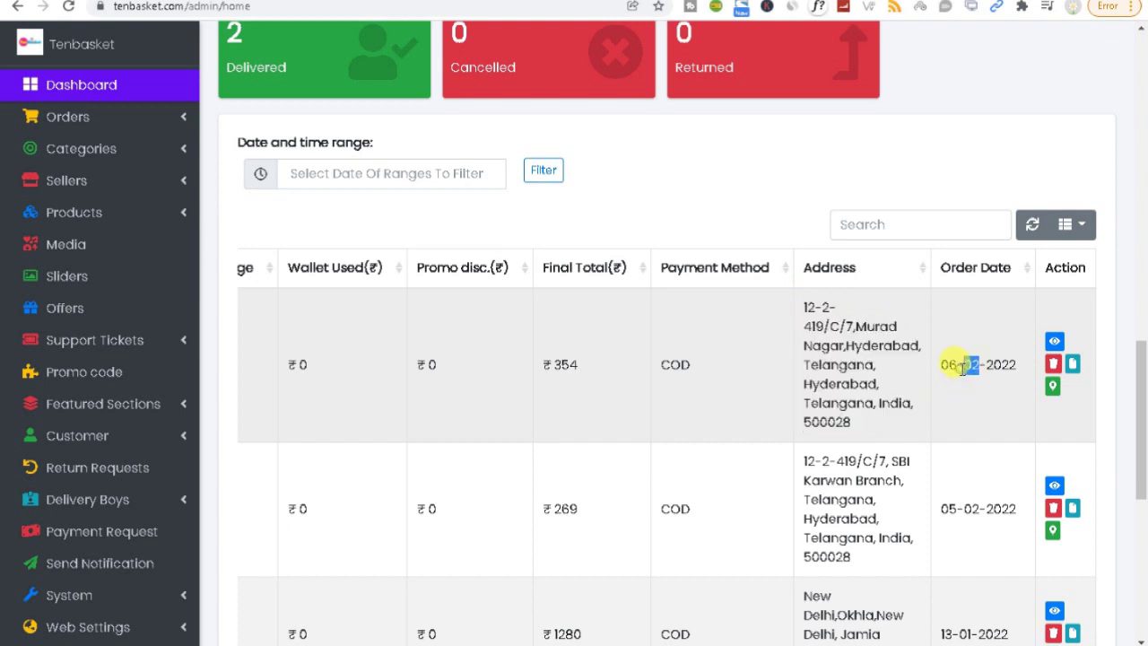
pyautogui.moveTo(940, 367); pyautogui.dragTo(1018, 372)
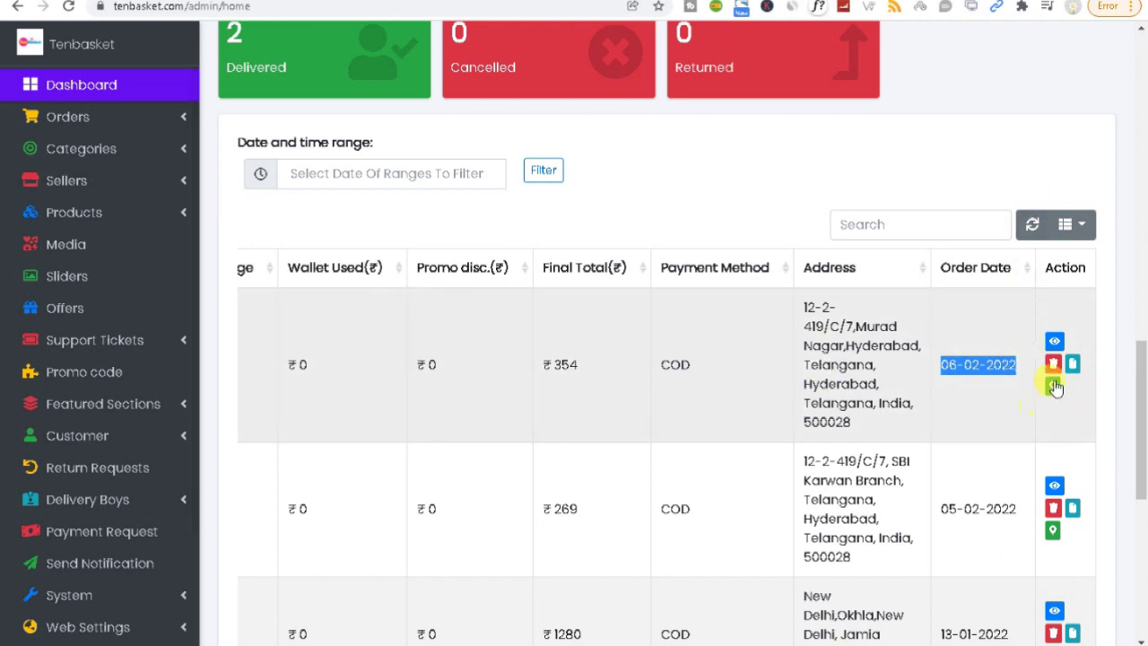
pyautogui.rightClick(1053, 339)
pyautogui.press('Escape')
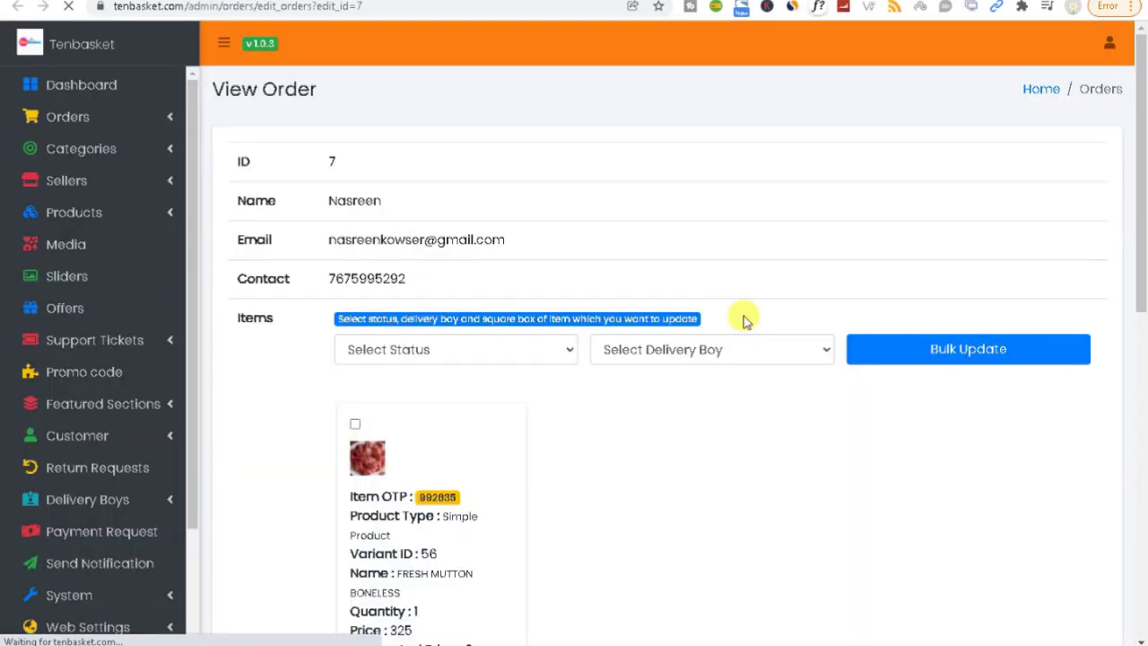
pyautogui.moveTo(1143, 250); pyautogui.dragTo(1114, 161)
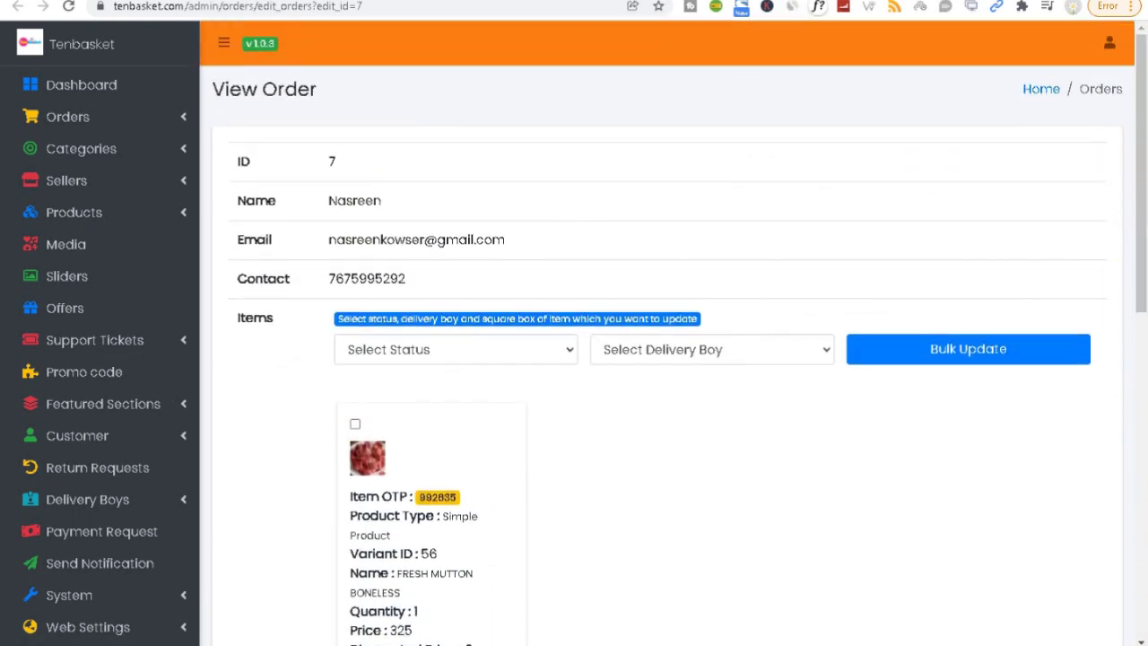
pyautogui.moveTo(328, 200); pyautogui.dragTo(382, 201)
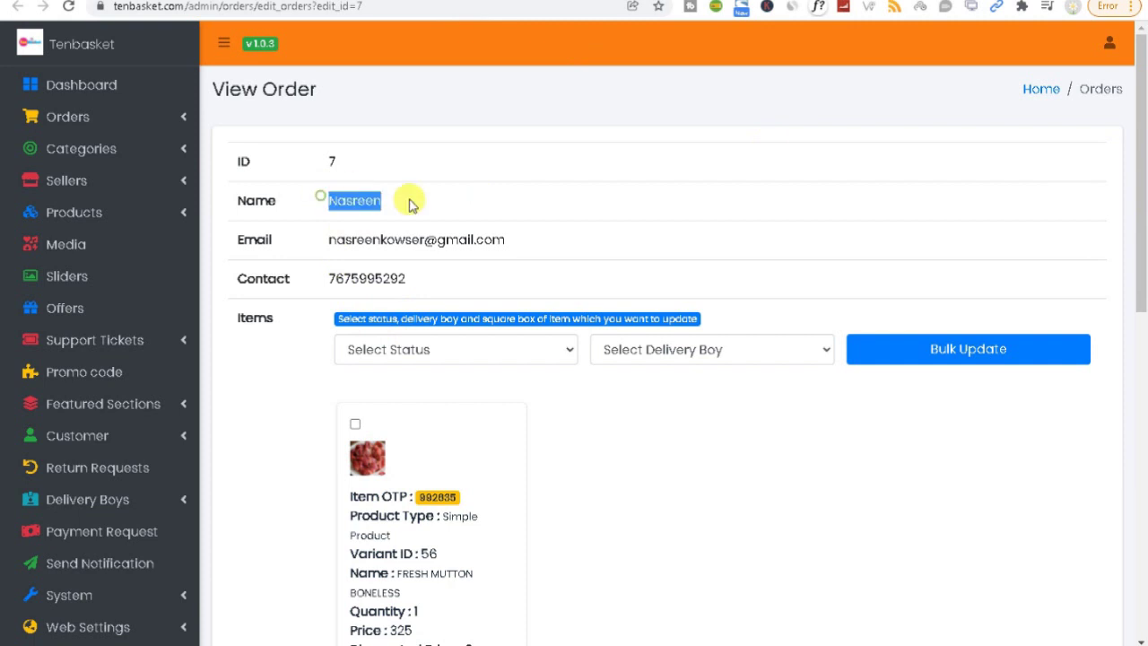
pyautogui.click(399, 348)
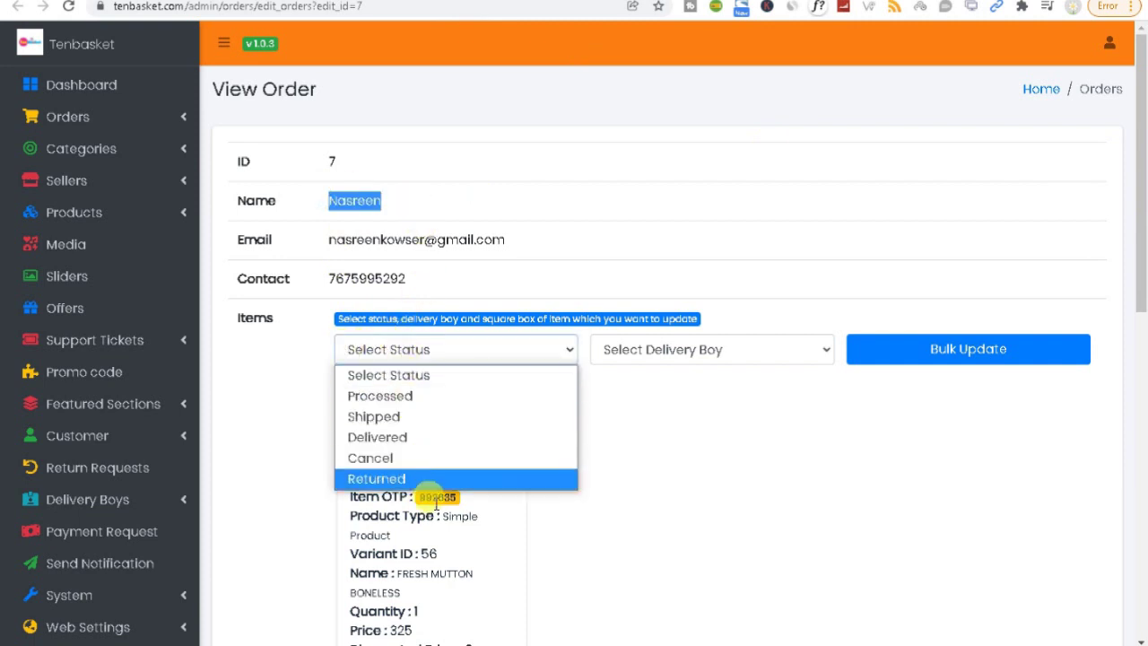
pyautogui.click(395, 404)
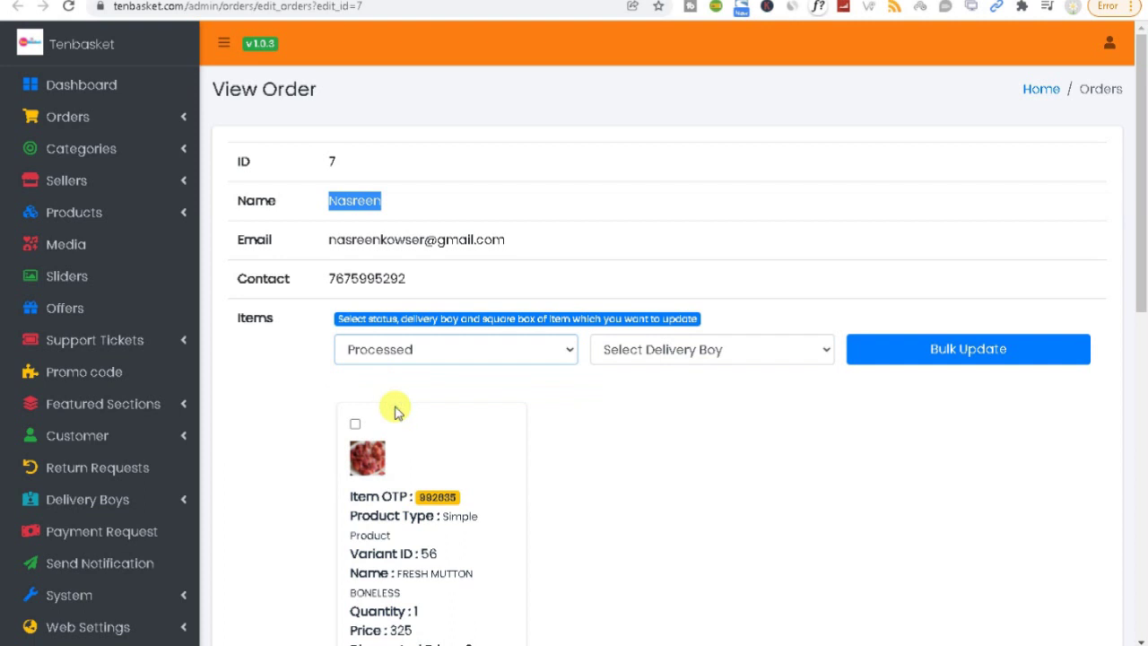
pyautogui.click(653, 353)
pyautogui.click(639, 399)
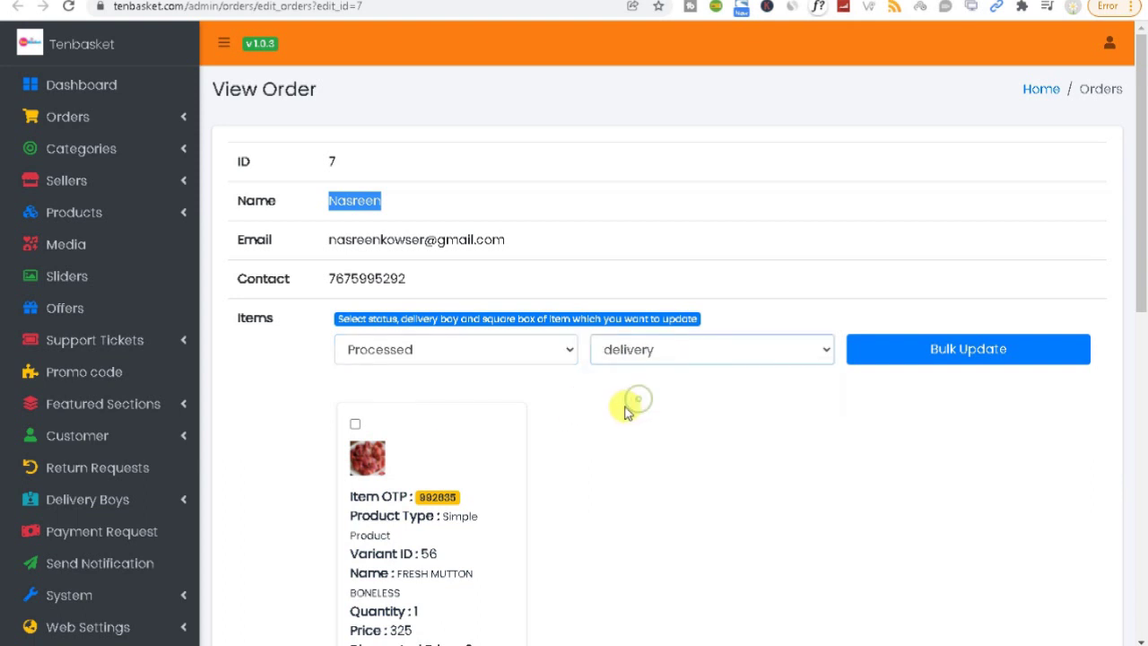
pyautogui.click(654, 351)
pyautogui.click(652, 398)
pyautogui.click(655, 352)
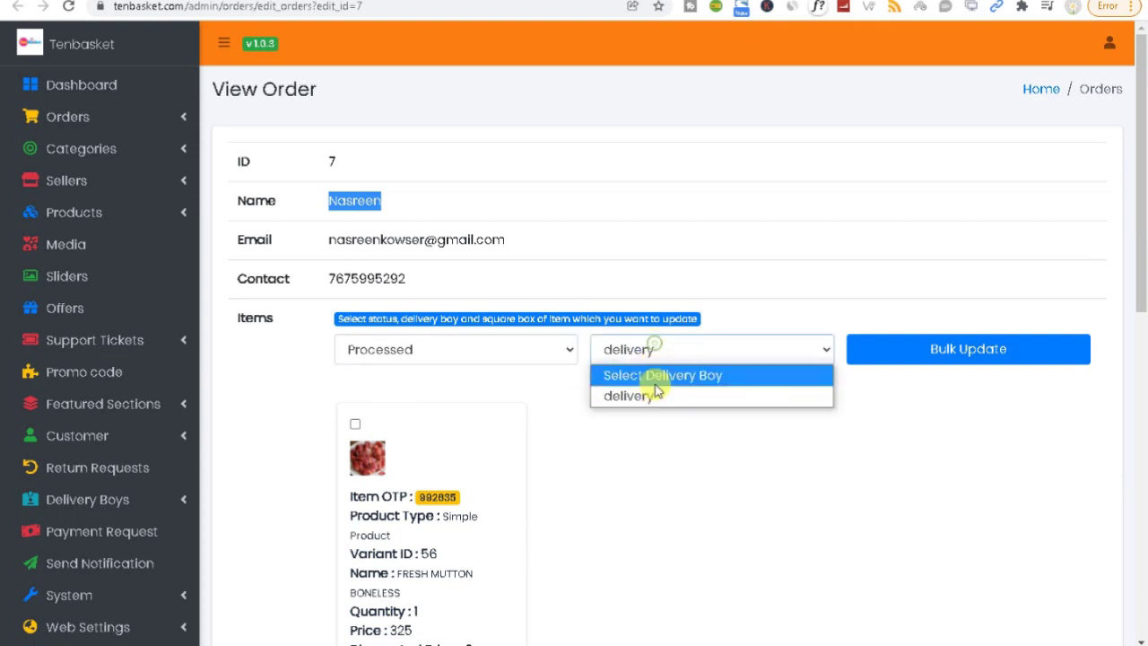
pyautogui.click(654, 397)
pyautogui.moveTo(1143, 332); pyautogui.dragTo(1141, 357)
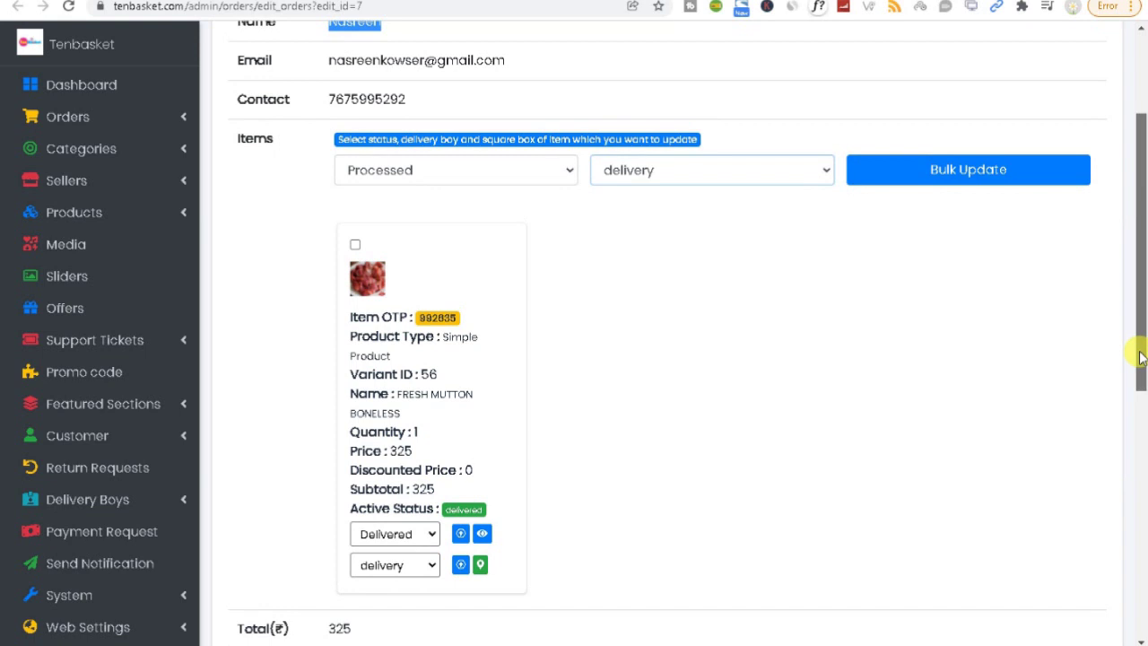
pyautogui.click(395, 534)
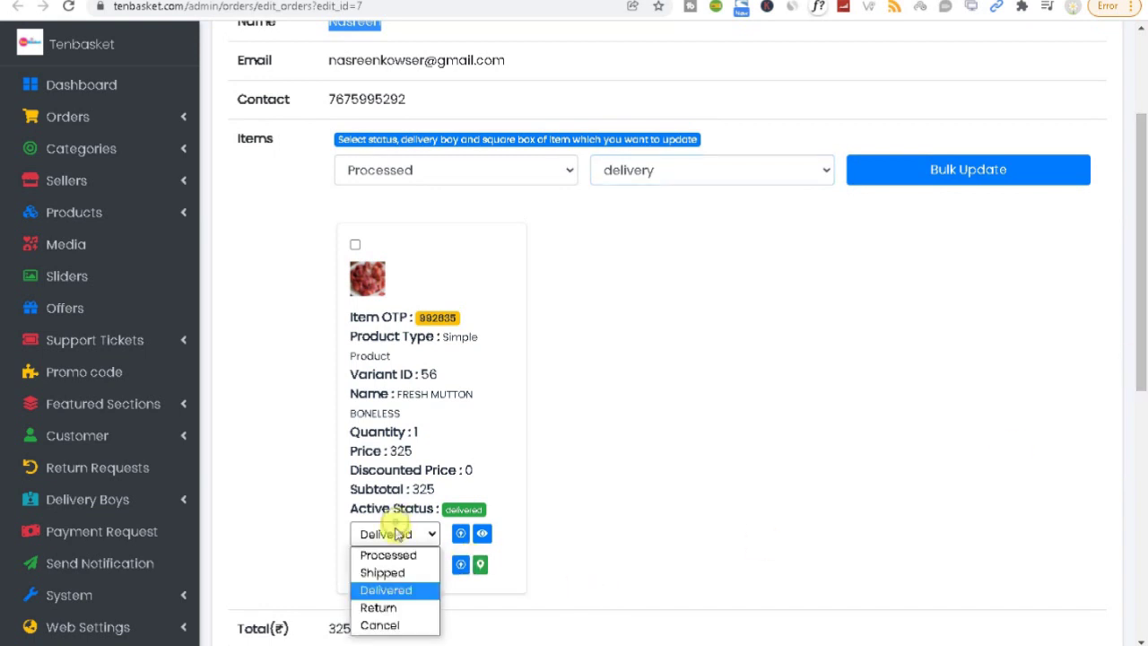
pyautogui.click(641, 541)
pyautogui.click(428, 563)
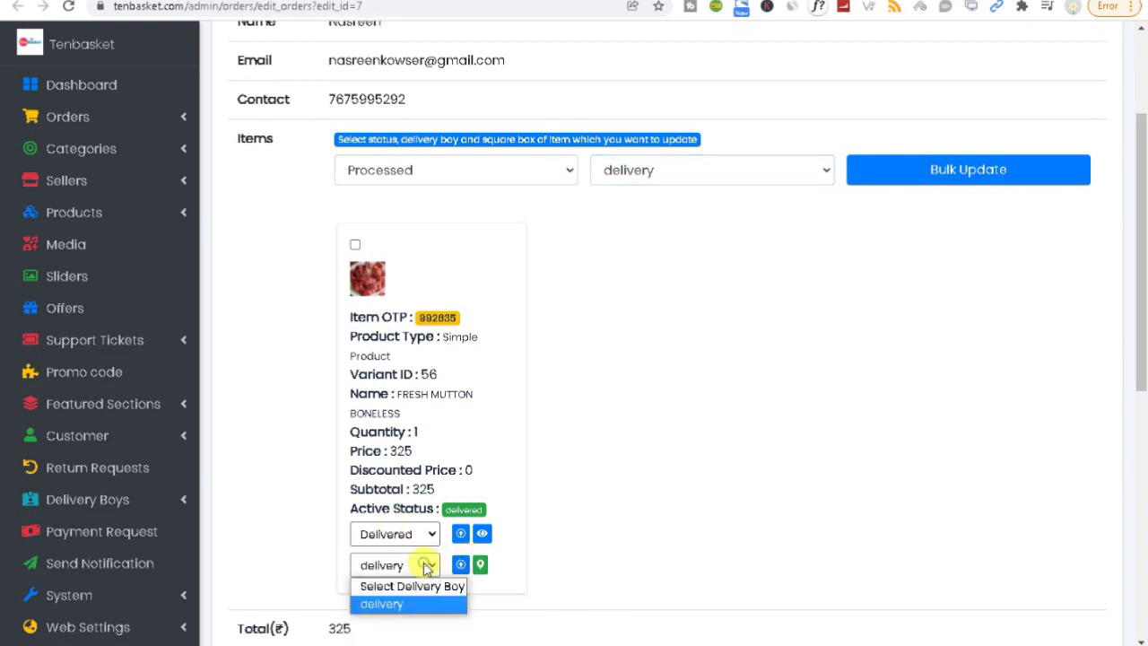
pyautogui.click(422, 605)
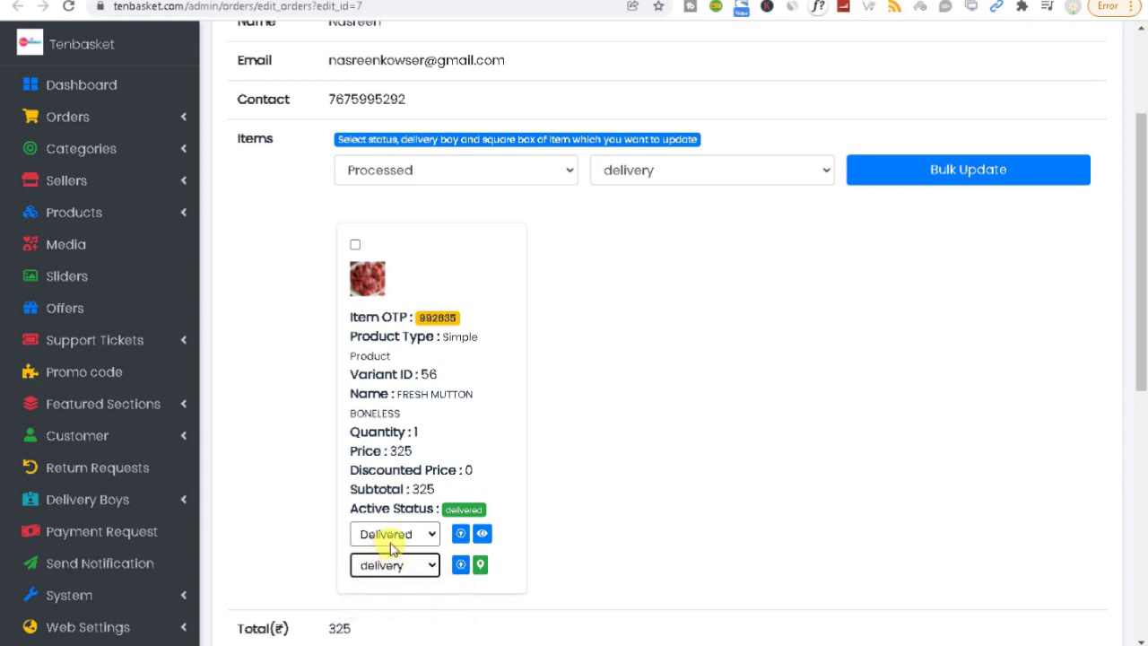
pyautogui.click(479, 566)
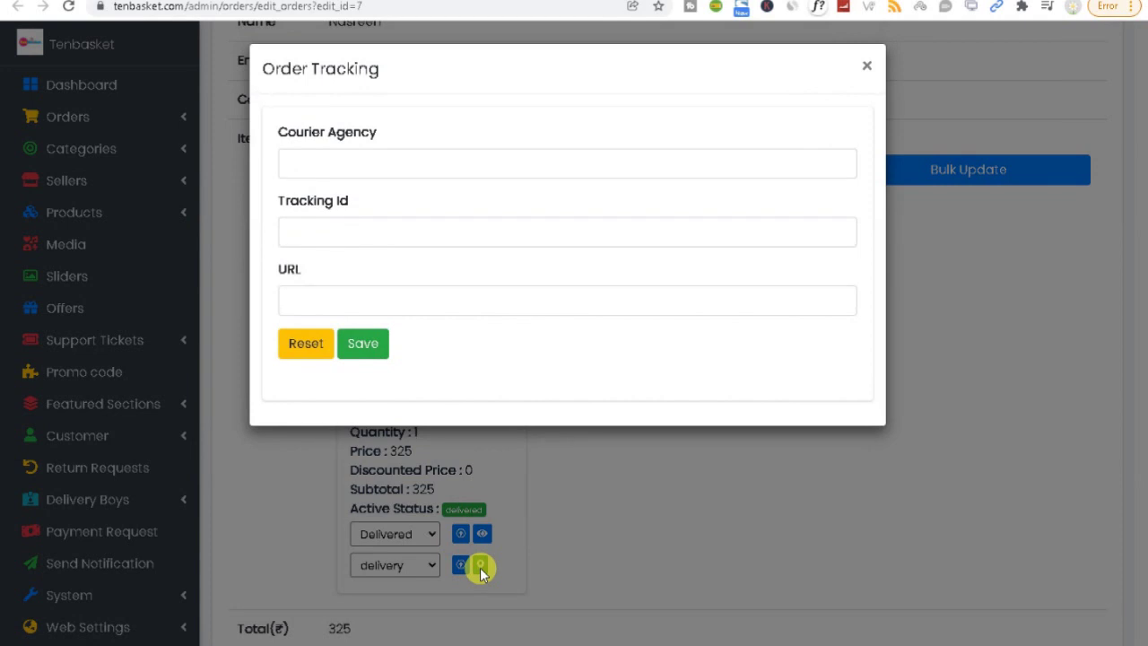
pyautogui.click(330, 158)
pyautogui.click(339, 237)
pyautogui.click(343, 303)
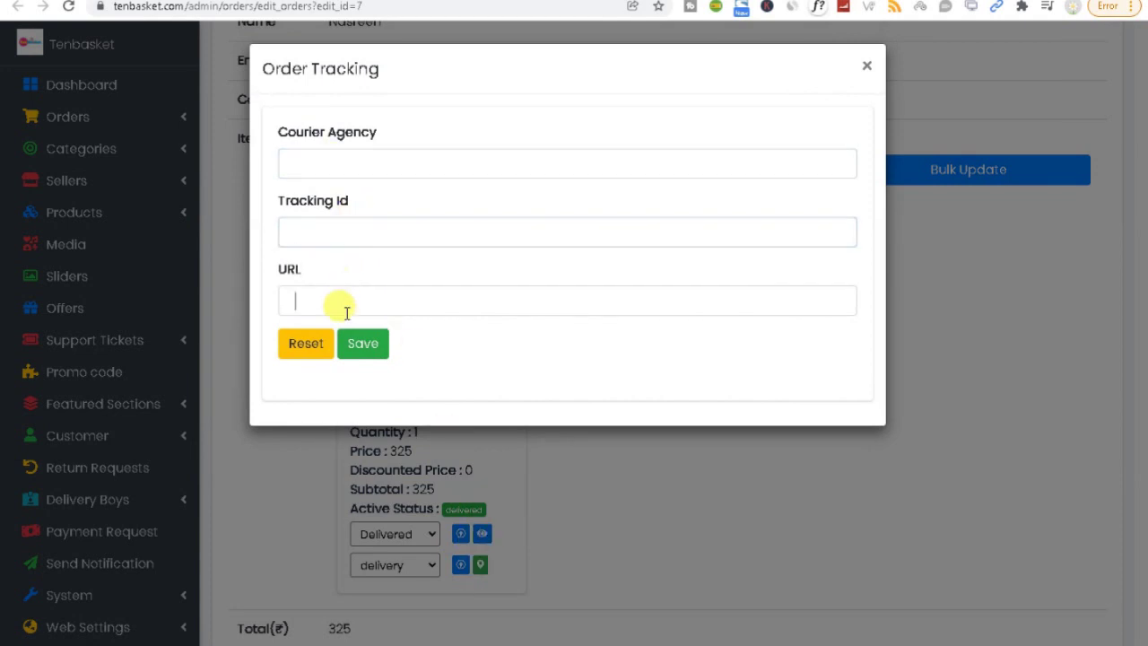
pyautogui.click(866, 67)
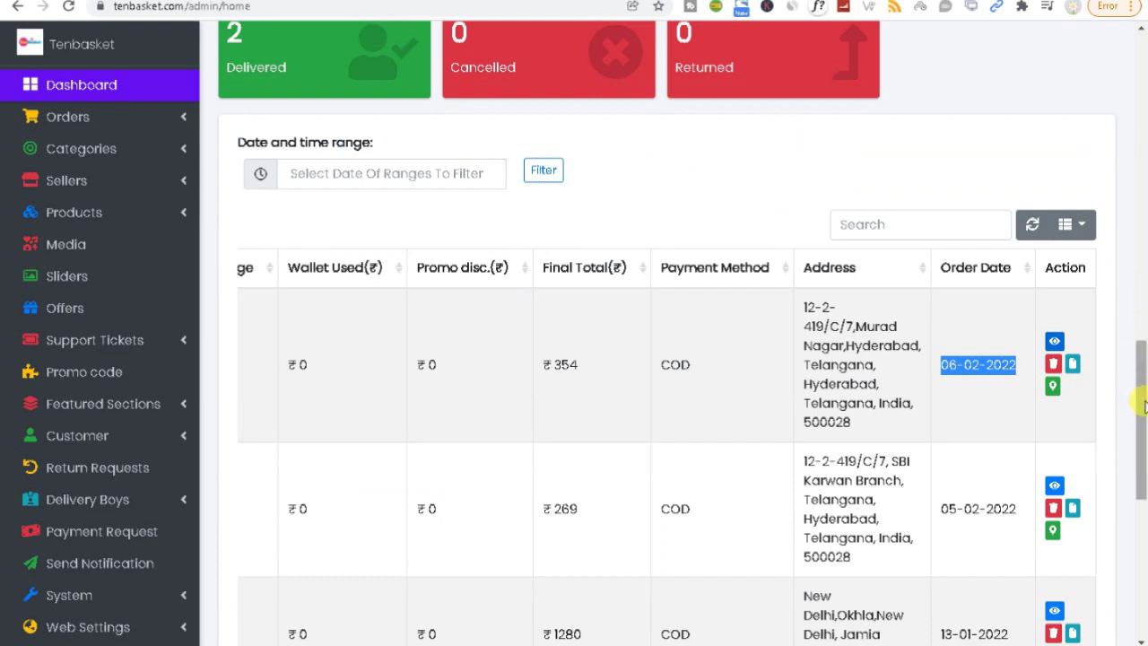
# Step: Open order 7's invoice and review its Fresh Mutton Boneless ₹325.00 line and totals
pyautogui.click(1073, 373)
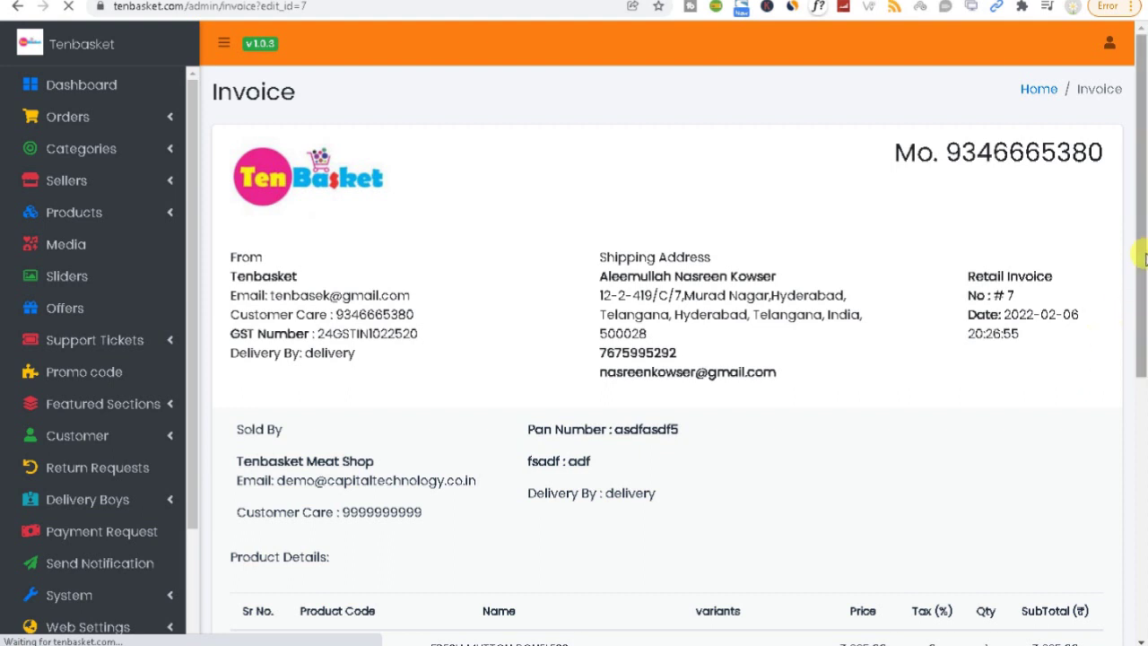
pyautogui.moveTo(1144, 251); pyautogui.dragTo(1143, 421)
pyautogui.moveTo(913, 328); pyautogui.dragTo(1096, 330)
pyautogui.moveTo(1143, 374); pyautogui.dragTo(1144, 353)
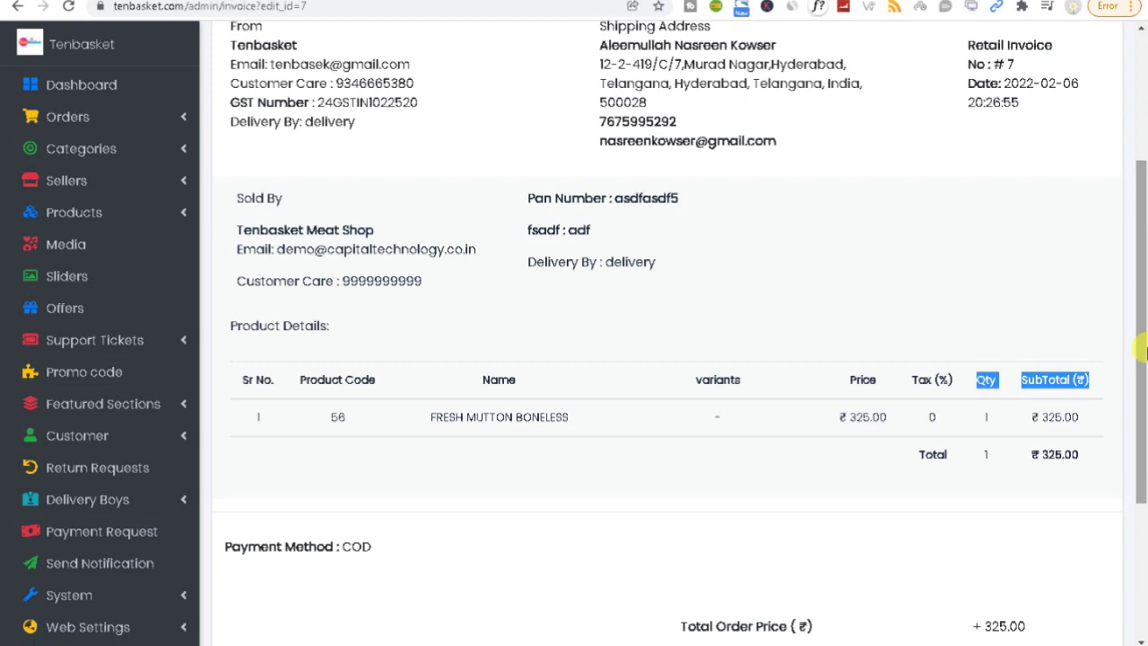
# Step: Preview order 7's invoice printout, cancel printing, and return to the dashboard
pyautogui.scroll(-3, 1145, 352)
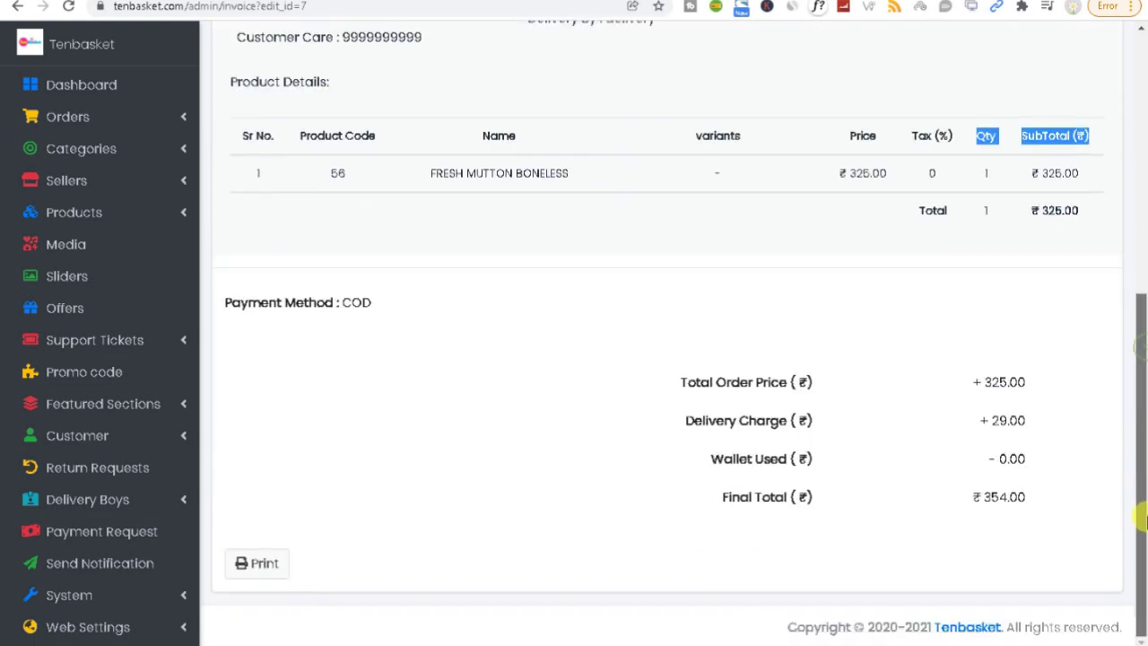
pyautogui.click(264, 564)
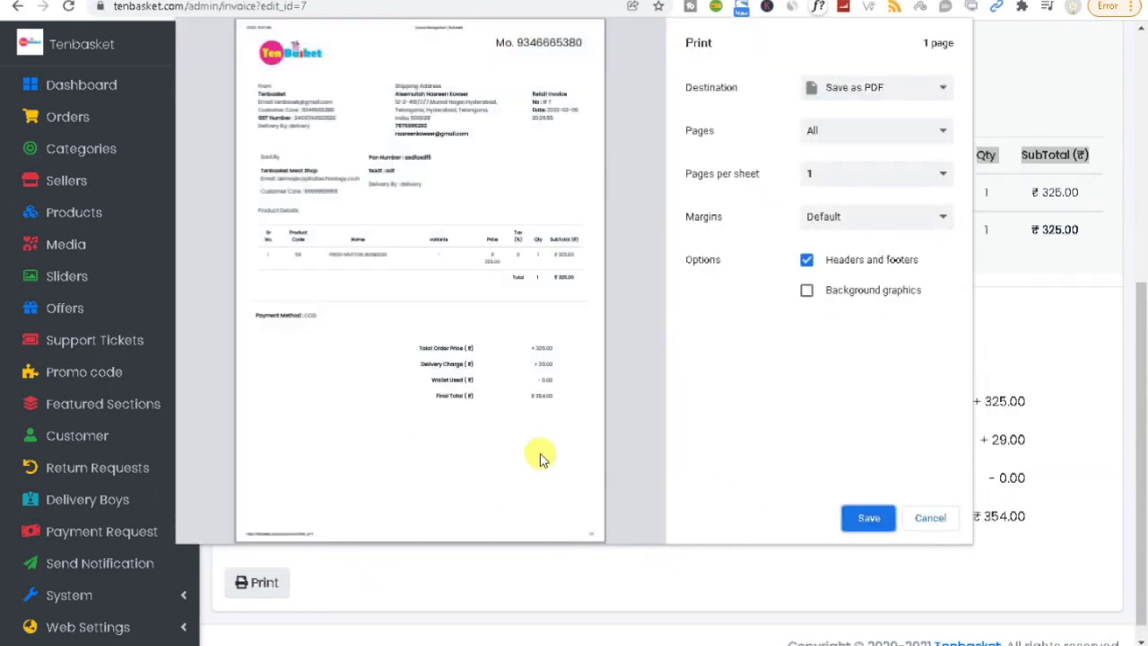
pyautogui.click(924, 525)
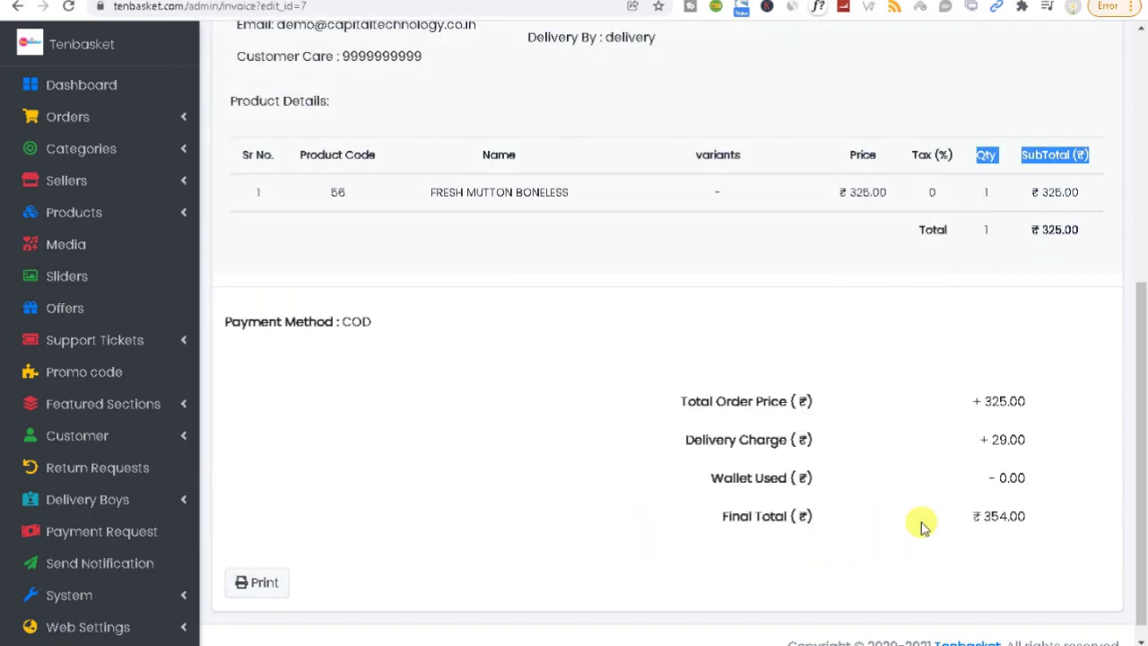
pyautogui.scroll(5, 1143, 517)
pyautogui.click(90, 94)
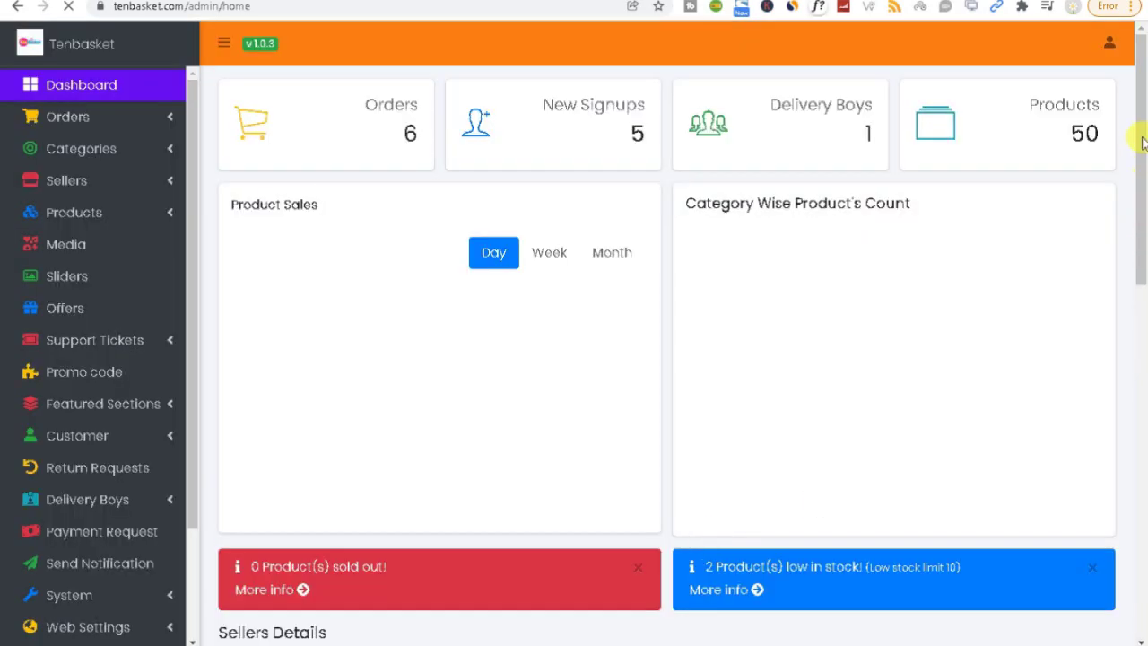
# Step: Open the Manage Orders page under Orders and scroll through the orders list
pyautogui.moveTo(1143, 144); pyautogui.dragTo(1141, 556)
pyautogui.moveTo(1135, 448); pyautogui.dragTo(1127, 218)
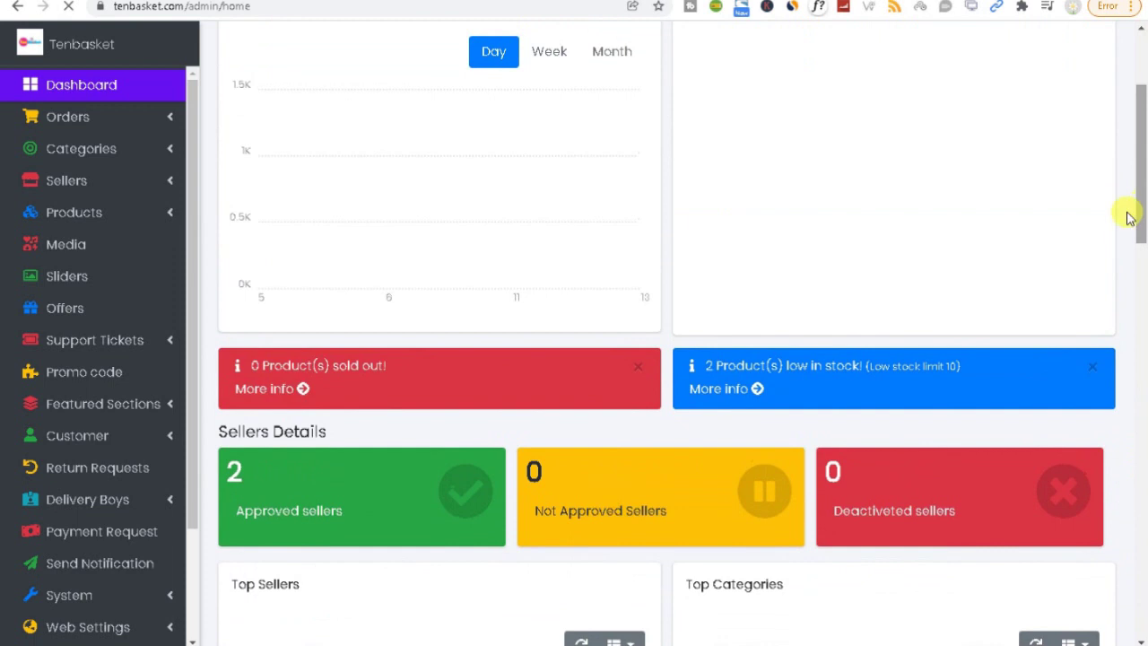
pyautogui.click(76, 116)
pyautogui.click(75, 150)
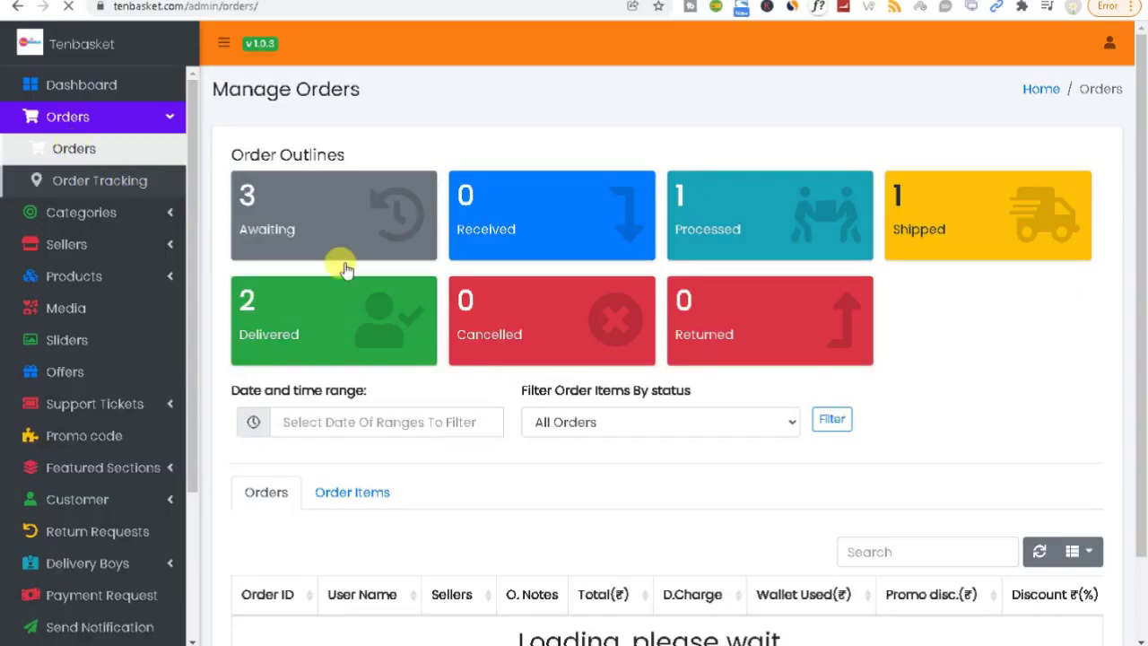
pyautogui.moveTo(1143, 233); pyautogui.dragTo(1125, 357)
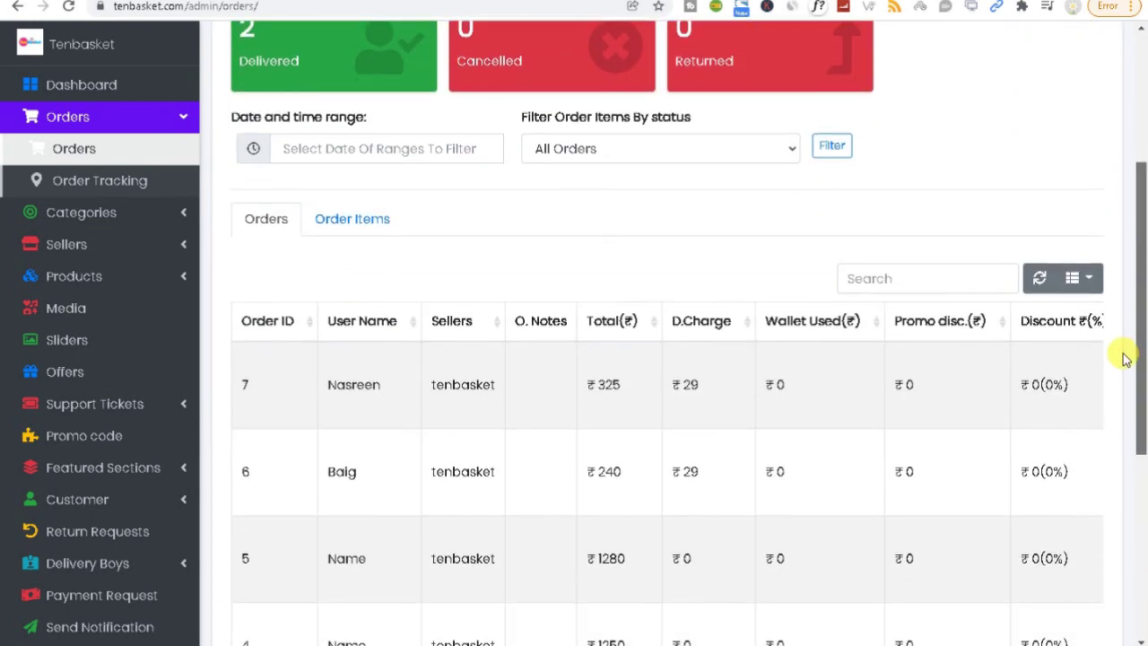
# Step: Review the Order Items tab, scrolling through it, then switch back to the Orders tab
pyautogui.click(359, 225)
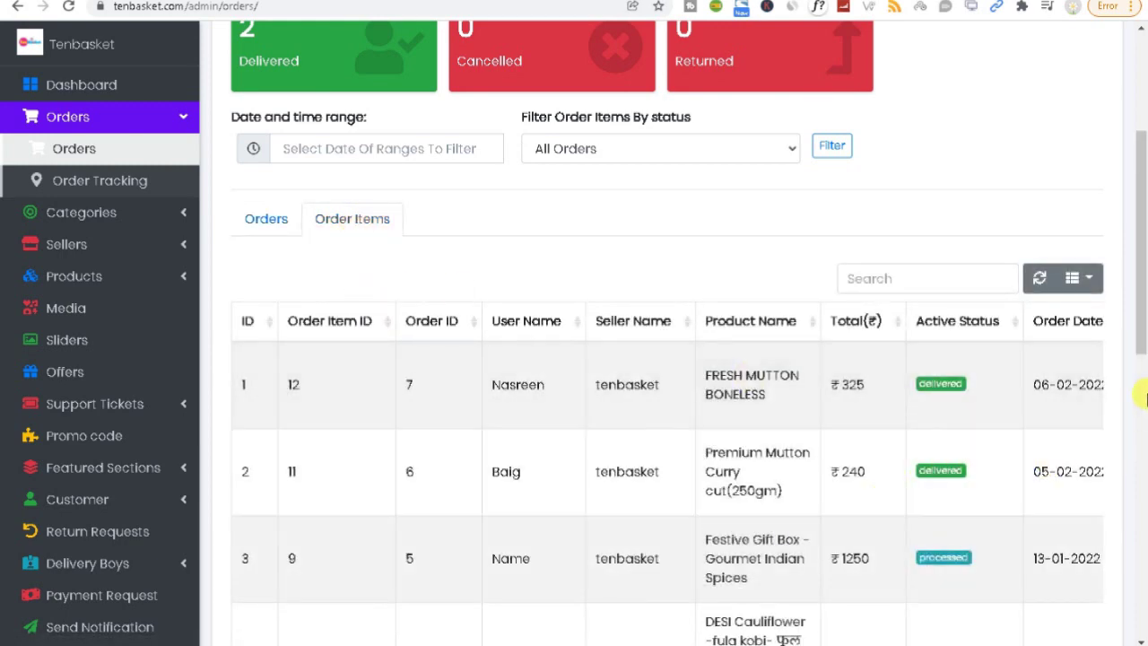
pyautogui.moveTo(1140, 296); pyautogui.dragTo(1141, 517)
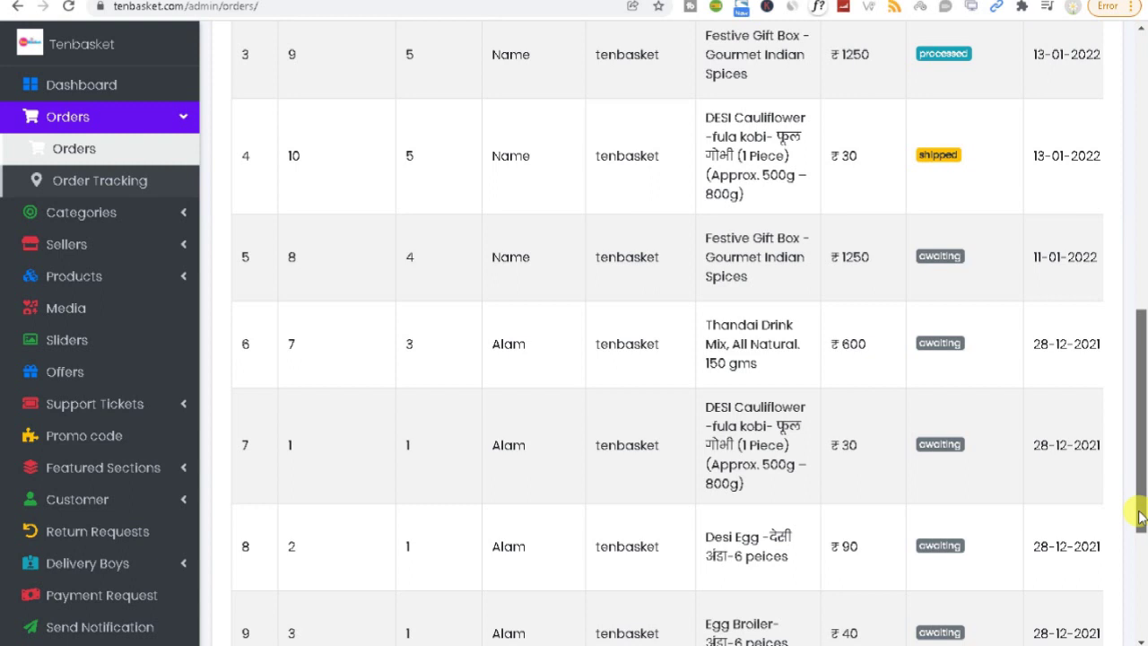
pyautogui.moveTo(1141, 516); pyautogui.dragTo(1128, 208)
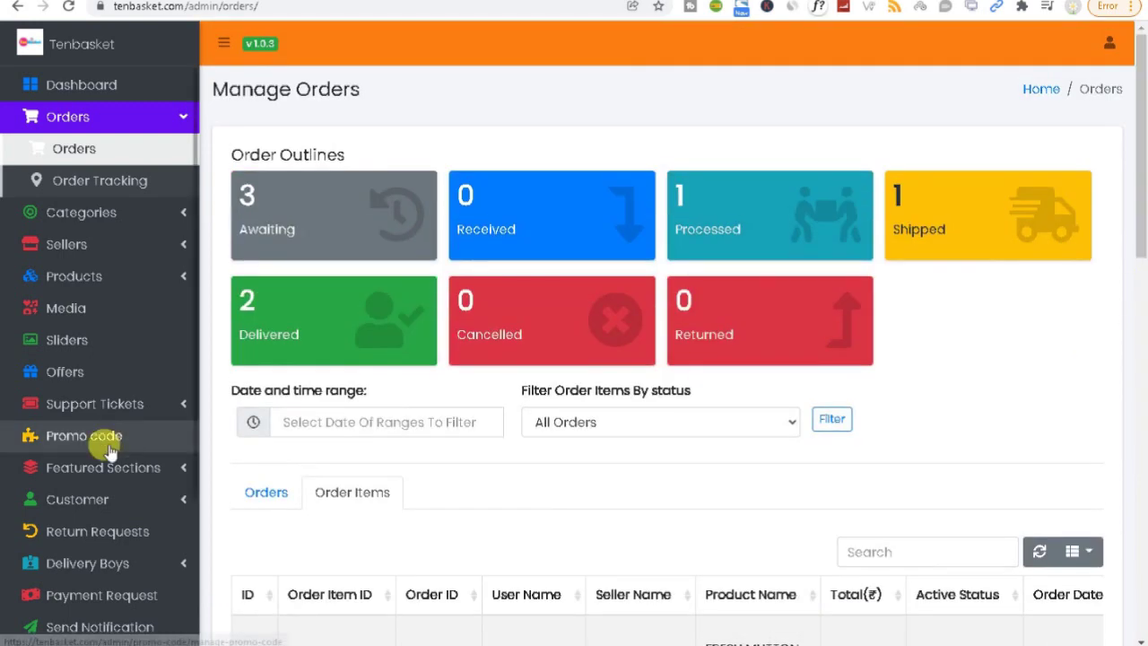
pyautogui.click(258, 494)
# Step: Open Order Tracking and highlight its heading and the courier_agency and tracking_id columns
pyautogui.click(108, 182)
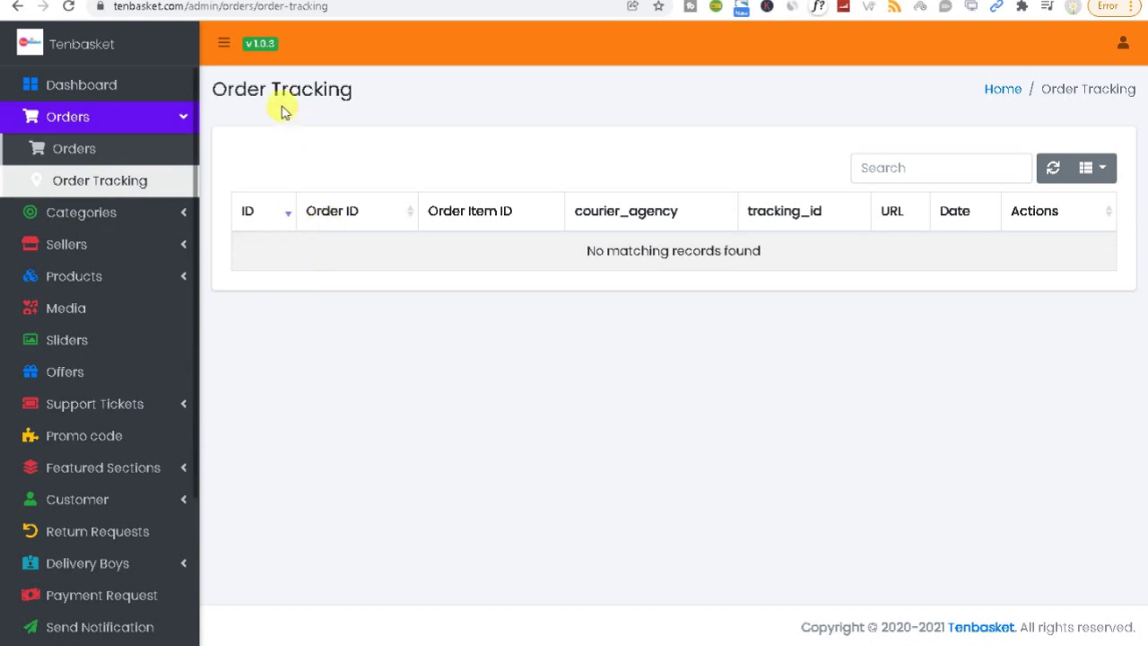
pyautogui.moveTo(215, 89); pyautogui.dragTo(511, 133)
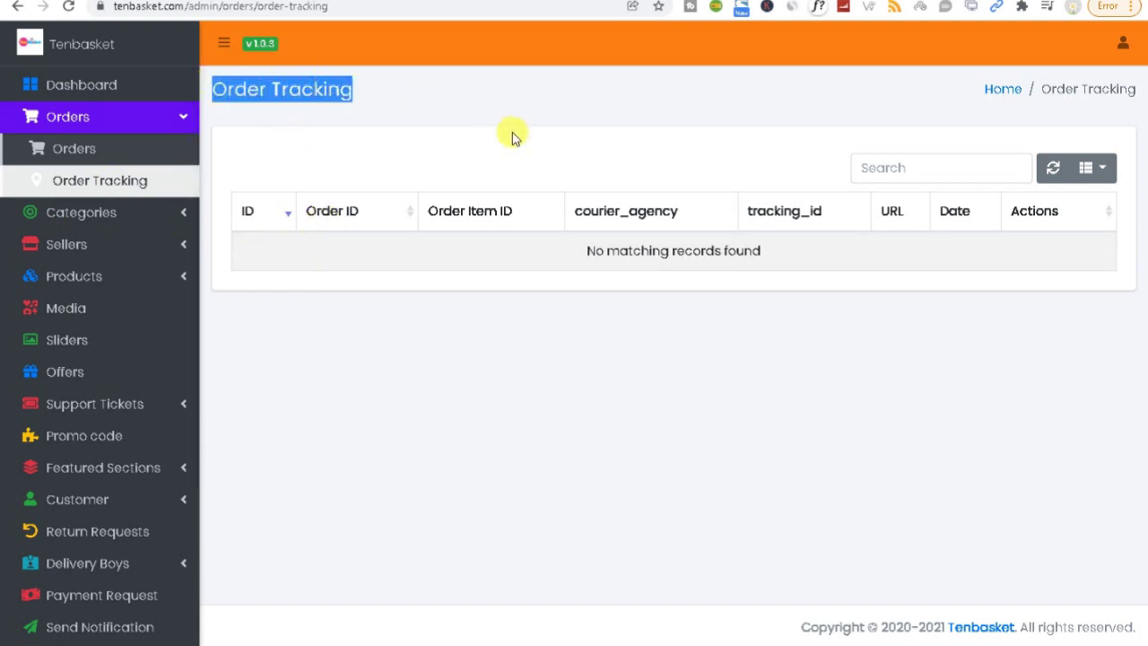
pyautogui.doubleClick(615, 217)
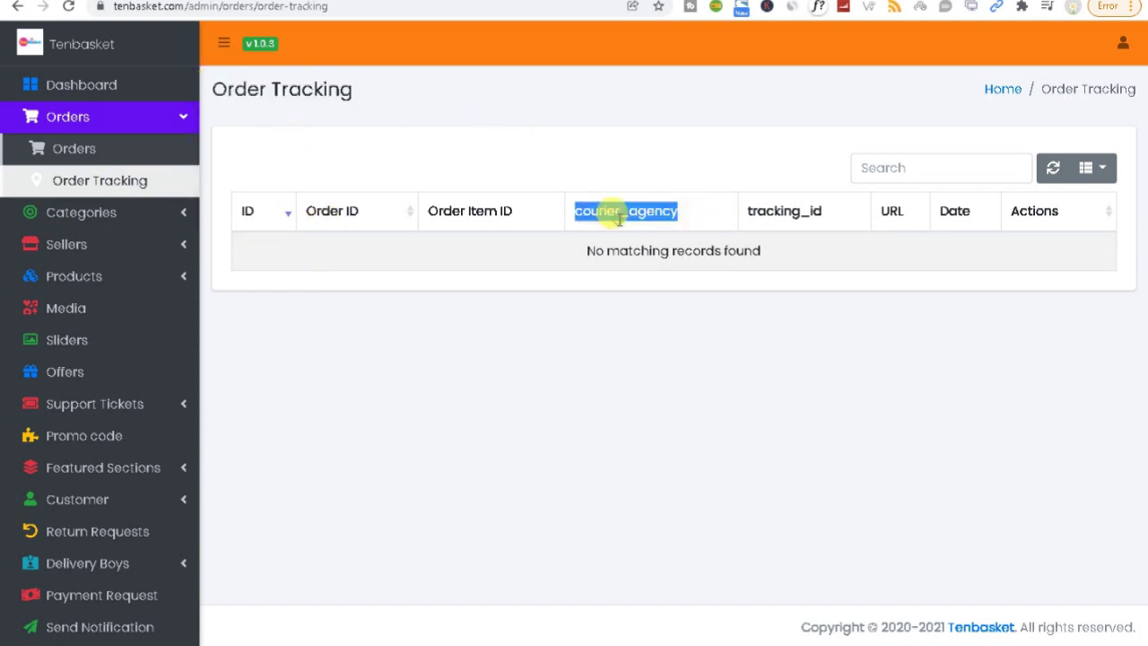
pyautogui.doubleClick(773, 210)
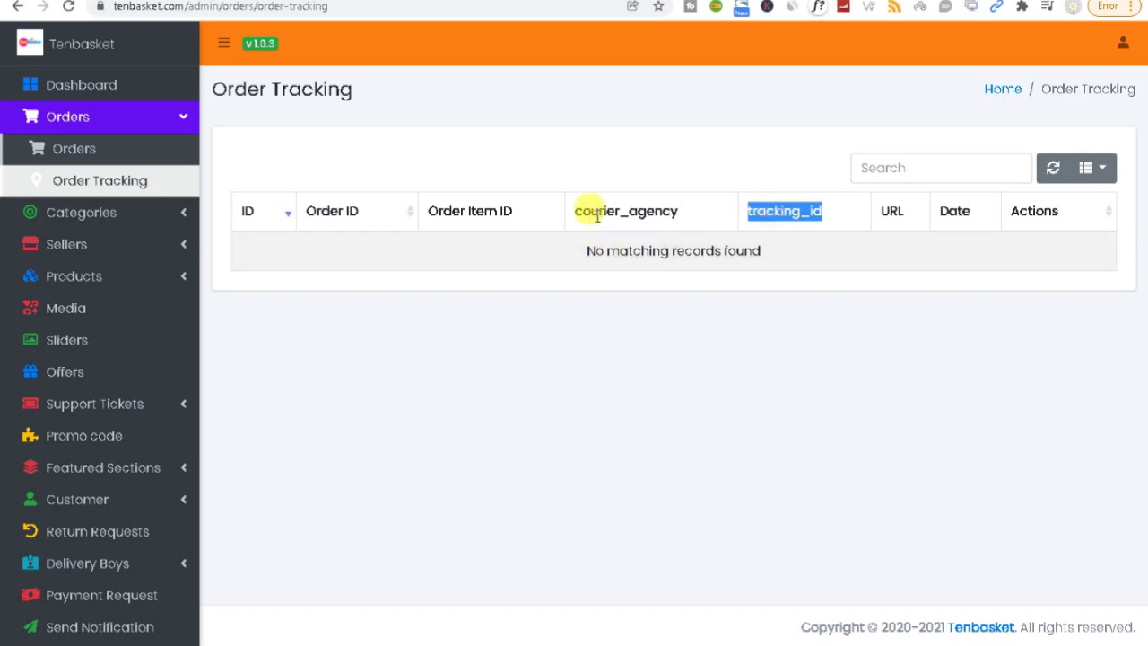
pyautogui.click(628, 199)
pyautogui.doubleClick(633, 200)
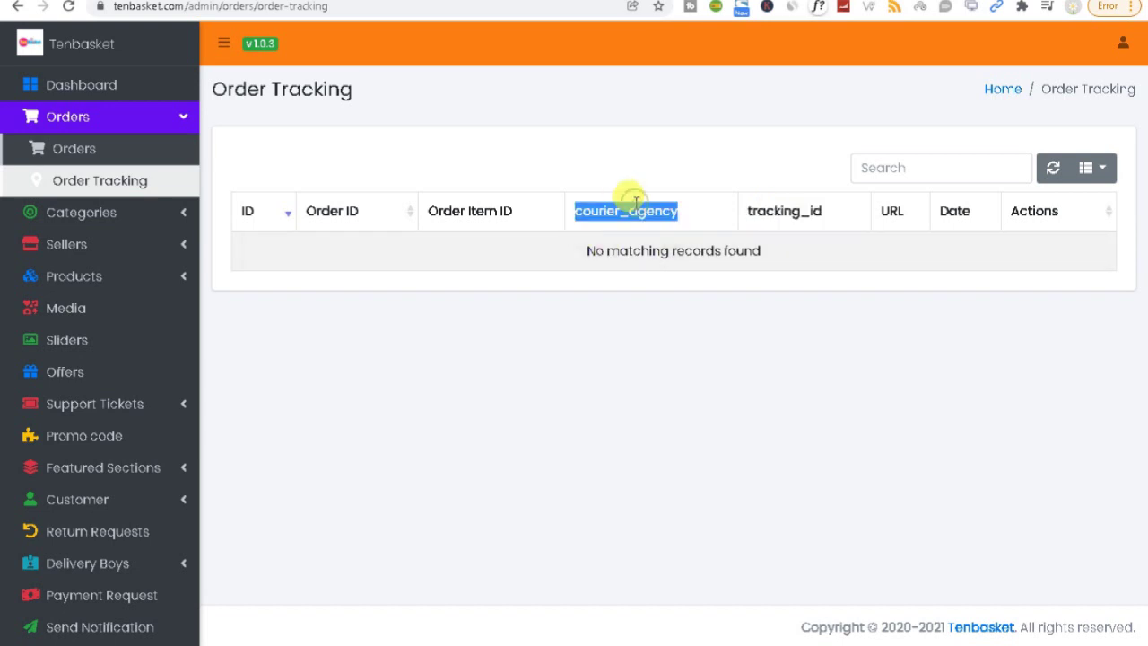
# Step: Check the column visibility list, then reload the still-empty tracking table
pyautogui.click(1088, 170)
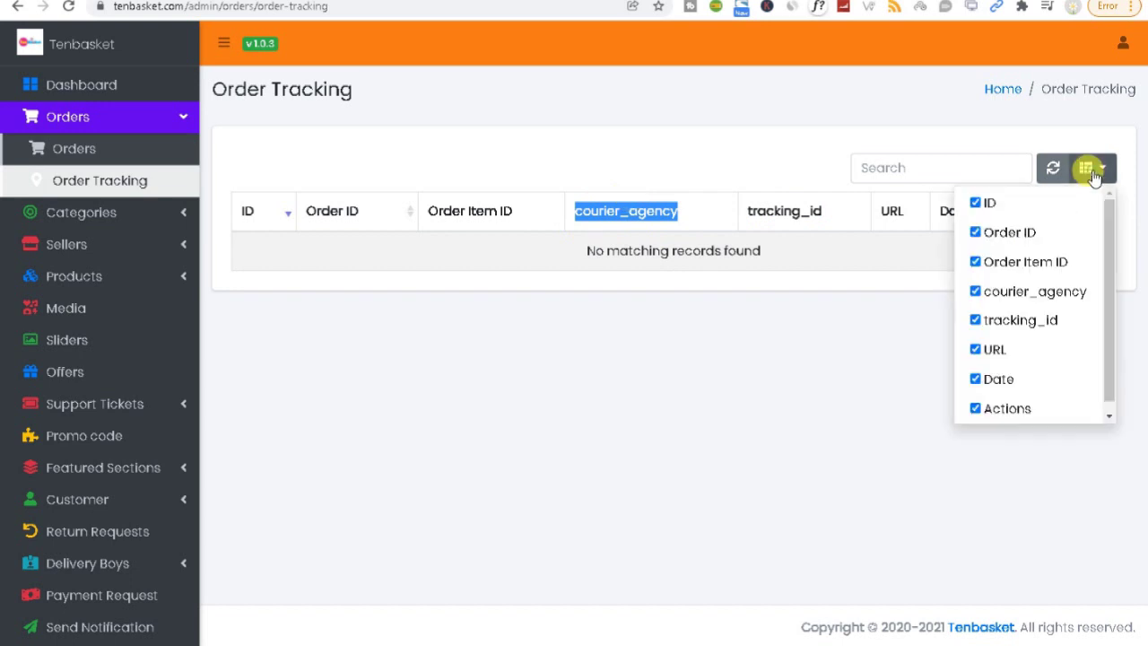
pyautogui.click(899, 160)
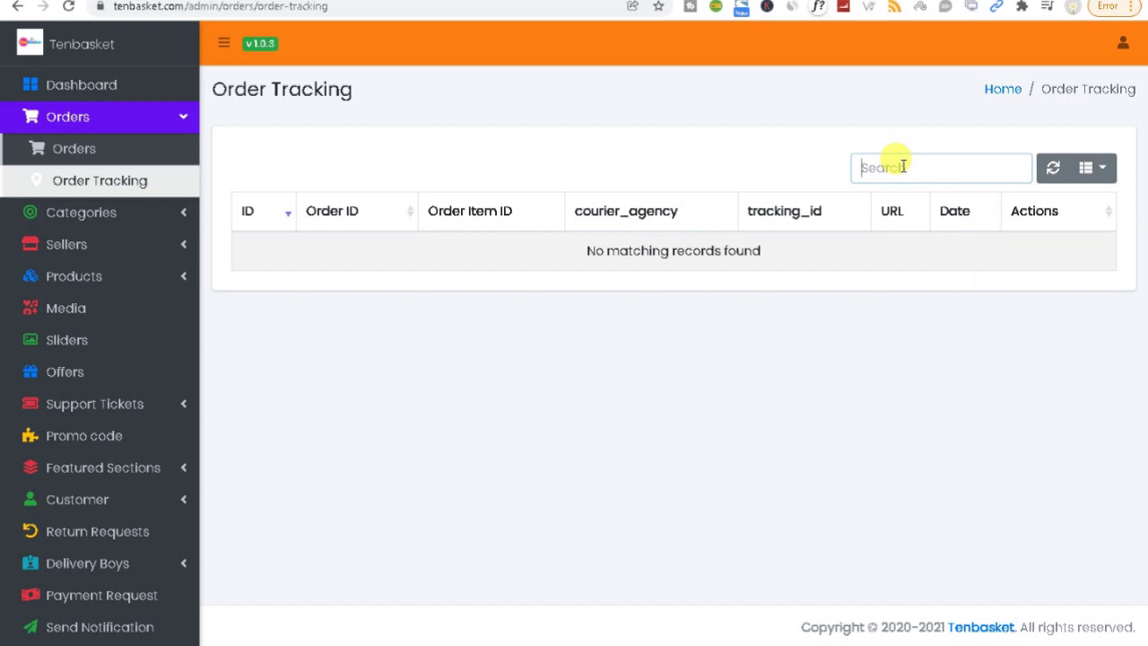
pyautogui.doubleClick(478, 215)
pyautogui.click(583, 209)
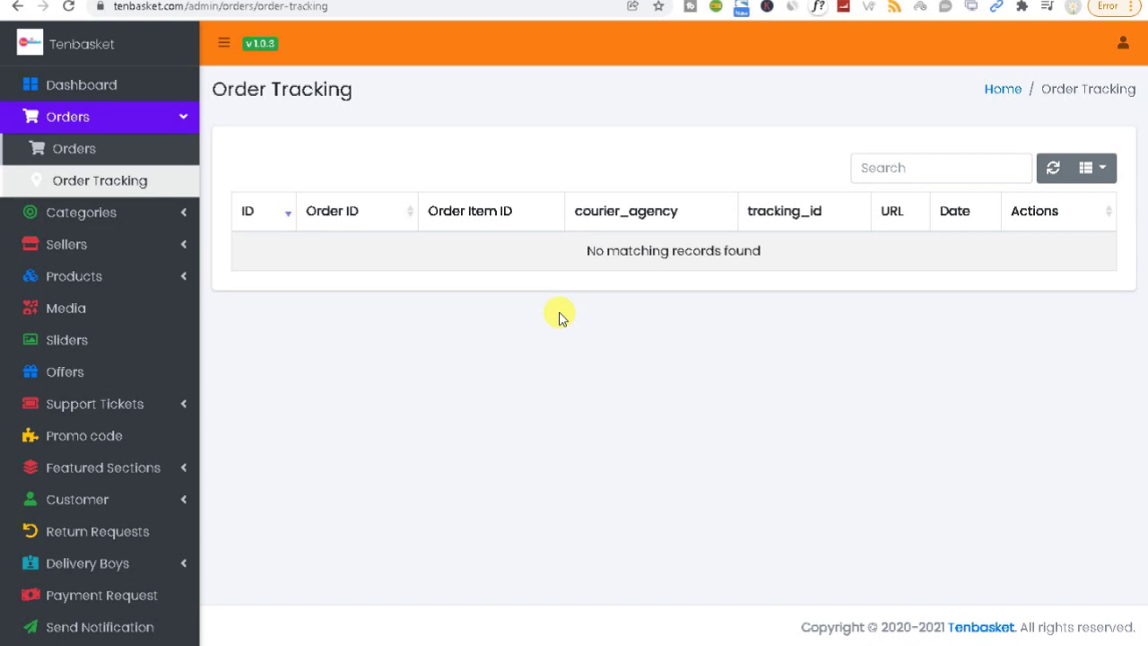
# Step: Open Categories > Categories to list the 10 active categories from Vegetables to Chicken
pyautogui.click(141, 213)
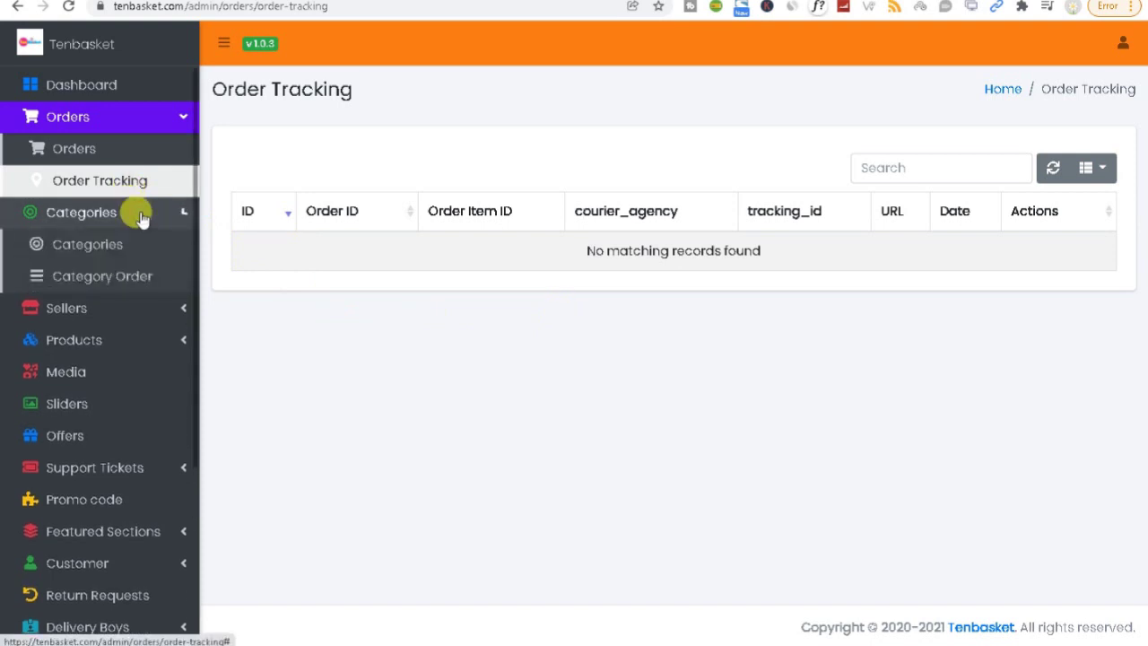
pyautogui.click(108, 258)
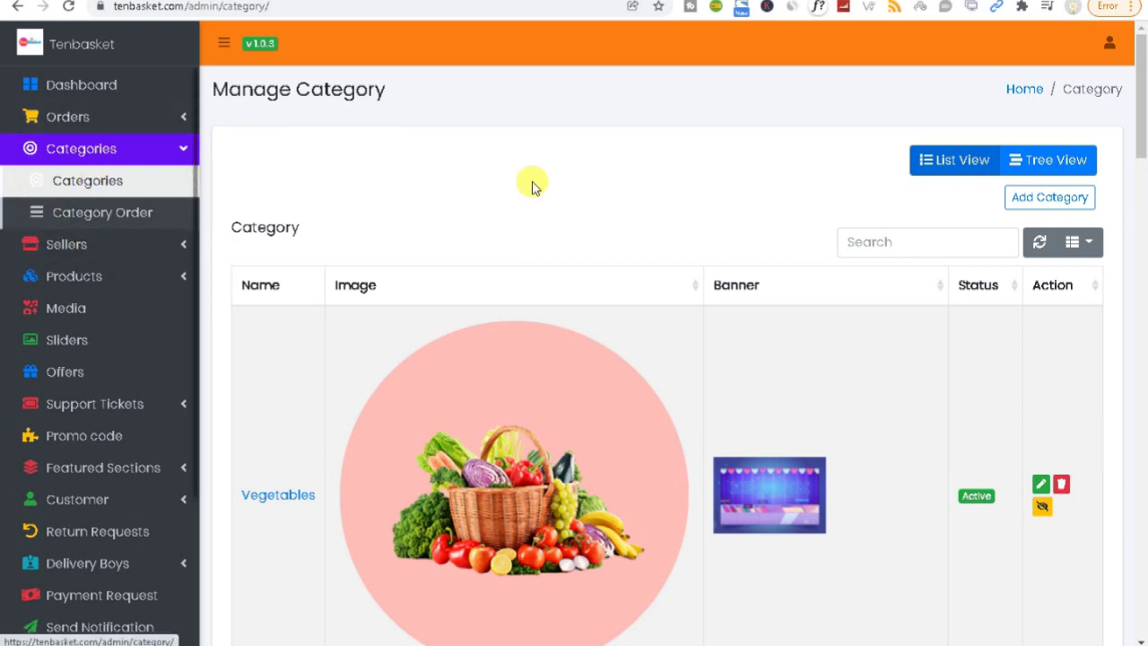
pyautogui.moveTo(1142, 126); pyautogui.dragTo(1144, 76)
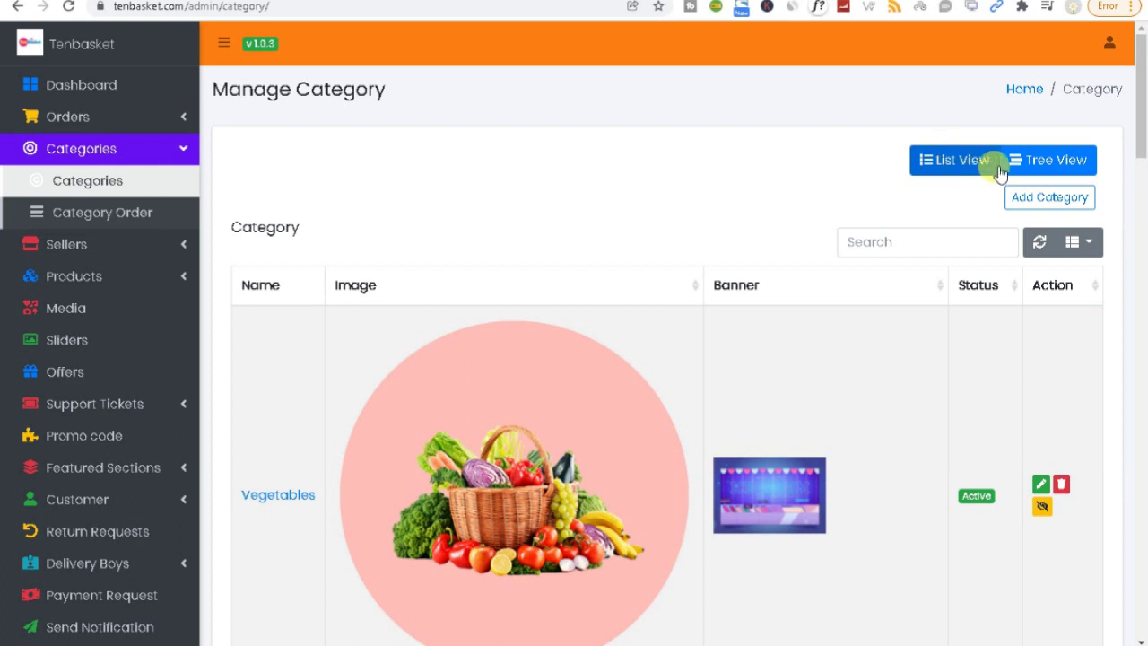
# Step: Switch the categories to Tree View and back to List View, then refresh the table
pyautogui.click(1050, 163)
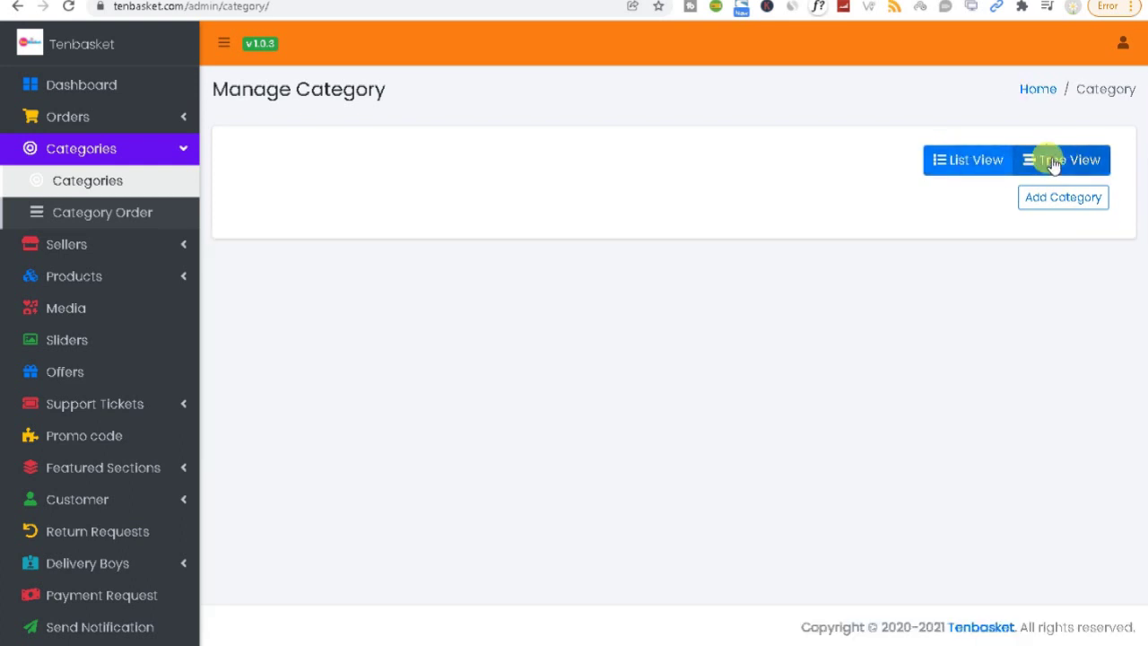
pyautogui.click(964, 162)
pyautogui.click(861, 241)
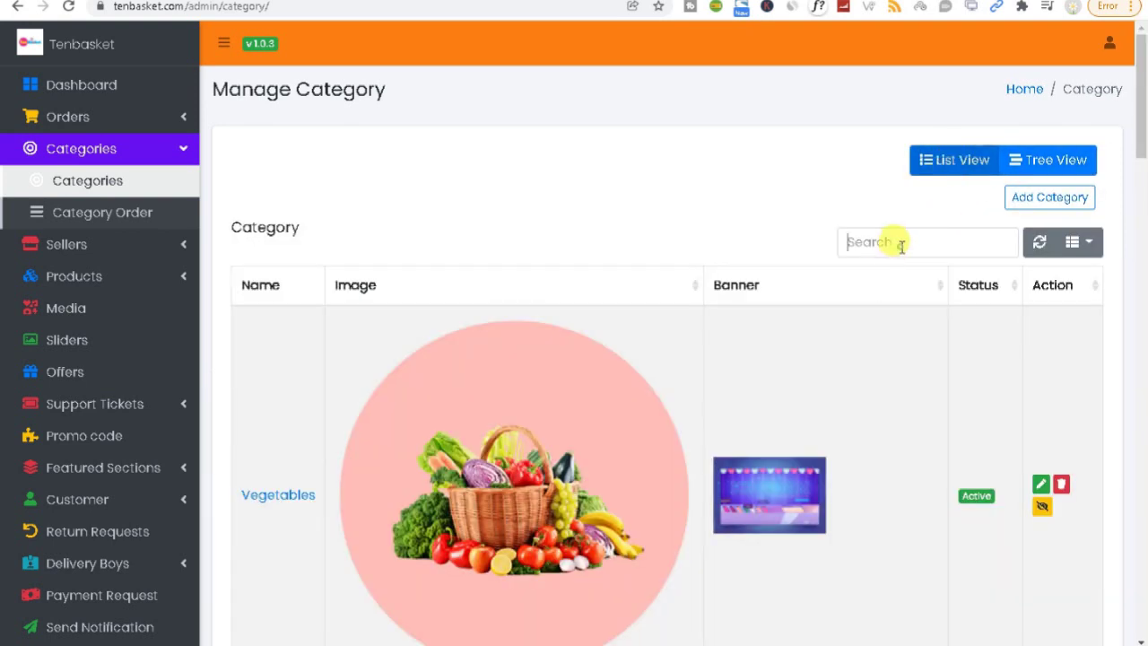
pyautogui.click(1040, 246)
# Step: Toggle the ID, Image and Banner columns, leaving all three shown in the table
pyautogui.click(1091, 246)
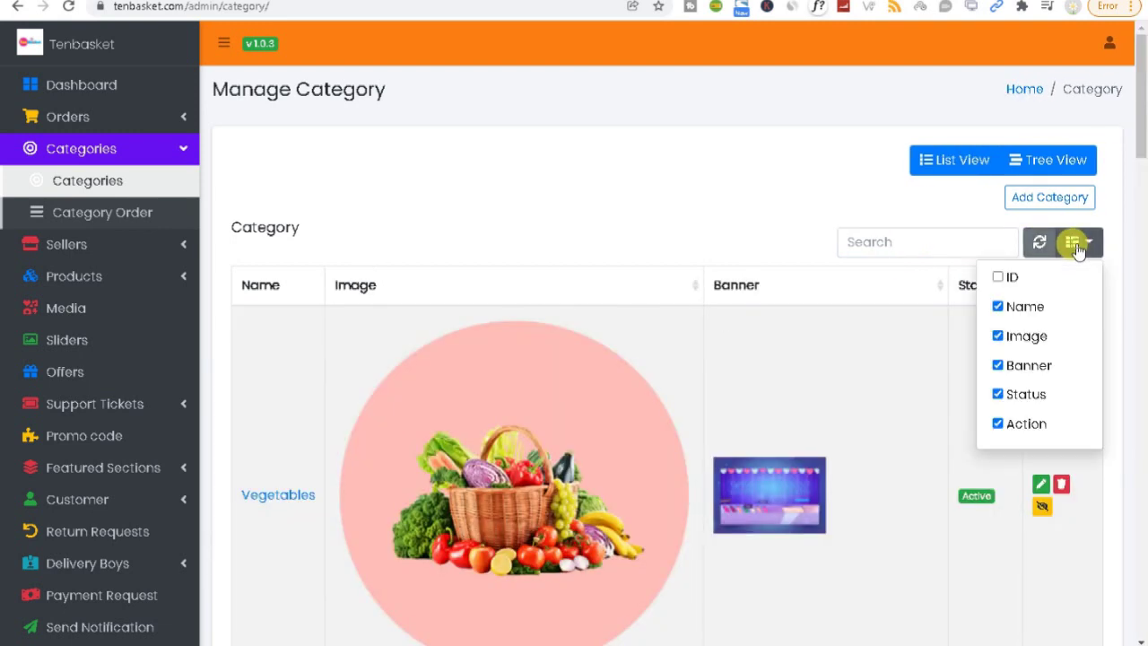
pyautogui.click(997, 279)
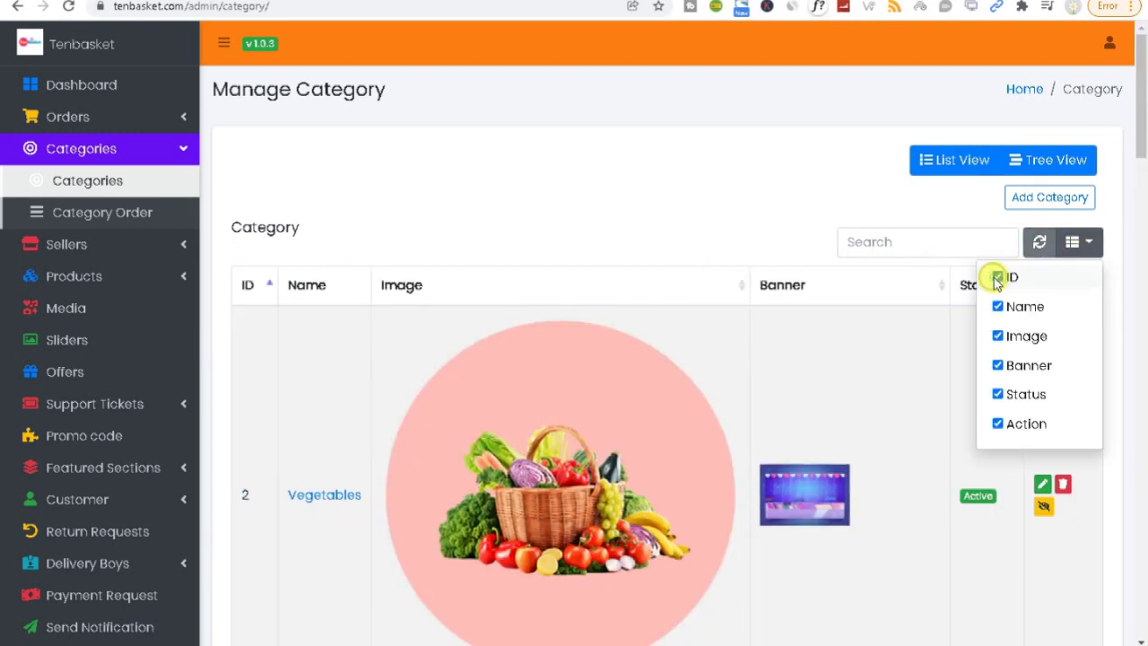
pyautogui.click(997, 279)
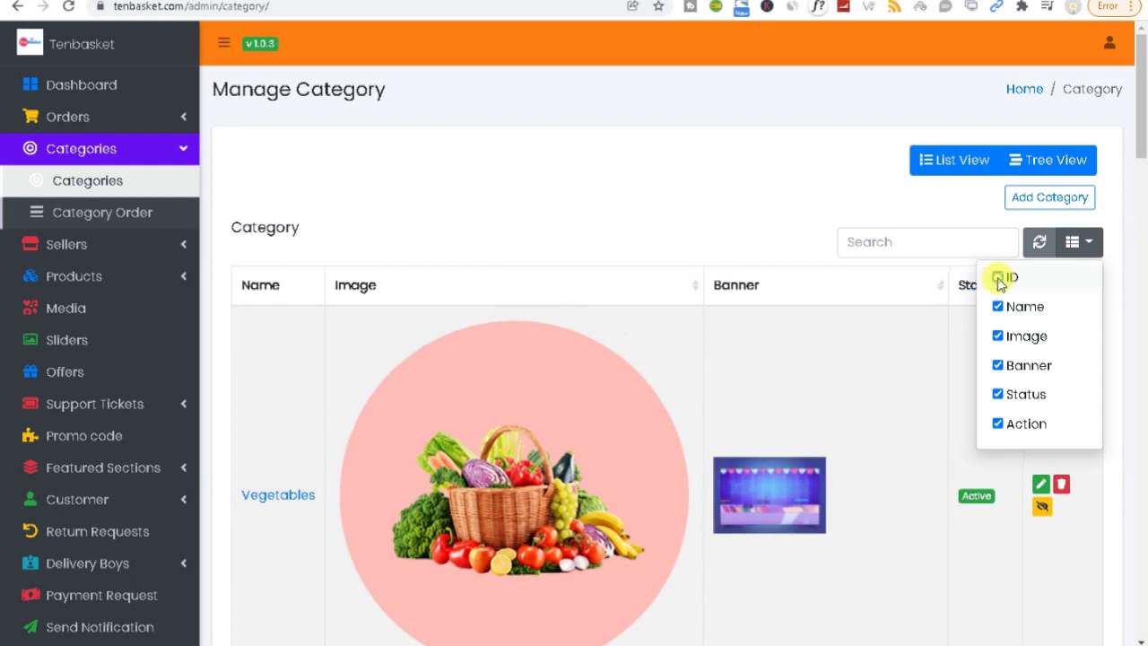
pyautogui.click(997, 337)
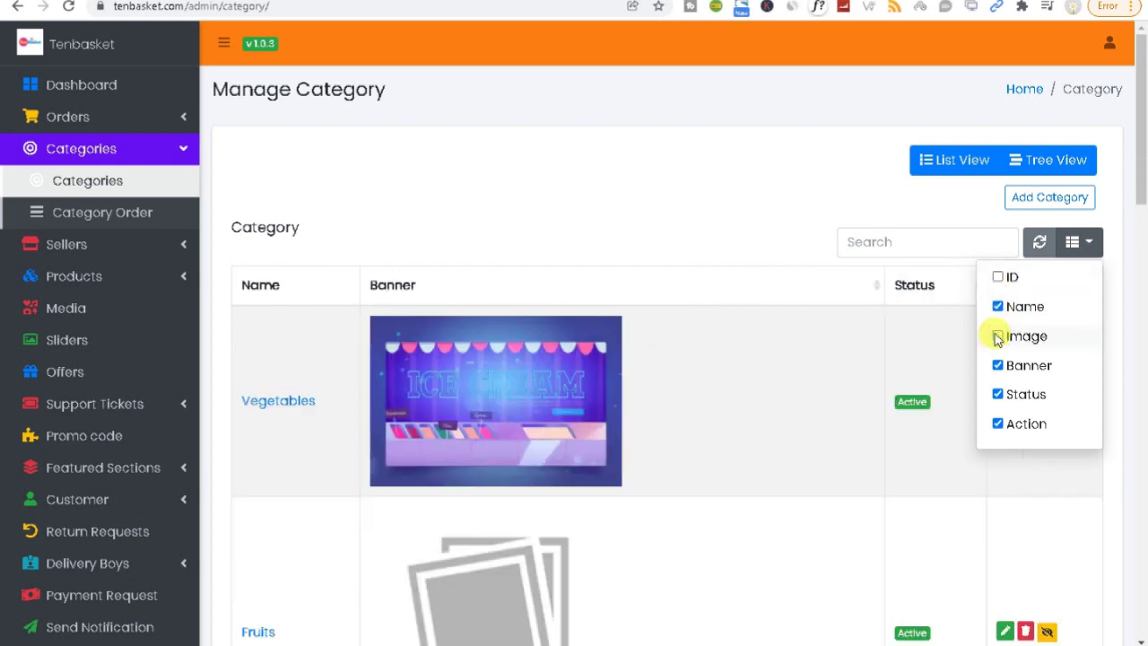
pyautogui.click(997, 366)
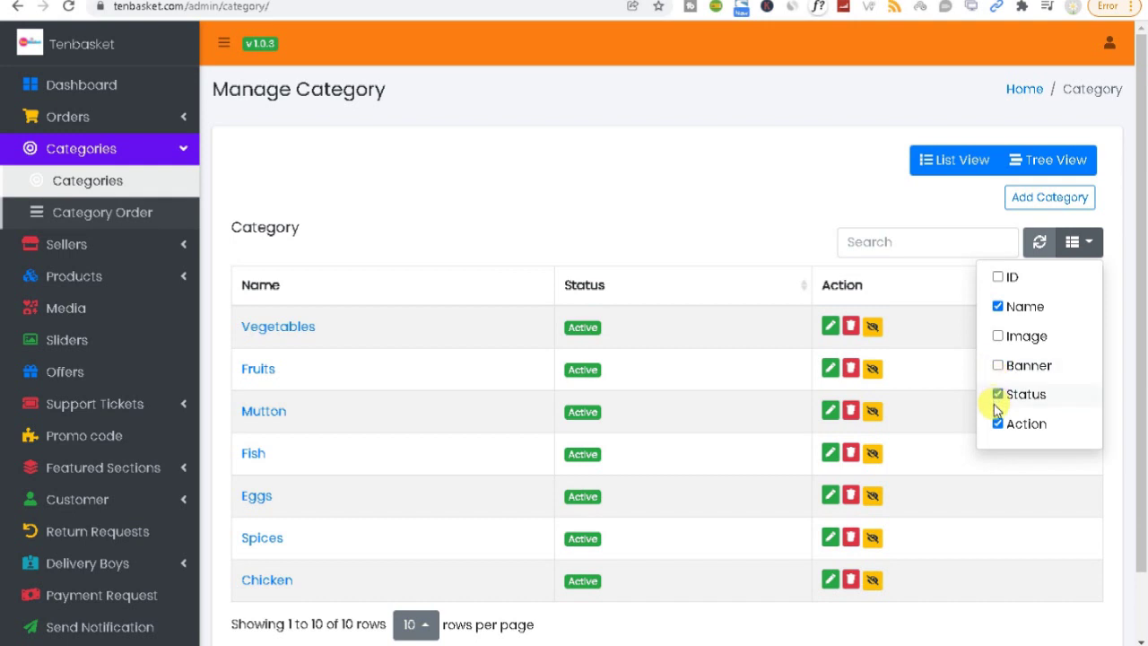
pyautogui.click(997, 337)
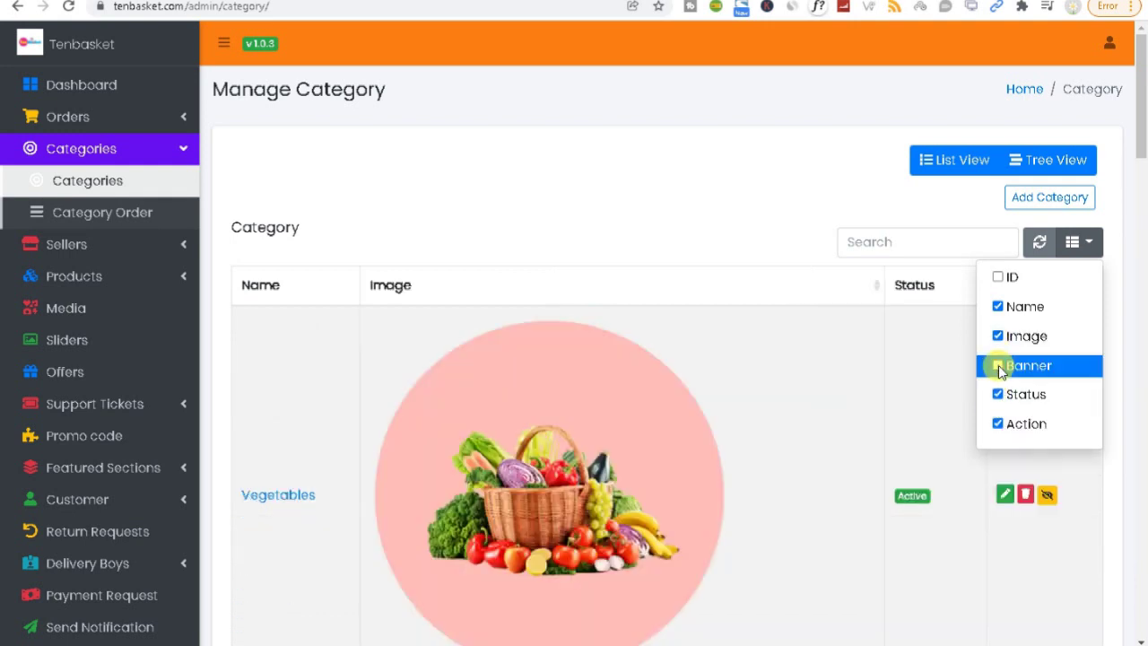
pyautogui.click(997, 365)
pyautogui.click(997, 277)
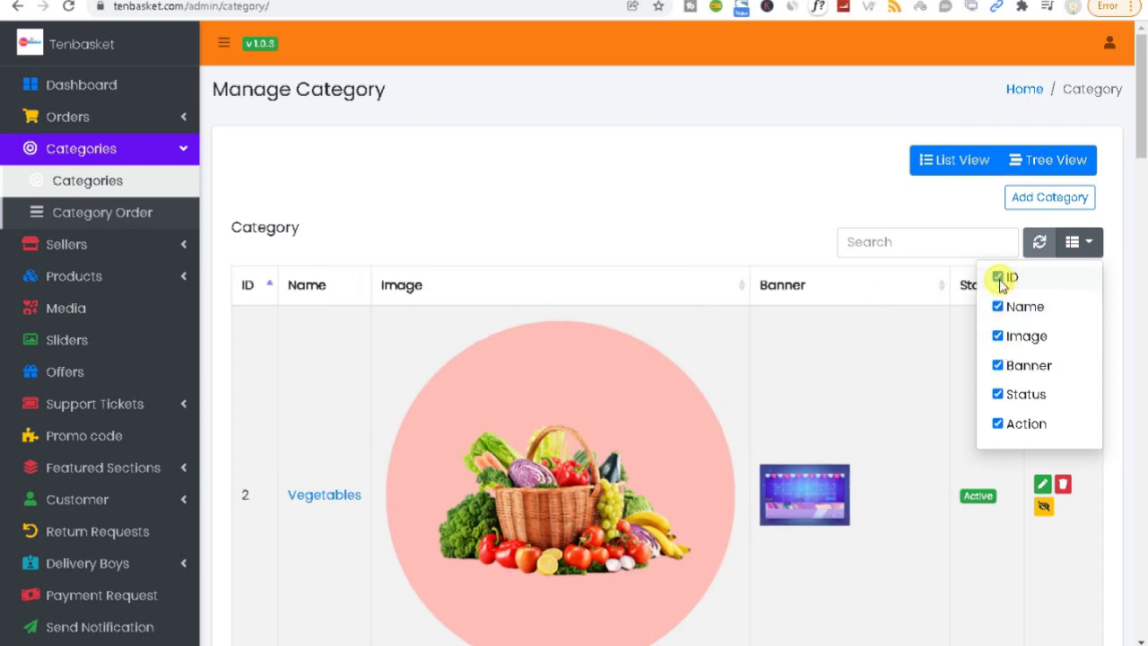
pyautogui.click(897, 206)
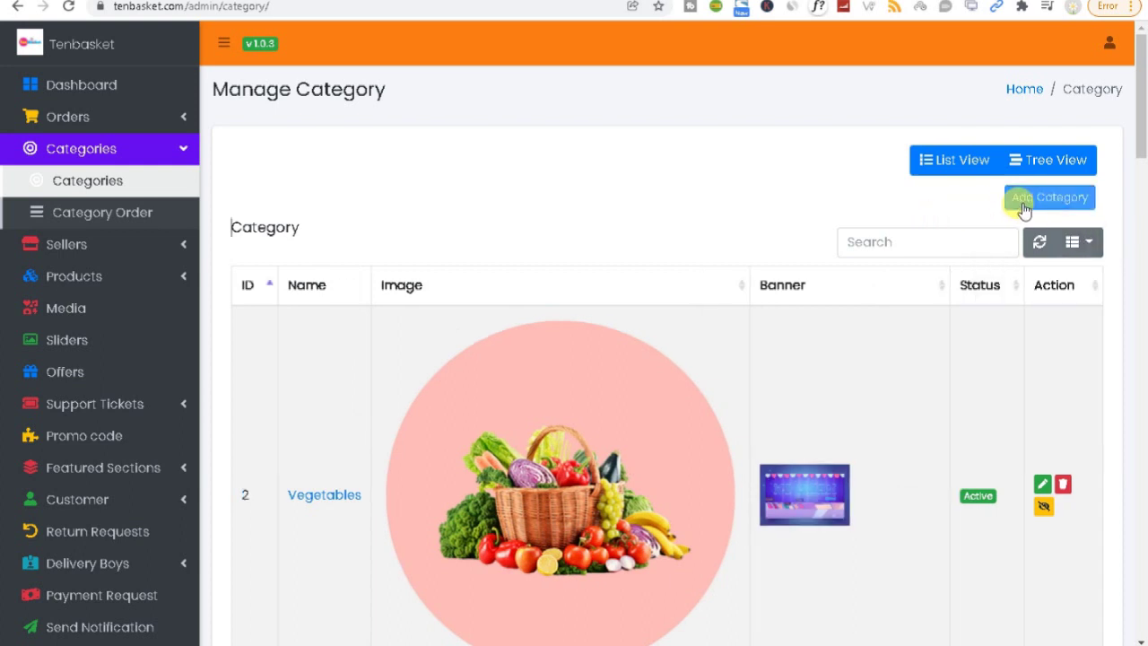
pyautogui.click(1027, 207)
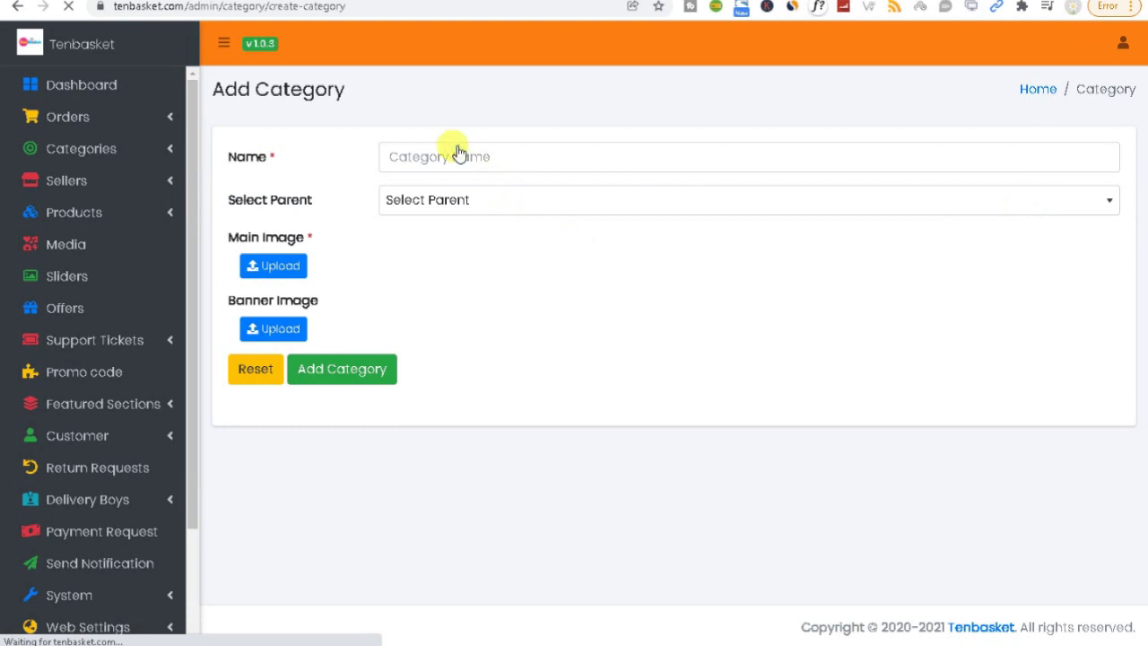
pyautogui.click(475, 207)
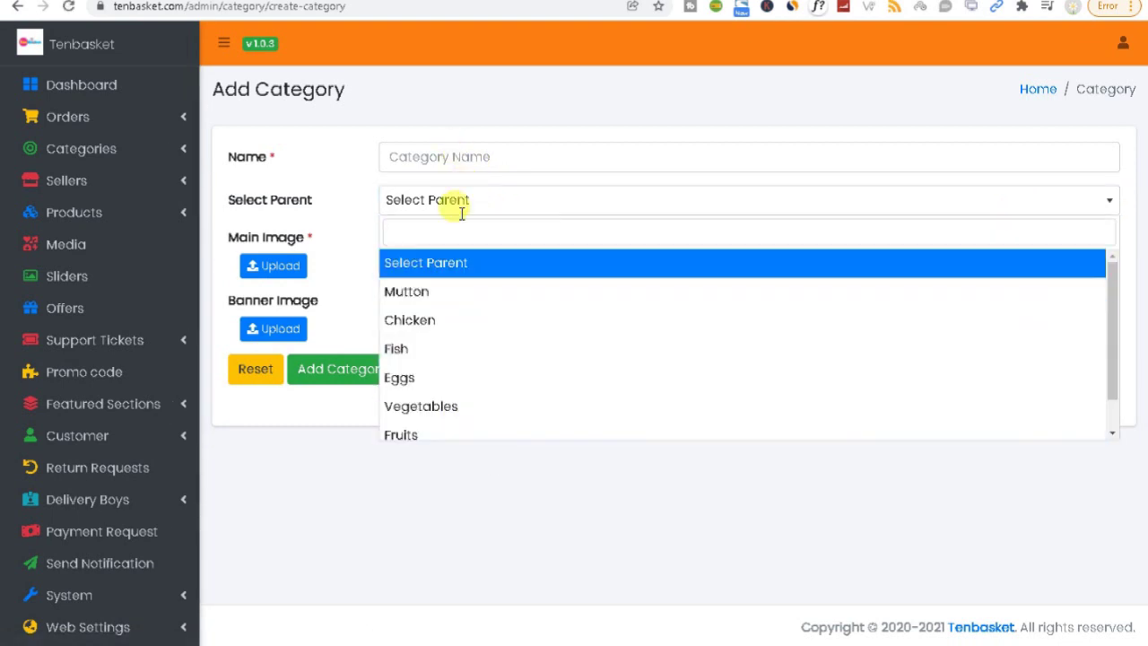
pyautogui.click(339, 152)
pyautogui.click(358, 373)
pyautogui.click(13, 11)
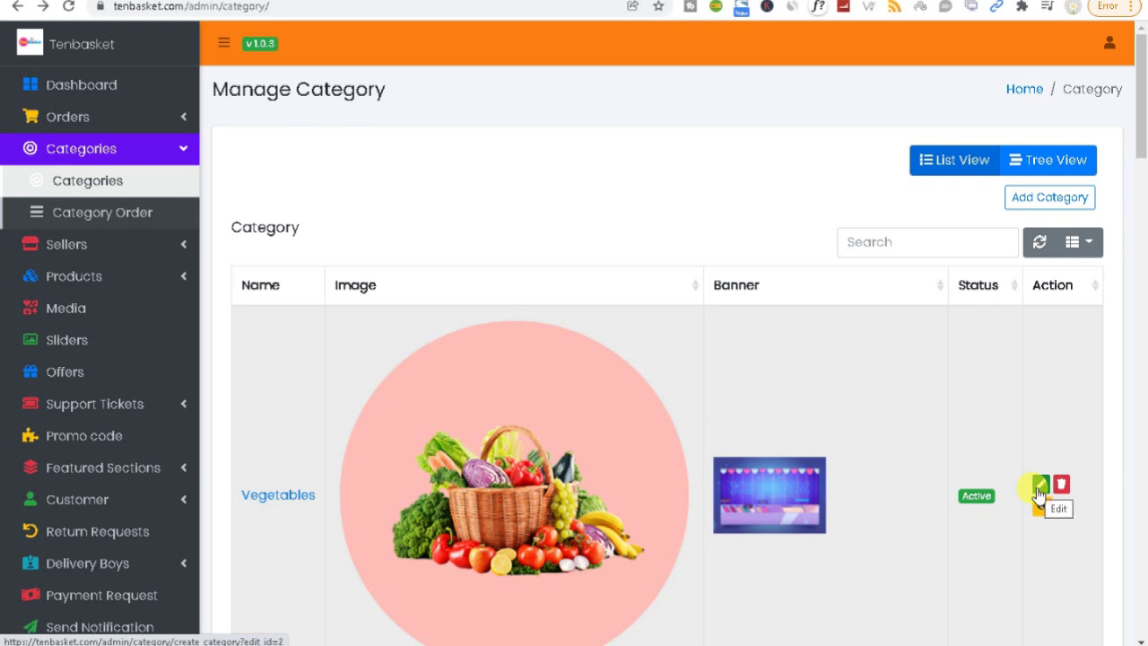
# Step: Open the Vegetables category editor, then go to Categories > Category Order
pyautogui.click(1038, 489)
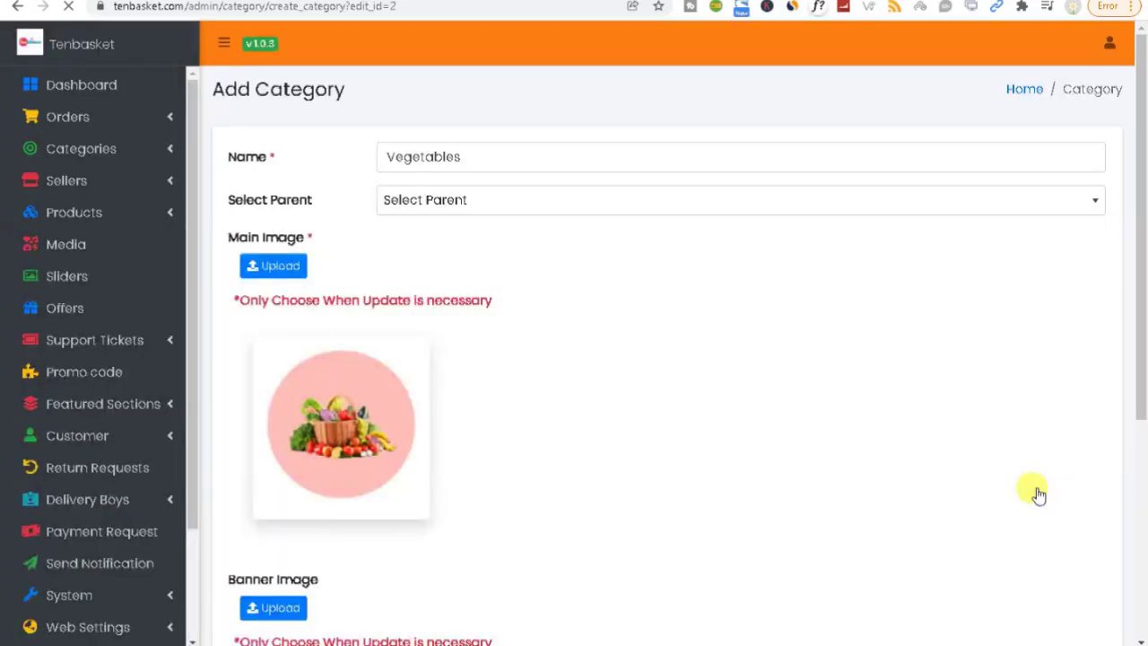
pyautogui.click(155, 149)
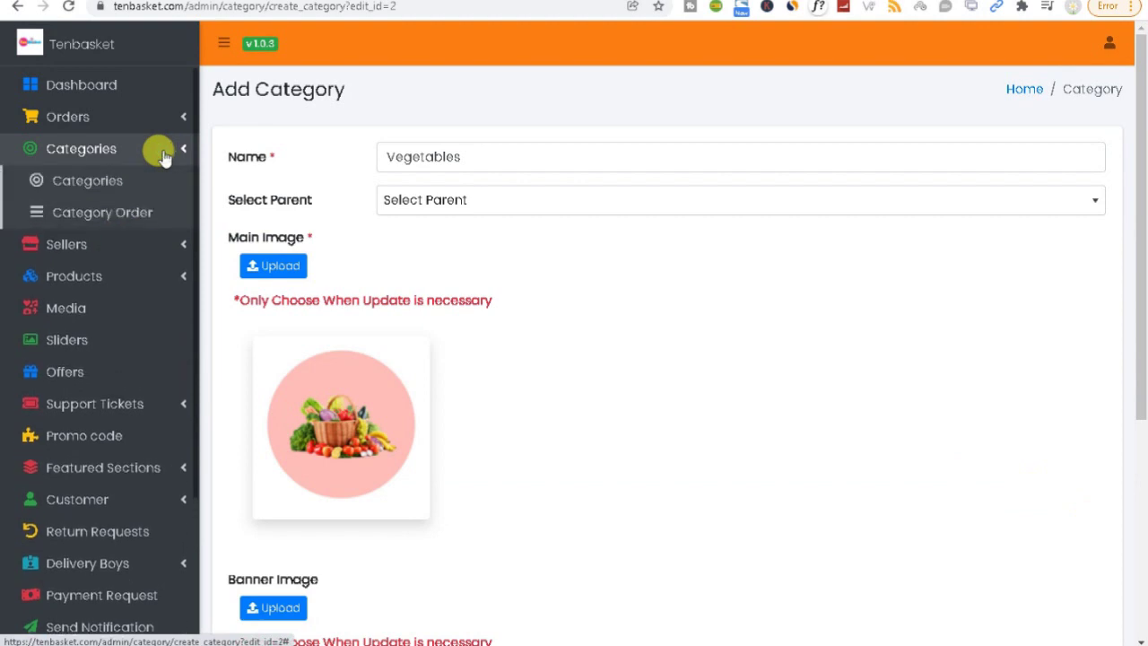
pyautogui.click(156, 218)
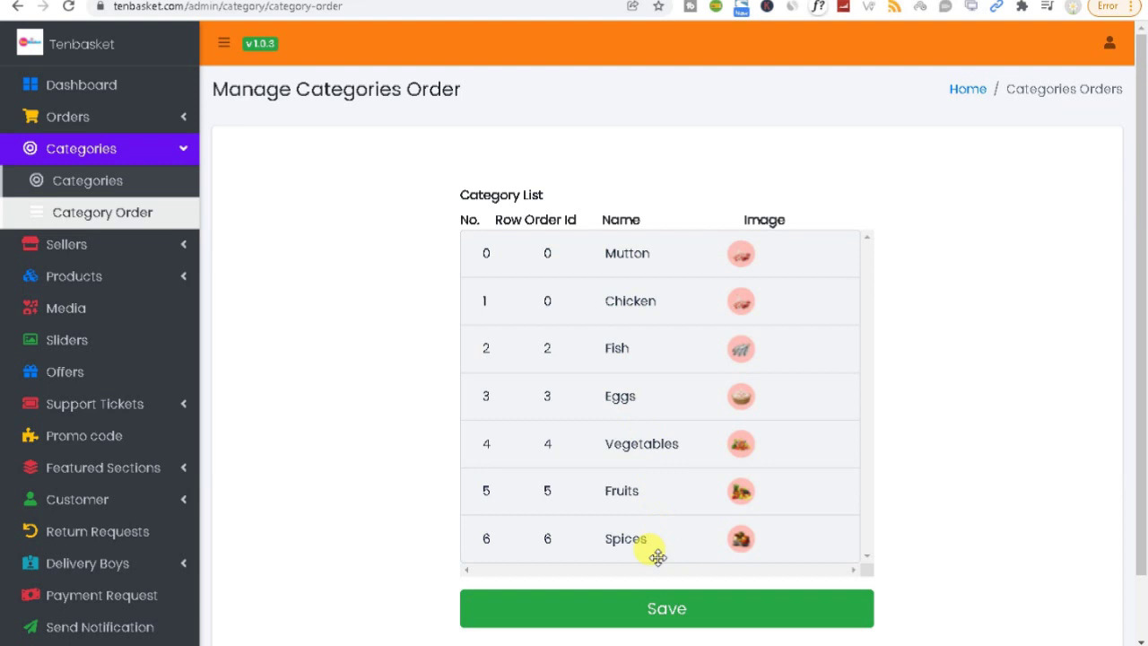
# Step: Drag Chicken above Mutton, drag Mutton back to the top, and expand the Sellers menu
pyautogui.moveTo(635, 280); pyautogui.dragTo(640, 248)
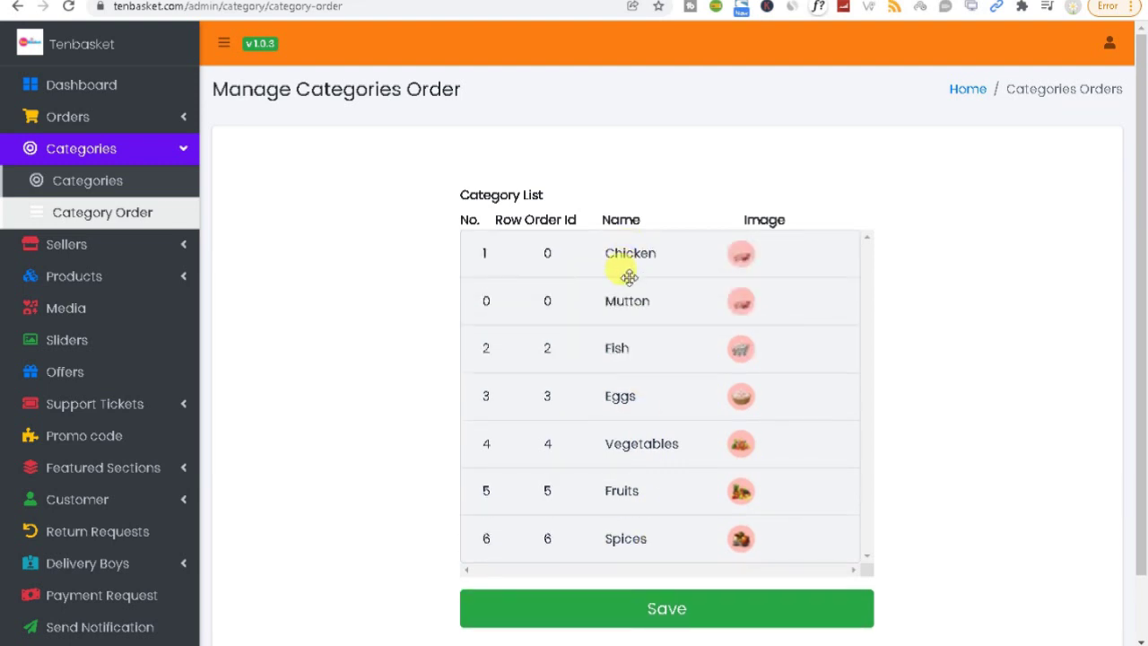
pyautogui.moveTo(628, 299); pyautogui.dragTo(636, 249)
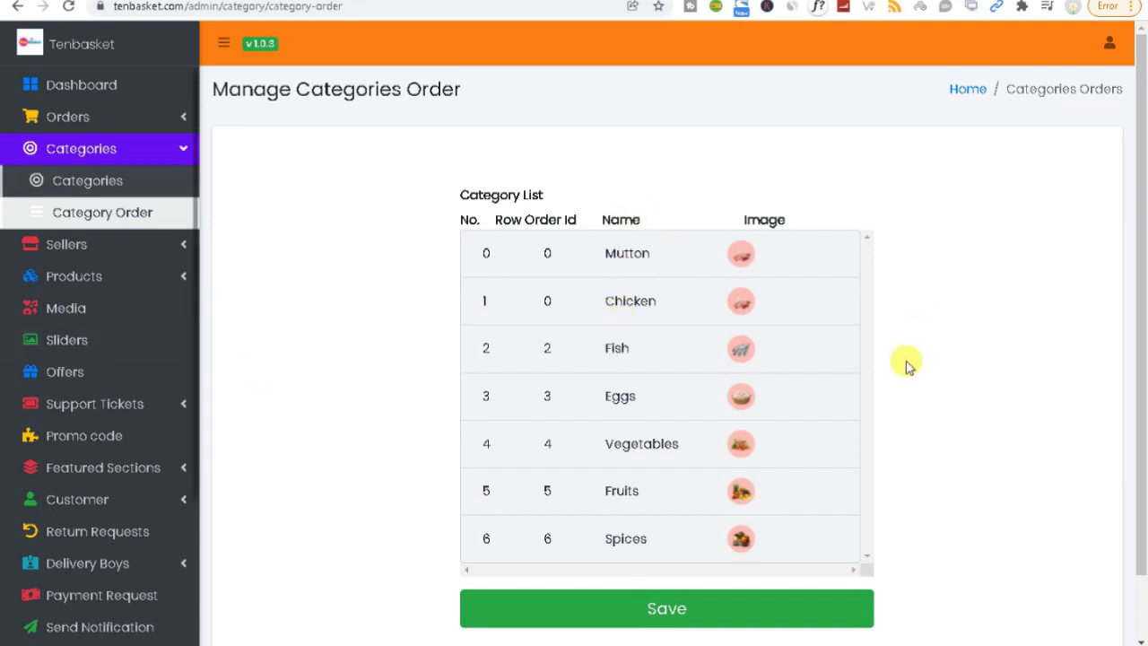
pyautogui.click(177, 254)
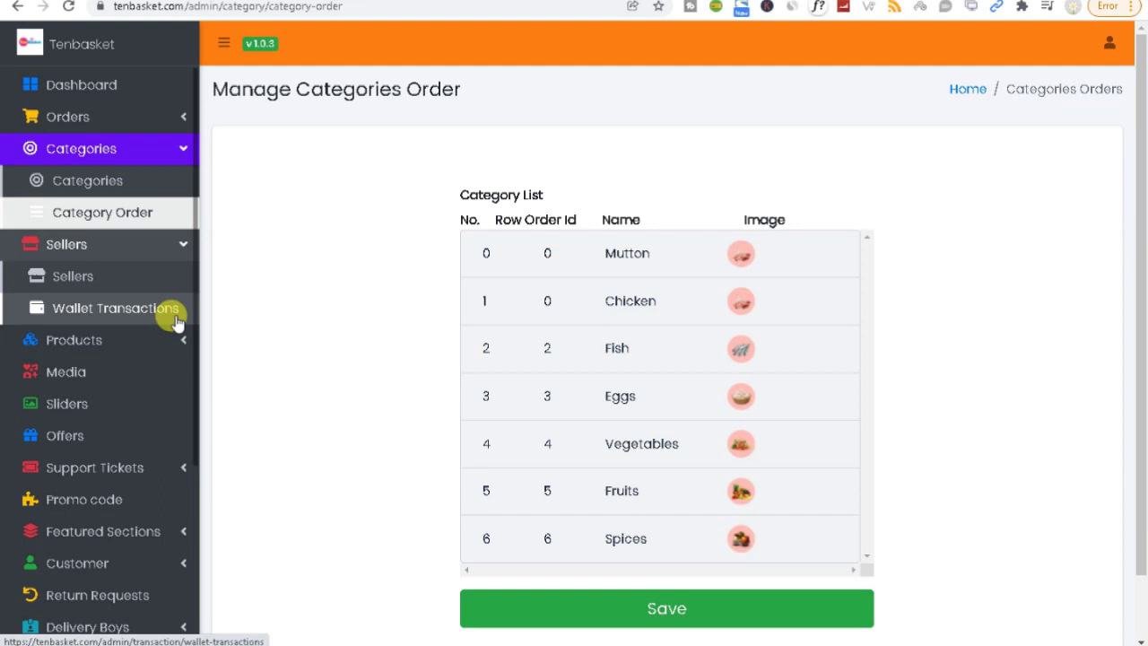
# Step: Open the Manage Seller list and scroll sideways to see both sellers' Actions column
pyautogui.click(92, 277)
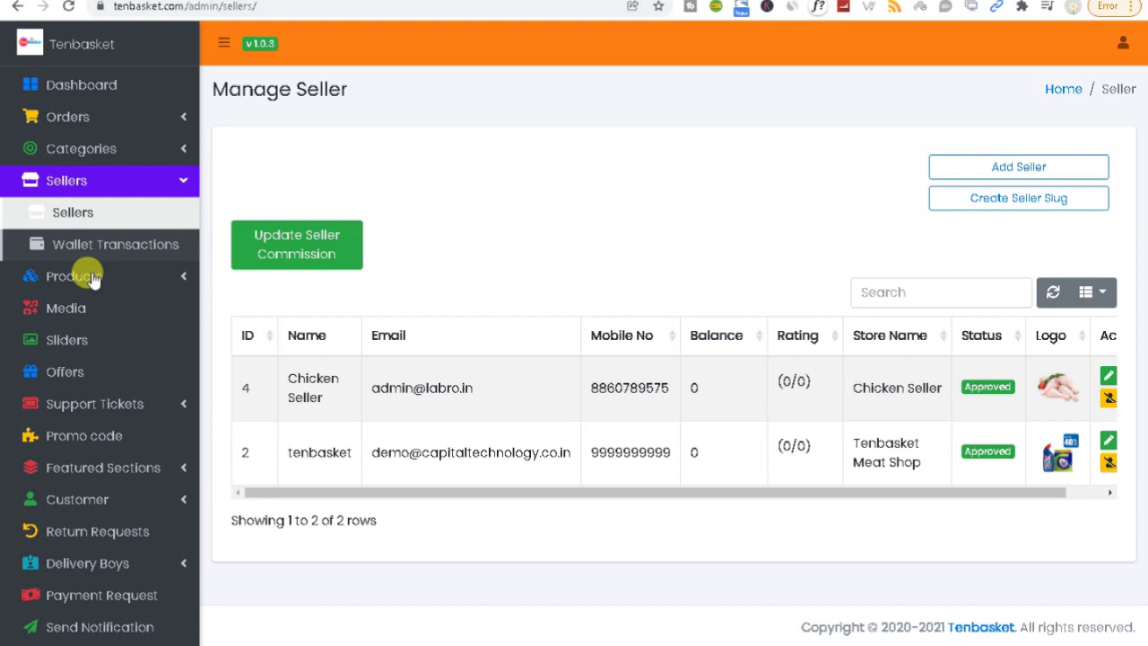
pyautogui.moveTo(791, 492); pyautogui.dragTo(979, 404)
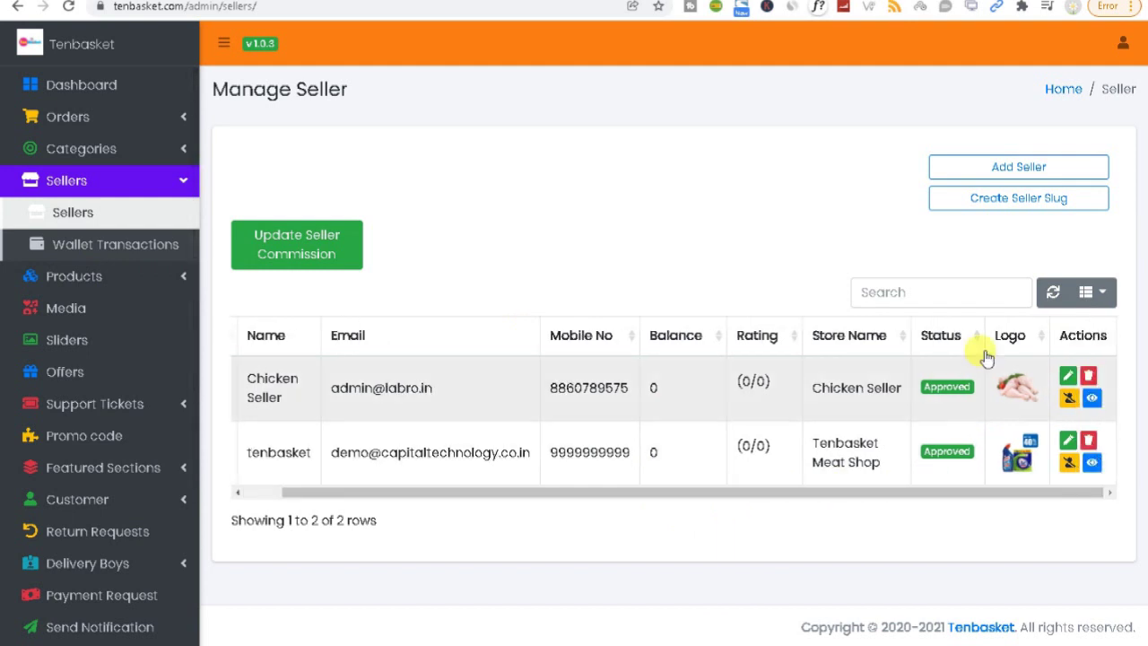
pyautogui.moveTo(1061, 334); pyautogui.dragTo(1107, 334)
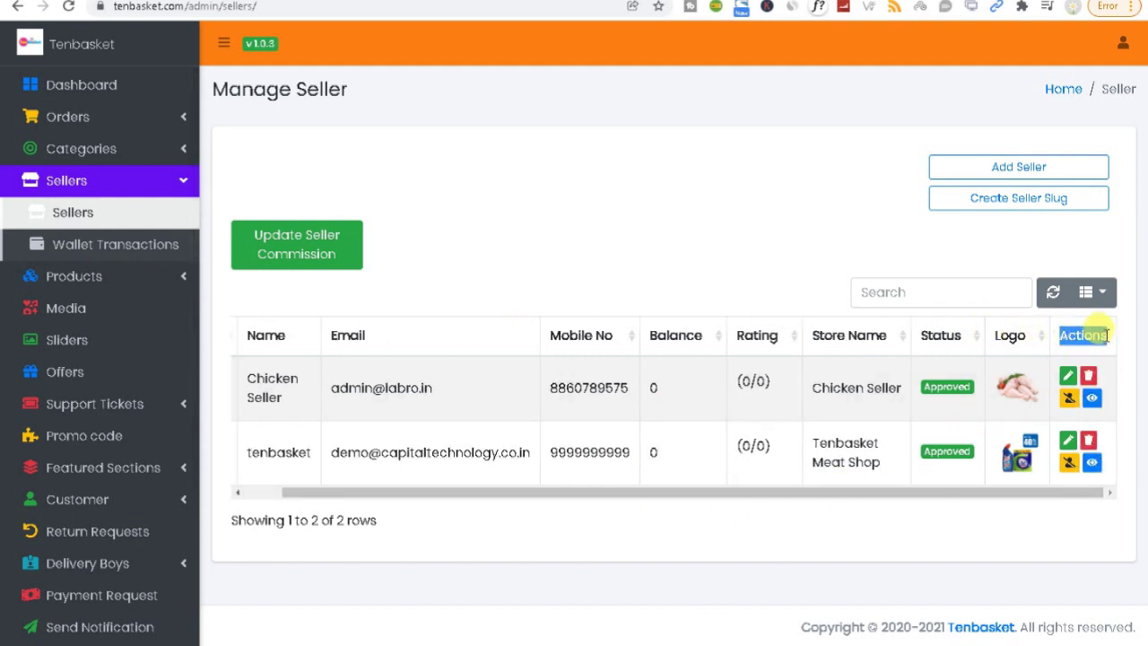
pyautogui.moveTo(838, 501); pyautogui.dragTo(925, 515)
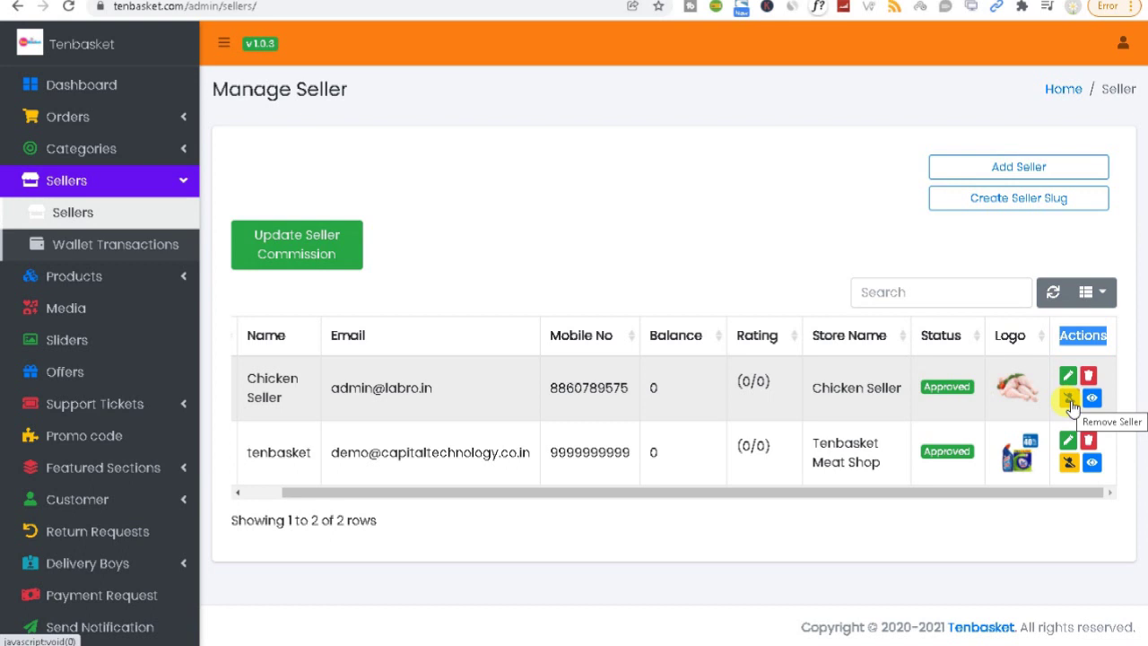
# Step: Settle the seller commission, raising Tenbasket Meat Shop's balance to 536.75
pyautogui.click(306, 255)
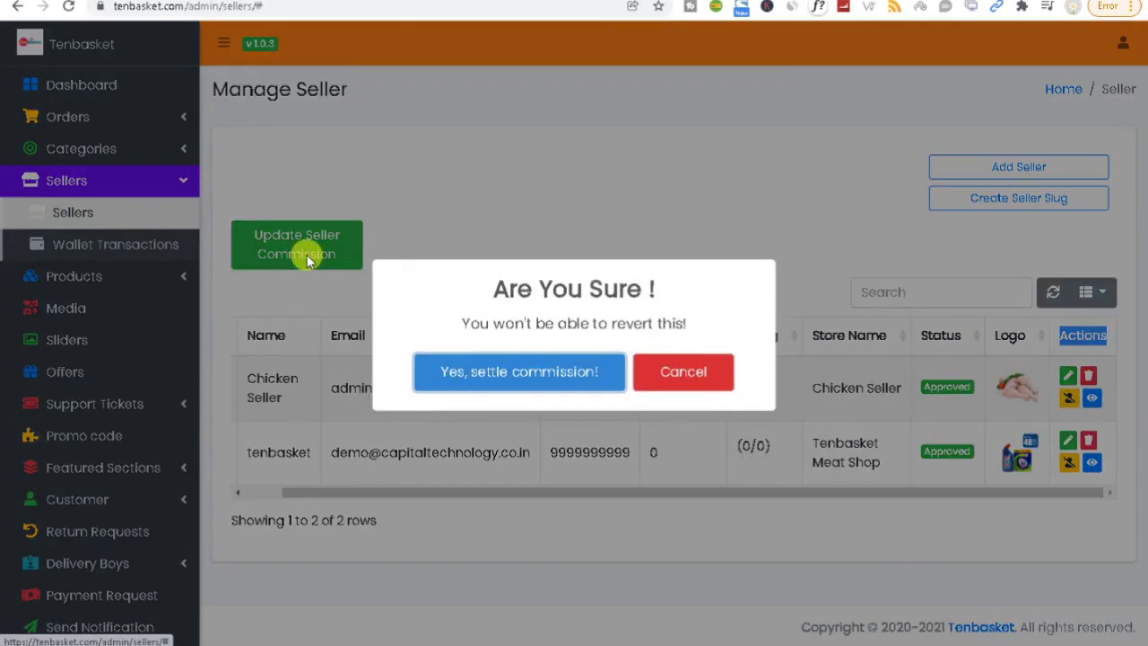
pyautogui.click(521, 379)
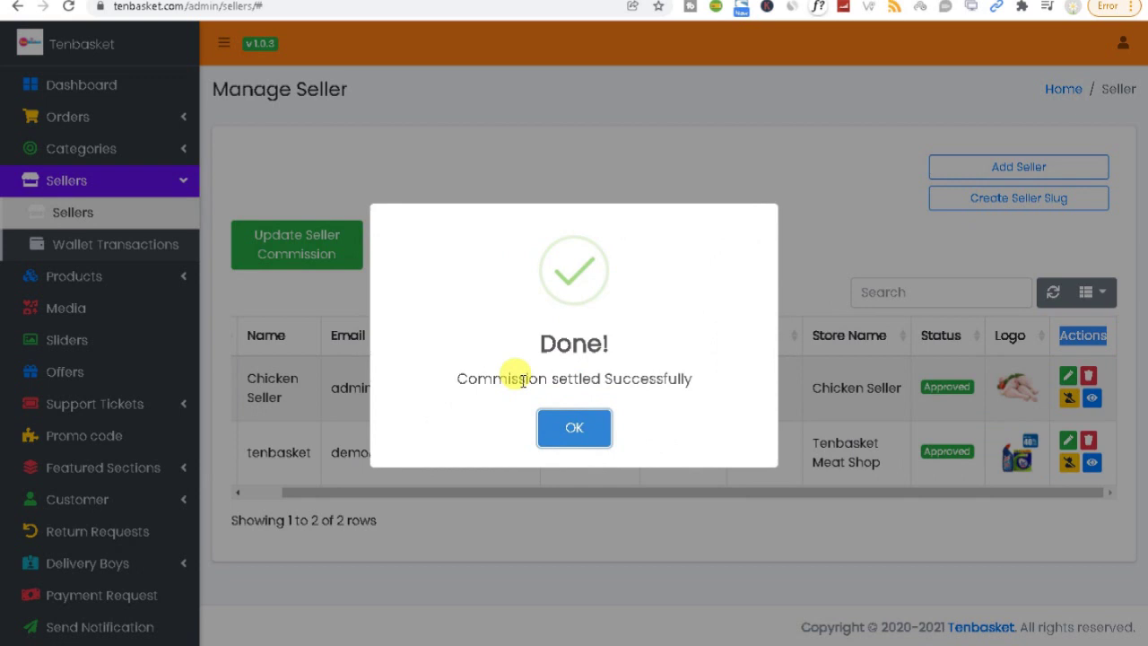
pyautogui.click(574, 425)
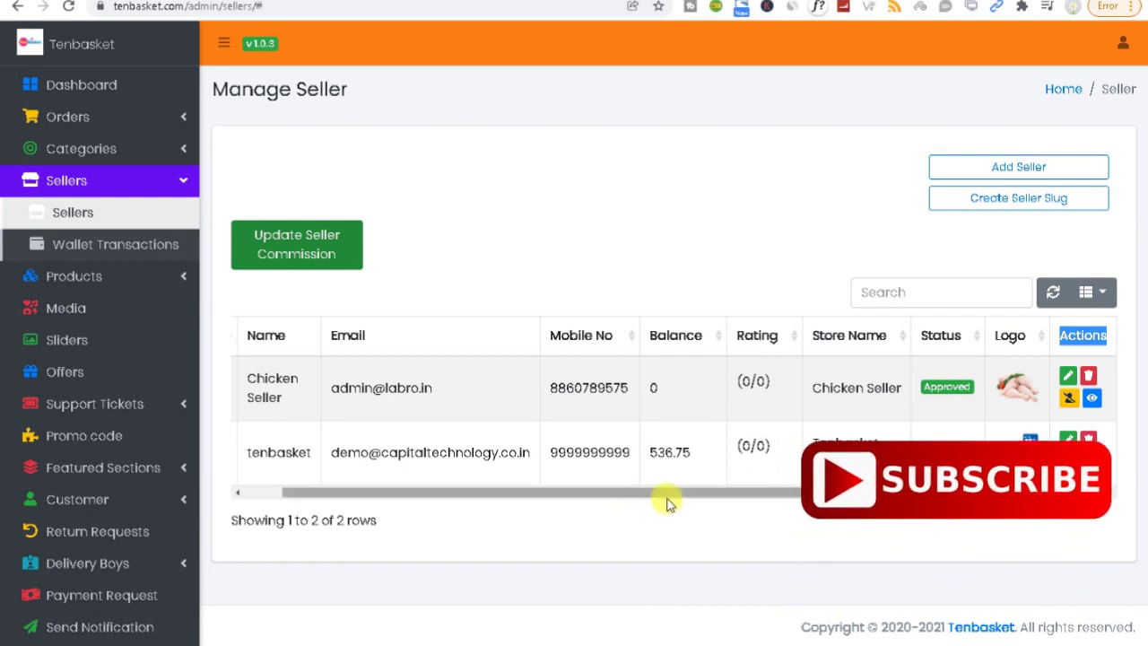
pyautogui.moveTo(833, 490); pyautogui.dragTo(375, 492)
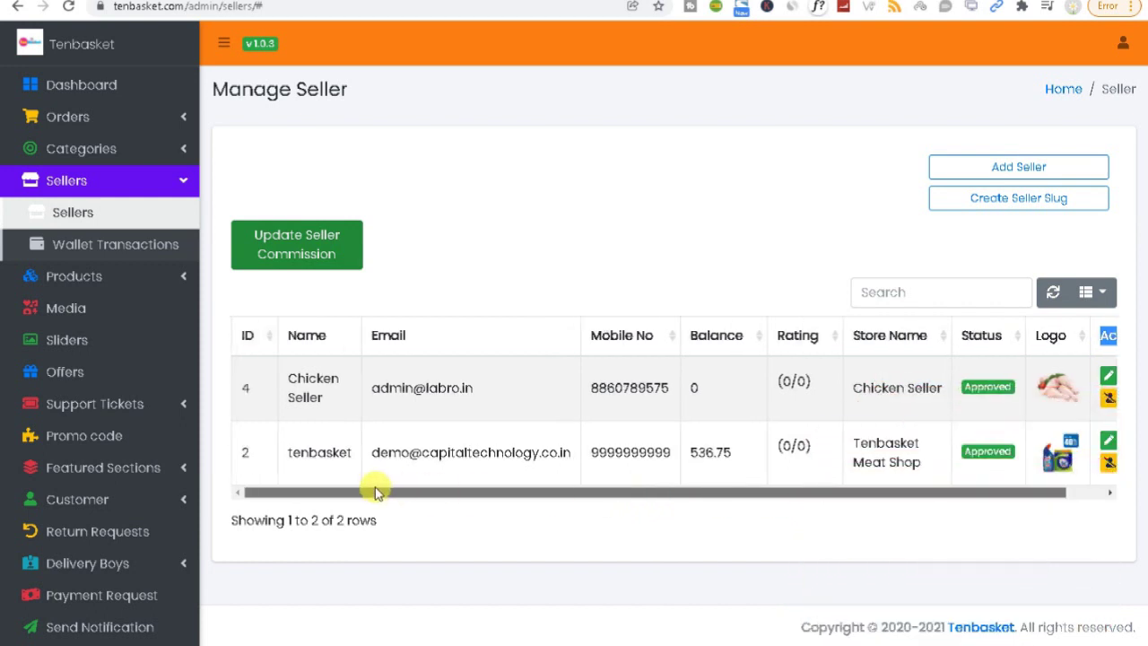
# Step: Open the Add Seller form and step through its name, contact, password, address and commission fields
pyautogui.click(994, 171)
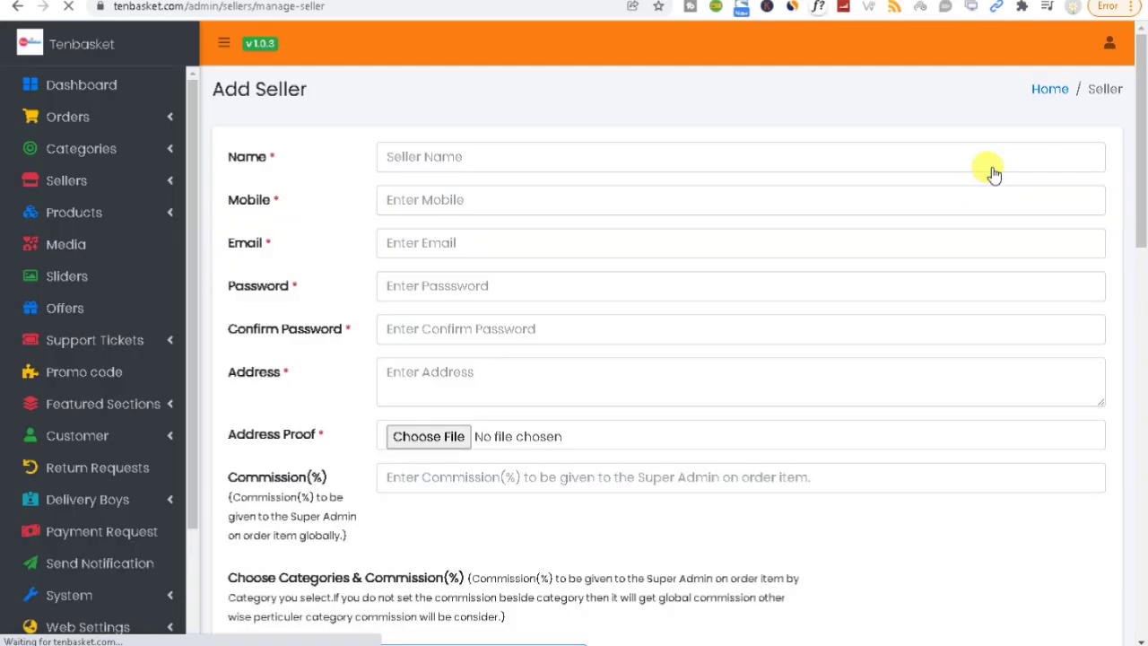
pyautogui.click(538, 156)
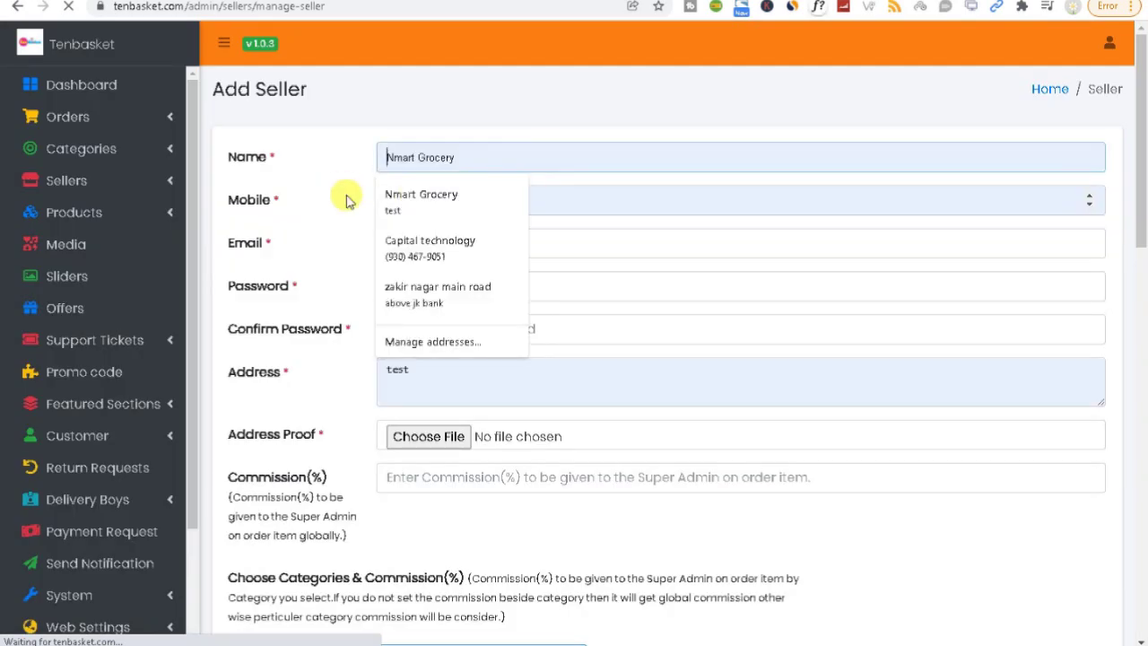
pyautogui.click(346, 197)
pyautogui.click(317, 230)
pyautogui.click(389, 263)
pyautogui.click(389, 284)
pyautogui.click(400, 328)
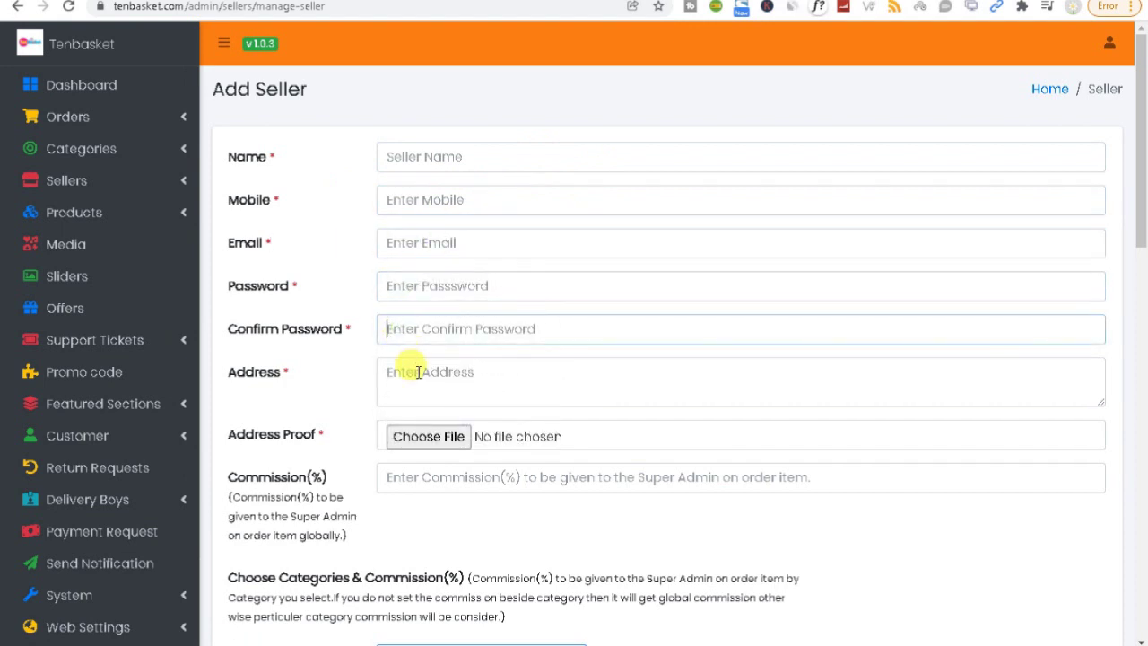
pyautogui.click(418, 371)
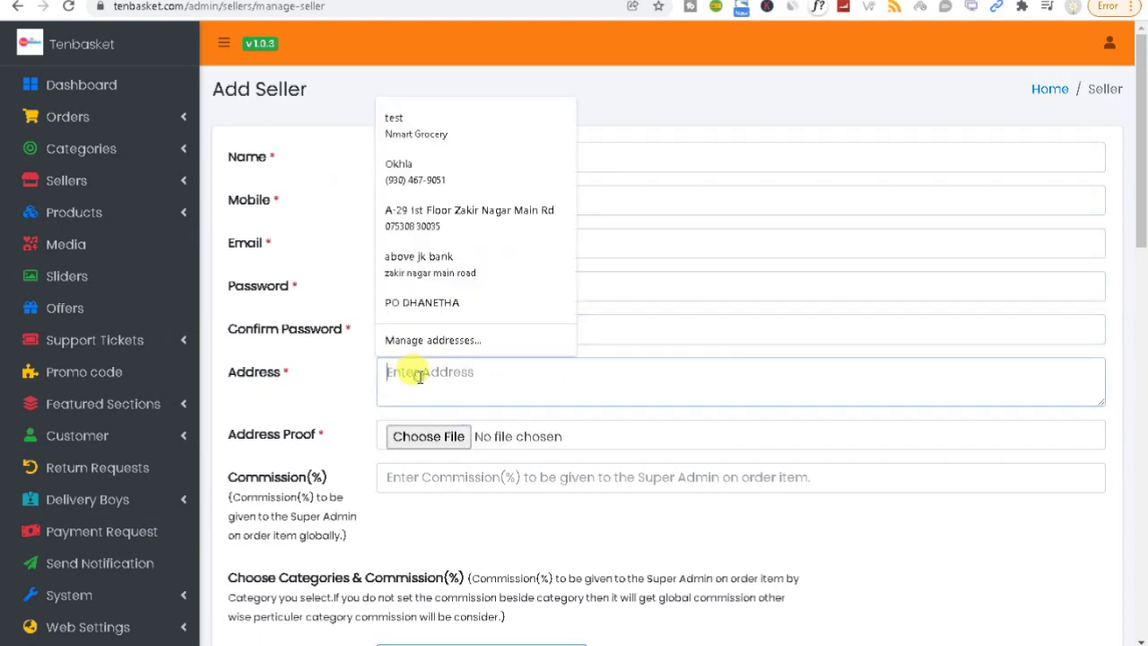
pyautogui.click(428, 478)
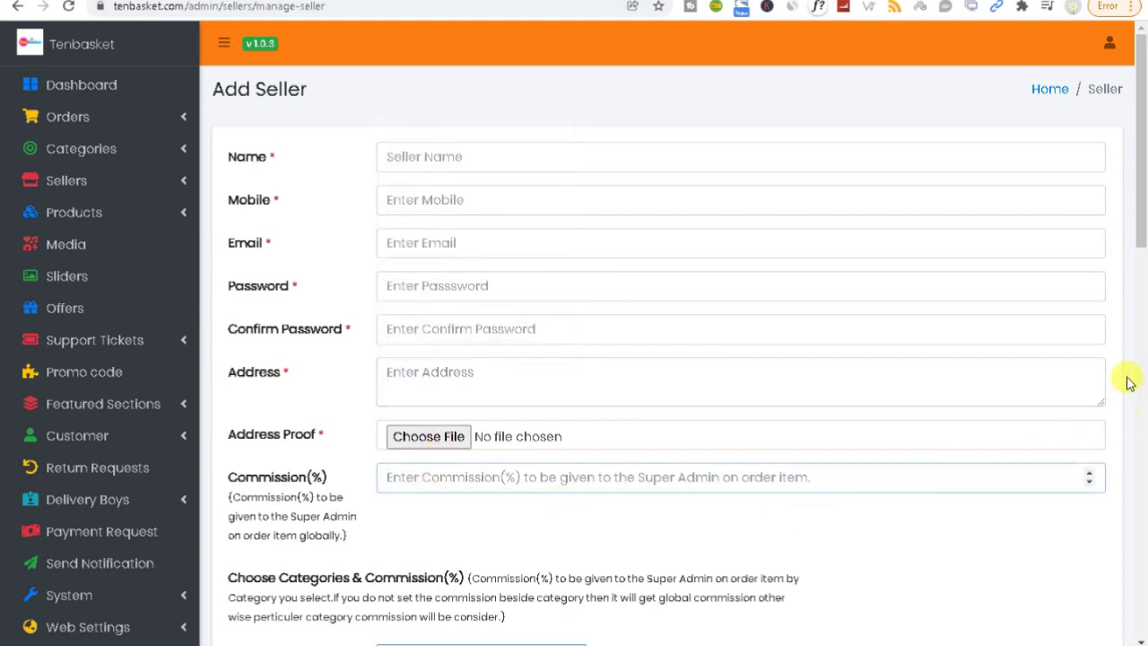
# Step: Bring up the Categories & Commission(%) dialog with the category dropdown expanded
pyautogui.moveTo(1129, 200); pyautogui.dragTo(1141, 350)
pyautogui.click(554, 263)
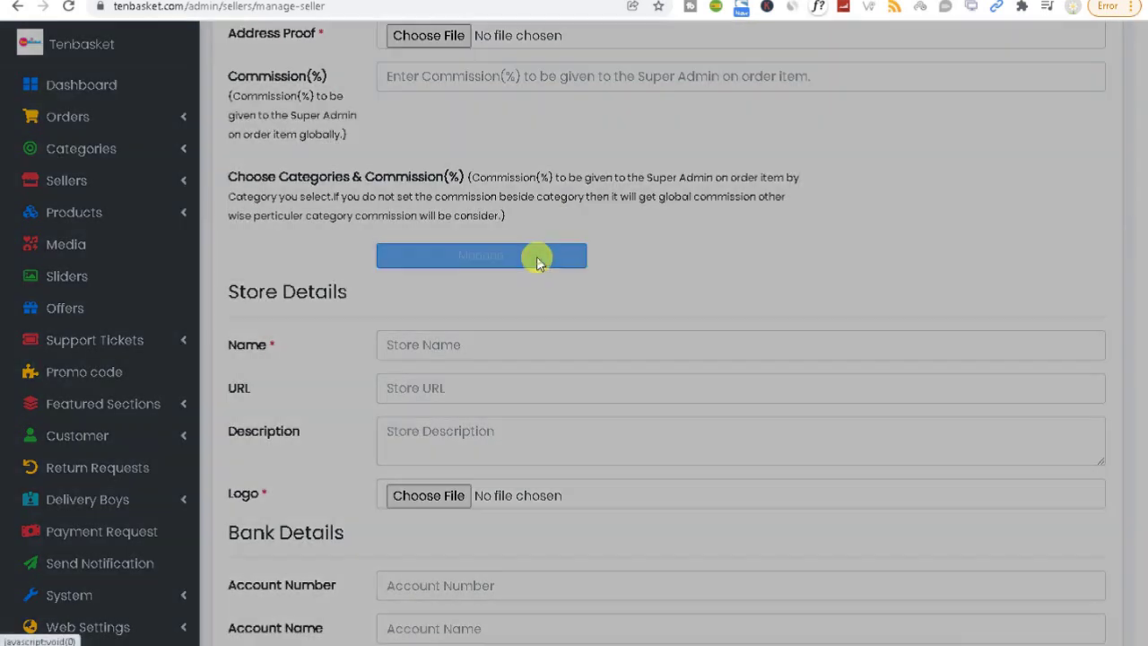
pyautogui.click(446, 130)
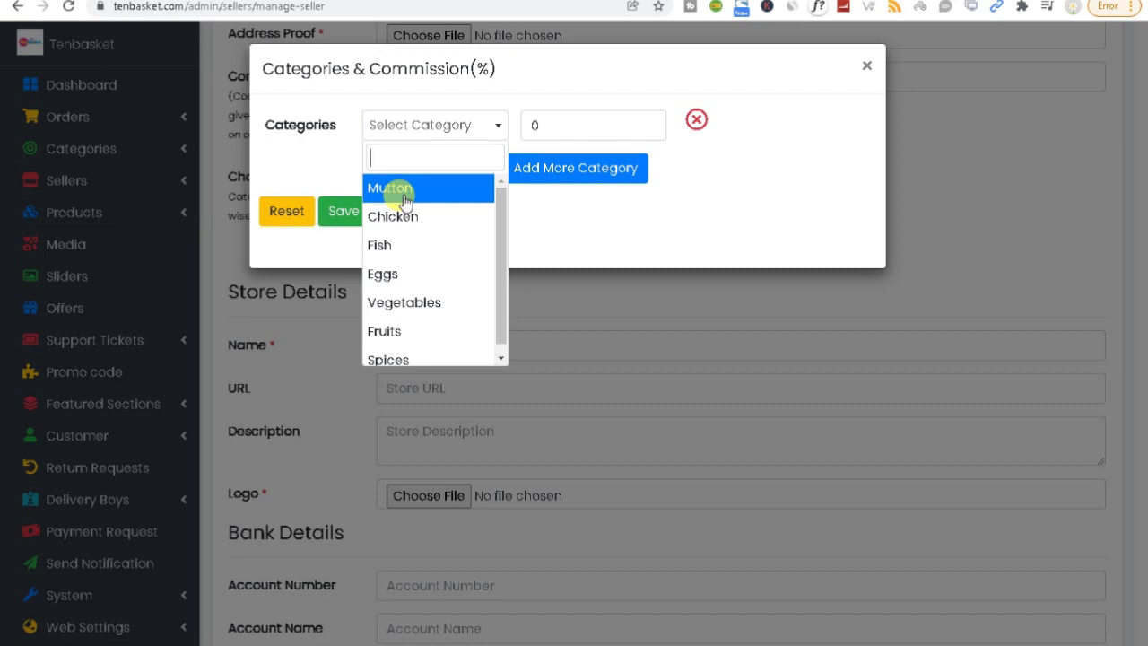
# Step: Reopen the category commission settings and give Mutton a 2% commission
pyautogui.click(866, 66)
pyautogui.tripleClick(599, 179)
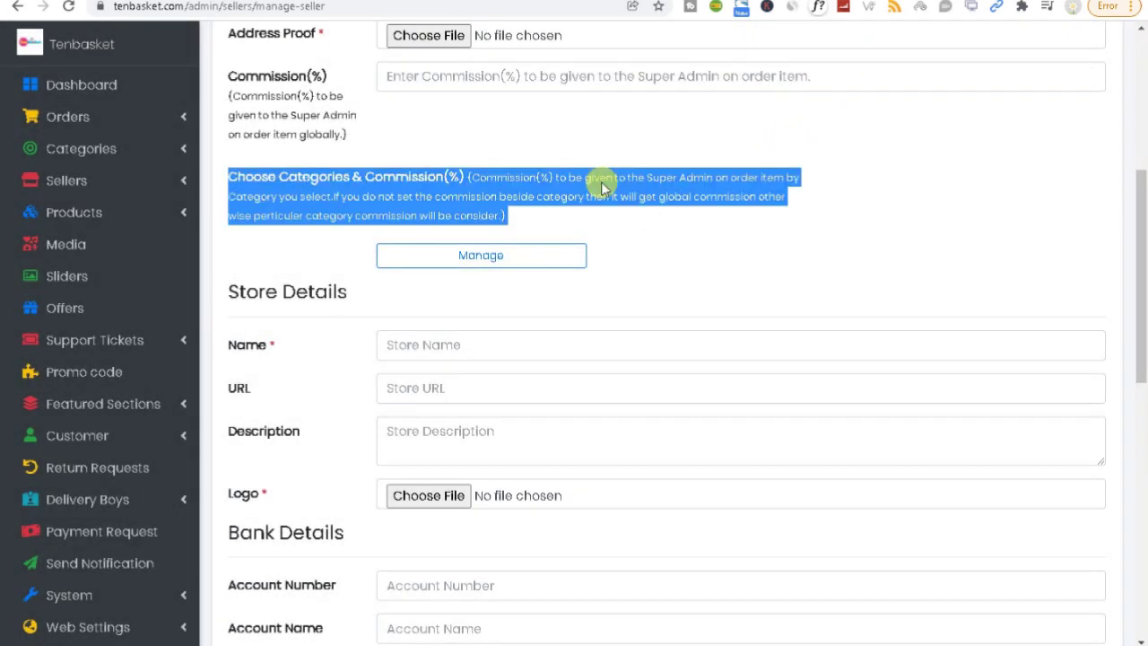
pyautogui.click(556, 252)
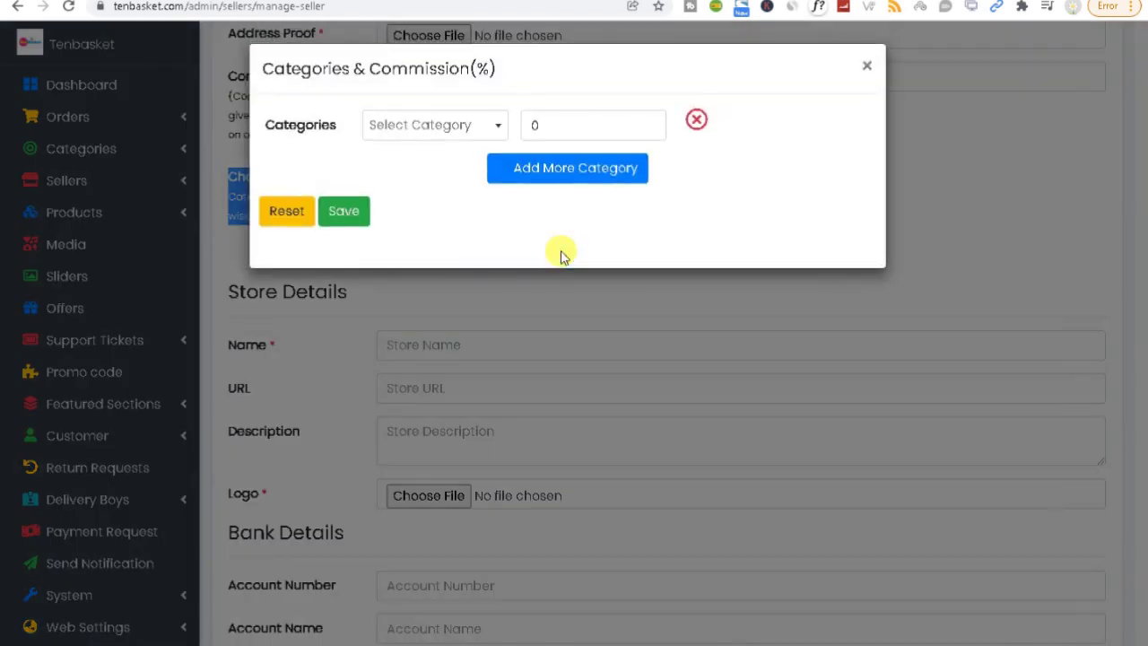
pyautogui.click(430, 124)
pyautogui.click(411, 191)
pyautogui.click(509, 123)
pyautogui.write('2')
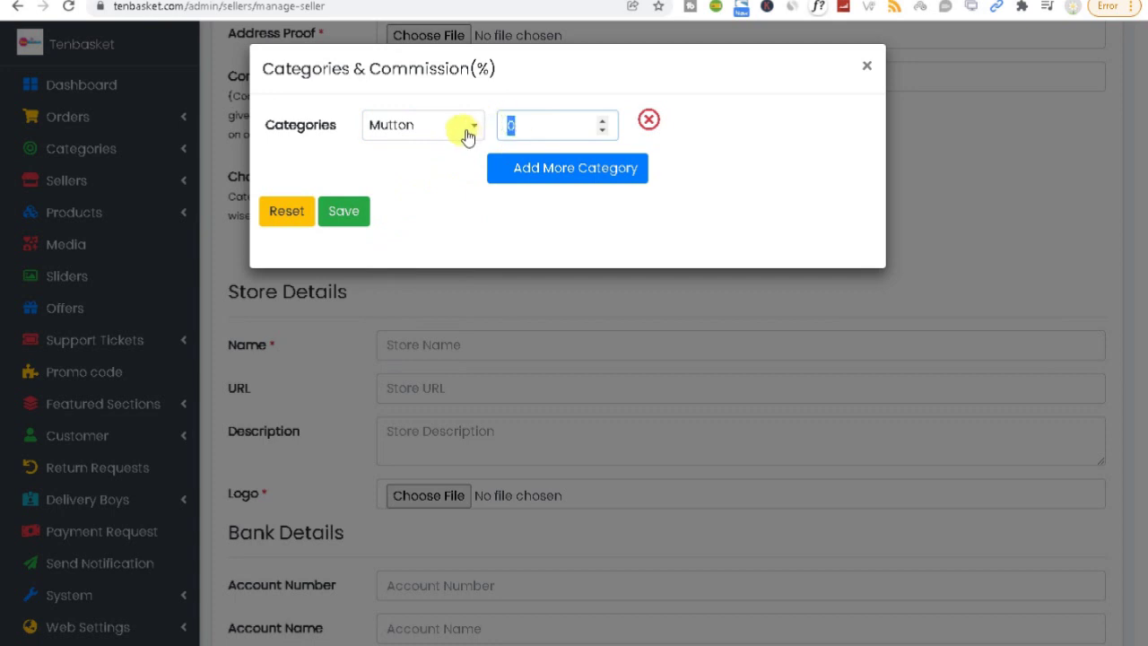
# Step: Add a second commission row setting Chicken to 5%
pyautogui.click(533, 178)
pyautogui.click(430, 169)
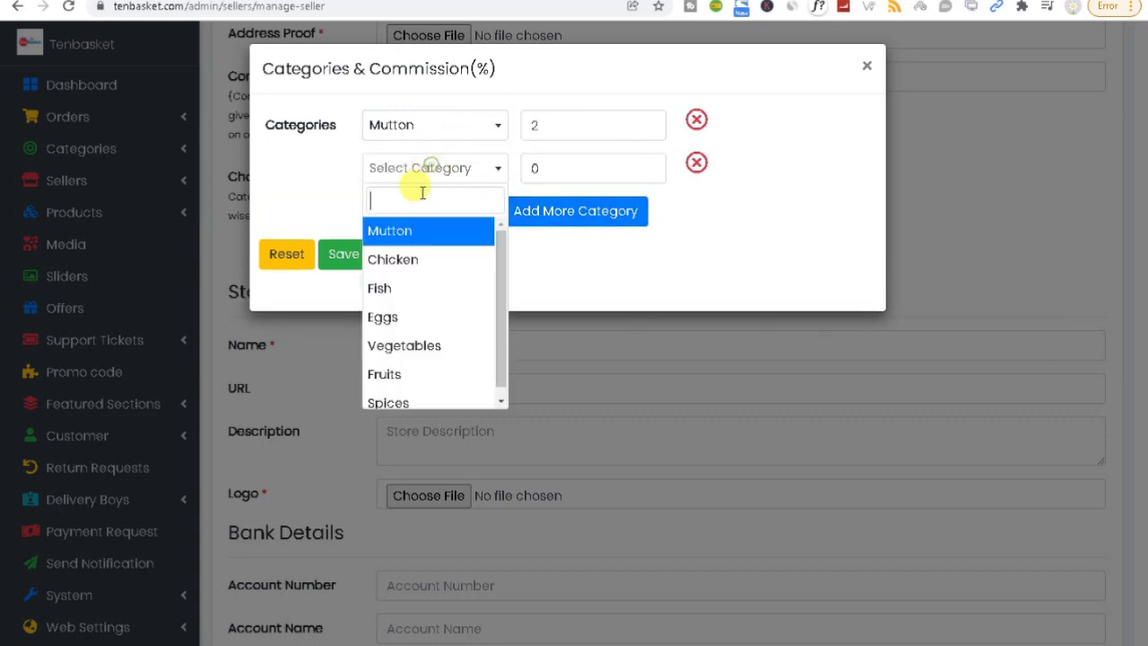
pyautogui.click(394, 259)
pyautogui.doubleClick(508, 167)
pyautogui.write('5')
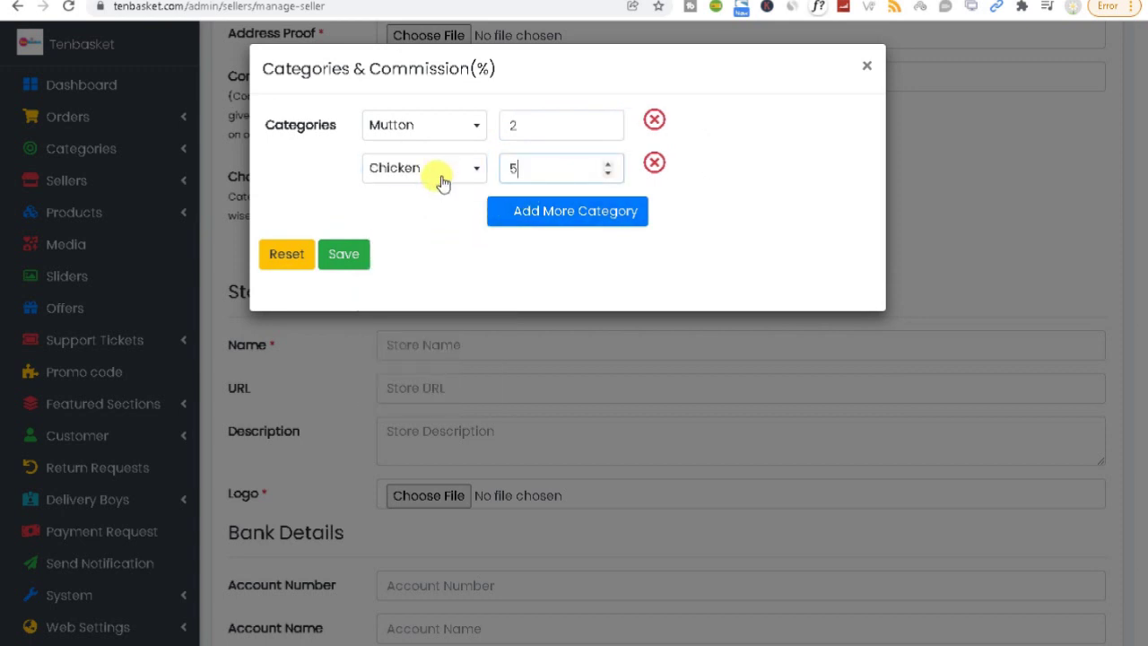
# Step: Add a third row, leave its category unchosen, and close the commission settings
pyautogui.click(506, 211)
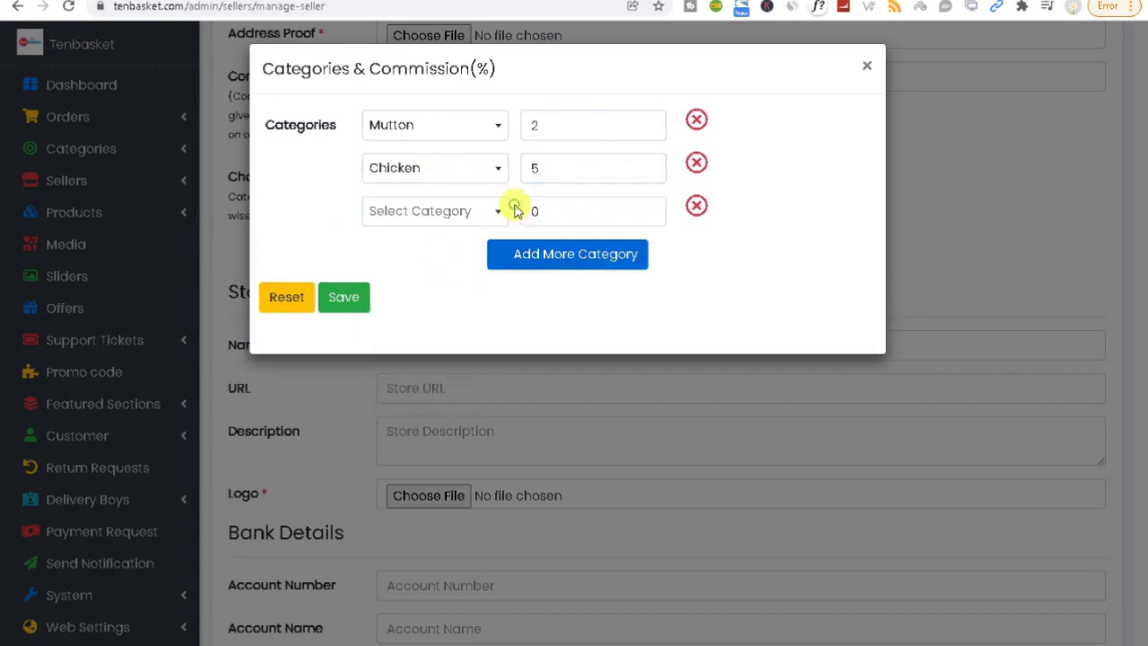
pyautogui.click(433, 220)
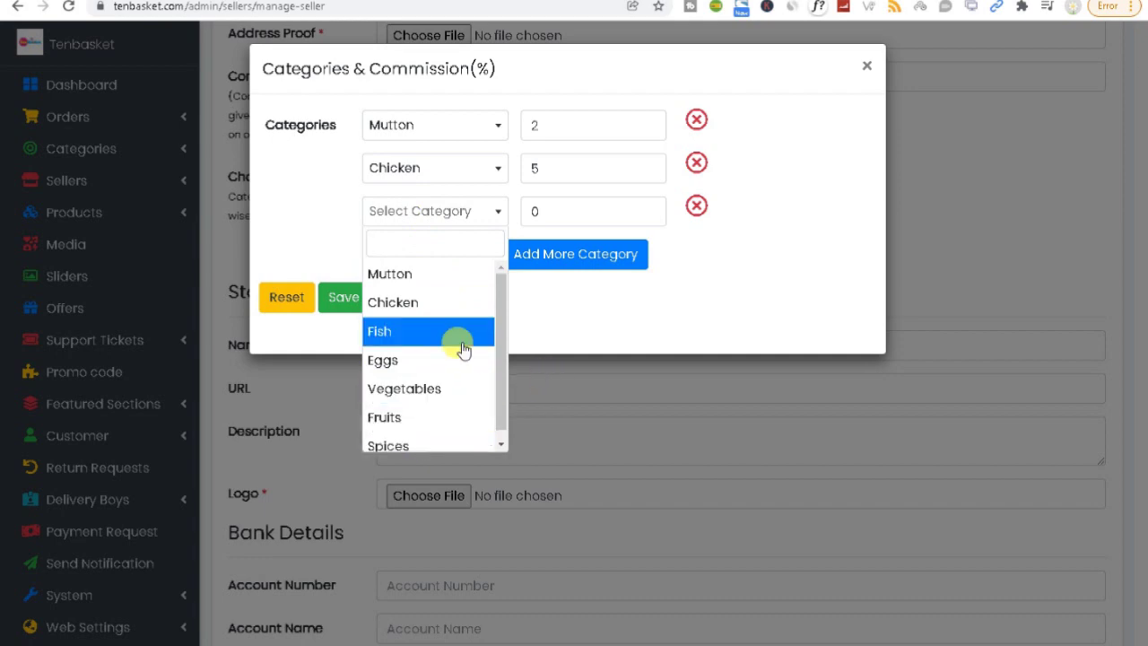
pyautogui.click(655, 340)
pyautogui.click(863, 69)
# Step: Look over the seller form's store name, URL, description and bank fields, leaving them empty
pyautogui.moveTo(1142, 329); pyautogui.dragTo(1143, 403)
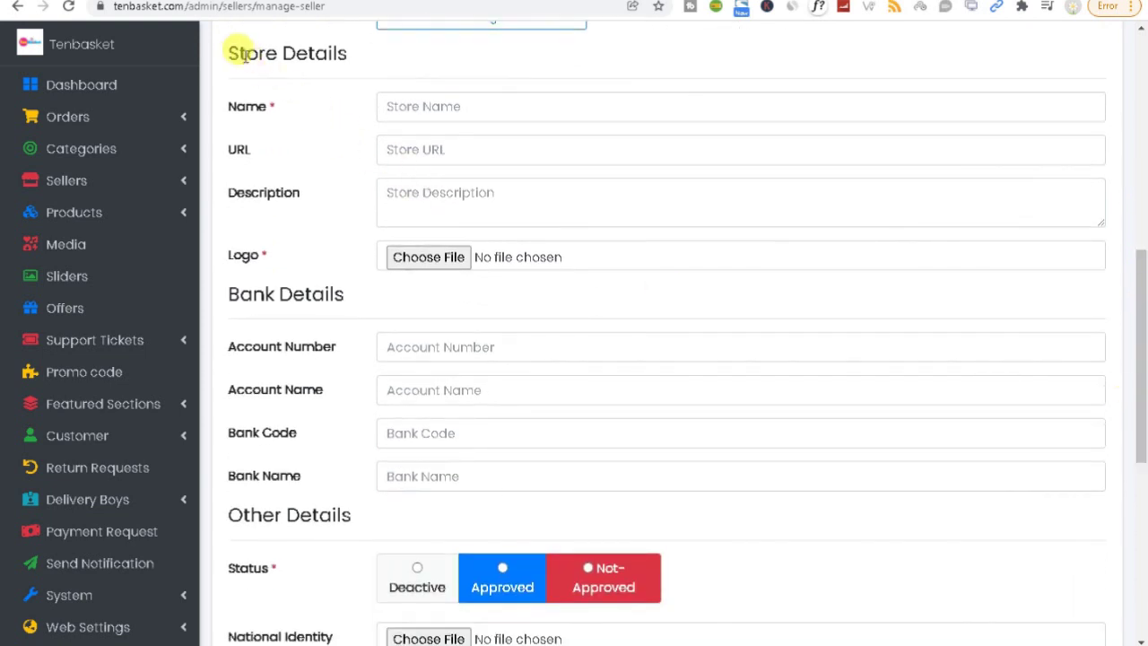
pyautogui.moveTo(235, 53); pyautogui.dragTo(312, 56)
pyautogui.doubleClick(314, 54)
pyautogui.click(403, 104)
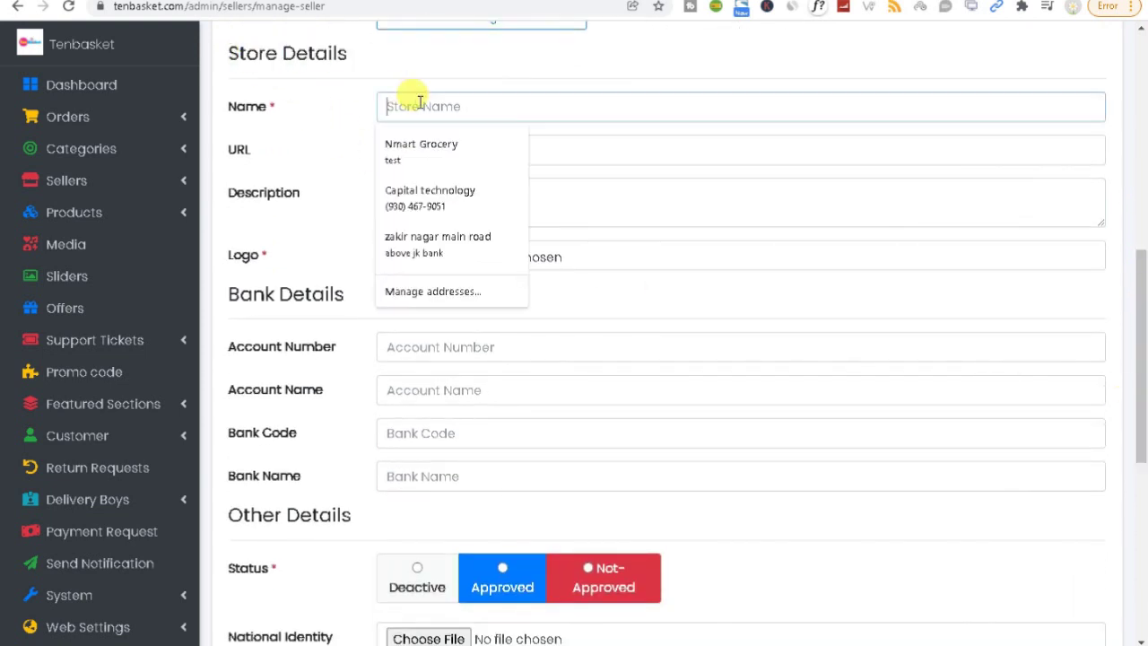
pyautogui.click(418, 149)
pyautogui.click(389, 194)
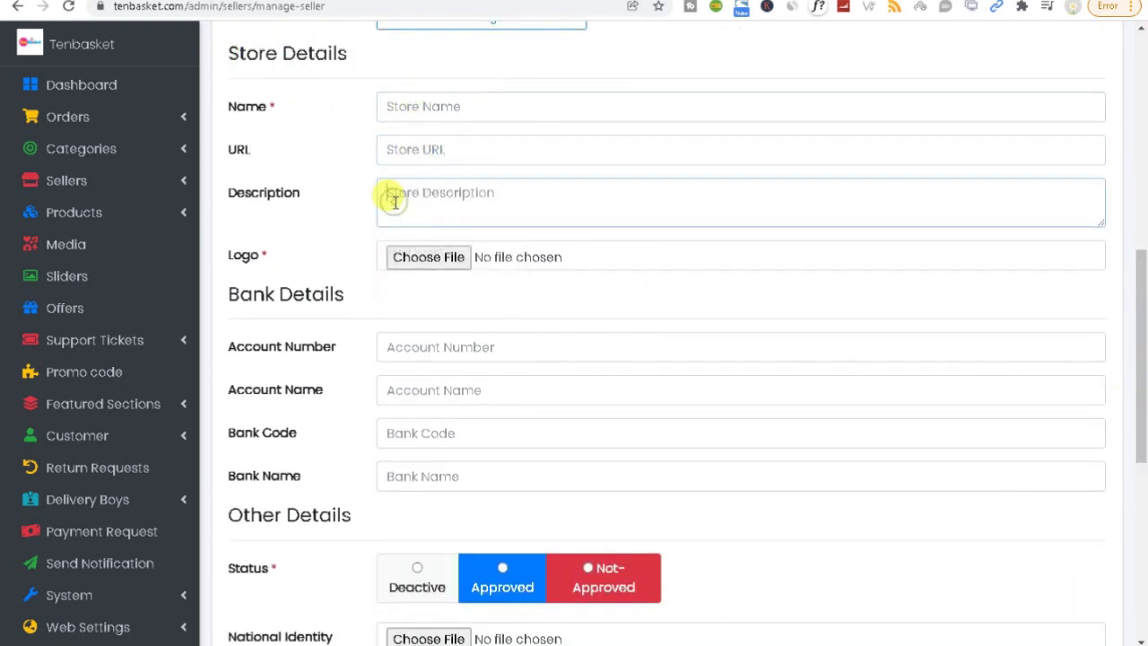
pyautogui.click(442, 356)
pyautogui.click(546, 432)
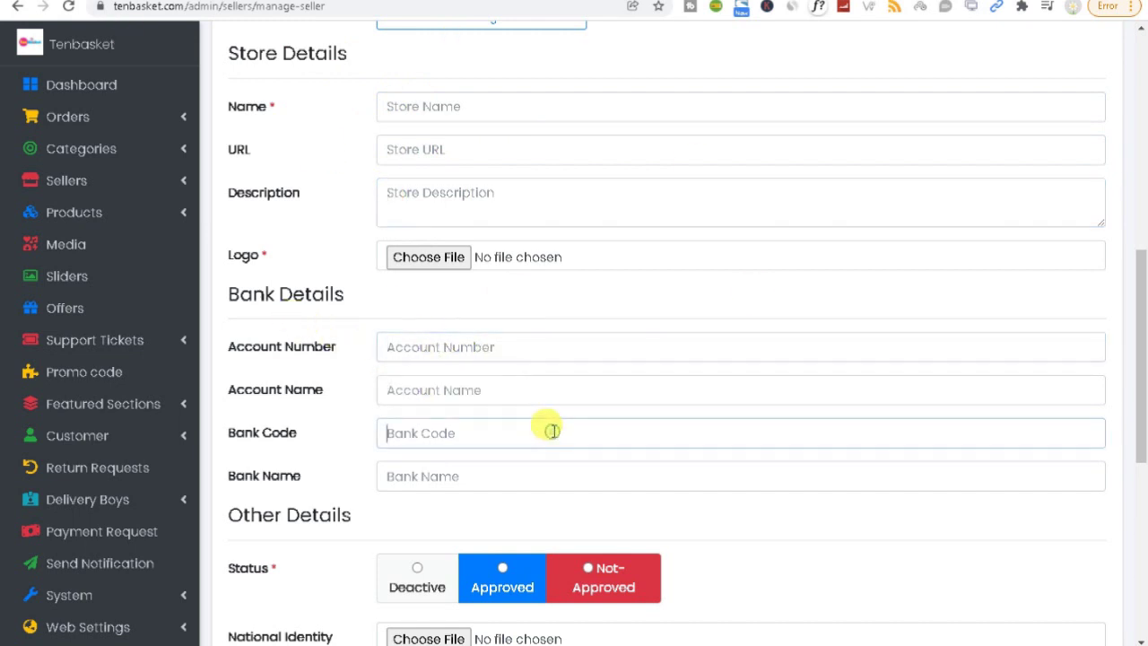
# Step: Set the new seller's status to Approved and scroll toward Permissions
pyautogui.moveTo(1140, 397); pyautogui.dragTo(1141, 493)
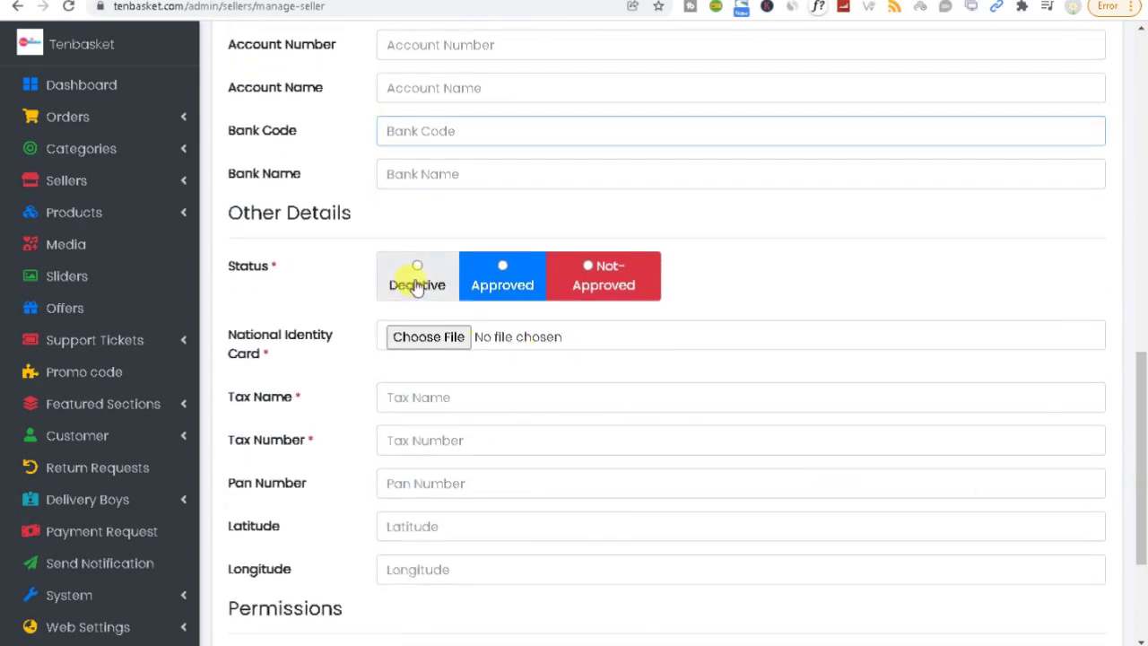
pyautogui.click(496, 278)
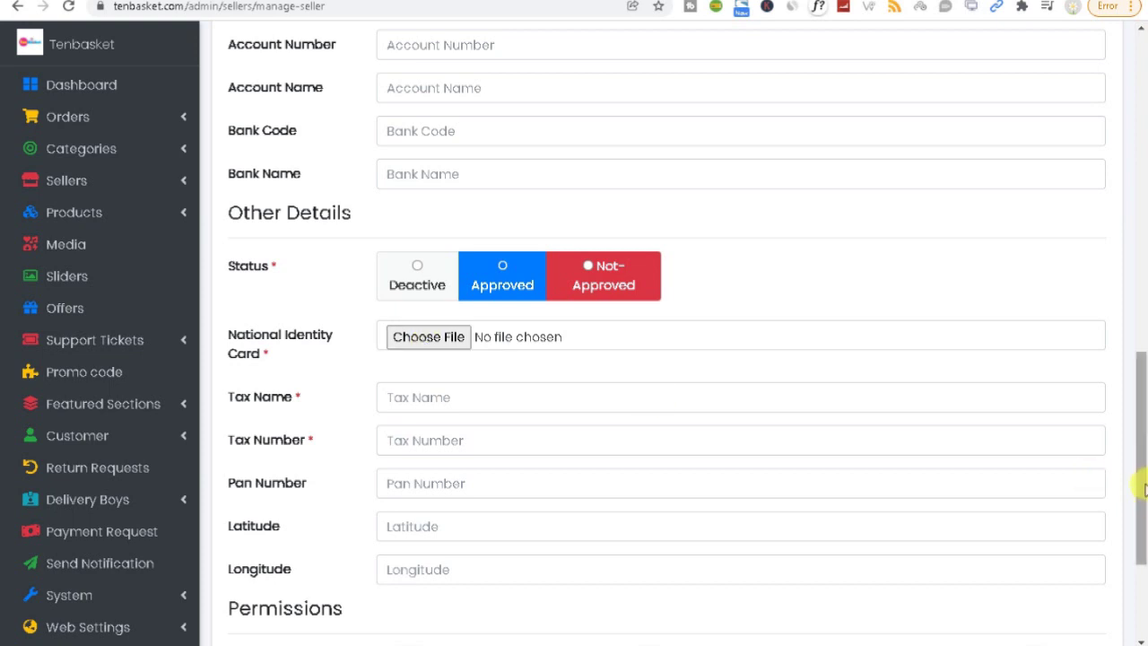
pyautogui.scroll(-2, 1140, 475)
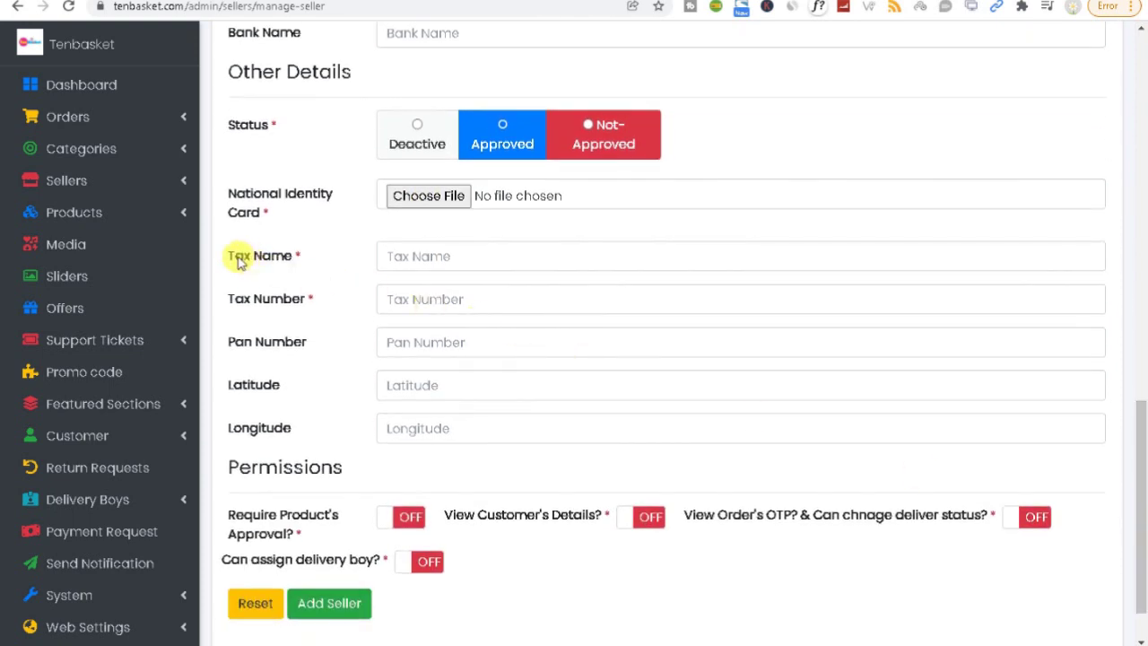
pyautogui.moveTo(235, 257); pyautogui.dragTo(320, 257)
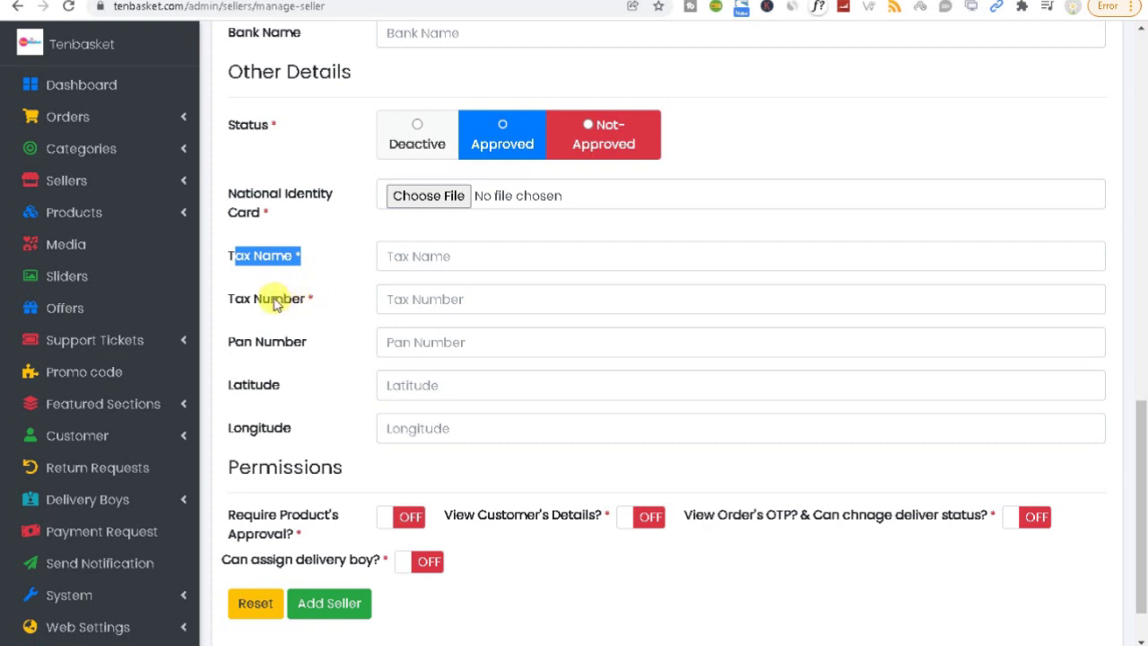
pyautogui.tripleClick(272, 260)
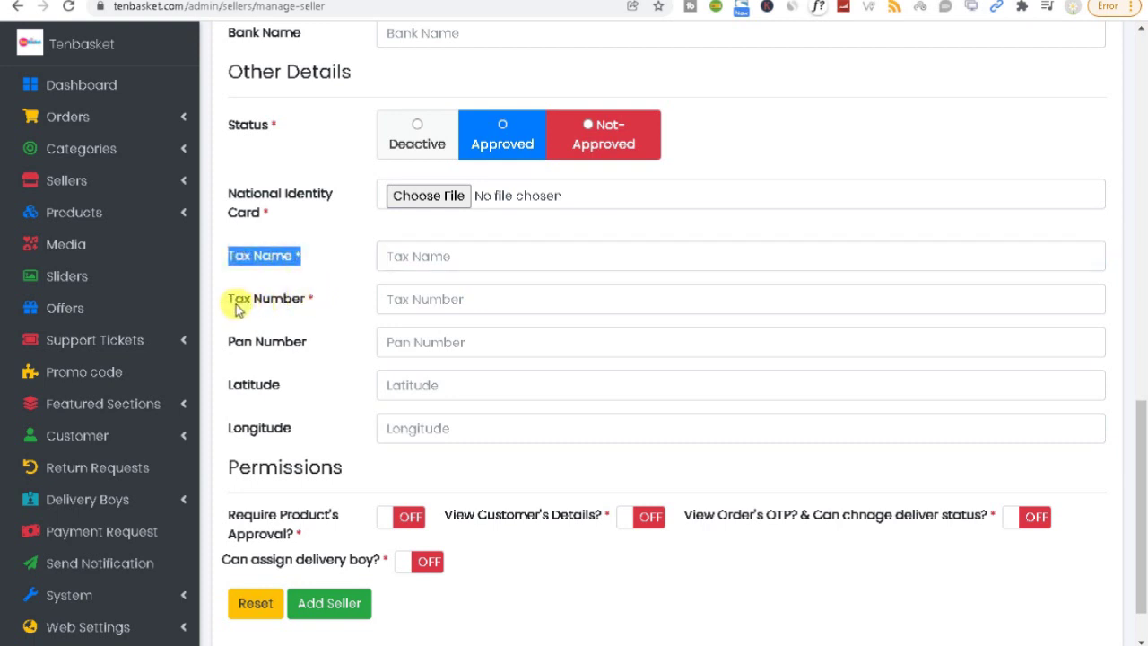
pyautogui.moveTo(235, 300); pyautogui.dragTo(339, 307)
pyautogui.moveTo(229, 341); pyautogui.dragTo(313, 346)
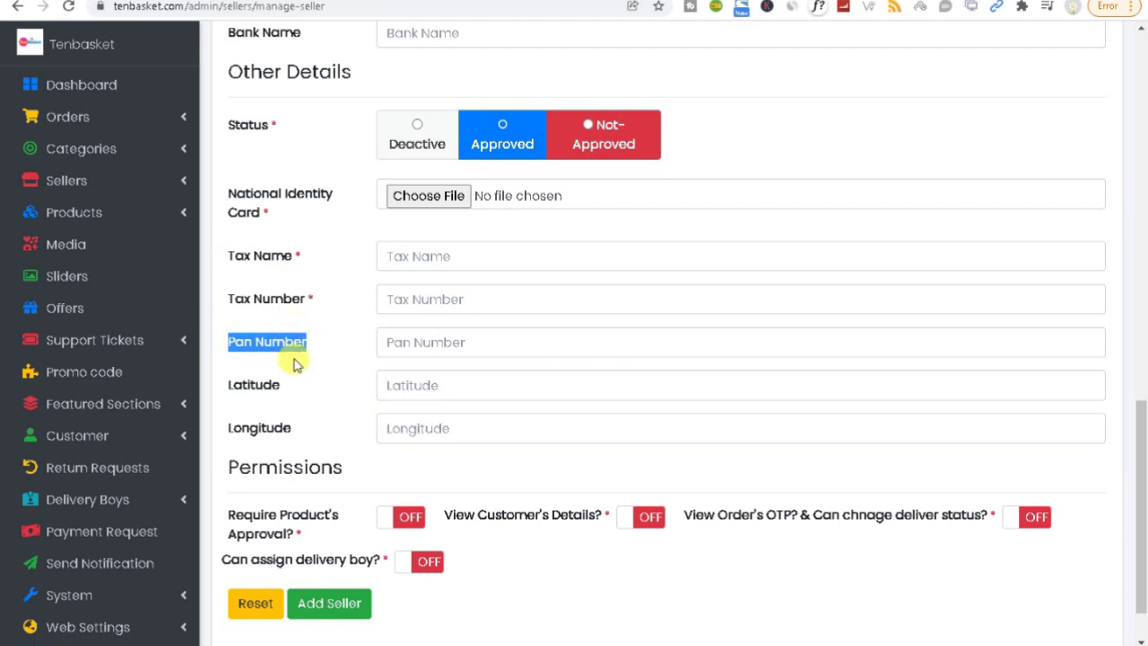
pyautogui.moveTo(229, 300); pyautogui.dragTo(426, 301)
pyautogui.click(425, 301)
pyautogui.click(392, 256)
pyautogui.moveTo(235, 343); pyautogui.dragTo(326, 355)
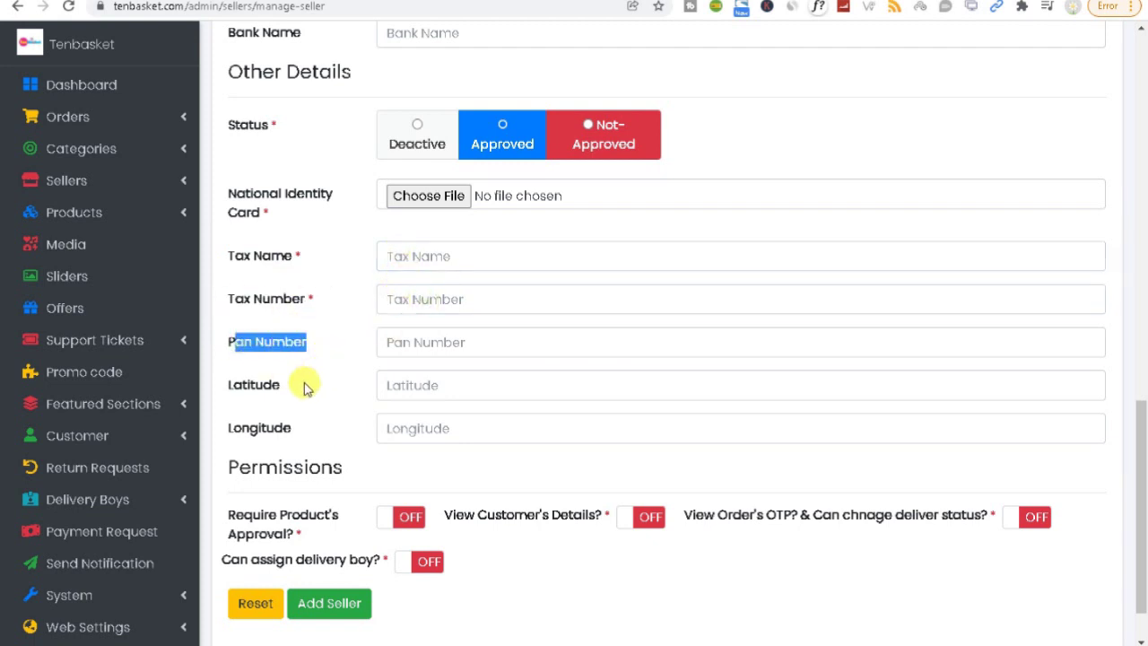
pyautogui.moveTo(224, 385); pyautogui.dragTo(296, 395)
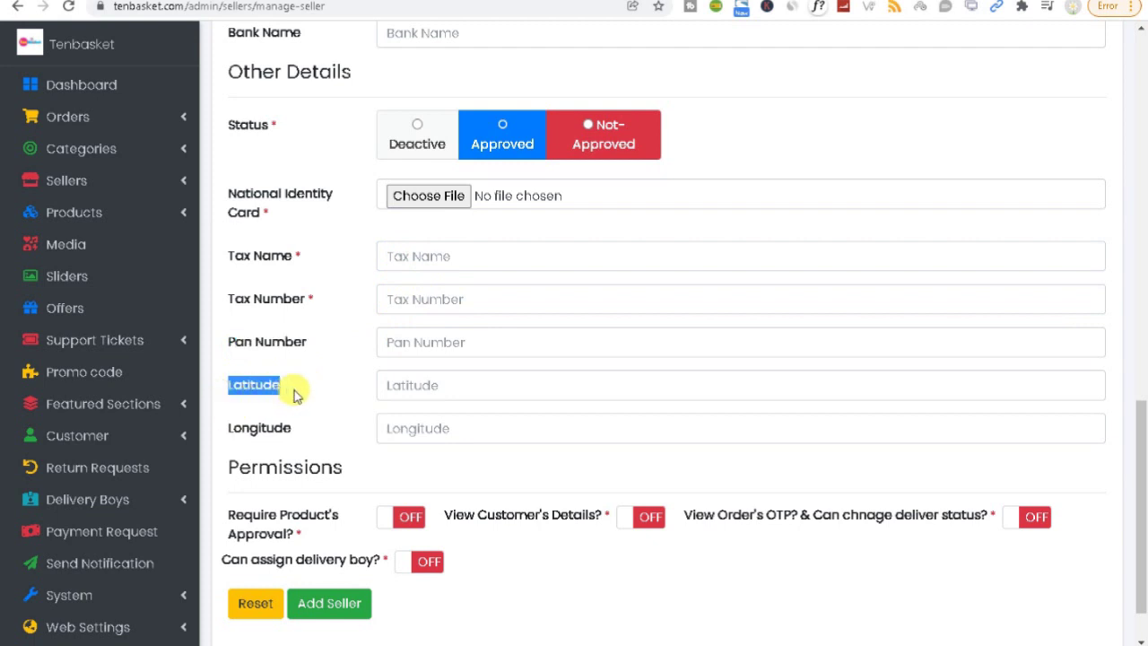
pyautogui.moveTo(226, 427); pyautogui.dragTo(299, 427)
pyautogui.moveTo(231, 393); pyautogui.dragTo(296, 403)
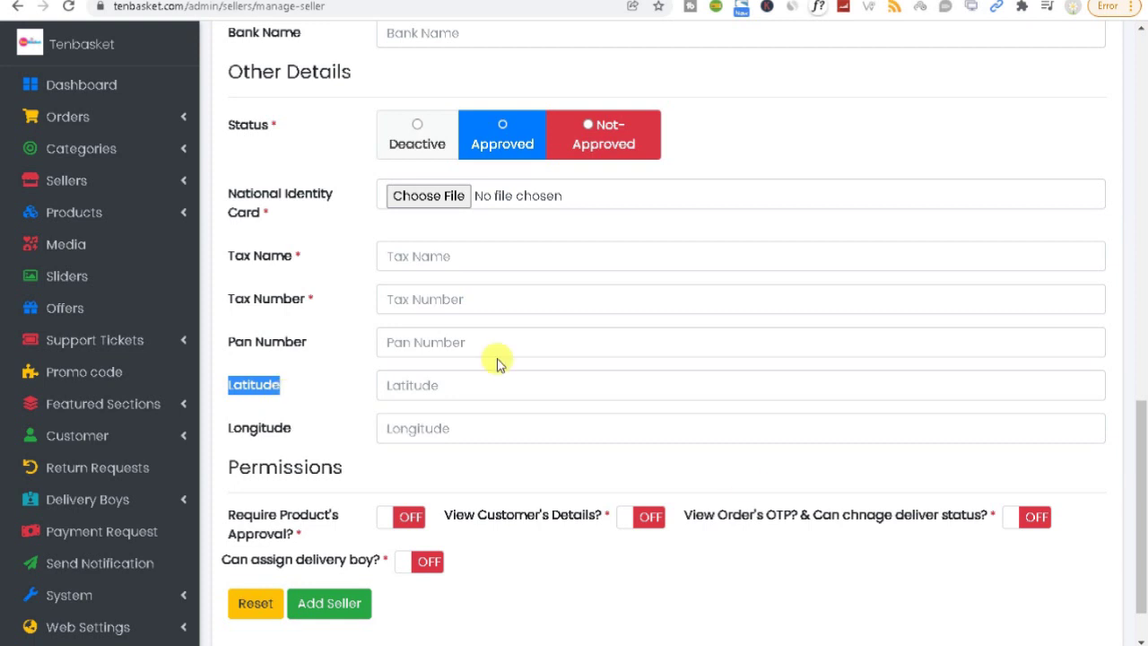
pyautogui.scroll(-2, 1119, 523)
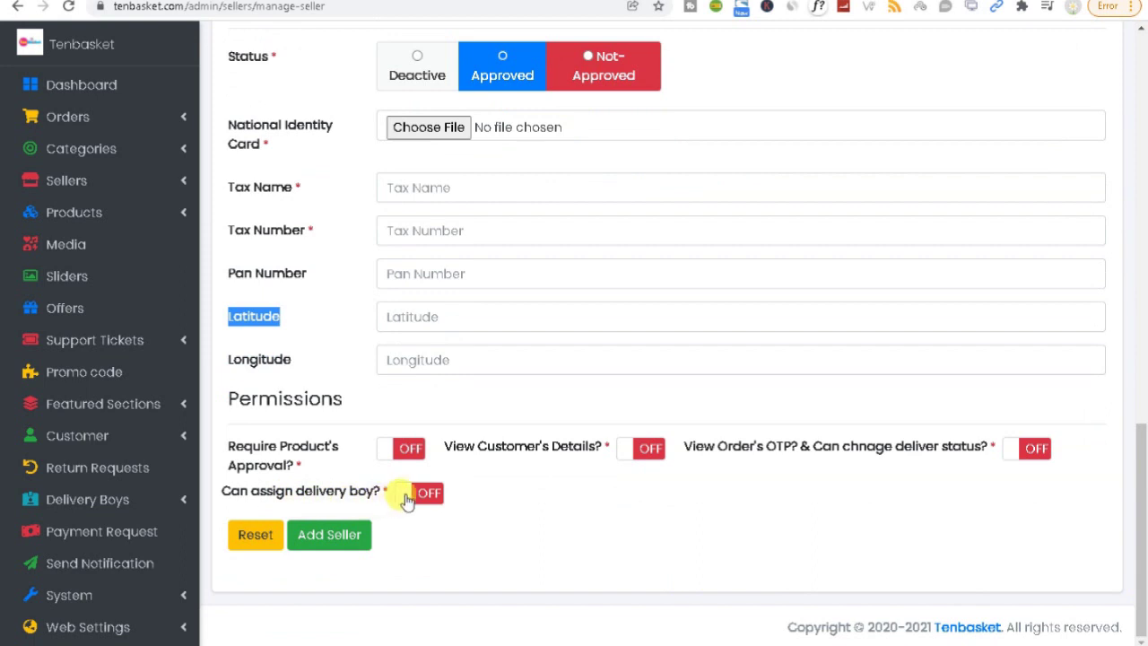
# Step: Switch 'Can assign delivery boy?' on and back off, then expand the Sellers menu
pyautogui.click(405, 502)
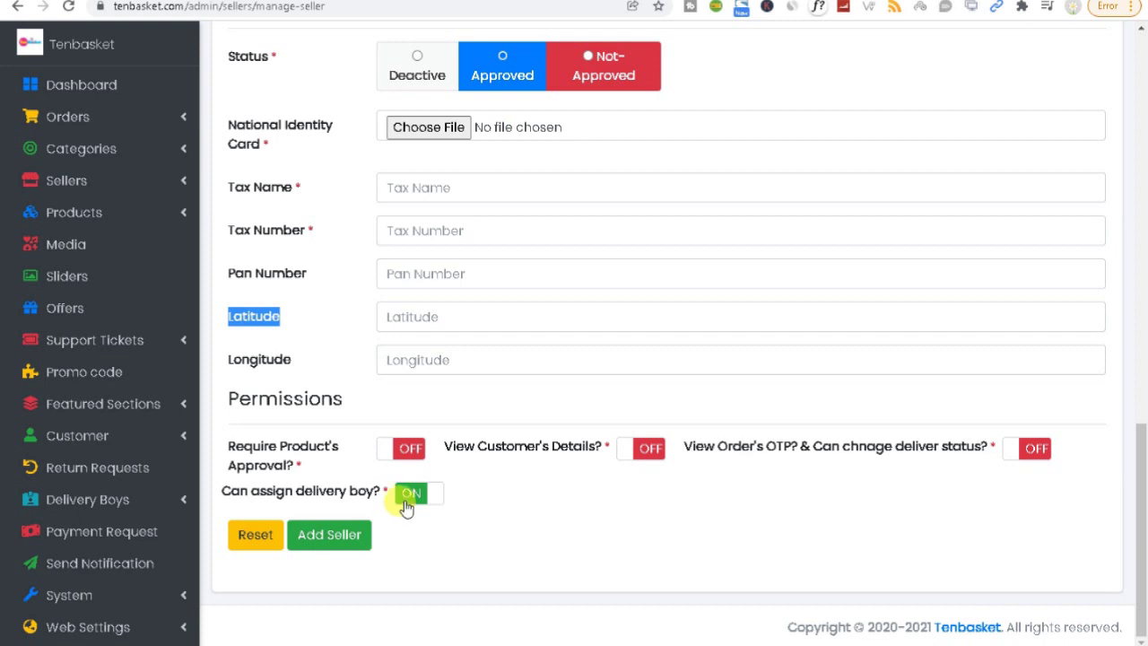
pyautogui.click(406, 503)
pyautogui.moveTo(216, 444); pyautogui.dragTo(294, 472)
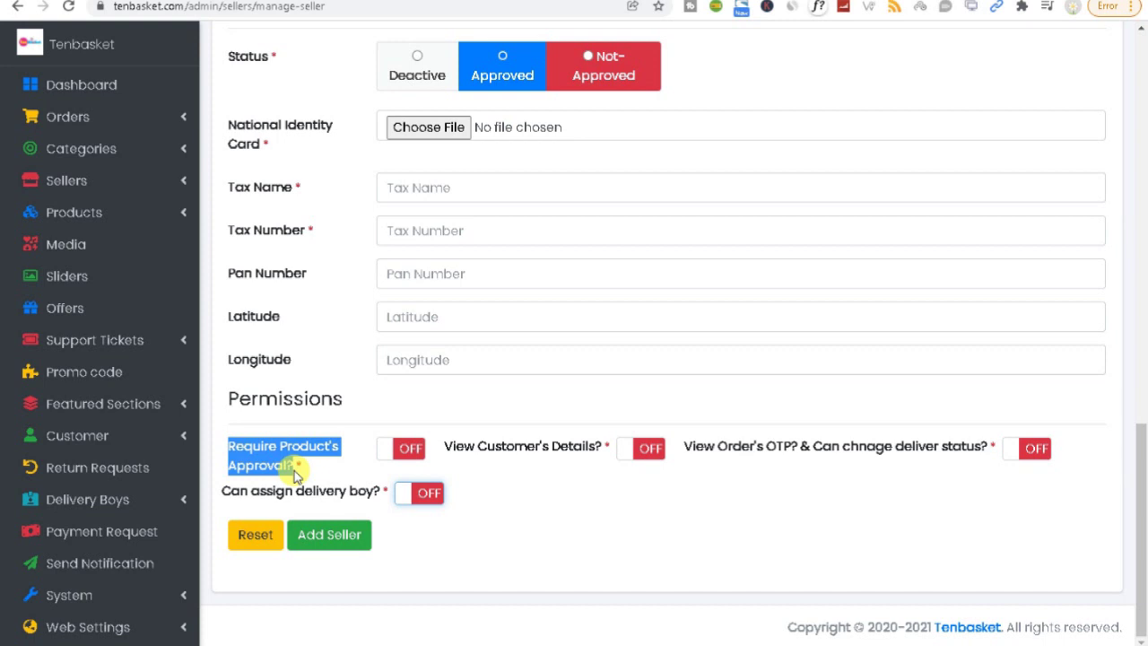
pyautogui.click(129, 181)
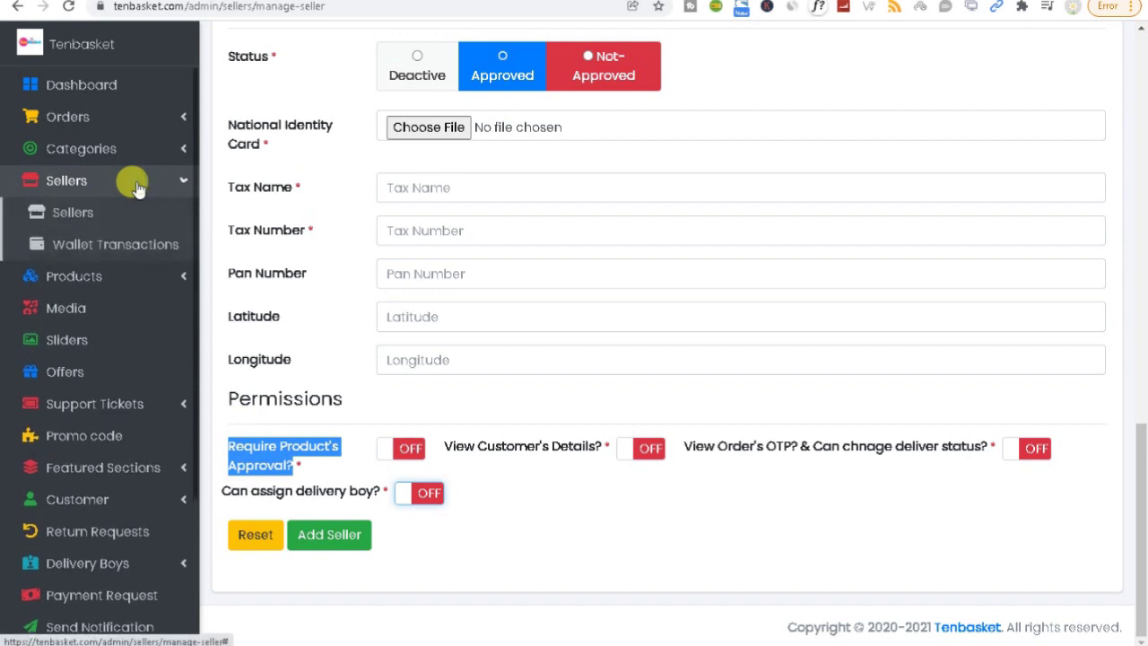
# Step: Open Seller Wallet Transactions and highlight row 9's user, credit type and 308.75 amount
pyautogui.click(128, 245)
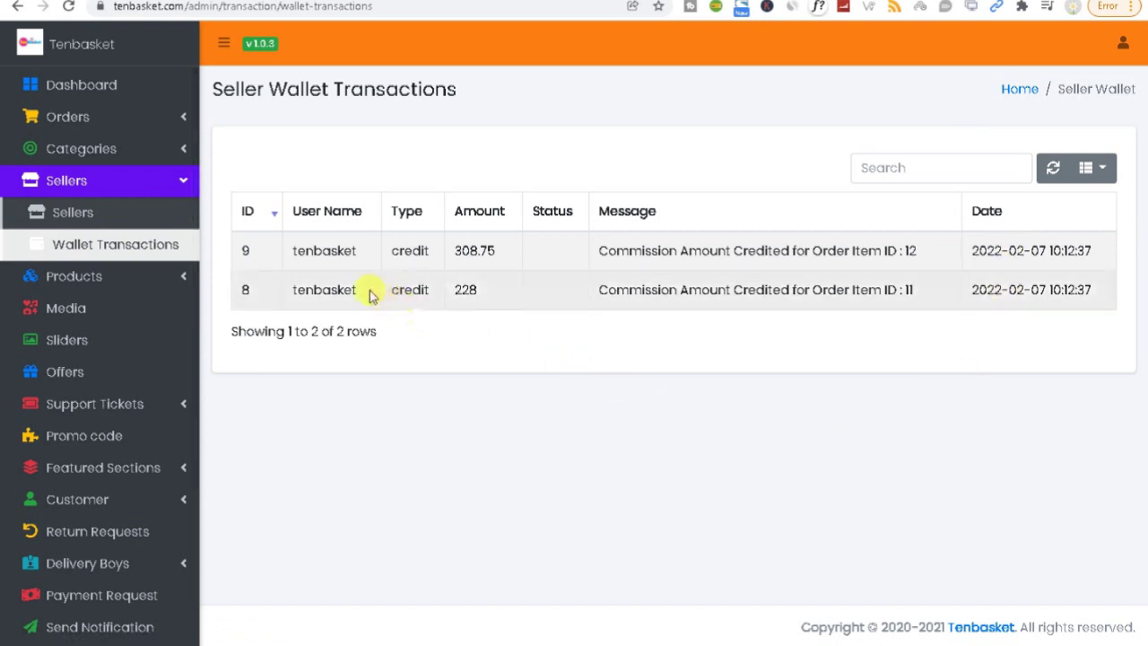
pyautogui.moveTo(275, 256); pyautogui.dragTo(403, 253)
pyautogui.doubleClick(346, 256)
pyautogui.doubleClick(409, 253)
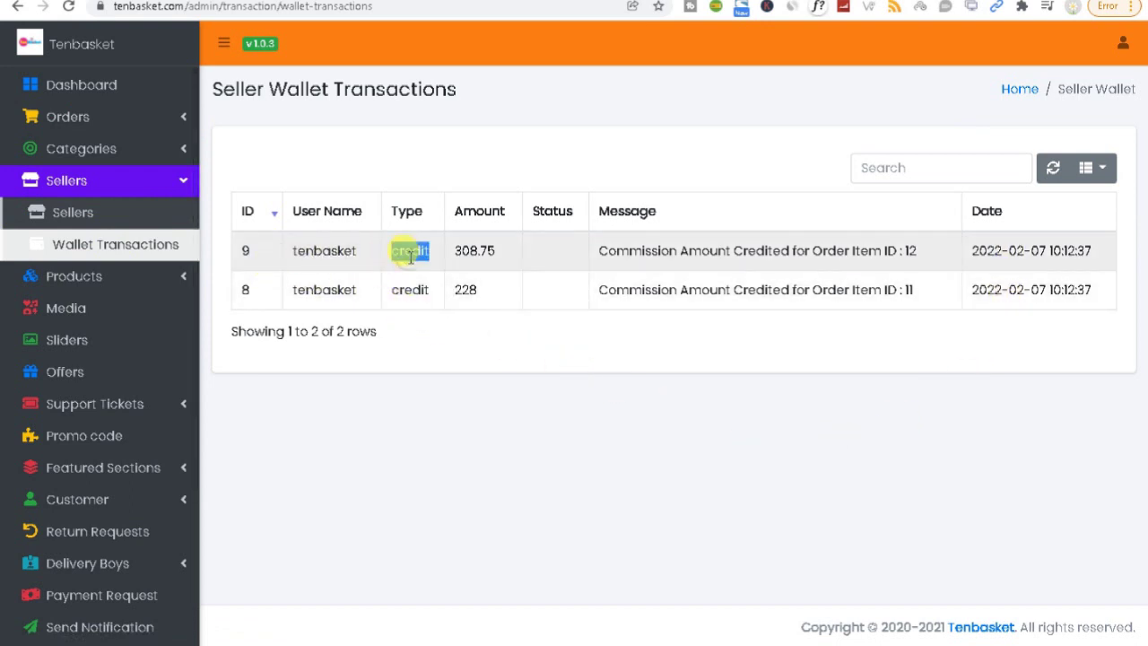
pyautogui.doubleClick(457, 251)
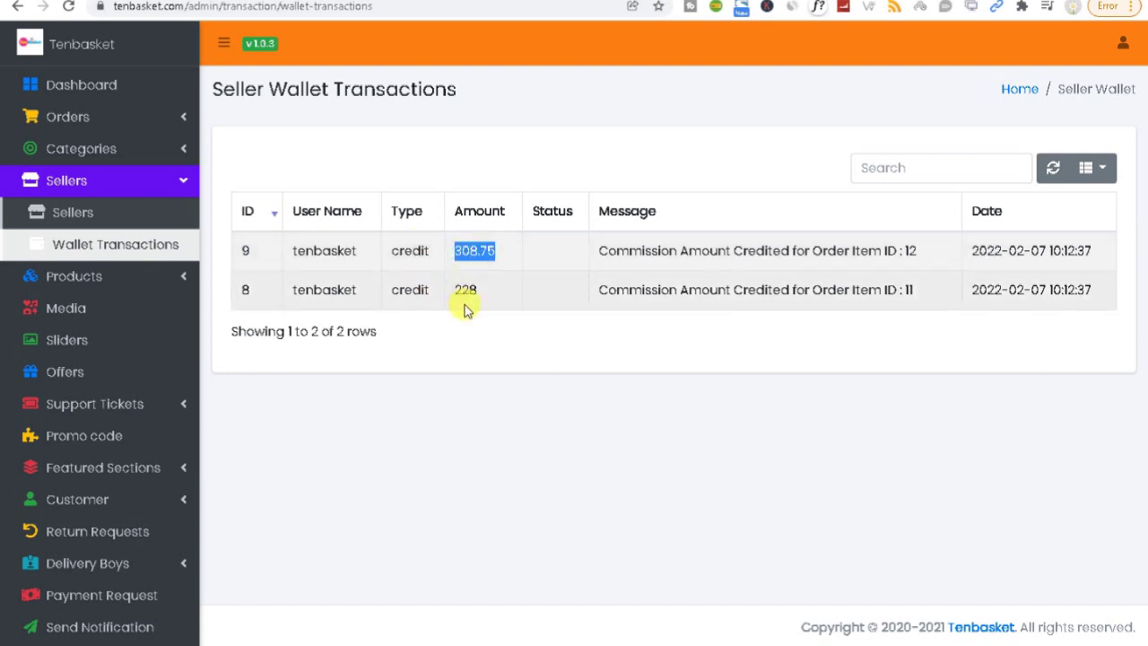
pyautogui.click(554, 259)
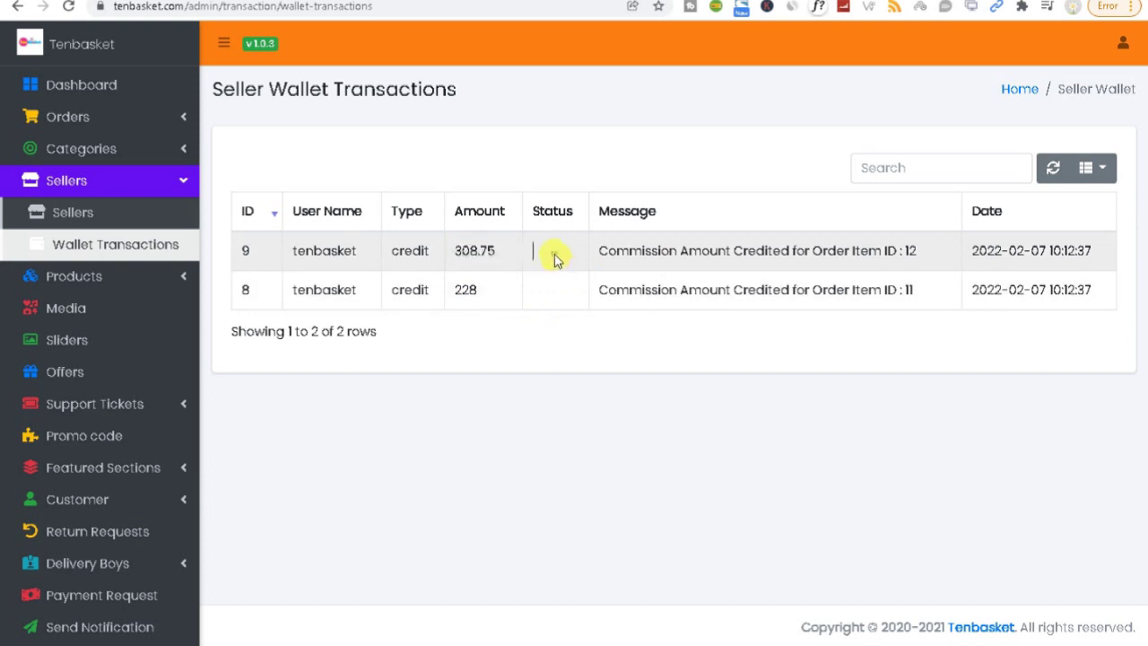
# Step: Highlight row 9's Commission message and date, then the credit types in rows 9 and 8
pyautogui.doubleClick(659, 254)
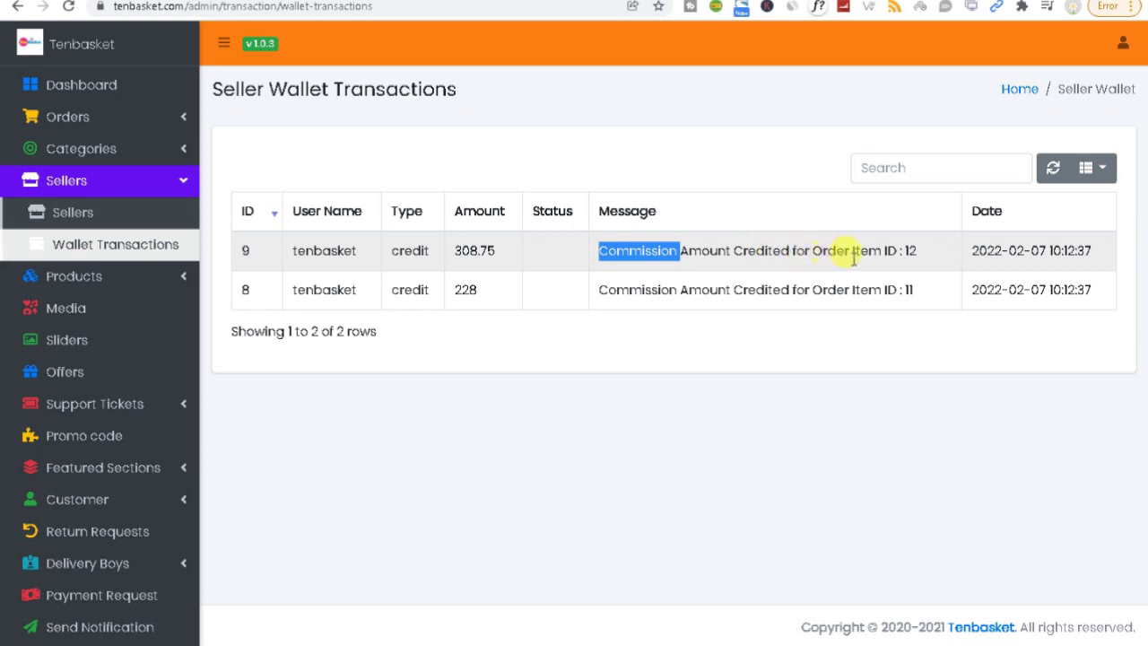
pyautogui.click(909, 250)
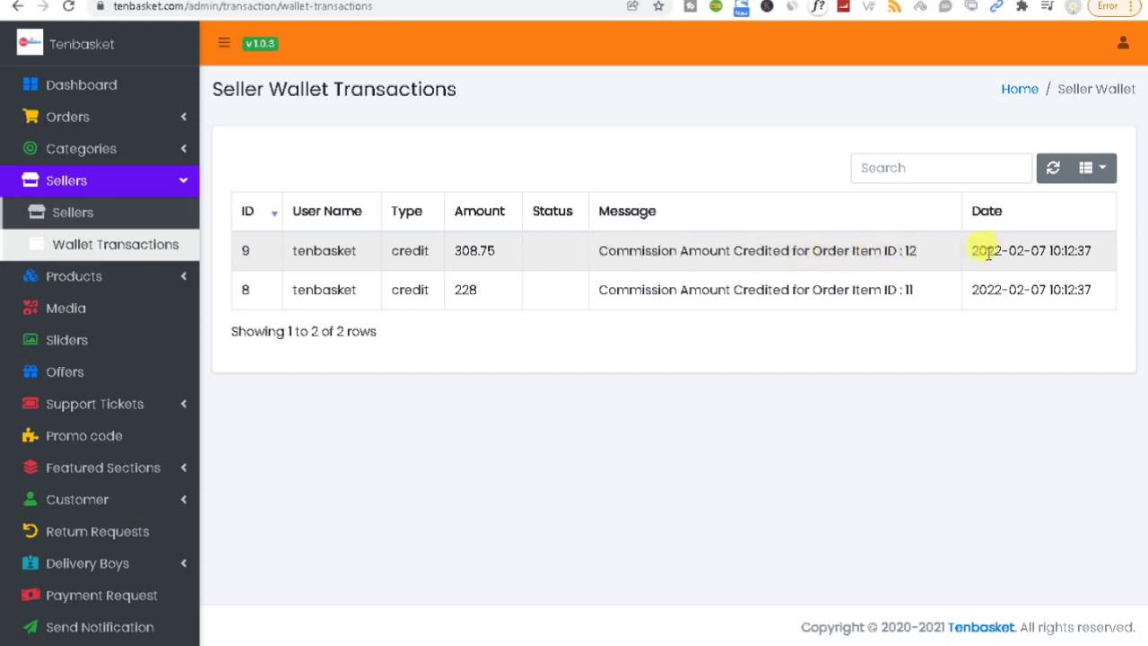
pyautogui.moveTo(986, 250); pyautogui.dragTo(1094, 249)
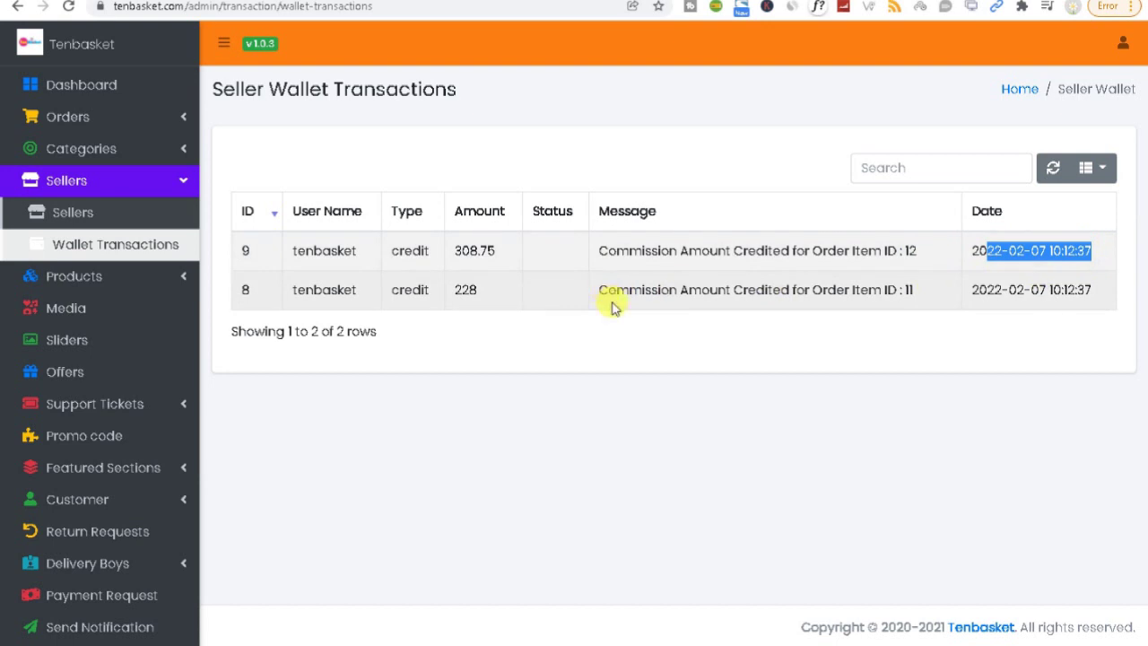
pyautogui.click(410, 249)
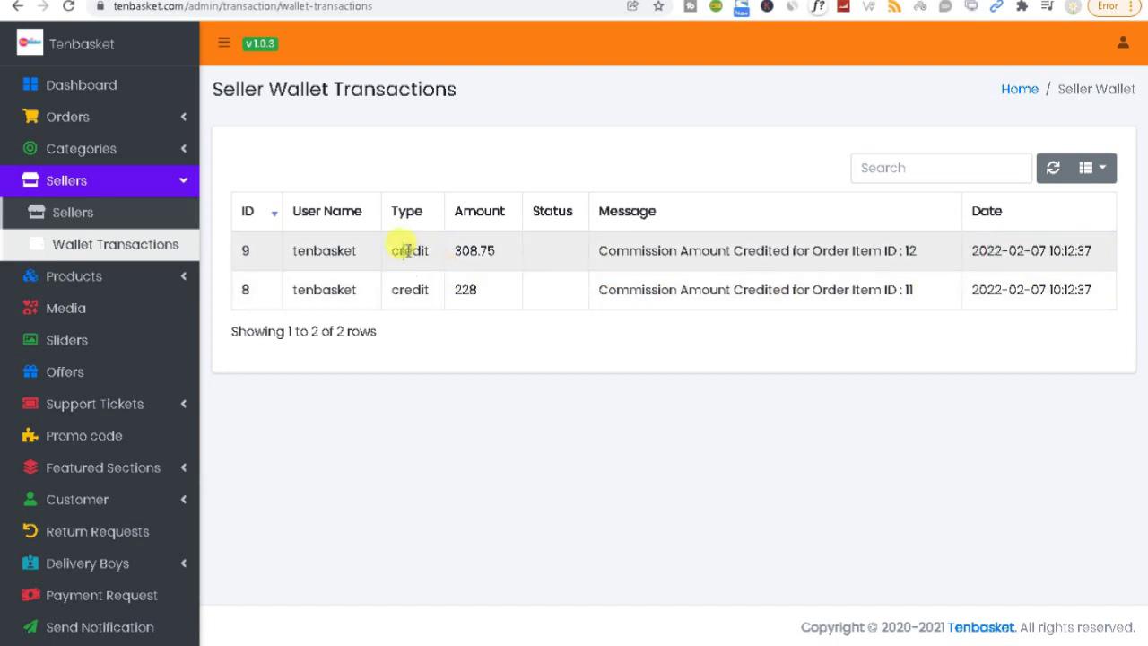
pyautogui.doubleClick(409, 250)
pyautogui.click(410, 286)
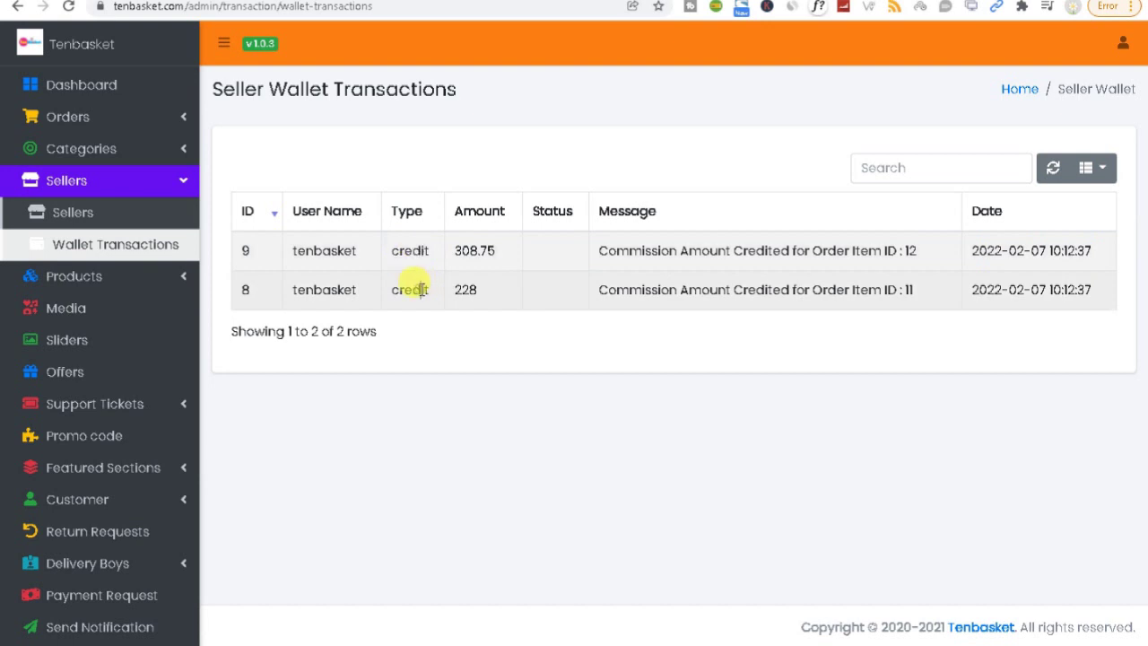
pyautogui.doubleClick(409, 287)
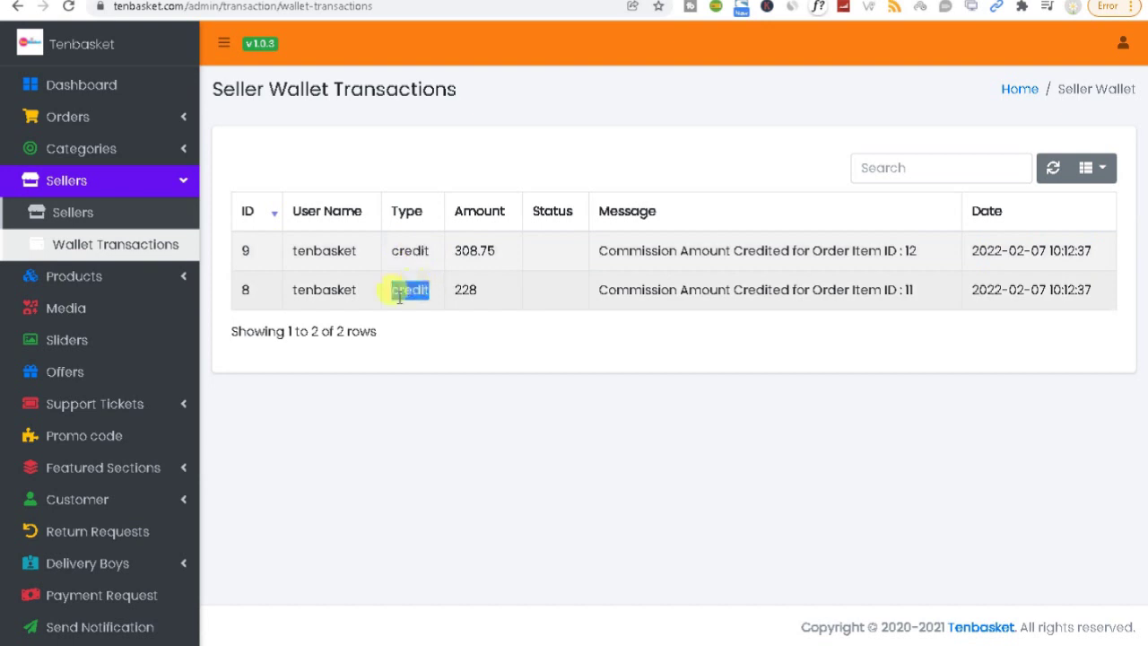
pyautogui.click(165, 283)
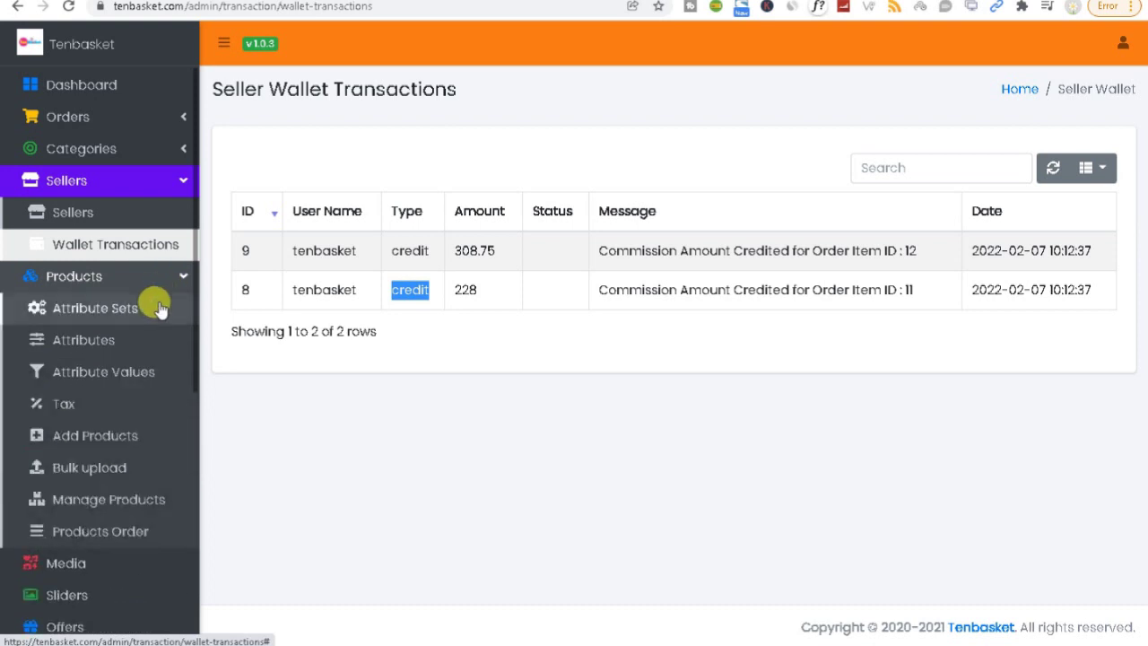
# Step: Review the Attribute Sets list, then open Manage Attribute listing Kilogram, Grams, Pack and Meter
pyautogui.scroll(-1, 136, 341)
pyautogui.scroll(1, 125, 373)
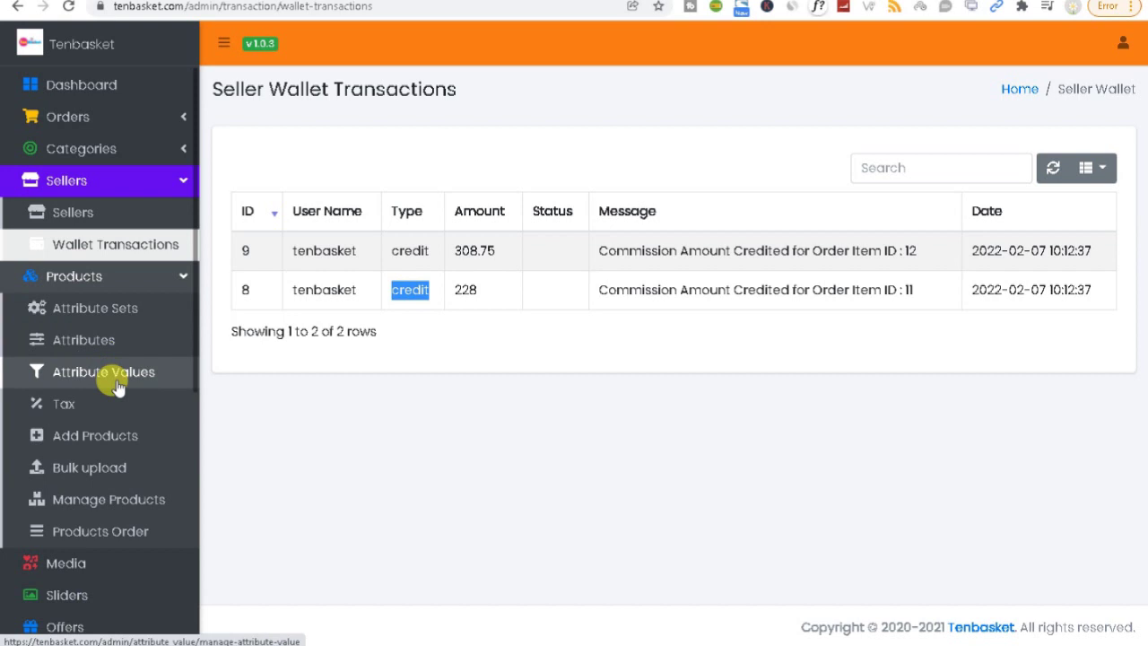
pyautogui.click(114, 318)
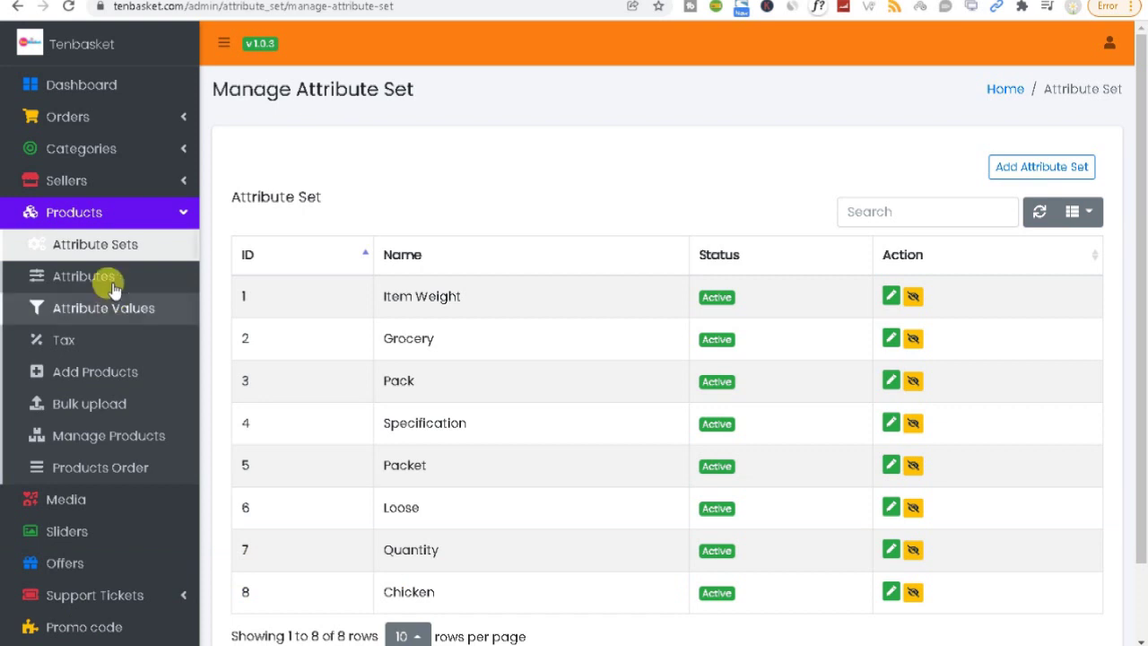
pyautogui.click(113, 282)
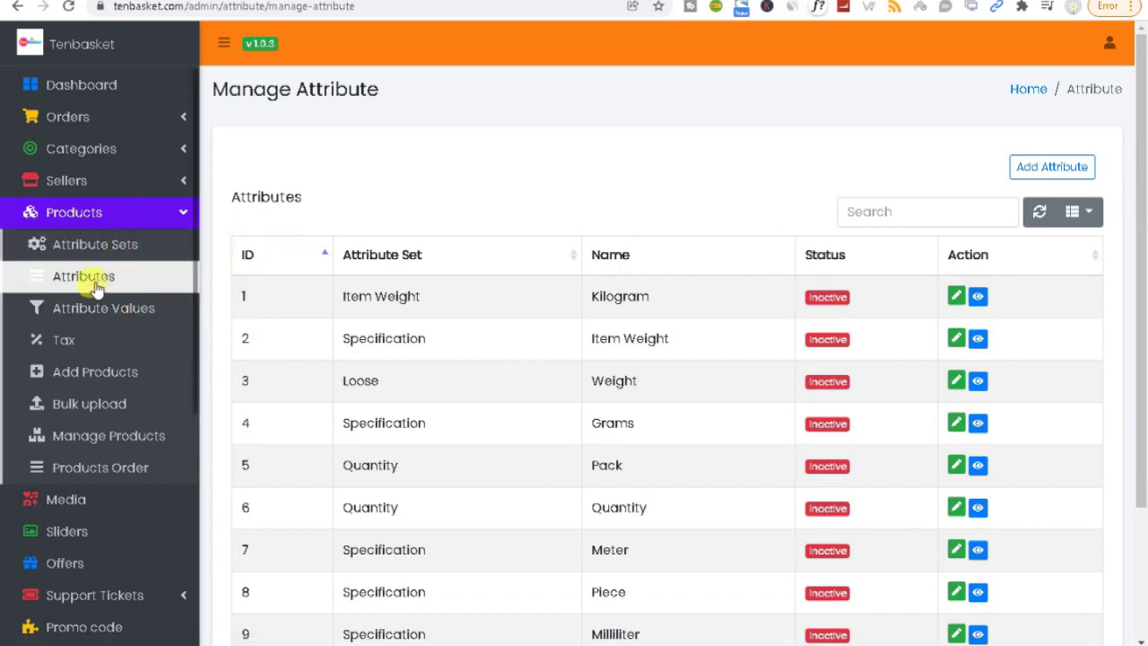
# Step: Highlight the attribute sets Item Weight, Specification, Loose and Quantity in the table
pyautogui.moveTo(344, 304); pyautogui.dragTo(473, 302)
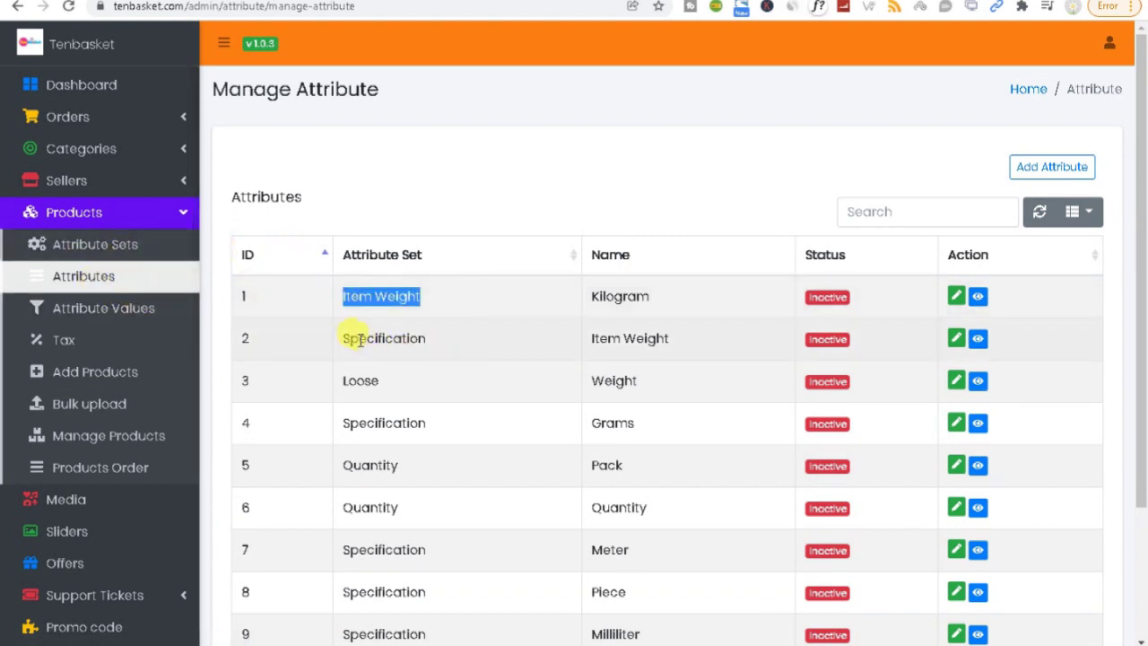
pyautogui.moveTo(351, 335); pyautogui.dragTo(499, 326)
pyautogui.moveTo(356, 380); pyautogui.dragTo(472, 376)
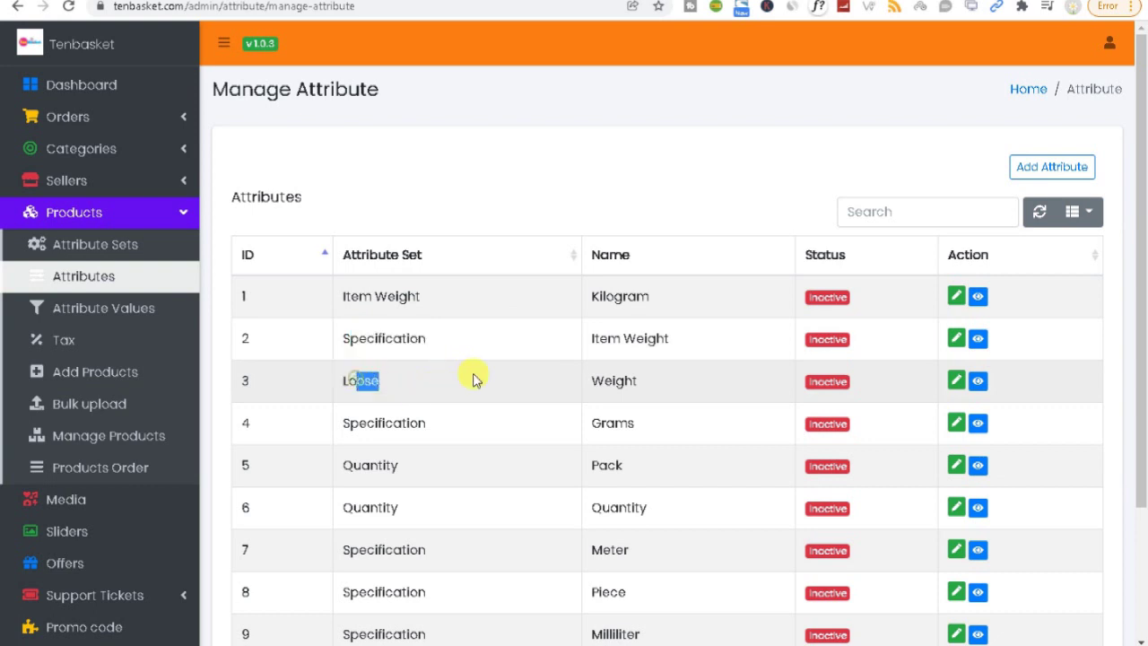
pyautogui.doubleClick(394, 462)
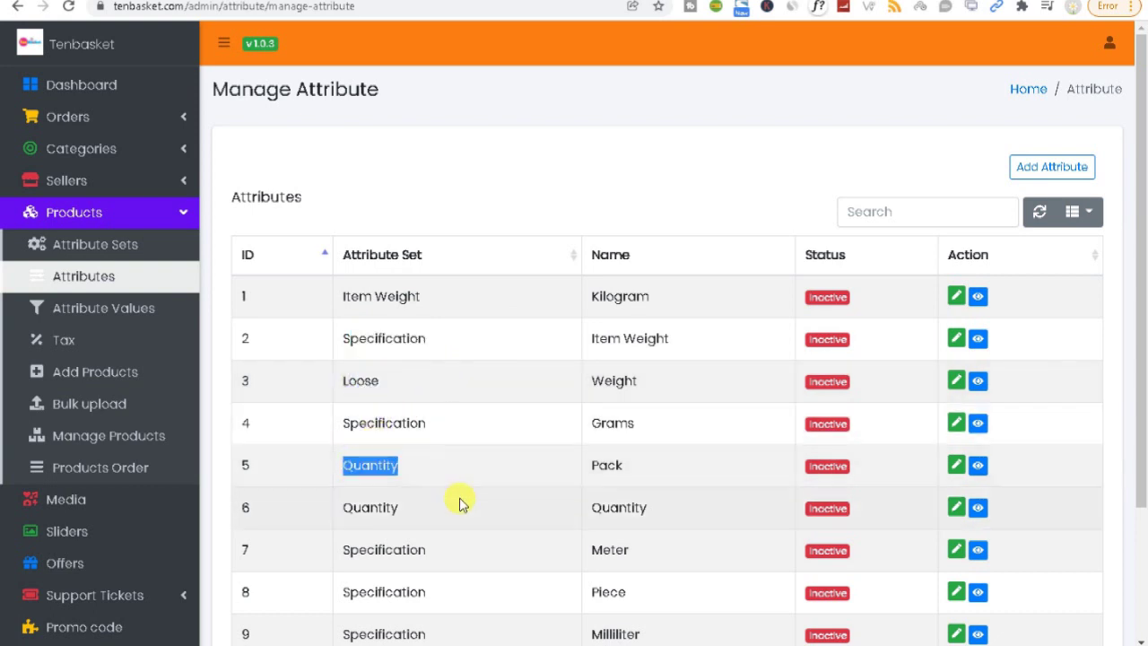
pyautogui.scroll(-2, 1143, 390)
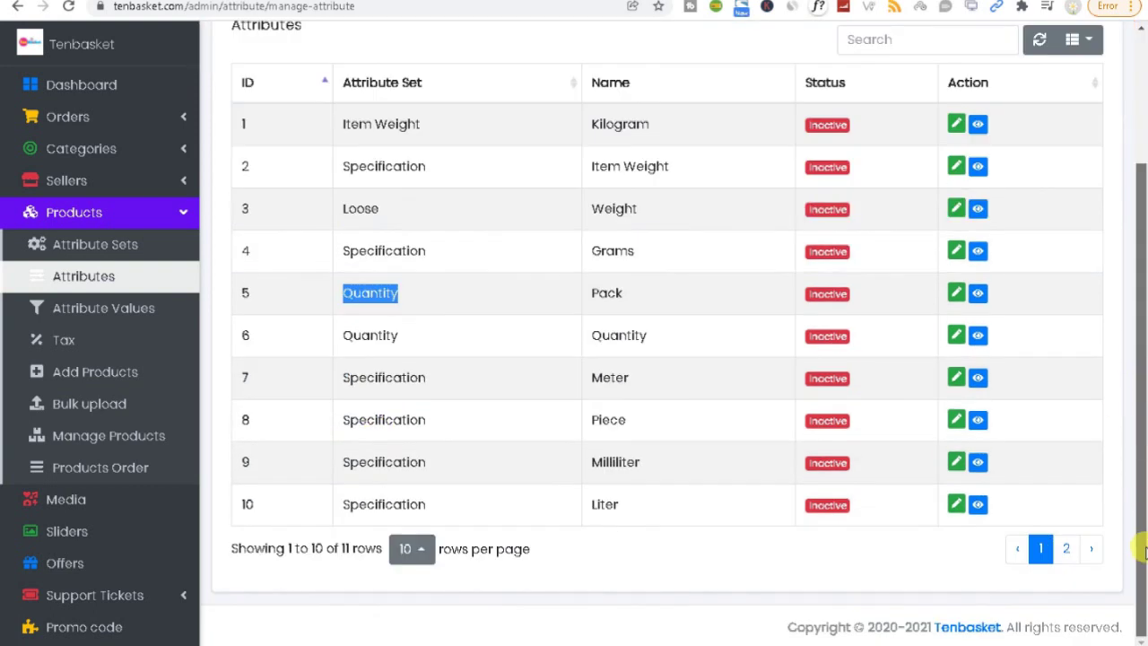
pyautogui.scroll(2, 1138, 394)
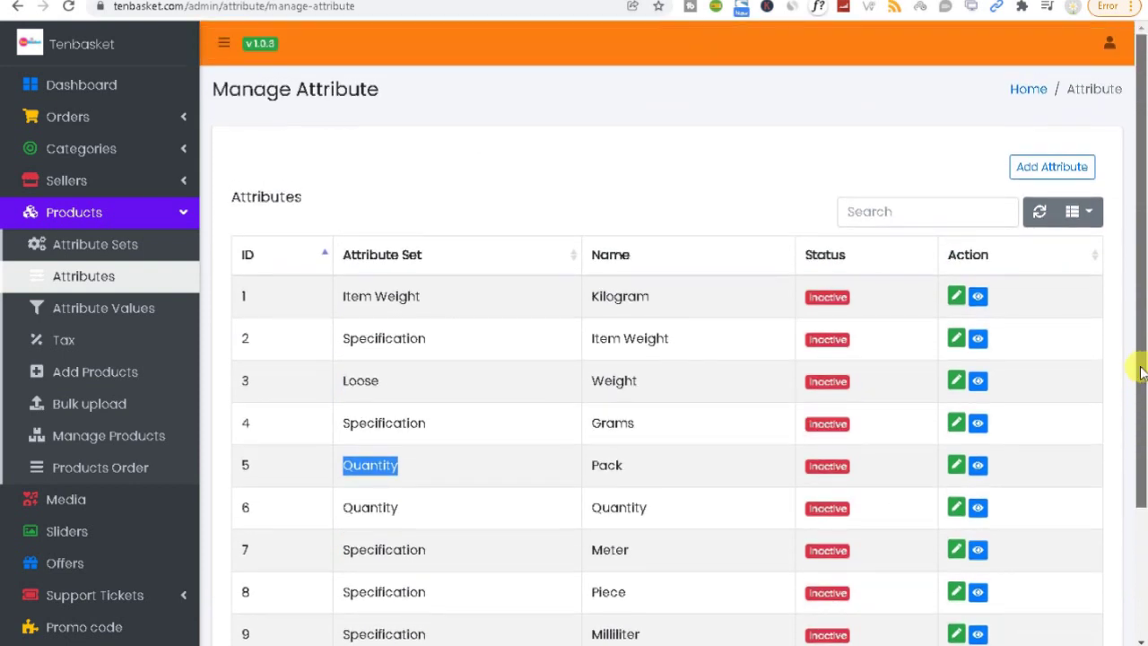
# Step: Highlight attribute names Kilogram, Grams, Pack and Piece, then open the Add Attribute form
pyautogui.moveTo(341, 298); pyautogui.dragTo(421, 297)
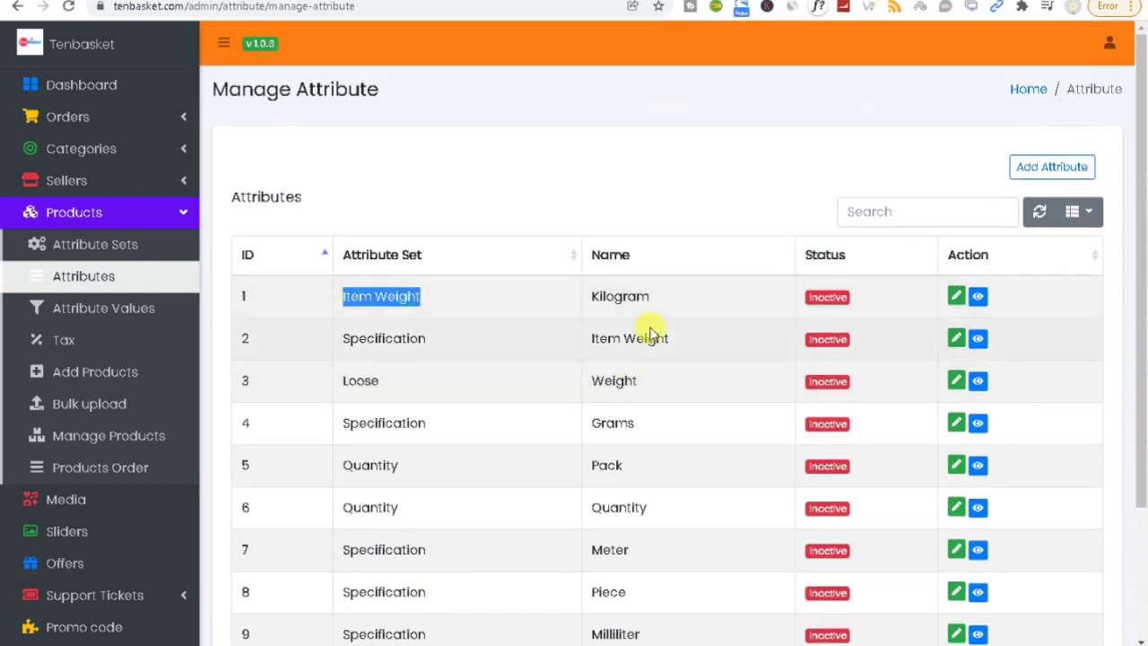
pyautogui.moveTo(590, 294); pyautogui.dragTo(649, 296)
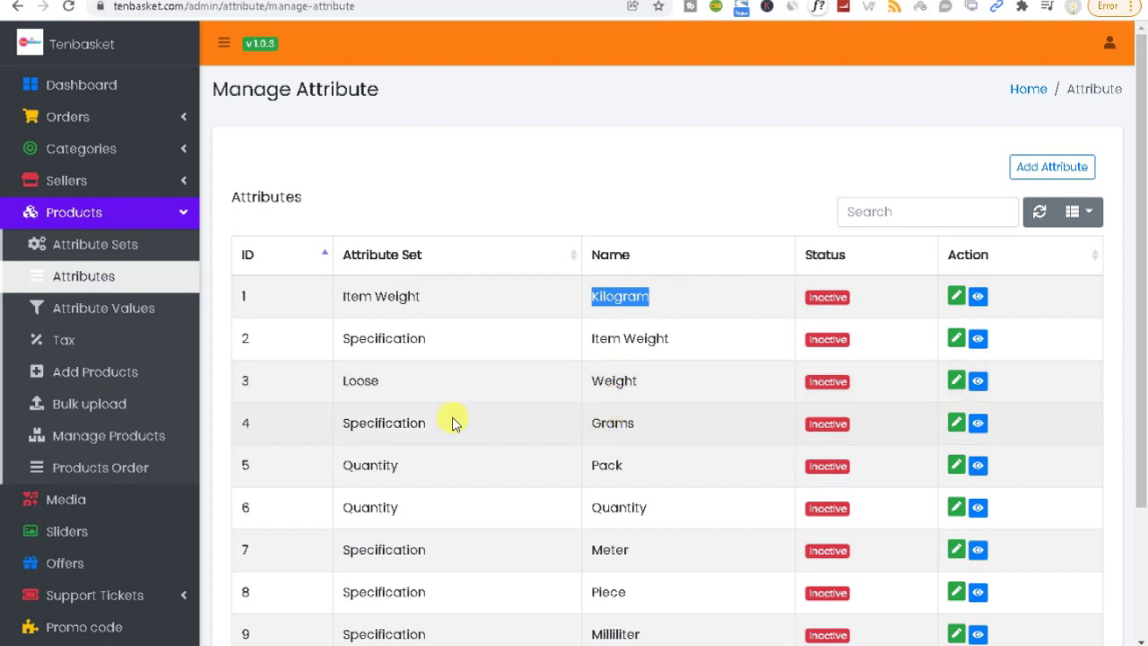
pyautogui.moveTo(365, 423); pyautogui.dragTo(622, 435)
pyautogui.click(617, 425)
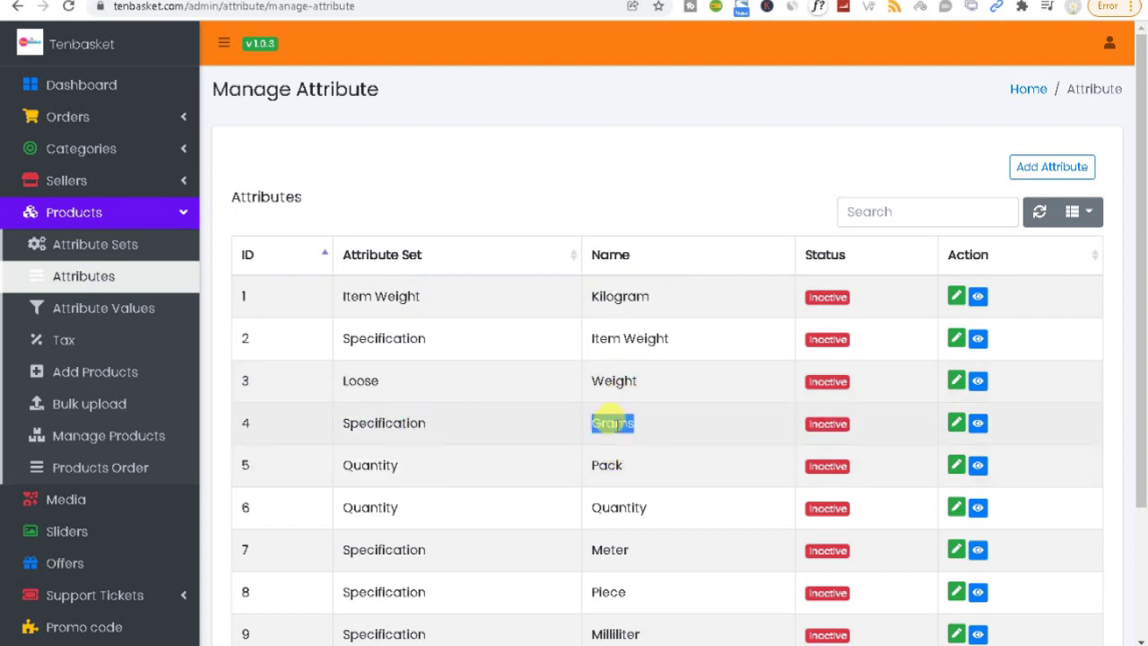
pyautogui.doubleClick(615, 425)
pyautogui.click(604, 466)
pyautogui.doubleClick(606, 467)
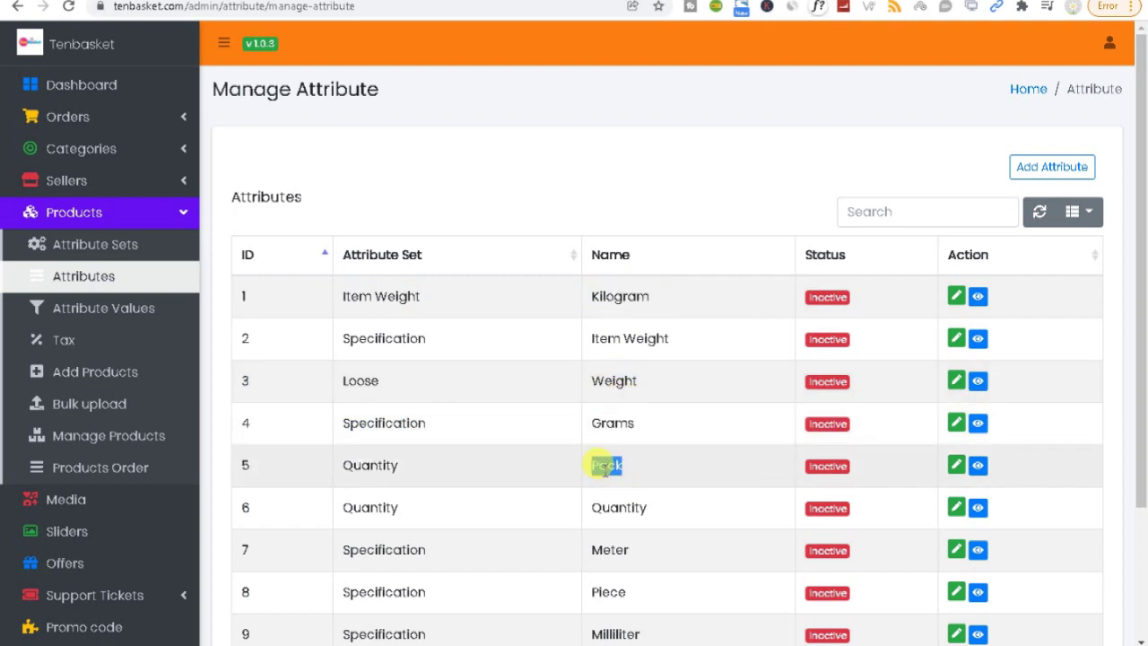
pyautogui.doubleClick(619, 508)
pyautogui.click(616, 547)
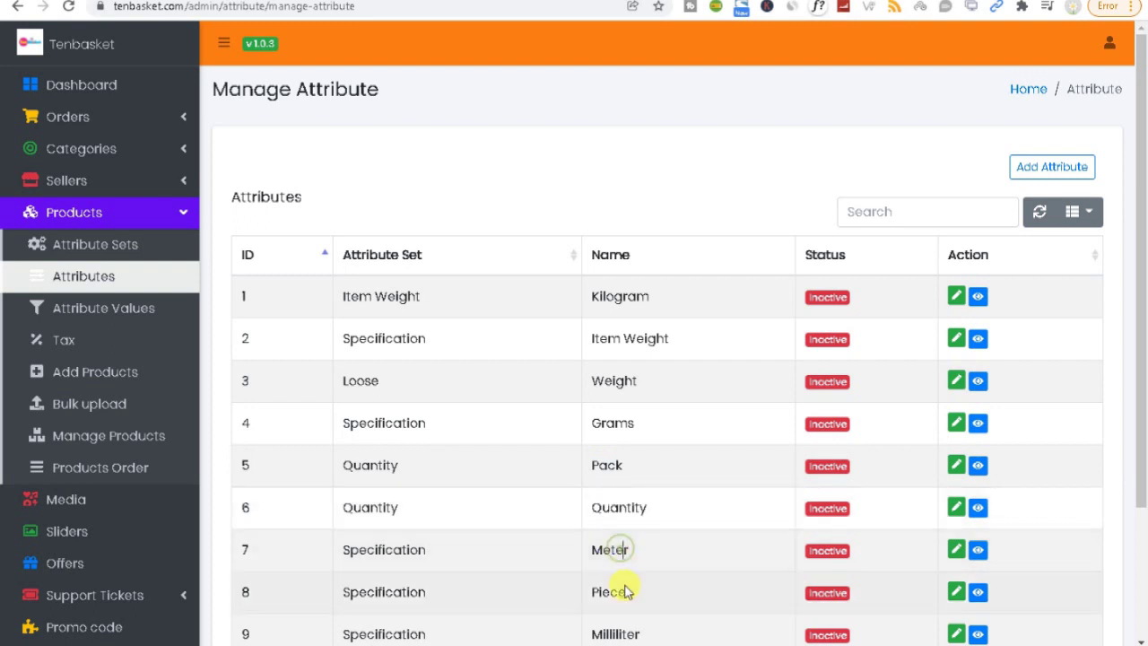
pyautogui.doubleClick(613, 590)
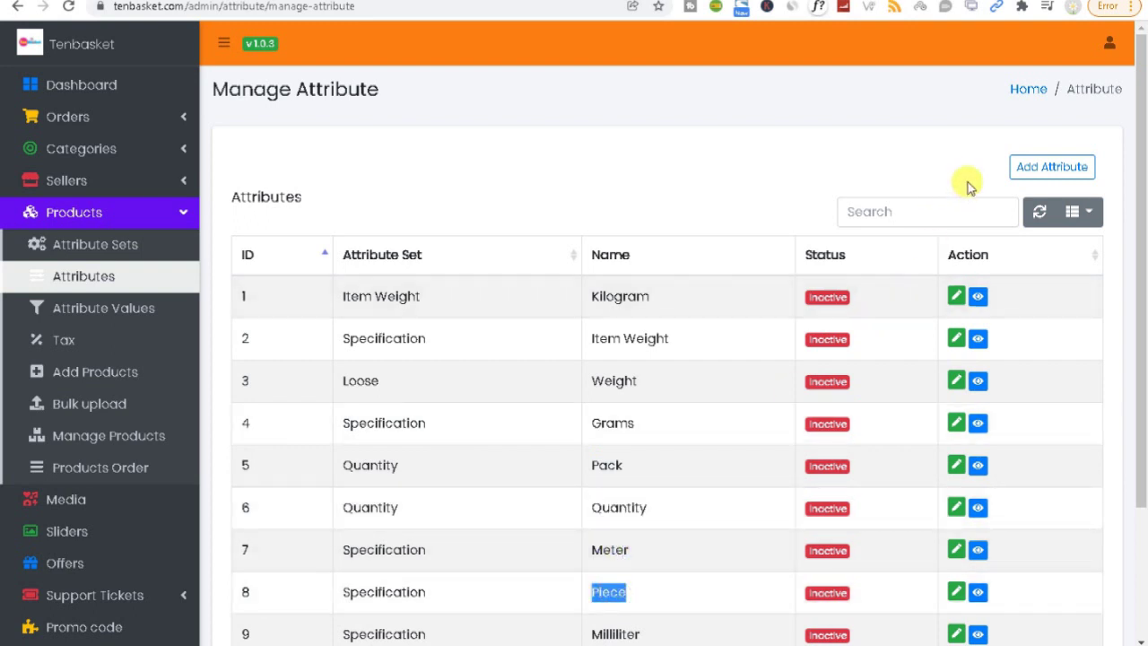
pyautogui.click(1026, 170)
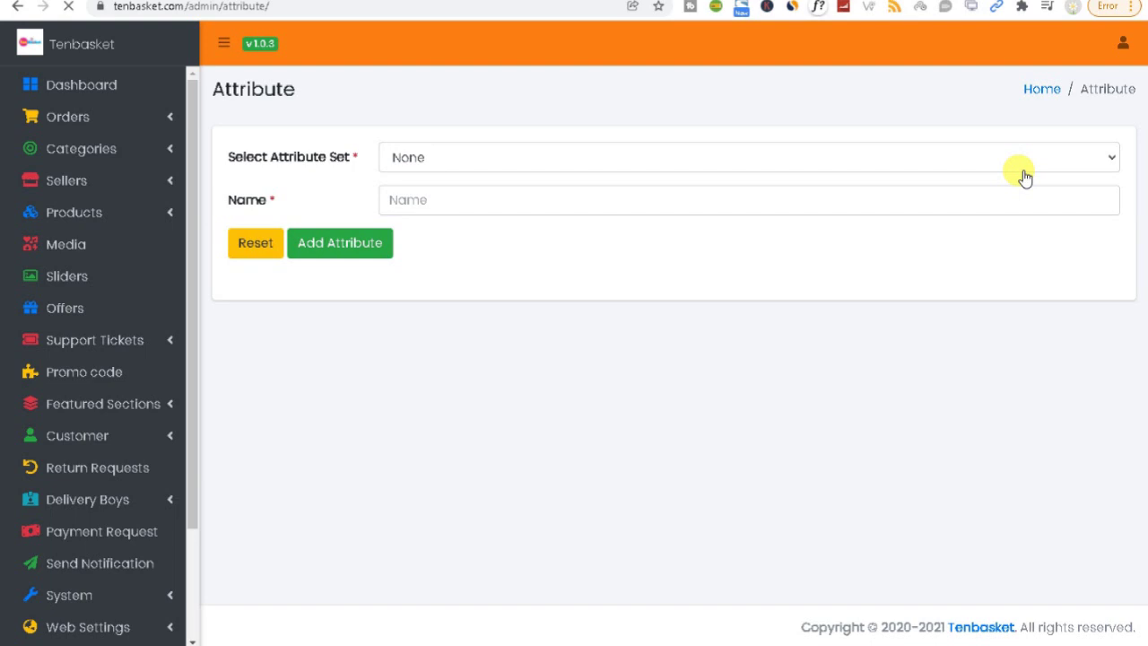
# Step: Open Products > Attribute Values, listing 1Kg, 2Kg, 5Kg and 50gm–300gm
pyautogui.click(160, 218)
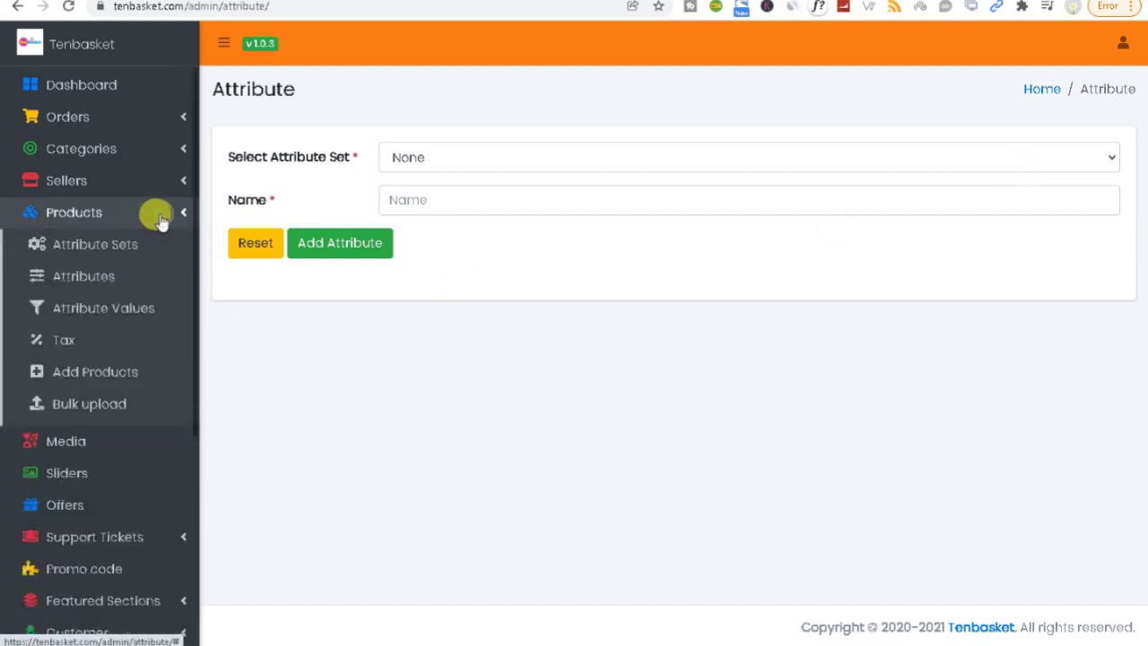
pyautogui.click(130, 314)
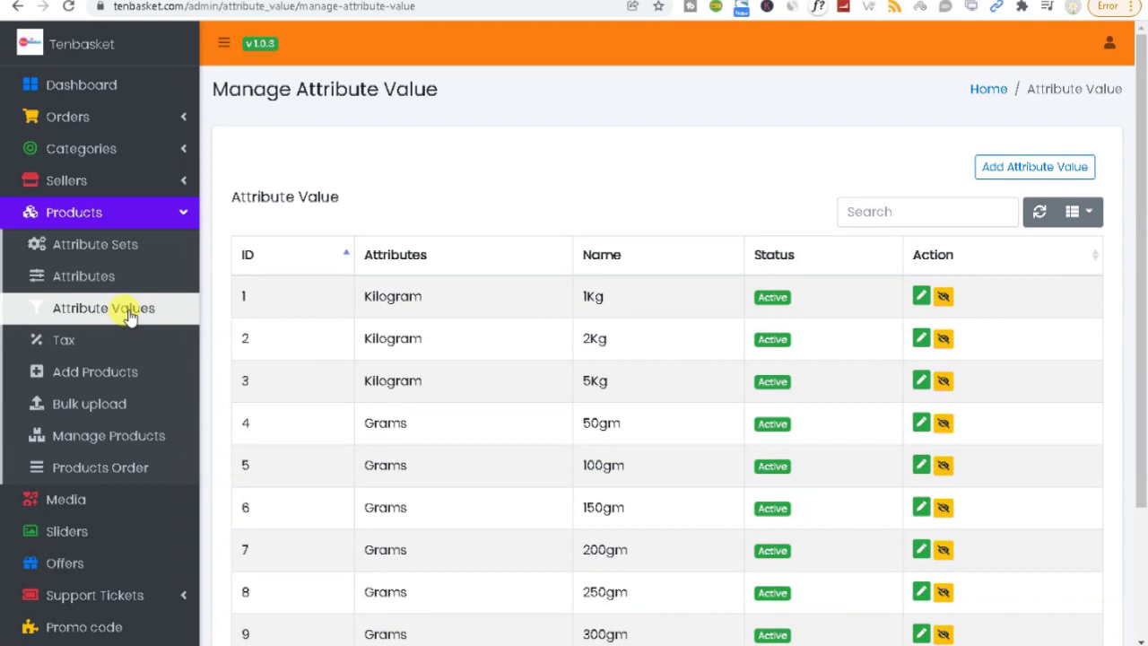
pyautogui.click(111, 282)
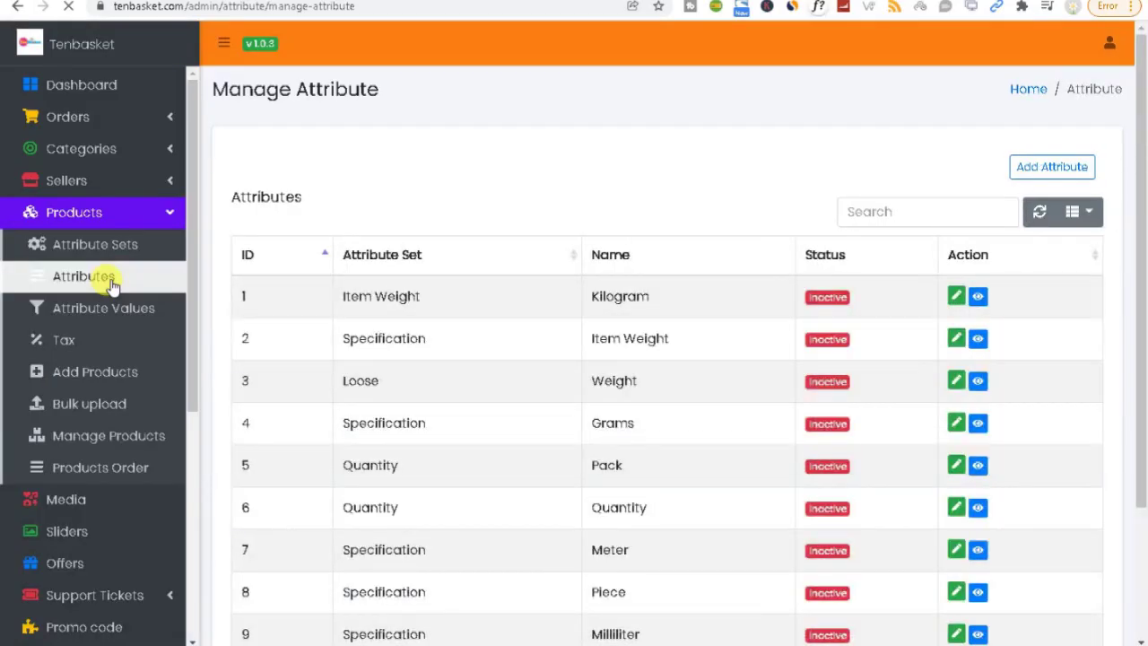
pyautogui.click(94, 260)
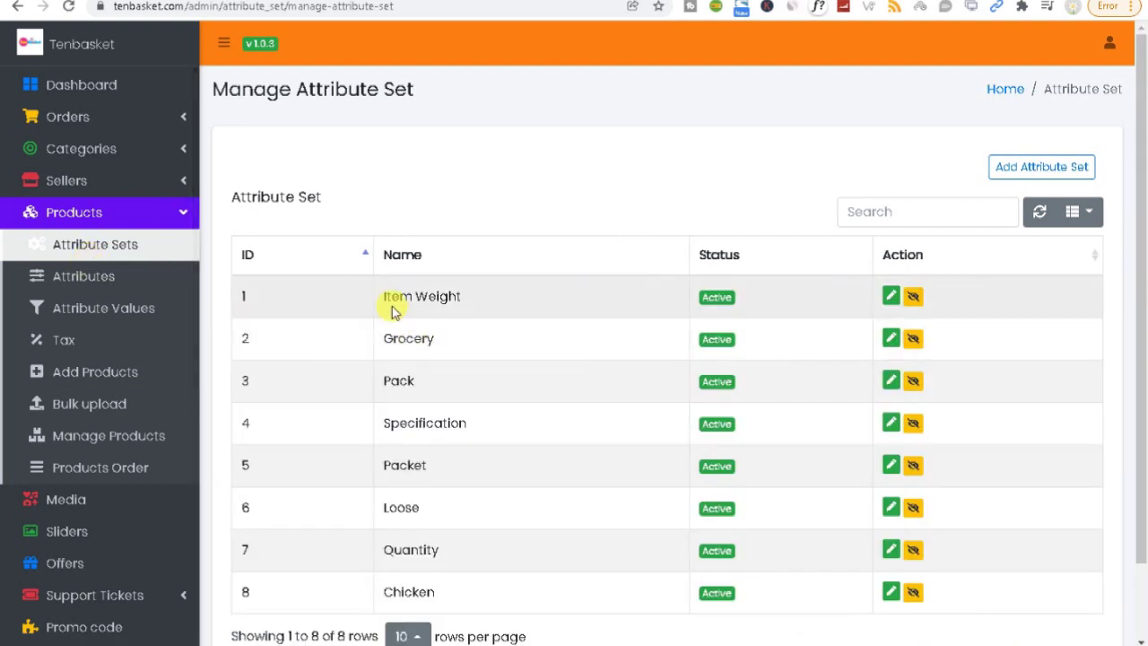
pyautogui.moveTo(383, 296); pyautogui.dragTo(504, 294)
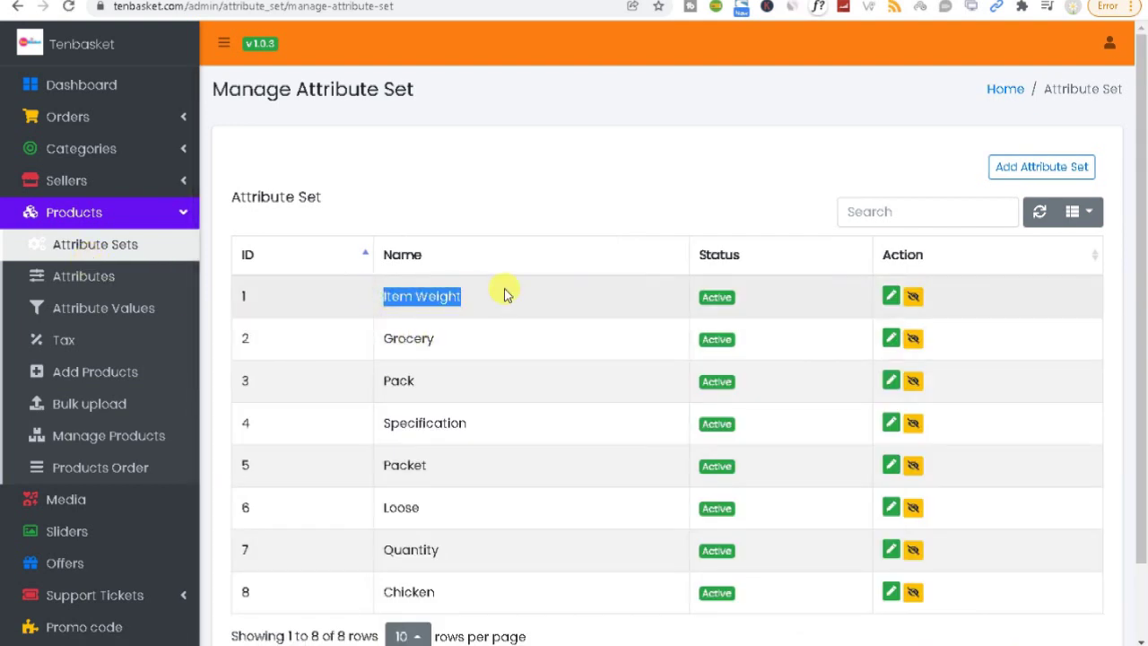
pyautogui.click(130, 282)
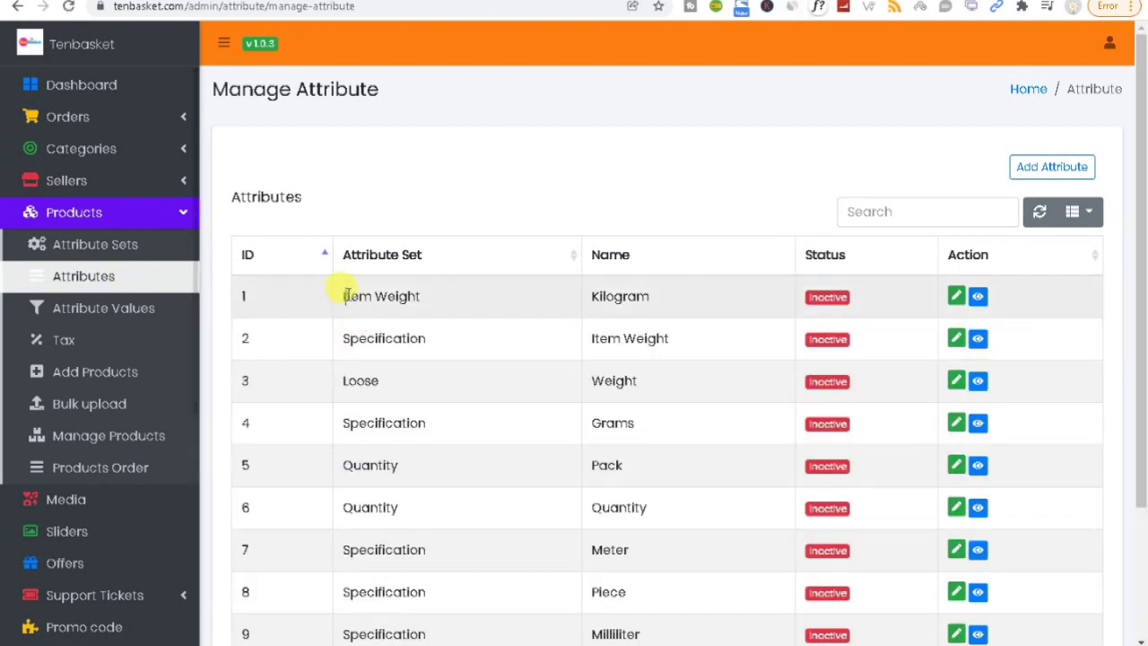
pyautogui.moveTo(344, 296); pyautogui.dragTo(452, 302)
pyautogui.doubleClick(616, 296)
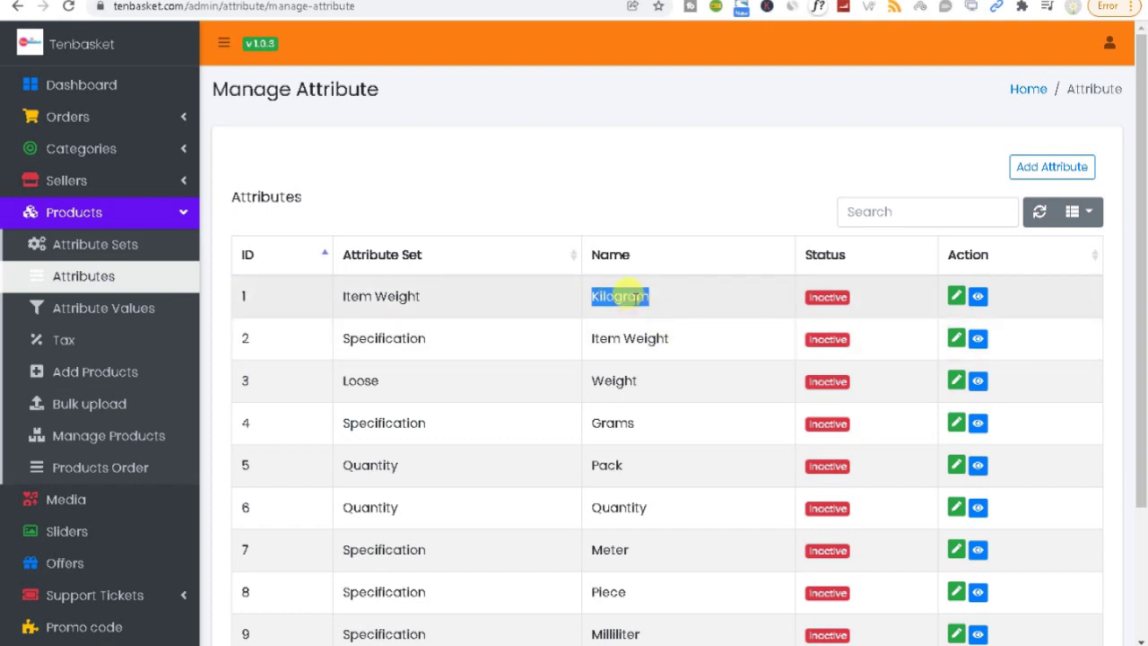
pyautogui.click(105, 309)
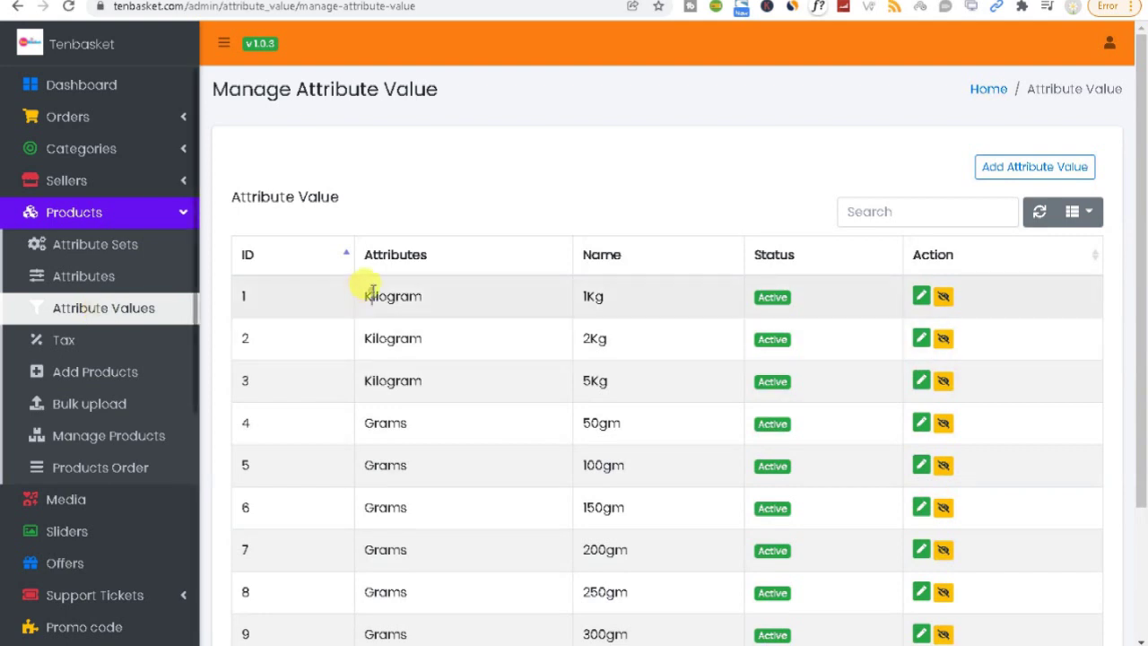
# Step: Highlight Kilogram and Grams in the attribute value table, then open the empty Manage Taxes page
pyautogui.moveTo(370, 296); pyautogui.dragTo(433, 298)
pyautogui.click(614, 297)
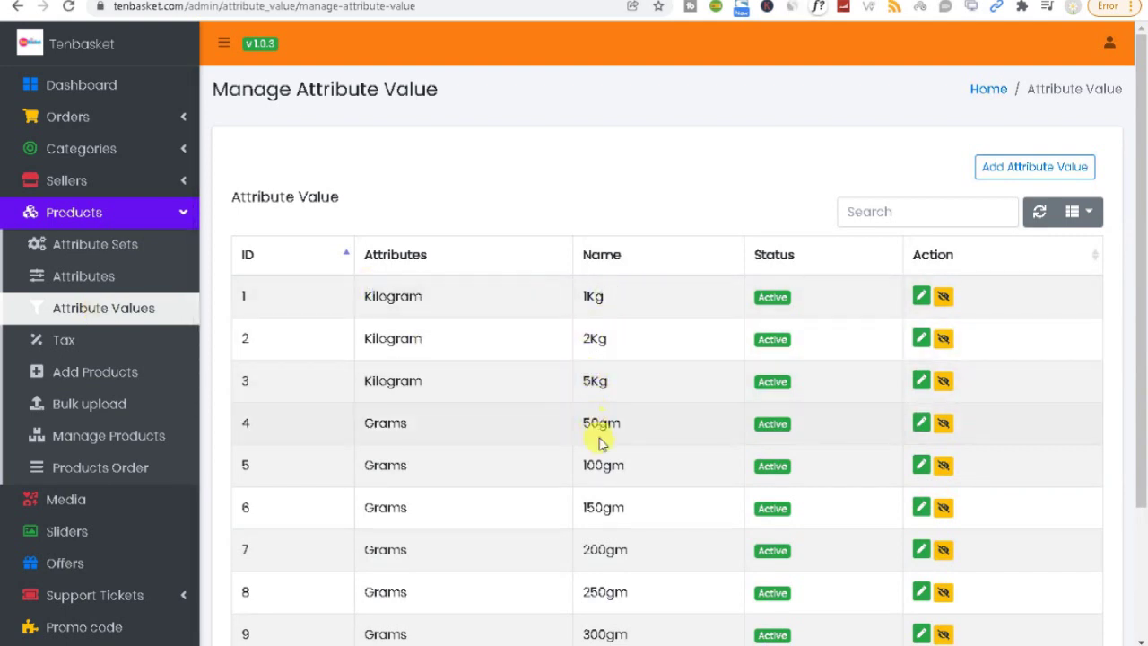
pyautogui.doubleClick(380, 422)
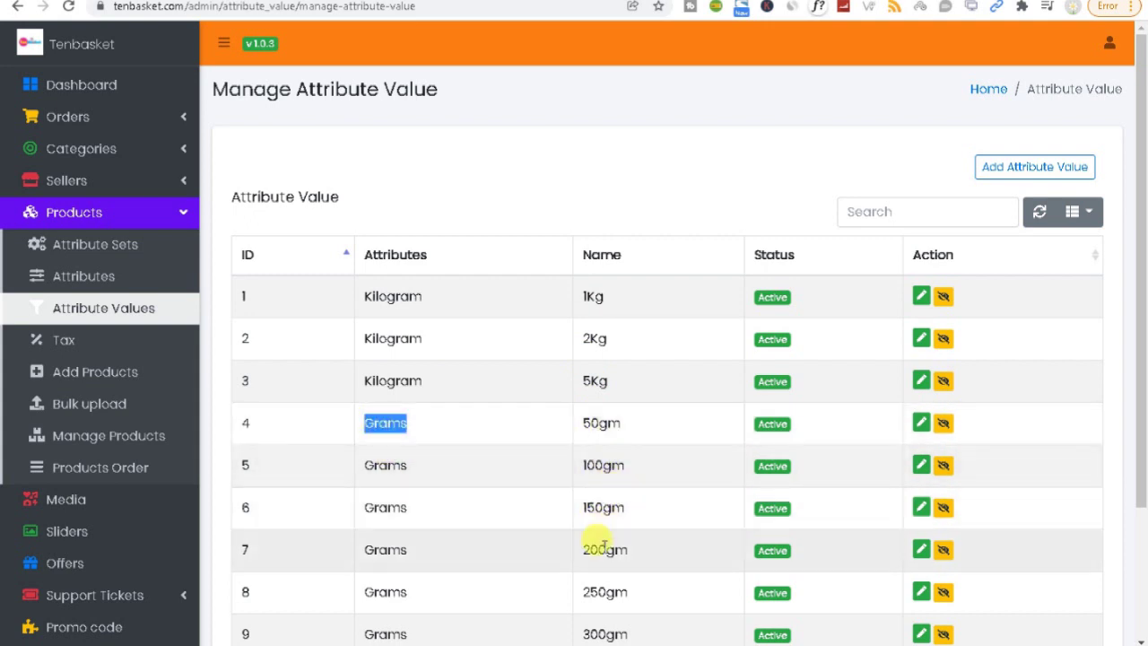
pyautogui.scroll(-2, 1131, 358)
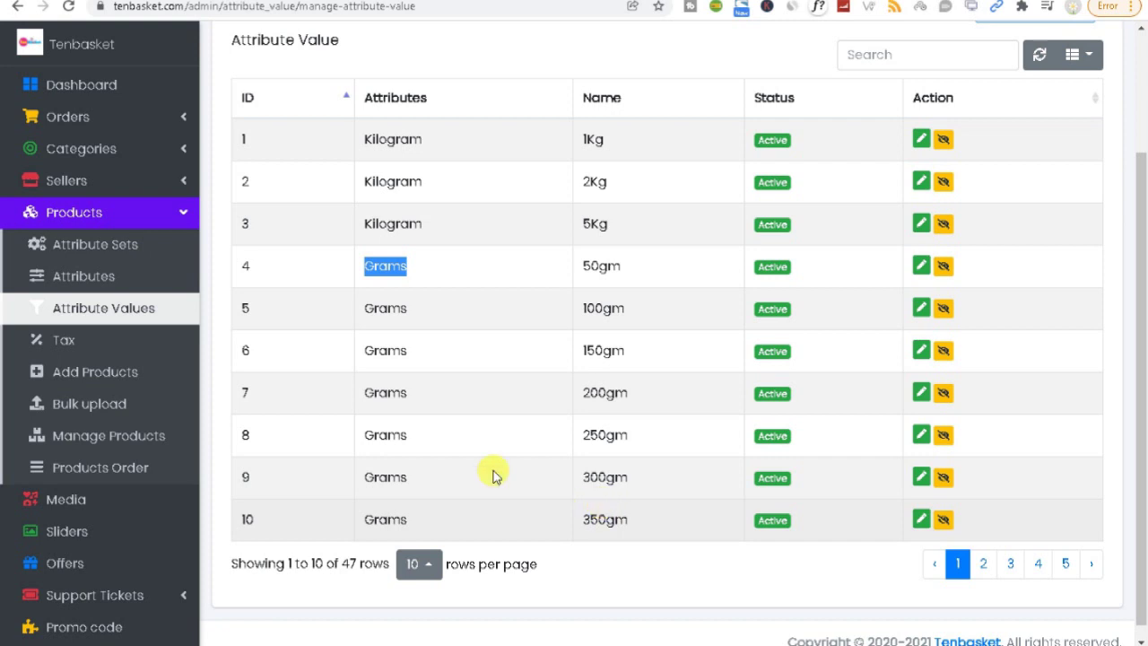
pyautogui.click(103, 340)
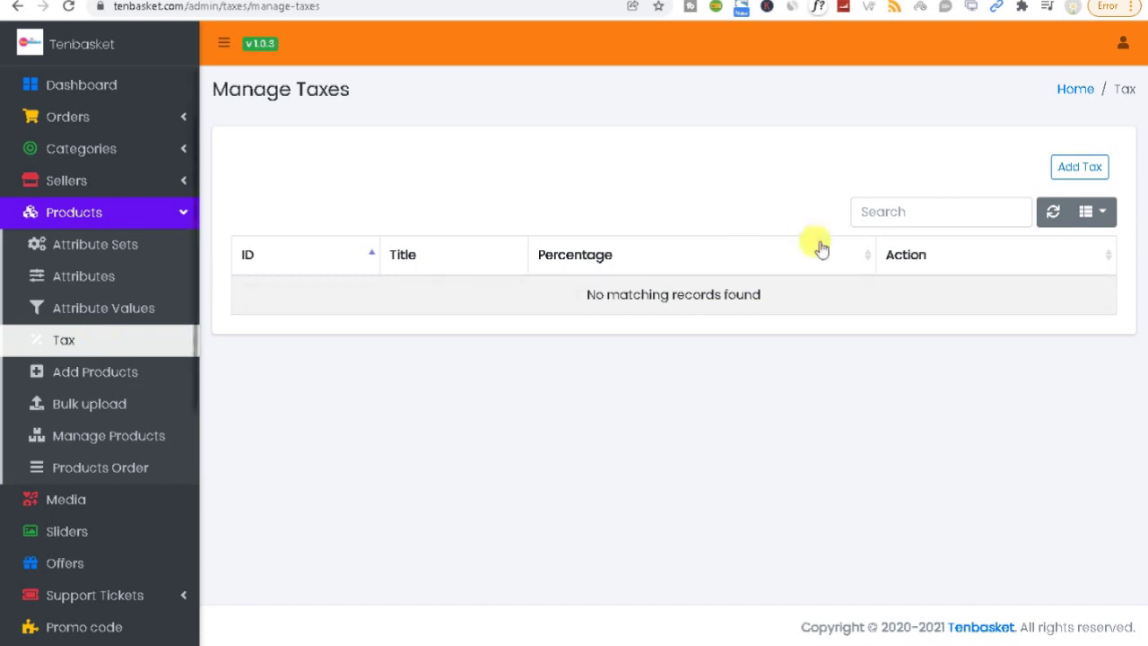
# Step: Open Add Tax to inspect its Title and Percentage fields, then open the blank Add Product form
pyautogui.click(1076, 171)
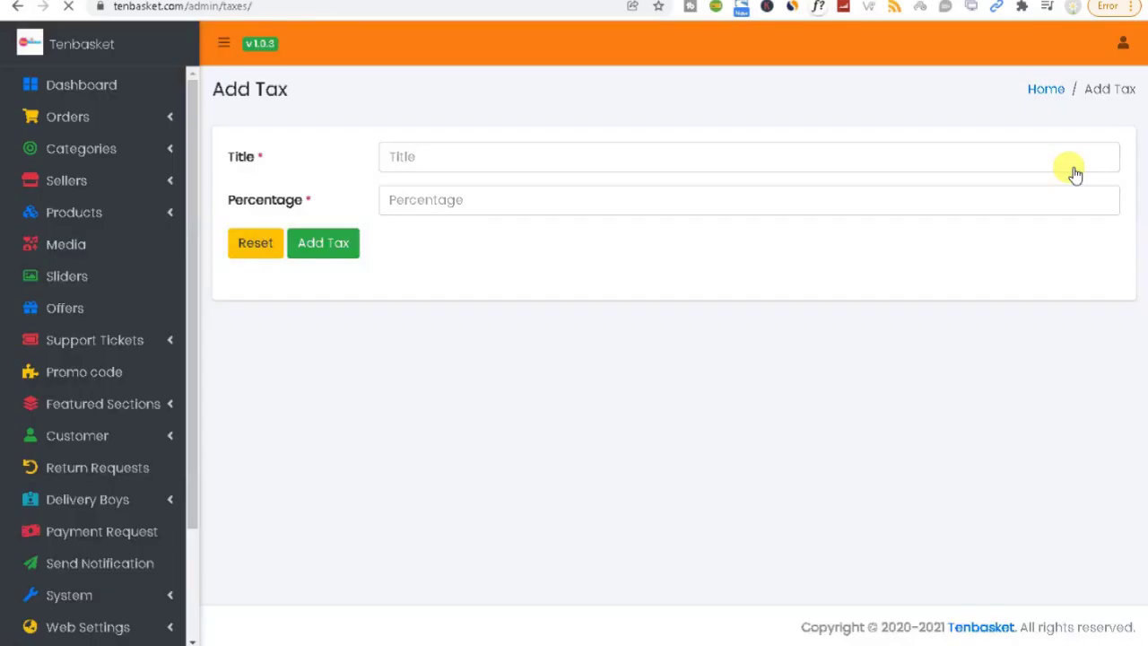
pyautogui.click(399, 194)
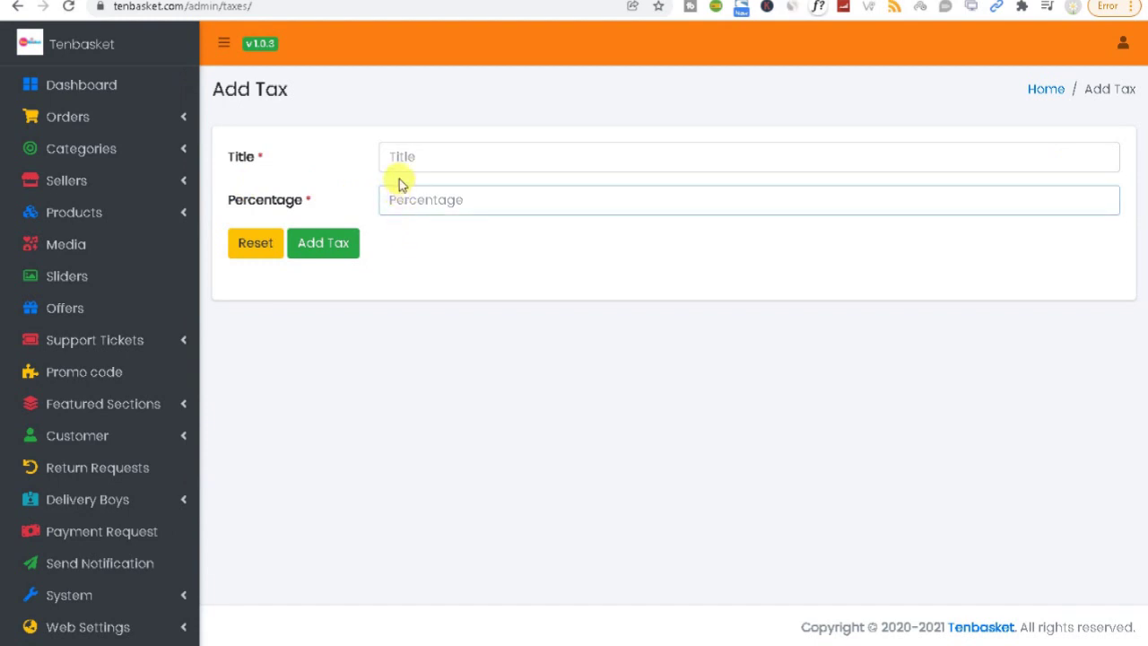
pyautogui.click(400, 159)
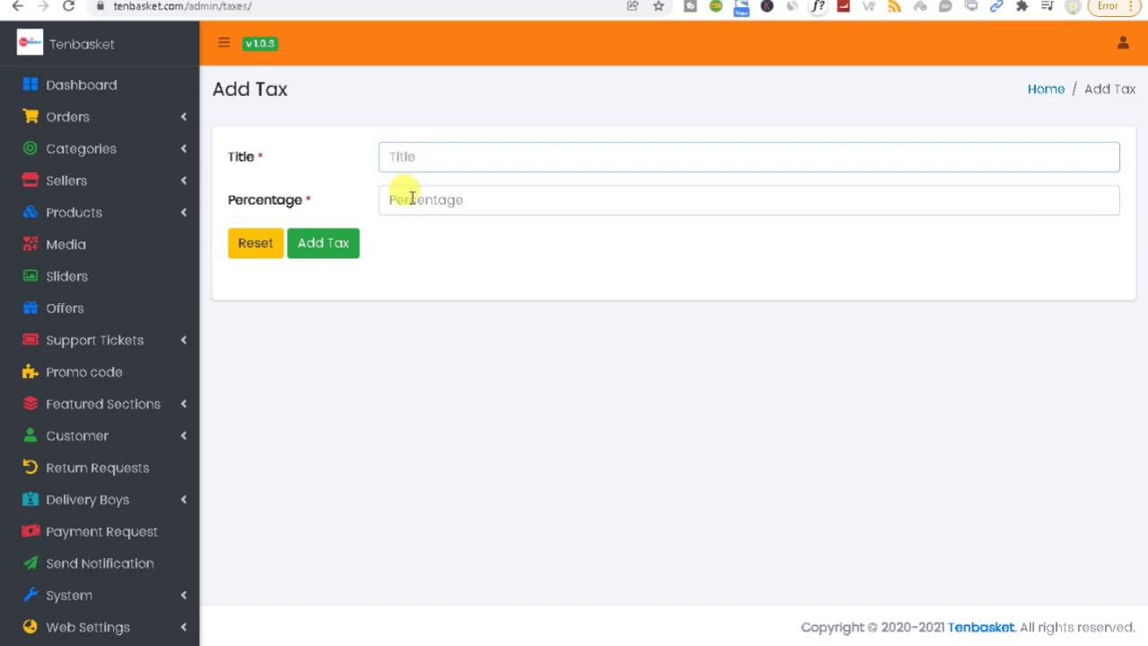
pyautogui.click(397, 198)
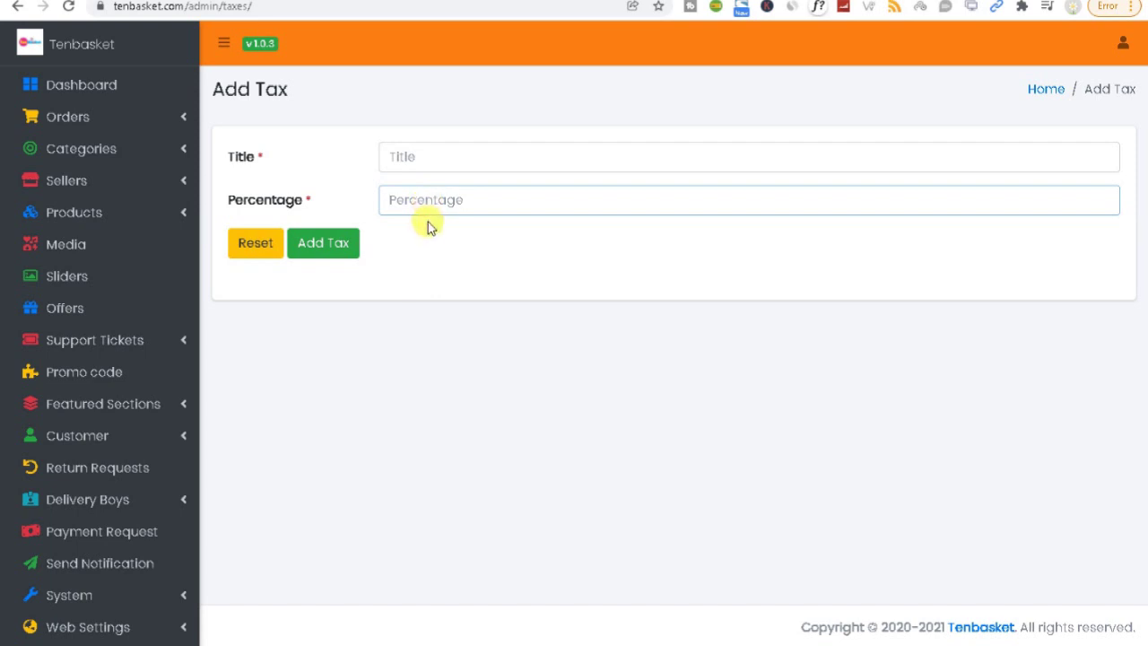
pyautogui.click(174, 213)
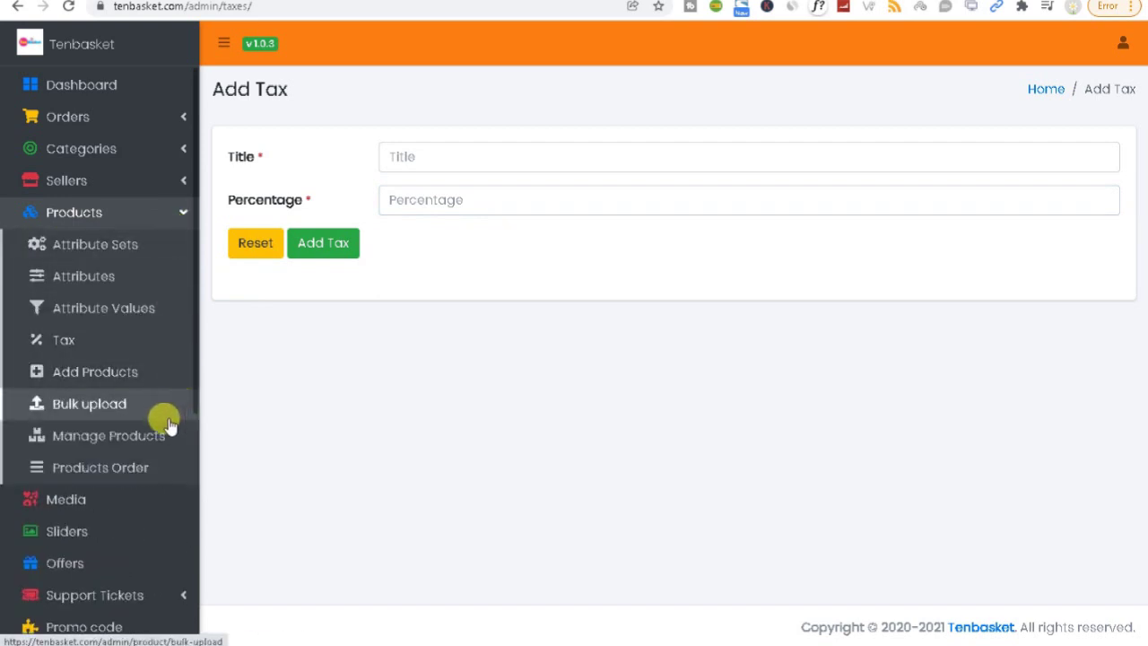
pyautogui.click(140, 384)
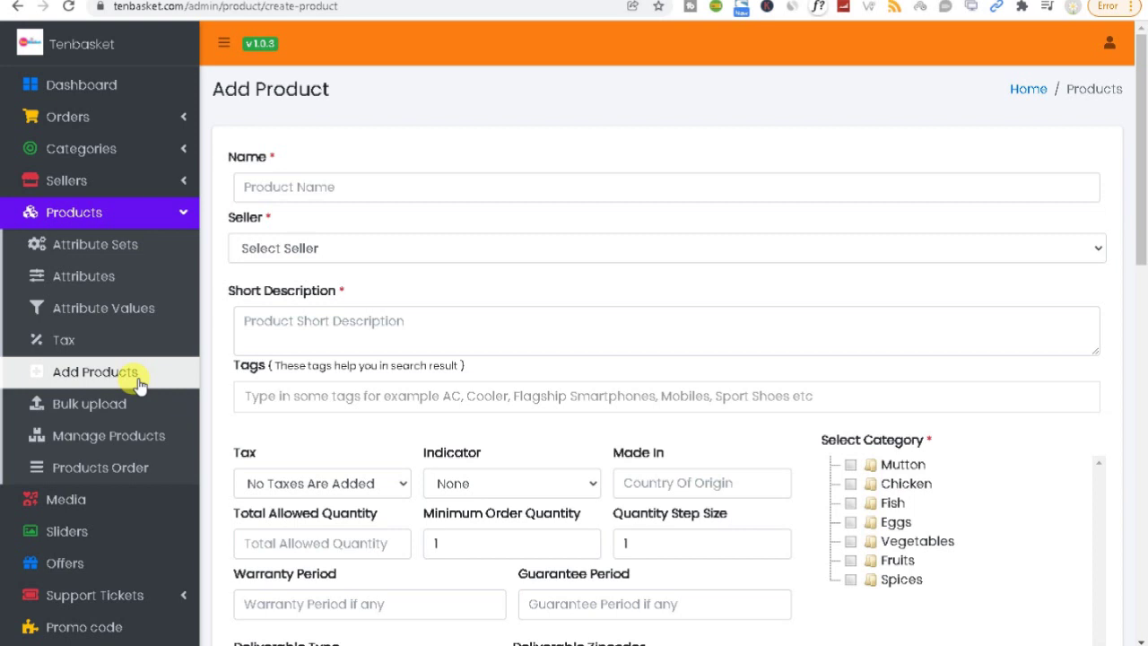
pyautogui.click(323, 186)
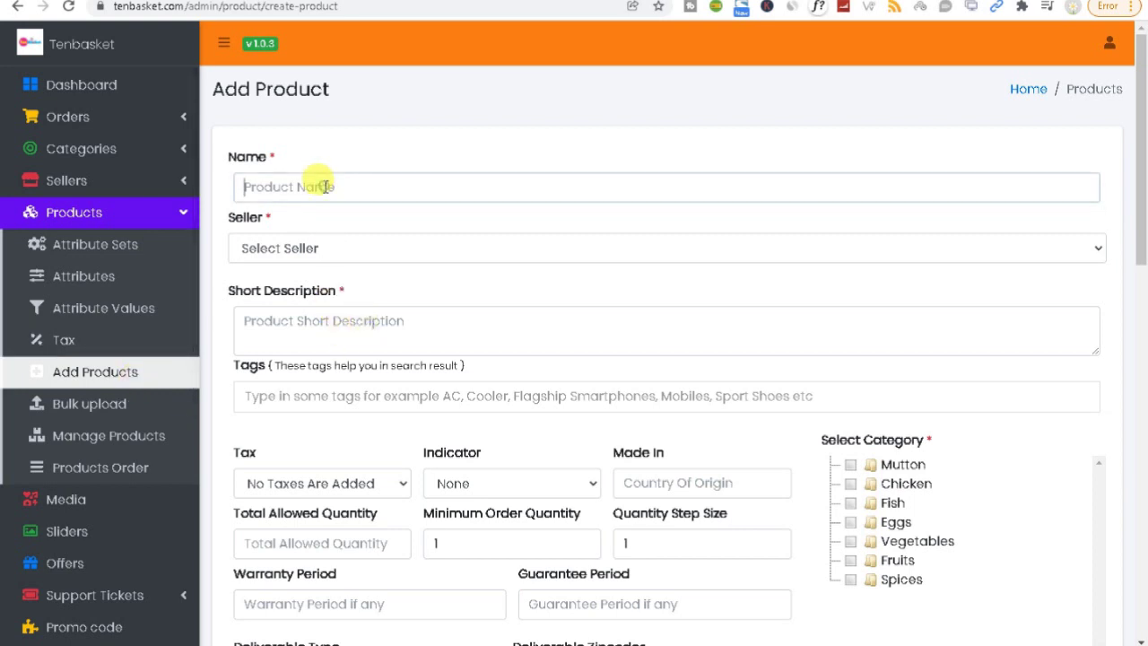
pyautogui.click(303, 251)
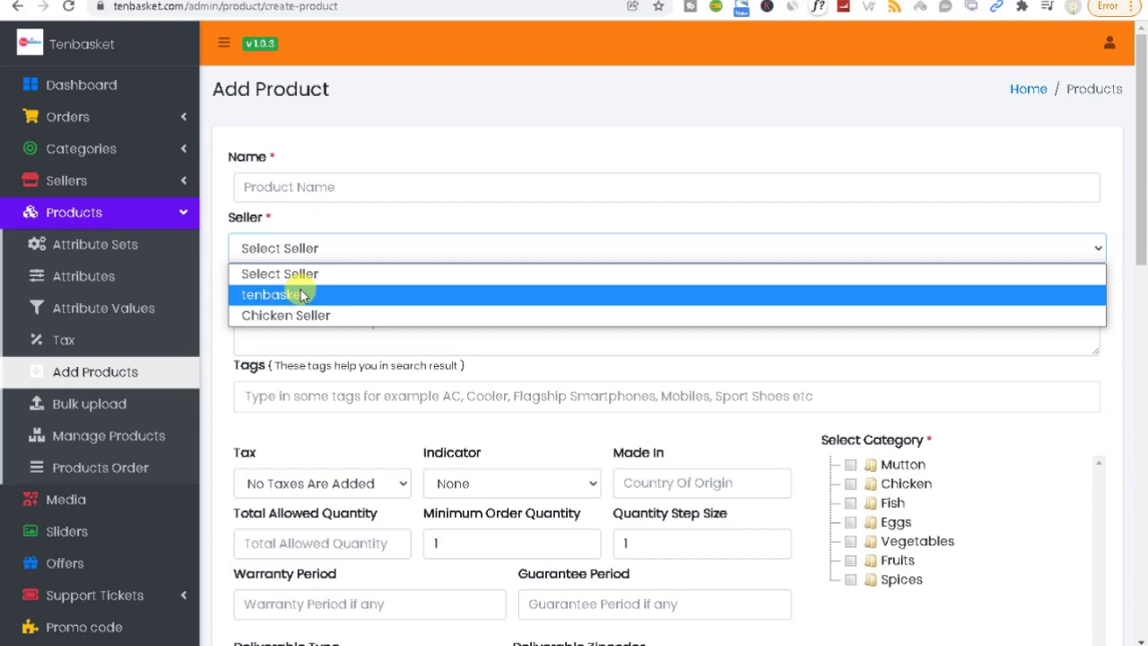
pyautogui.press('Up')
pyautogui.press('Escape')
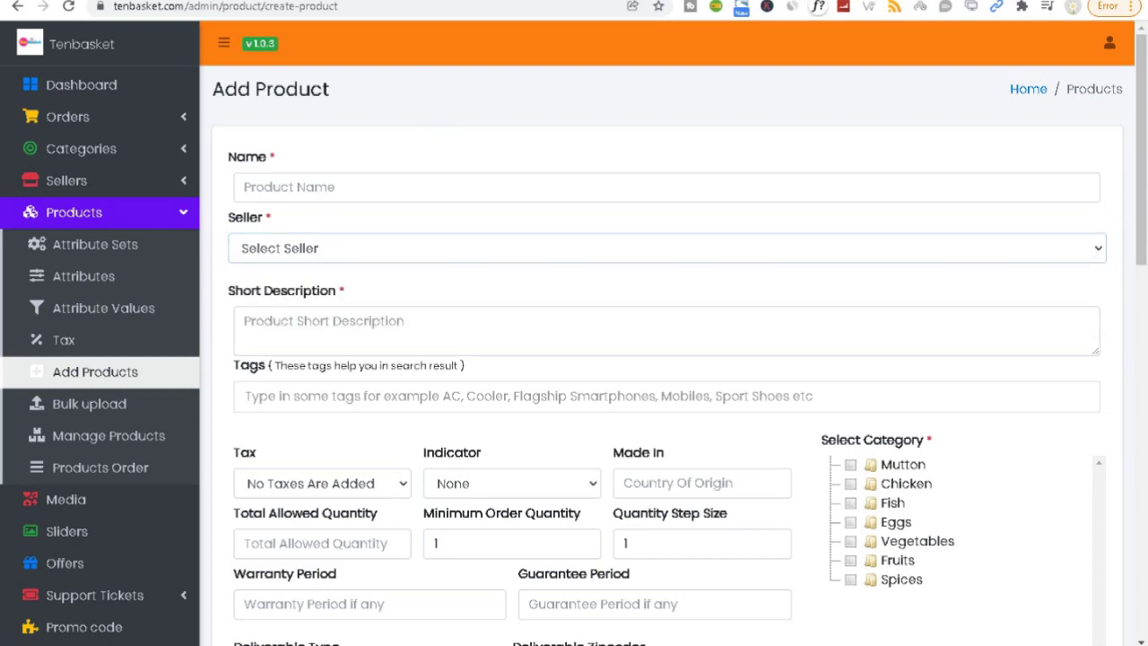
pyautogui.hotkey('ctrl', 't')
# Step: Load ezgroceria.com, switch the delivery location to Goregaon and browse more categories
pyautogui.write('e')
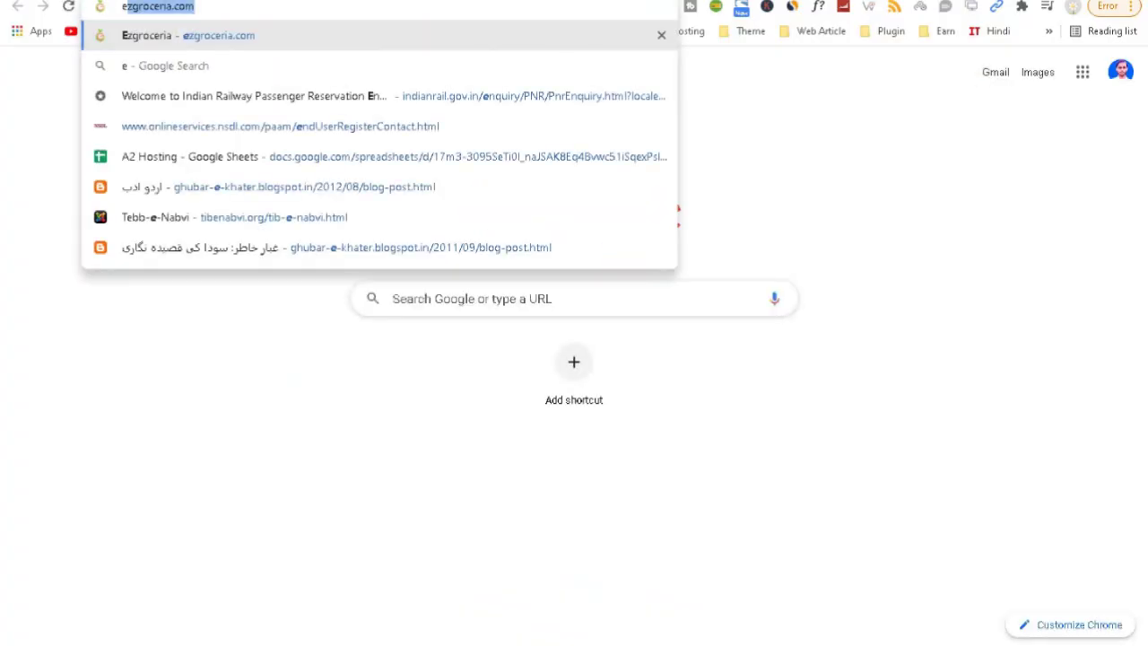
pyautogui.press('Return')
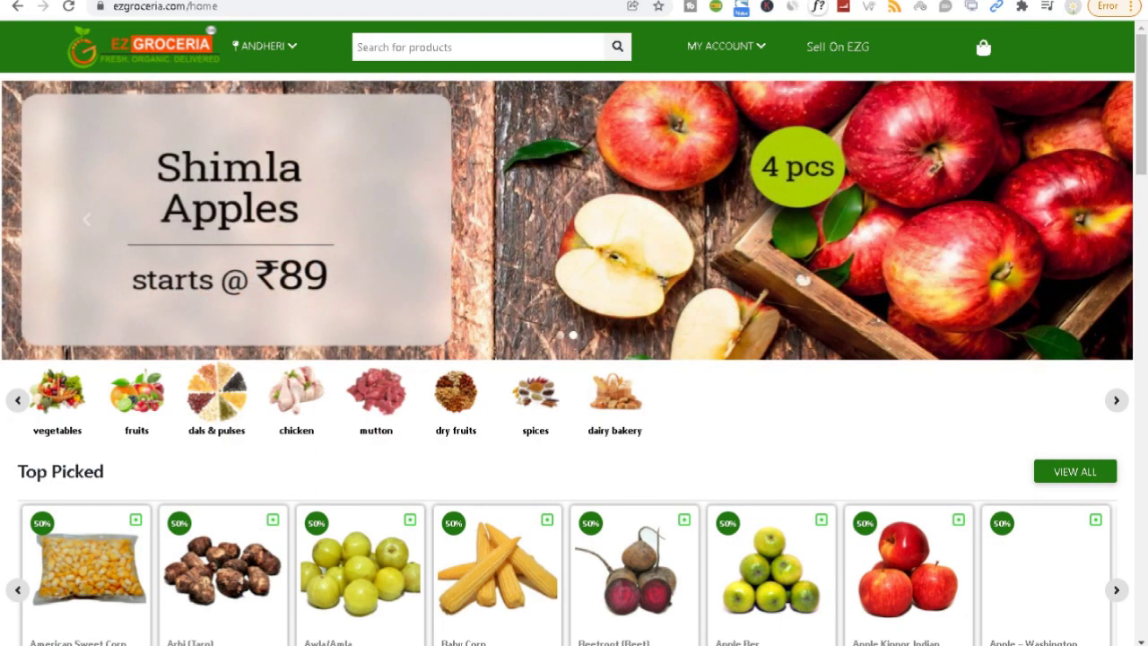
pyautogui.moveTo(1141, 103); pyautogui.dragTo(1143, 135)
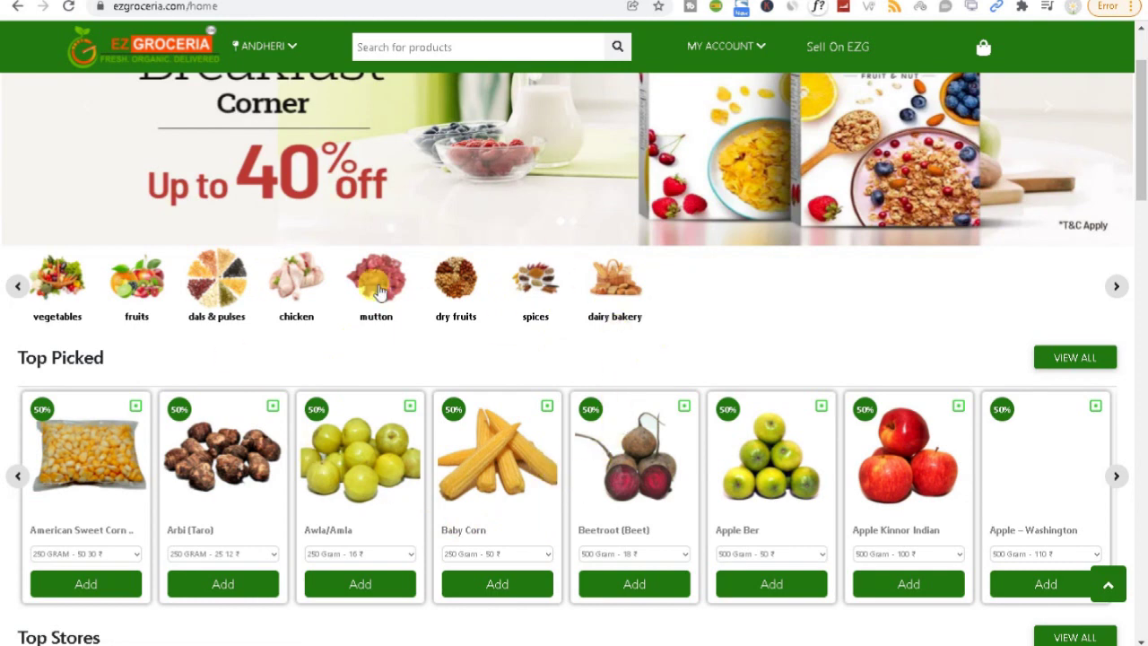
pyautogui.click(280, 48)
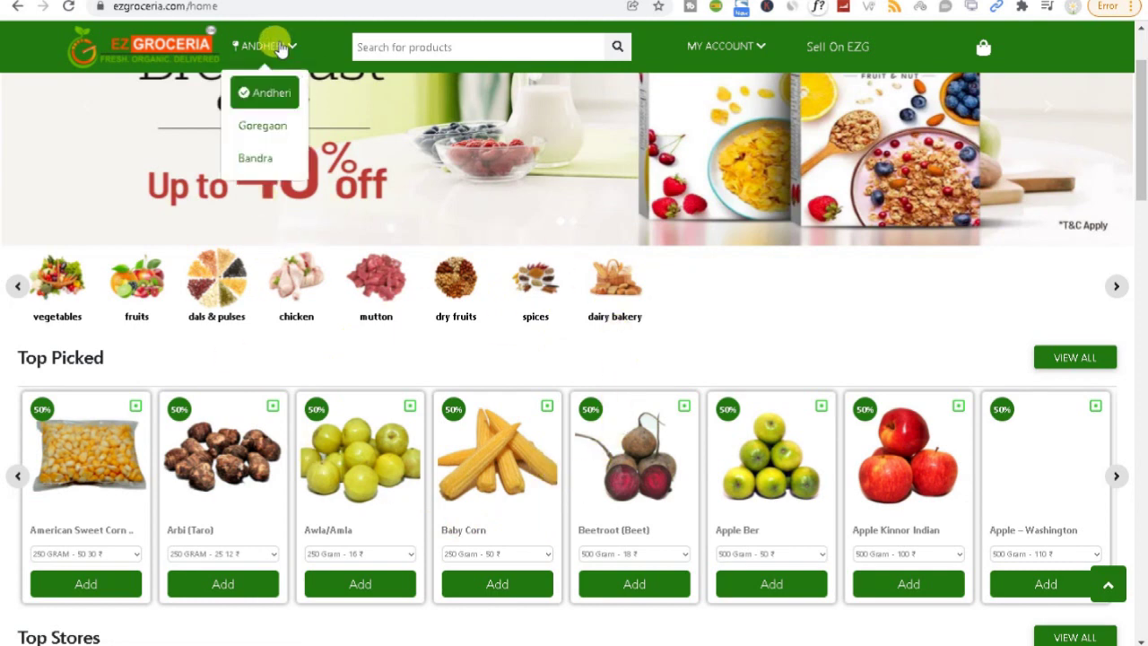
pyautogui.click(260, 126)
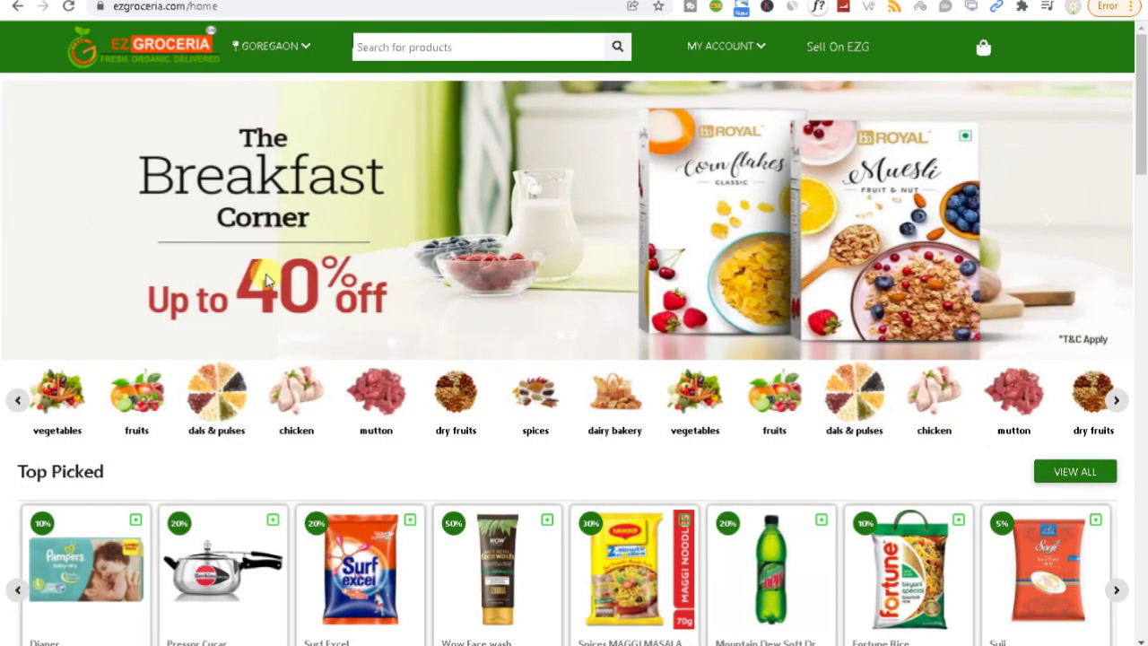
pyautogui.click(1114, 408)
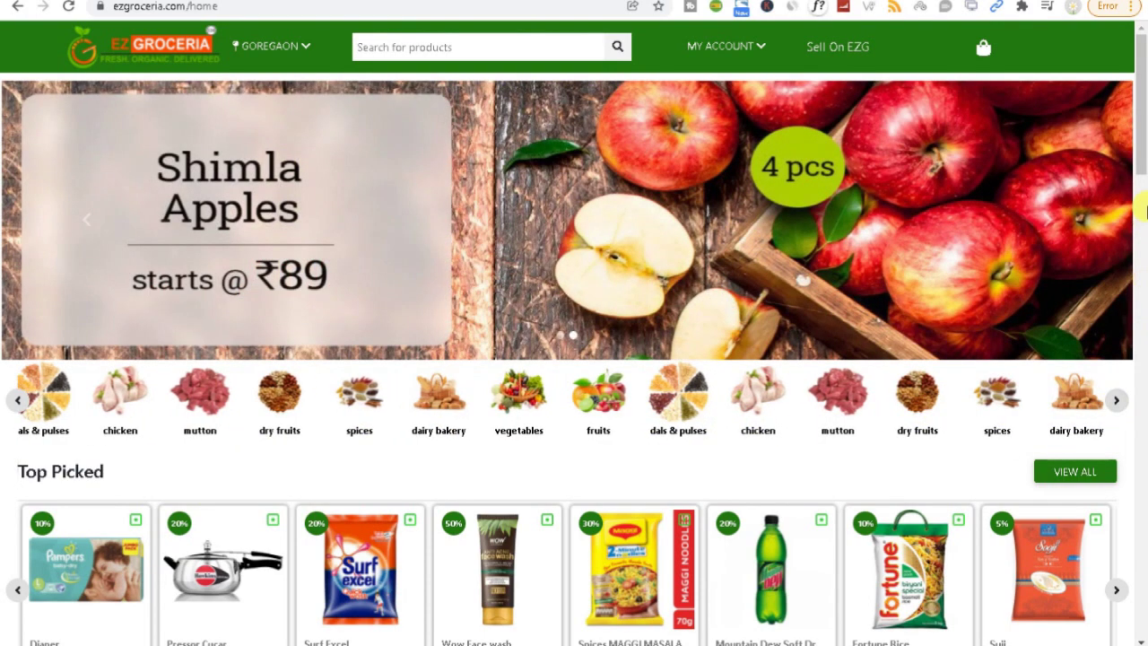
pyautogui.scroll(-3, 1137, 244)
pyautogui.scroll(-2, 1135, 251)
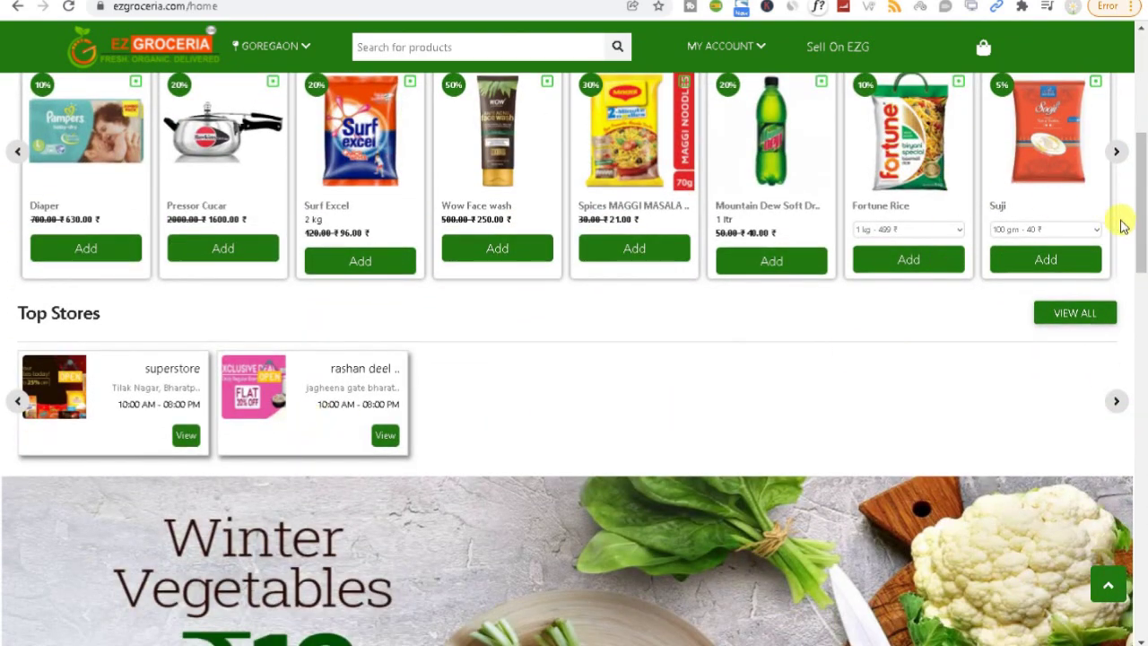
pyautogui.scroll(5, 1139, 243)
# Step: Switch the delivery location back to Andheri and browse more Top Stores
pyautogui.click(277, 46)
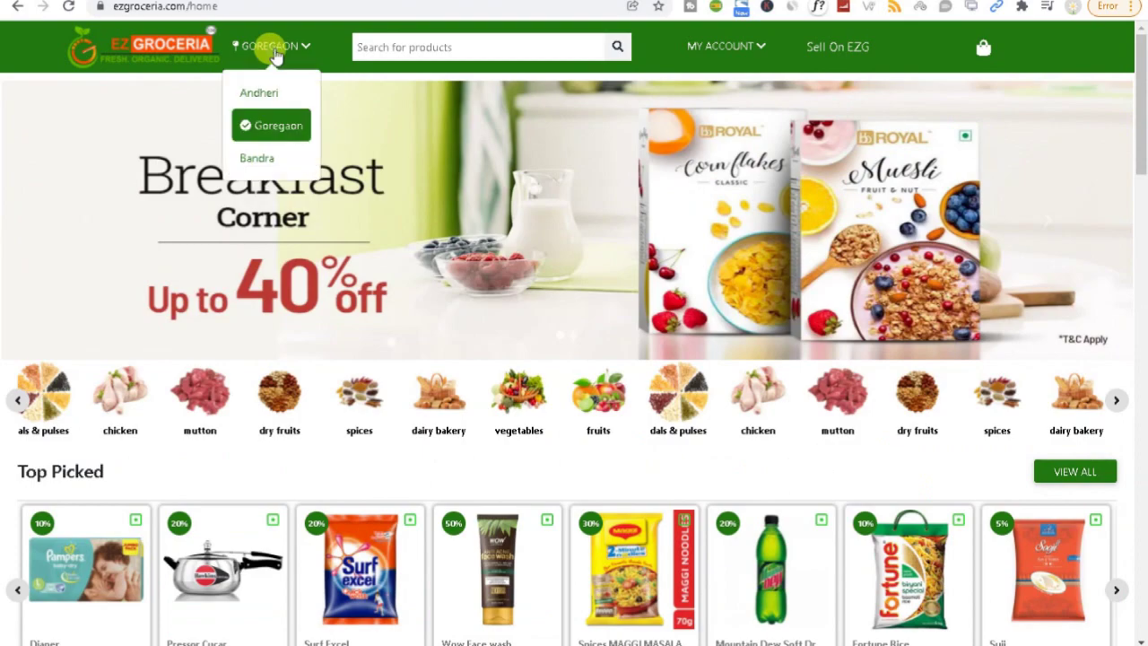
pyautogui.click(259, 94)
pyautogui.scroll(-3, 1142, 162)
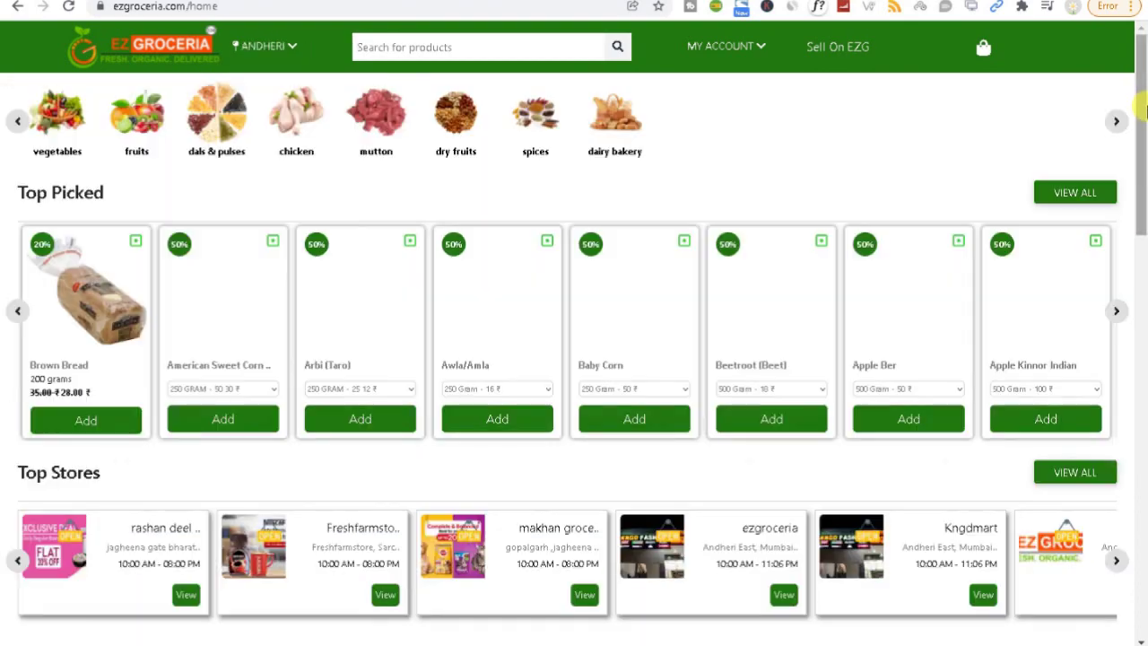
pyautogui.moveTo(1145, 186); pyautogui.dragTo(1134, 108)
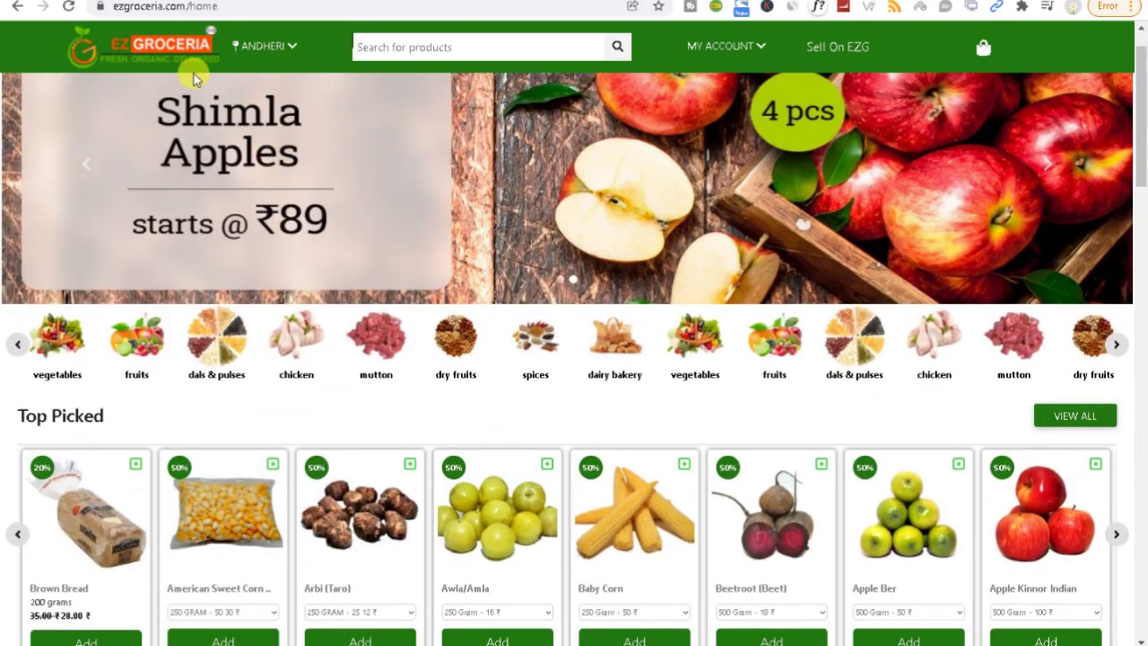
pyautogui.moveTo(1146, 157); pyautogui.dragTo(1127, 243)
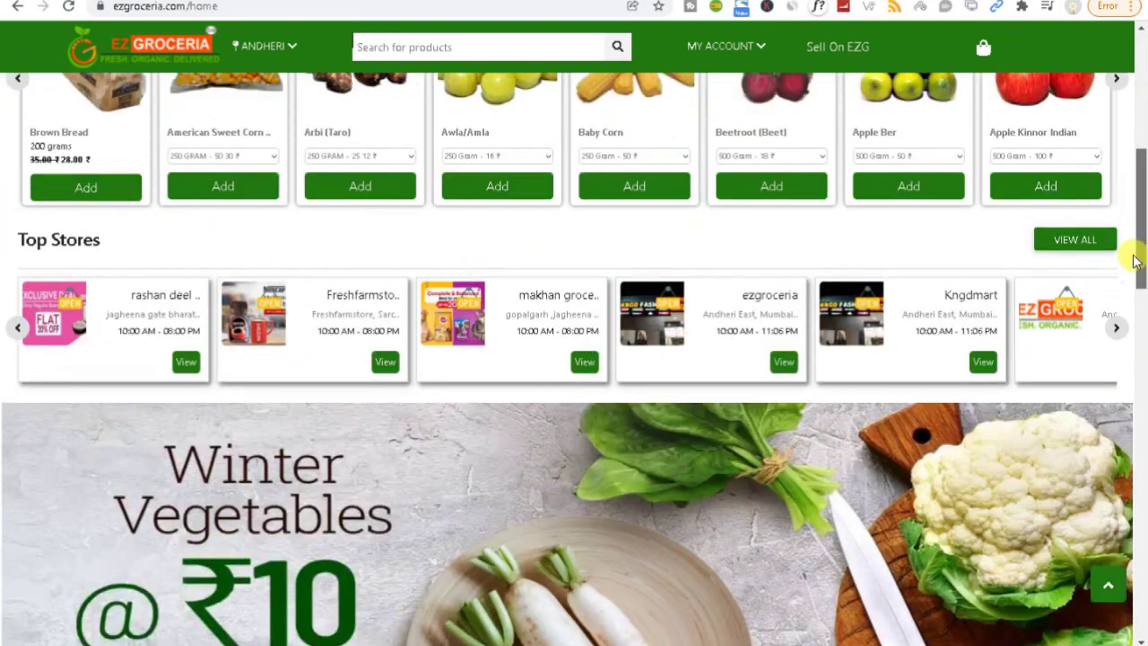
pyautogui.click(1115, 333)
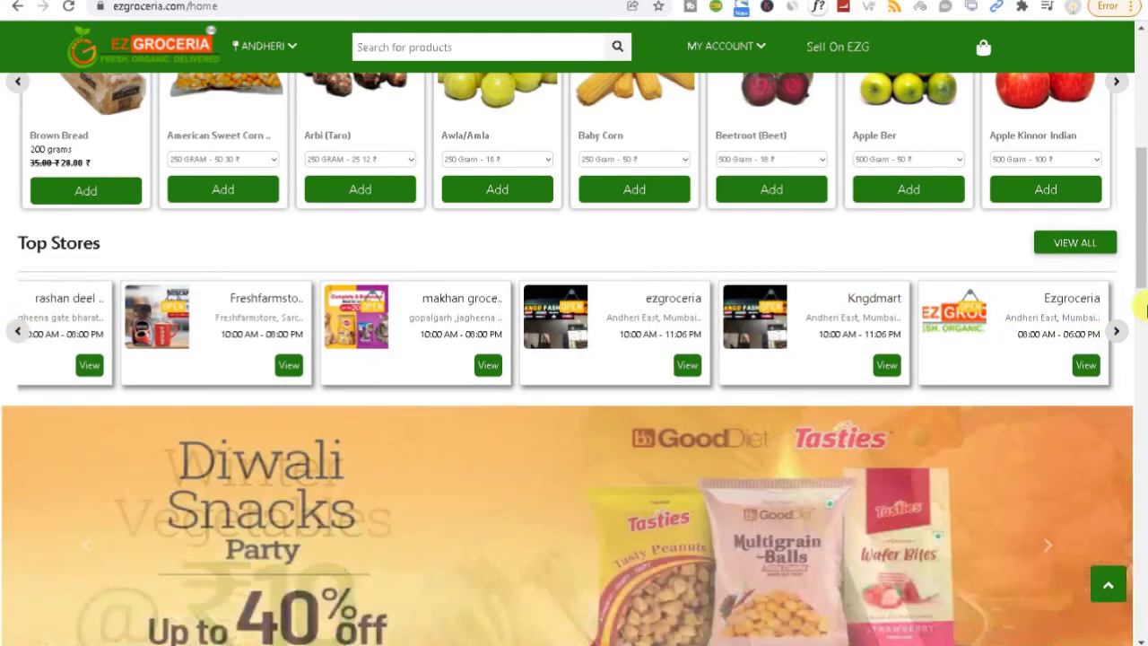
pyautogui.scroll(5, 1125, 179)
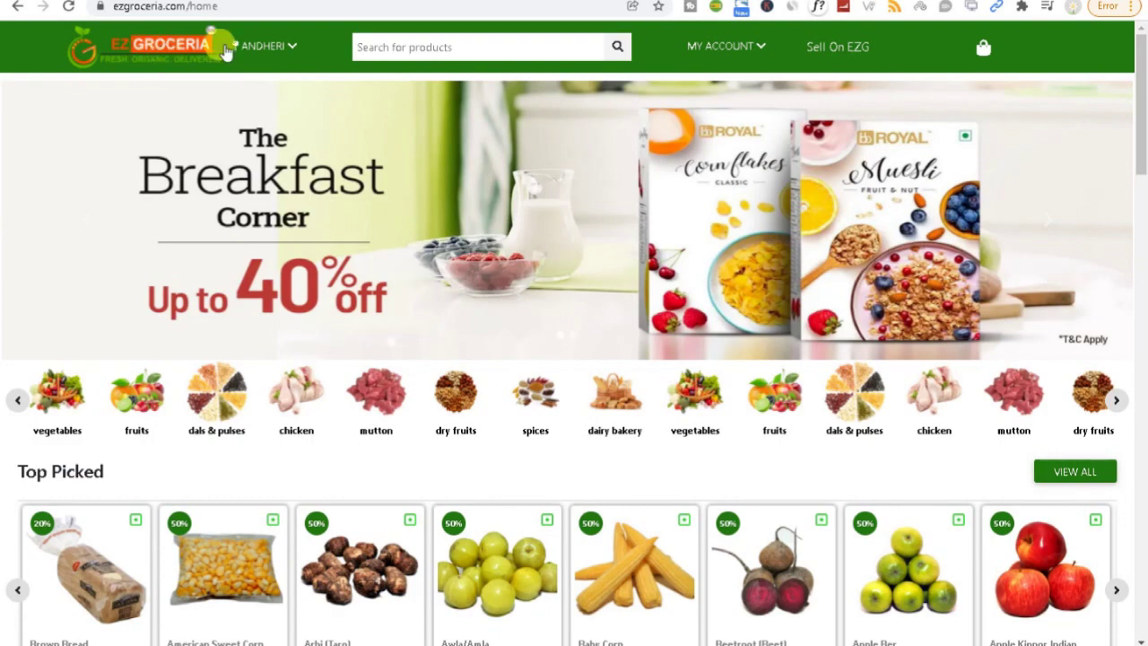
# Step: Set the delivery location to Bandra and return to the TenBasket admin order page
pyautogui.click(263, 46)
pyautogui.click(256, 158)
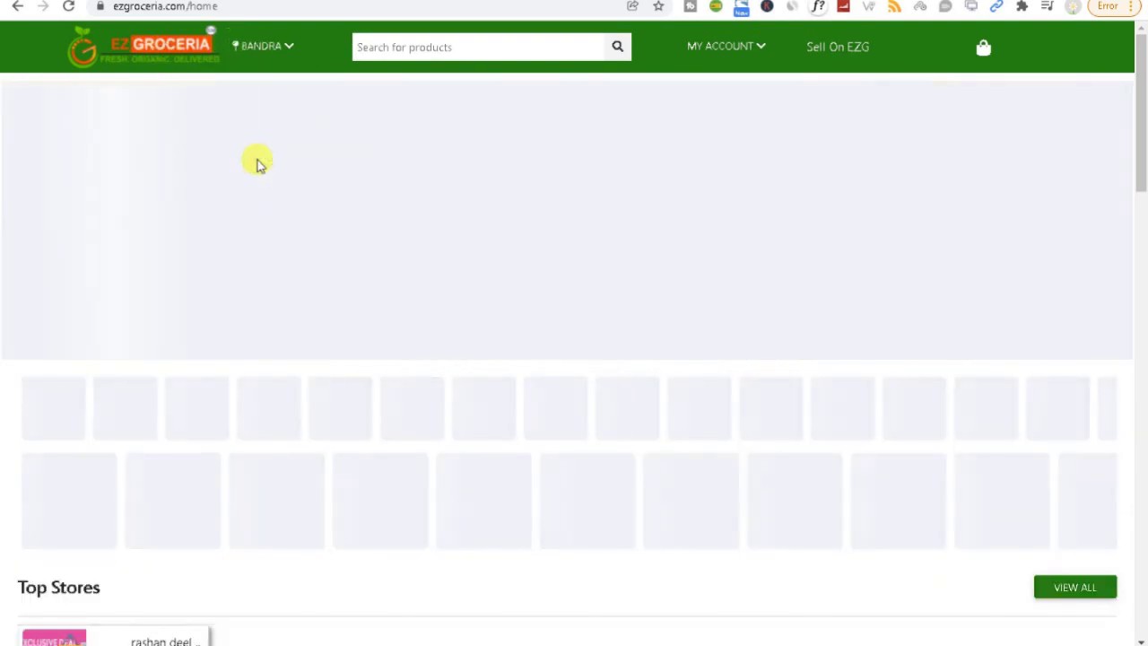
pyautogui.moveTo(1137, 77); pyautogui.dragTo(1063, 124)
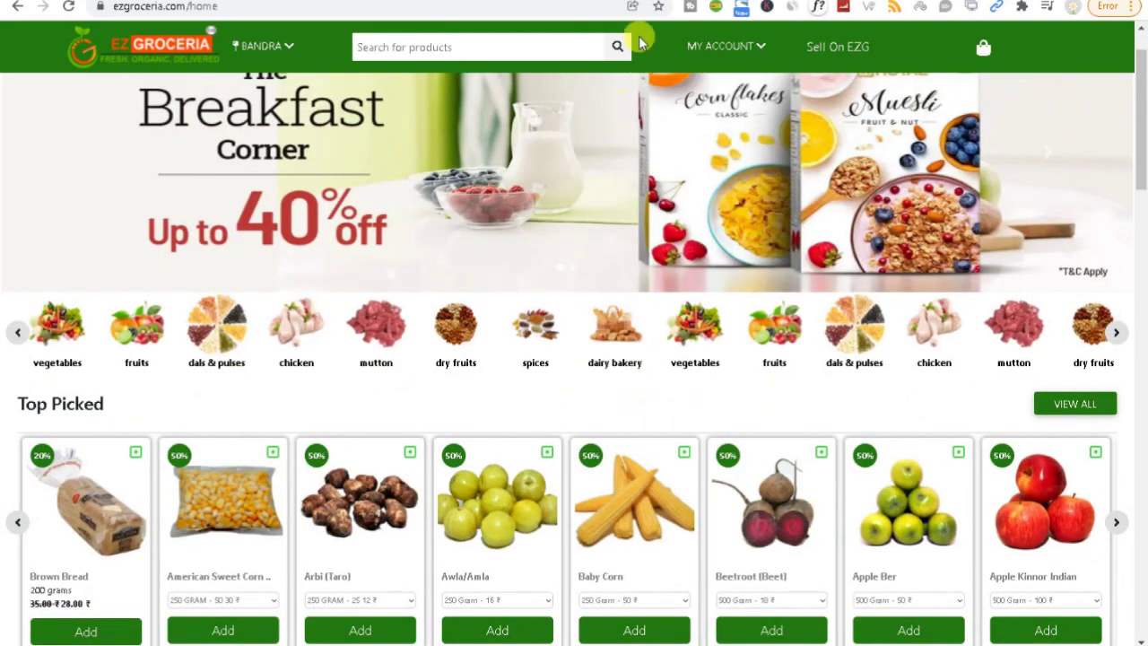
pyautogui.click(655, 0)
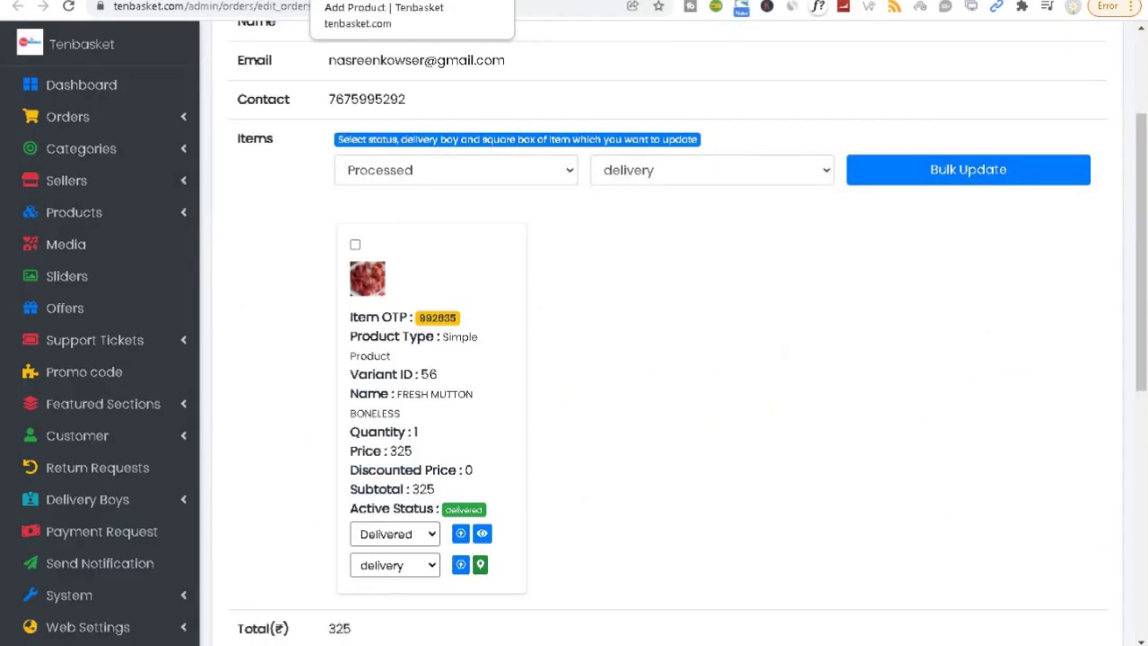
# Step: On the Add Product form, review Short Description, Tags, Tax and Indicator, keeping Indicator None
pyautogui.click(502, 0)
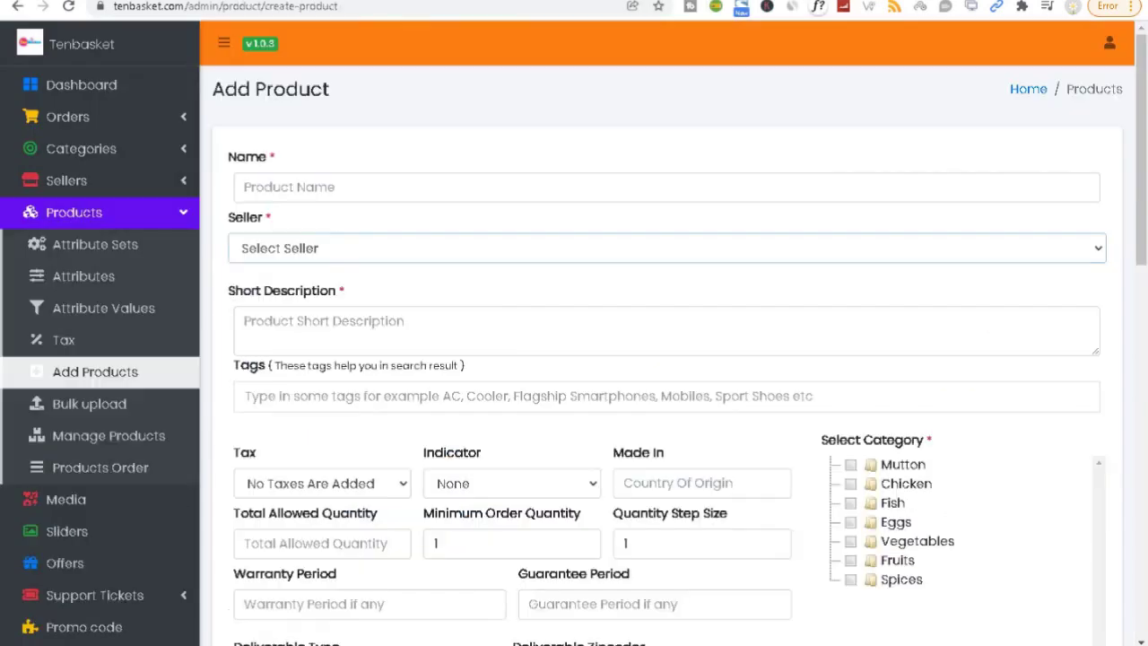
pyautogui.click(300, 332)
pyautogui.click(291, 405)
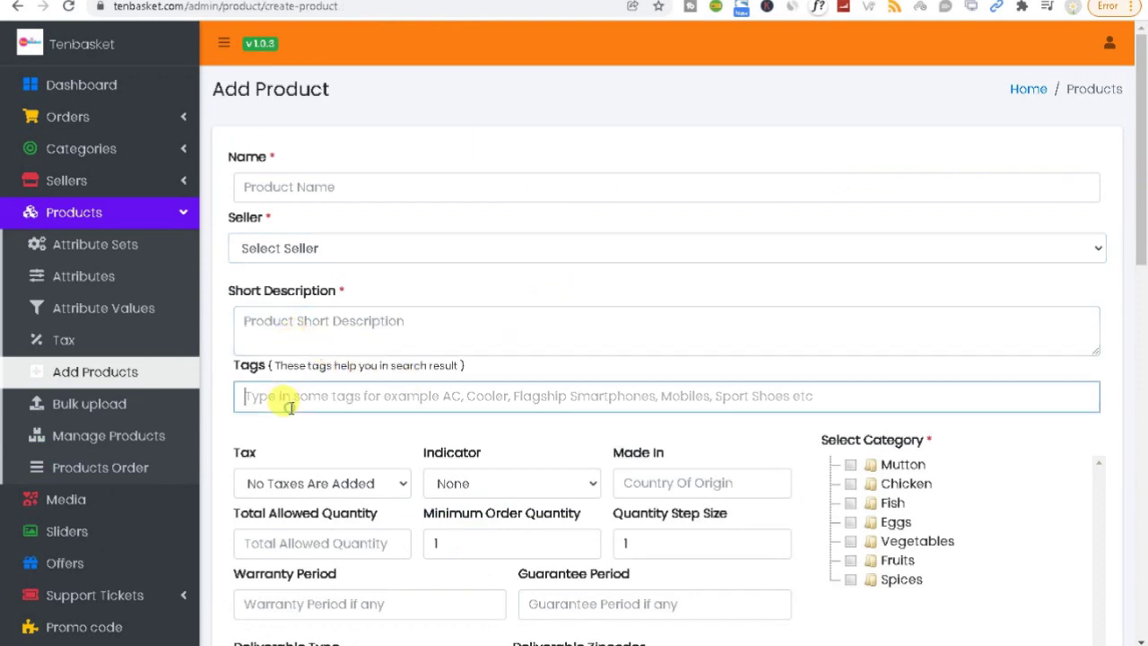
pyautogui.click(289, 480)
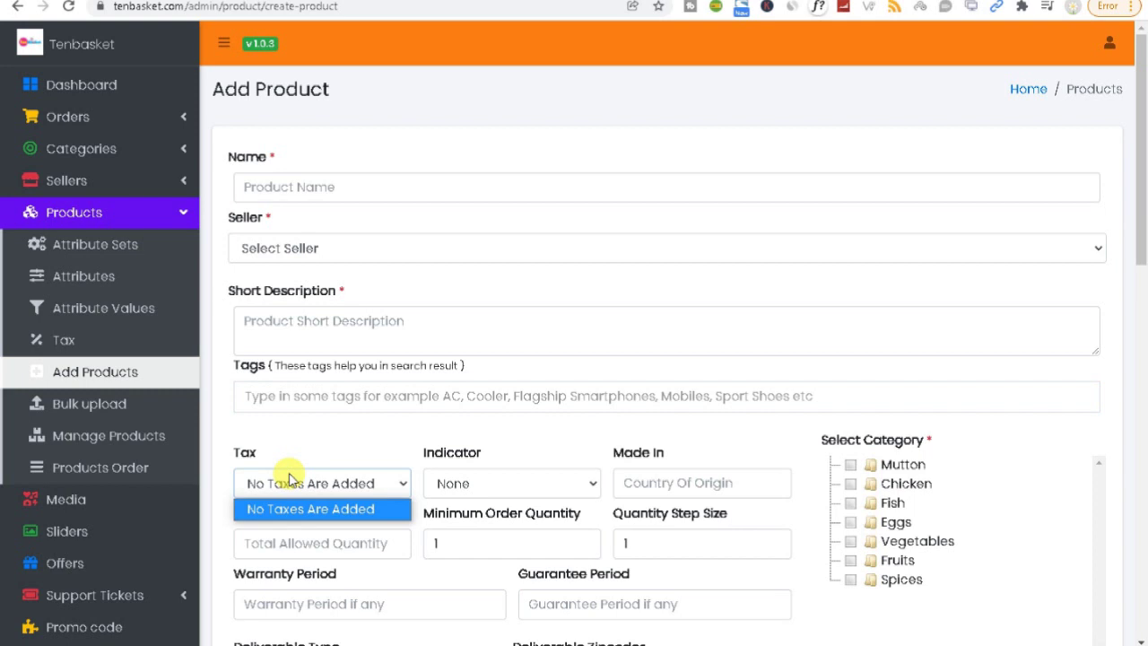
pyautogui.click(455, 480)
pyautogui.click(453, 480)
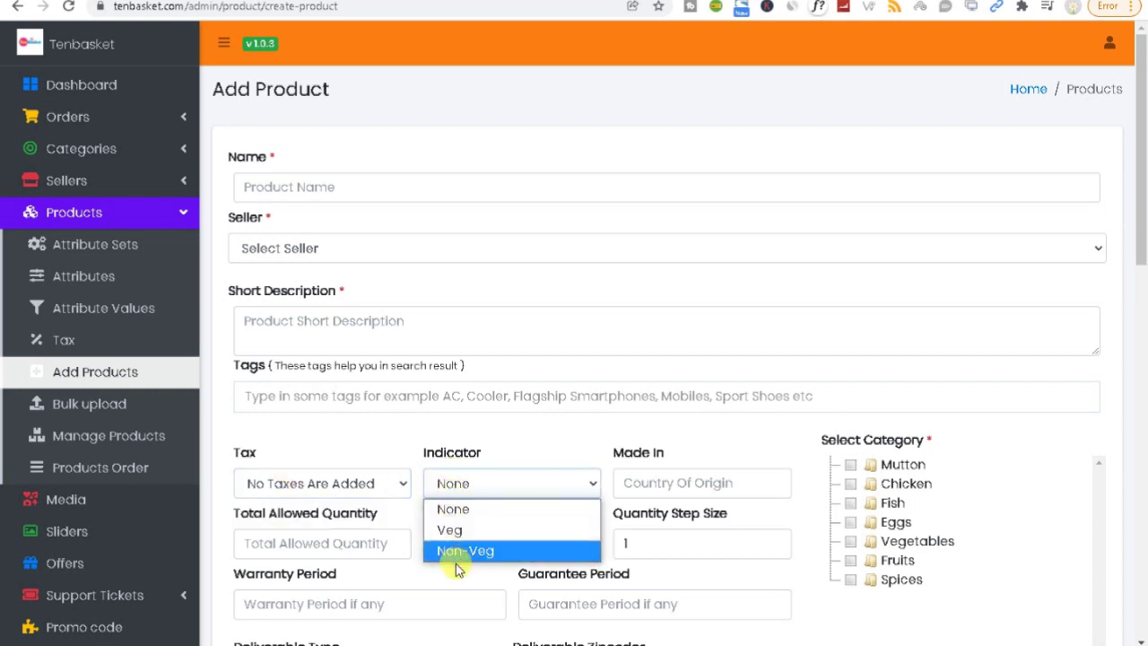
pyautogui.click(1136, 180)
pyautogui.moveTo(1136, 180); pyautogui.dragTo(1136, 231)
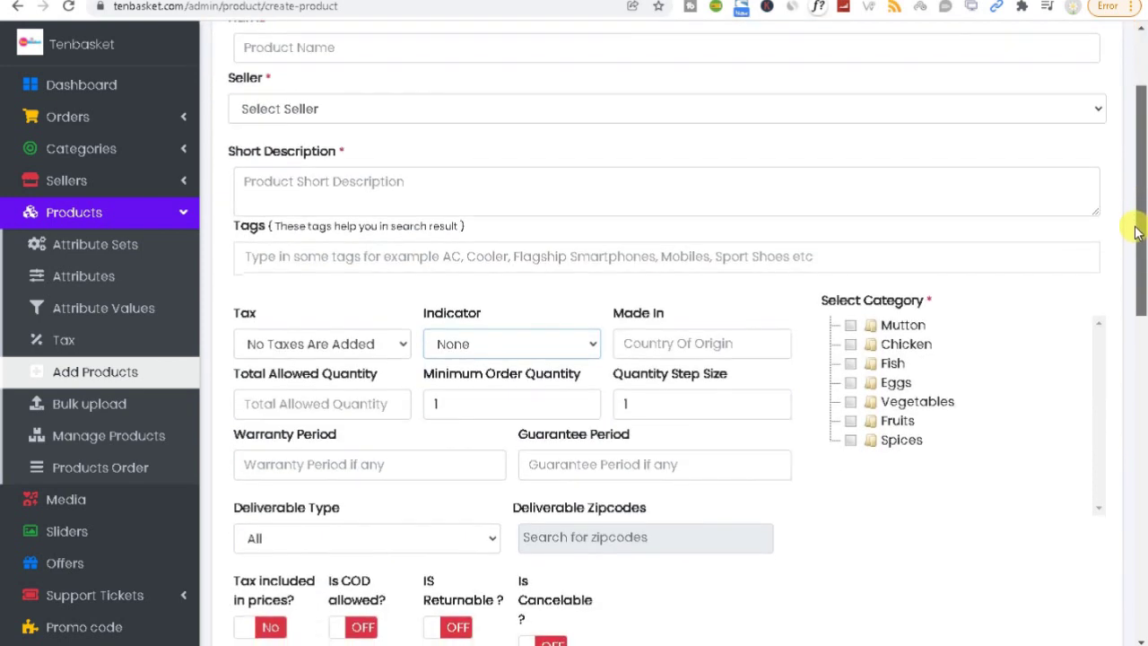
pyautogui.click(508, 344)
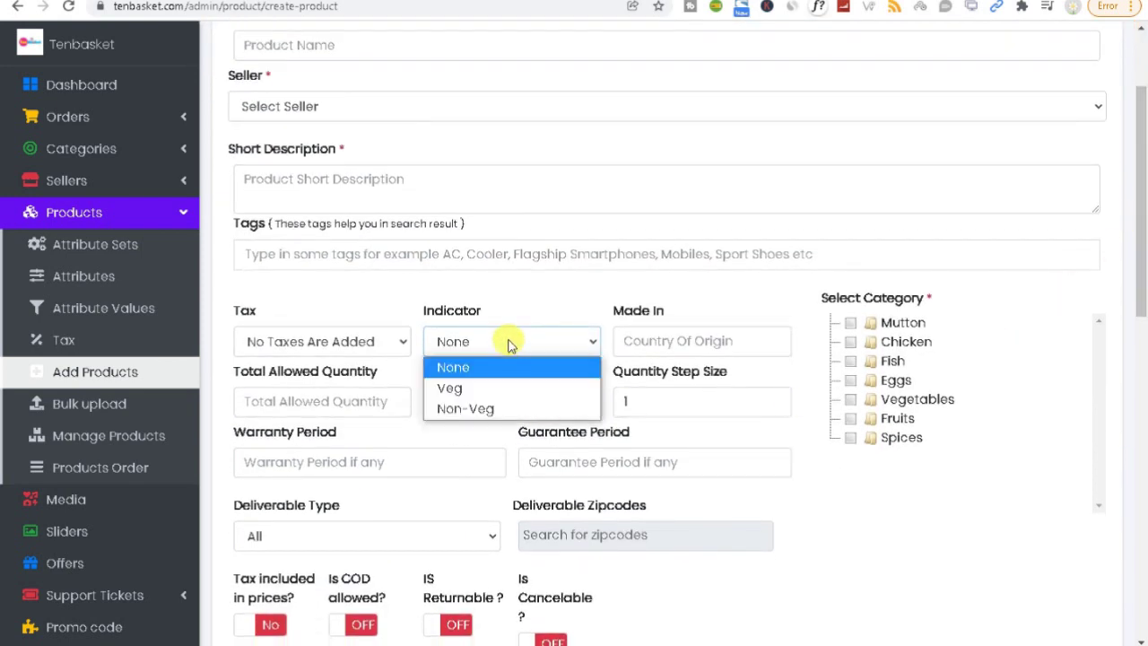
pyautogui.click(674, 342)
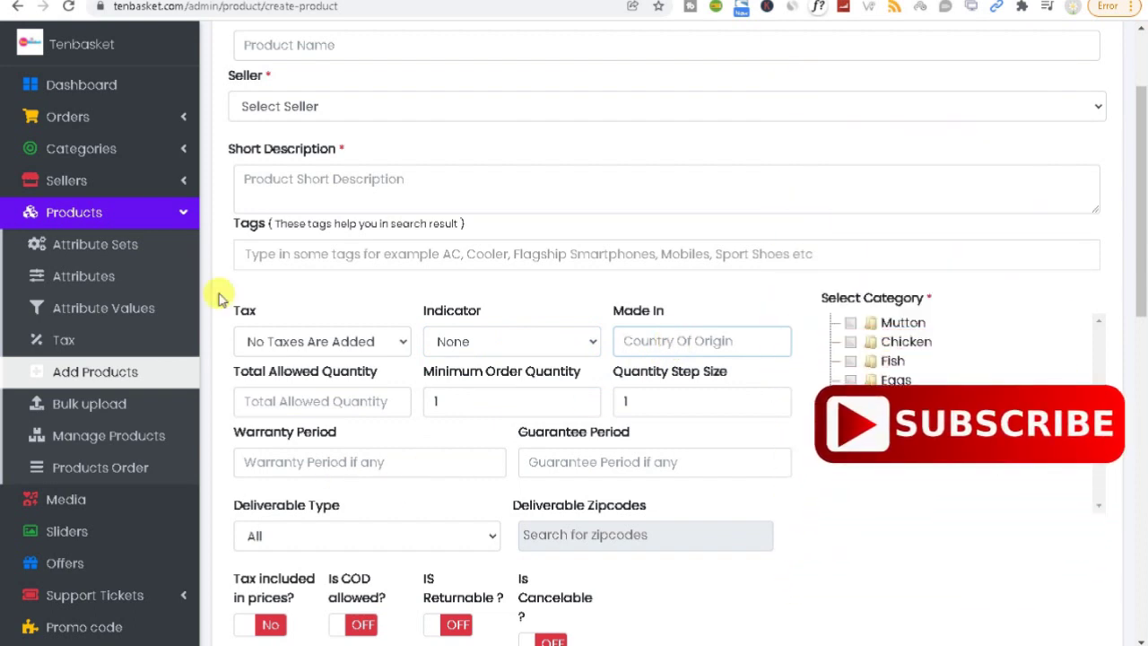
# Step: Inspect the Total Allowed Quantity and Minimum Order Quantity fields, leaving minimum order at 1
pyautogui.click(255, 400)
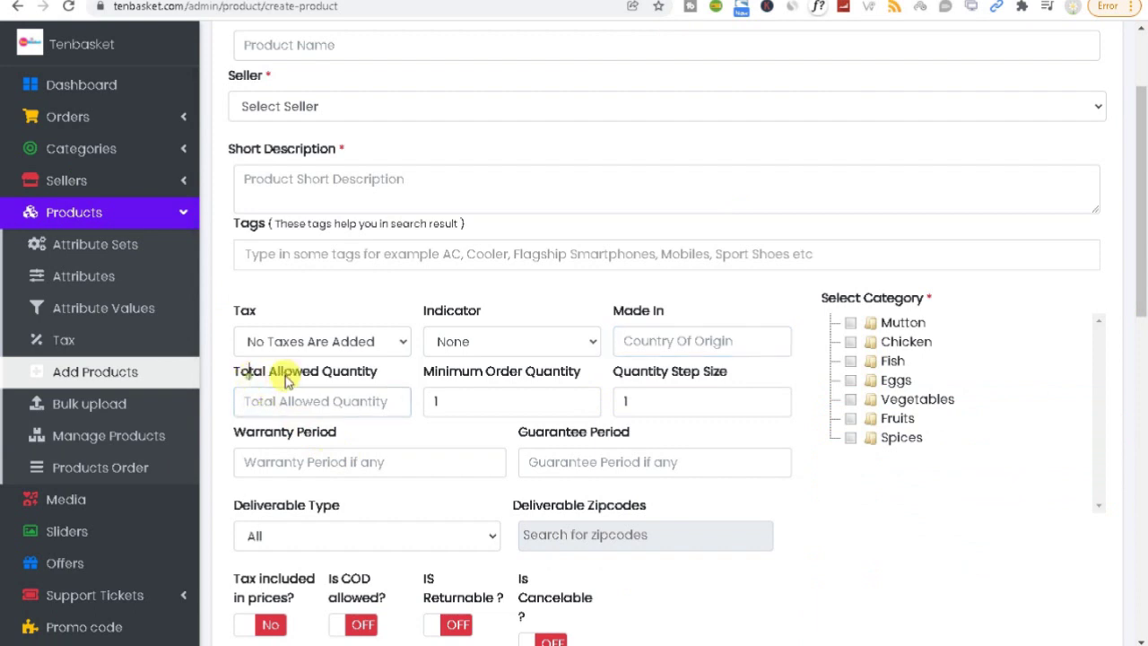
pyautogui.moveTo(249, 370); pyautogui.dragTo(357, 421)
pyautogui.click(303, 402)
pyautogui.moveTo(419, 370); pyautogui.dragTo(728, 372)
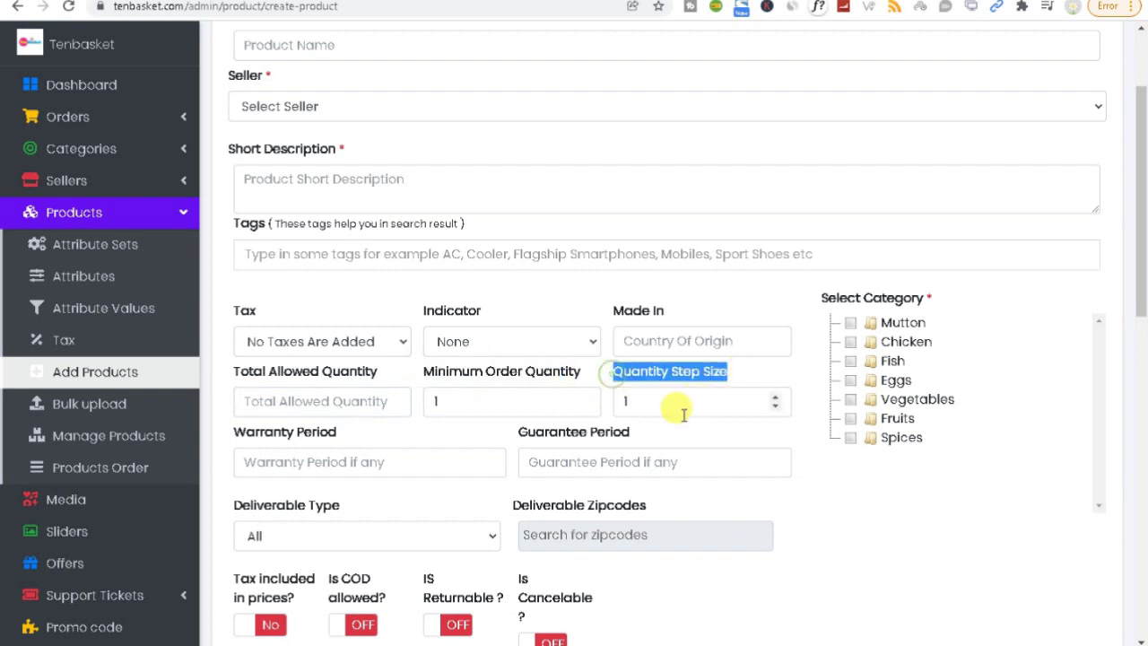
pyautogui.click(440, 400)
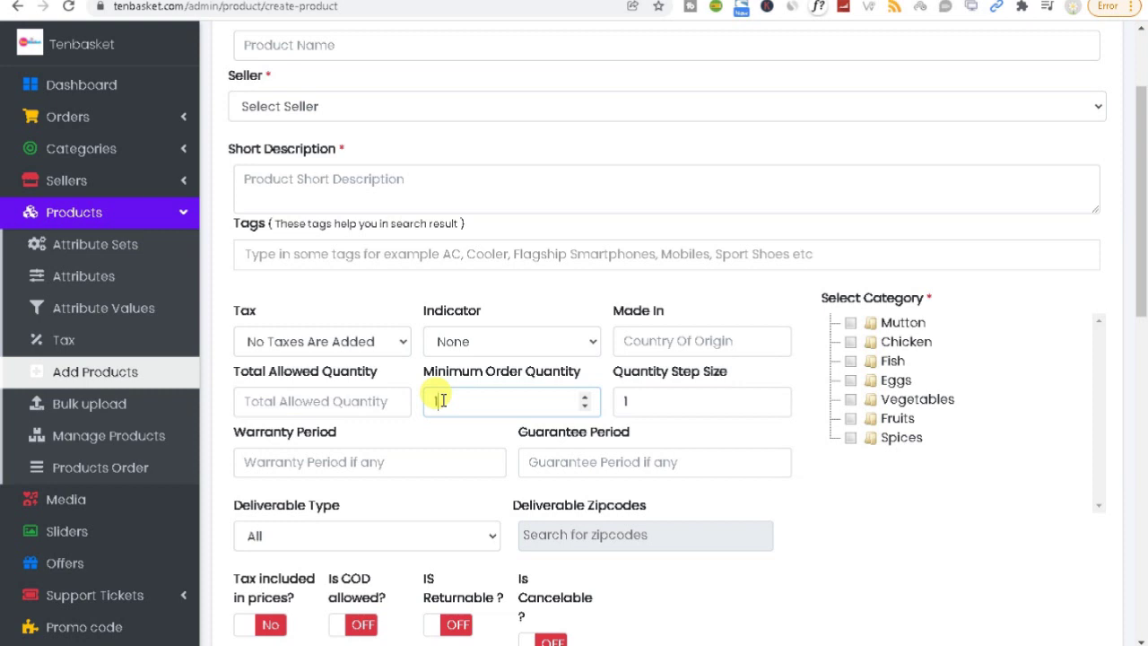
# Step: Look over the Warranty Period and Guarantee Period fields of the new product
pyautogui.tripleClick(296, 430)
pyautogui.click(313, 461)
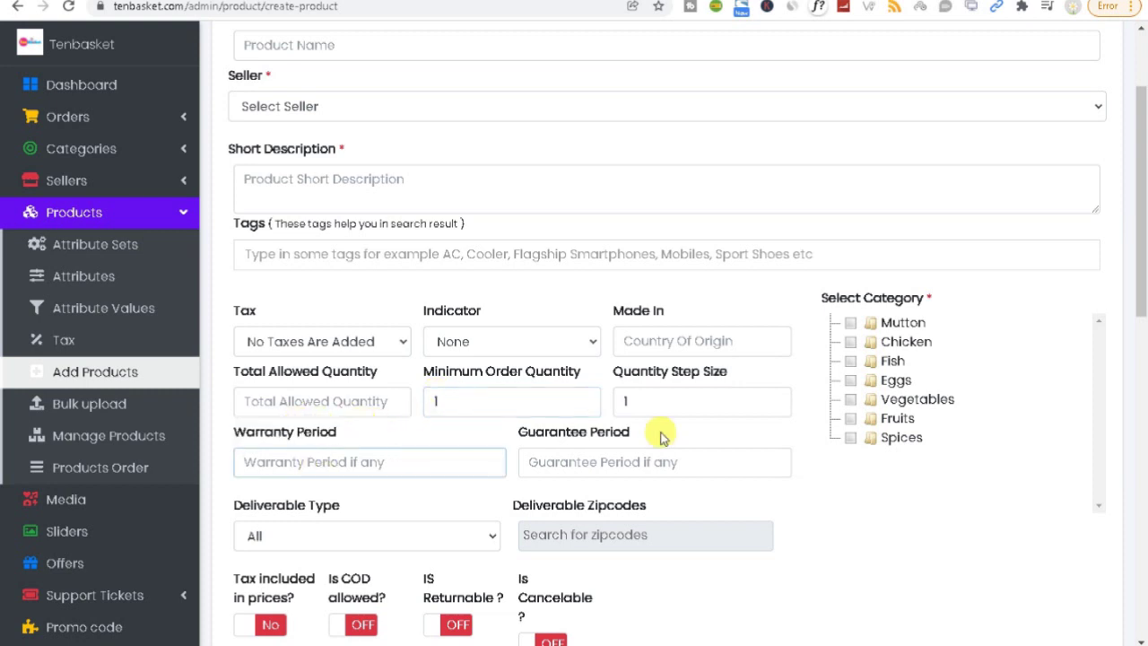
pyautogui.tripleClick(589, 433)
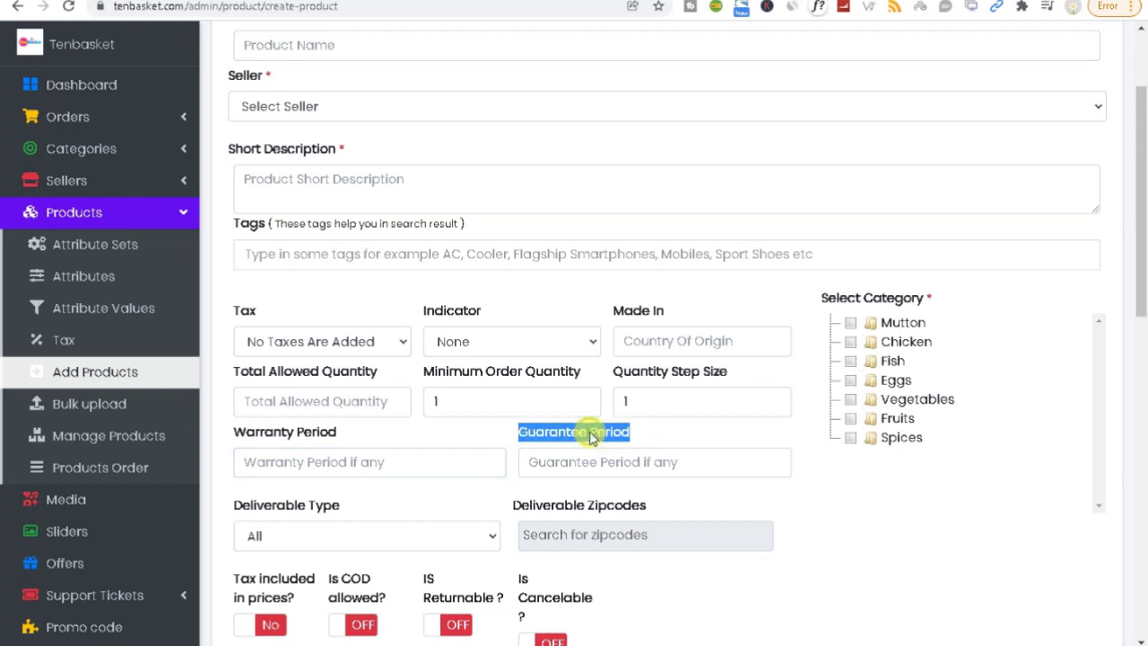
pyautogui.moveTo(1134, 287); pyautogui.dragTo(1130, 367)
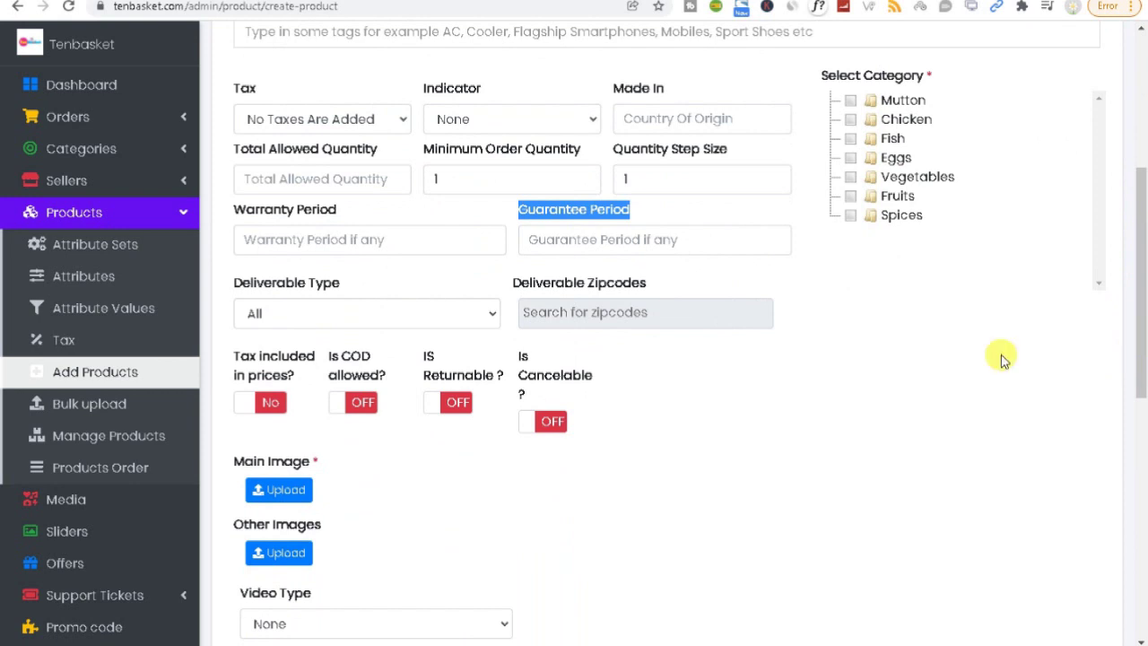
pyautogui.click(561, 247)
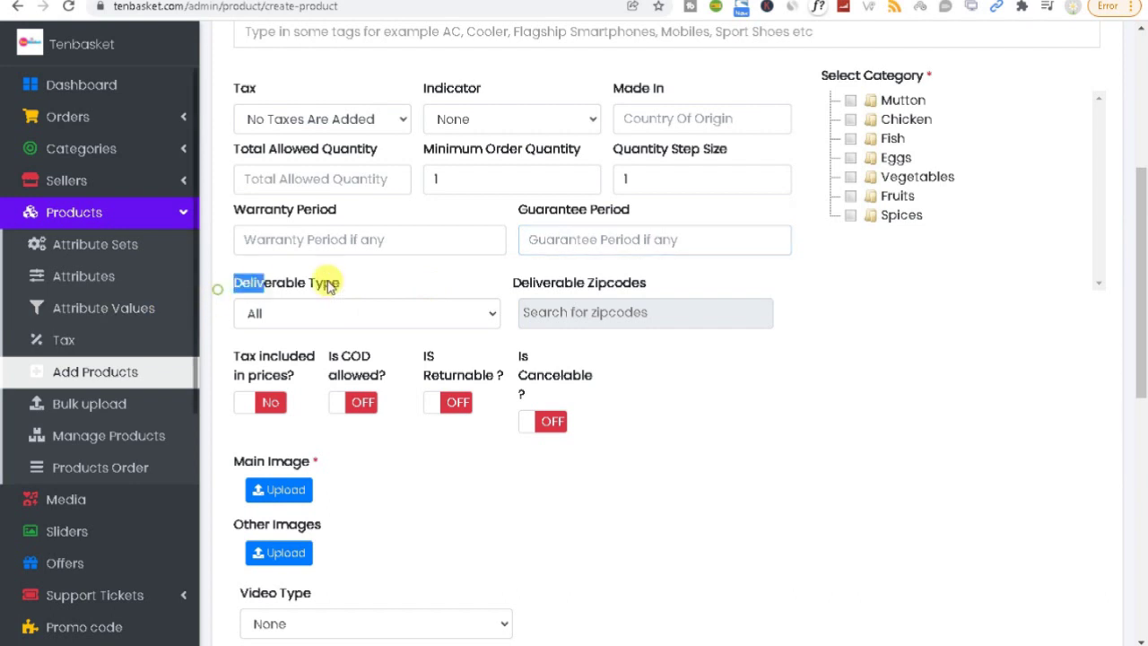
# Step: Review the Deliverable Type choices, toggle Is Cancelable on and off, and try the zipcode box
pyautogui.moveTo(218, 287); pyautogui.dragTo(353, 329)
pyautogui.click(321, 311)
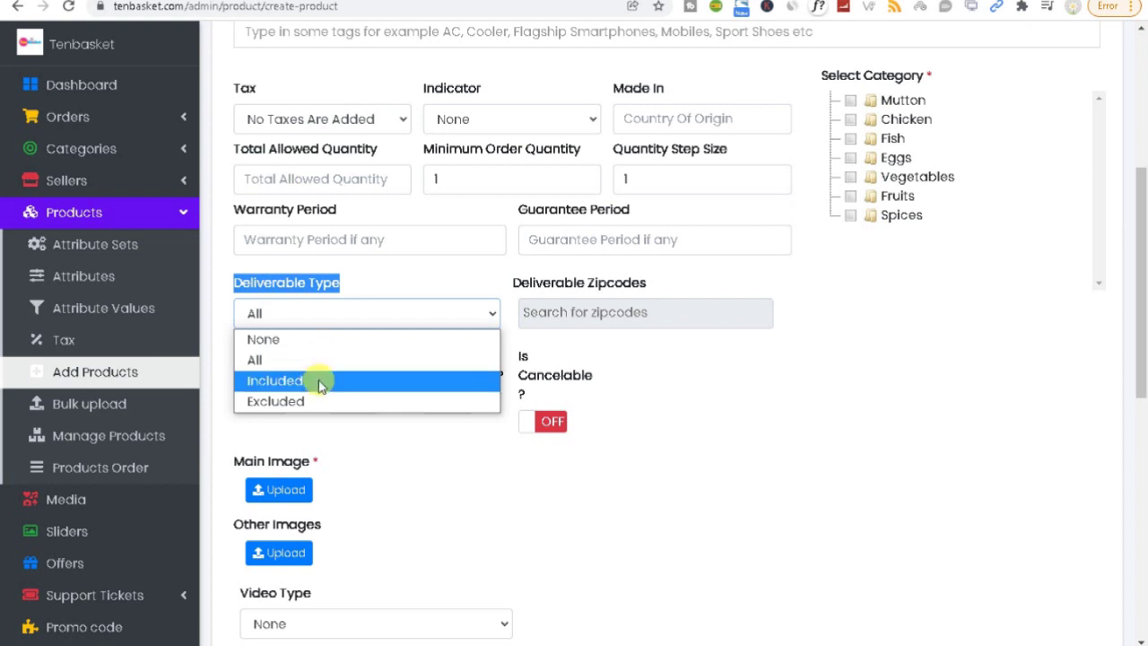
pyautogui.click(565, 358)
pyautogui.click(564, 356)
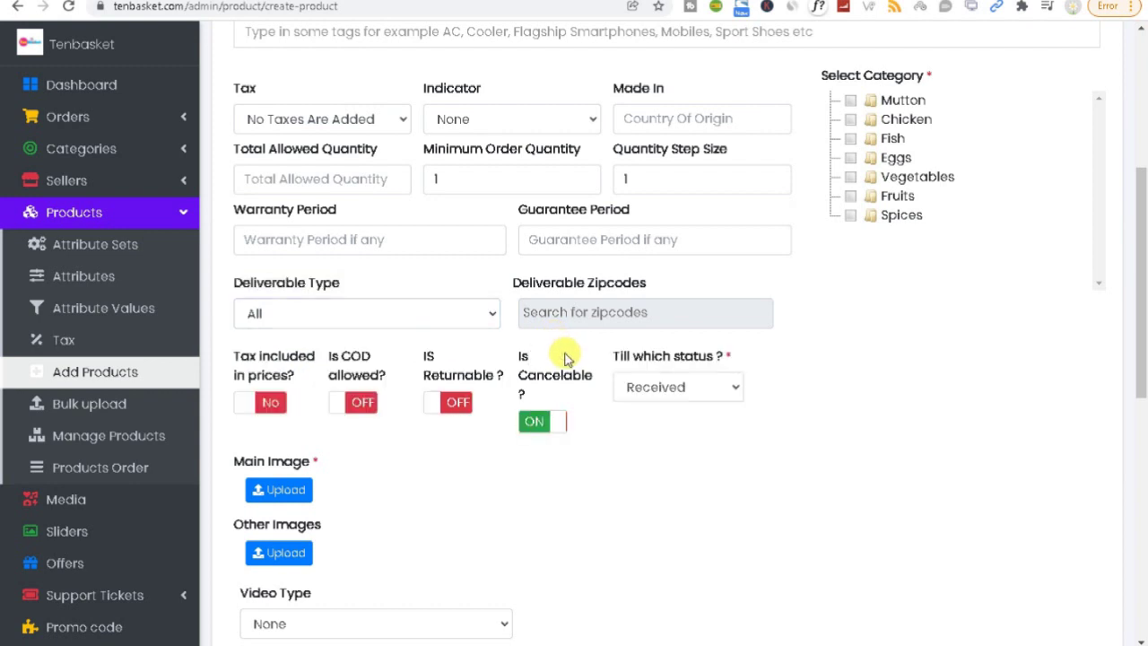
pyautogui.click(538, 417)
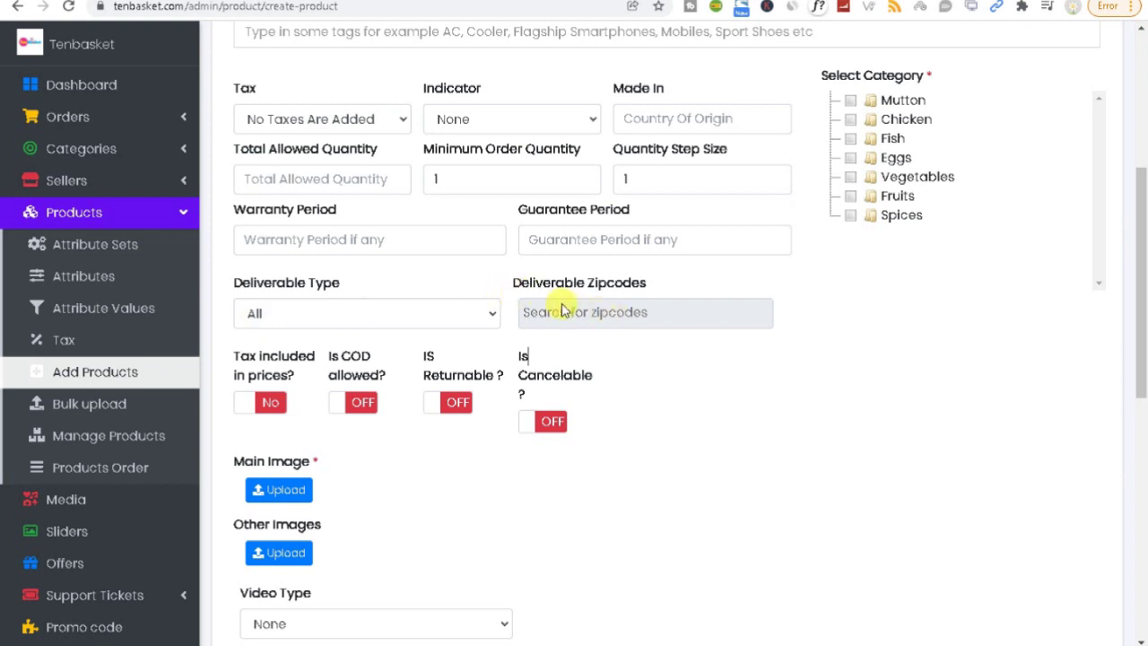
pyautogui.moveTo(499, 281); pyautogui.dragTo(728, 274)
pyautogui.click(589, 315)
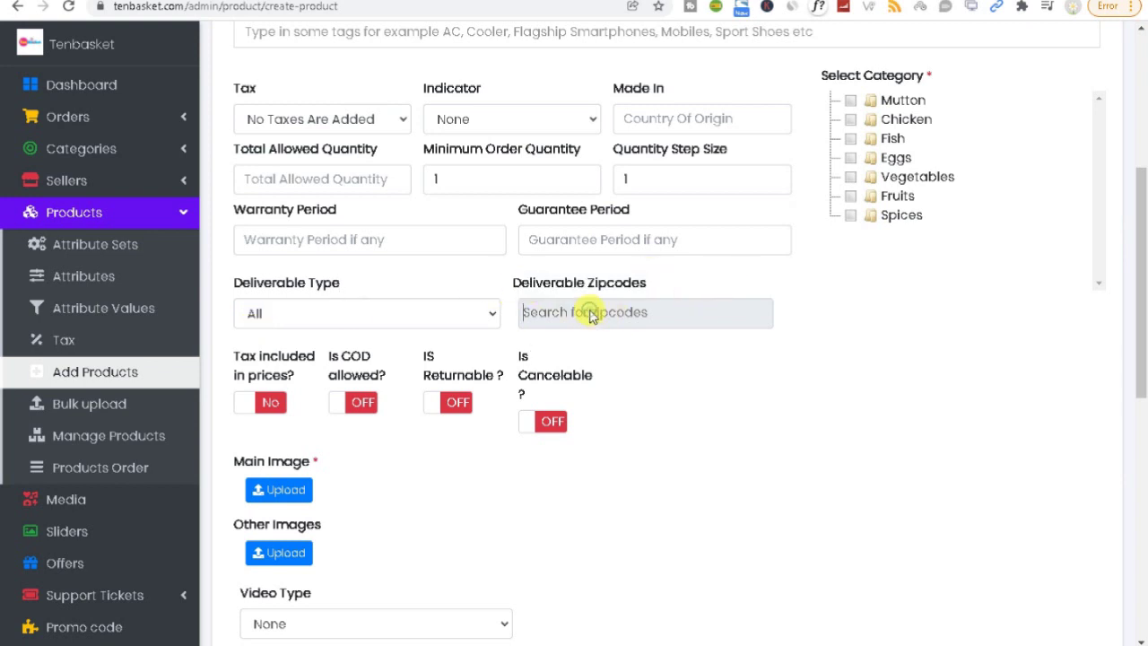
# Step: Try Included, then settle Deliverable Type on None, disabling Deliverable Zipcodes
pyautogui.click(348, 315)
pyautogui.click(348, 377)
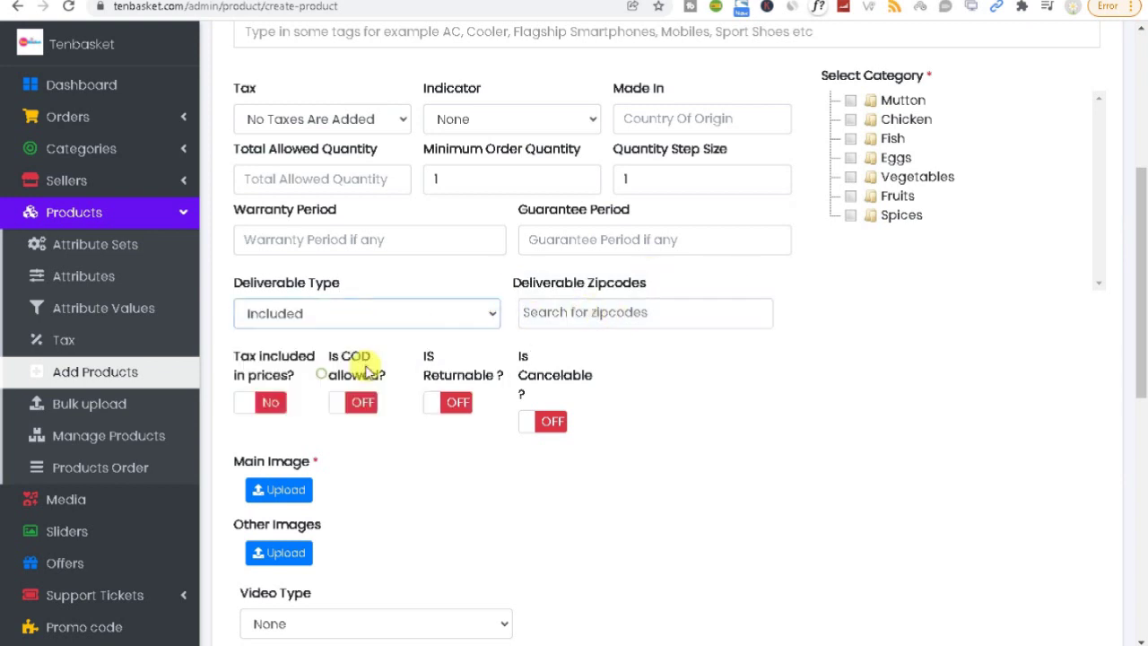
pyautogui.click(558, 311)
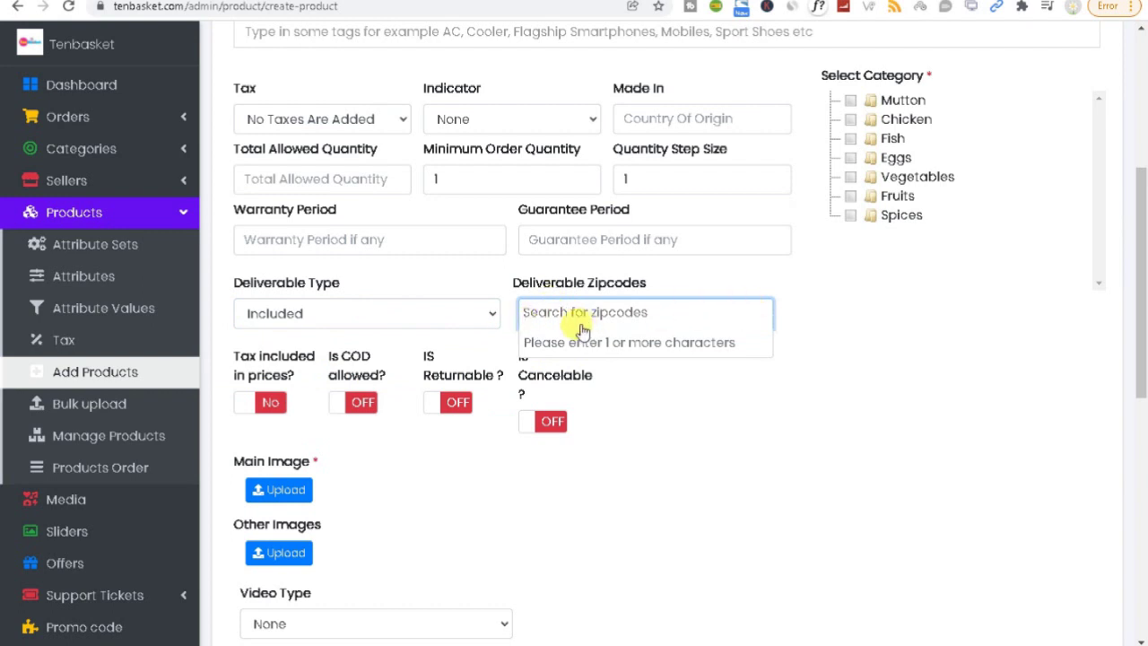
pyautogui.click(290, 313)
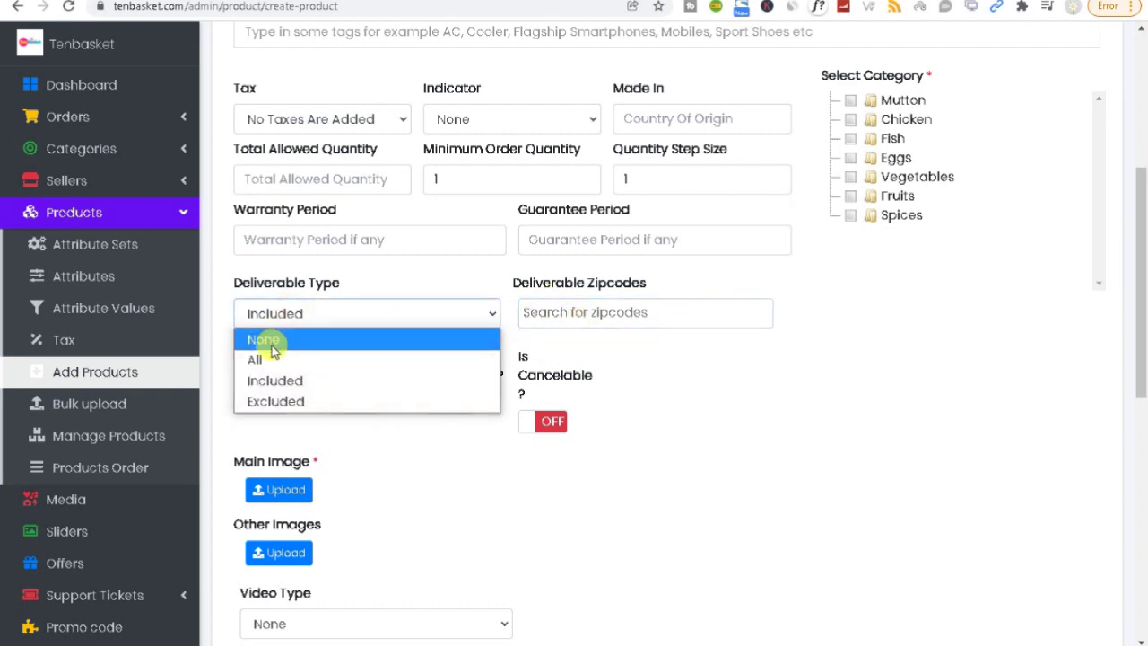
pyautogui.click(264, 340)
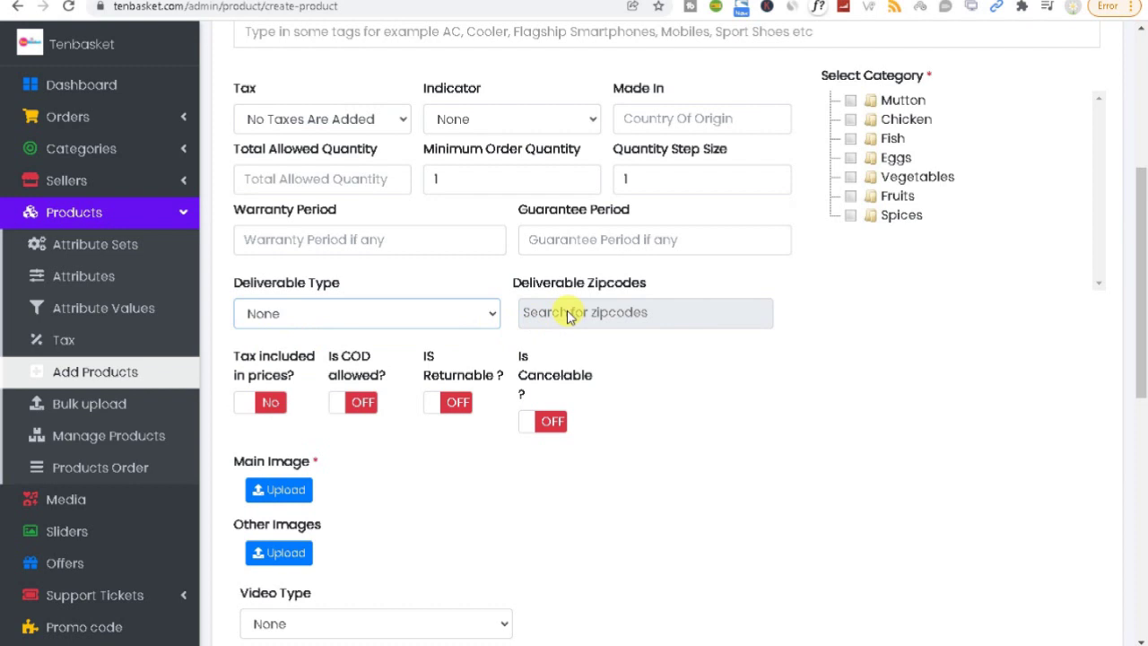
pyautogui.moveTo(211, 280); pyautogui.dragTo(672, 301)
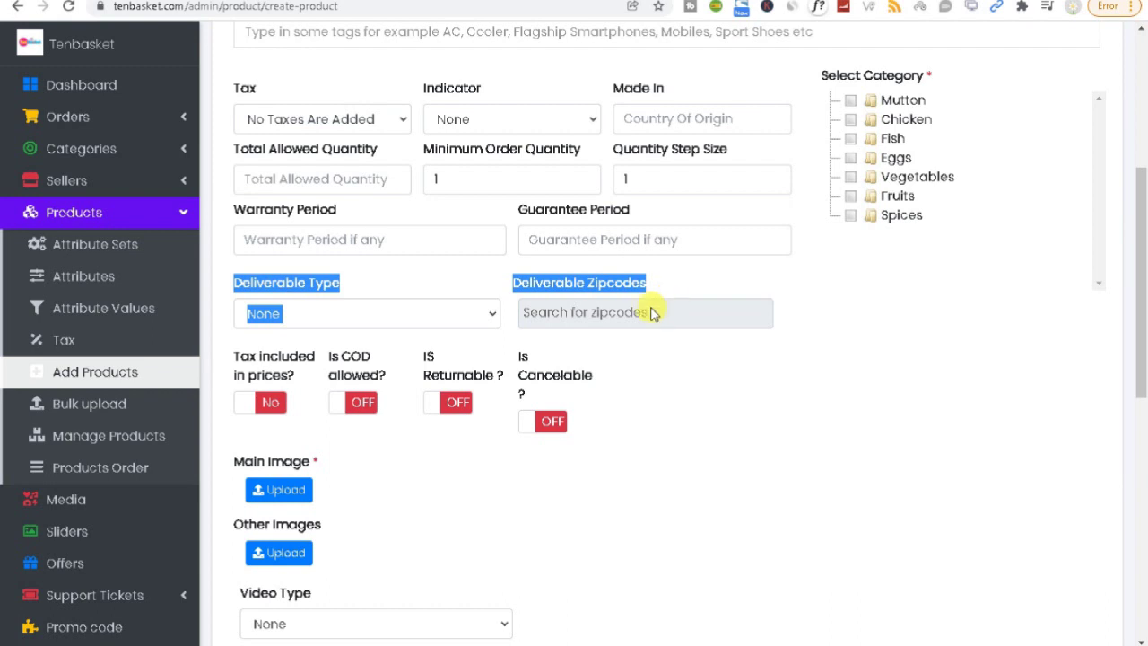
pyautogui.click(642, 314)
# Step: Leave COD and Returnable off and make the product cancelable till Received status
pyautogui.scroll(-1, 1143, 318)
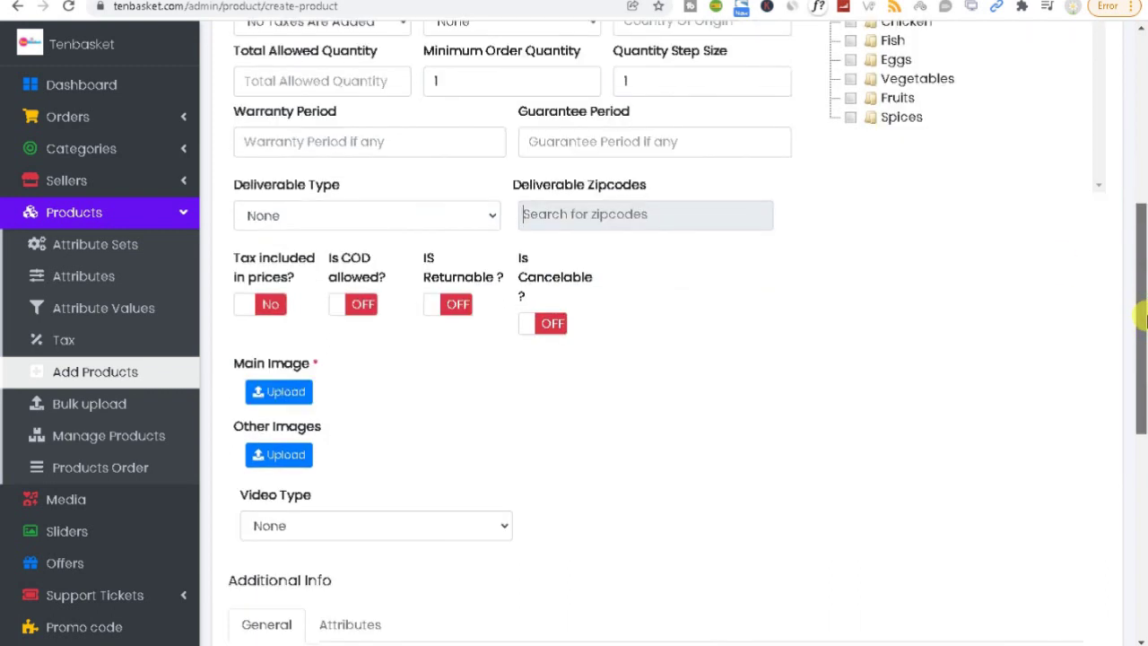
pyautogui.scroll(-1, 1143, 318)
pyautogui.click(272, 262)
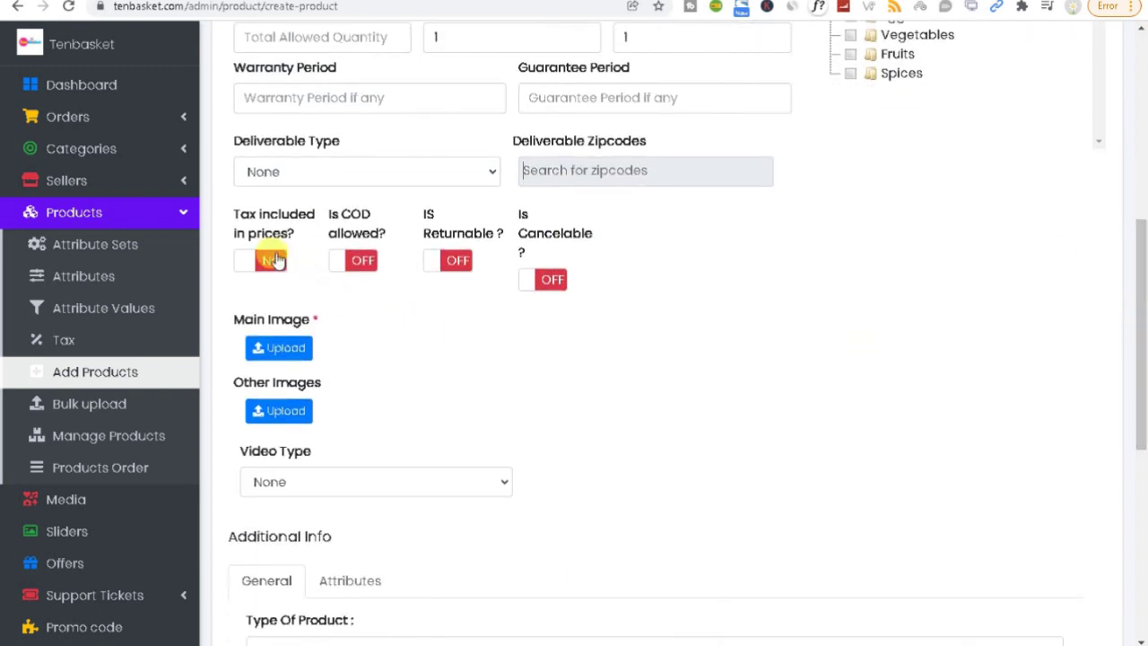
pyautogui.click(370, 267)
pyautogui.click(370, 267)
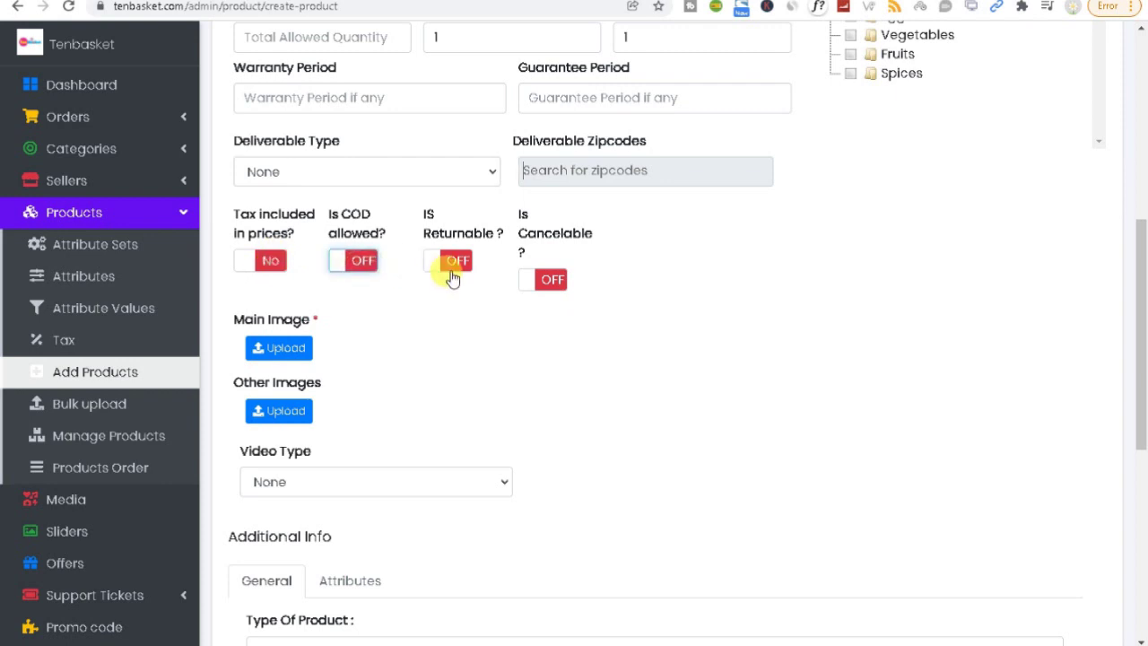
pyautogui.click(453, 265)
pyautogui.click(453, 267)
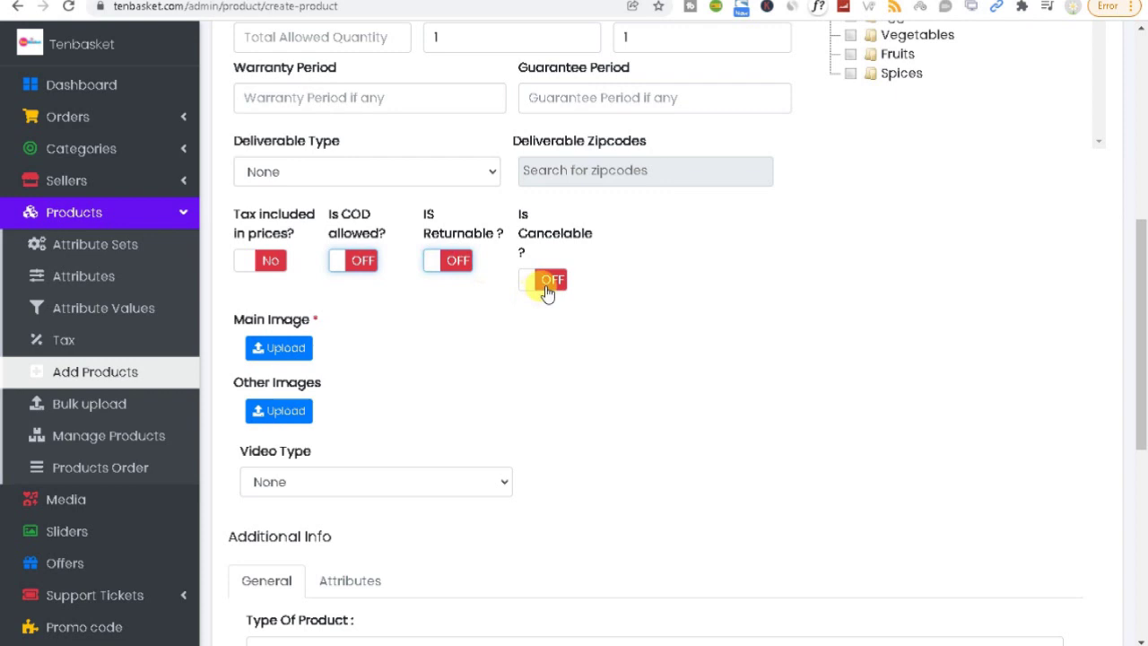
pyautogui.click(544, 279)
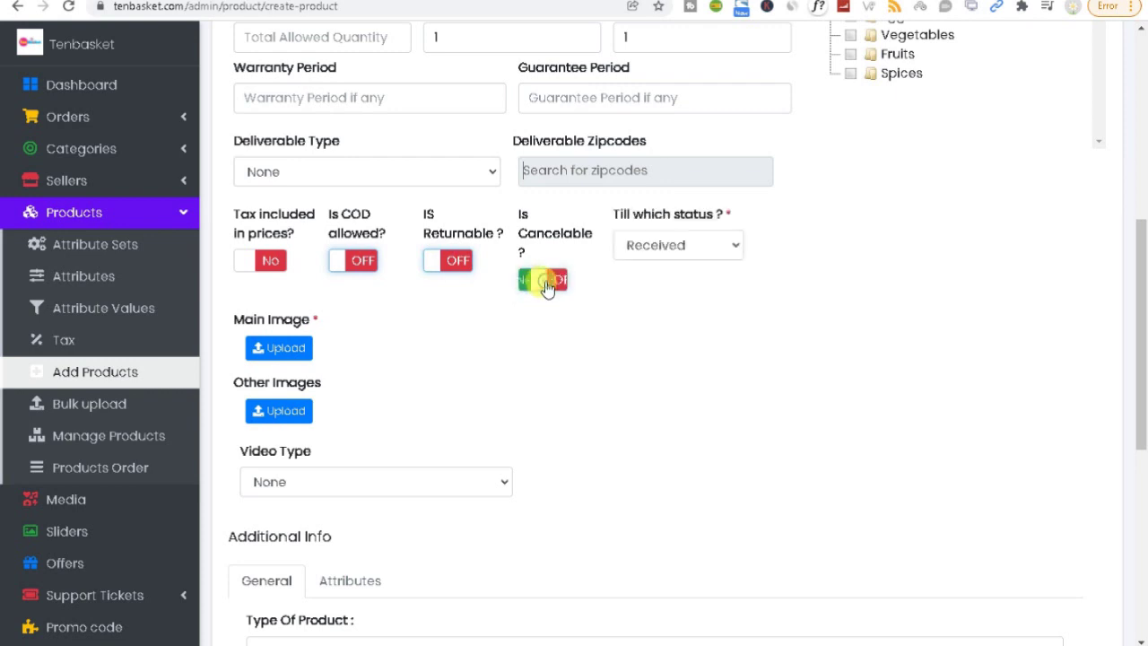
pyautogui.click(653, 246)
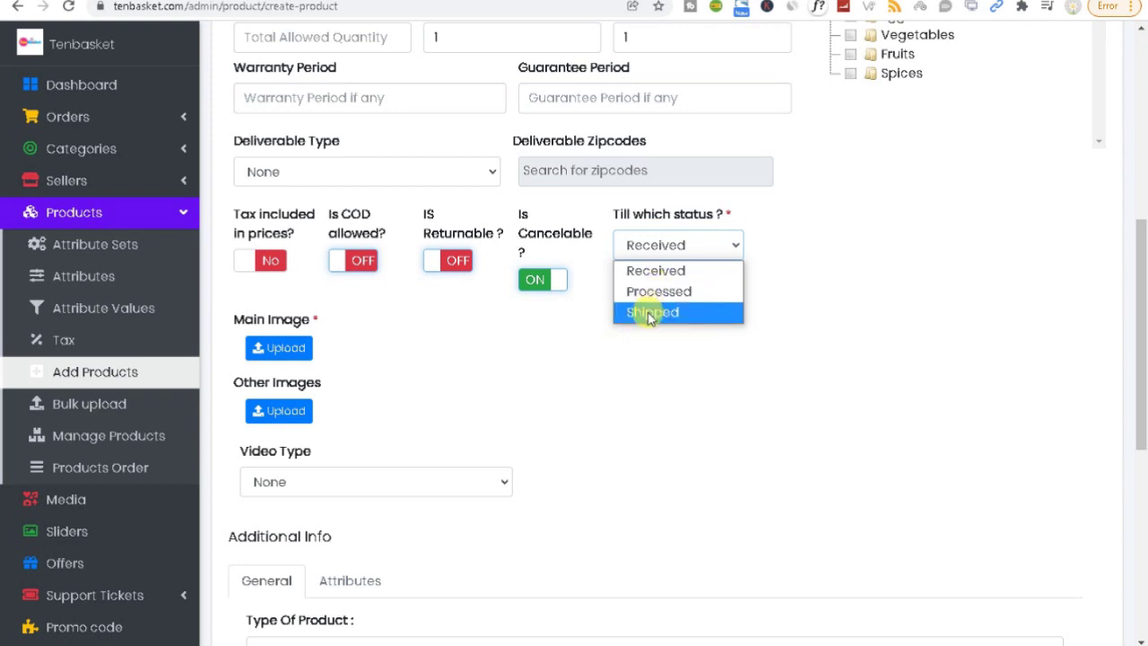
pyautogui.click(570, 345)
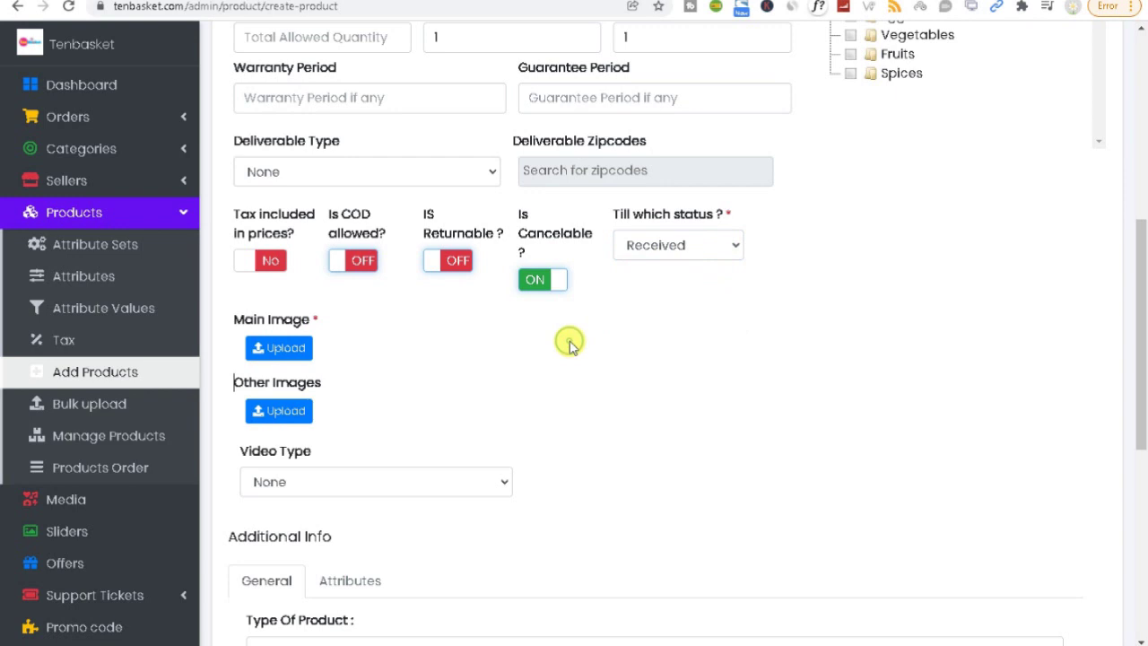
# Step: Open the media library to choose the product's Main Image
pyautogui.scroll(-2, 1132, 376)
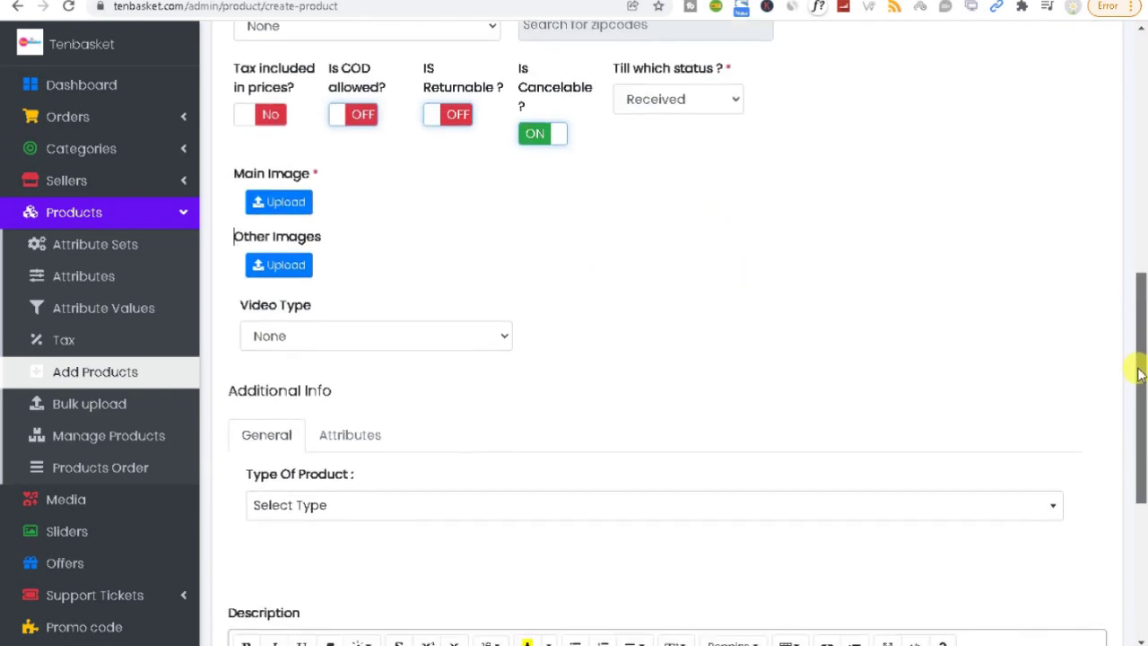
pyautogui.moveTo(225, 174); pyautogui.dragTo(328, 180)
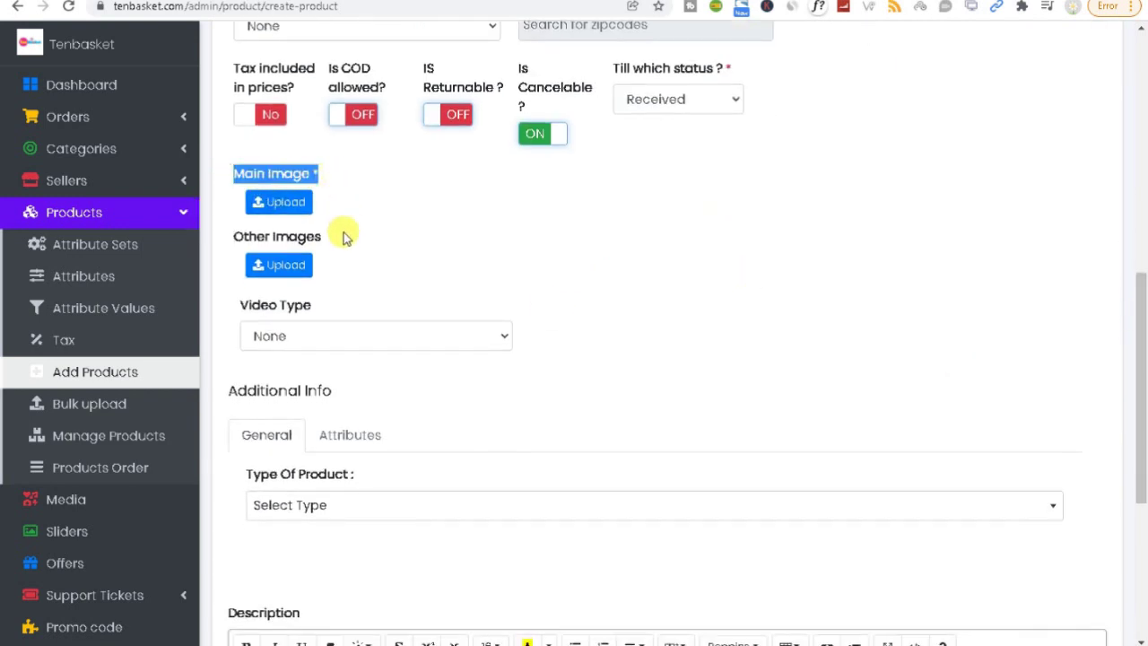
pyautogui.moveTo(226, 238); pyautogui.dragTo(438, 242)
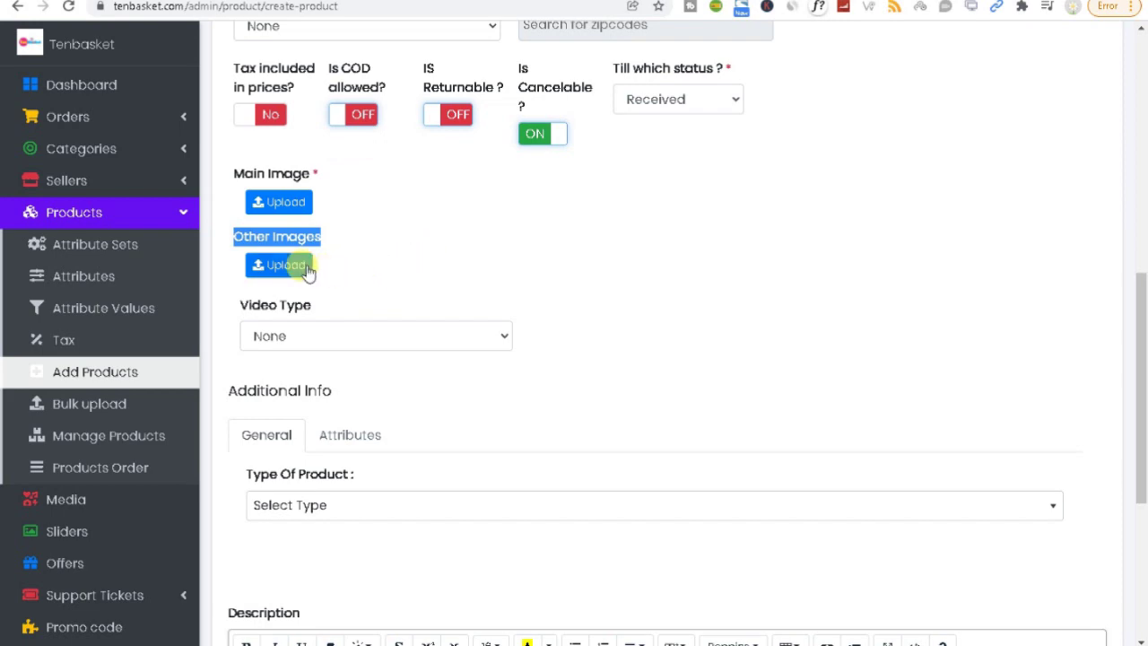
pyautogui.click(279, 201)
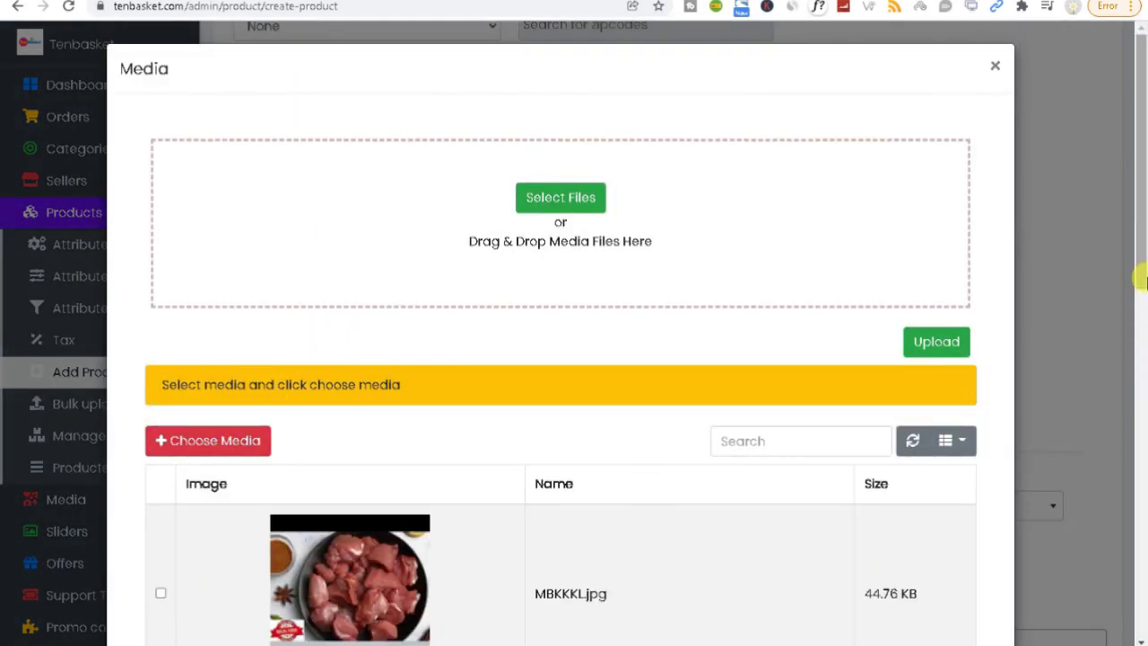
# Step: Set MBKKKL.jpg as the product's main image
pyautogui.moveTo(1137, 281); pyautogui.dragTo(1136, 321)
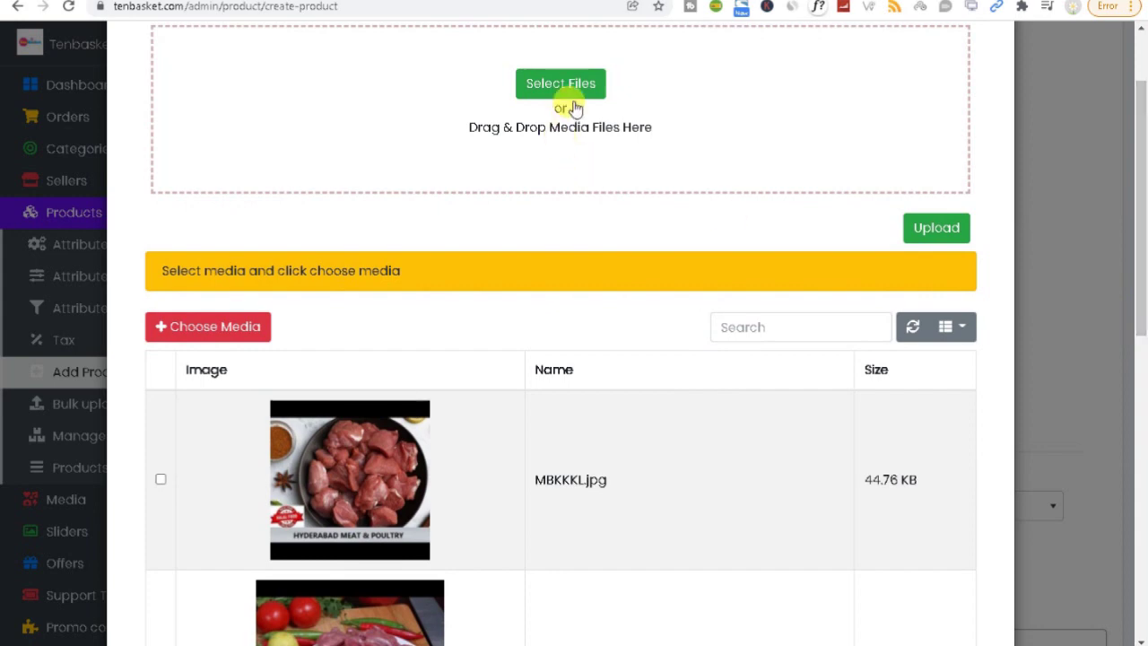
pyautogui.click(159, 480)
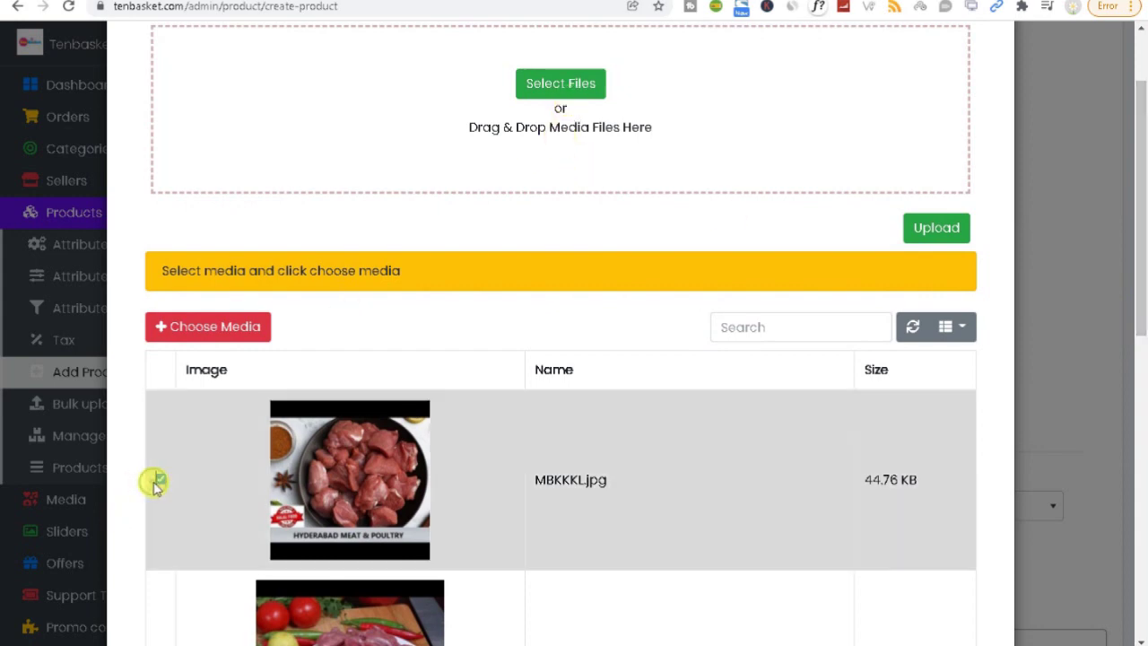
pyautogui.click(212, 334)
# Step: Add Mutton-boneless.jpg and Mutton-boneless1.jpg as the product's other images
pyautogui.click(289, 476)
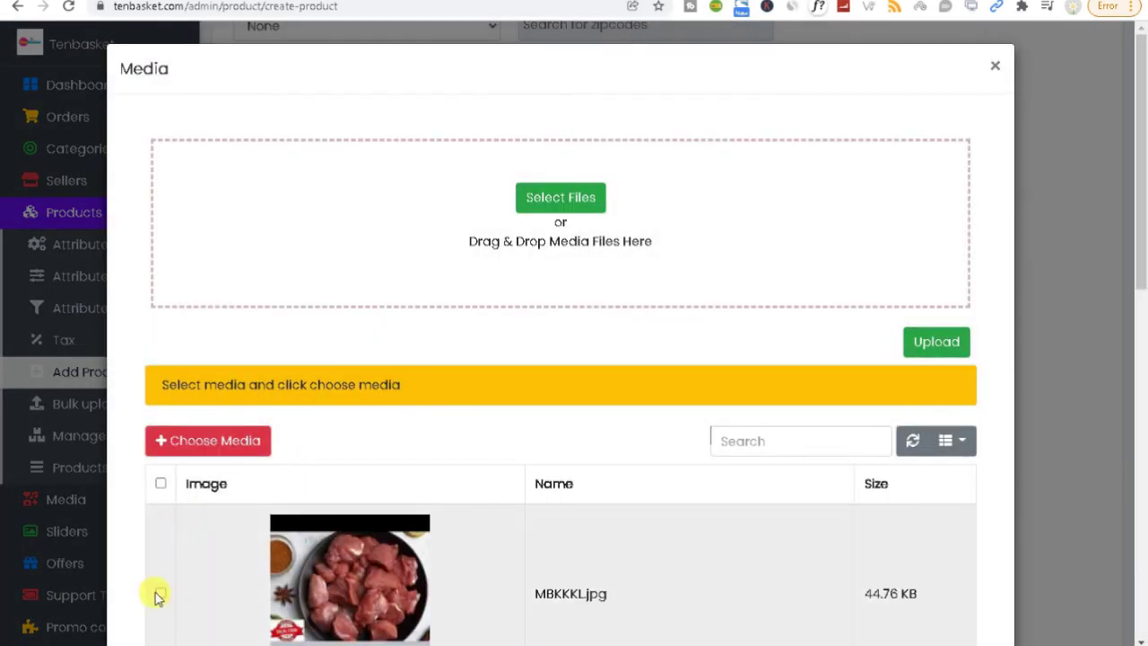
pyautogui.click(158, 593)
pyautogui.click(1131, 256)
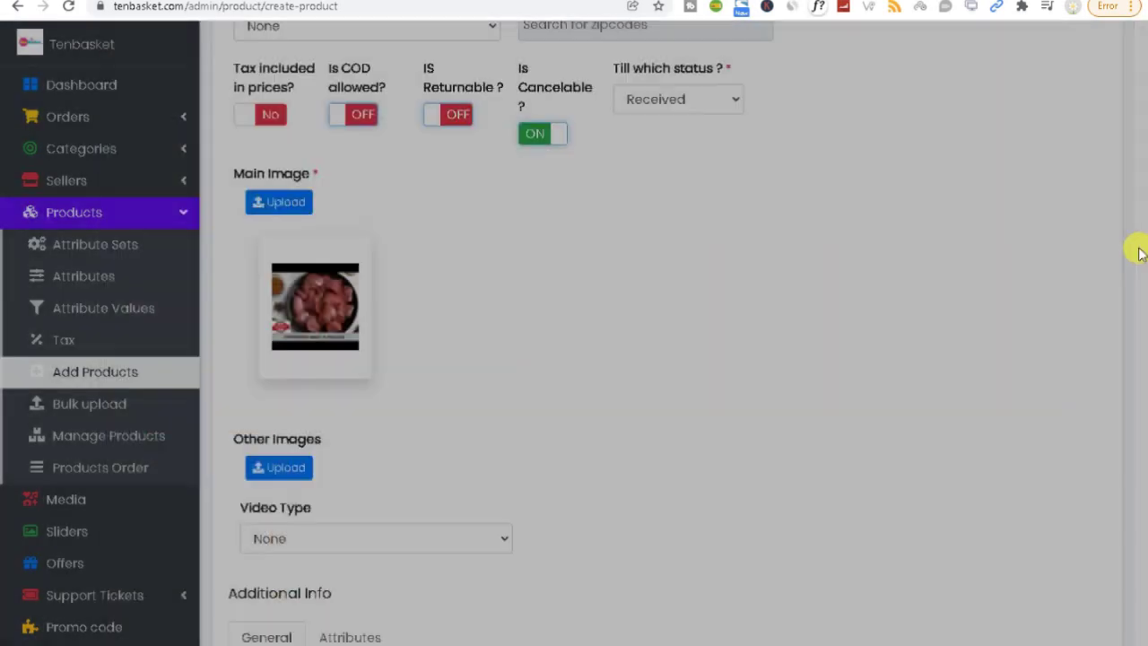
pyautogui.click(268, 480)
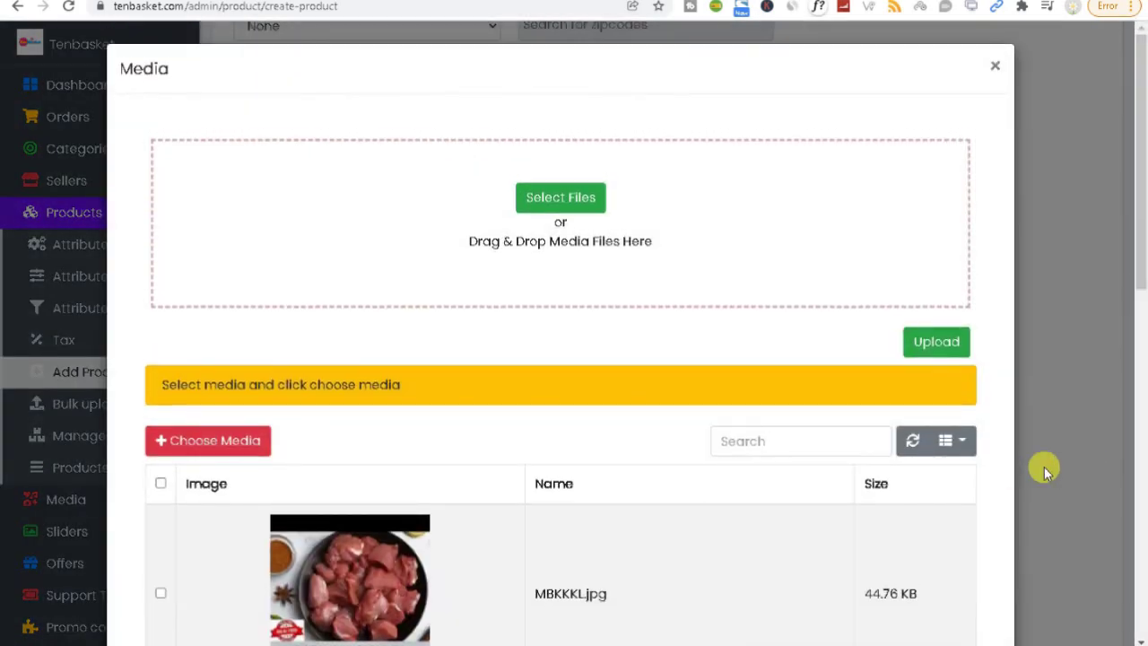
pyautogui.moveTo(1137, 237); pyautogui.dragTo(1139, 444)
pyautogui.click(160, 260)
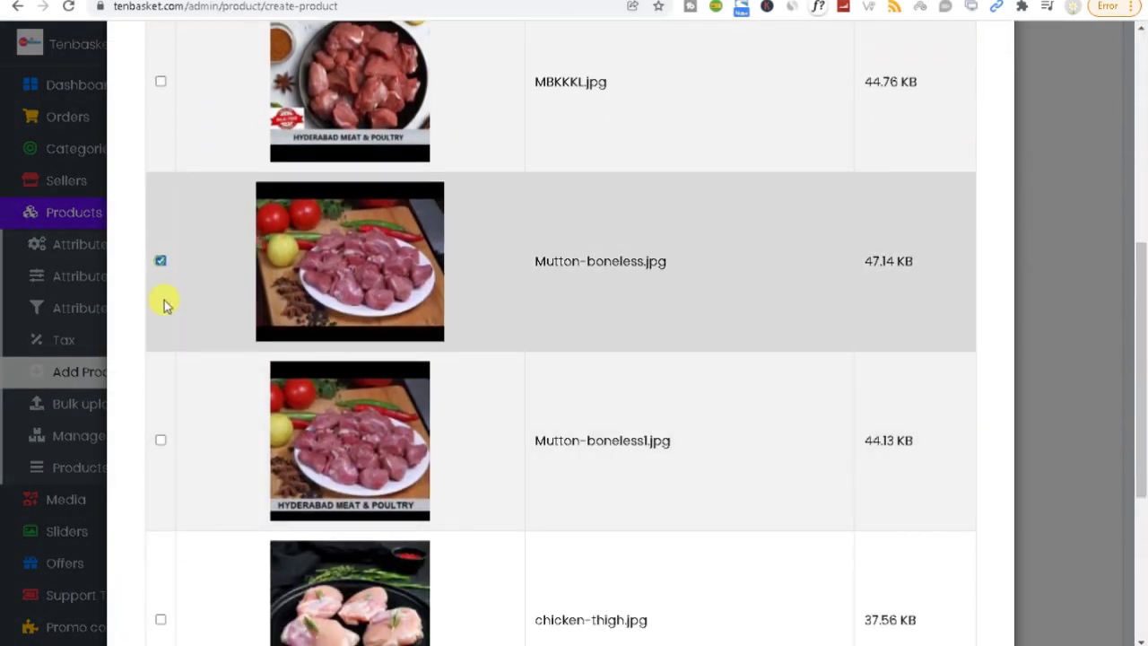
pyautogui.click(160, 440)
pyautogui.moveTo(1140, 404); pyautogui.dragTo(1135, 210)
pyautogui.click(195, 351)
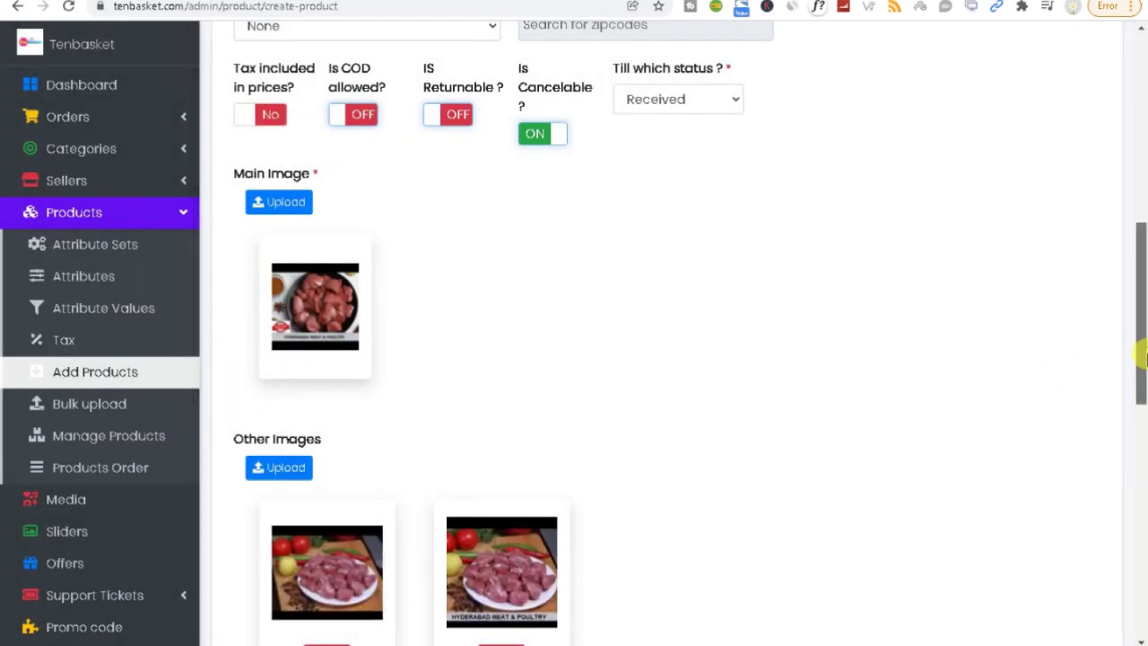
pyautogui.moveTo(1139, 355); pyautogui.dragTo(1140, 493)
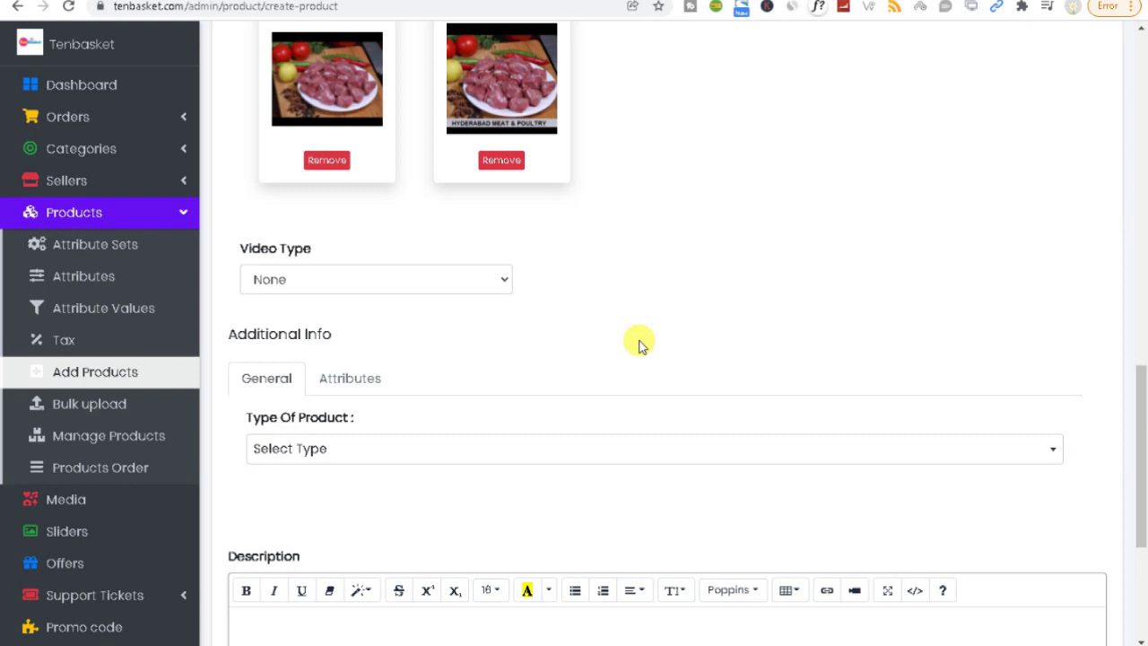
pyautogui.click(454, 287)
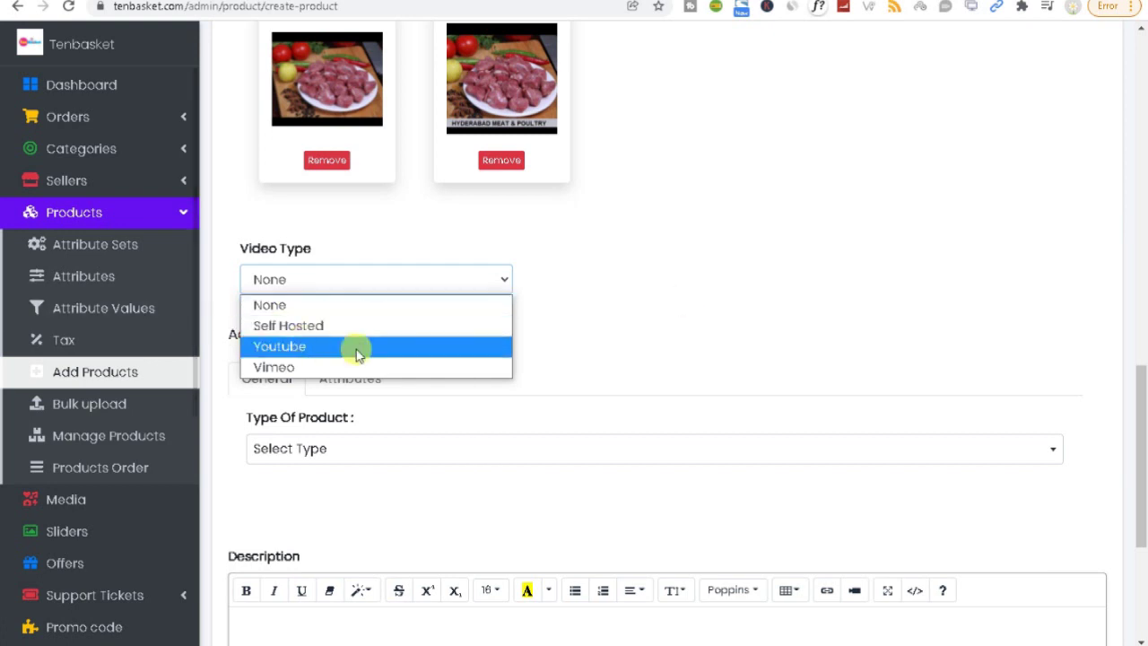
pyautogui.click(661, 319)
pyautogui.scroll(-1, 1143, 381)
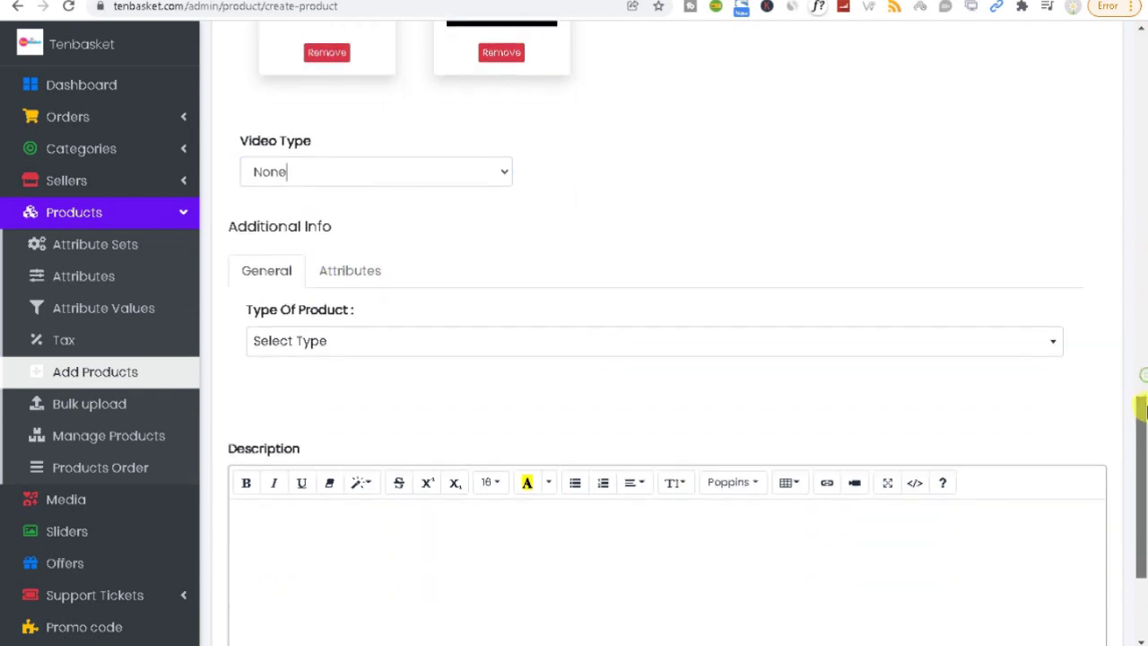
pyautogui.click(328, 341)
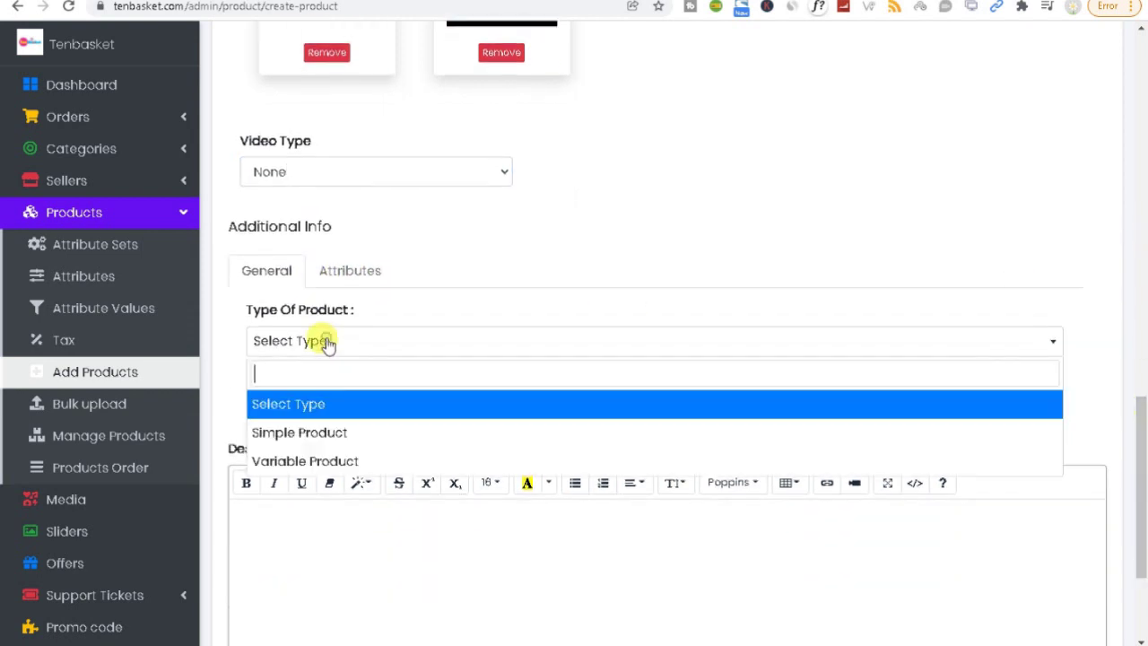
# Step: Make it a Simple Product with regular price 100
pyautogui.click(328, 430)
pyautogui.moveTo(240, 310); pyautogui.dragTo(346, 361)
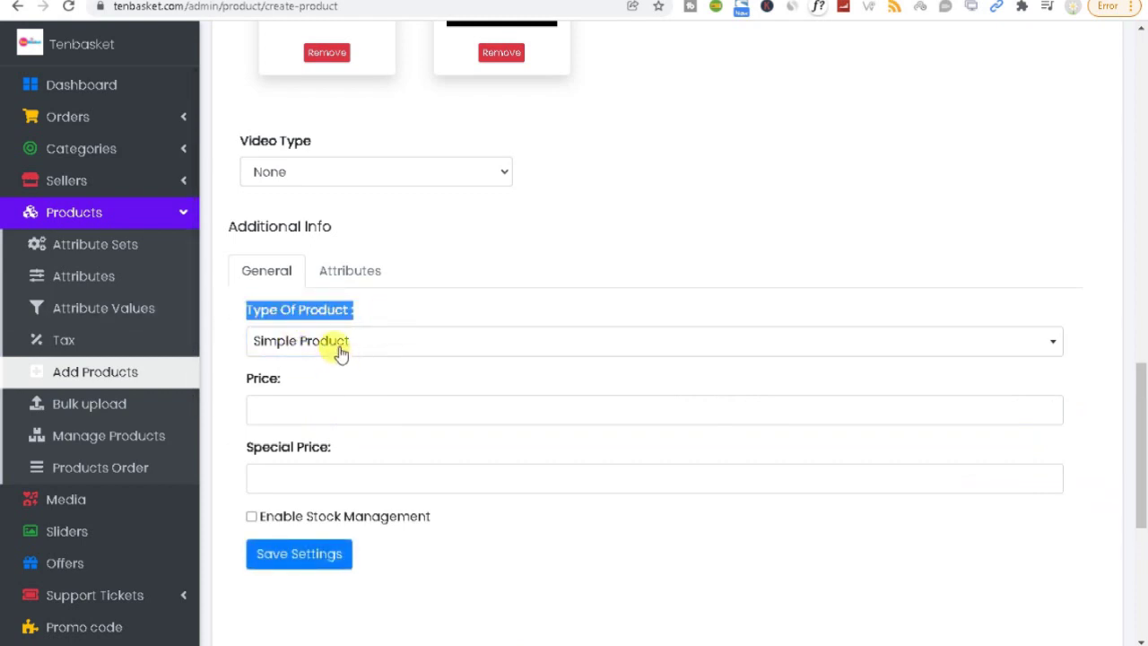
pyautogui.click(341, 350)
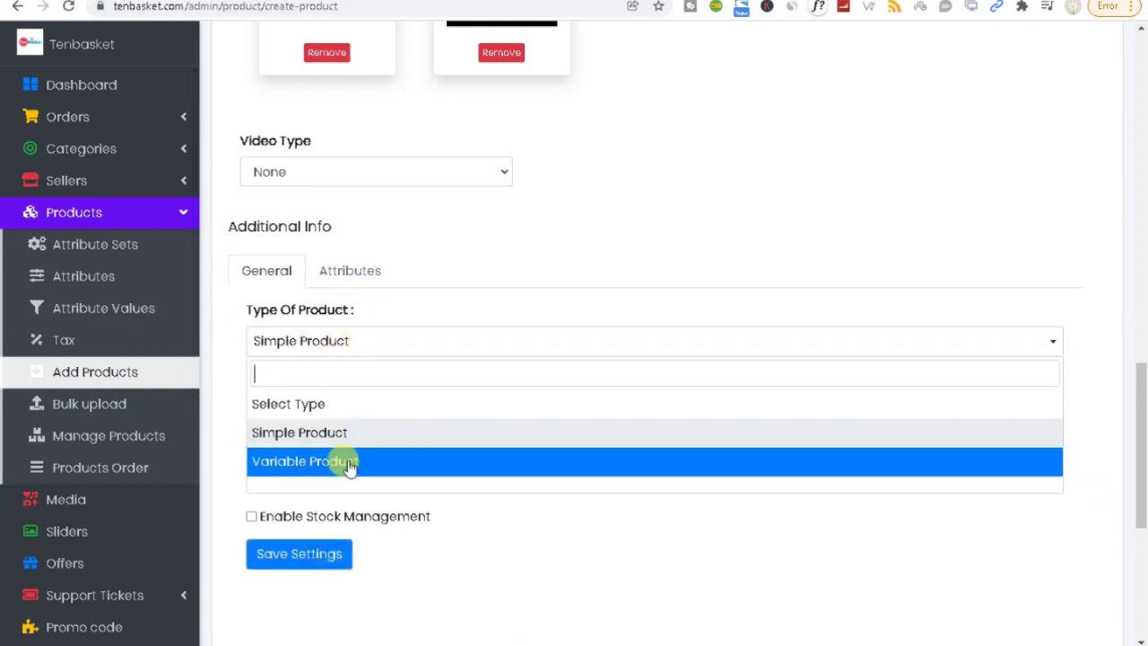
pyautogui.click(243, 351)
pyautogui.click(287, 405)
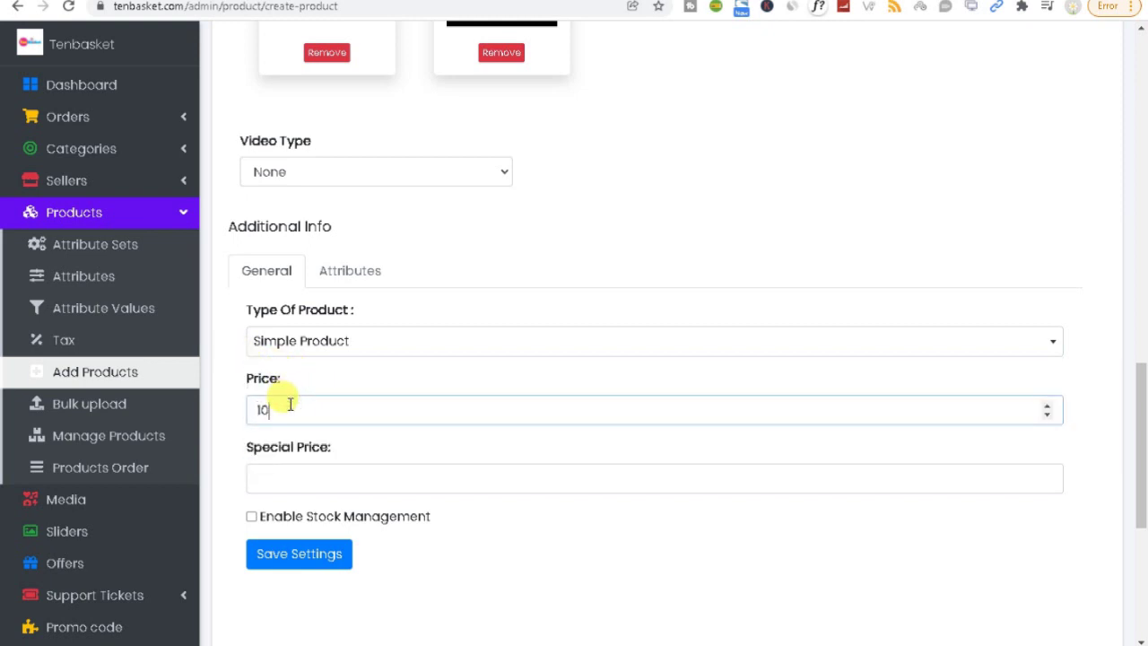
pyautogui.write('100')
pyautogui.click(282, 475)
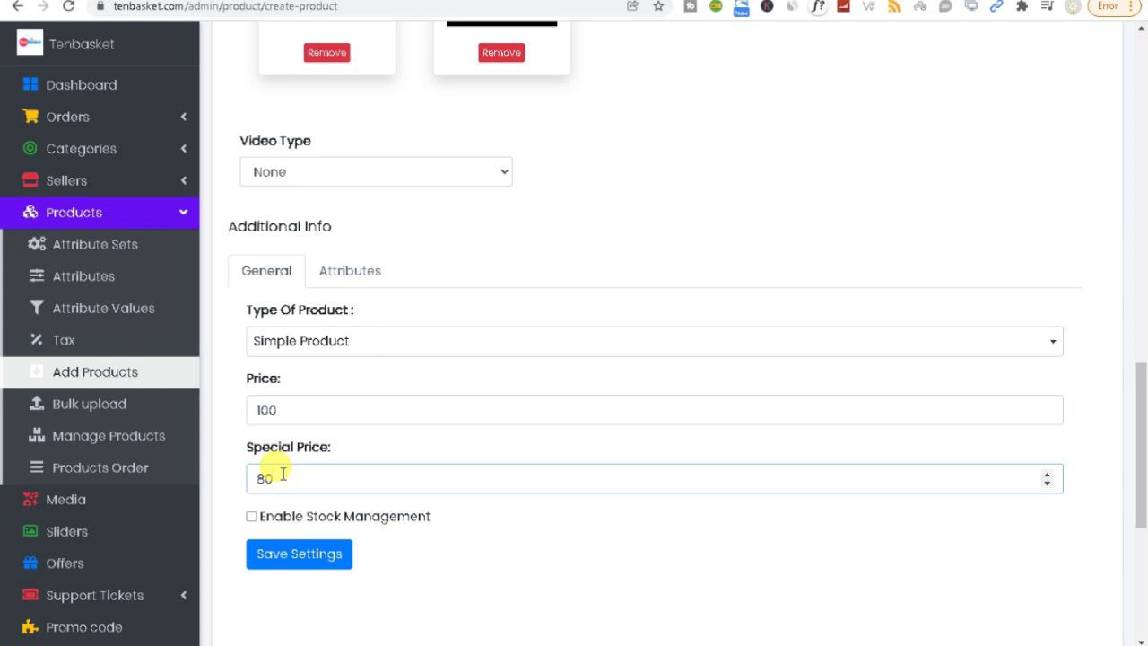
# Step: Turn stock management on, review SKU, Total Stock and In Stock status, then turn it off
pyautogui.click(252, 518)
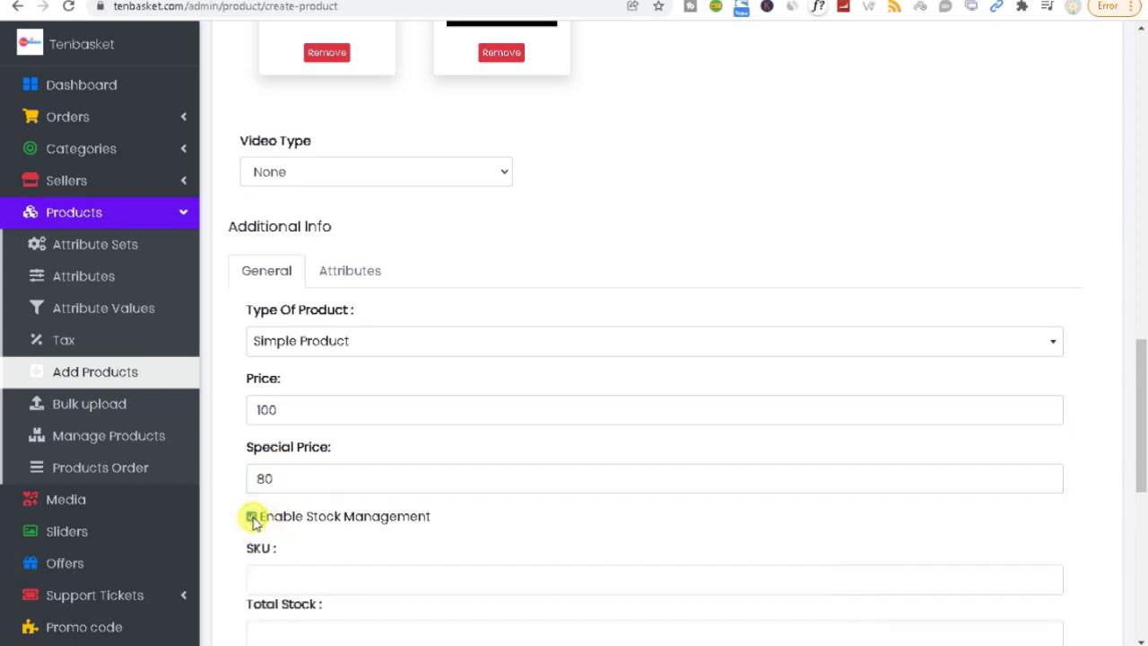
pyautogui.moveTo(1139, 456); pyautogui.dragTo(1144, 513)
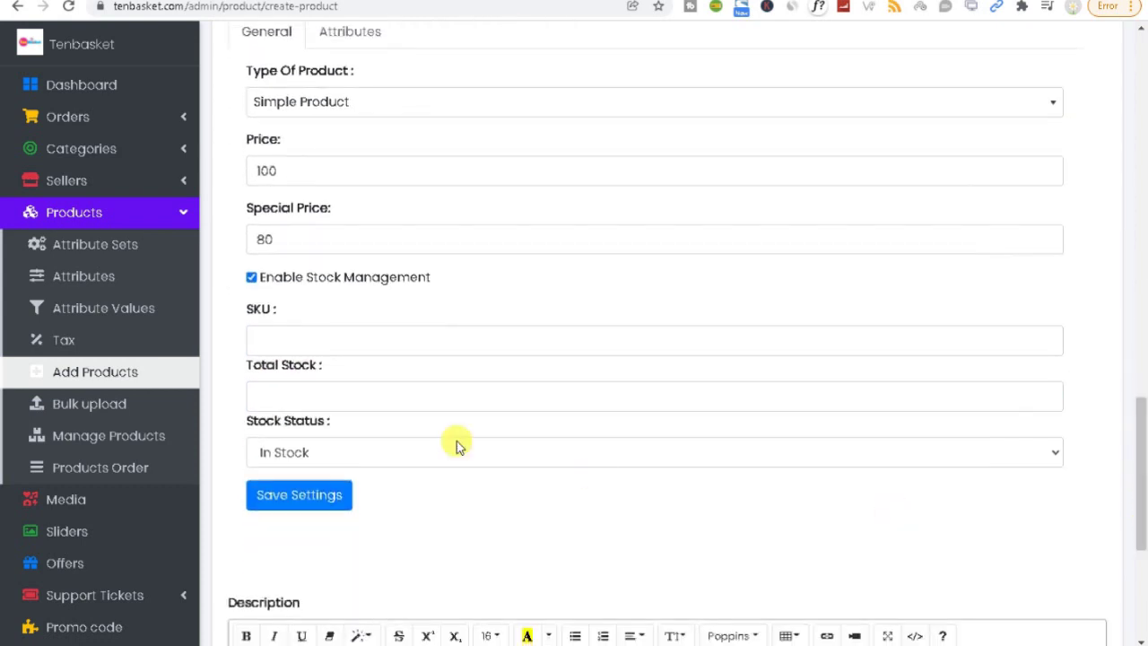
pyautogui.click(295, 328)
pyautogui.click(289, 390)
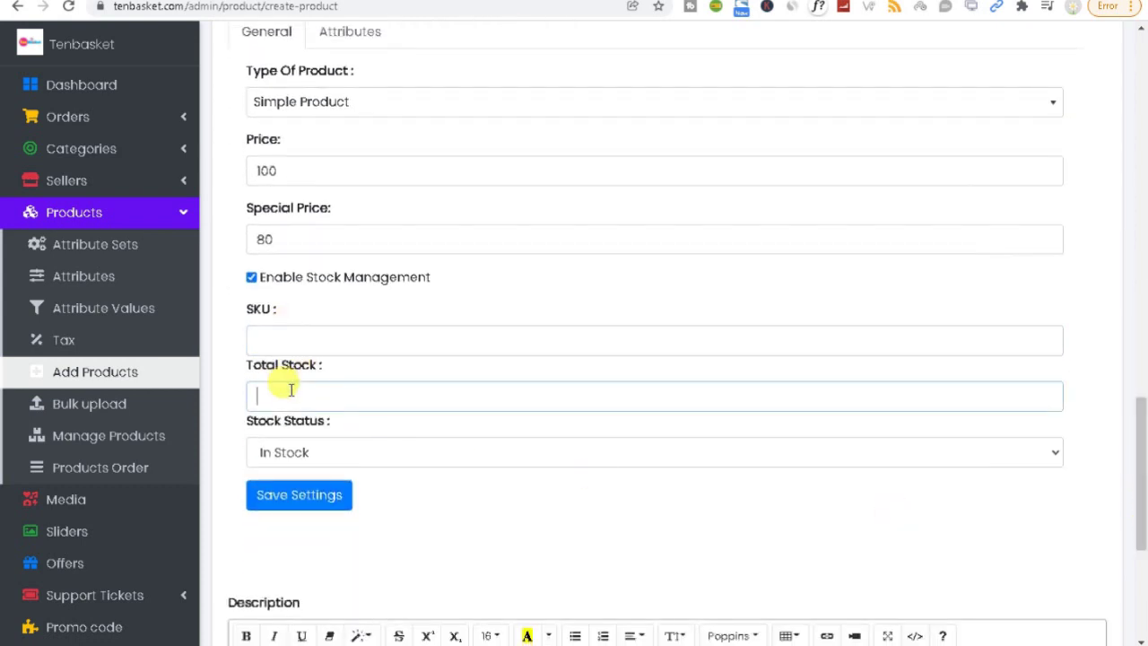
pyautogui.click(305, 452)
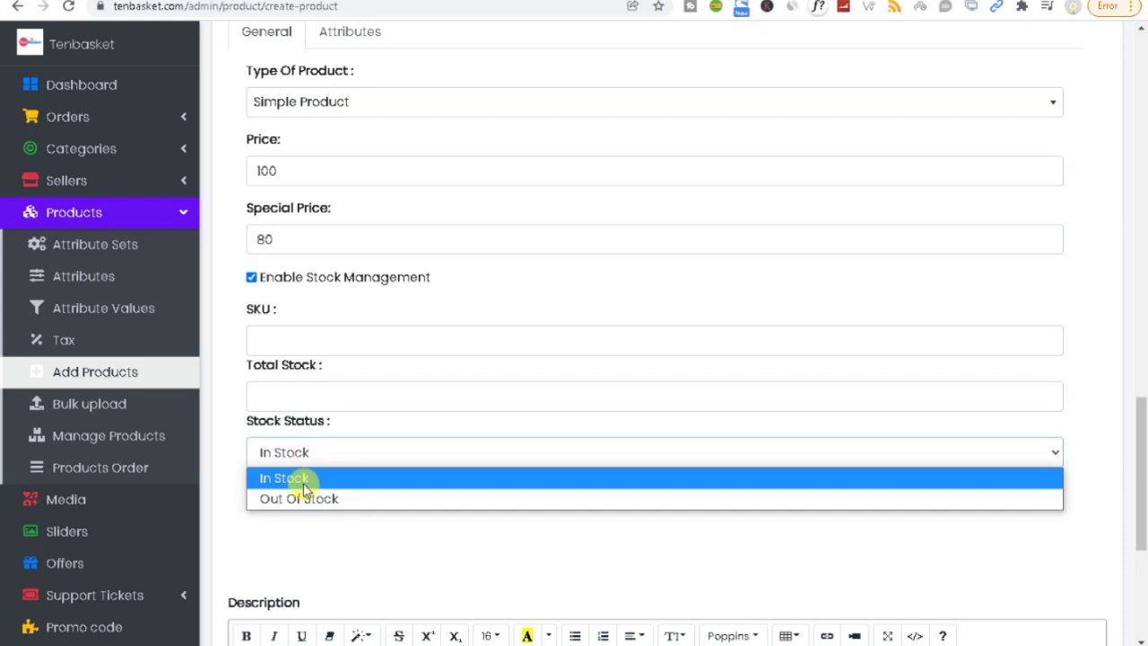
pyautogui.click(301, 338)
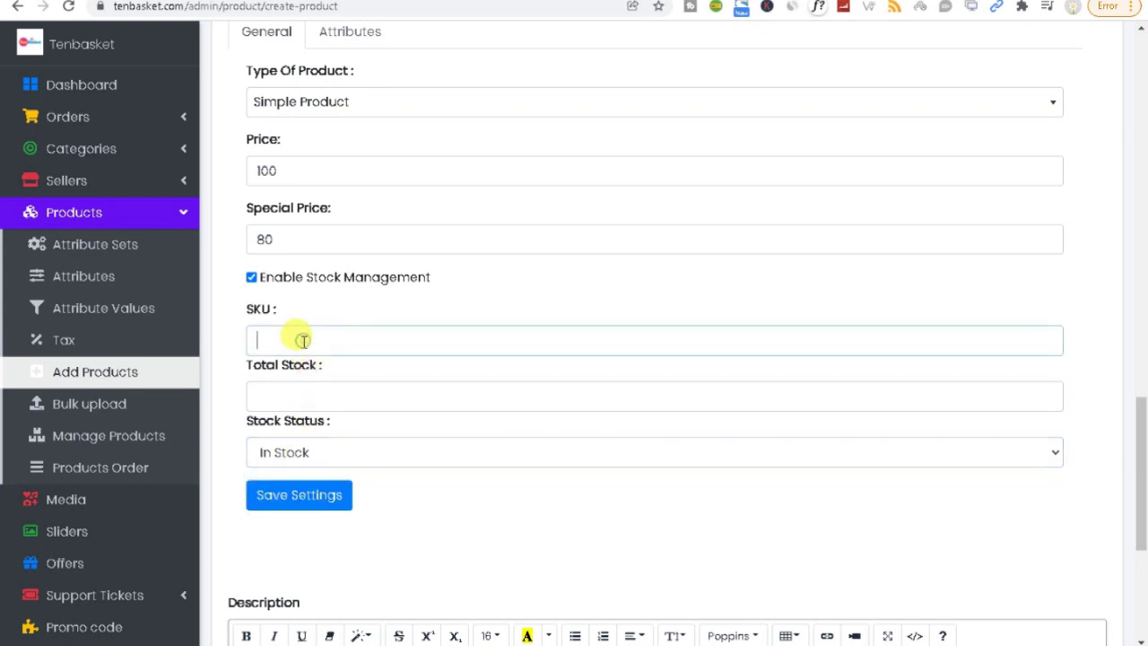
pyautogui.click(251, 278)
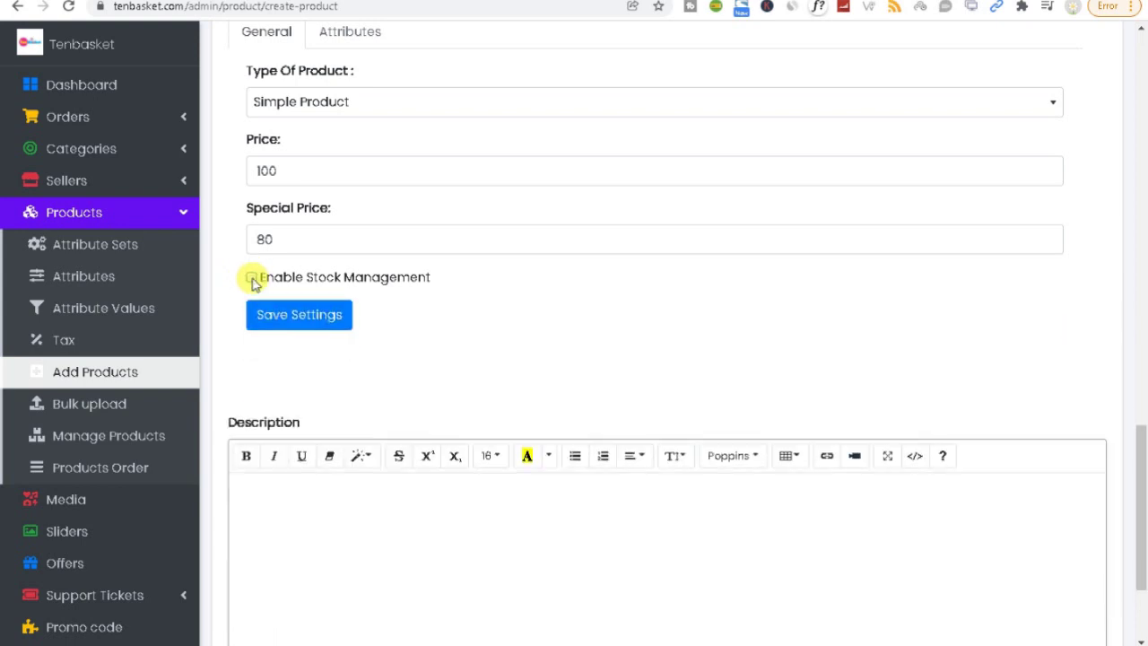
# Step: Change the product type to Variable Product and save the settings
pyautogui.click(312, 99)
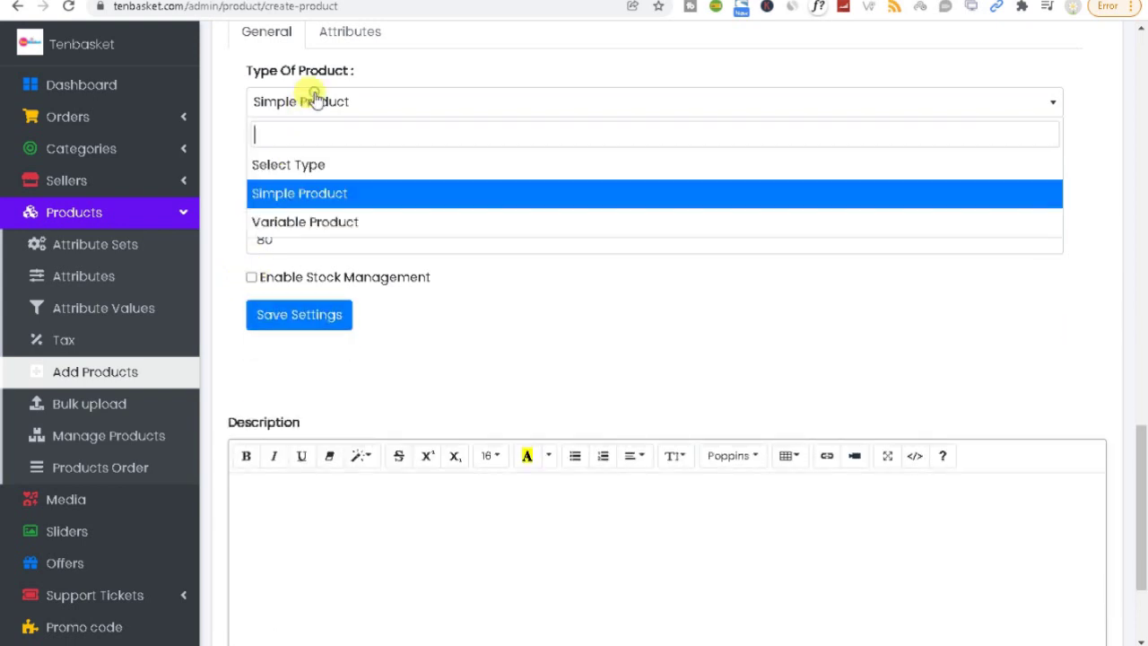
pyautogui.click(302, 224)
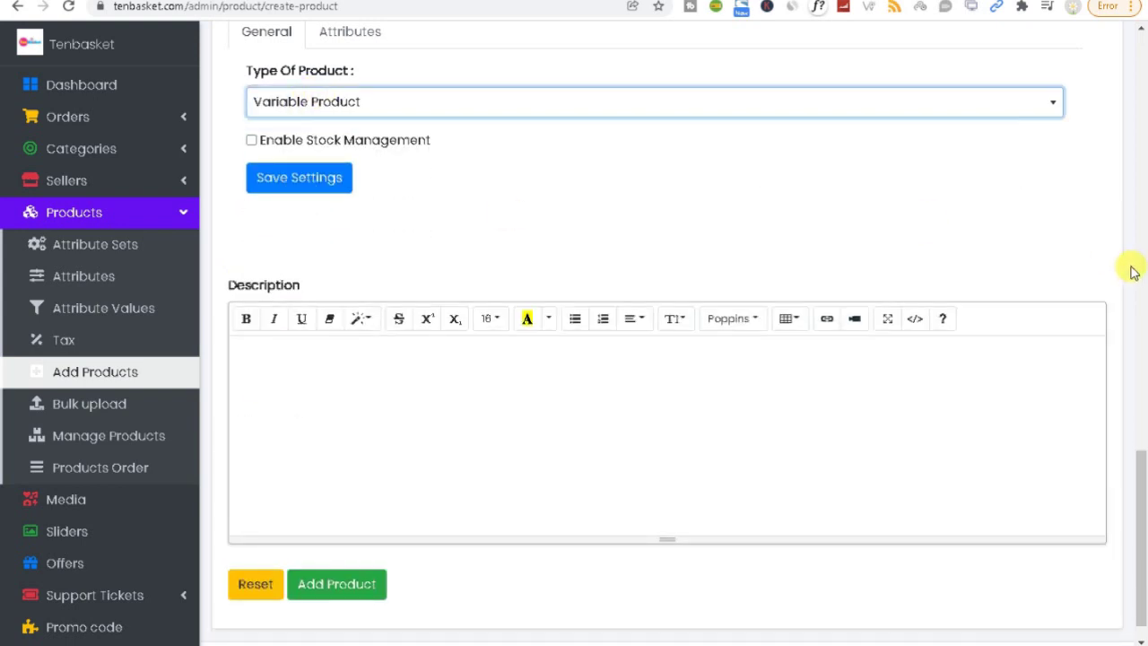
pyautogui.moveTo(1139, 468); pyautogui.dragTo(1136, 423)
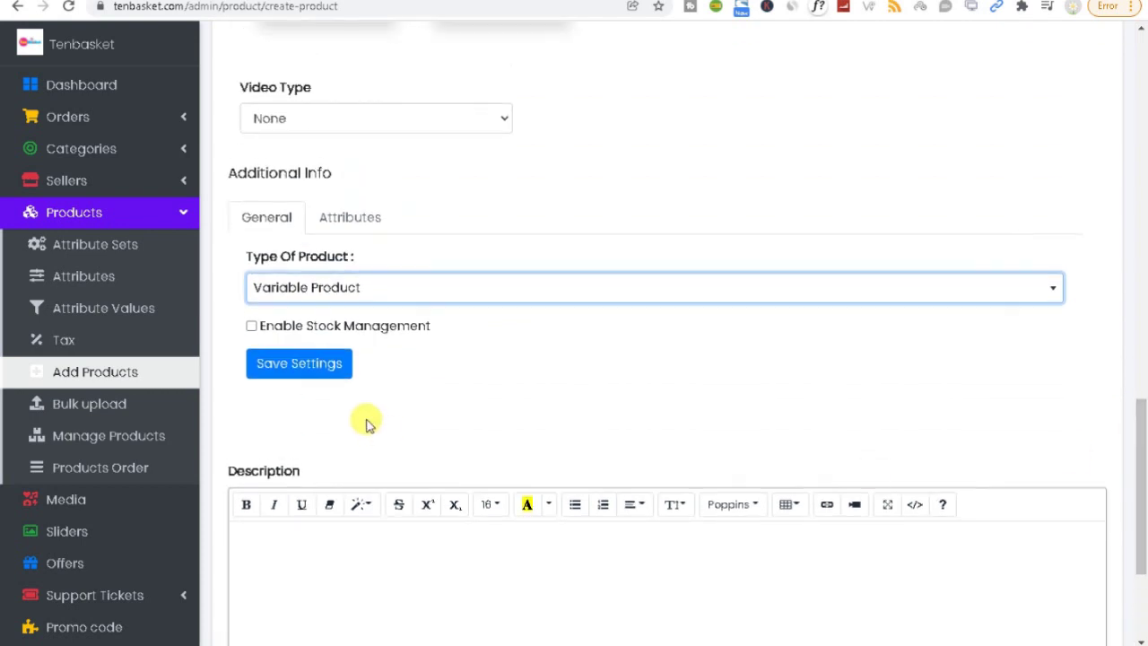
pyautogui.click(308, 372)
pyautogui.click(565, 429)
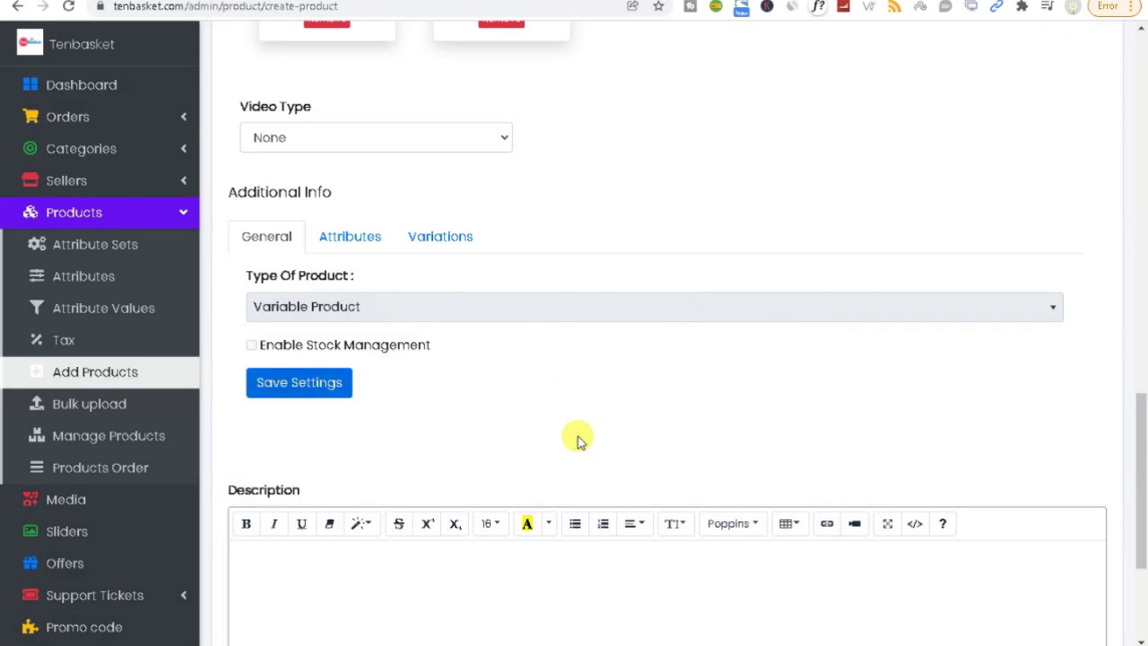
# Step: Add a Kilogram attribute row in the Attributes section
pyautogui.click(347, 244)
pyautogui.click(953, 285)
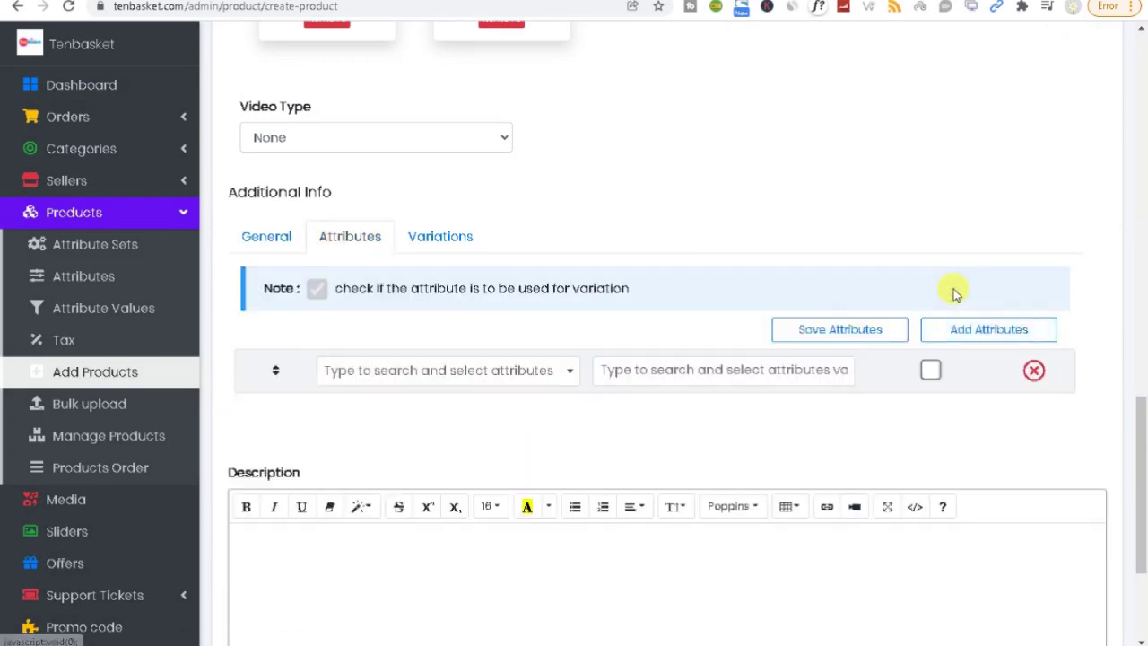
pyautogui.click(509, 371)
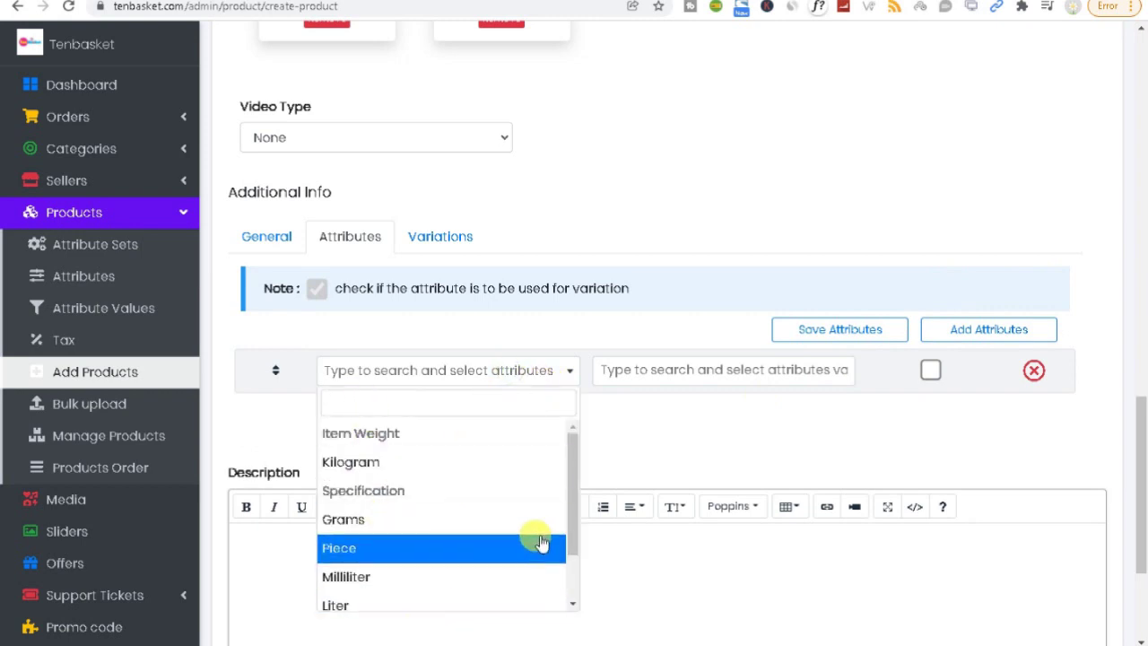
pyautogui.moveTo(565, 498); pyautogui.dragTo(551, 476)
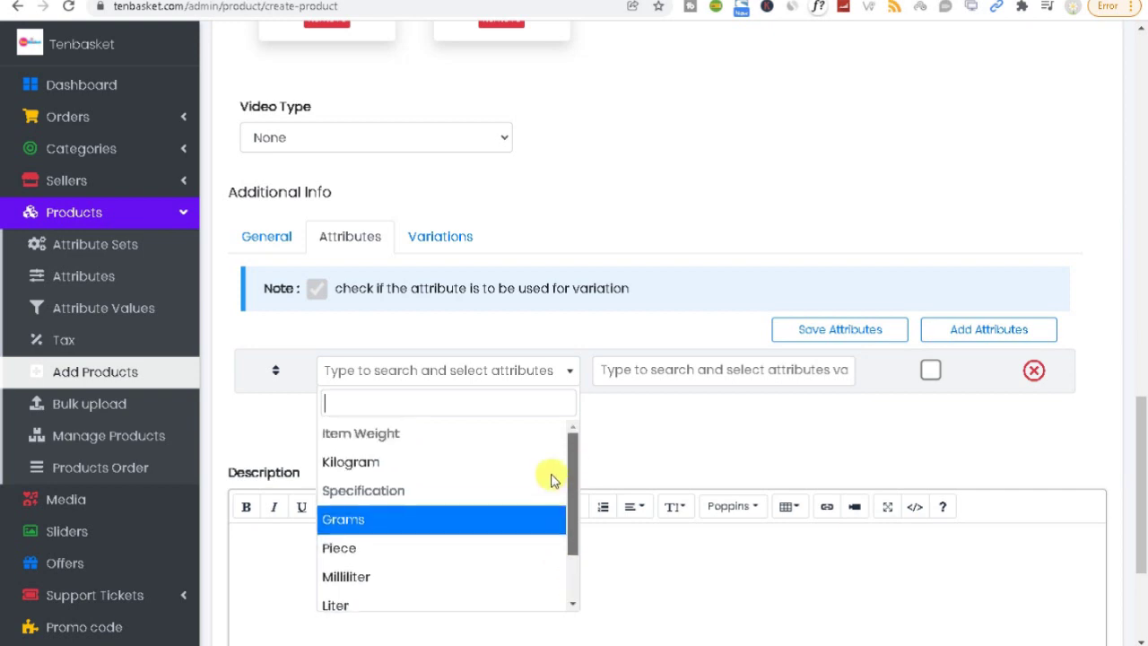
pyautogui.click(362, 476)
# Step: Give Kilogram the values 2Kg, 1Kg, 5Kg and 10Kg and mark it for variations
pyautogui.click(621, 368)
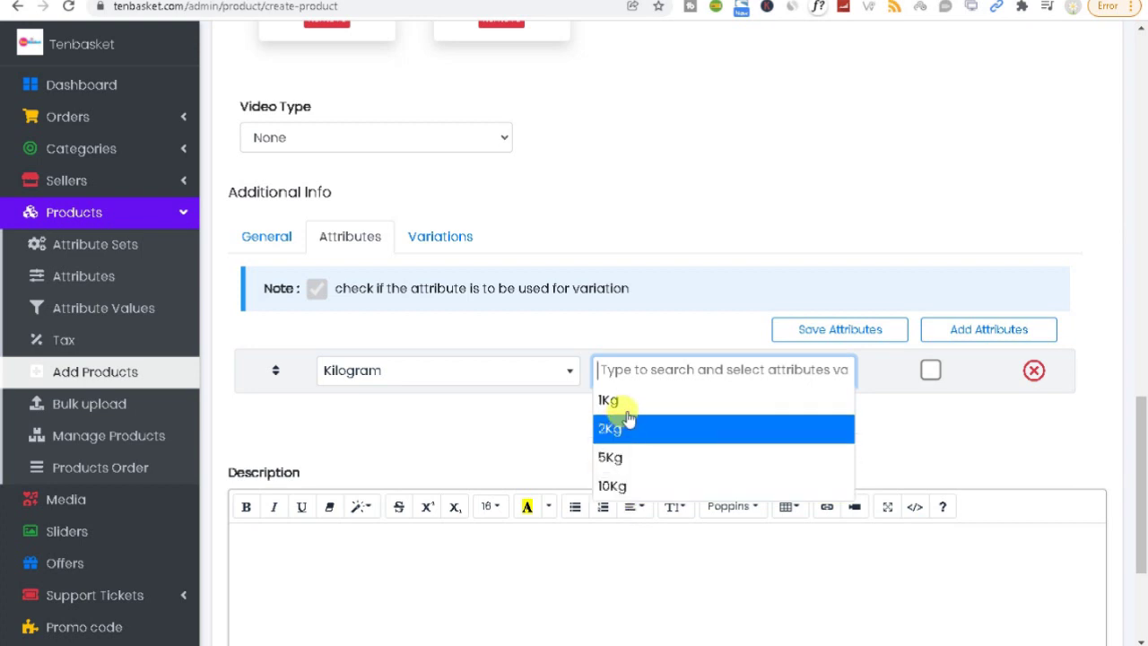
pyautogui.click(625, 428)
pyautogui.click(659, 379)
pyautogui.click(630, 402)
pyautogui.click(704, 379)
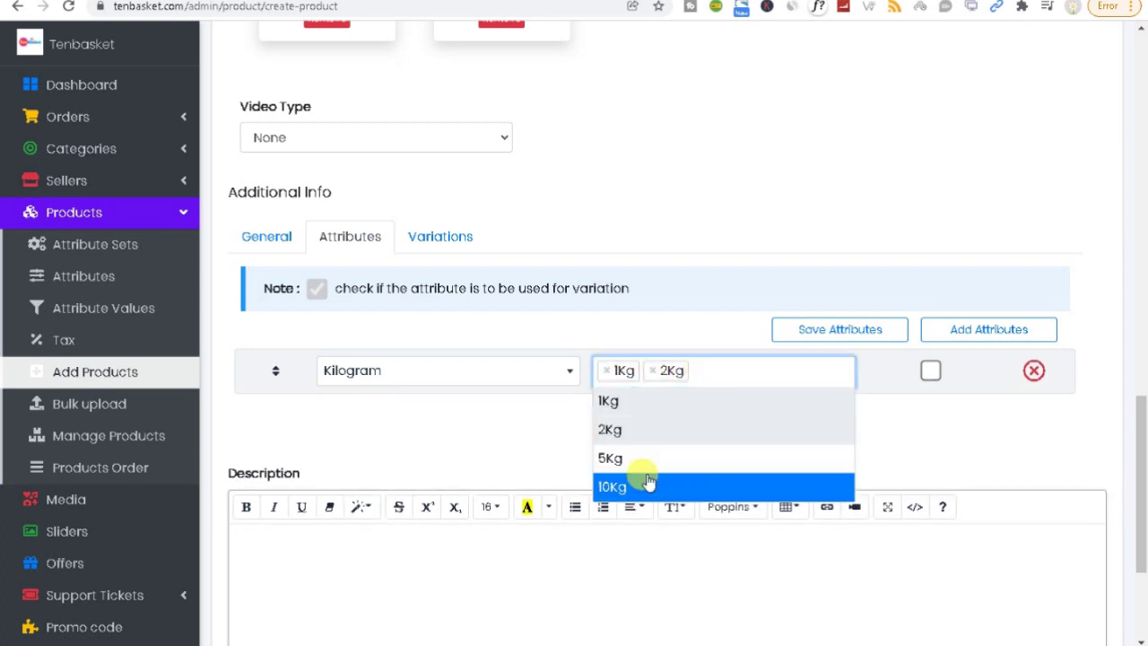
pyautogui.click(628, 456)
pyautogui.click(751, 380)
pyautogui.click(642, 482)
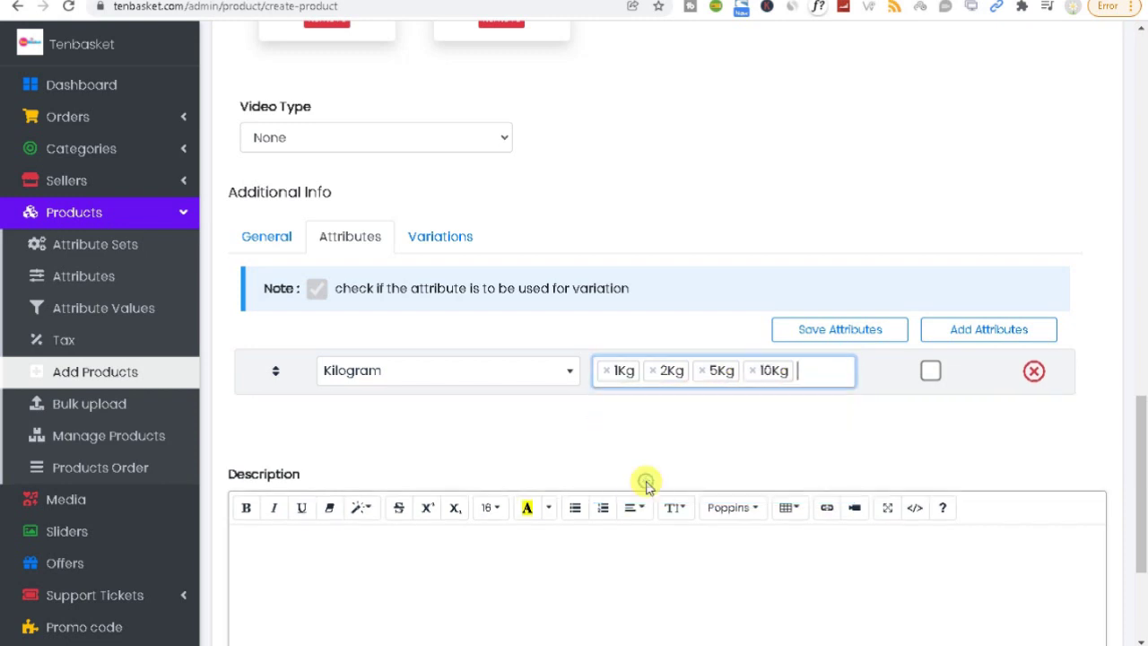
pyautogui.click(929, 371)
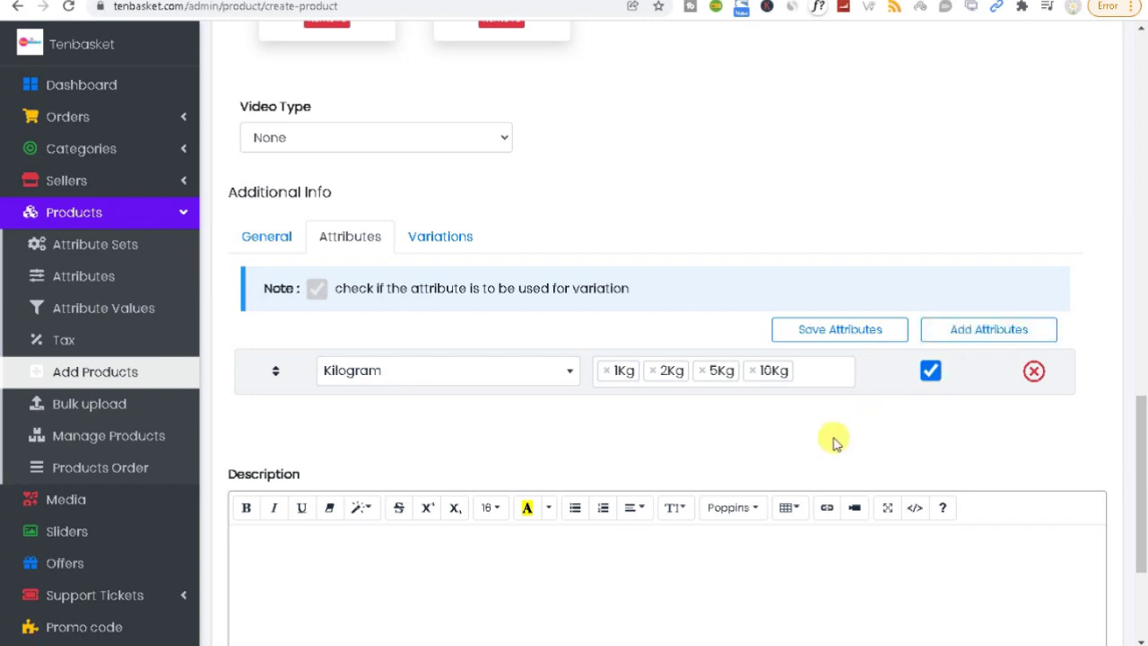
# Step: Check the still-empty Variations section, then return to Attributes
pyautogui.moveTo(1141, 401)
pyautogui.mouseDown()
pyautogui.moveTo(1141, 469)
pyautogui.moveTo(1137, 381)
pyautogui.mouseUp()
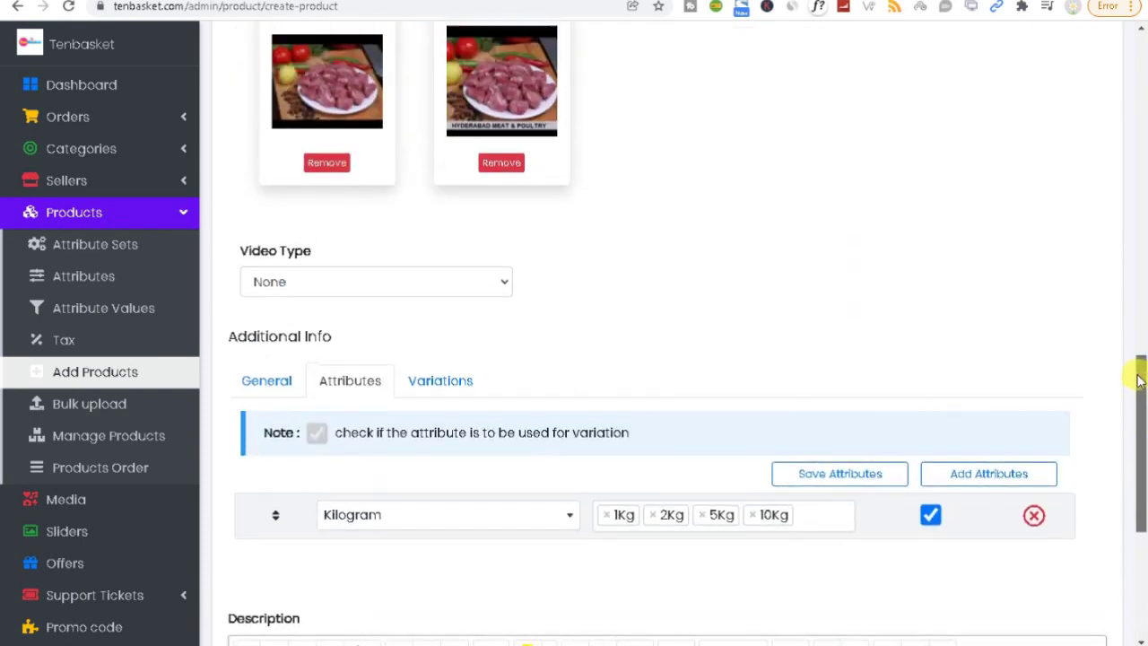
pyautogui.click(453, 383)
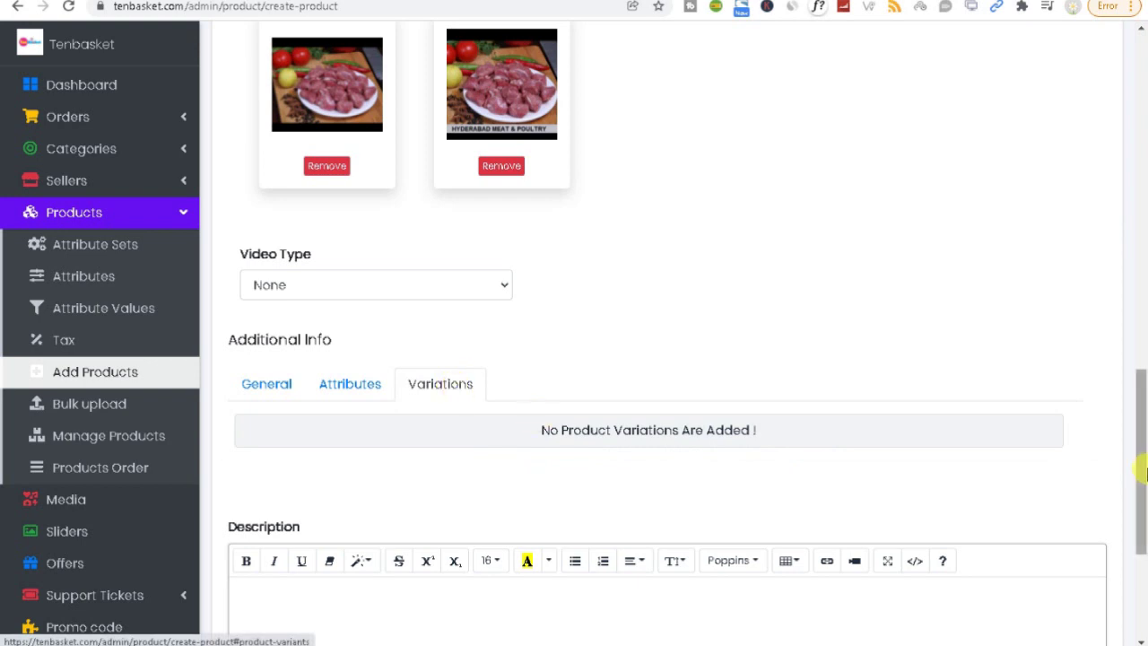
pyautogui.moveTo(1140, 469); pyautogui.dragTo(1139, 547)
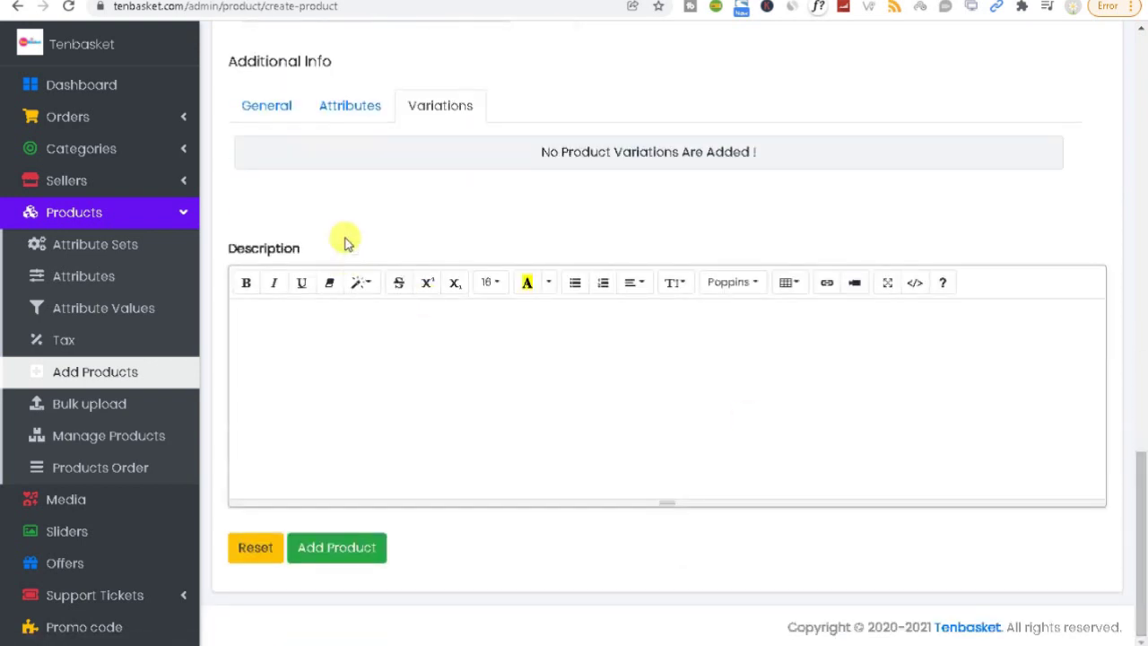
pyautogui.click(345, 108)
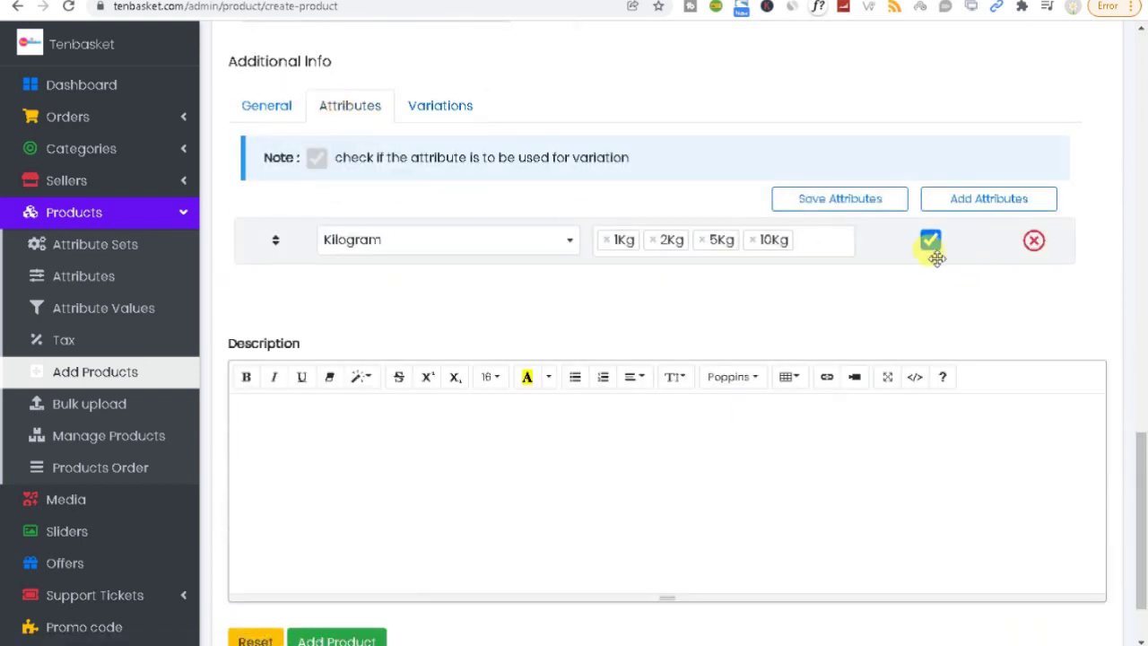
# Step: Save the Kilogram attribute values and show the generated variations
pyautogui.click(843, 203)
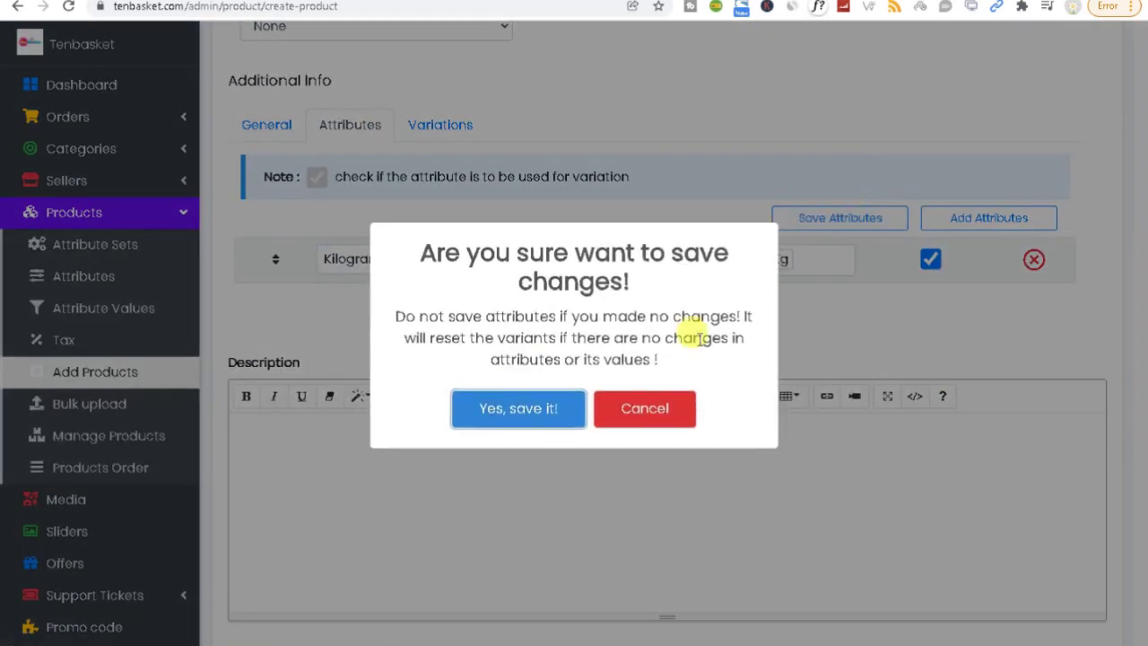
pyautogui.click(509, 405)
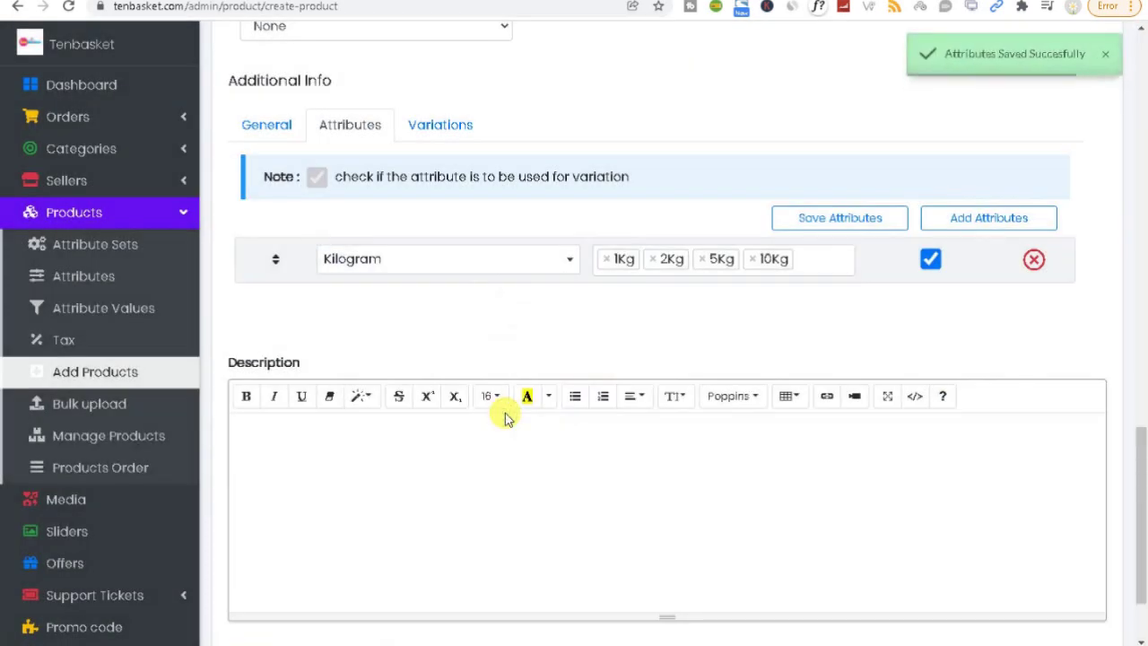
pyautogui.click(444, 129)
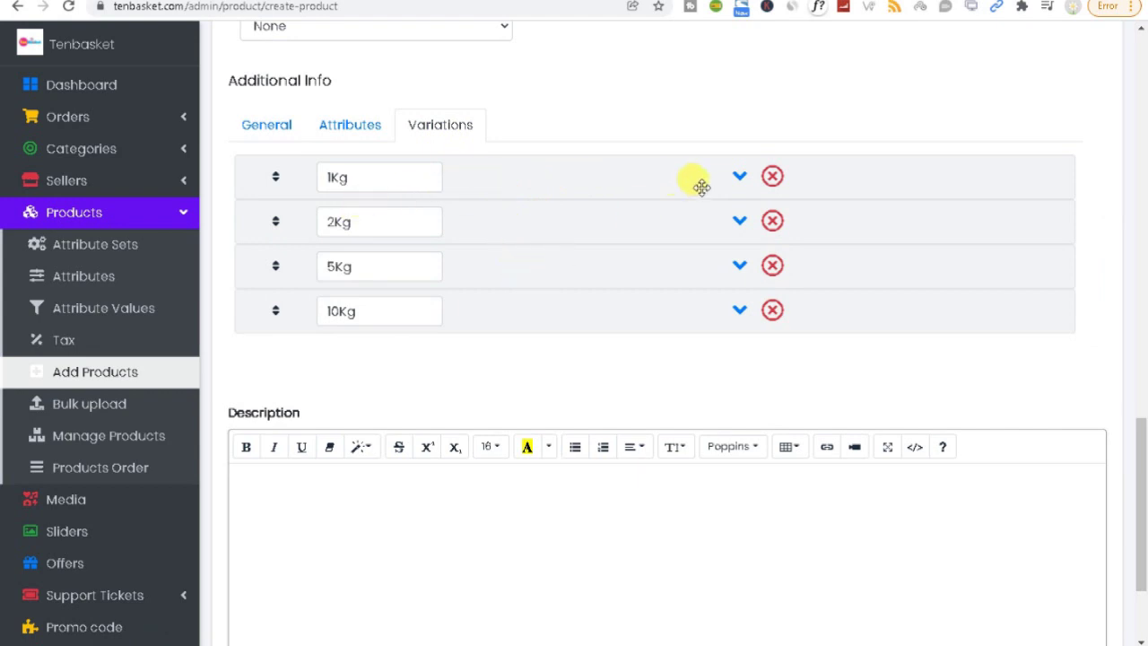
# Step: Price 1Kg at 100 with special 90, and 2Kg at 120 with special 100
pyautogui.click(740, 179)
pyautogui.click(321, 236)
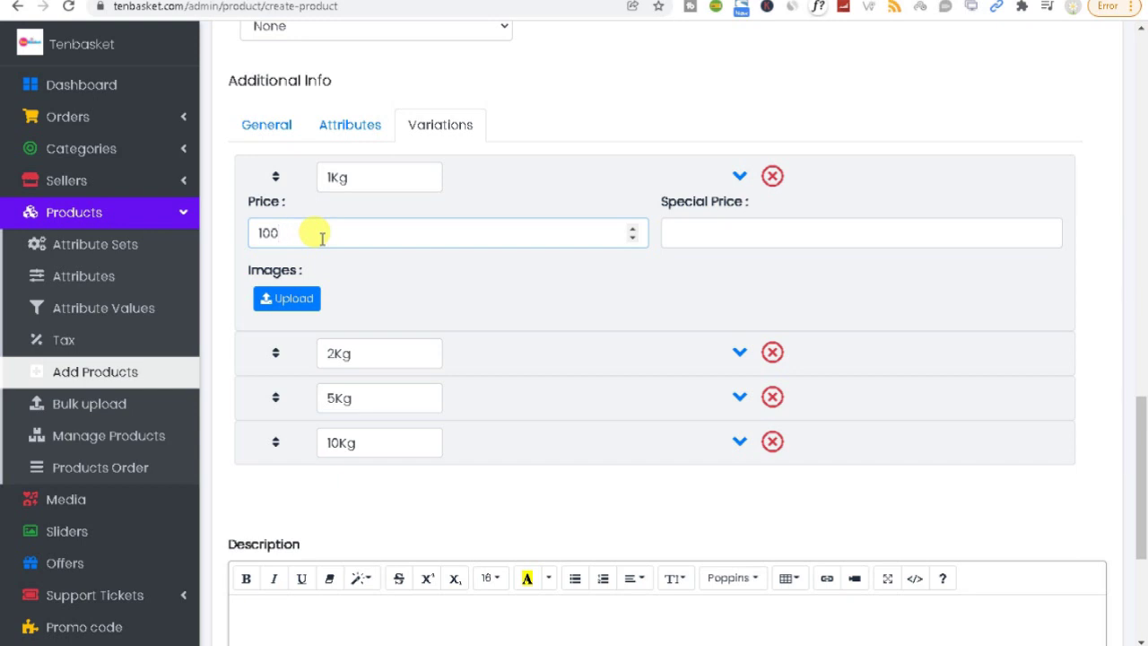
pyautogui.click(740, 233)
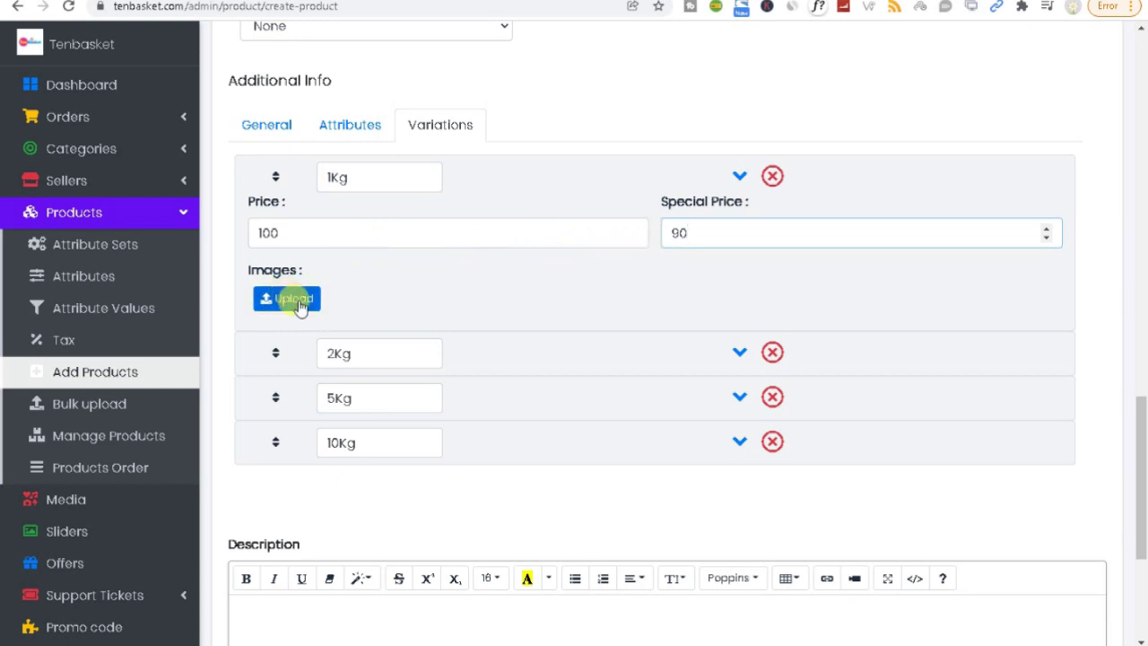
pyautogui.click(352, 353)
pyautogui.click(736, 355)
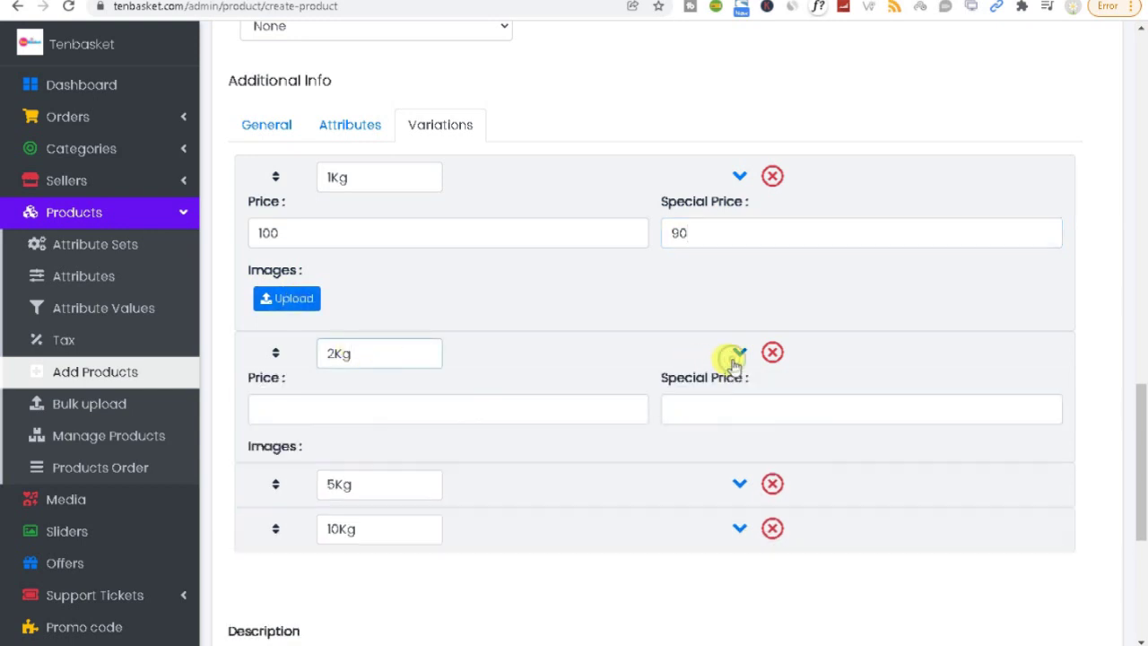
pyautogui.click(350, 414)
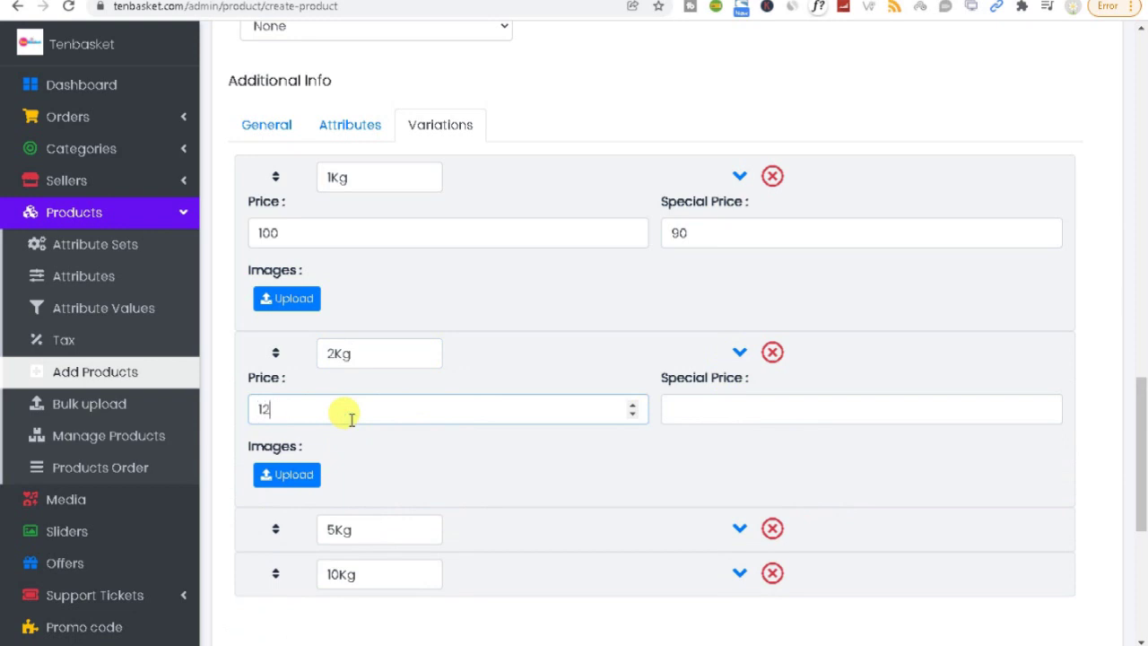
pyautogui.click(712, 408)
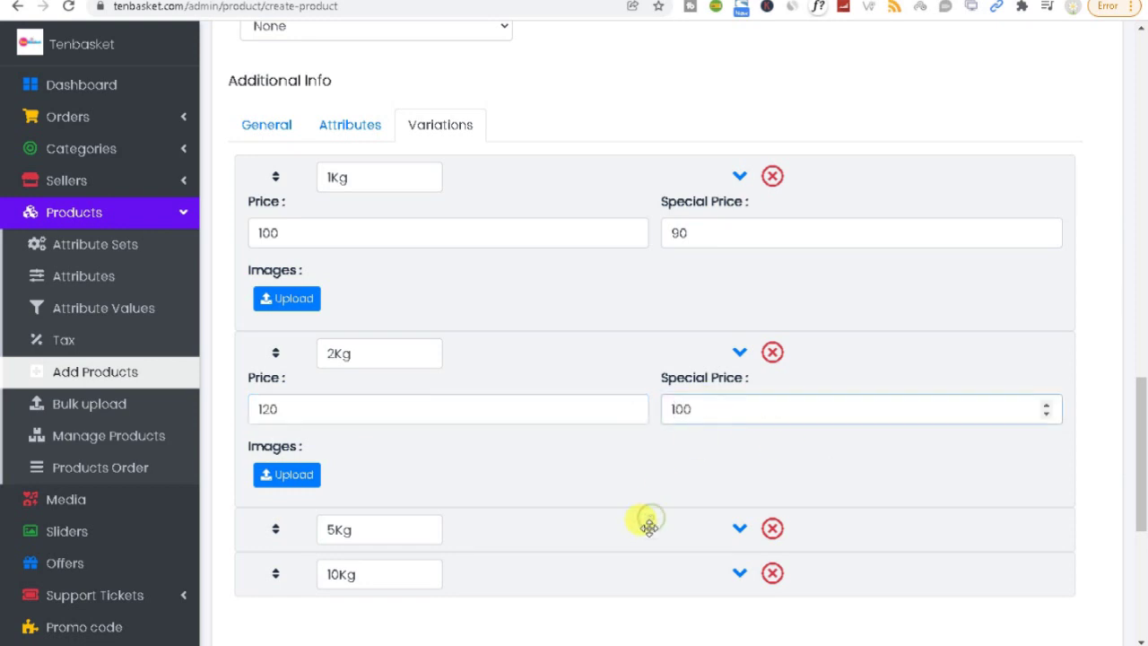
# Step: Scroll down past the product description to the Add Product button
pyautogui.moveTo(1142, 432); pyautogui.dragTo(1142, 504)
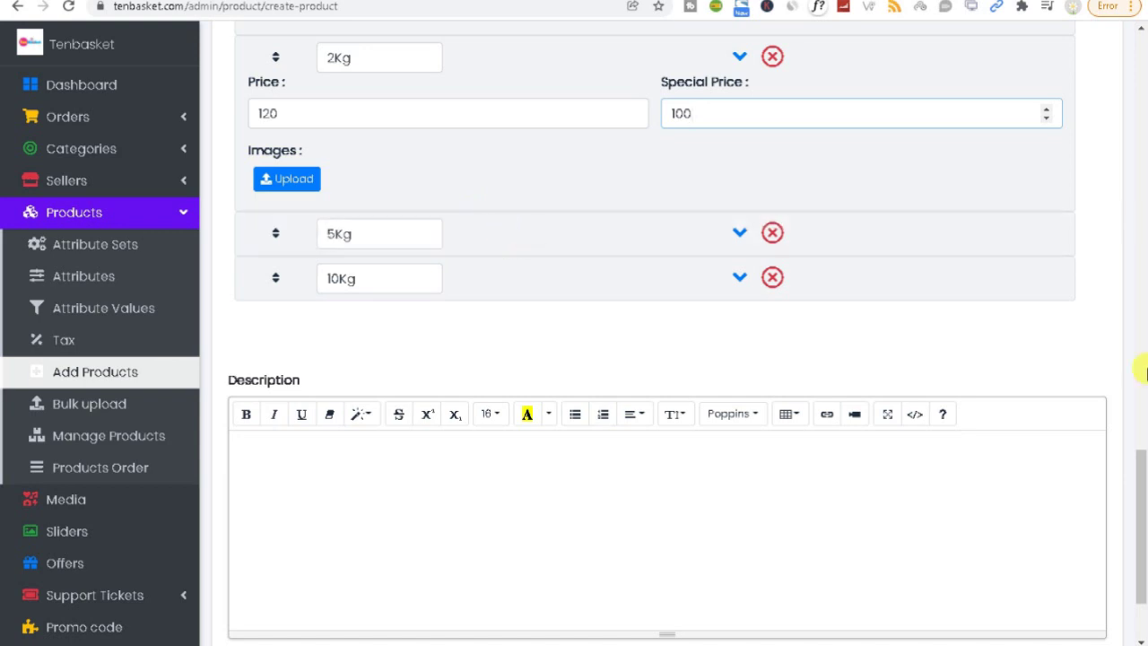
pyautogui.scroll(-2, 1142, 494)
pyautogui.click(416, 378)
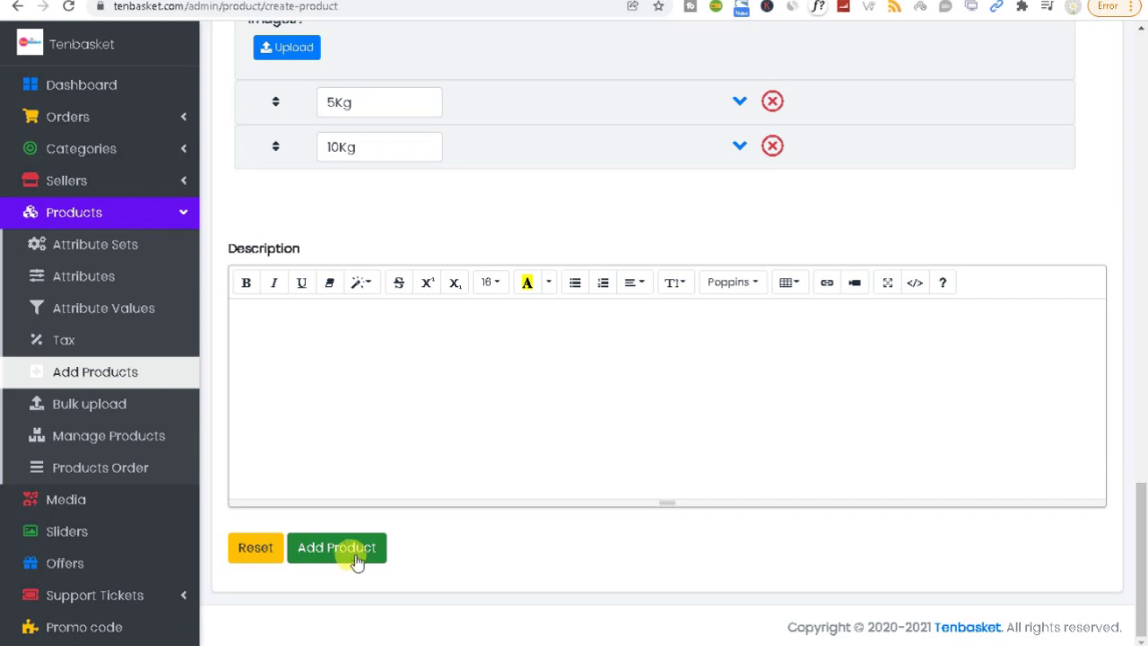
pyautogui.moveTo(1140, 599); pyautogui.dragTo(1144, 136)
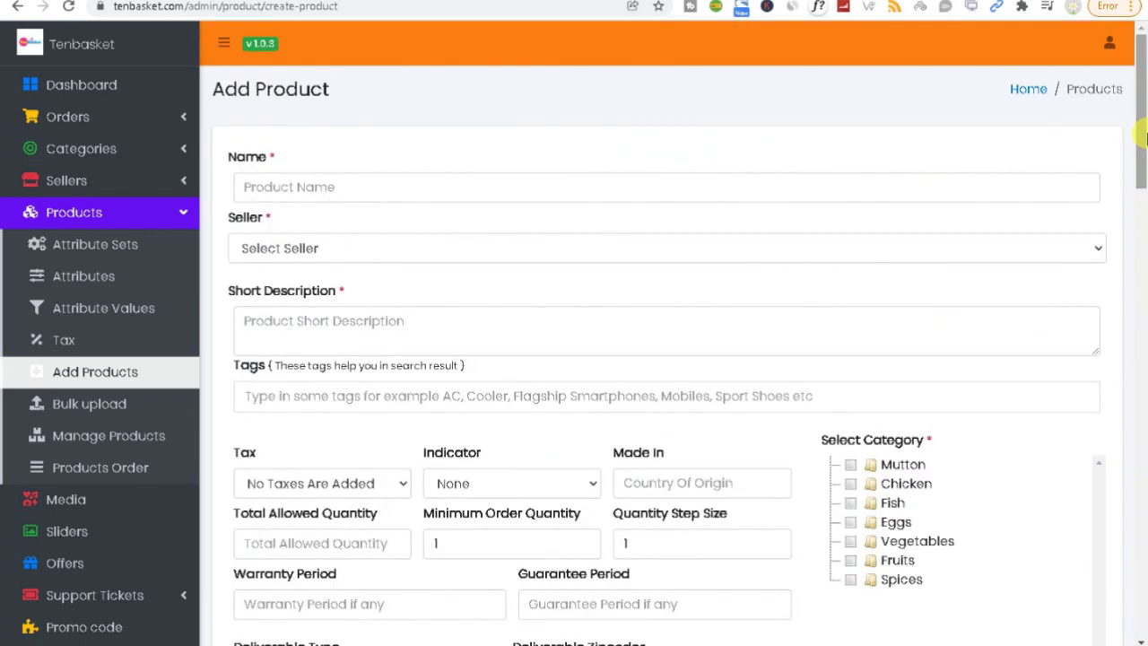
# Step: Tick the Mutton category for the product and open the Sellers list
pyautogui.click(850, 464)
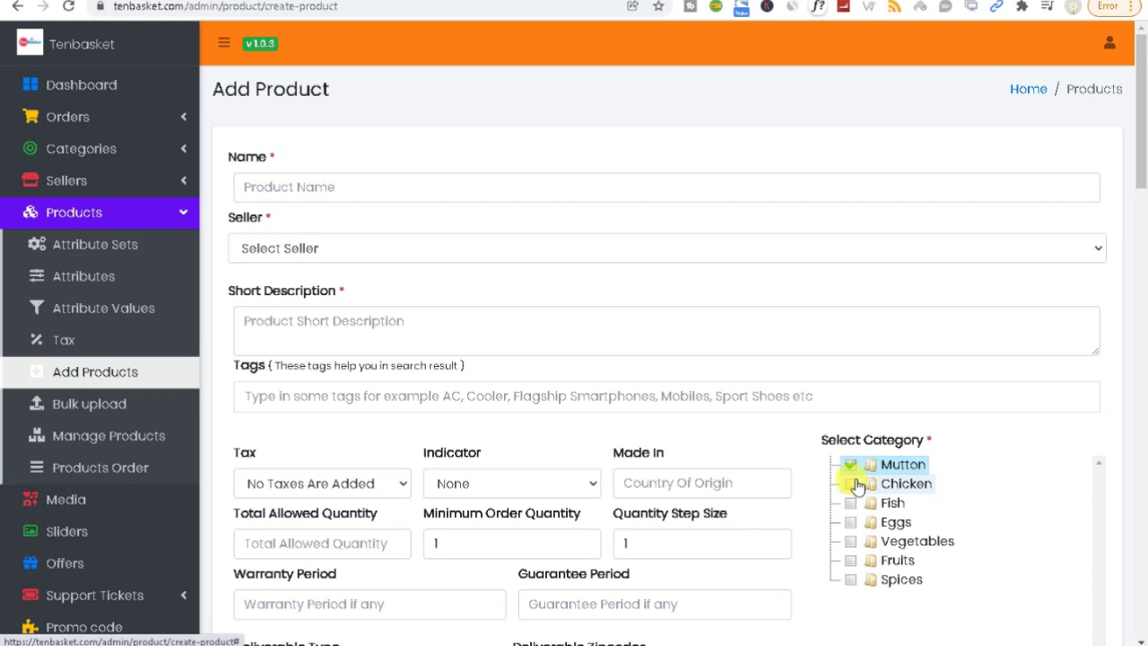
pyautogui.click(166, 179)
pyautogui.click(148, 226)
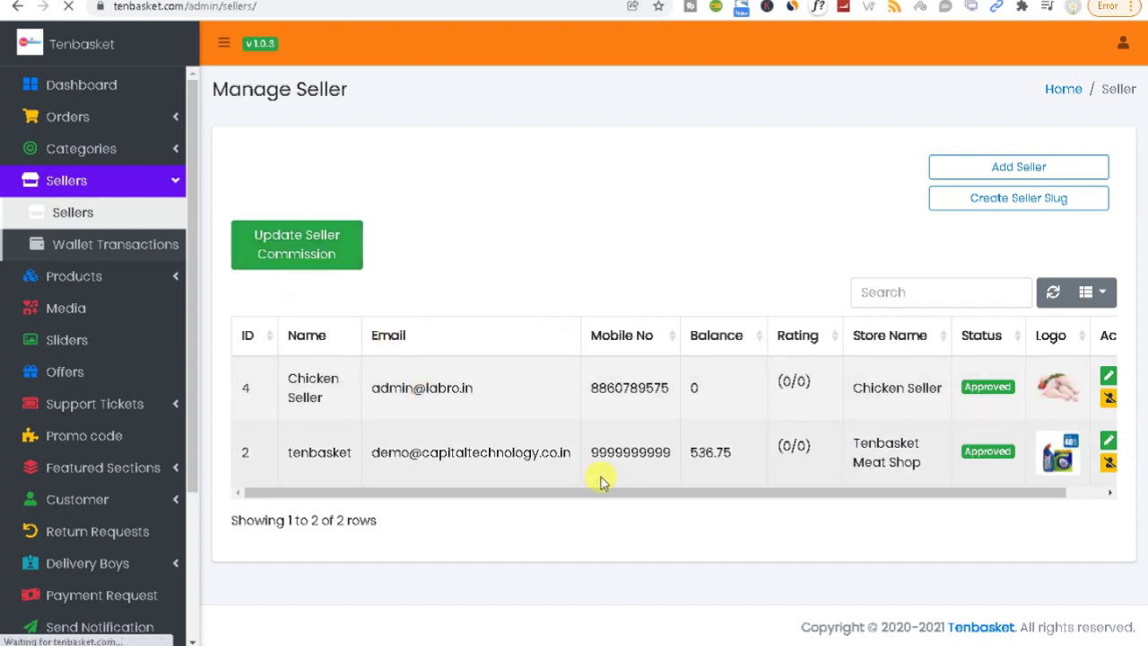
# Step: Copy the Tenbasket Meat Shop seller's mobile number, then return to Products > Add Products
pyautogui.moveTo(633, 494); pyautogui.dragTo(1053, 489)
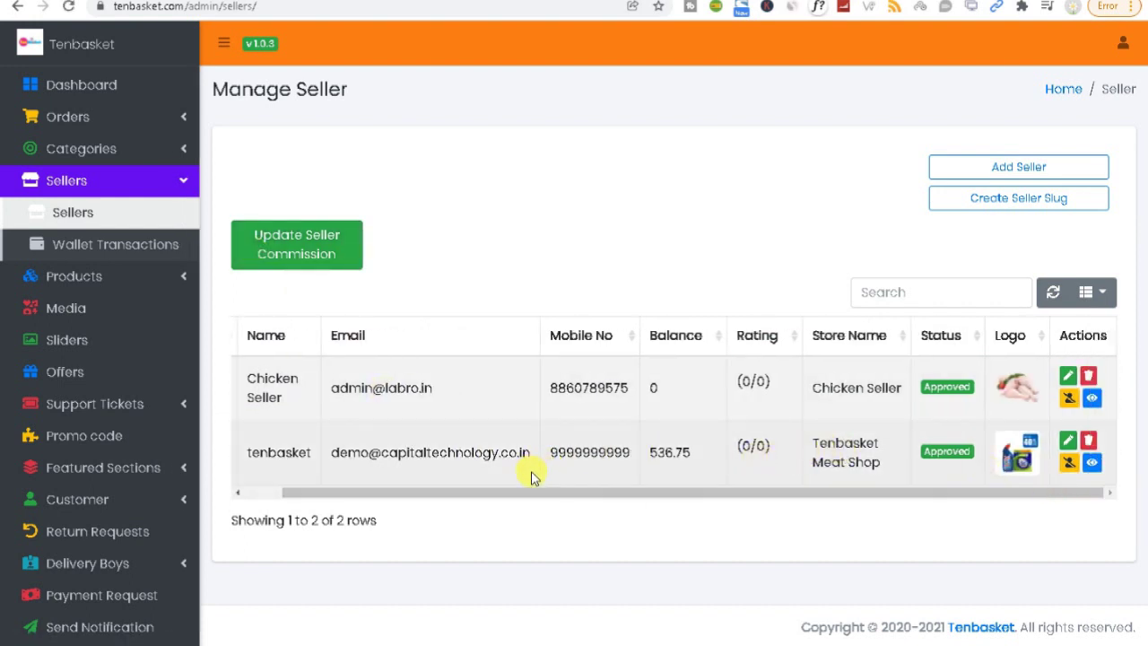
pyautogui.moveTo(549, 452); pyautogui.dragTo(631, 453)
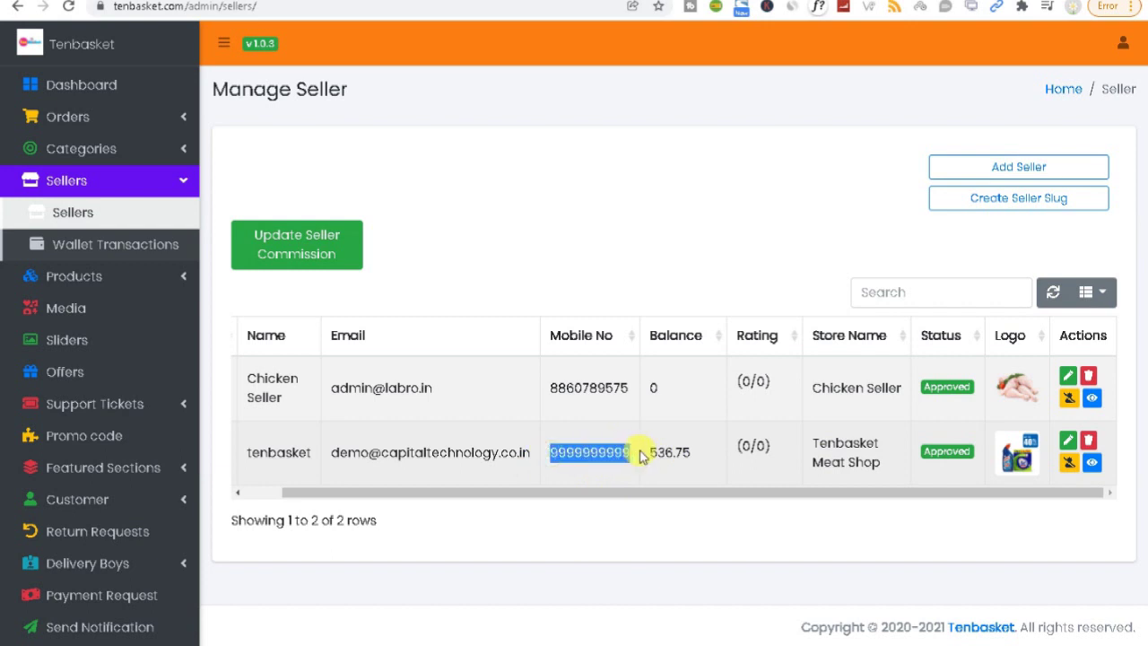
pyautogui.rightClick(567, 457)
pyautogui.click(594, 468)
pyautogui.moveTo(490, 491); pyautogui.dragTo(225, 492)
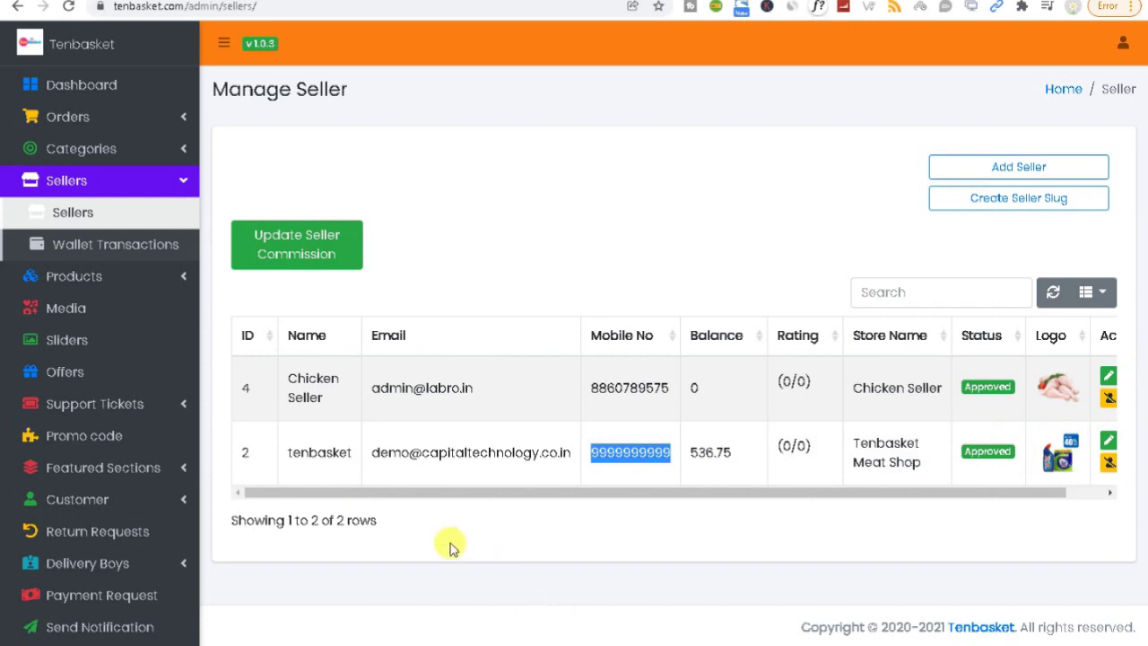
pyautogui.click(89, 278)
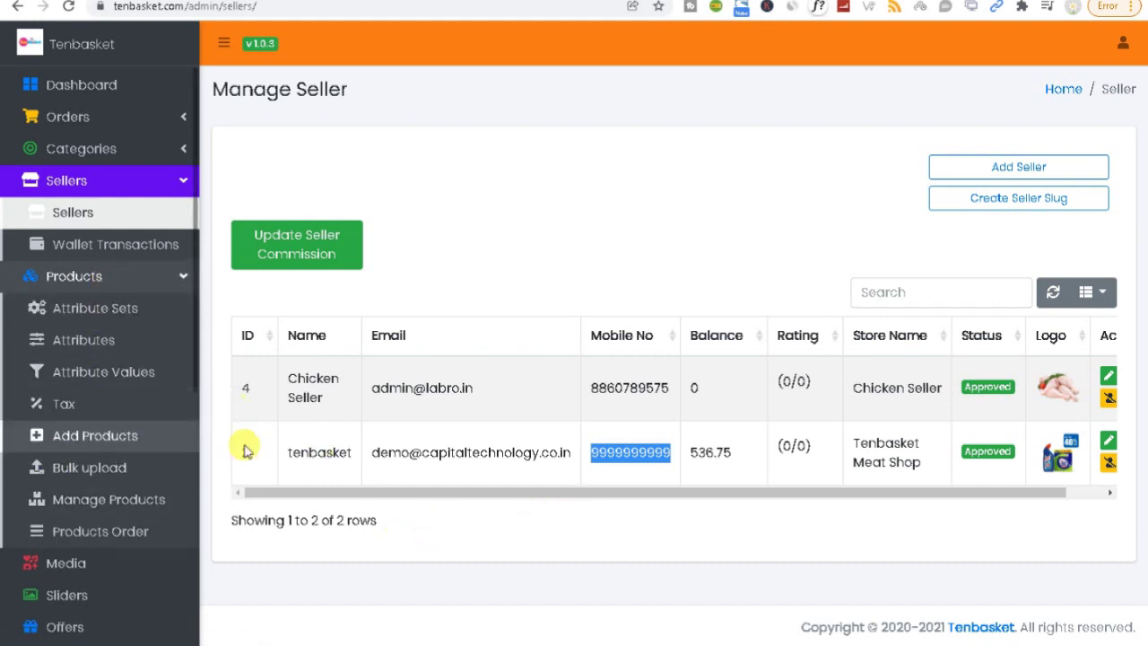
pyautogui.click(107, 436)
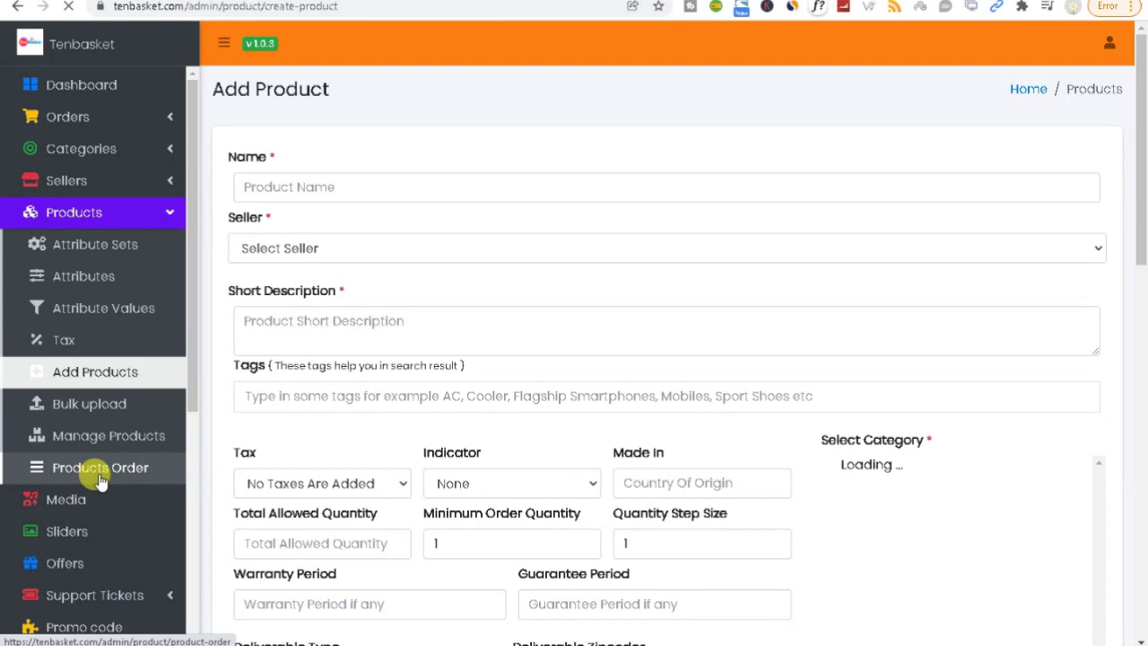
# Step: On the product Bulk upload page, set the upload type to Update
pyautogui.click(103, 418)
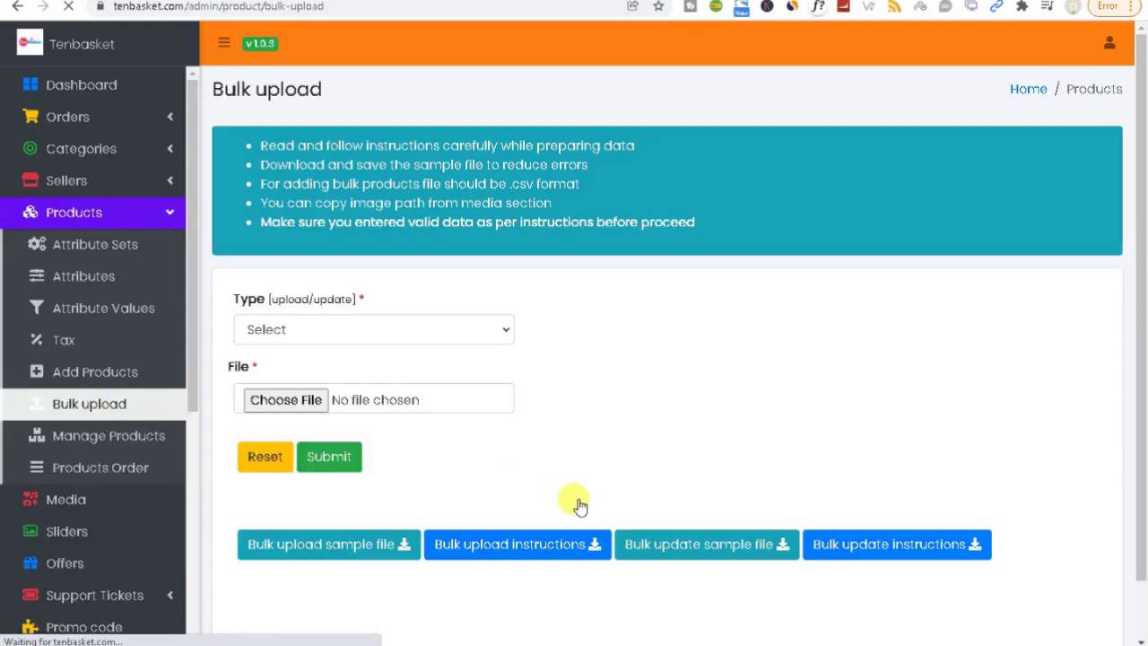
pyautogui.click(383, 330)
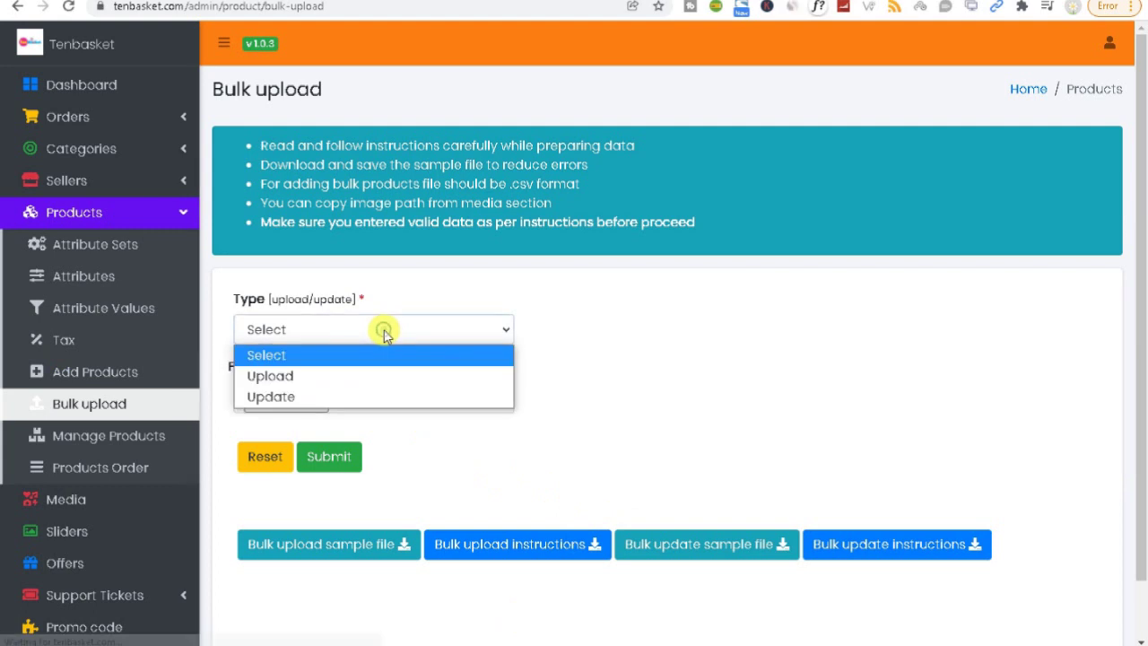
pyautogui.click(369, 395)
pyautogui.moveTo(1142, 292); pyautogui.dragTo(1143, 367)
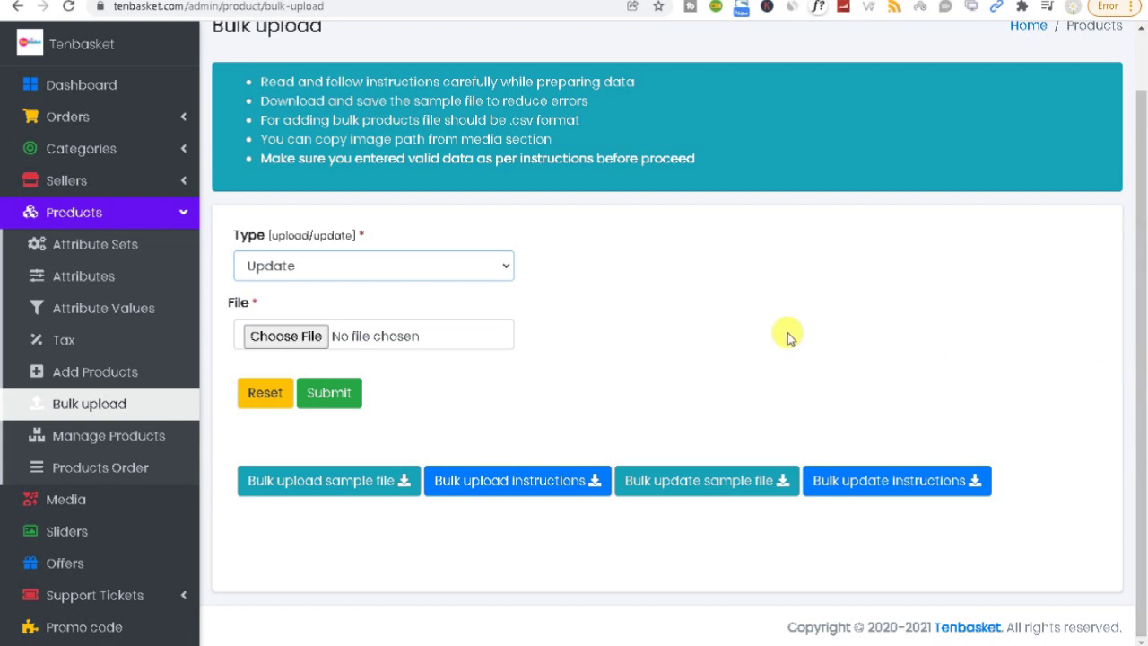
pyautogui.click(389, 261)
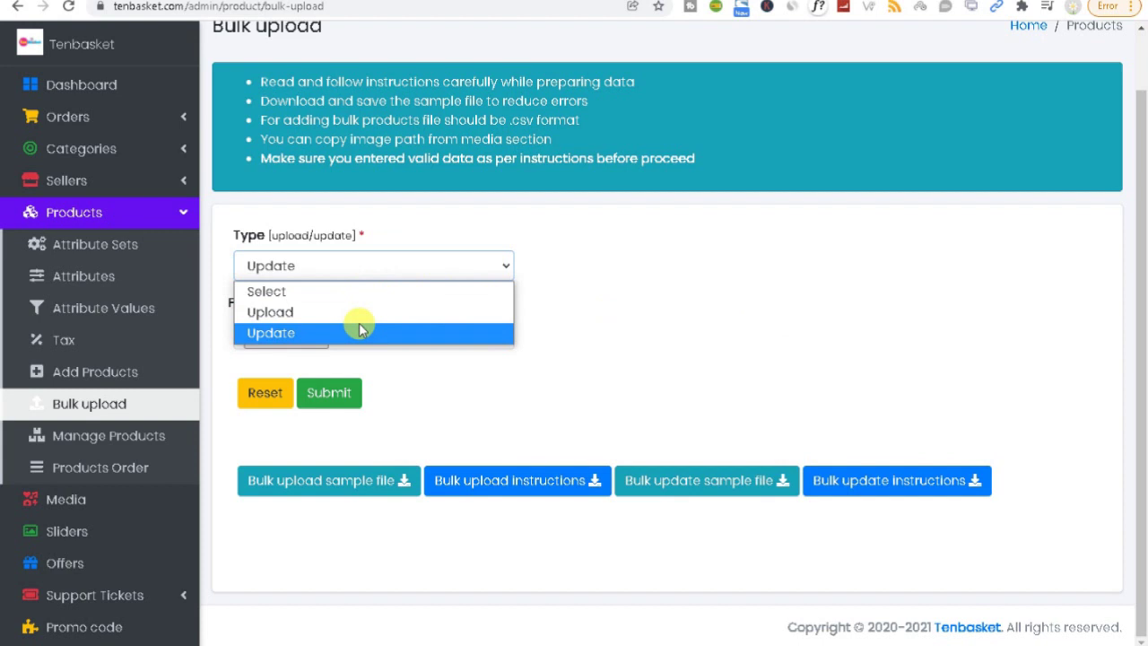
pyautogui.click(360, 330)
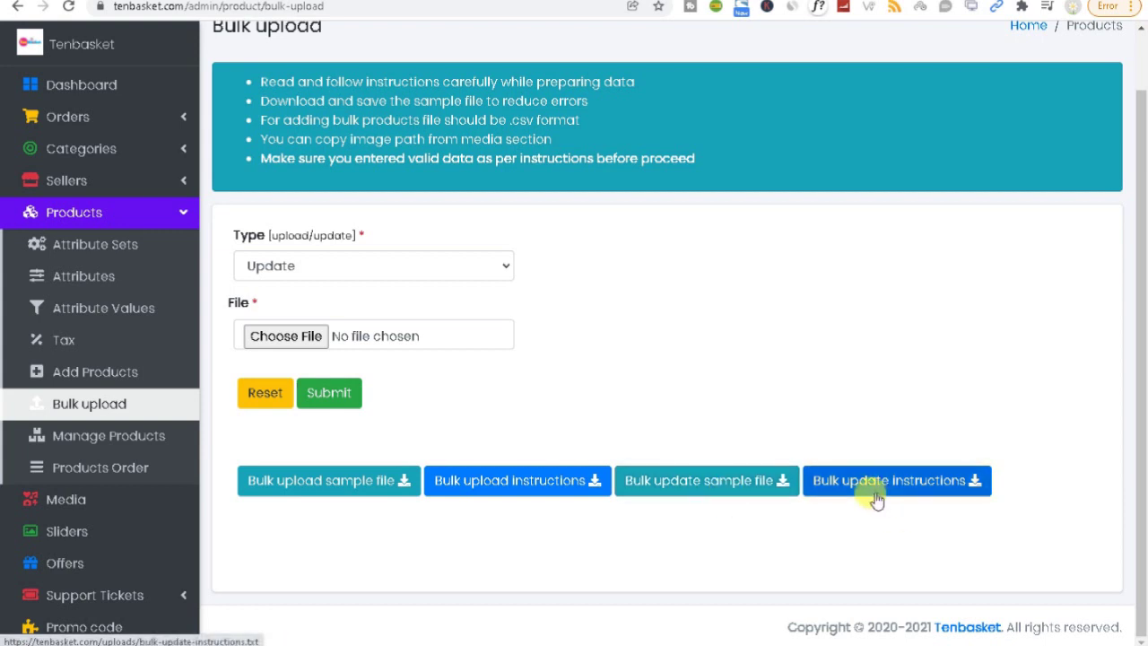
# Step: Download the bulk upload sample file and view the bulk upload instructions
pyautogui.rightClick(542, 490)
pyautogui.click(576, 500)
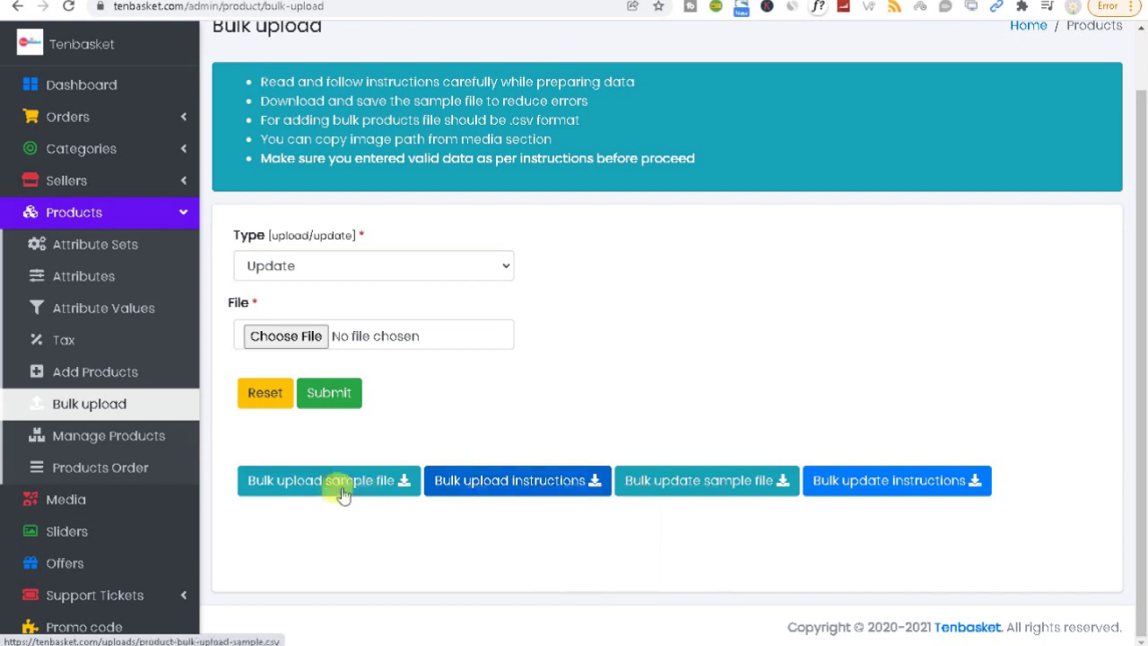
pyautogui.click(351, 485)
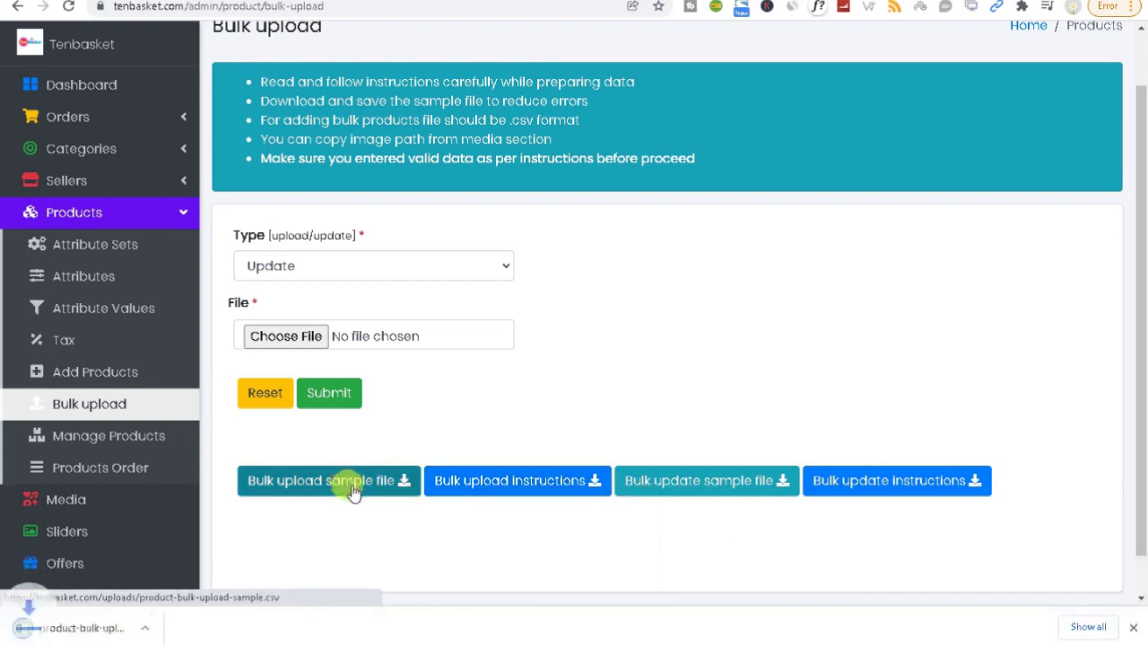
pyautogui.click(517, 480)
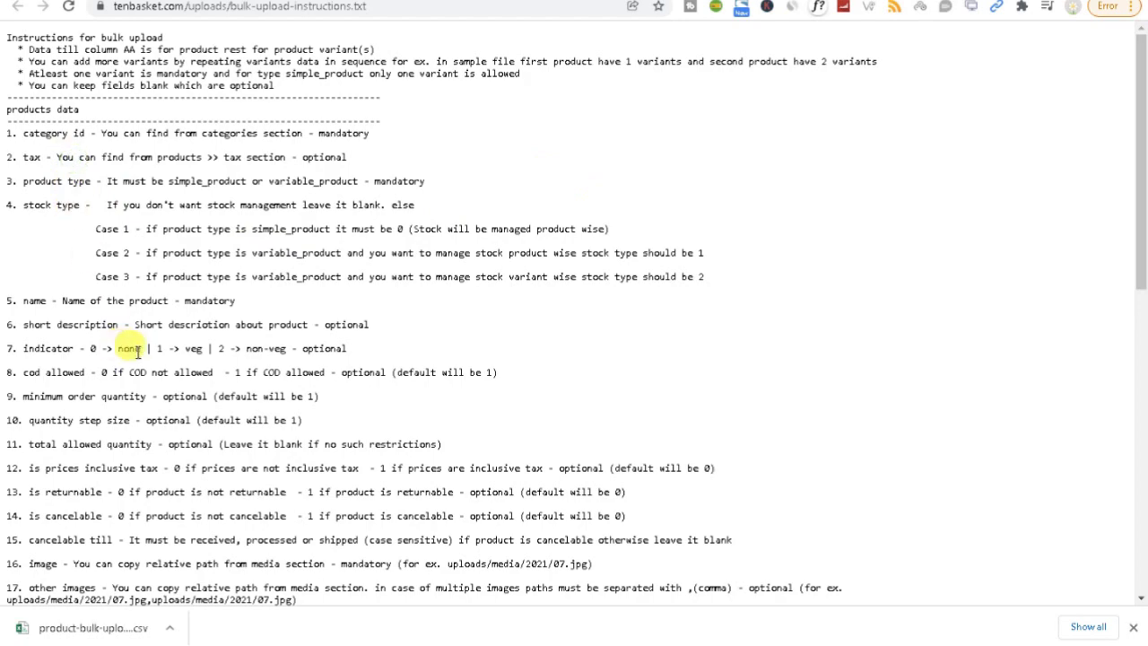
# Step: Open the downloaded bulk upload sample CSV in Excel from the download bar
pyautogui.moveTo(1145, 303); pyautogui.dragTo(1109, 143)
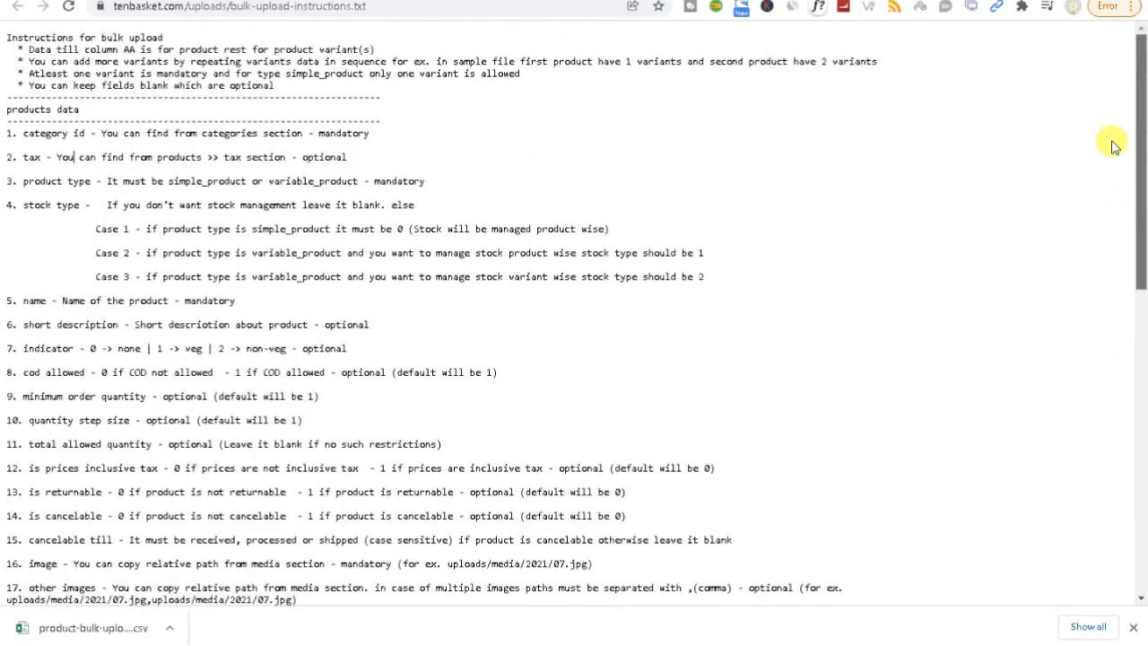
pyautogui.click(170, 627)
pyautogui.click(193, 530)
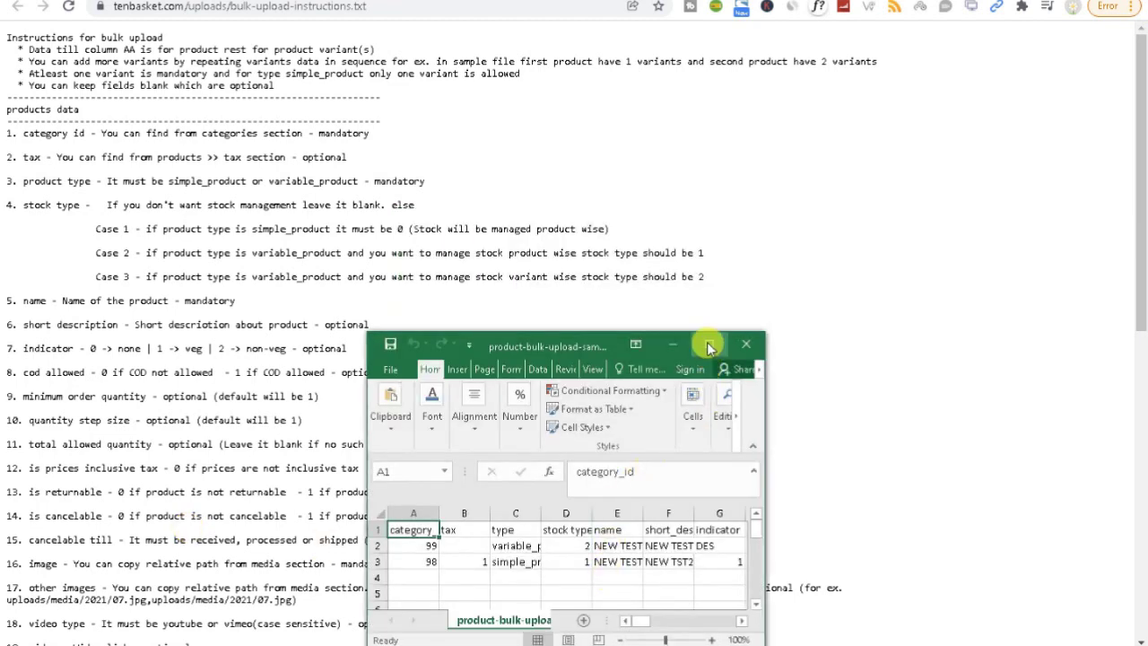
# Step: Maximize Excel and widen column C so the sample sheet's full product types show
pyautogui.click(709, 344)
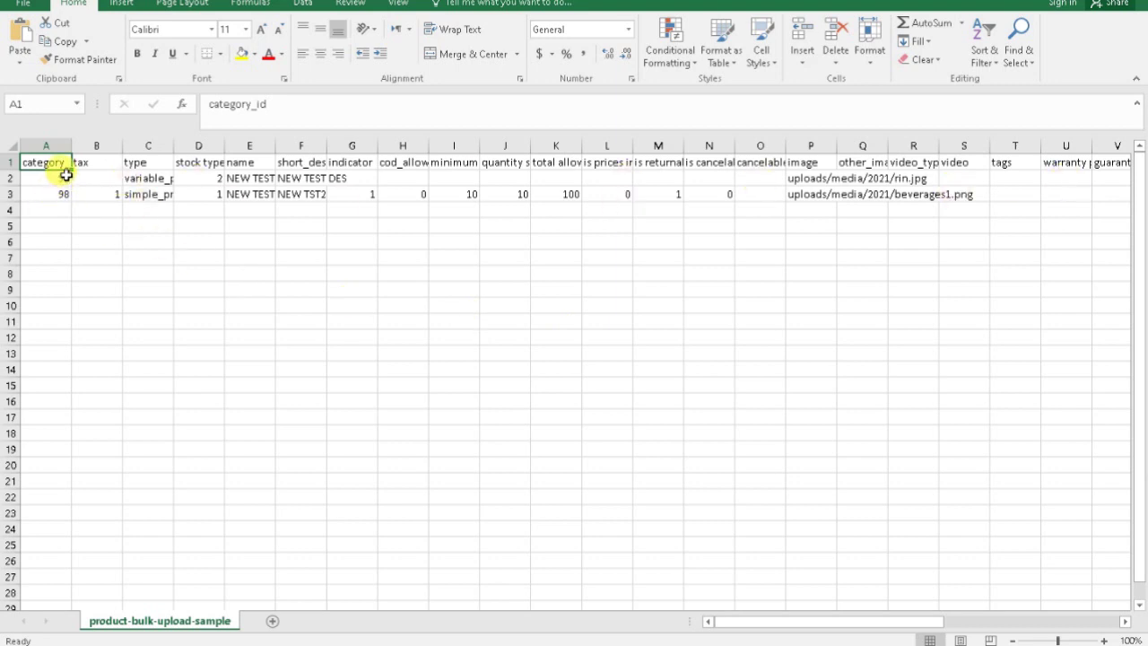
pyautogui.click(94, 162)
pyautogui.click(134, 163)
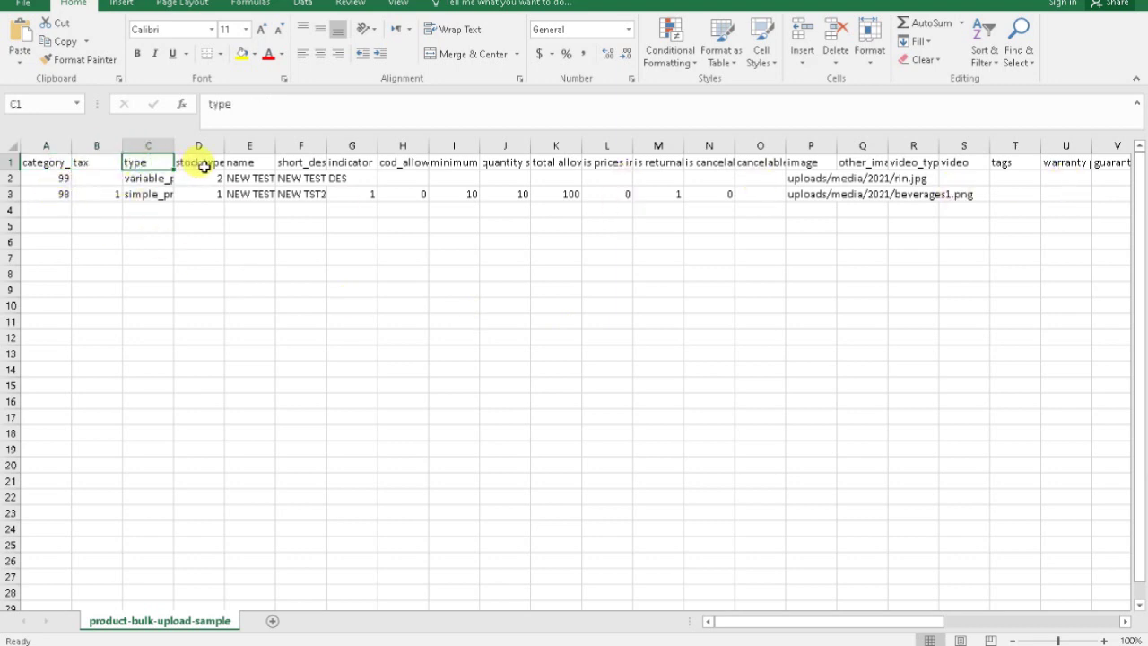
pyautogui.click(204, 164)
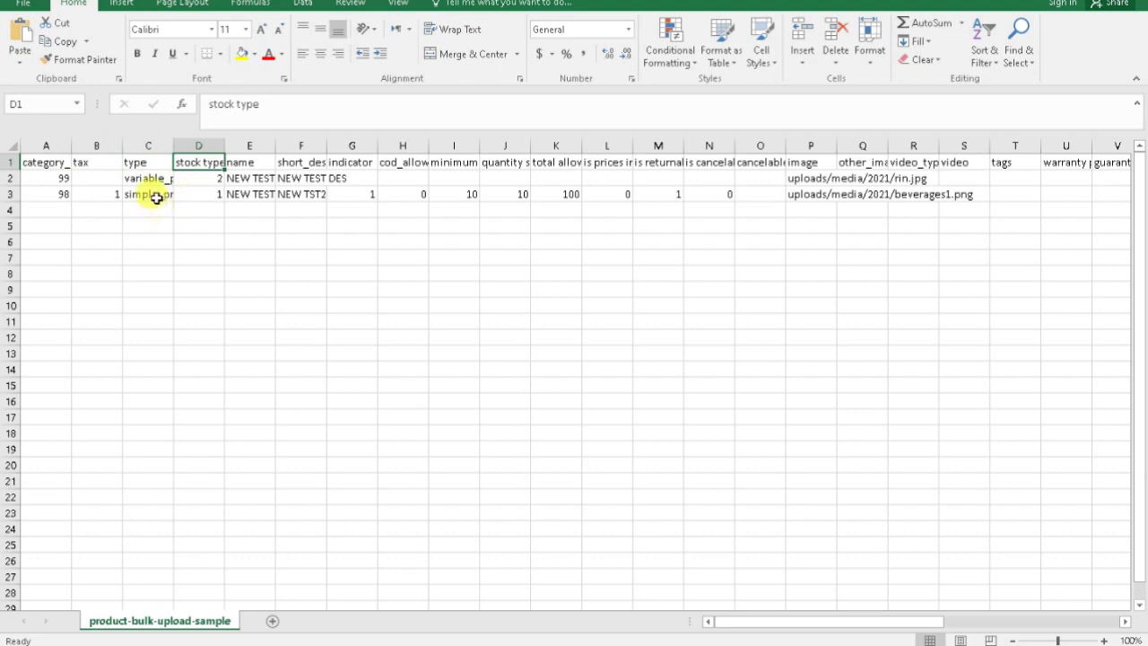
pyautogui.moveTo(172, 145); pyautogui.dragTo(208, 145)
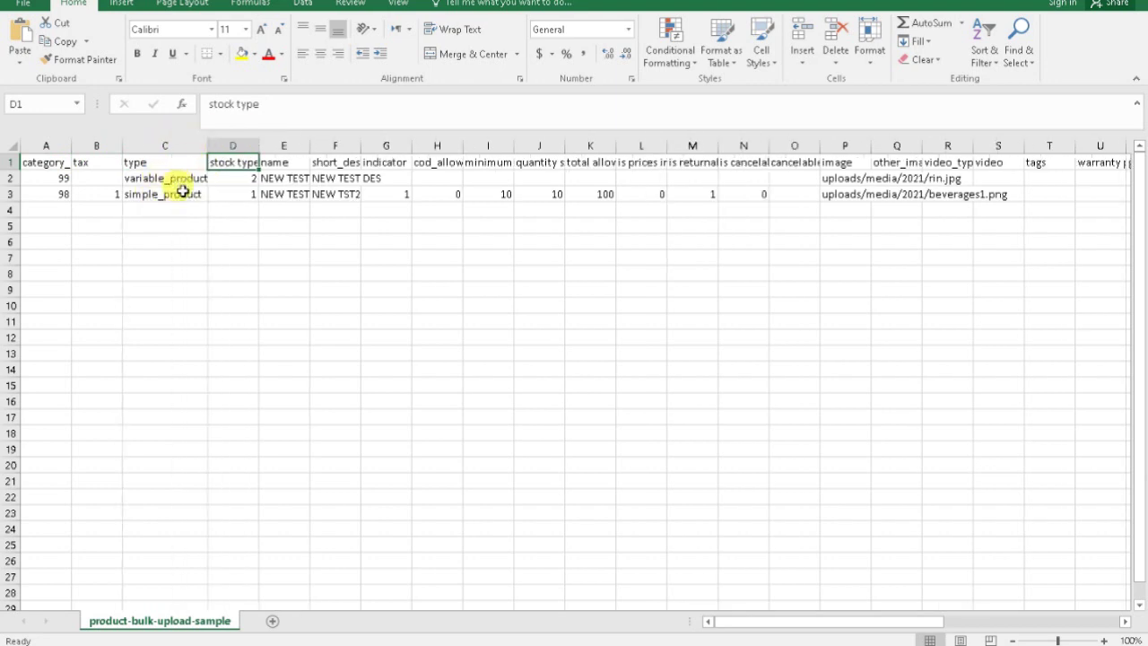
pyautogui.click(296, 163)
pyautogui.click(328, 162)
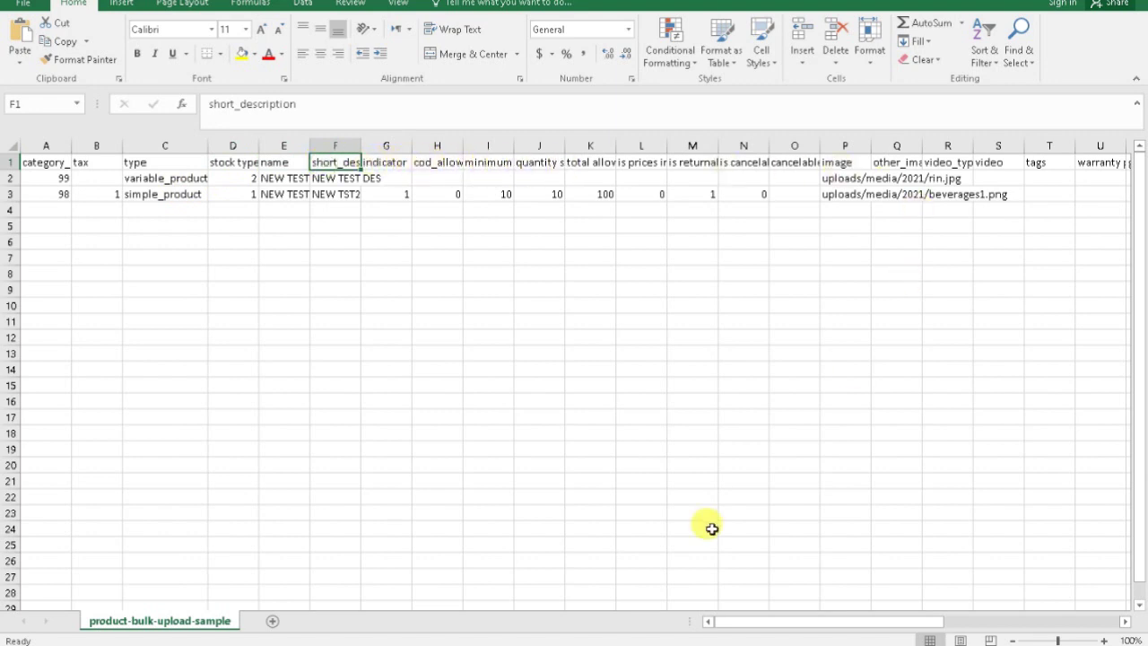
pyautogui.moveTo(759, 622); pyautogui.dragTo(379, 636)
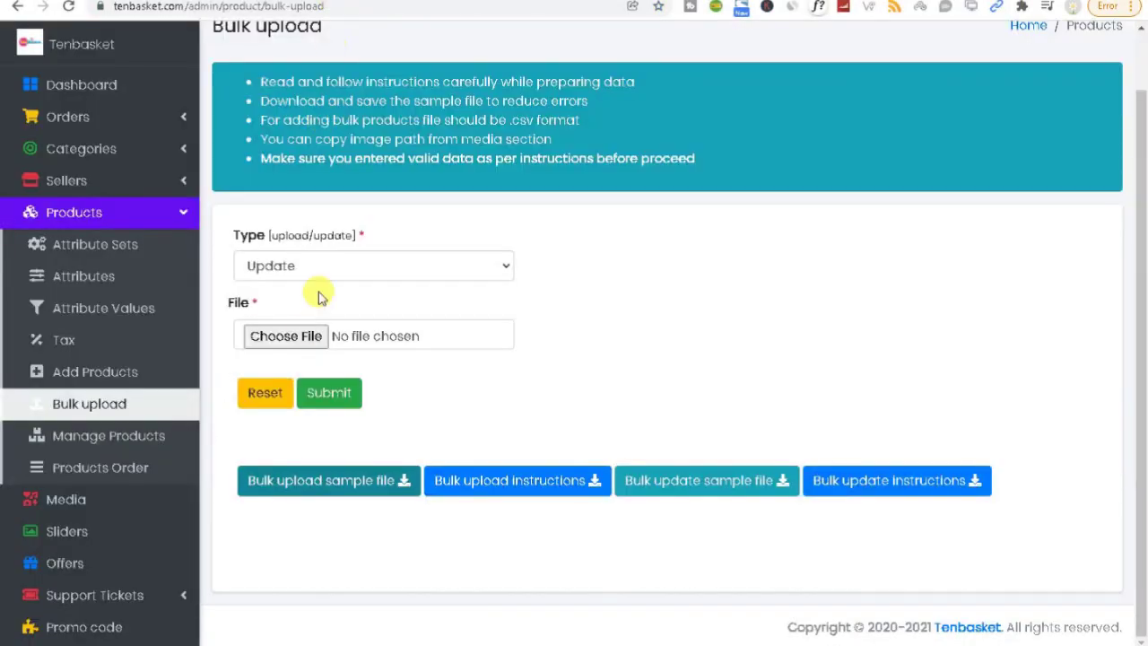
# Step: Open Manage Products, review the status and seller filters, and check MUTTON BONELESS's ratings
pyautogui.click(114, 440)
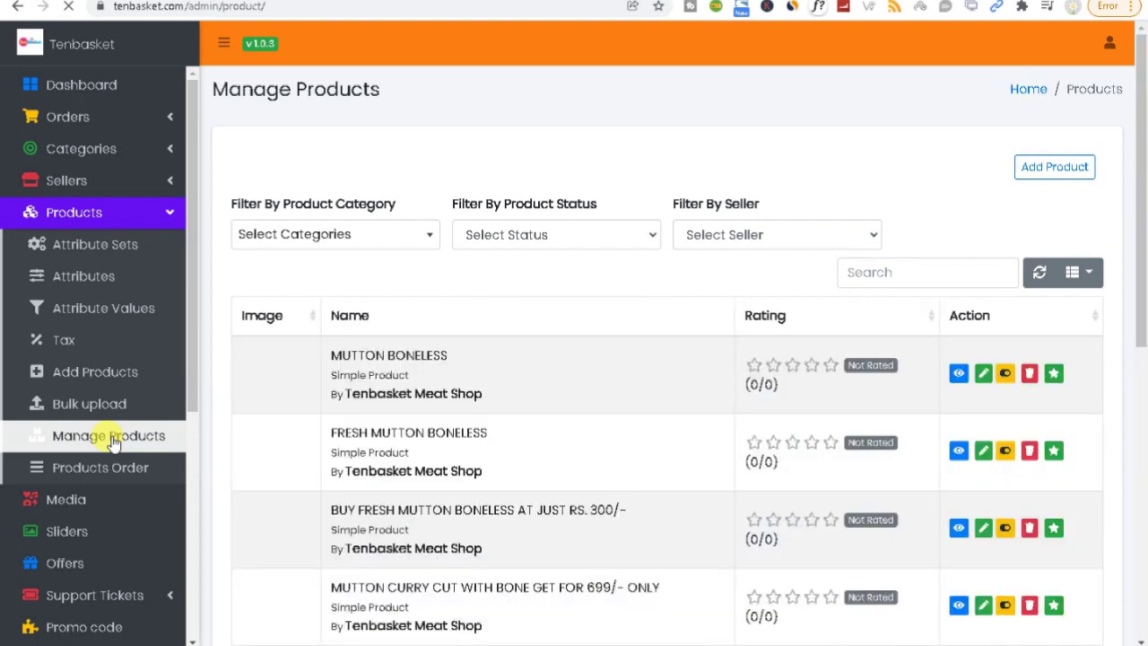
pyautogui.click(519, 234)
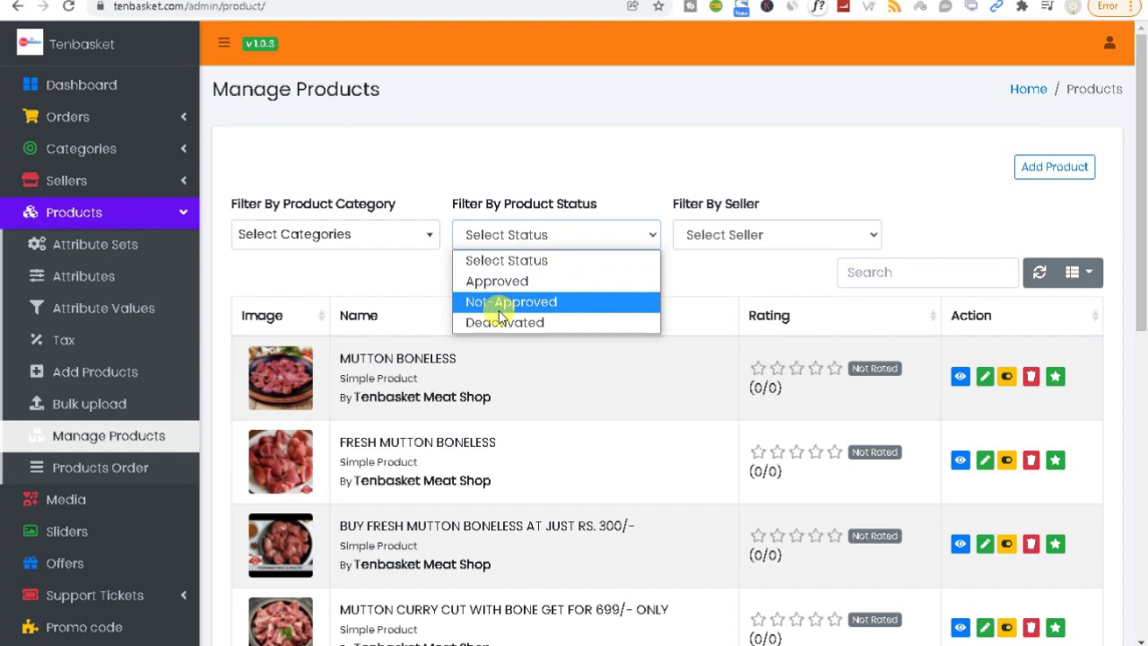
pyautogui.click(723, 232)
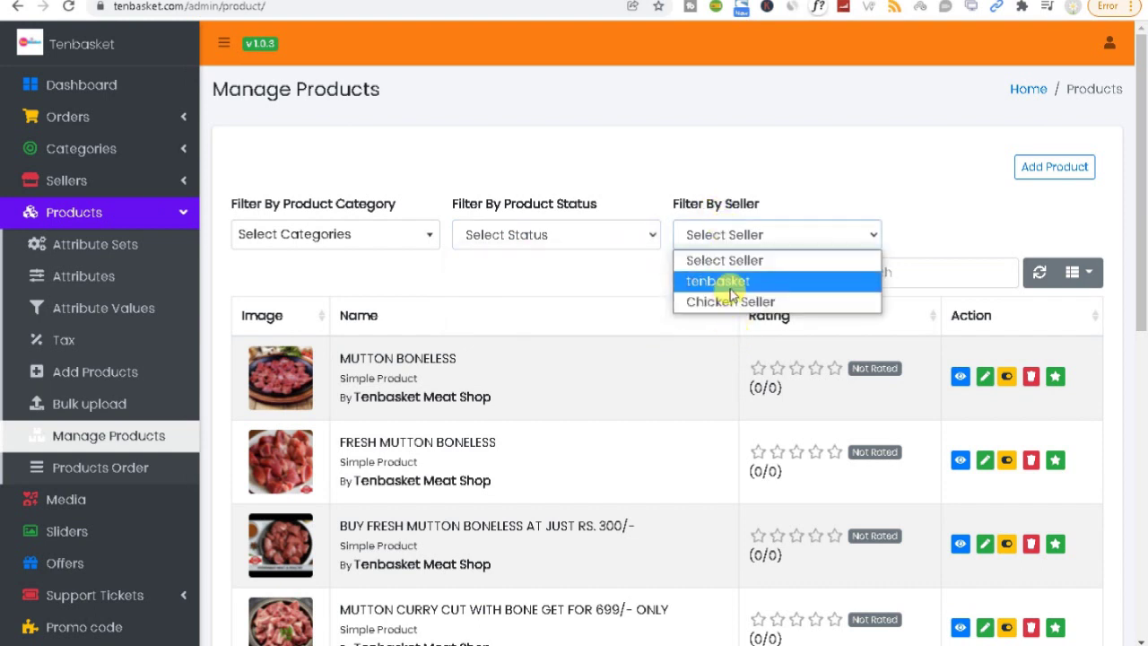
pyautogui.moveTo(1141, 143)
pyautogui.mouseDown()
pyautogui.moveTo(1140, 538)
pyautogui.moveTo(1139, 132)
pyautogui.mouseUp()
pyautogui.scroll(-1, 1142, 218)
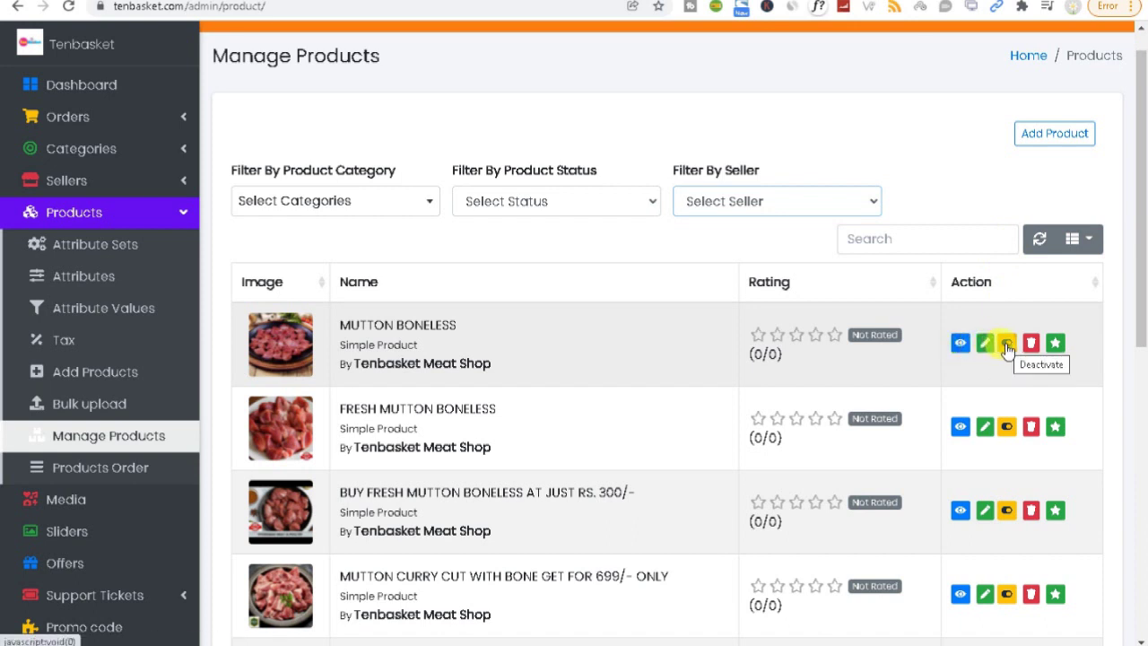
pyautogui.click(1056, 345)
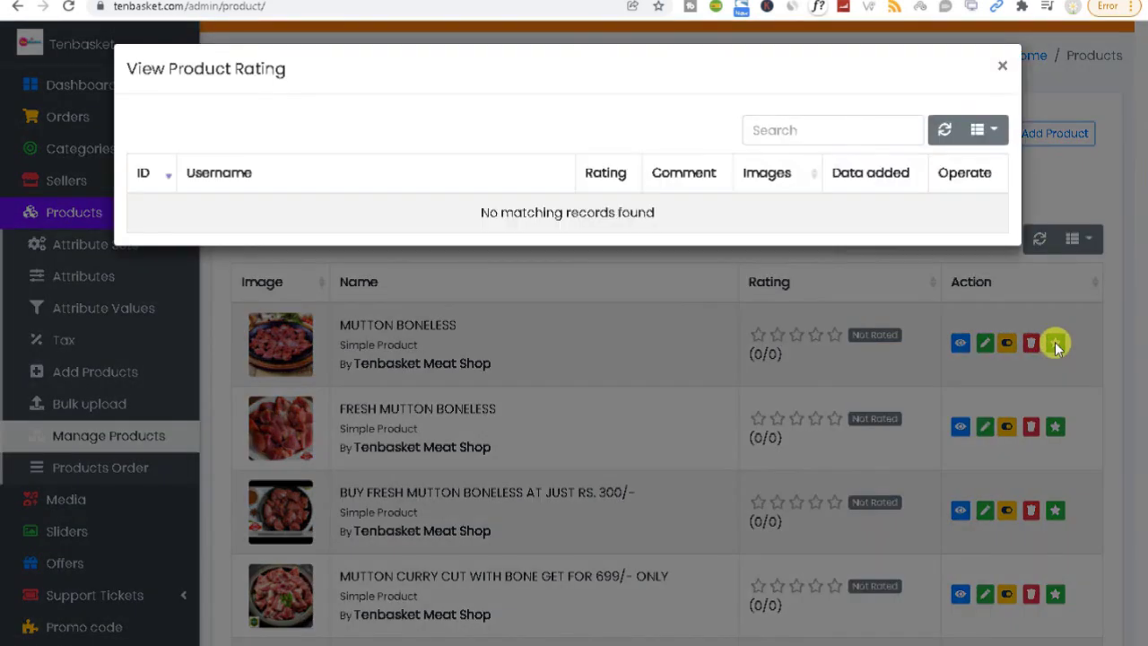
pyautogui.click(1002, 66)
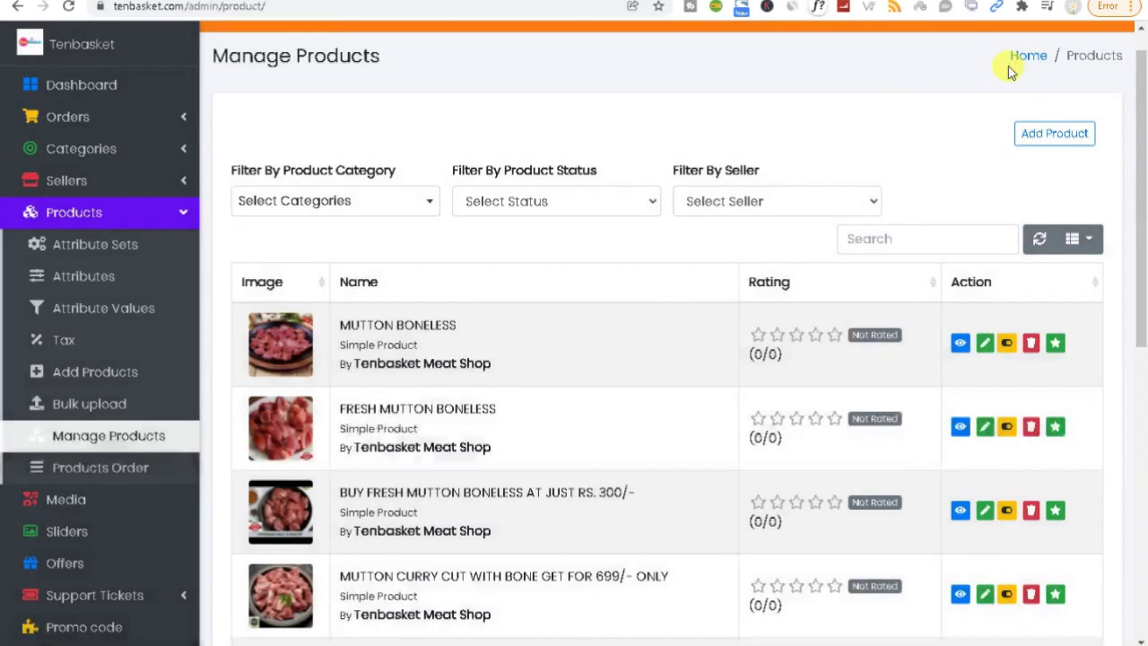
# Step: Filter by seller tenbasket, then Chicken Seller, and review the Category and Status options
pyautogui.click(726, 201)
pyautogui.click(717, 248)
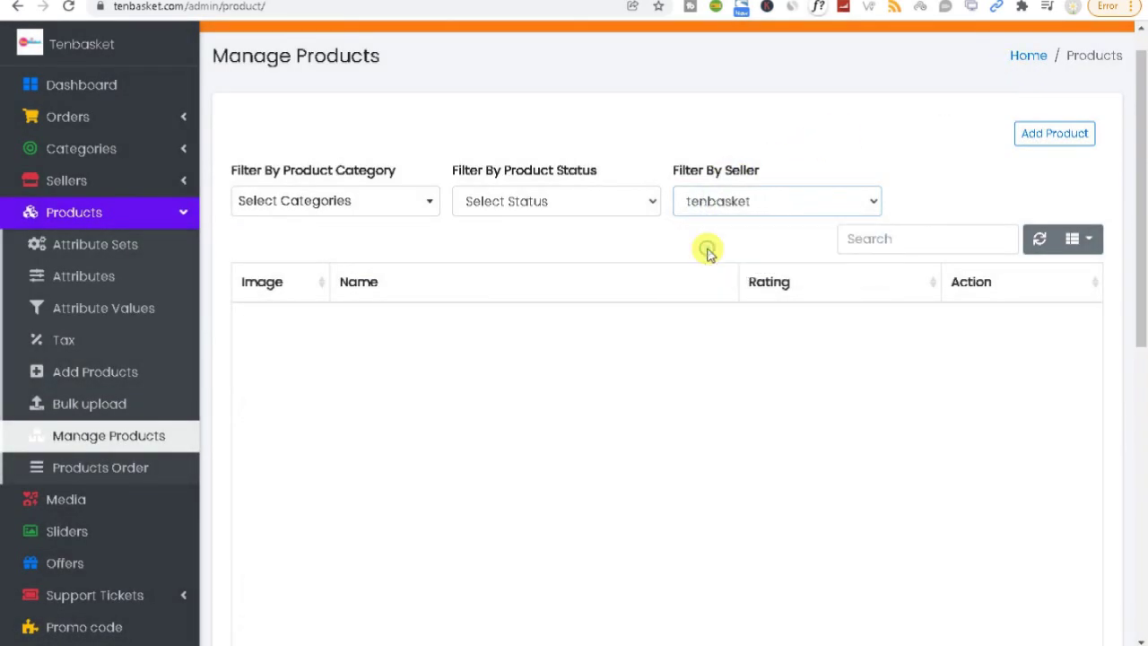
pyautogui.moveTo(1141, 206); pyautogui.dragTo(1071, 183)
pyautogui.click(756, 219)
pyautogui.click(738, 287)
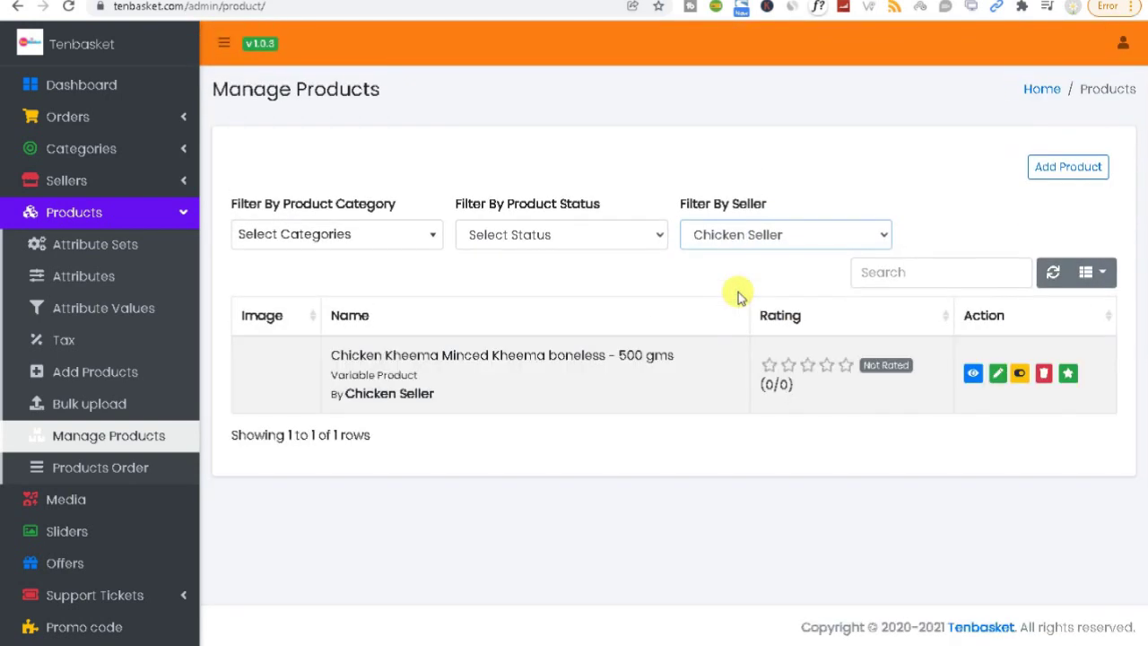
pyautogui.click(275, 233)
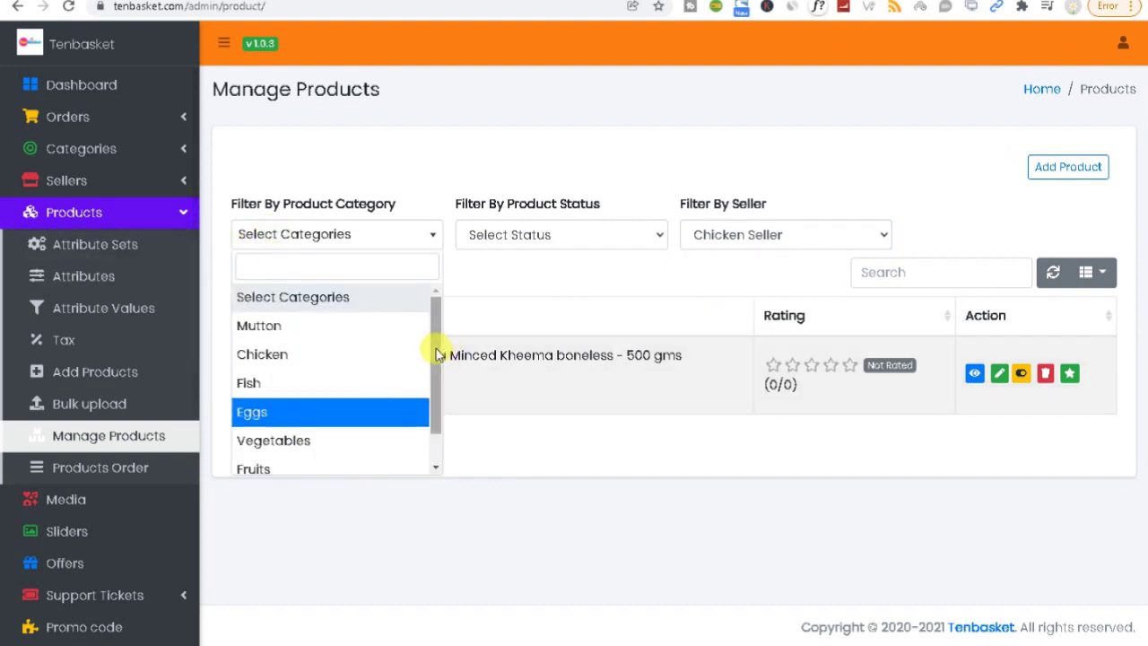
pyautogui.moveTo(436, 351); pyautogui.dragTo(430, 433)
pyautogui.click(532, 293)
pyautogui.click(530, 235)
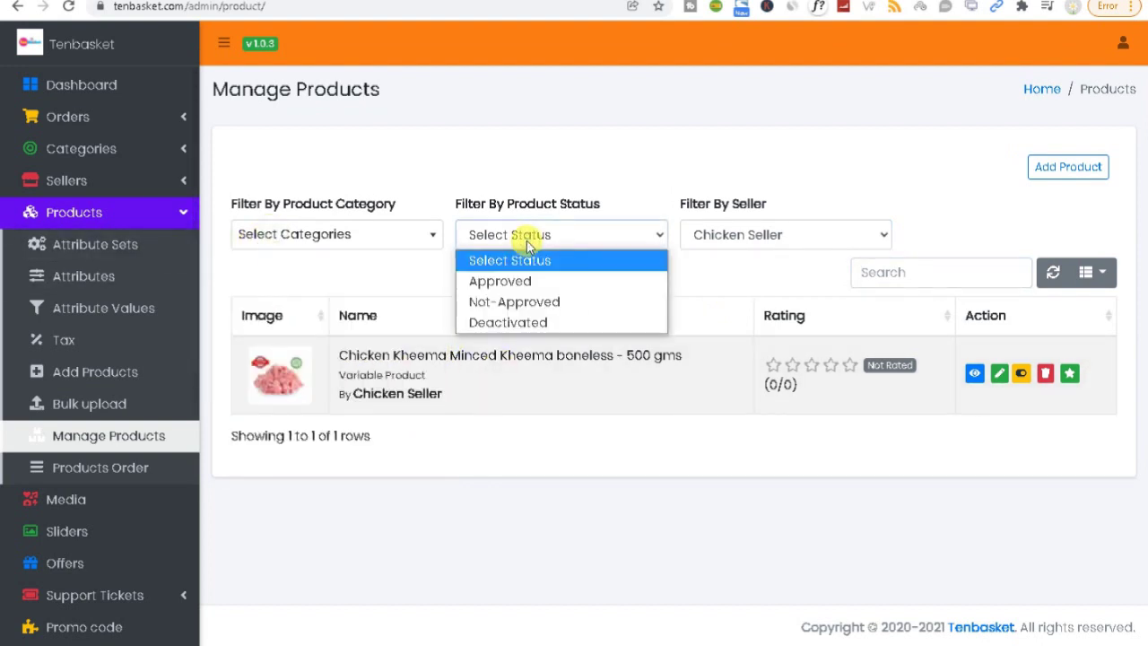
pyautogui.click(323, 284)
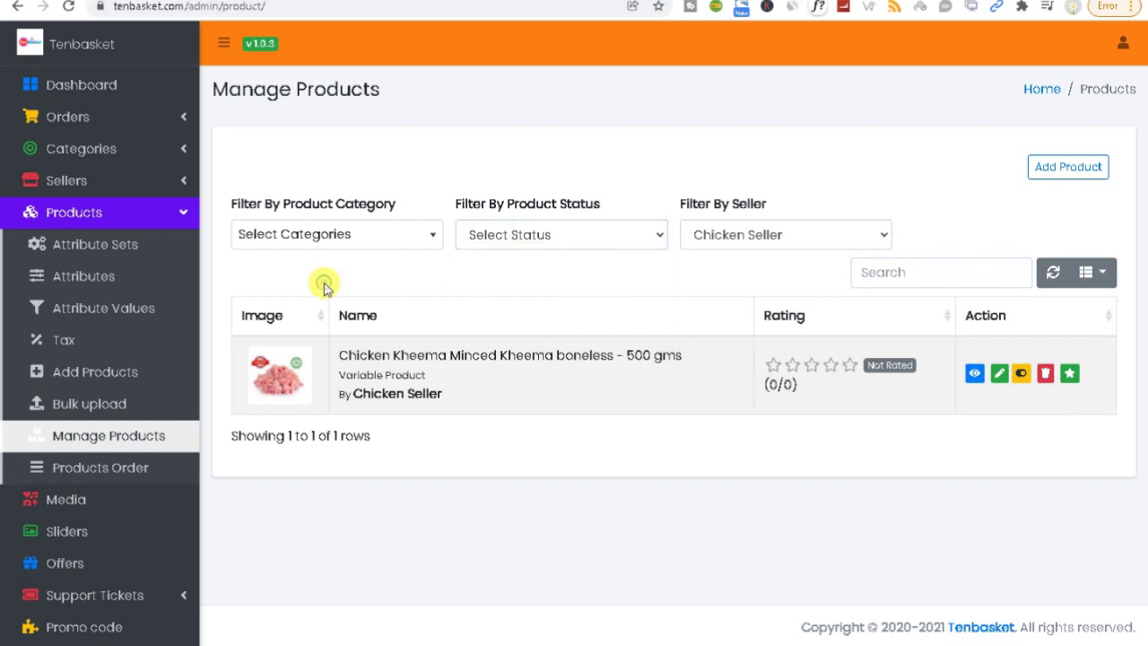
# Step: Review the Products Order list down to its Save button, then open the Media gallery
pyautogui.click(99, 476)
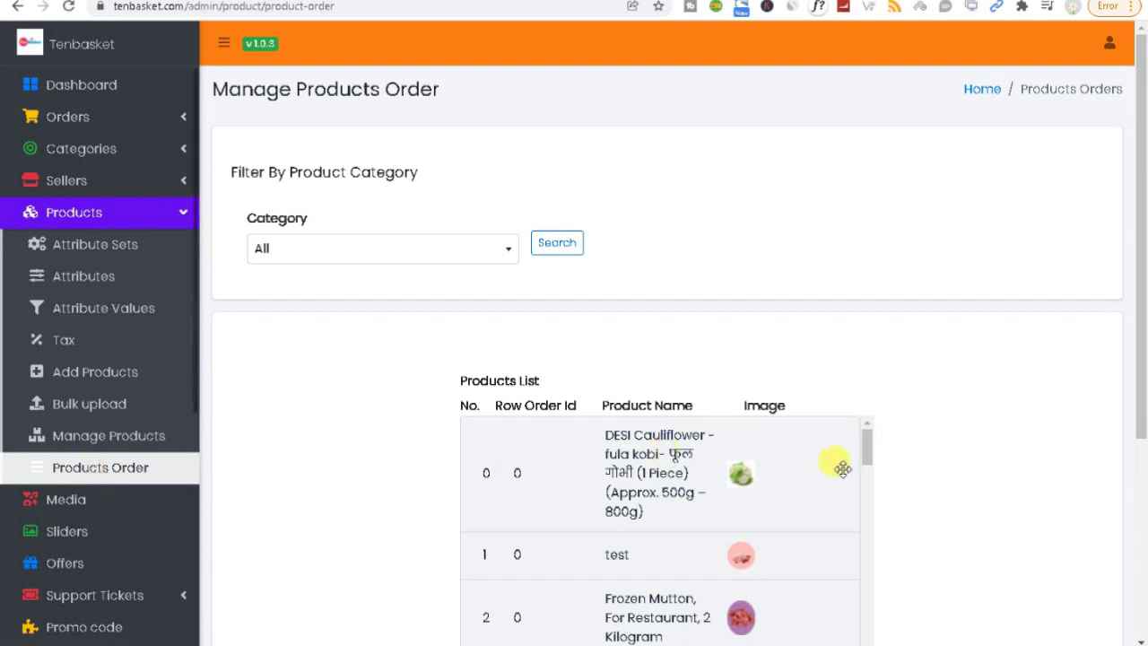
pyautogui.moveTo(861, 443); pyautogui.dragTo(865, 643)
pyautogui.moveTo(1140, 366); pyautogui.dragTo(1141, 583)
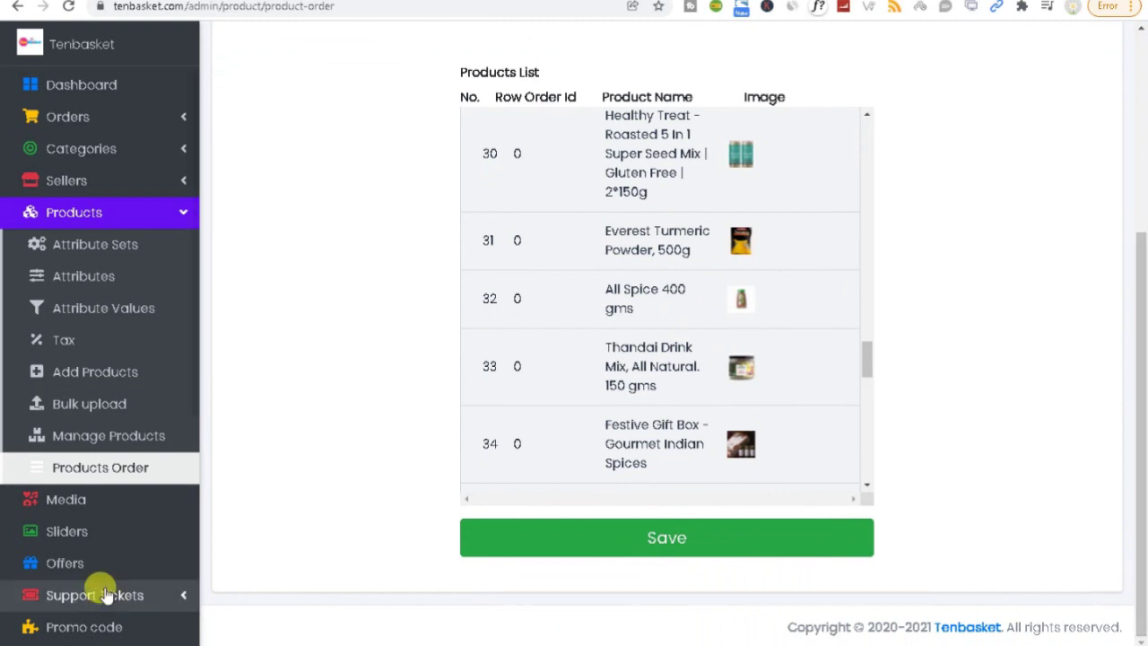
pyautogui.click(56, 506)
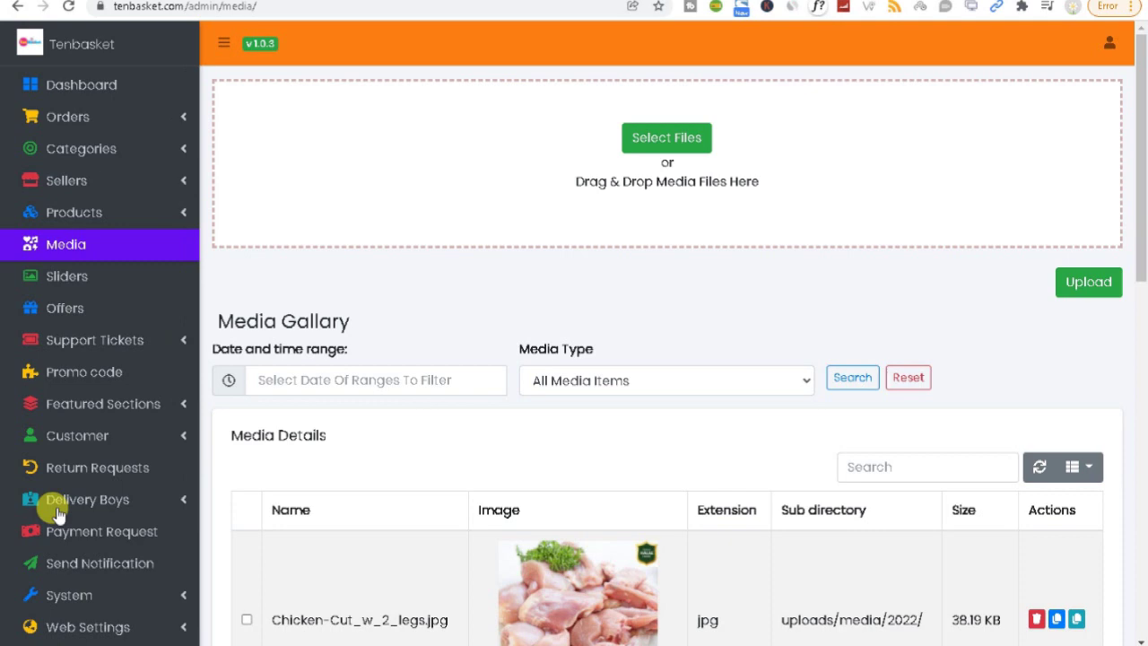
# Step: Scroll through the Media Details file list, then open the Sliders page
pyautogui.moveTo(1139, 222); pyautogui.dragTo(1139, 633)
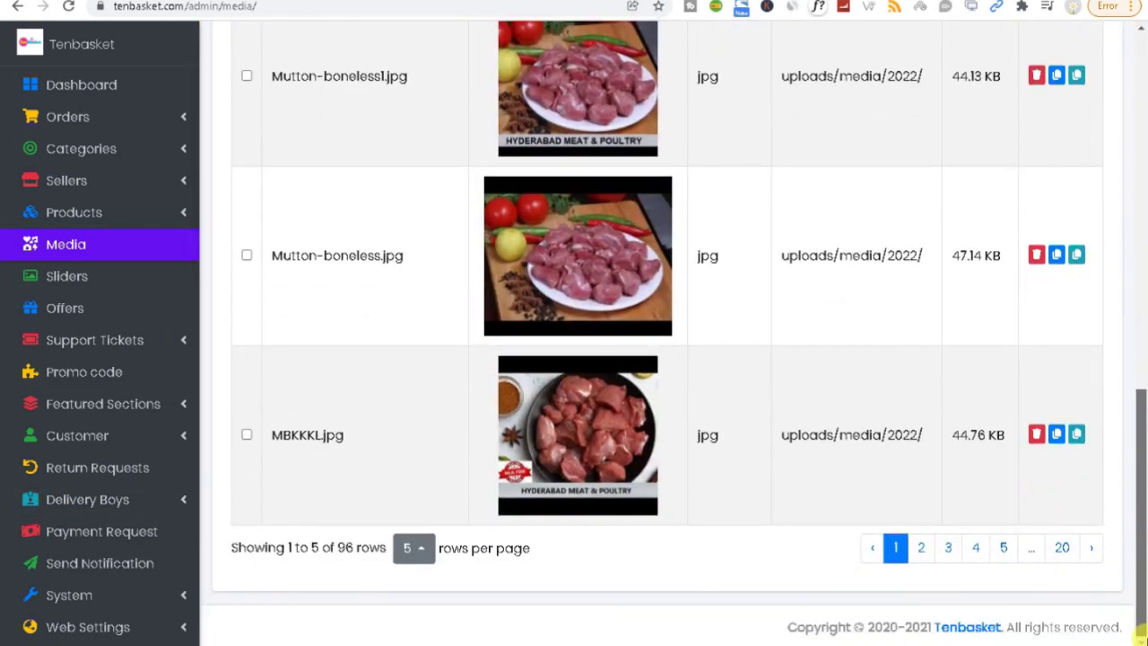
pyautogui.click(56, 278)
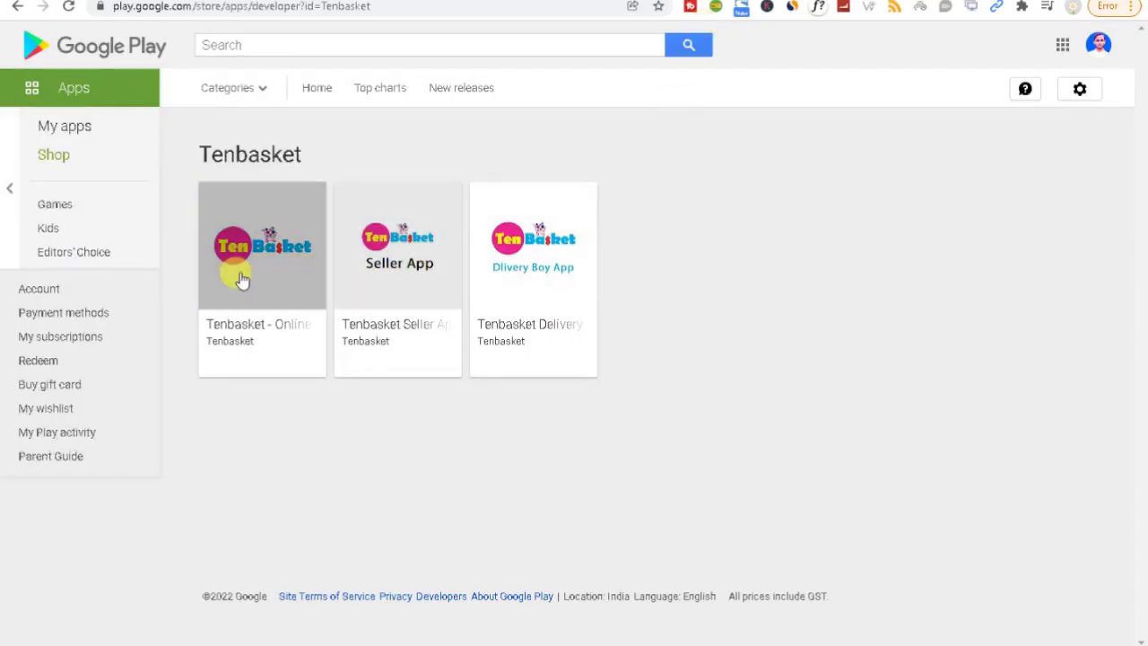
# Step: Flip through the Tenbasket - Online Meat Fish Play Store screenshots and enlarge the third one
pyautogui.click(259, 279)
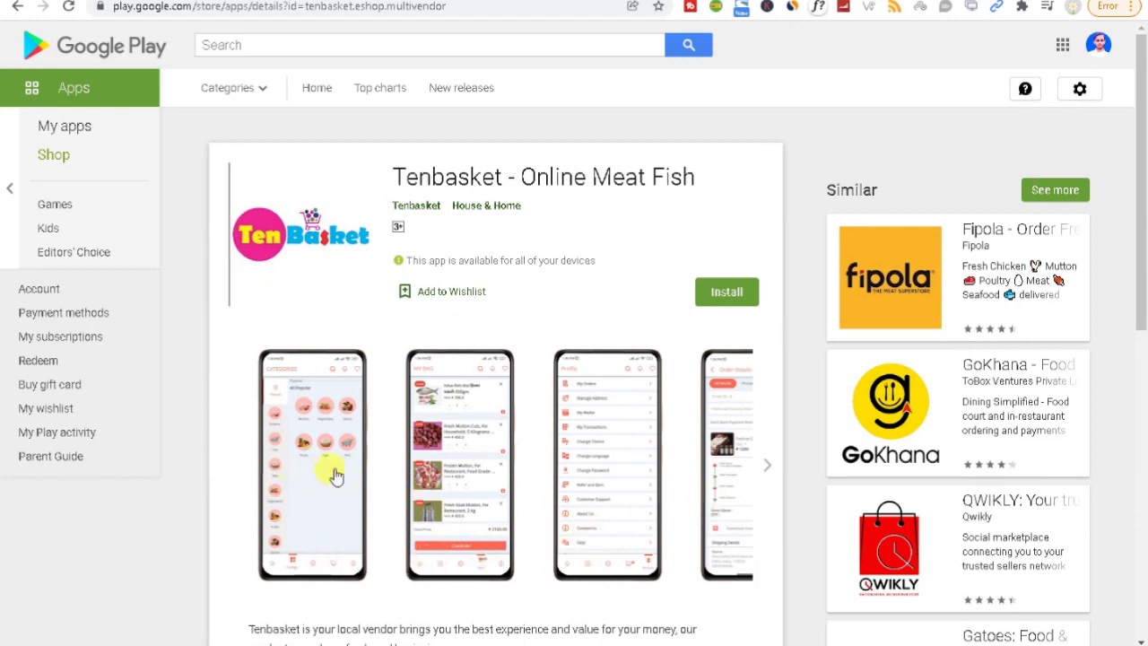
pyautogui.click(767, 465)
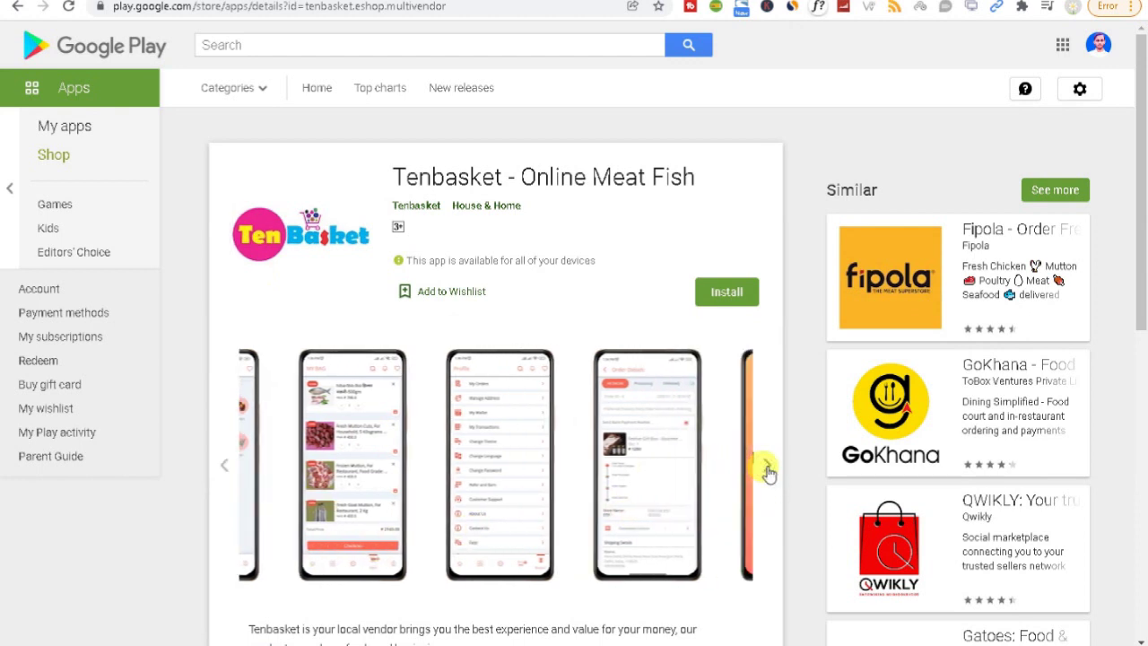
pyautogui.click(766, 468)
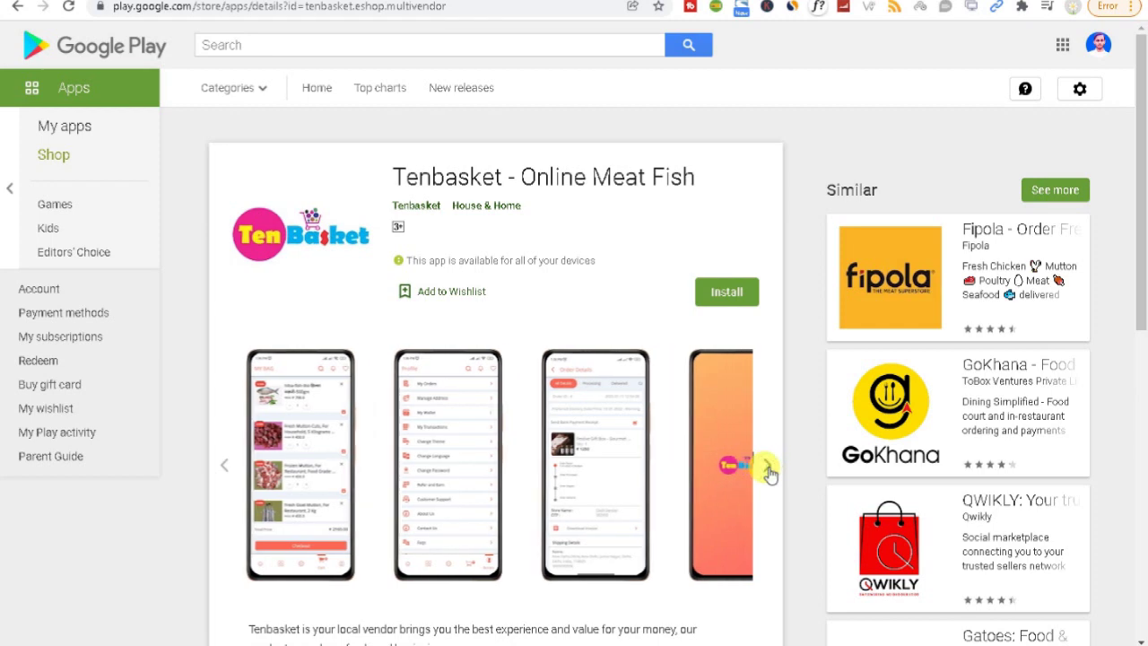
pyautogui.click(767, 468)
pyautogui.click(765, 467)
pyautogui.click(647, 490)
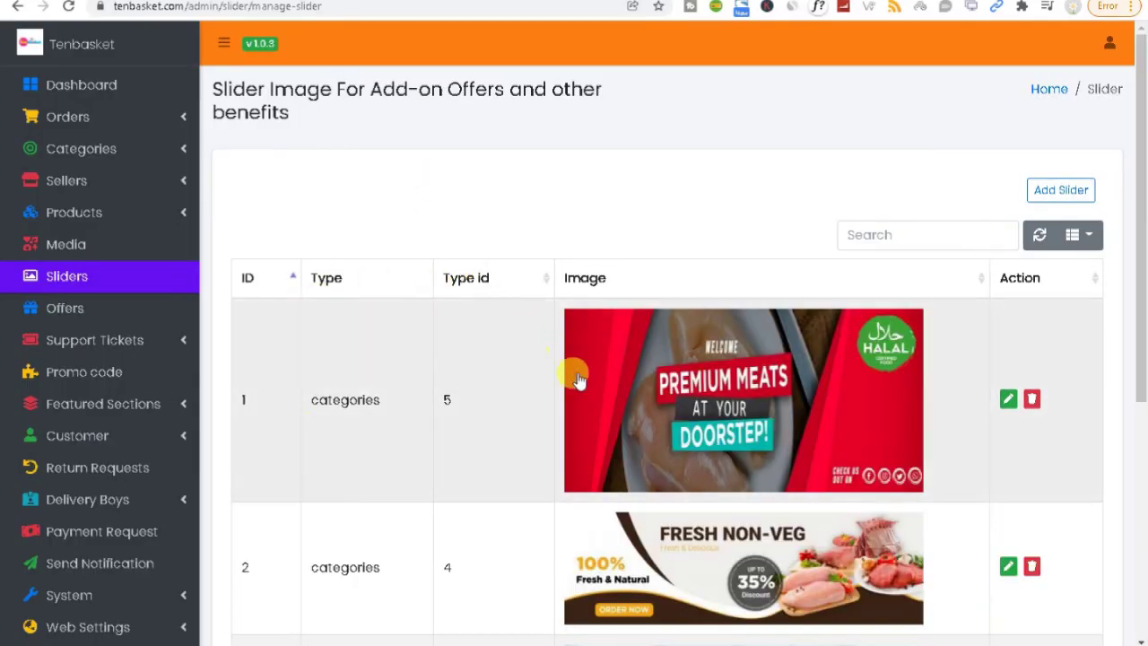
# Step: Open the Add Slider form and review its Type options without choosing one
pyautogui.moveTo(1135, 298); pyautogui.dragTo(1109, 282)
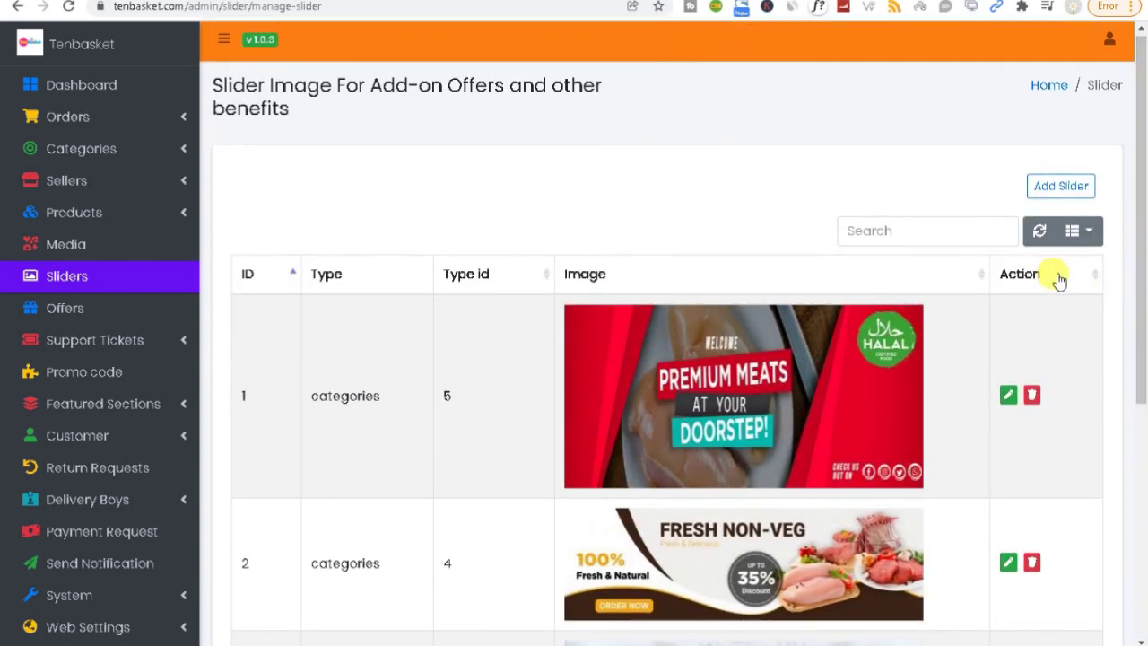
pyautogui.click(1052, 191)
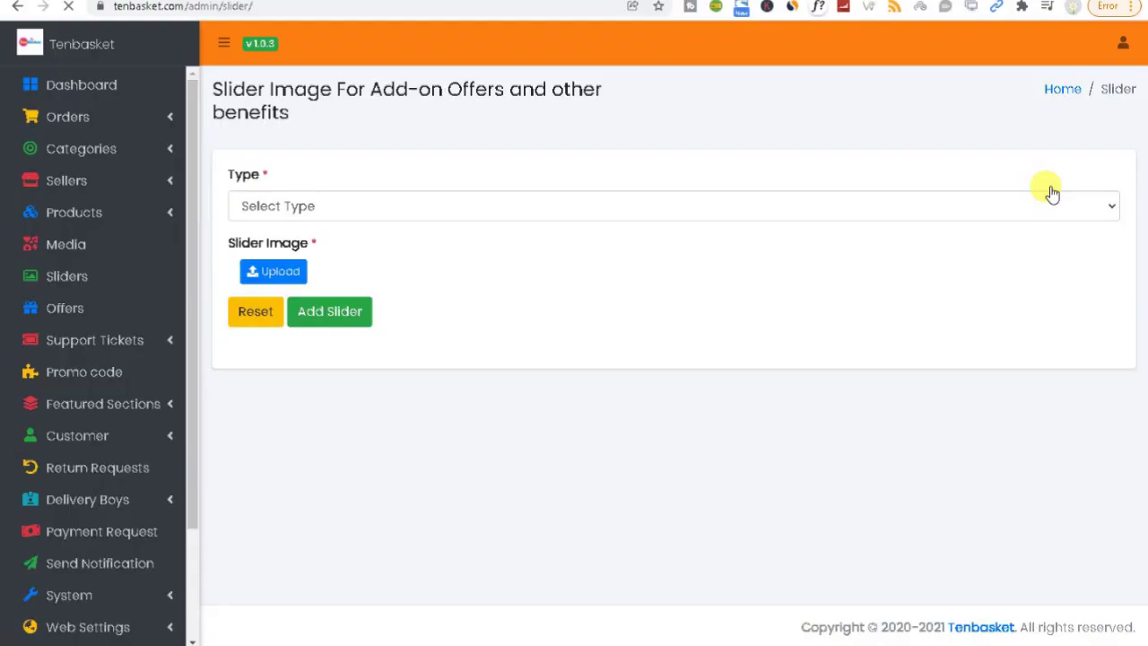
pyautogui.click(334, 213)
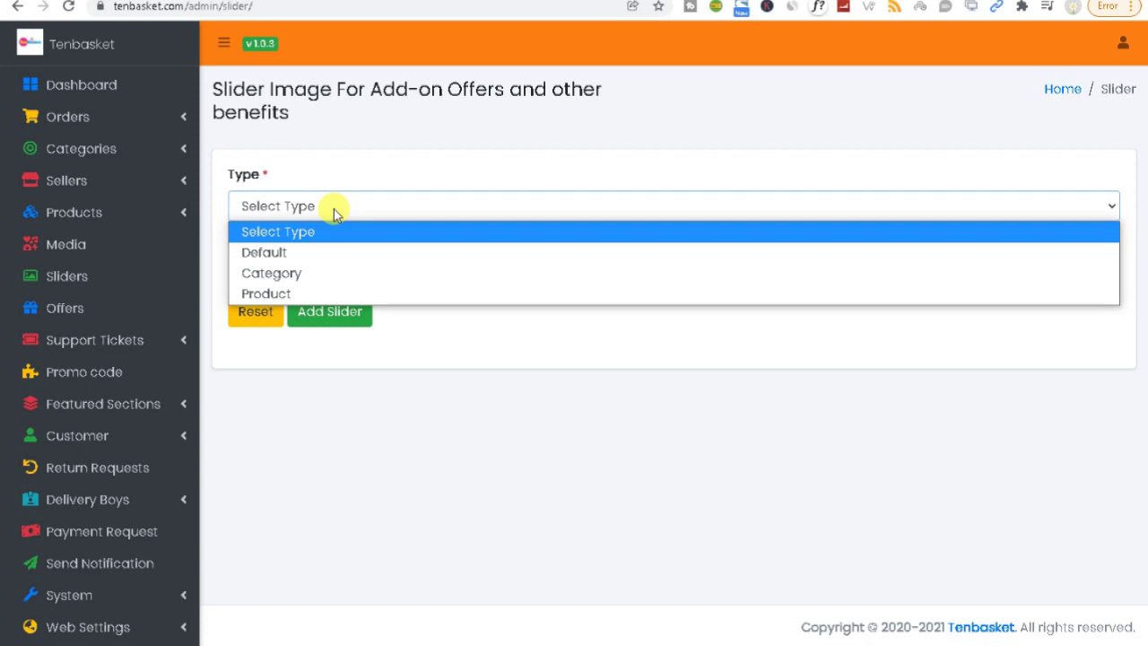
pyautogui.click(526, 351)
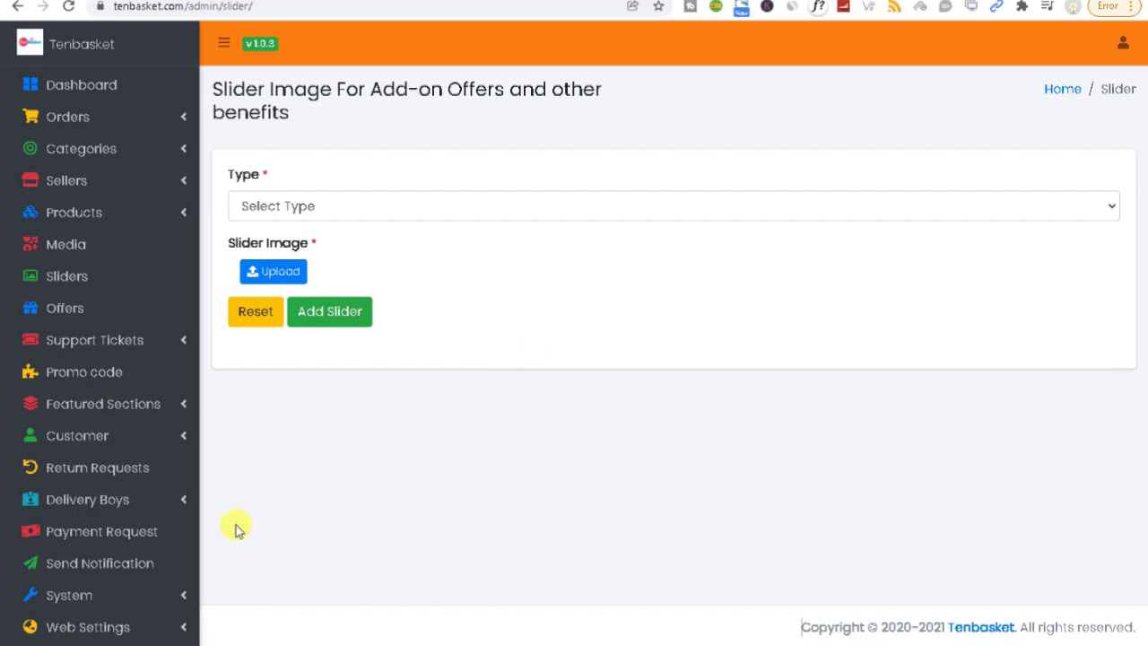
pyautogui.scroll(-3, 120, 586)
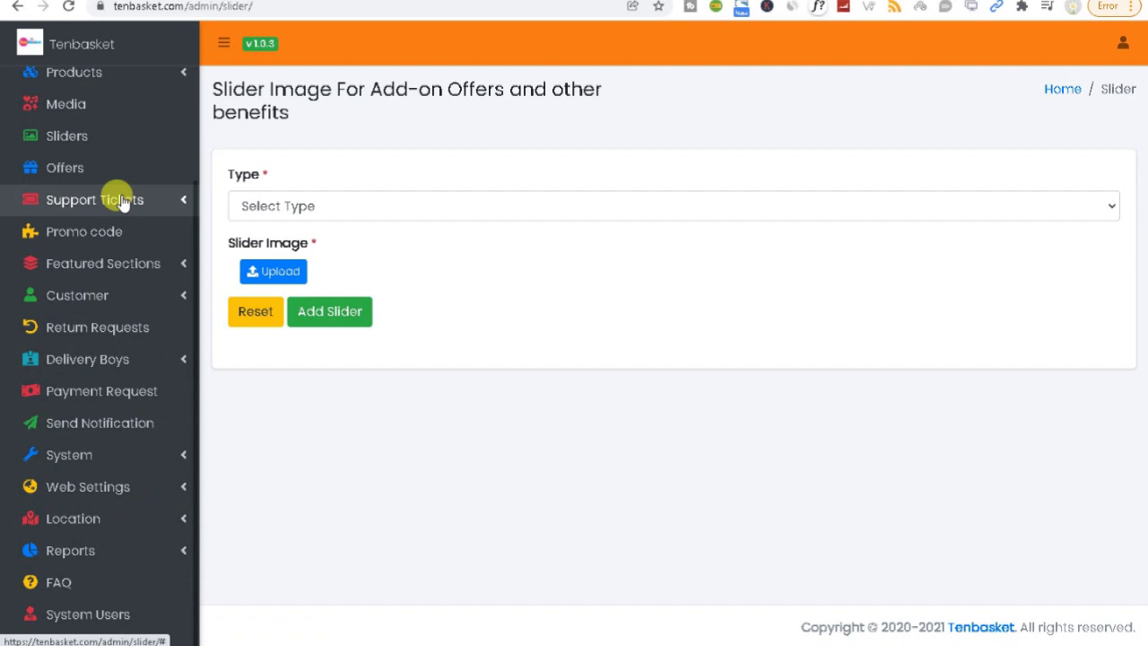
# Step: Open the Add Offer form, review its Type options, and expand Support Tickets in the sidebar
pyautogui.click(72, 174)
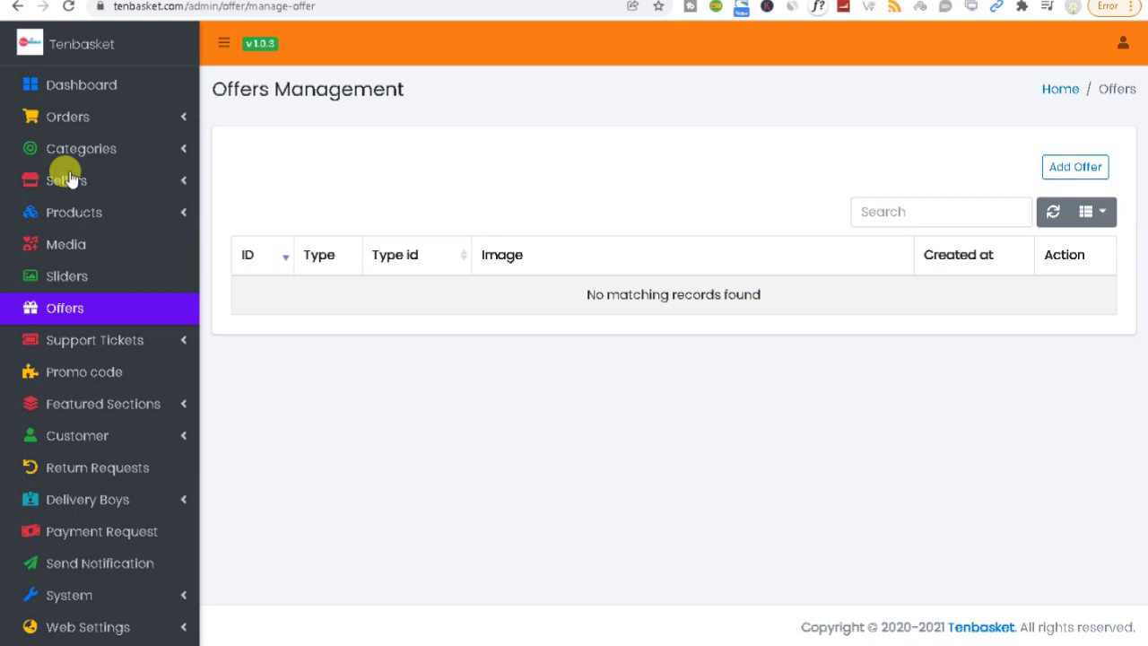
pyautogui.scroll(-2, 67, 180)
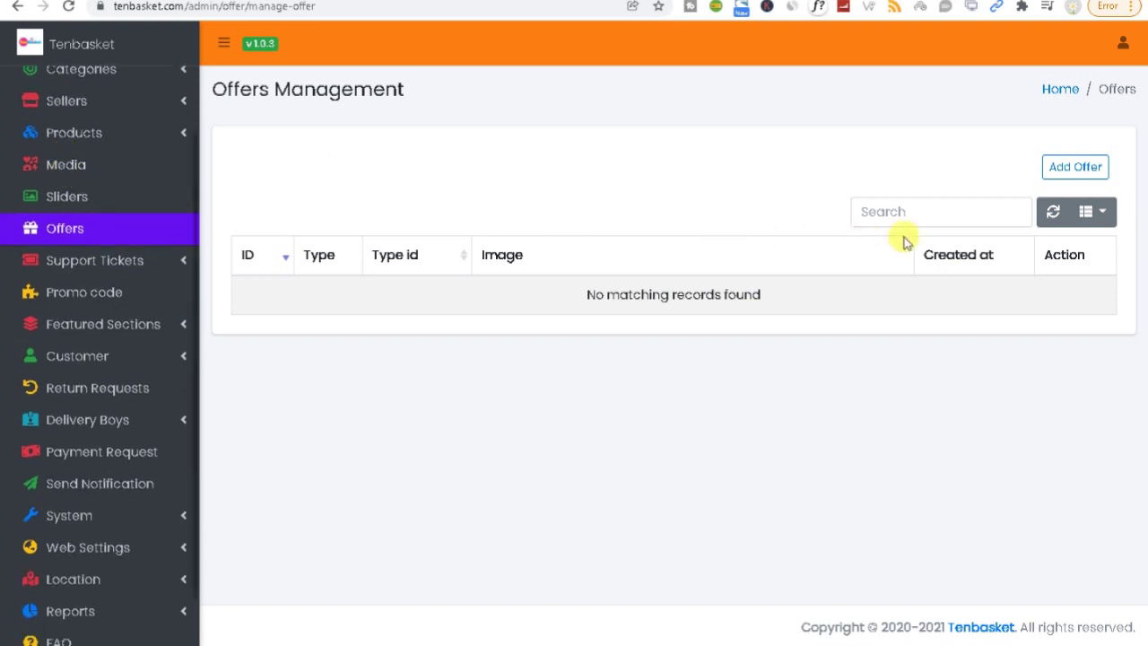
pyautogui.click(1056, 170)
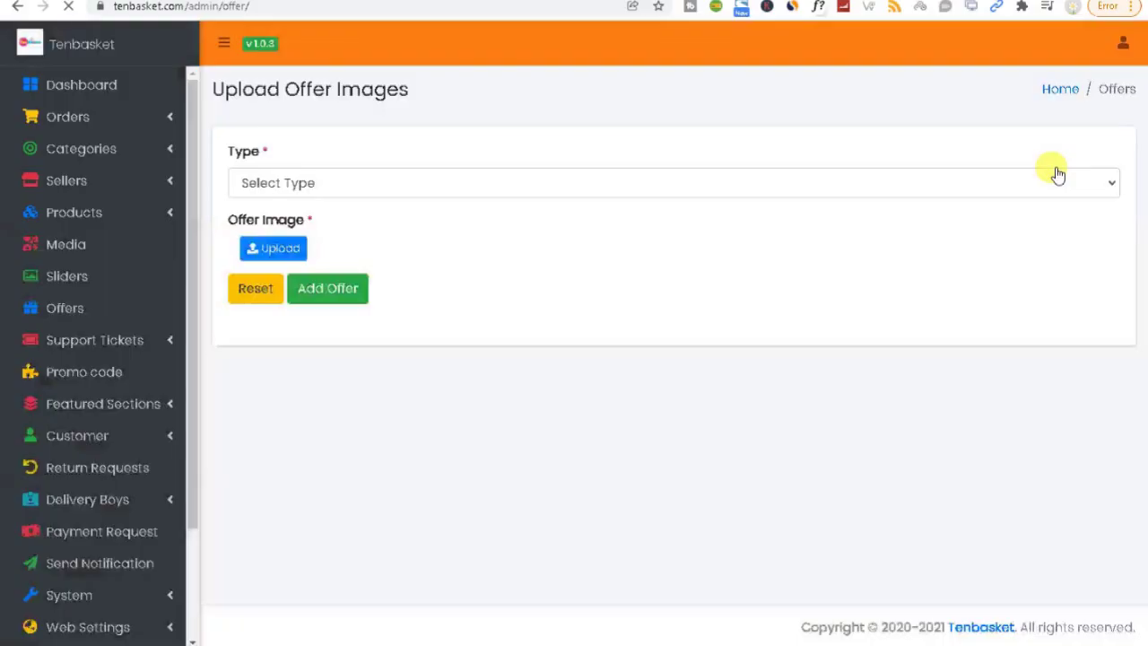
pyautogui.click(281, 184)
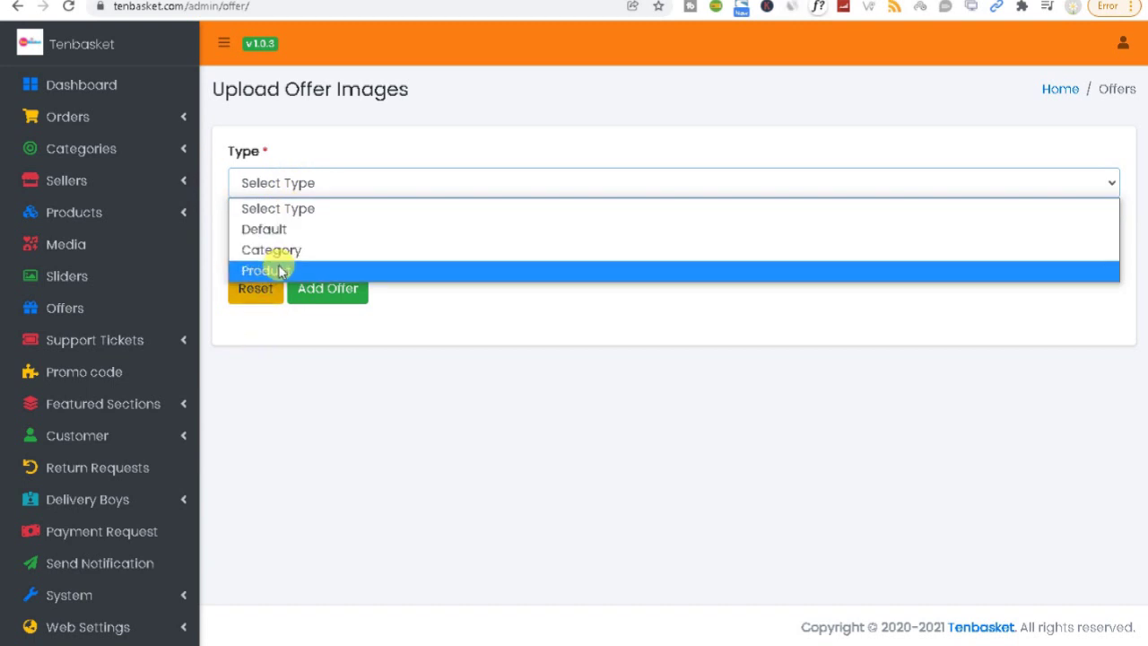
pyautogui.click(532, 321)
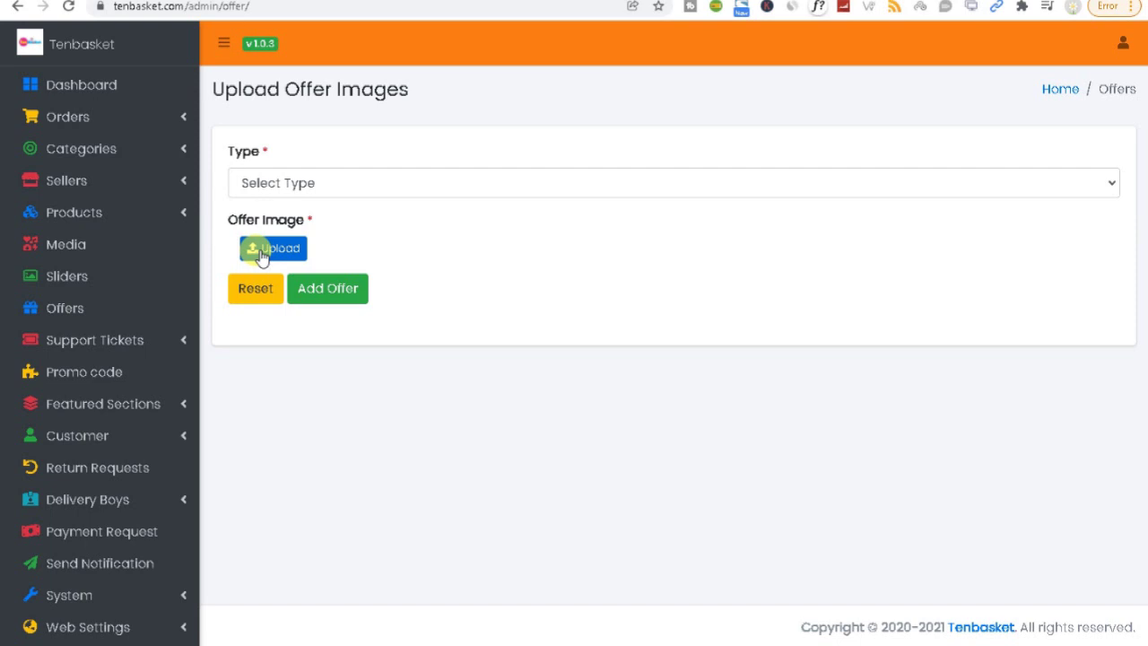
pyautogui.click(123, 342)
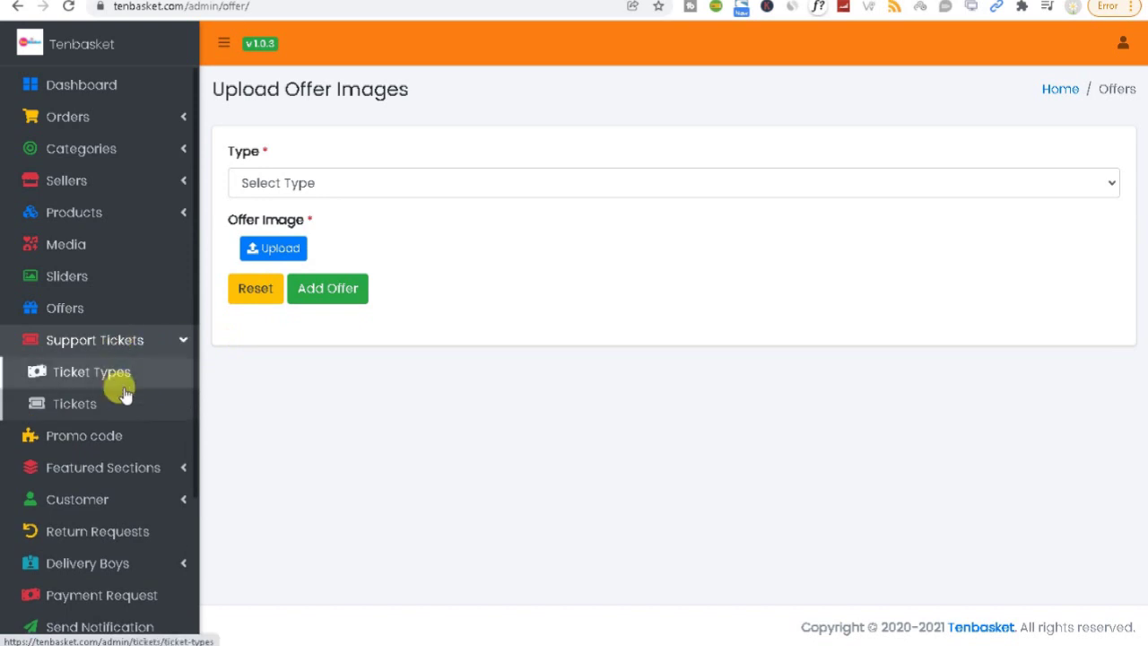
# Step: Look over the Ticket Types and Tickets pages, then open Promo code management
pyautogui.click(108, 381)
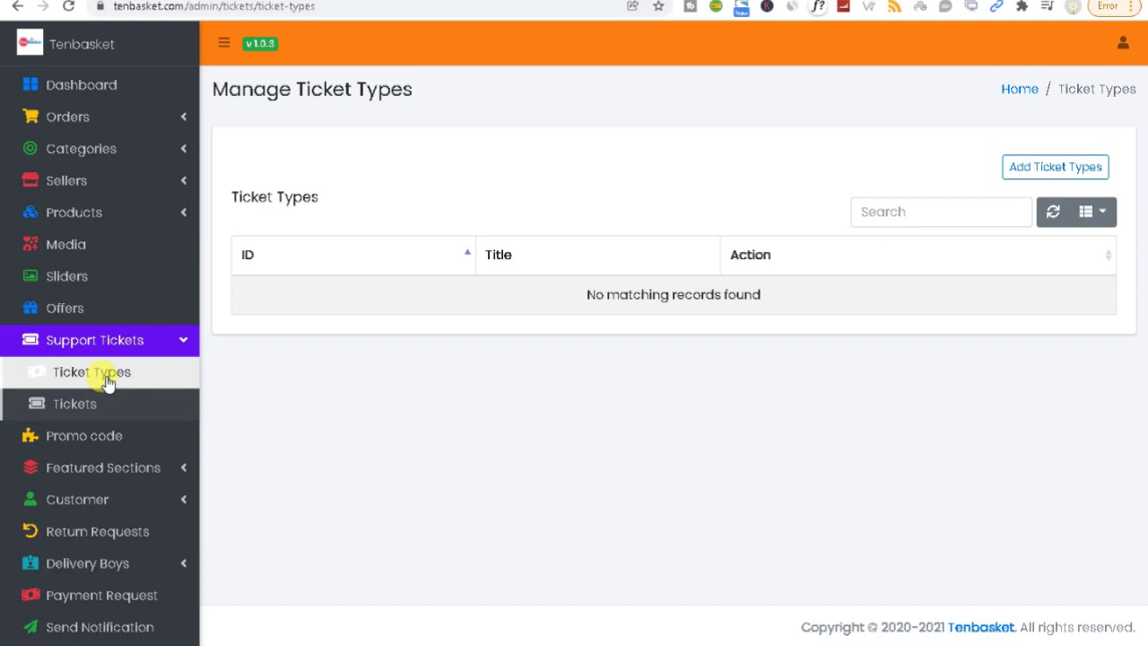
pyautogui.click(104, 404)
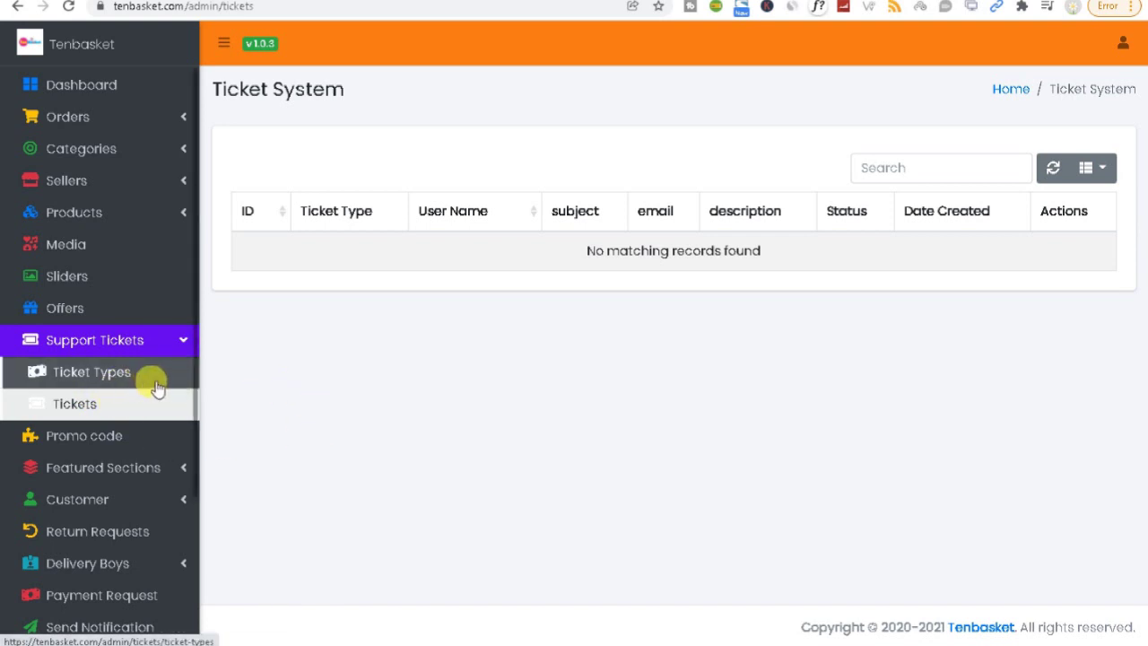
pyautogui.click(110, 444)
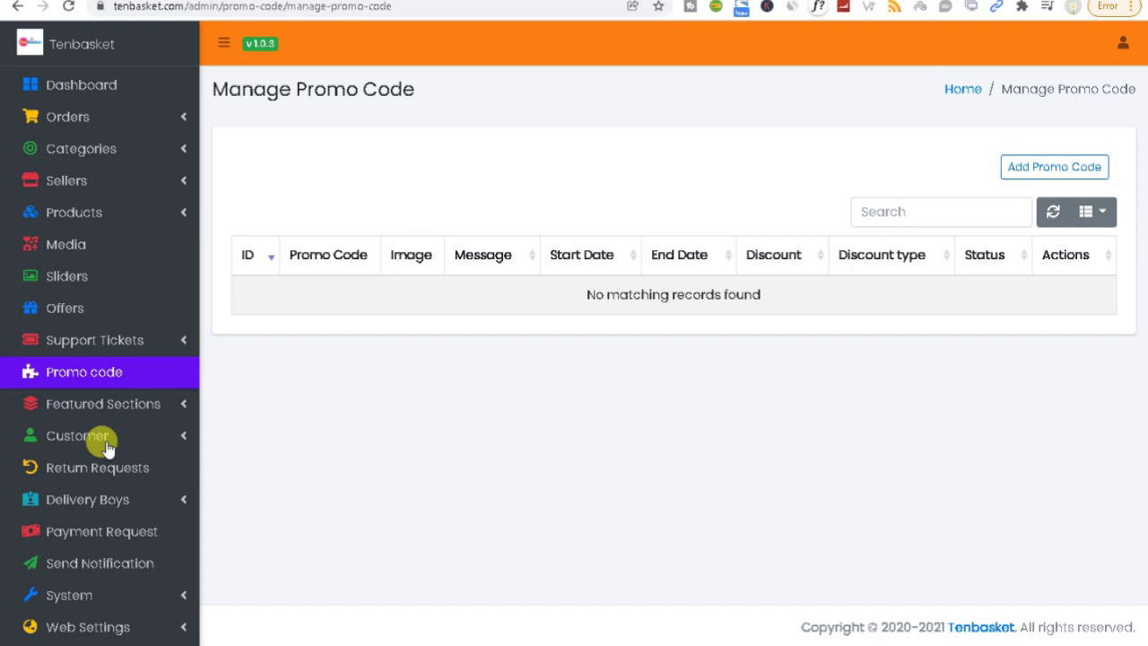
# Step: Start a new promo code NEW20 with the message 'first order'
pyautogui.click(1091, 170)
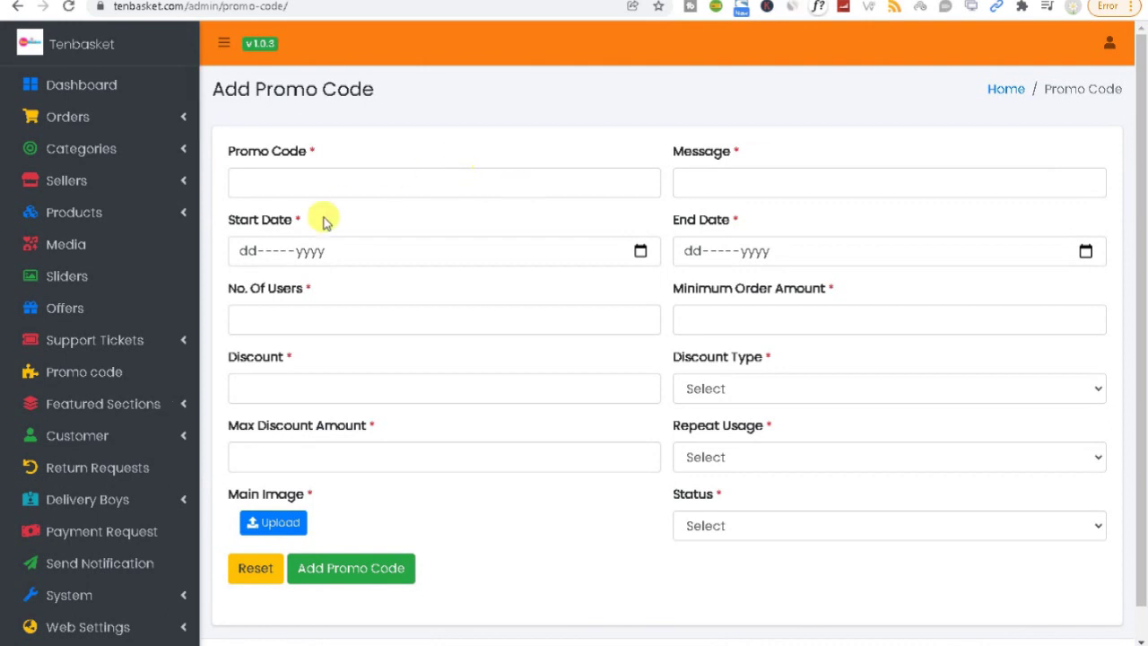
pyautogui.click(311, 186)
pyautogui.write('nw20')
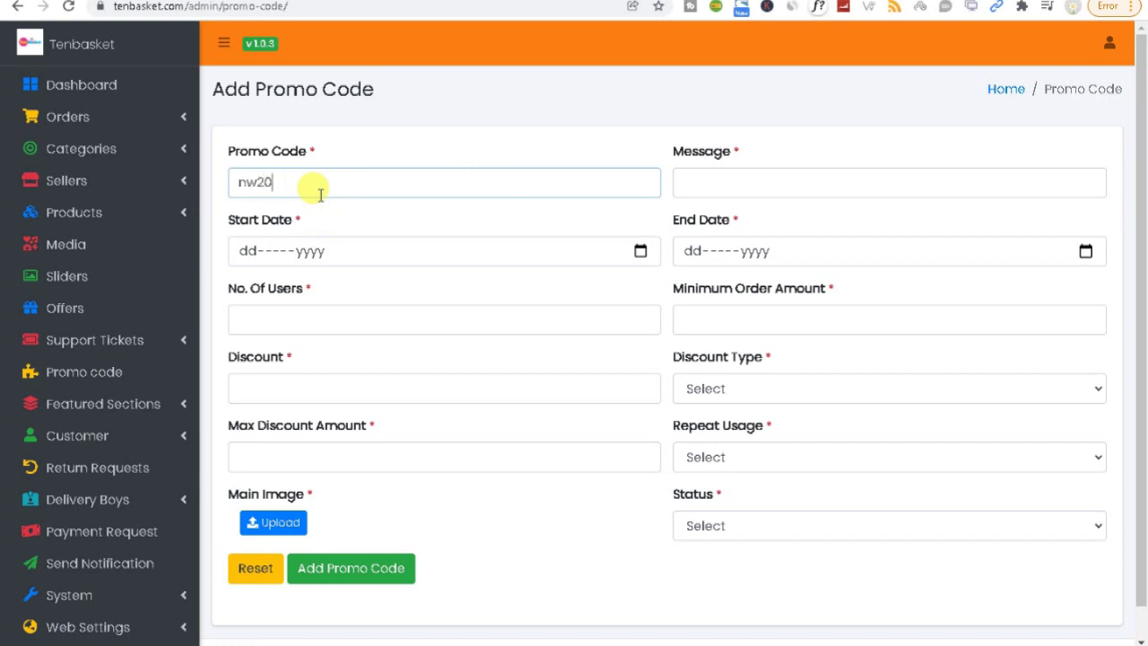
pyautogui.press('BackSpace')
pyautogui.press('BackSpace')
pyautogui.press('BackSpace')
pyautogui.press('BackSpace')
pyautogui.write('NEW20')
pyautogui.click(686, 182)
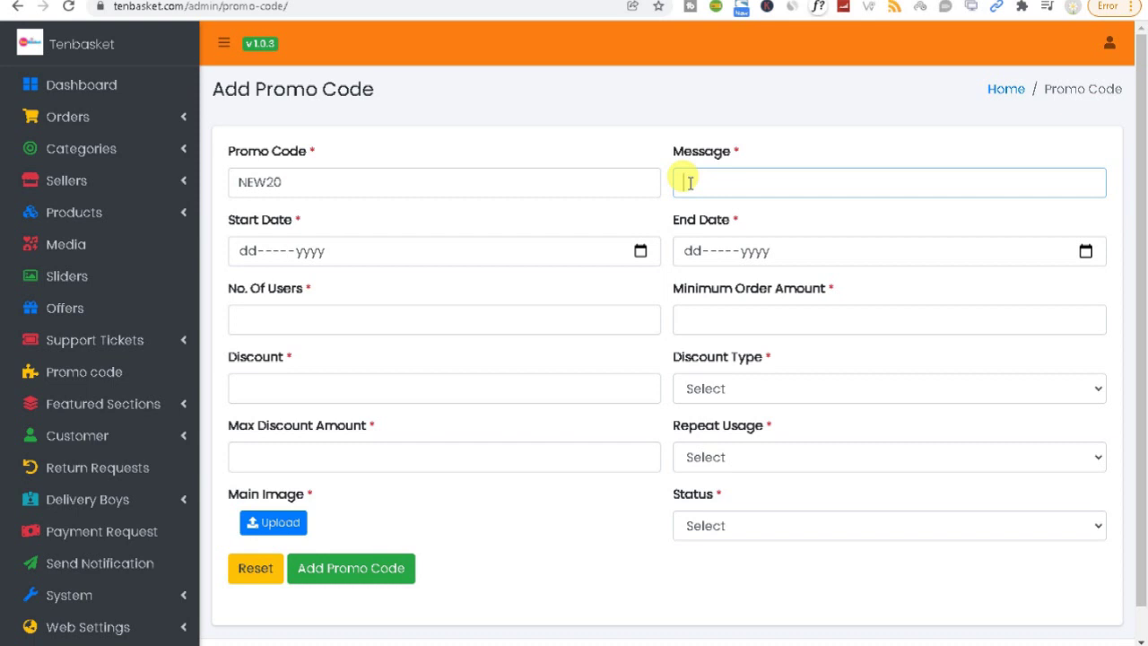
pyautogui.write('first order')
# Step: Set the promo validity from 07-Feb-2022 to 12-Mar-2022
pyautogui.click(248, 251)
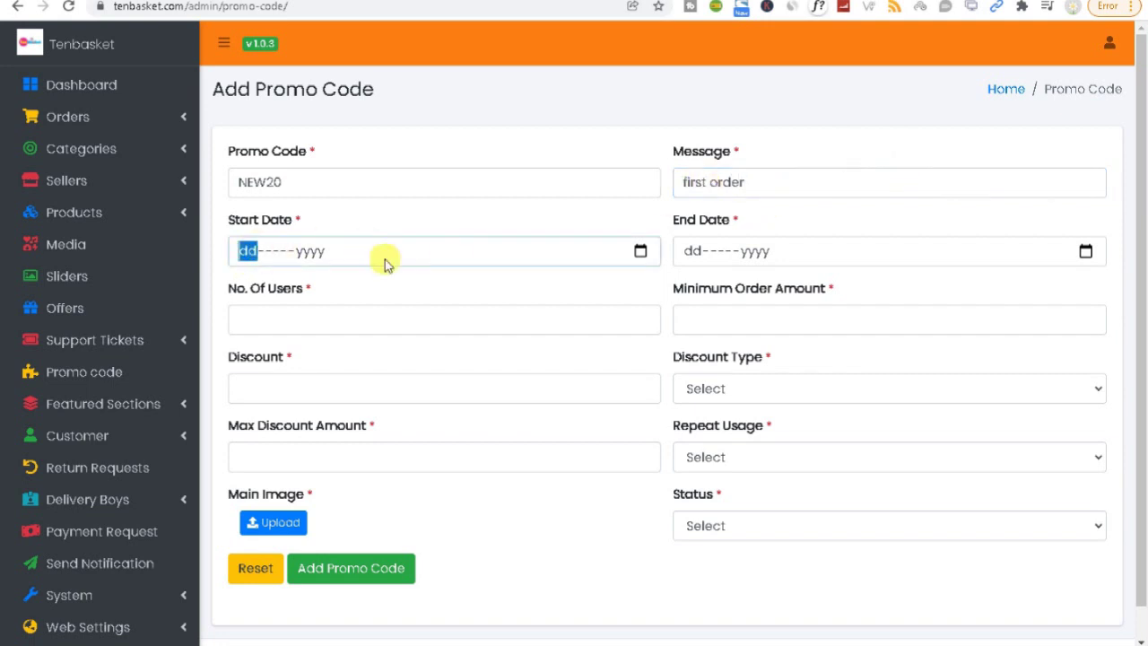
pyautogui.click(640, 252)
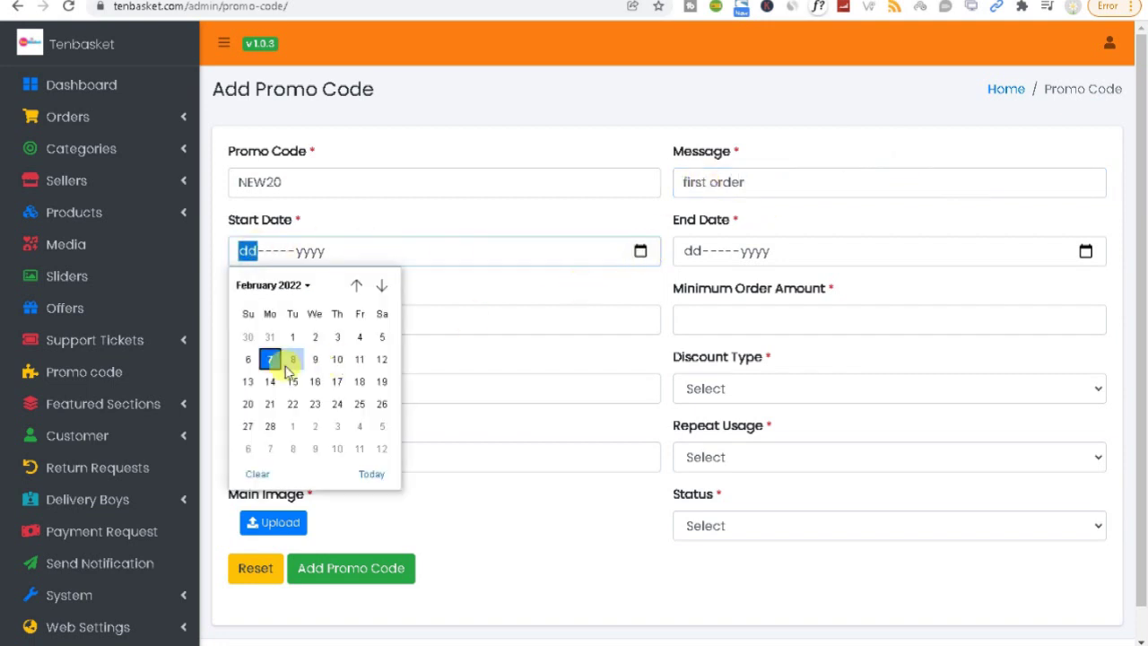
pyautogui.click(271, 360)
pyautogui.click(767, 250)
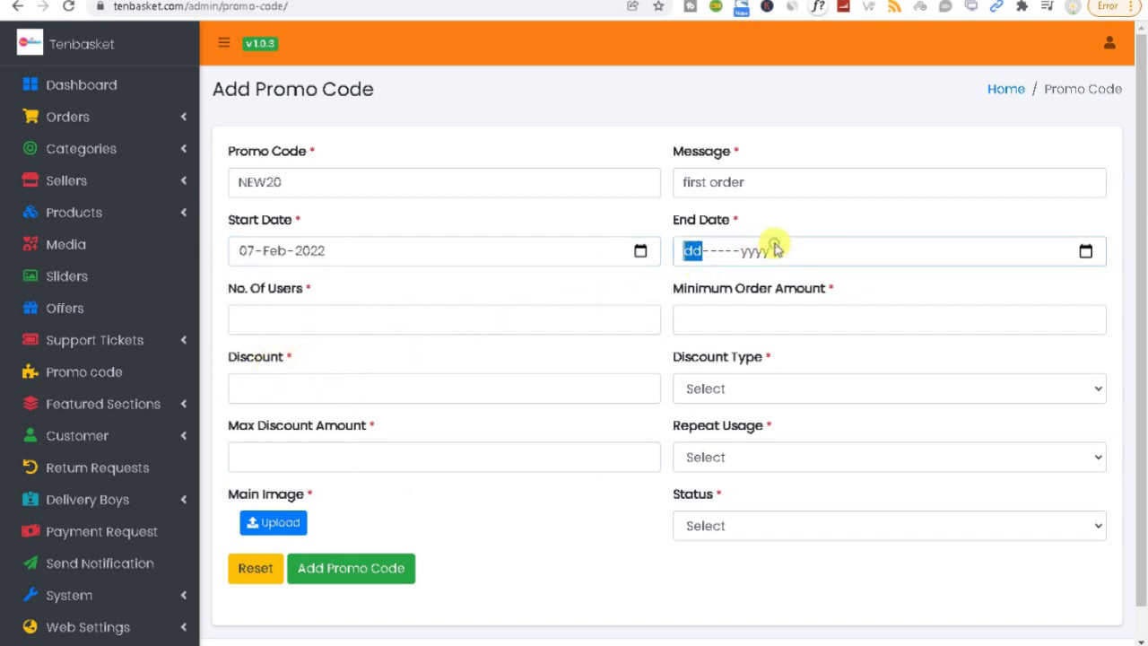
pyautogui.click(1085, 252)
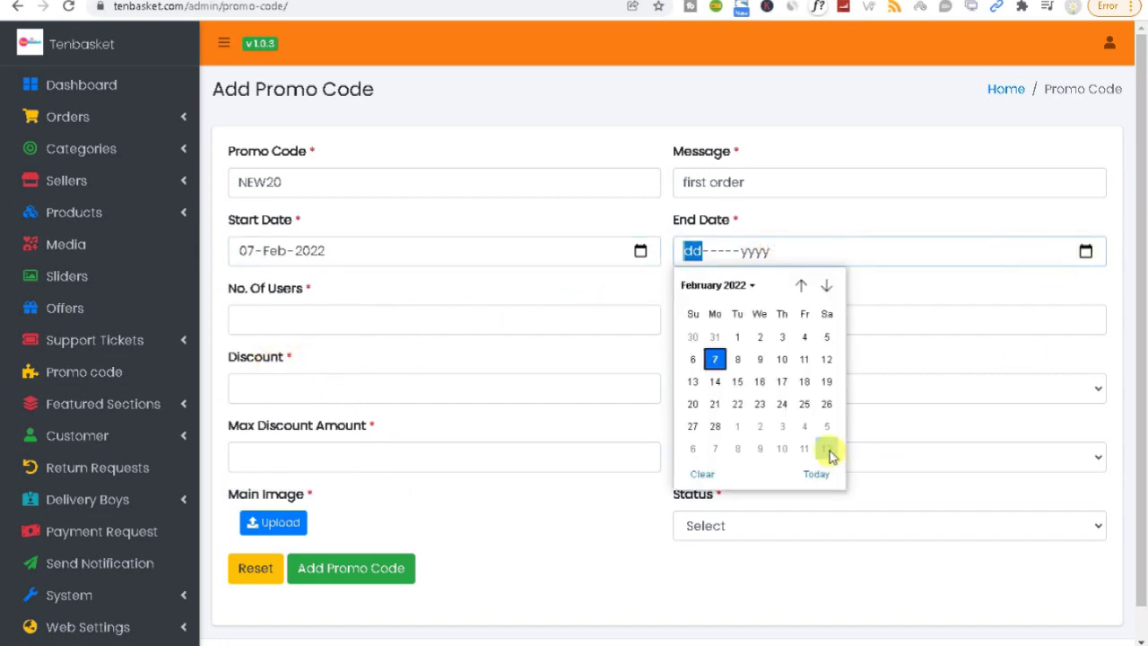
pyautogui.click(828, 452)
# Step: Set 1 user, 500 minimum order and a 20 Amount discount
pyautogui.click(359, 320)
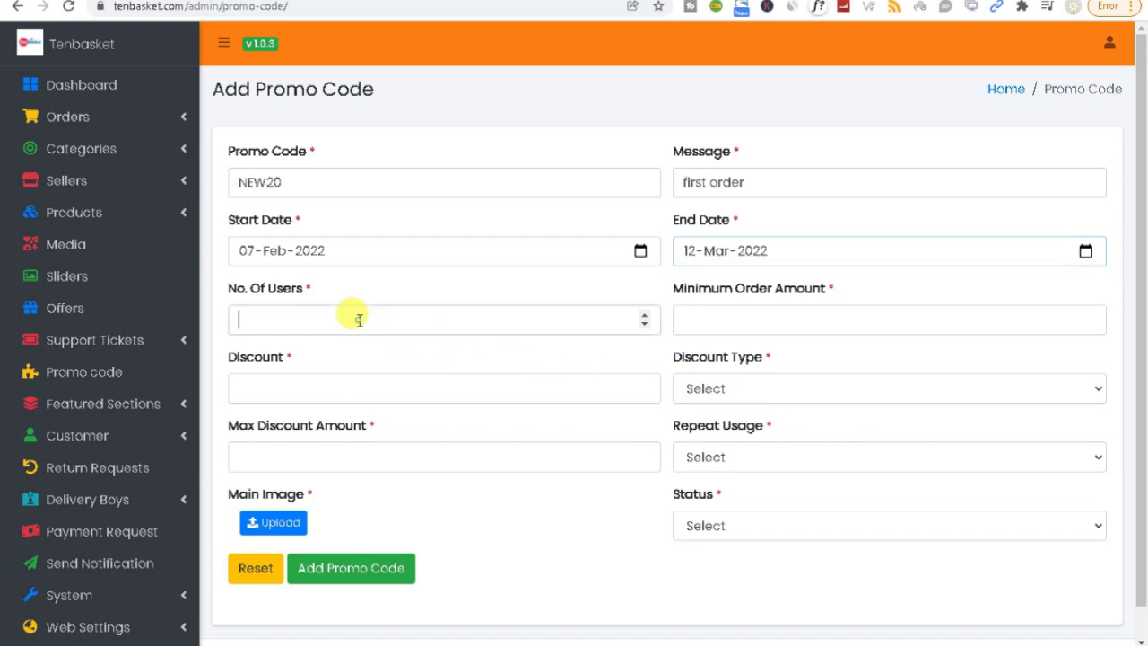
pyautogui.write('1')
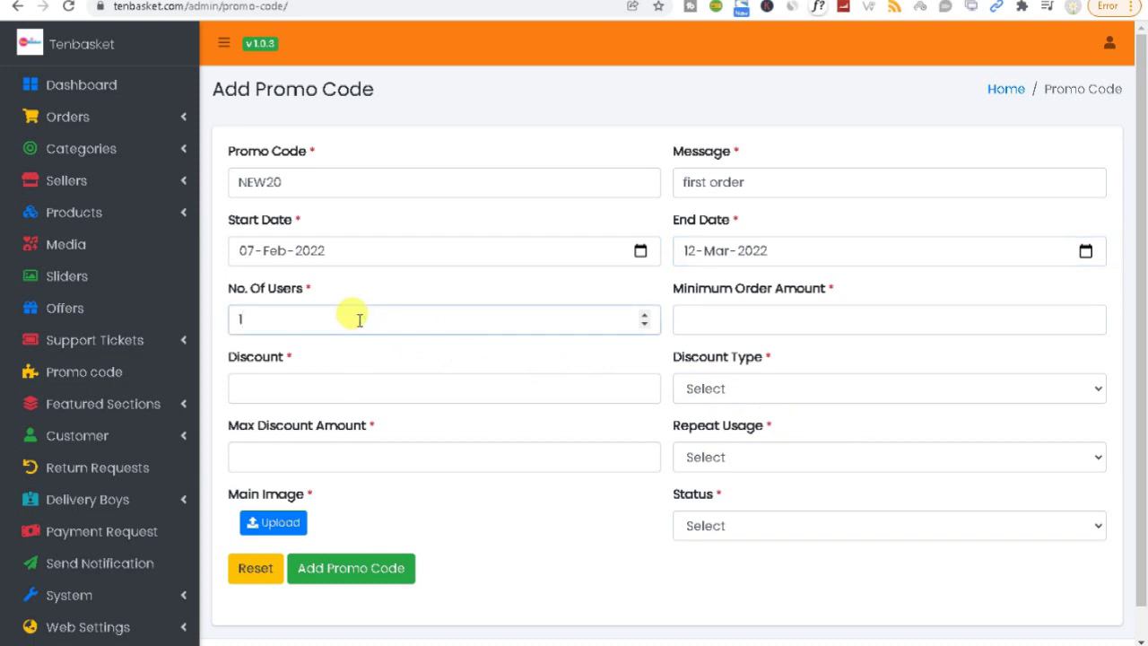
pyautogui.click(729, 321)
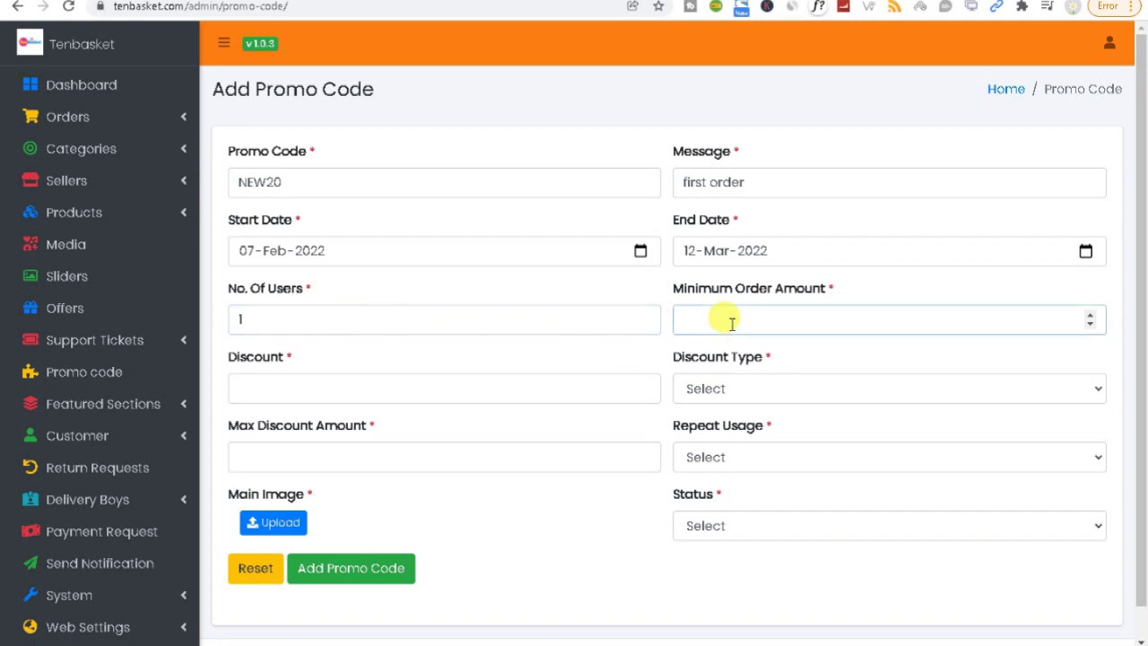
pyautogui.write('500')
pyautogui.click(256, 390)
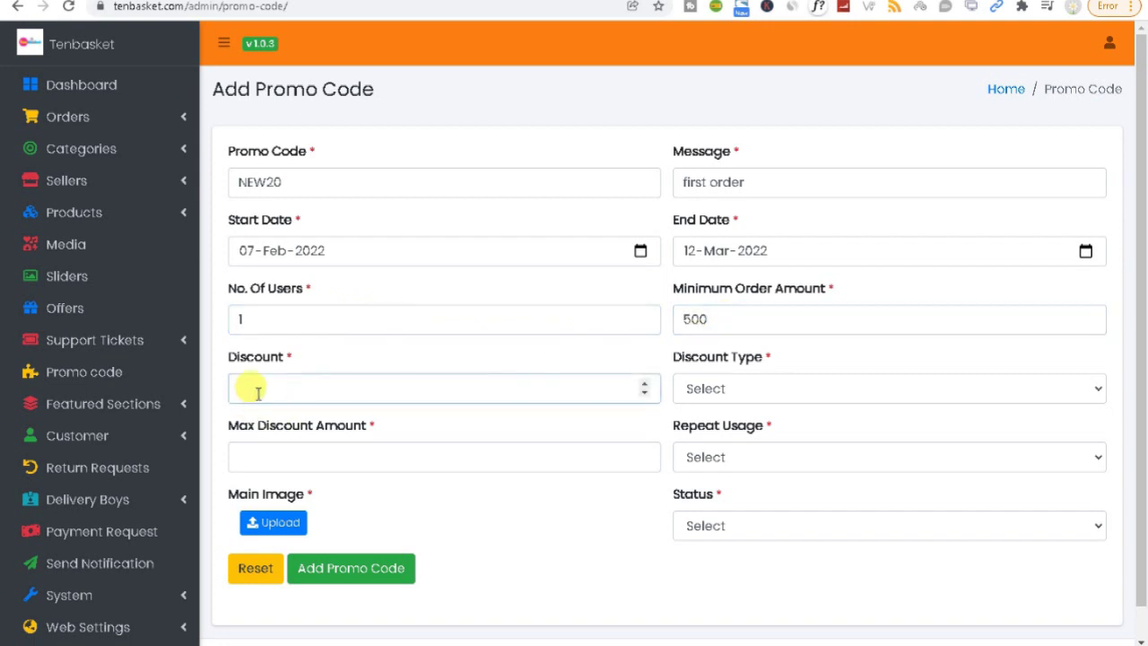
pyautogui.write('20')
pyautogui.click(734, 387)
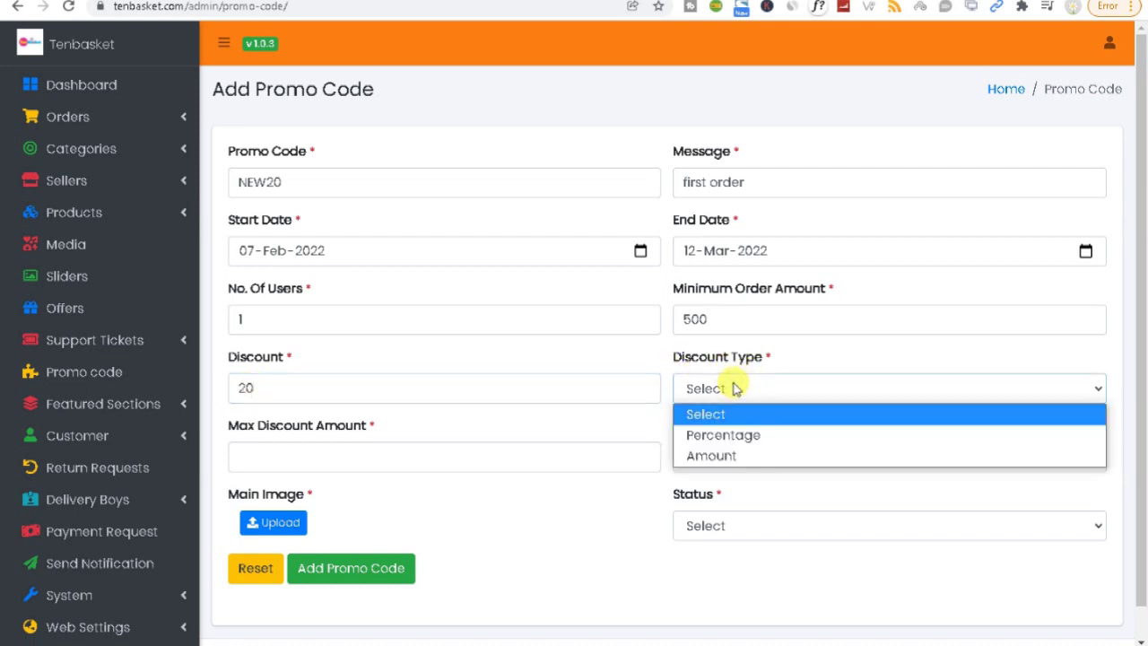
pyautogui.click(735, 456)
# Step: Set max discount 1000, repeat use Not Allowed, and status Active
pyautogui.click(332, 459)
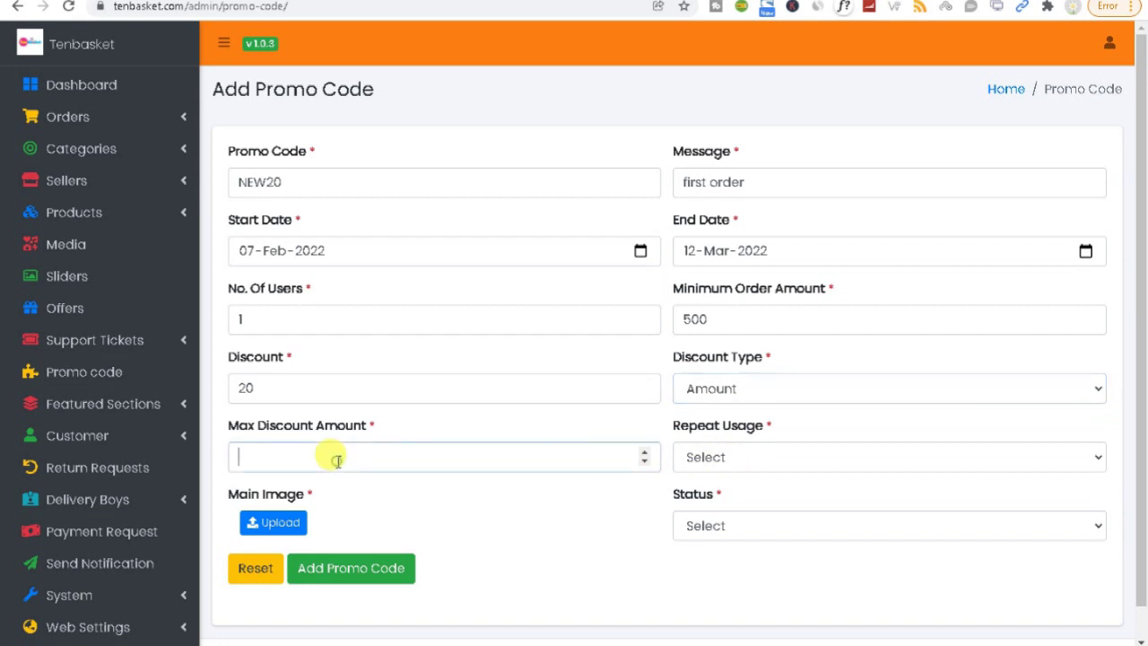
pyautogui.write('1000')
pyautogui.click(698, 462)
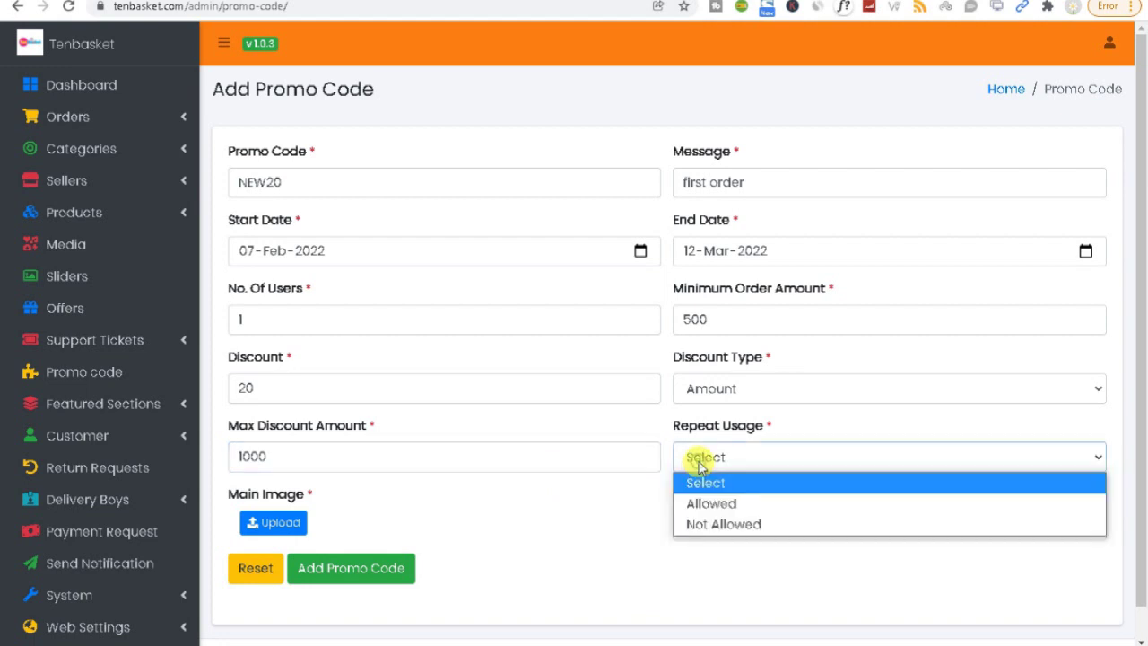
pyautogui.click(717, 538)
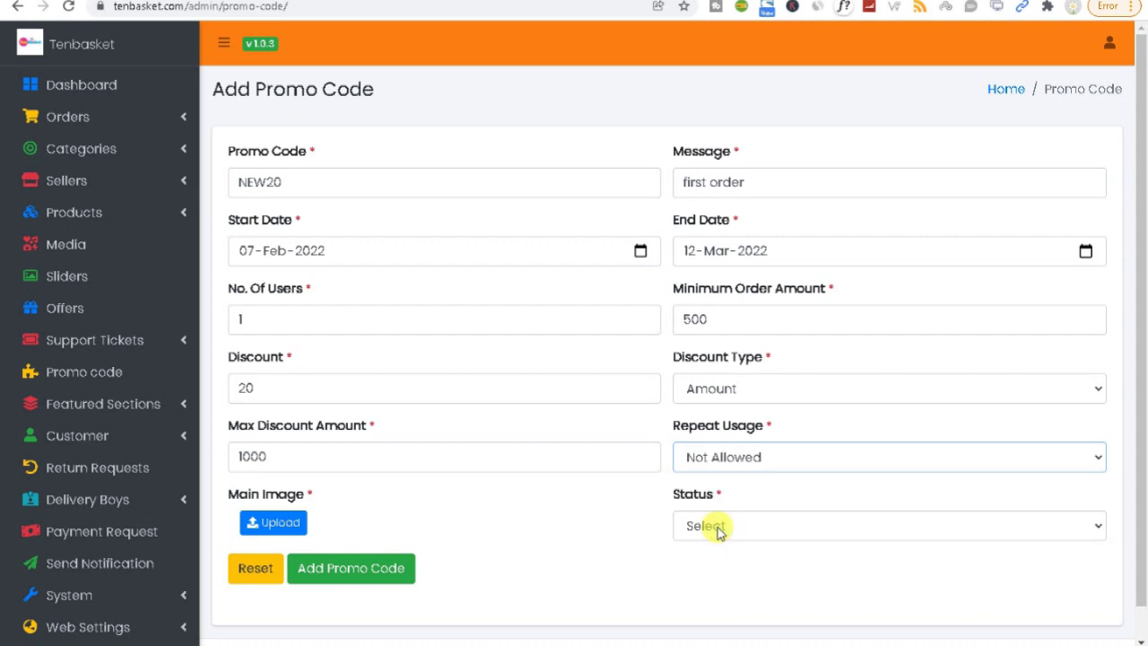
pyautogui.click(717, 531)
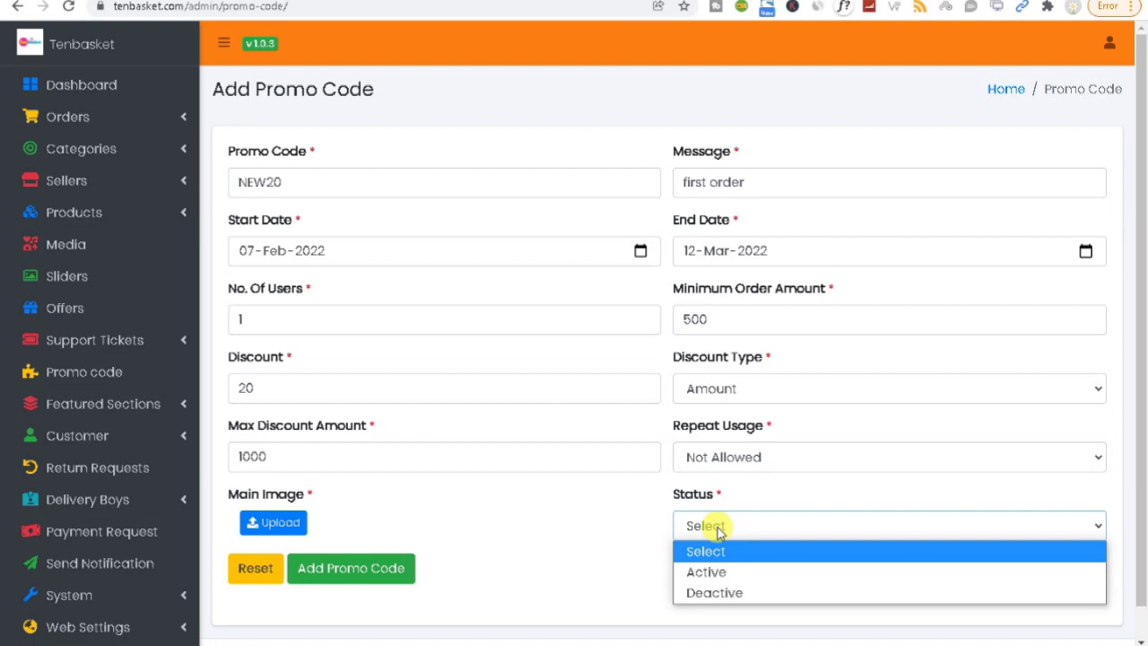
pyautogui.click(708, 572)
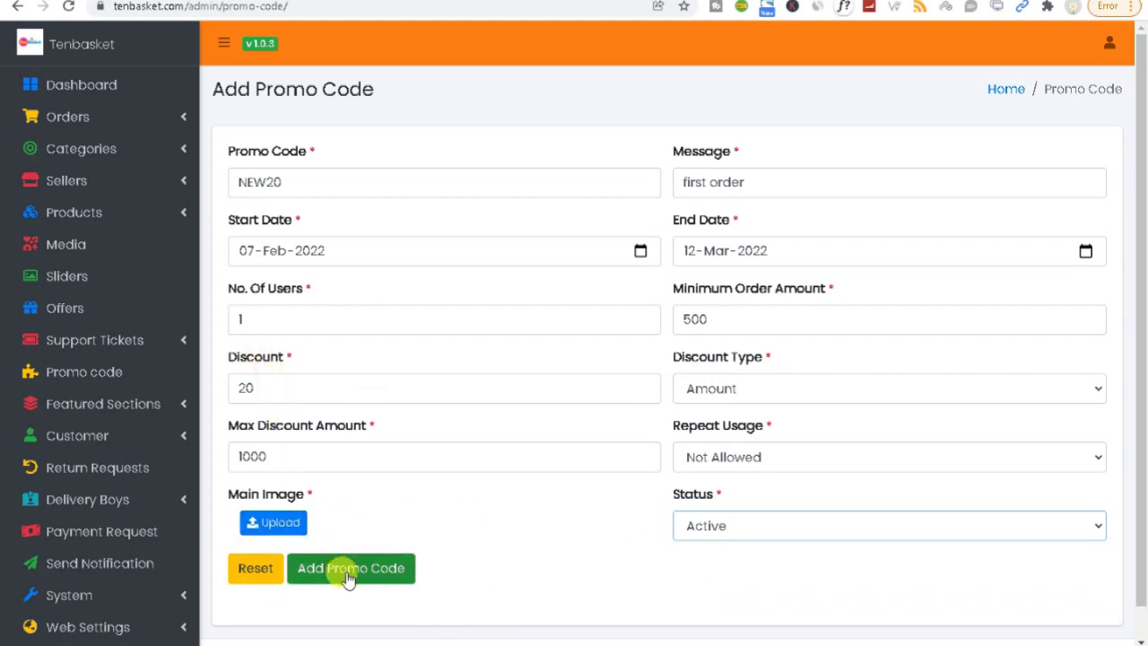
# Step: Open the Main Image media library and stage new year offer.jpg for upload
pyautogui.click(276, 524)
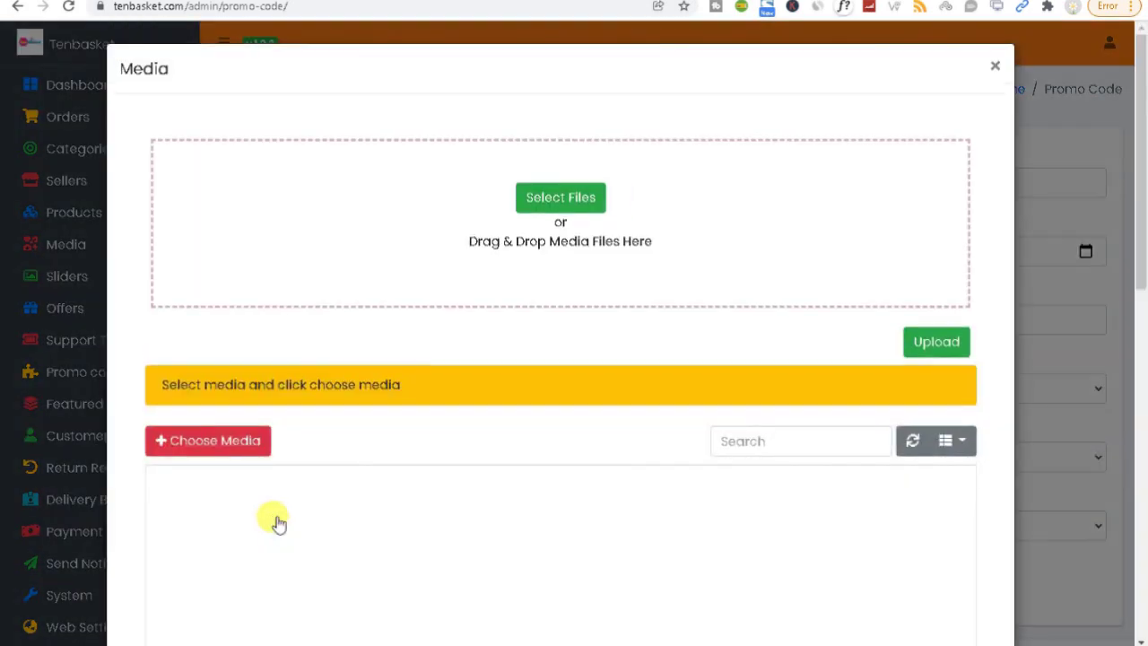
pyautogui.moveTo(1140, 281); pyautogui.dragTo(1126, 416)
pyautogui.click(160, 428)
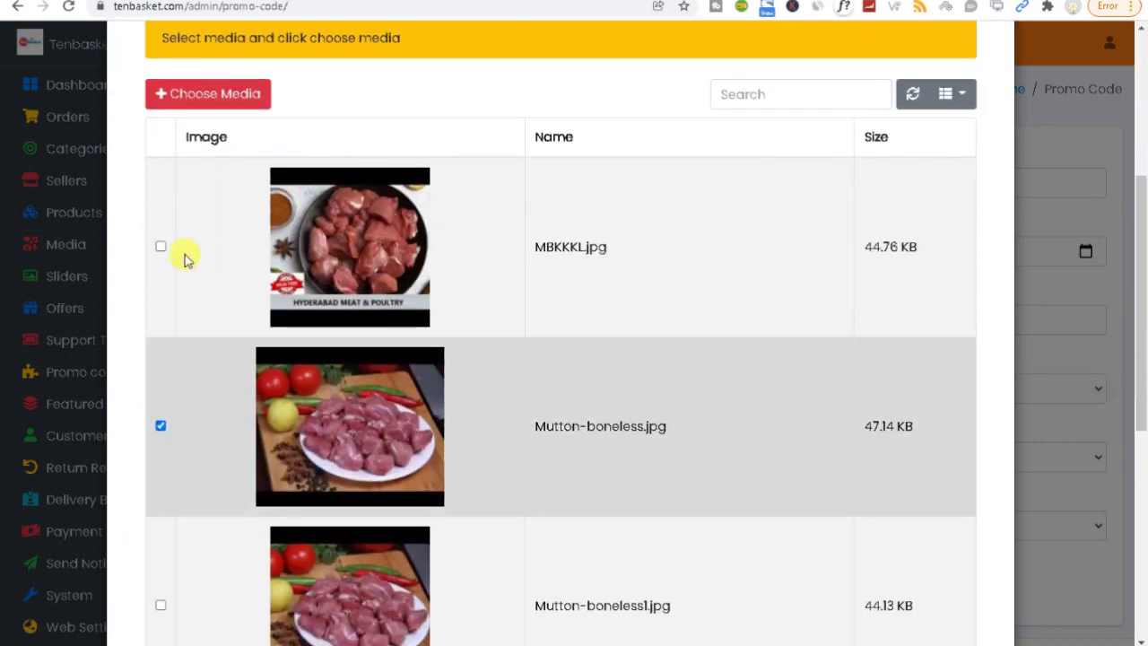
pyautogui.moveTo(1138, 389); pyautogui.dragTo(1142, 243)
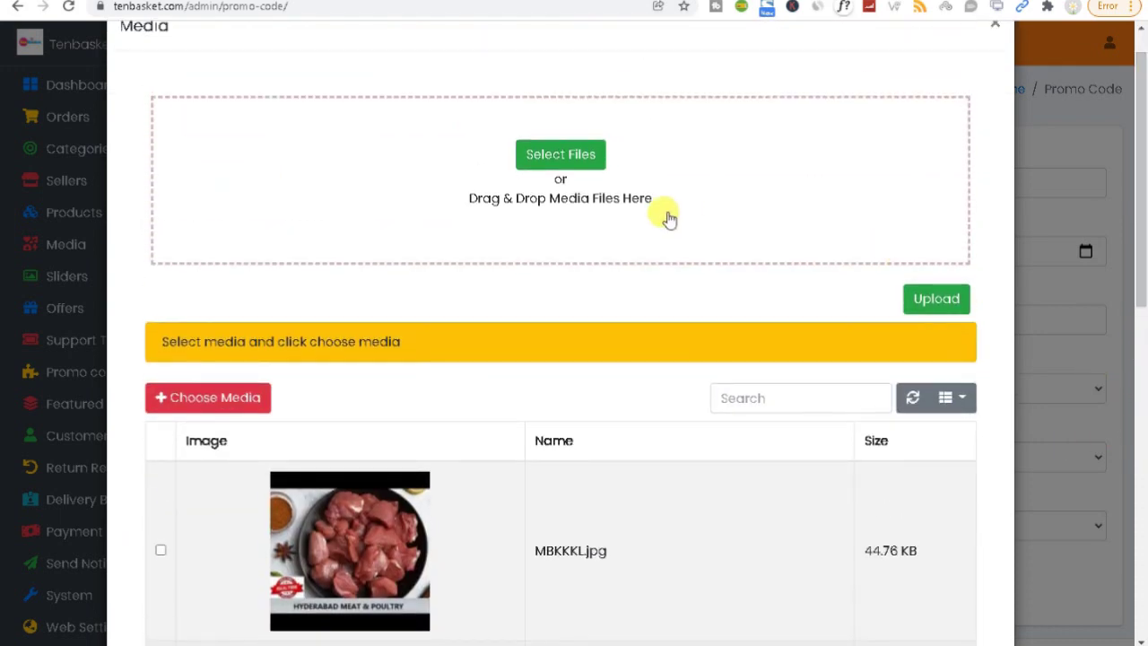
pyautogui.click(584, 155)
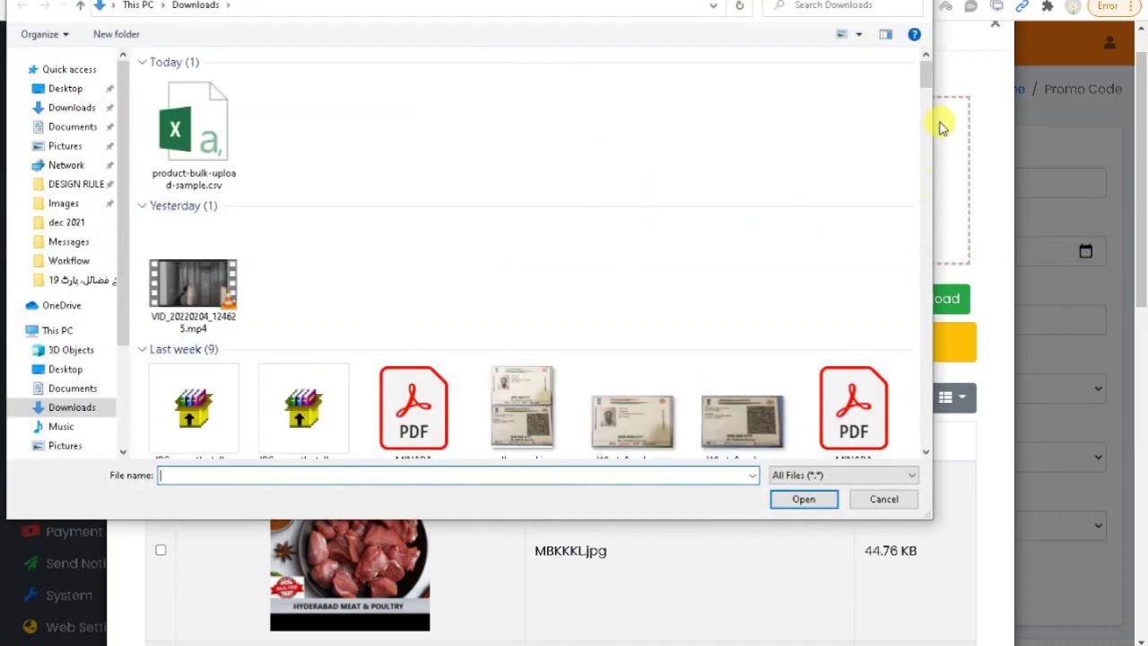
pyautogui.moveTo(927, 77); pyautogui.dragTo(928, 147)
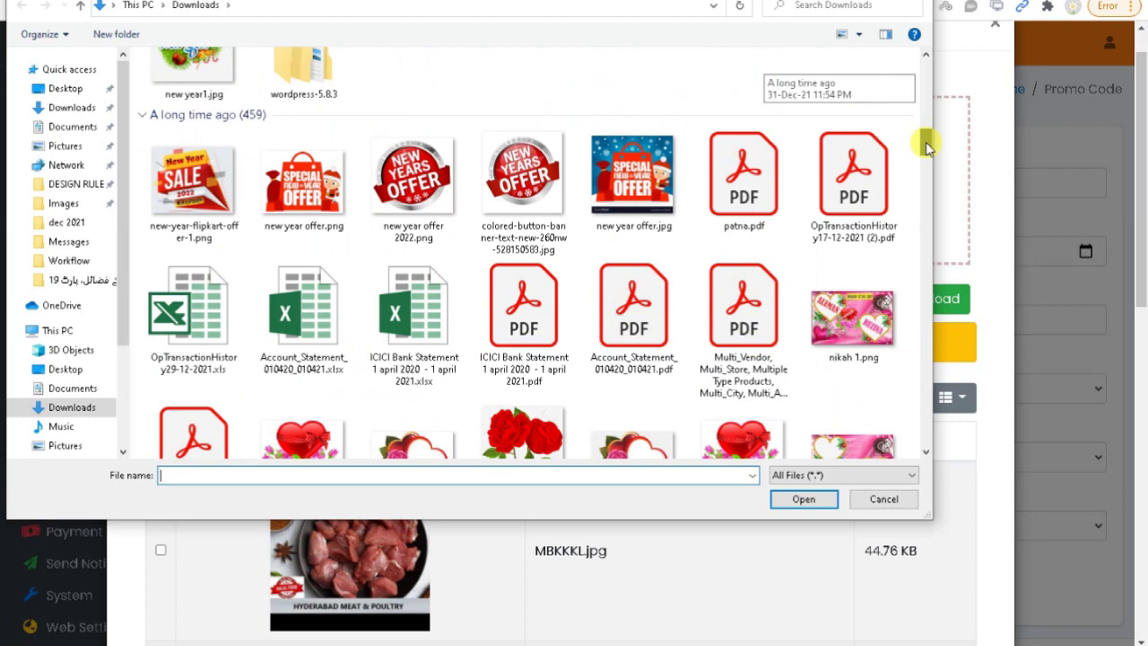
pyautogui.doubleClick(644, 215)
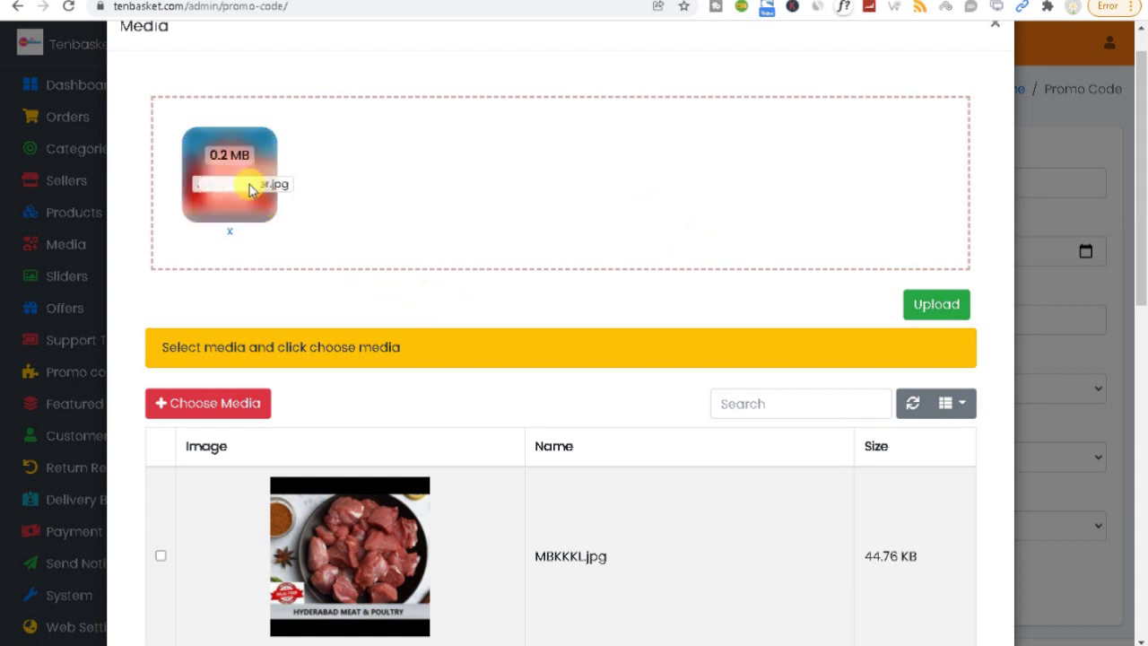
# Step: Page through the media list and choose Mutton-boneless.jpg as the main image
pyautogui.moveTo(254, 204)
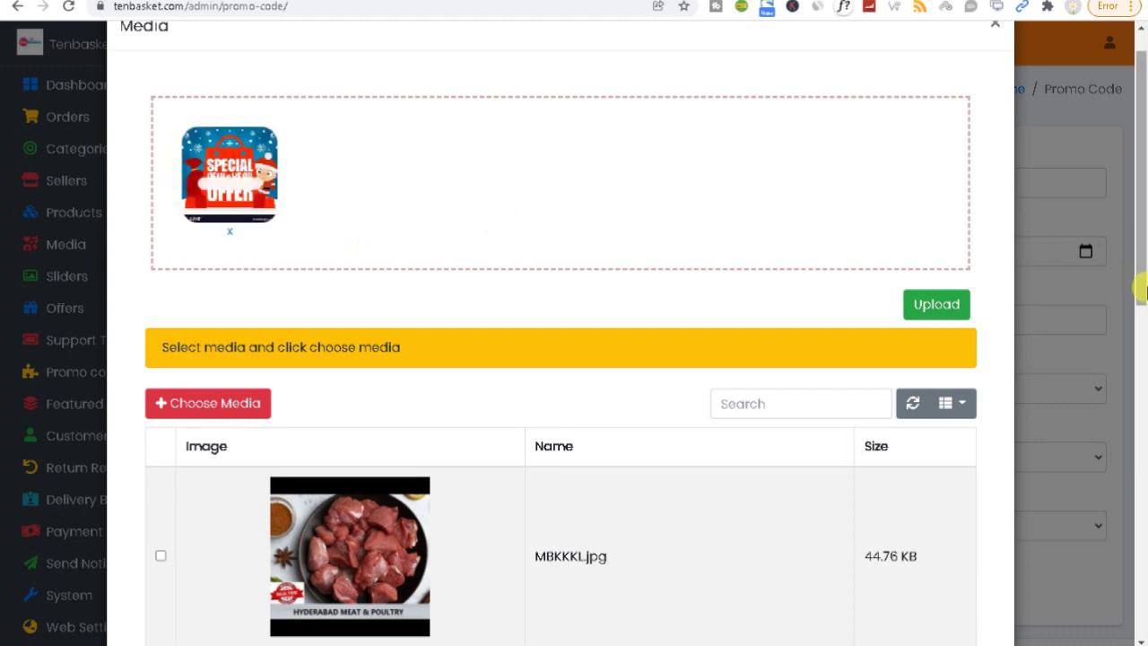
pyautogui.moveTo(1141, 269); pyautogui.dragTo(1114, 185)
pyautogui.moveTo(188, 234)
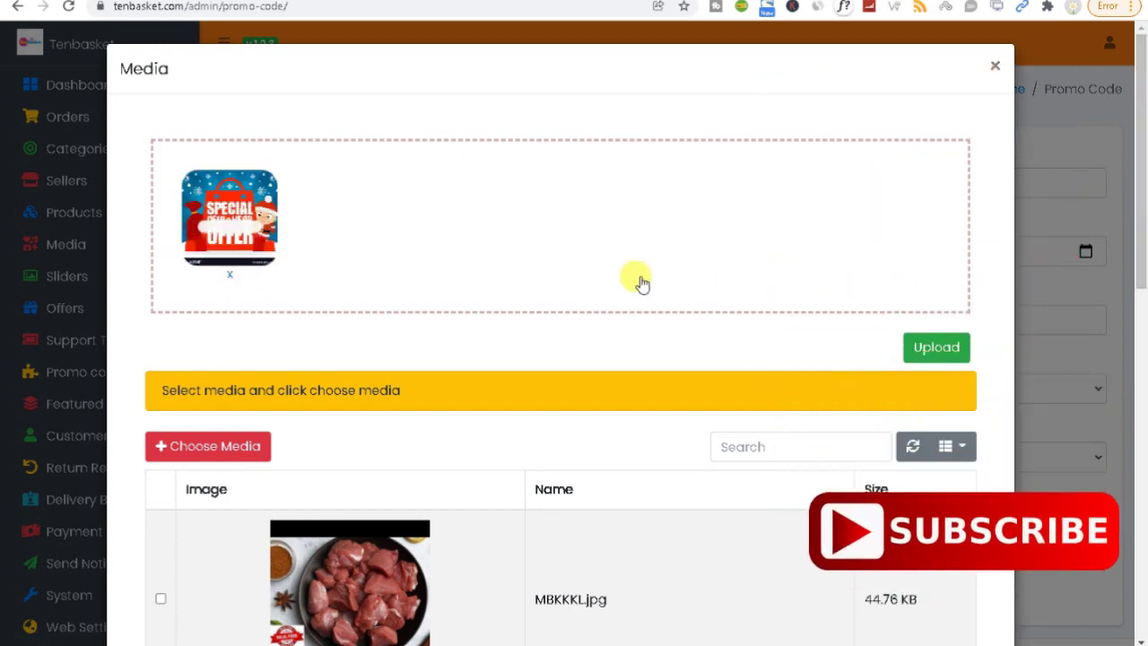
pyautogui.moveTo(1140, 249); pyautogui.dragTo(1139, 619)
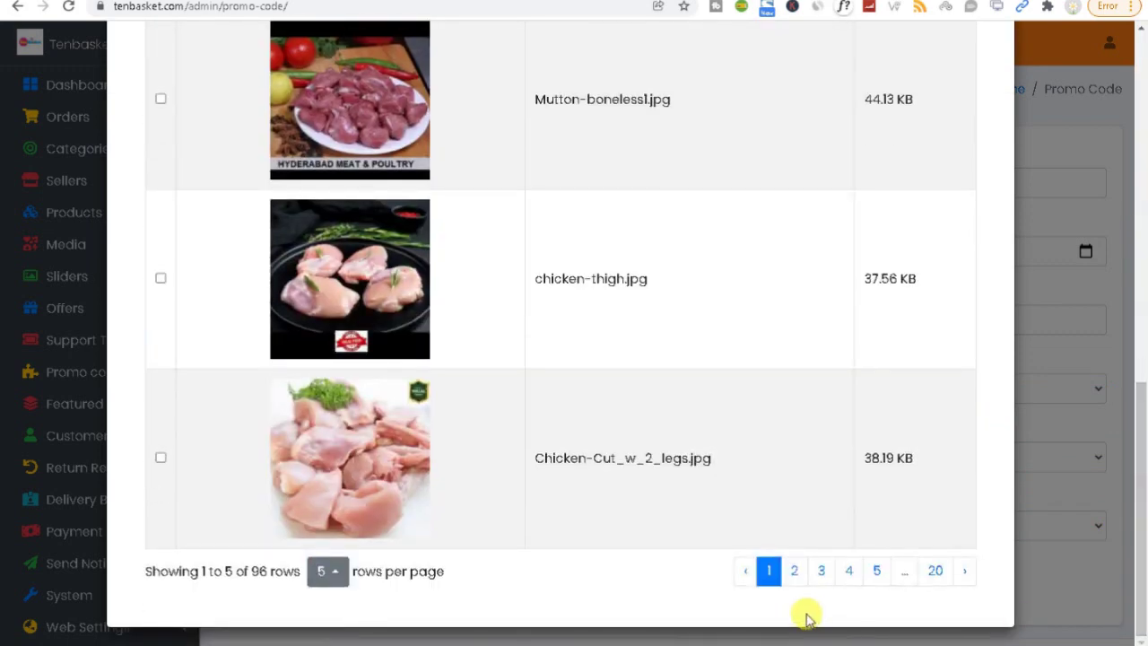
pyautogui.click(933, 572)
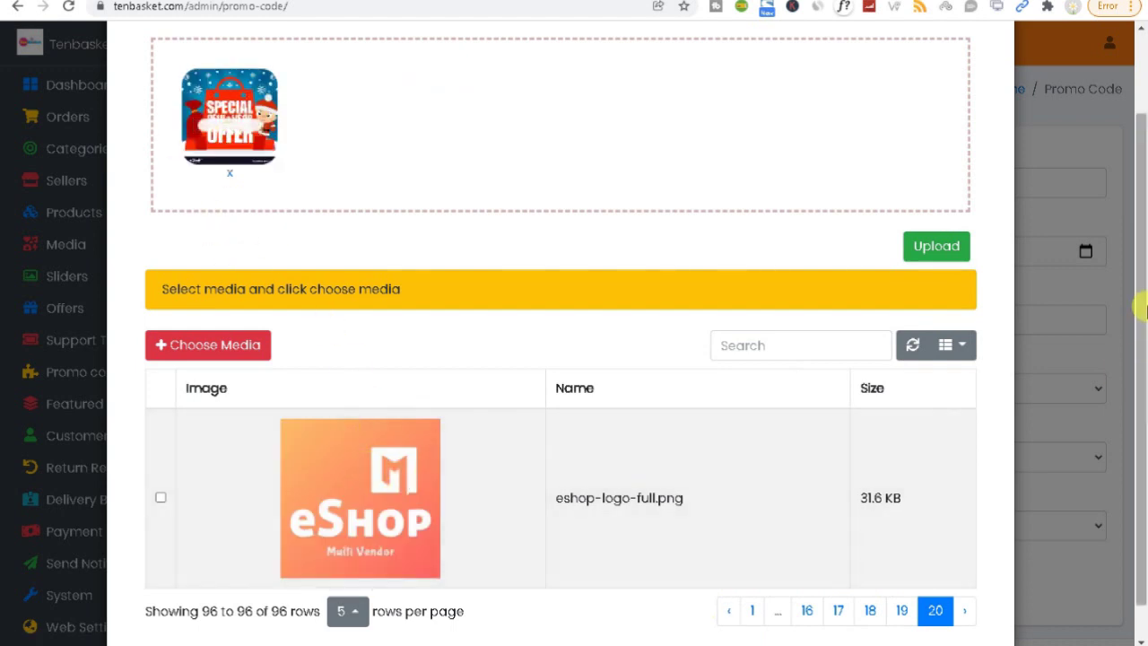
pyautogui.moveTo(1143, 328); pyautogui.dragTo(1142, 516)
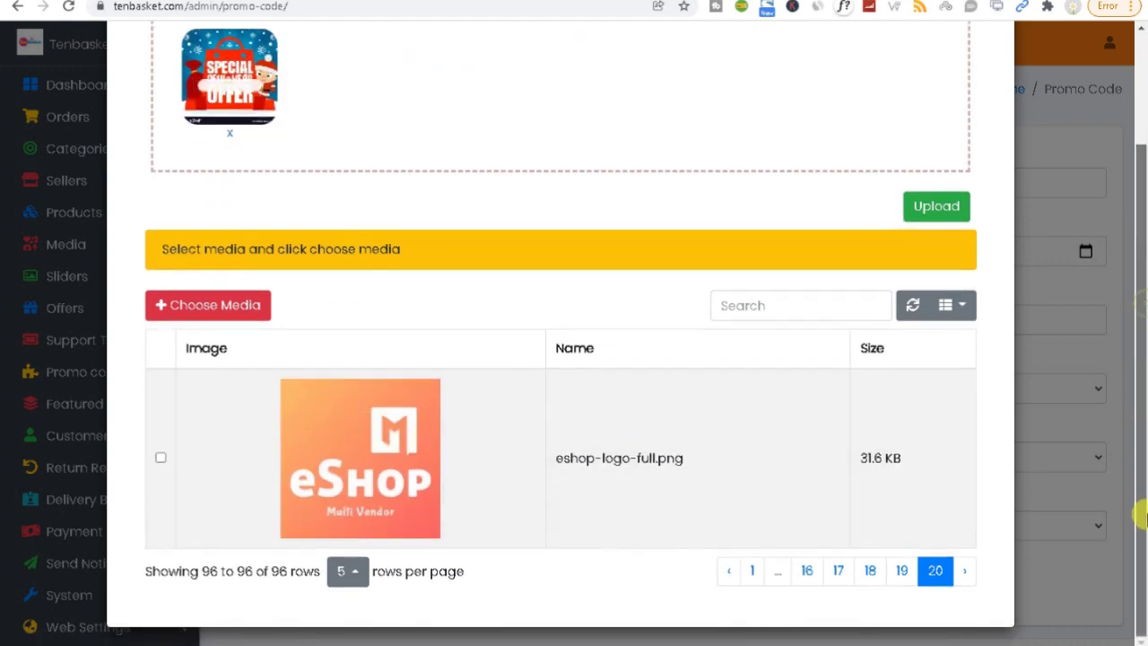
pyautogui.click(753, 571)
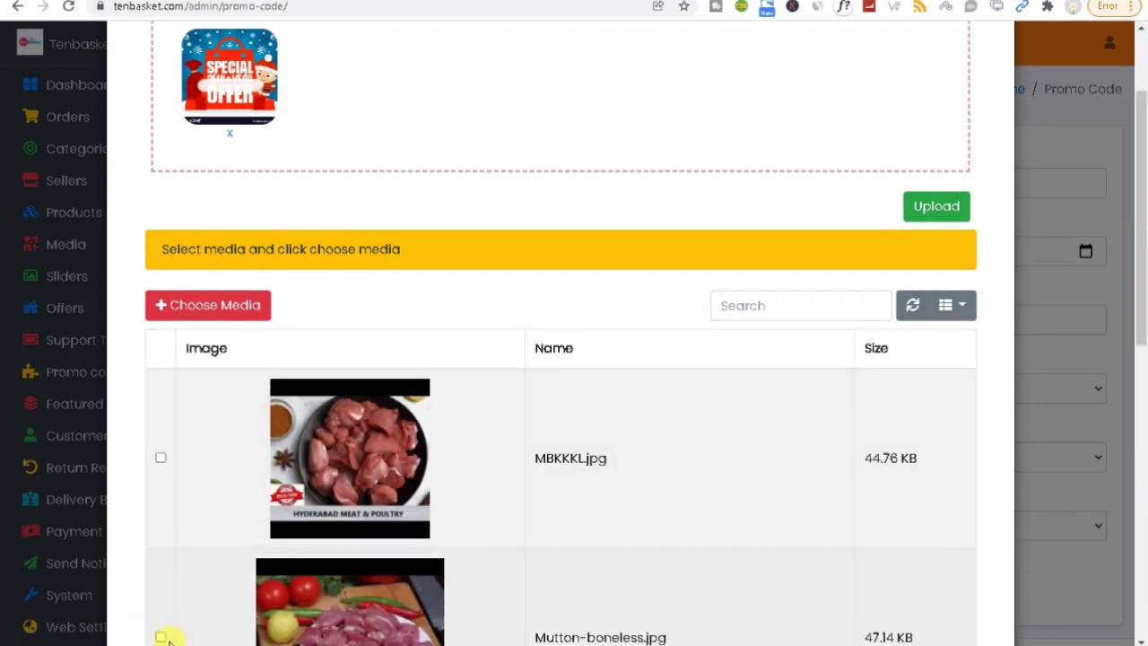
pyautogui.click(160, 636)
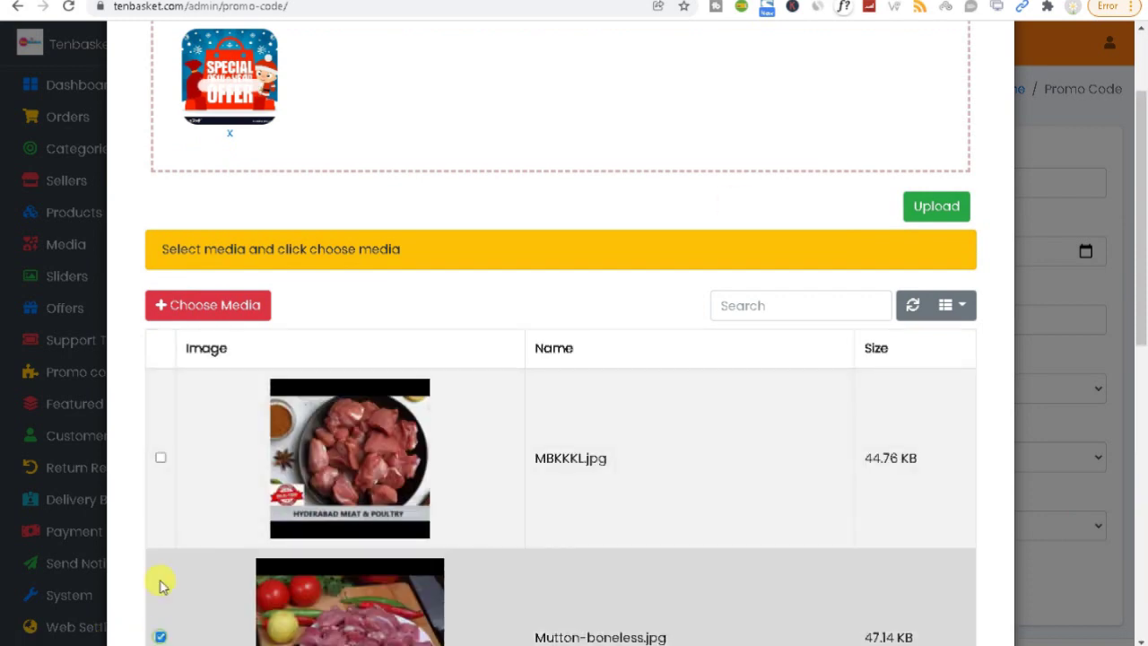
pyautogui.click(193, 313)
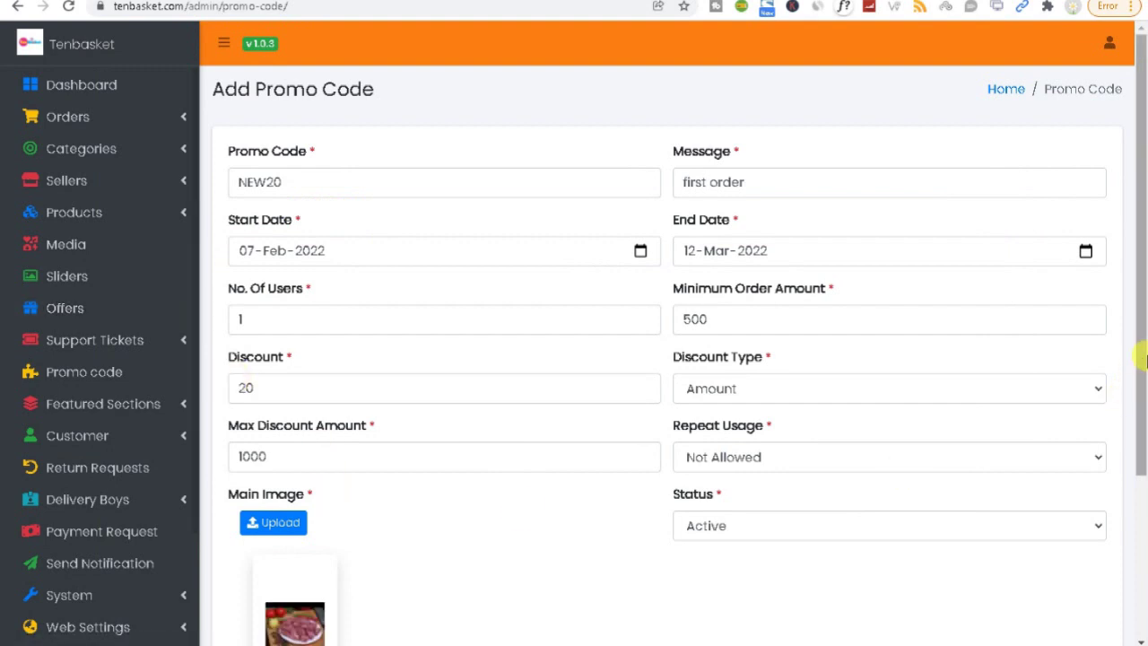
# Step: Save the NEW20 promo code and open the Manage Promo Code list showing it
pyautogui.moveTo(1140, 433); pyautogui.dragTo(1144, 596)
pyautogui.click(379, 534)
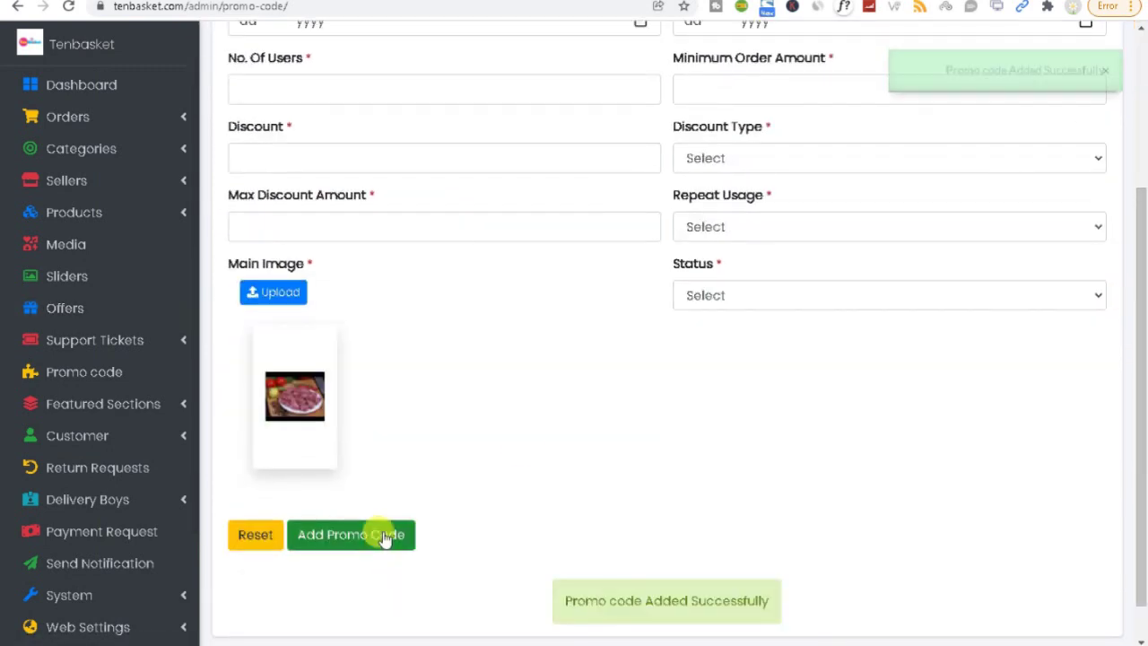
pyautogui.moveTo(1143, 406); pyautogui.dragTo(1139, 252)
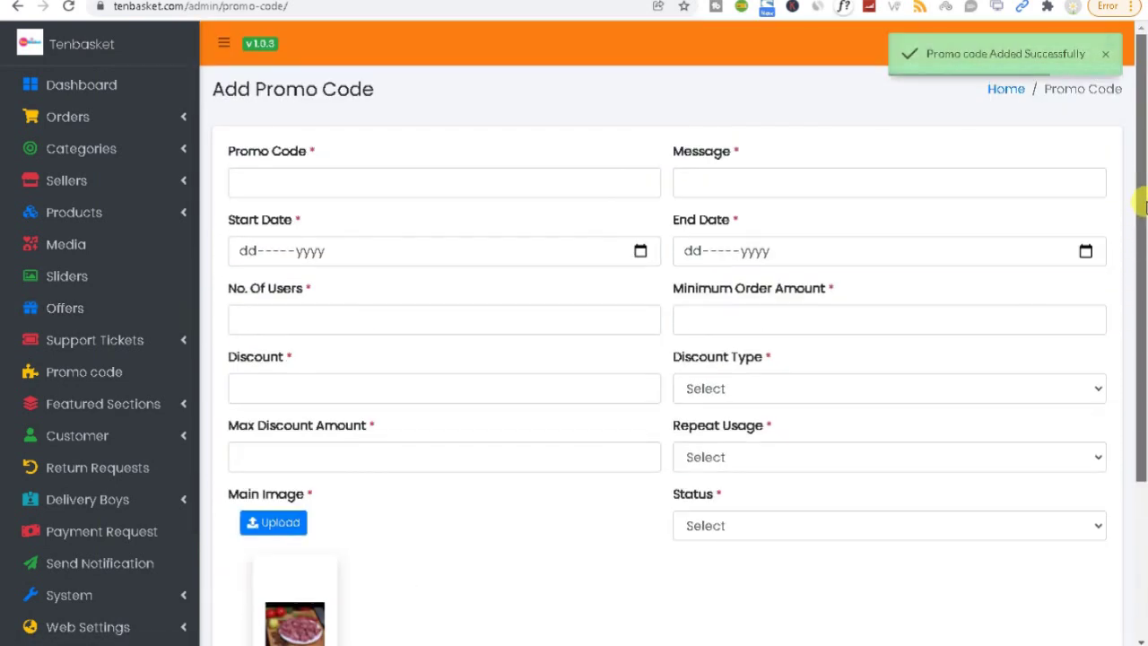
pyautogui.click(96, 378)
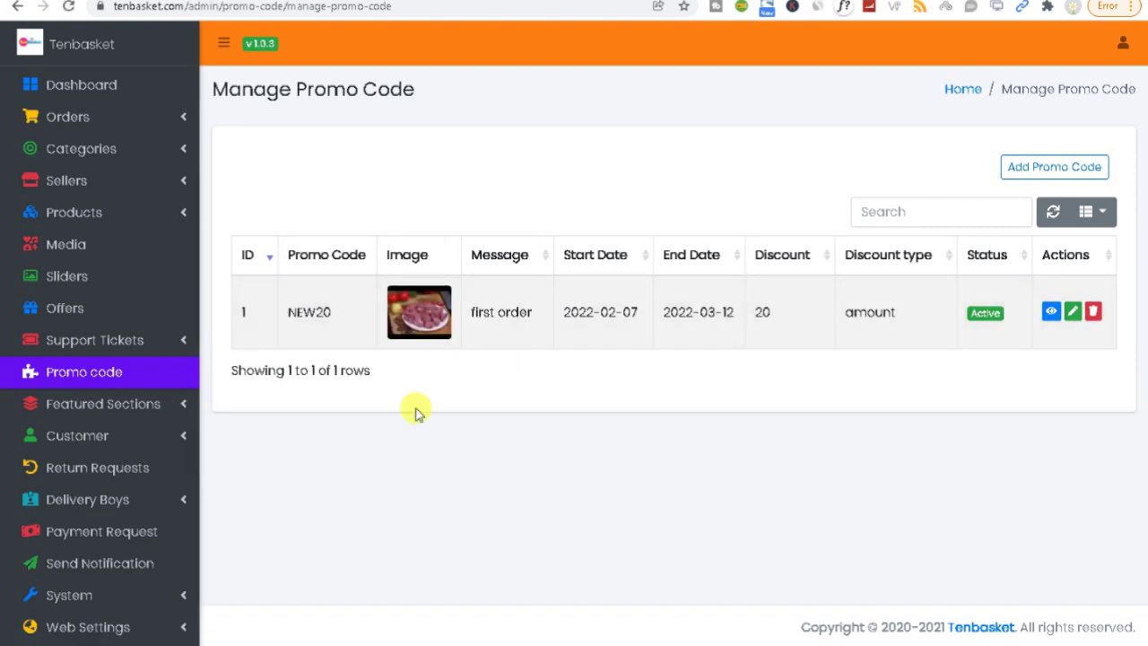
# Step: Go to Featured Sections > Manage Sections to reach the blank add-section form
pyautogui.click(155, 419)
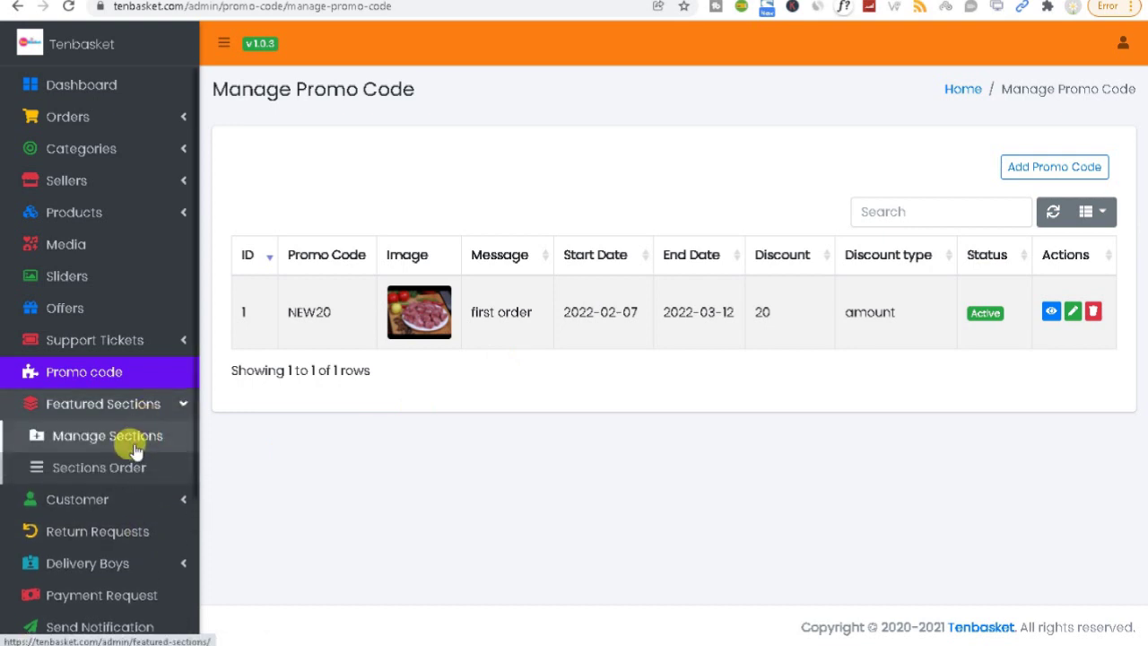
pyautogui.click(134, 443)
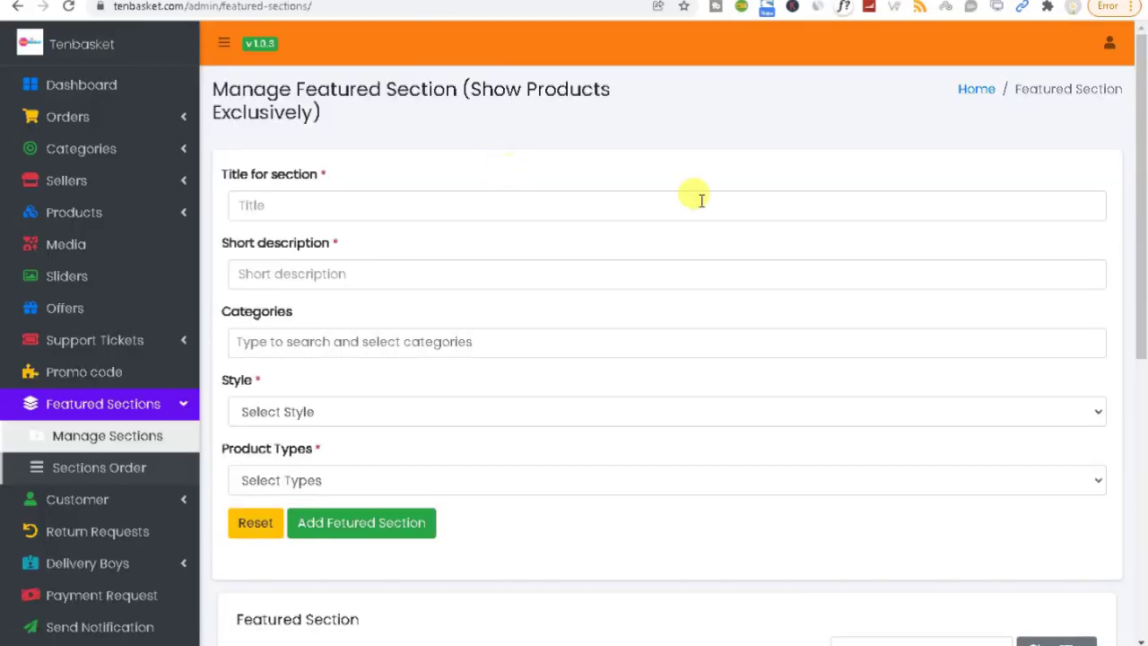
pyautogui.moveTo(1144, 251); pyautogui.dragTo(1144, 551)
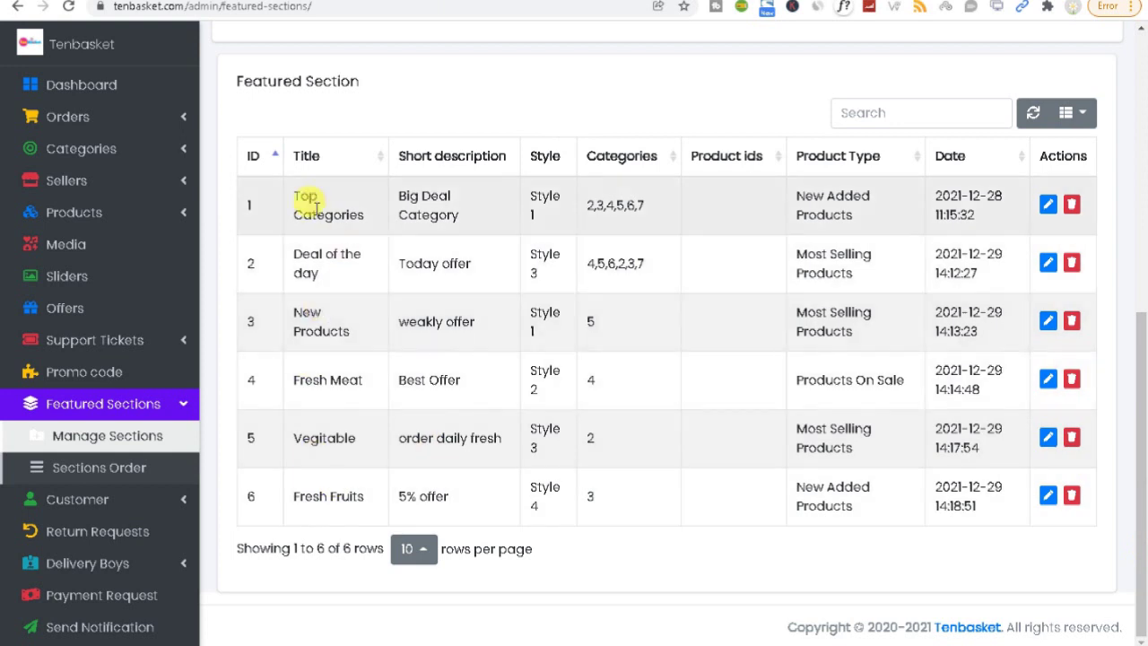
pyautogui.moveTo(291, 197); pyautogui.dragTo(359, 235)
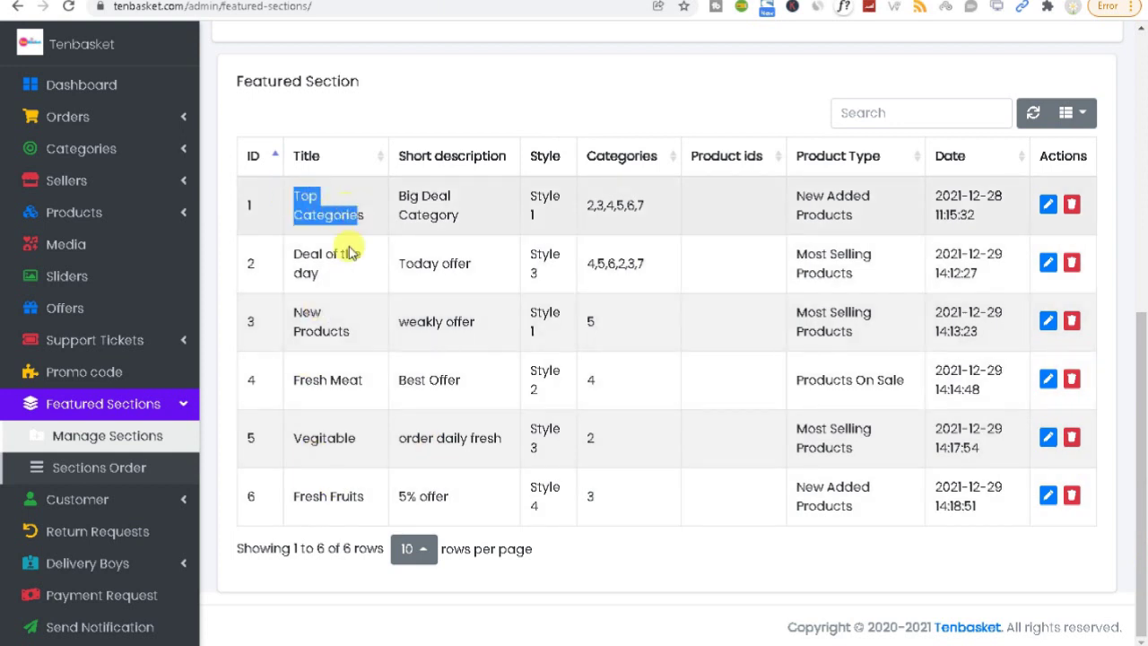
pyautogui.moveTo(295, 251); pyautogui.dragTo(353, 256)
pyautogui.moveTo(292, 309); pyautogui.dragTo(365, 359)
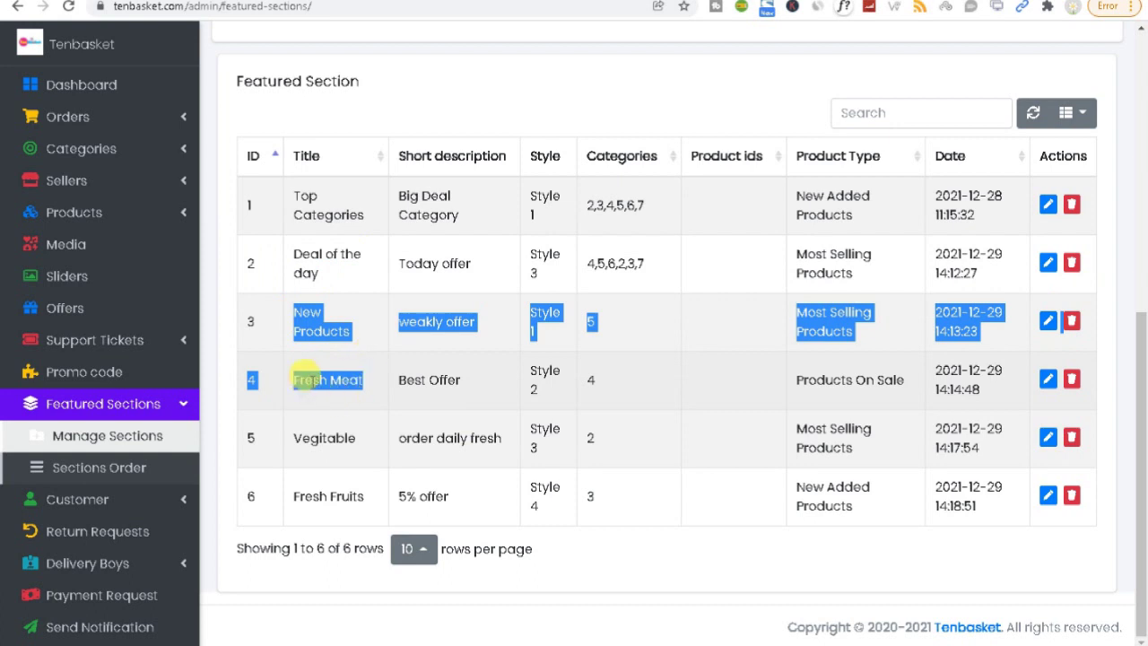
pyautogui.click(304, 379)
pyautogui.doubleClick(312, 437)
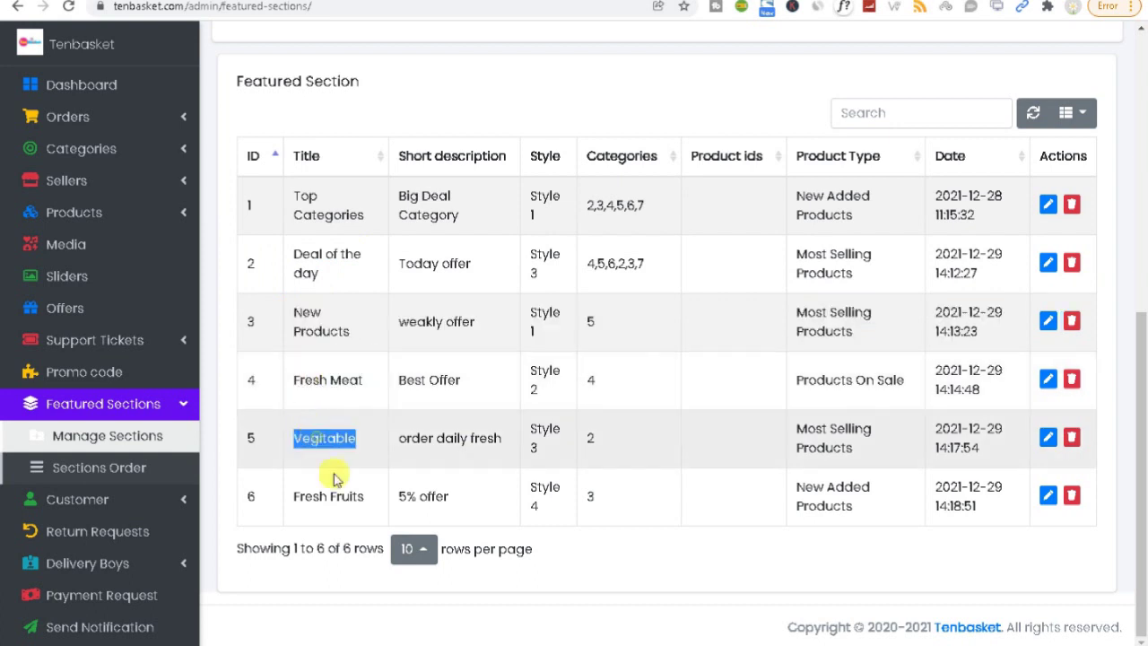
pyautogui.click(325, 504)
pyautogui.tripleClick(325, 505)
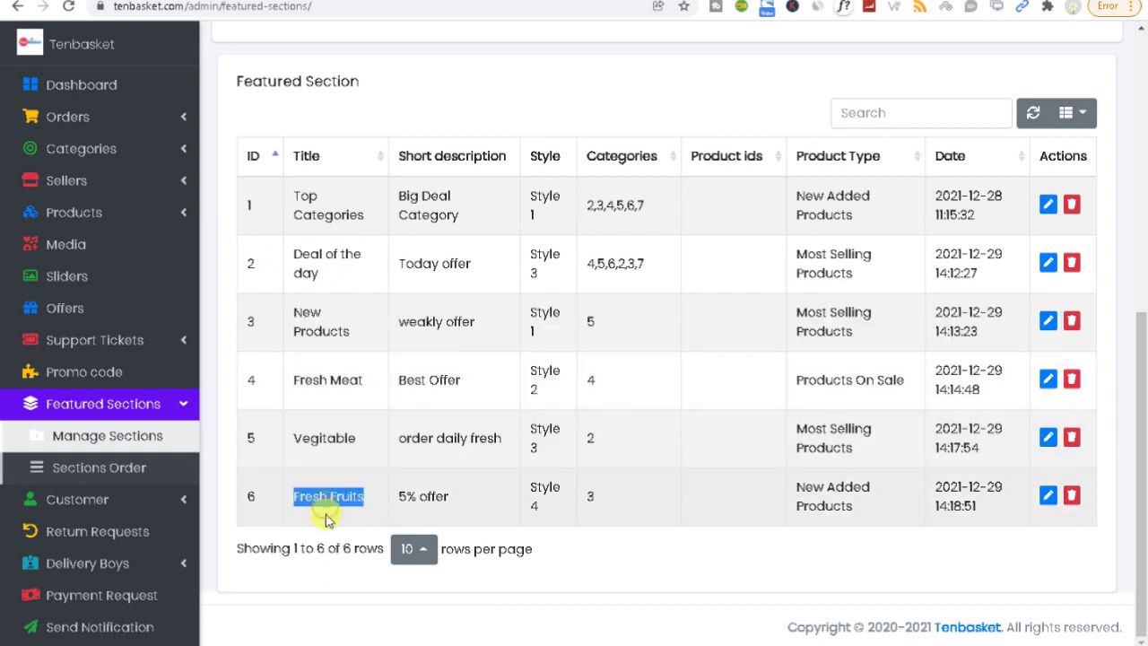
pyautogui.click(411, 553)
pyautogui.click(499, 562)
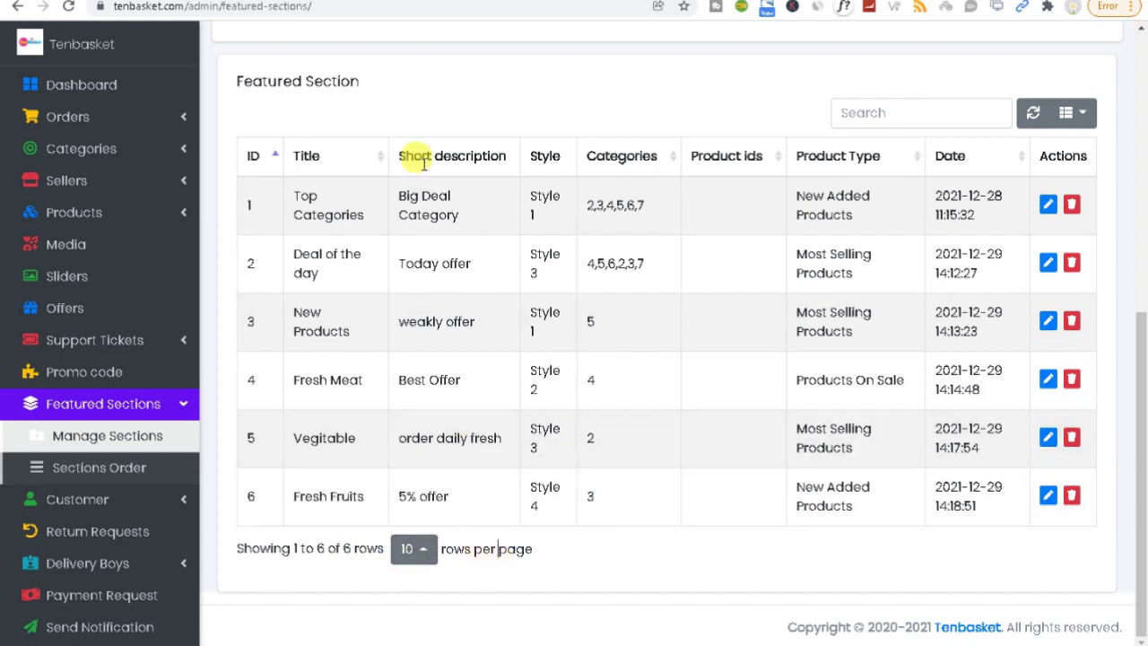
pyautogui.moveTo(1137, 532); pyautogui.dragTo(1144, 235)
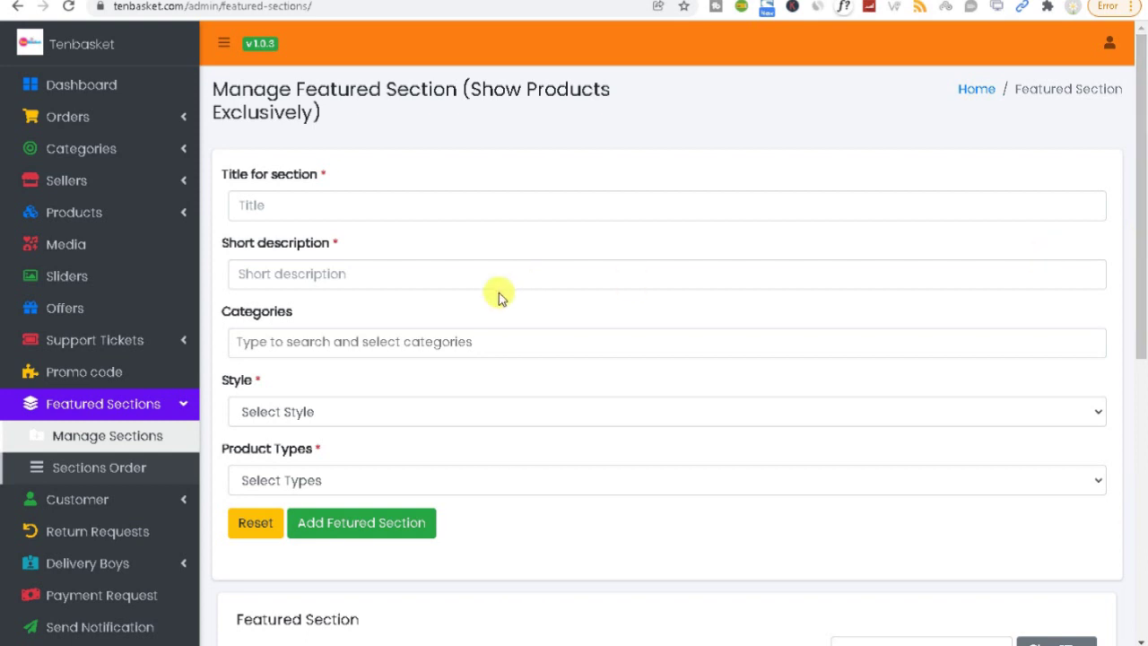
# Step: Set the short description to 'deal of day' and add the Chicken category
pyautogui.click(254, 204)
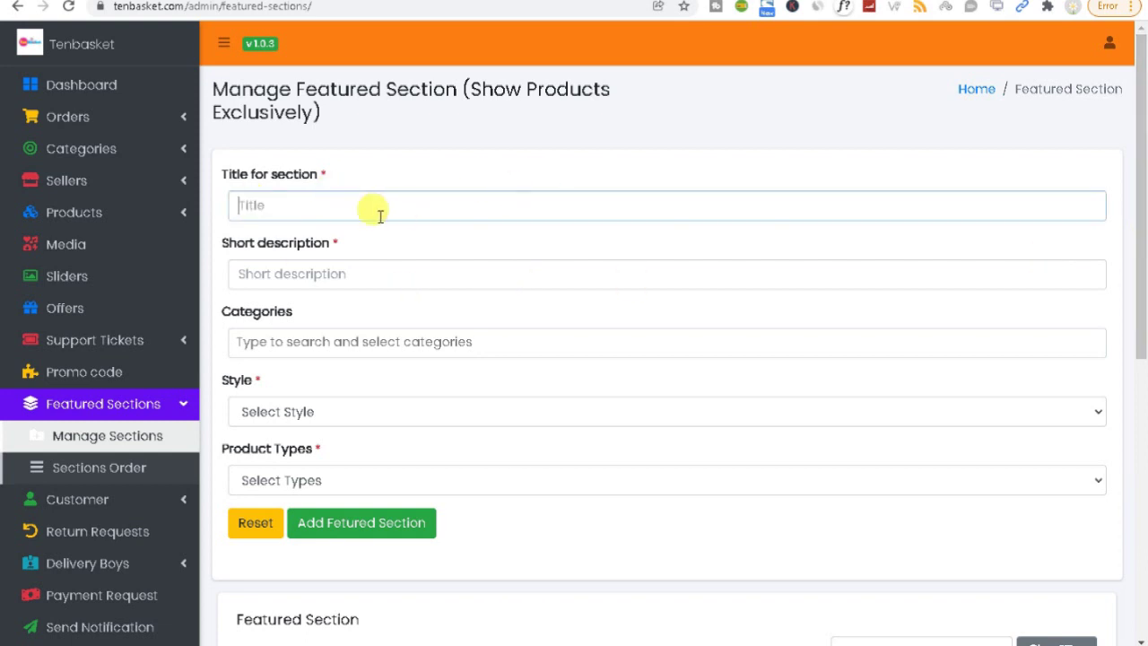
pyautogui.moveTo(275, 175); pyautogui.dragTo(376, 172)
pyautogui.click(278, 264)
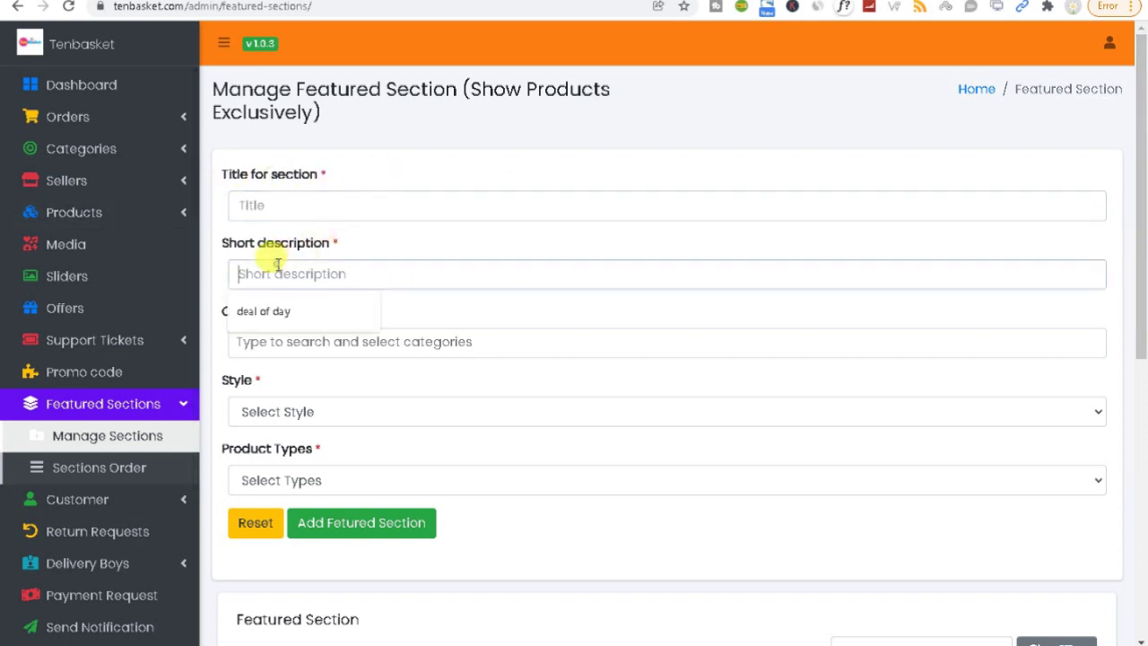
pyautogui.click(297, 314)
pyautogui.click(319, 208)
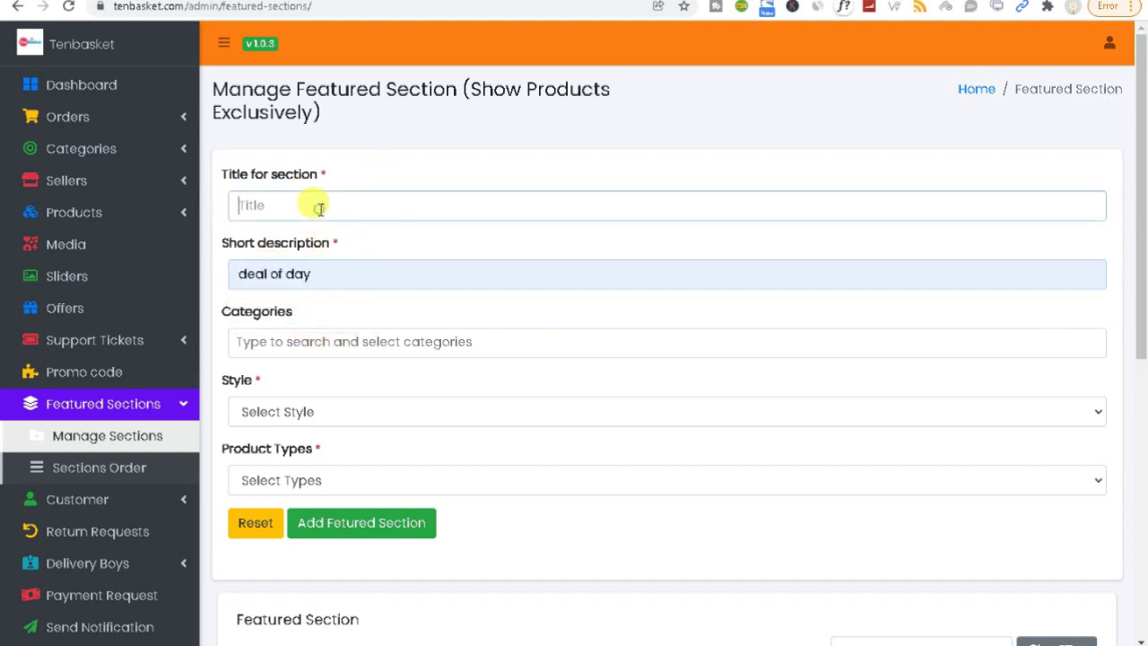
pyautogui.click(287, 341)
pyautogui.click(281, 403)
# Step: Choose Style 4 and Custom Products as the product type
pyautogui.click(284, 410)
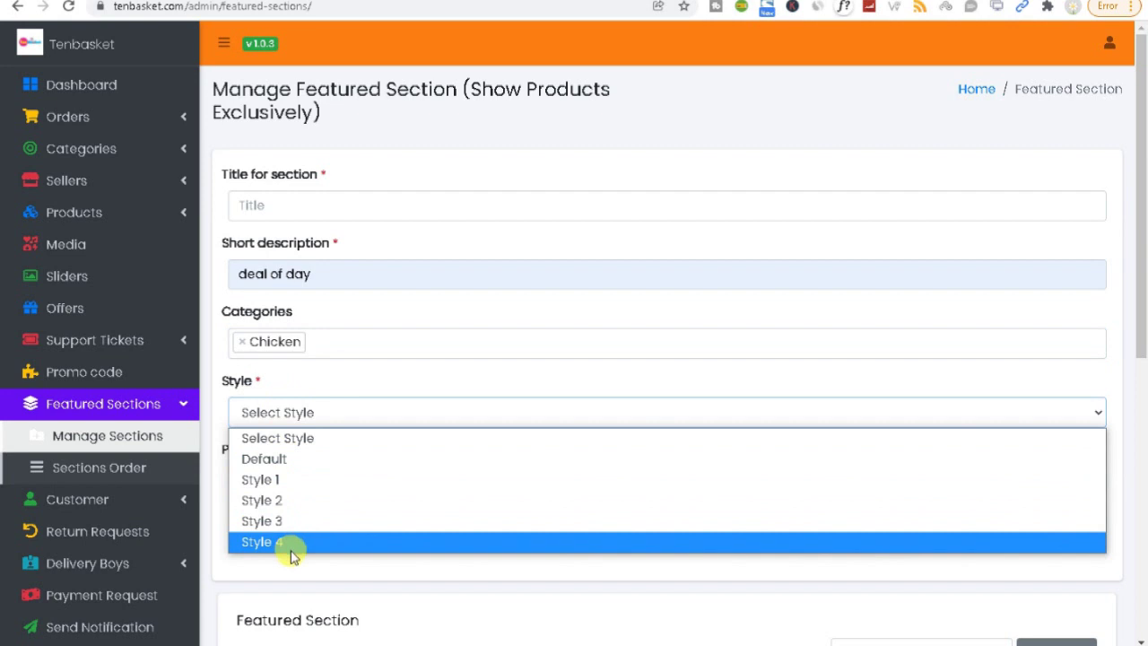
pyautogui.click(371, 545)
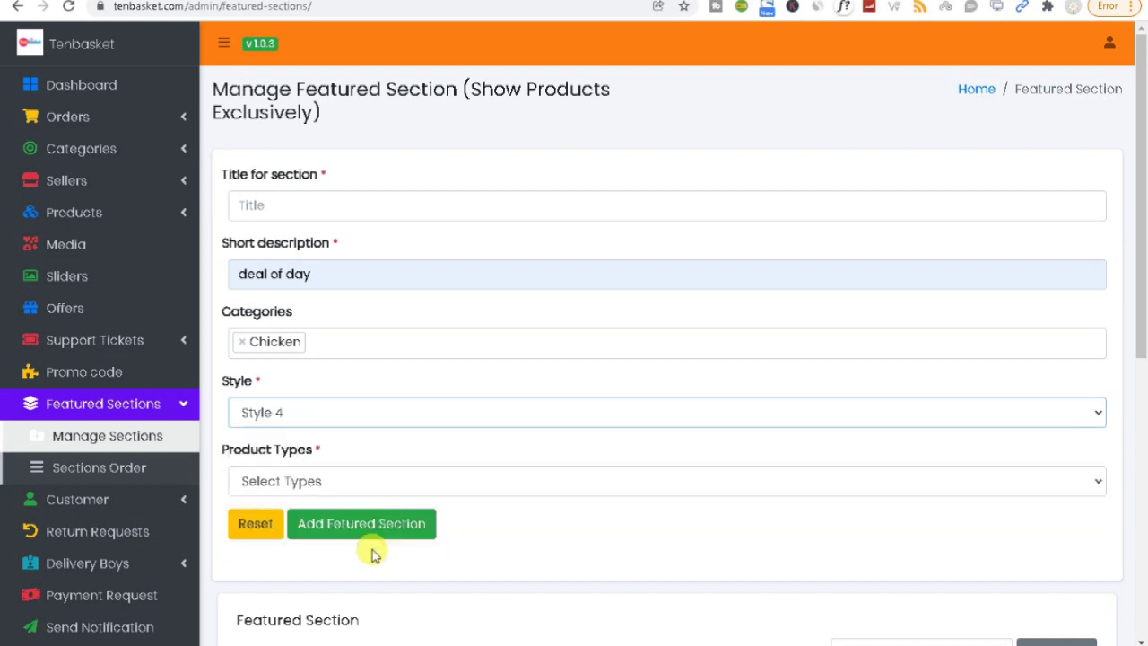
pyautogui.click(323, 481)
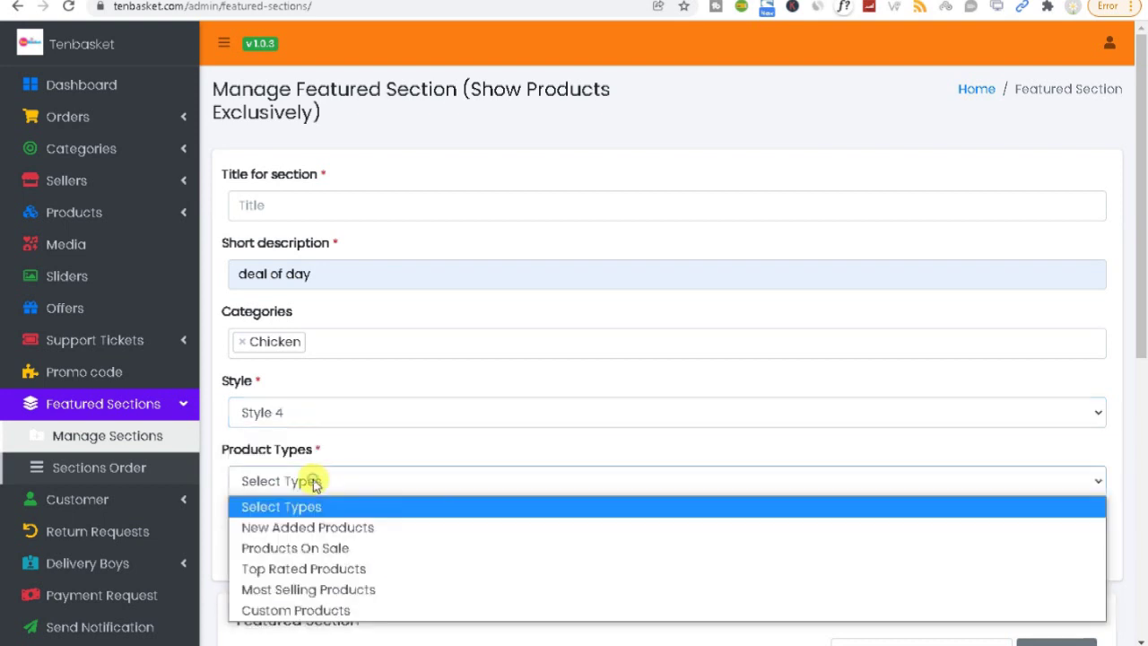
pyautogui.click(340, 612)
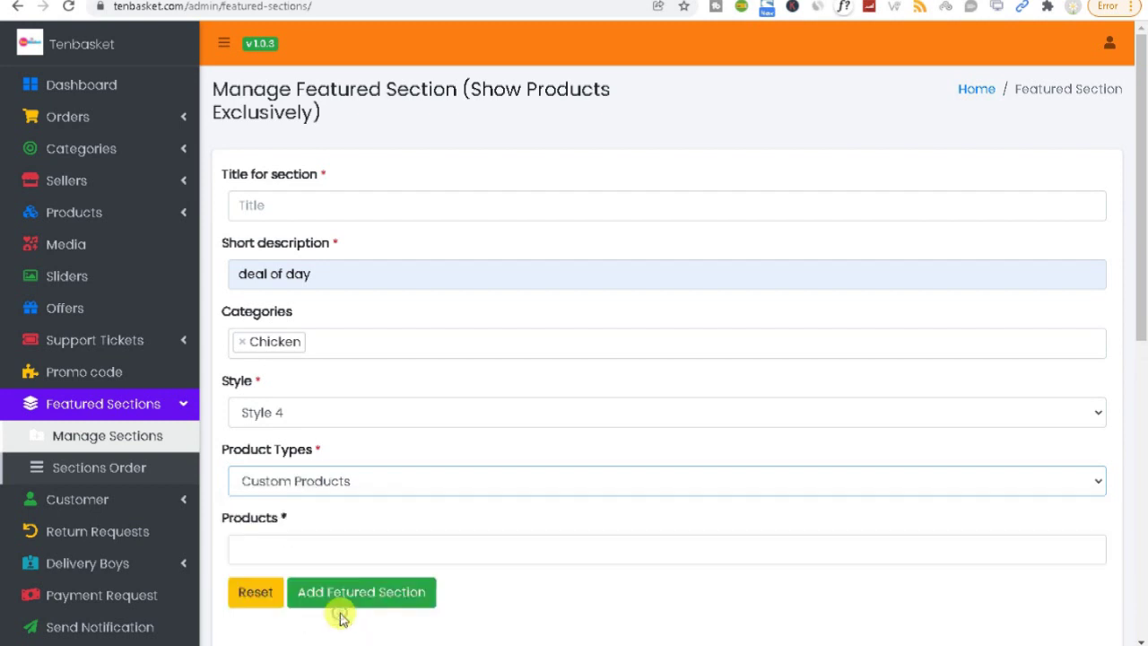
# Step: Search 'ch' and add the chicken and Mutton Biryani cut pieces products
pyautogui.click(288, 554)
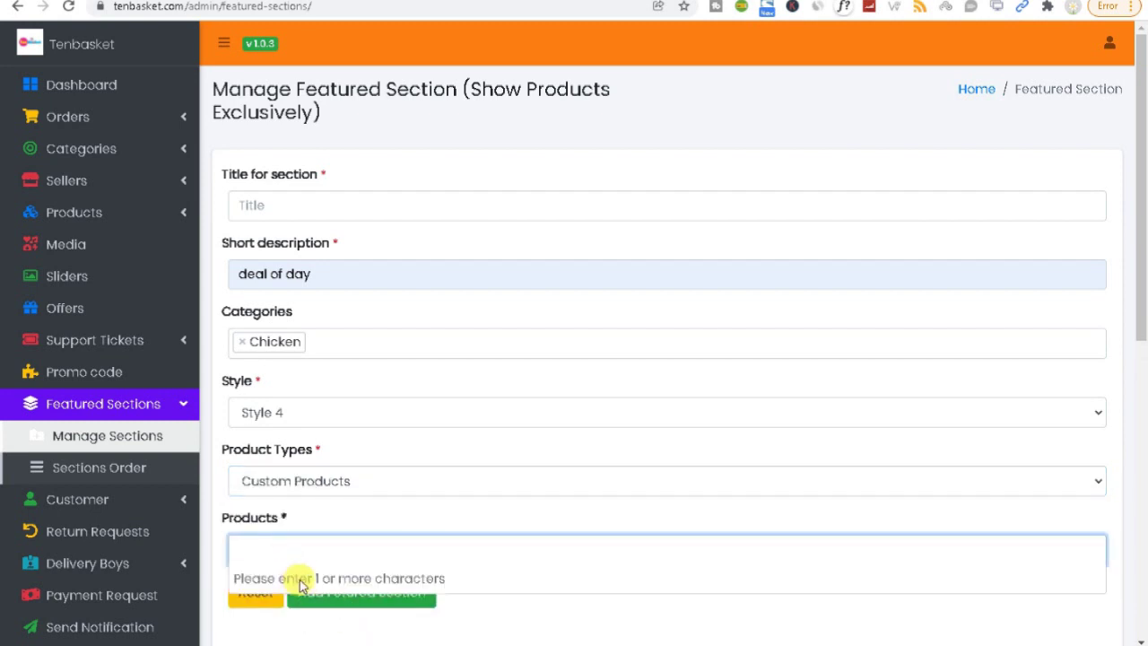
pyautogui.write('ch')
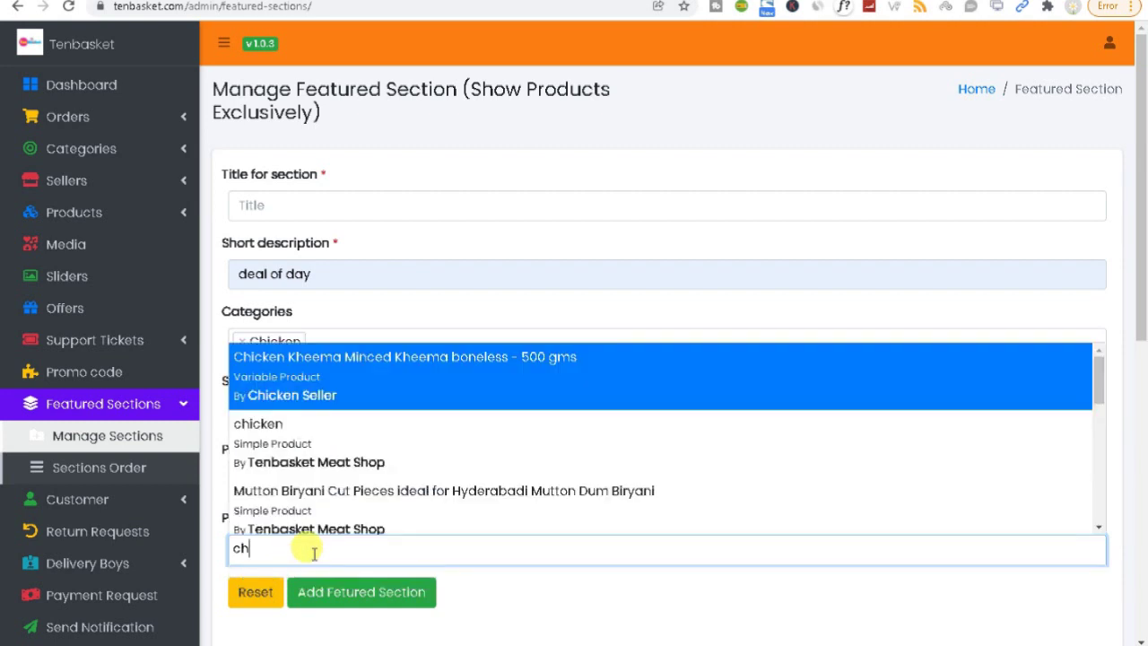
pyautogui.click(289, 432)
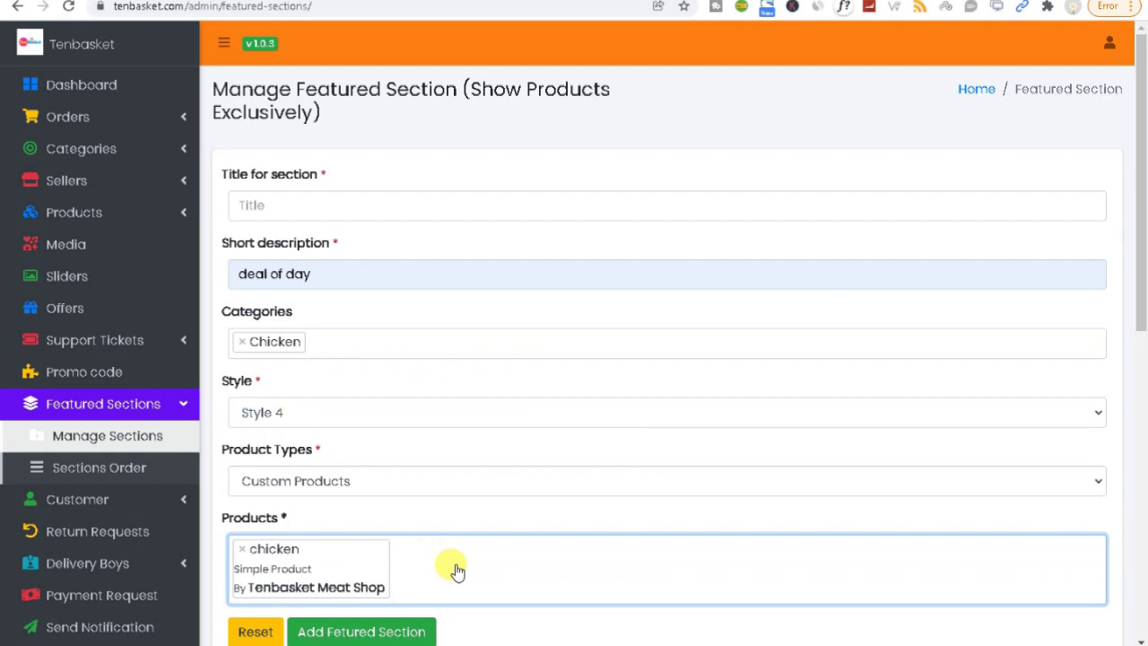
pyautogui.write('ch')
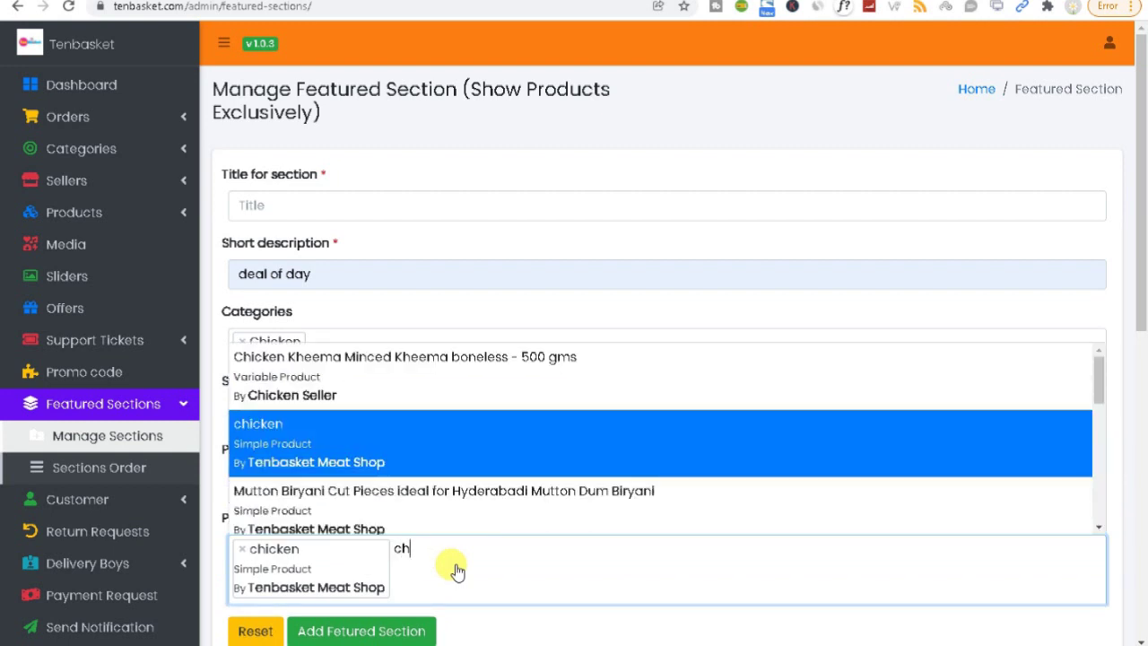
pyautogui.click(385, 503)
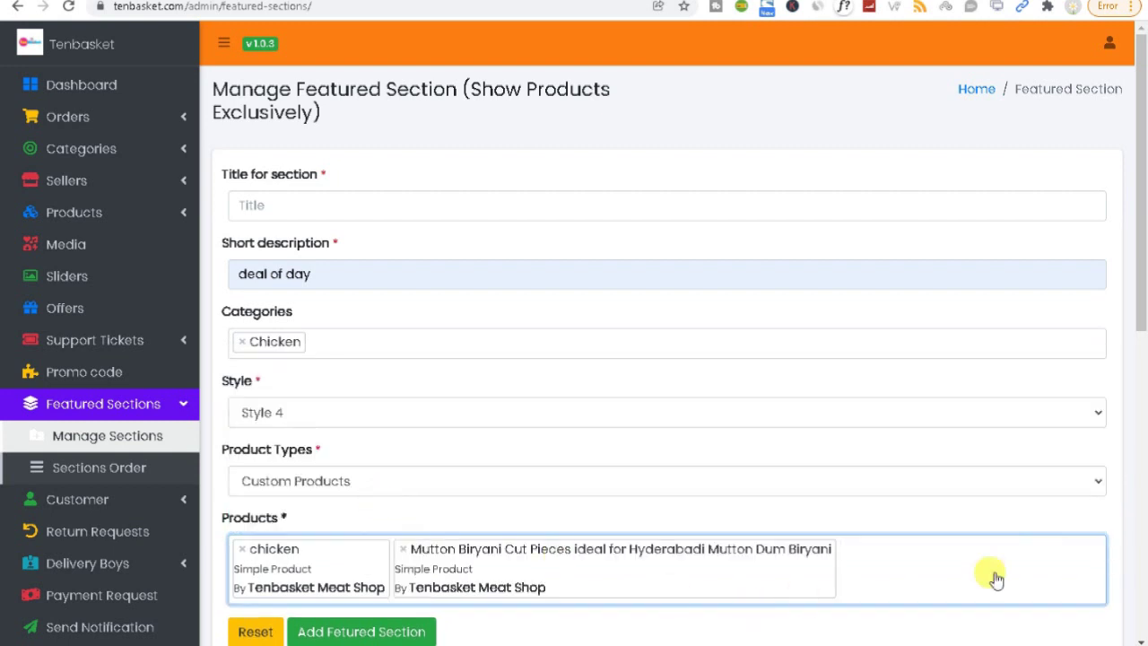
pyautogui.scroll(-1, 1141, 327)
# Step: Scroll to the Featured Section table and edit the Top Categories row
pyautogui.moveTo(1144, 339); pyautogui.dragTo(1144, 358)
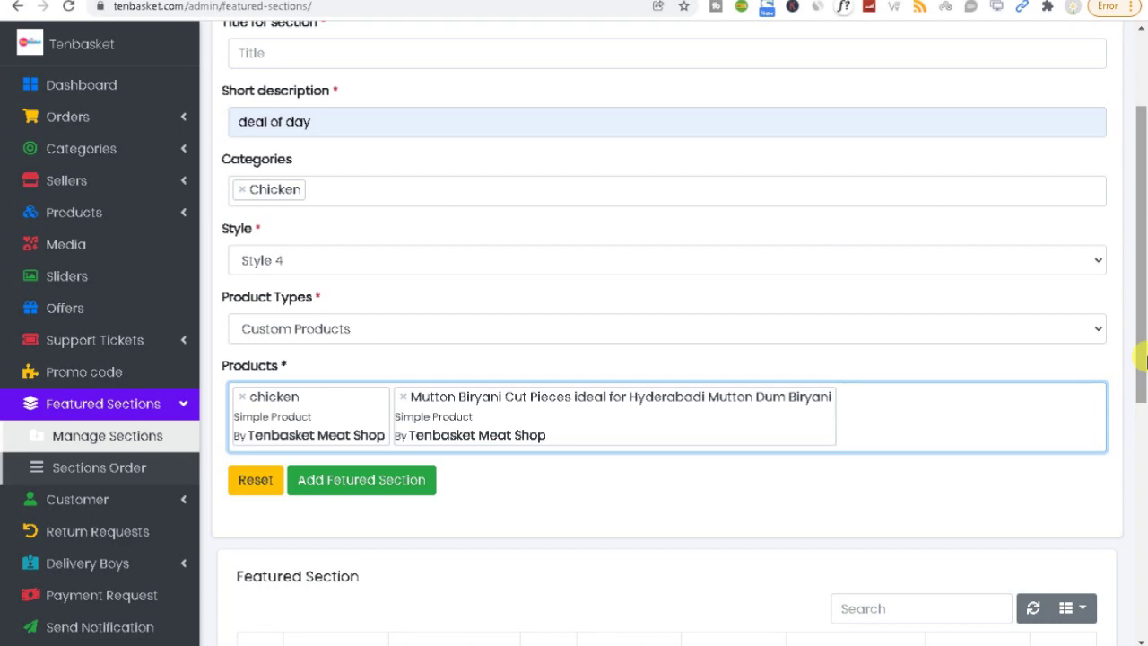
pyautogui.moveTo(1144, 359); pyautogui.dragTo(1144, 559)
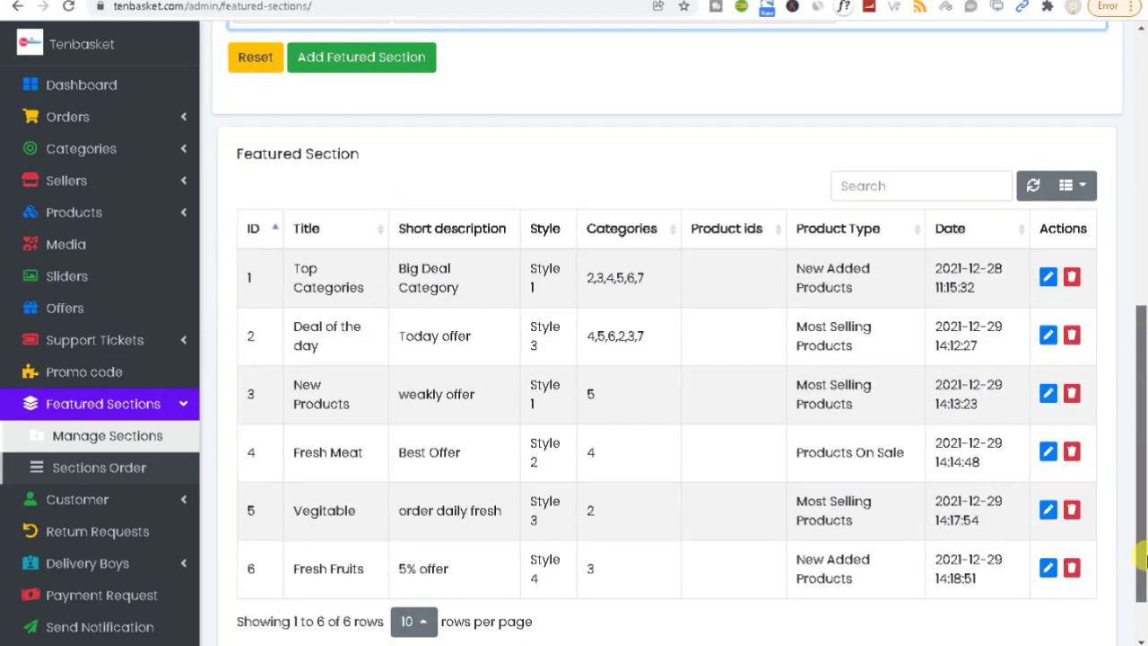
pyautogui.click(1044, 279)
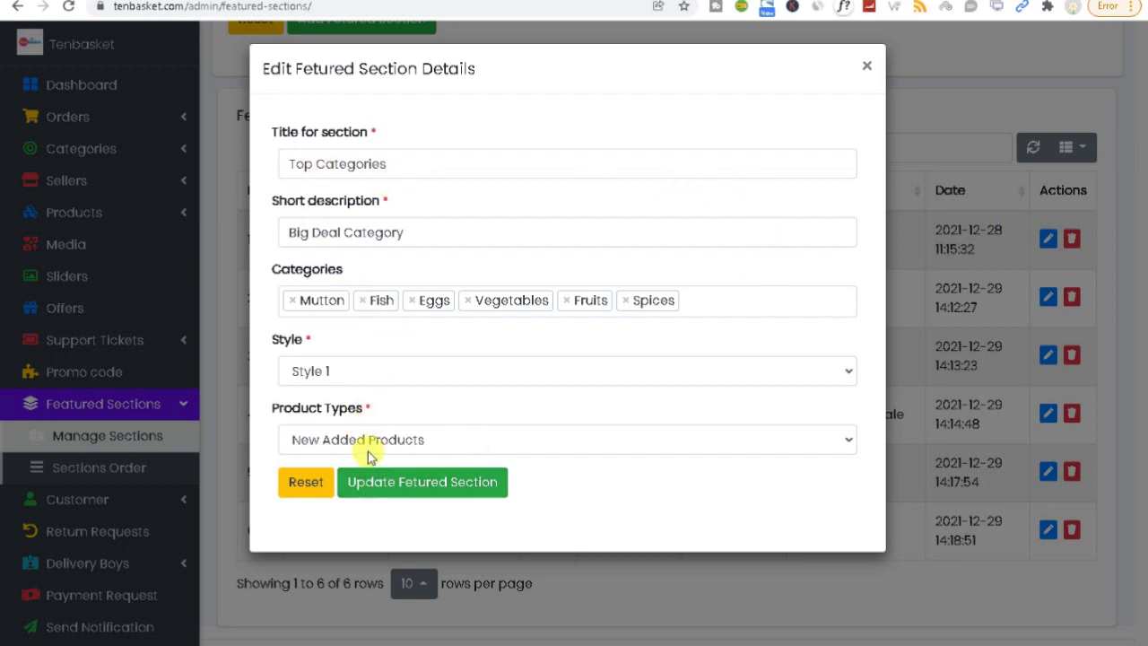
# Step: Review the Product Types and Style options, keep Style 1, and close without changes
pyautogui.click(473, 448)
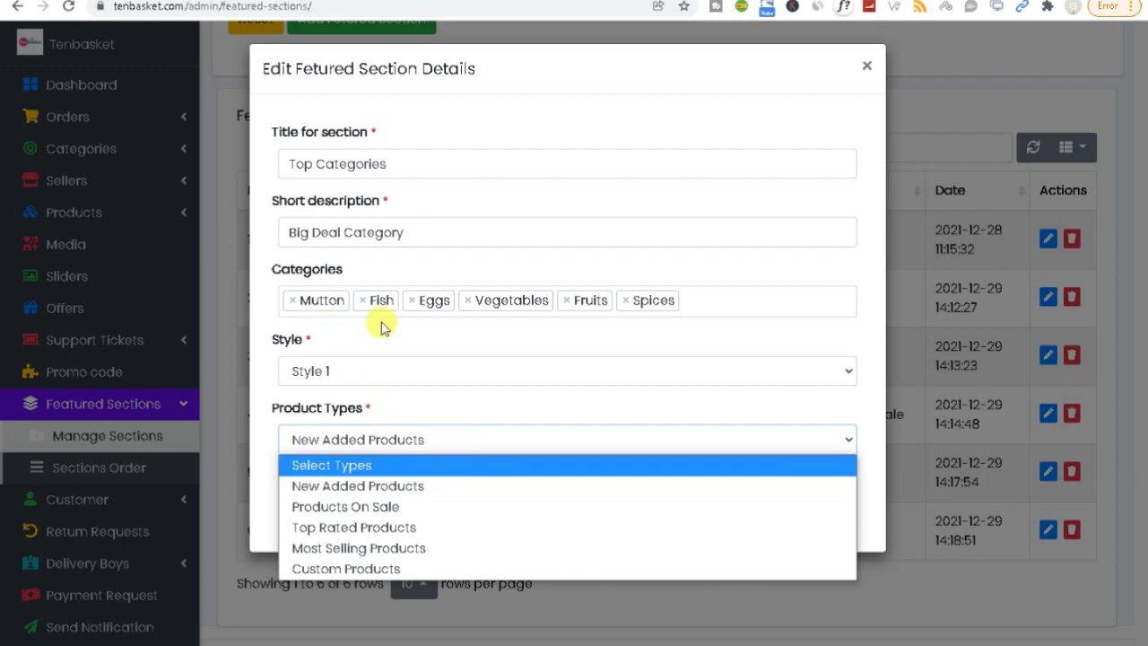
pyautogui.click(267, 387)
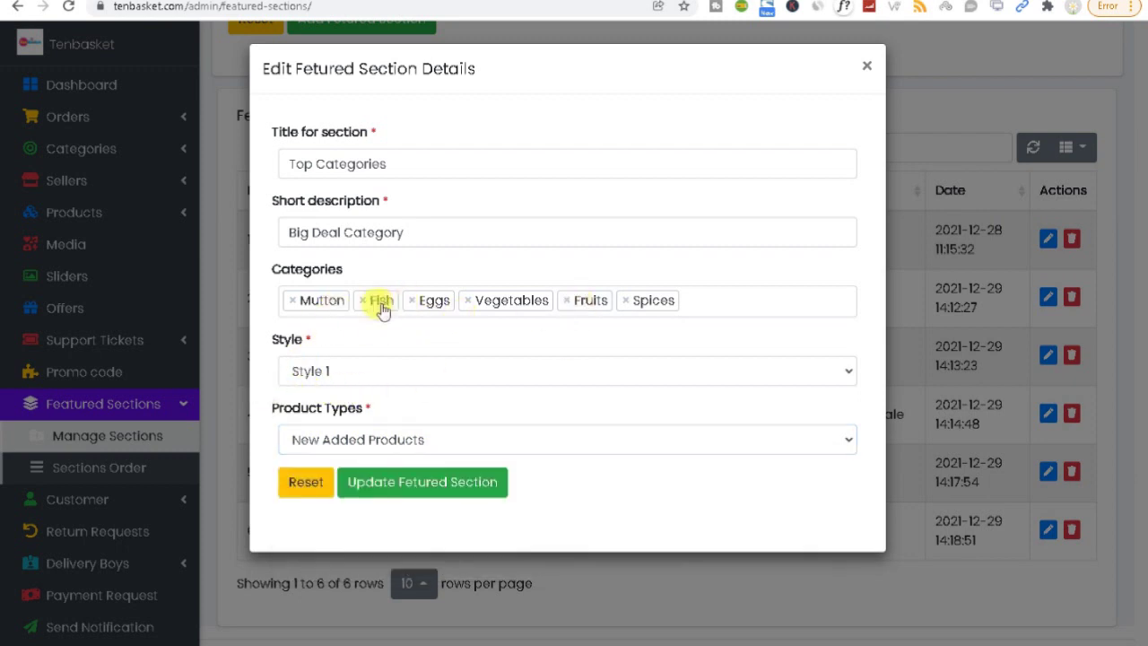
pyautogui.click(352, 377)
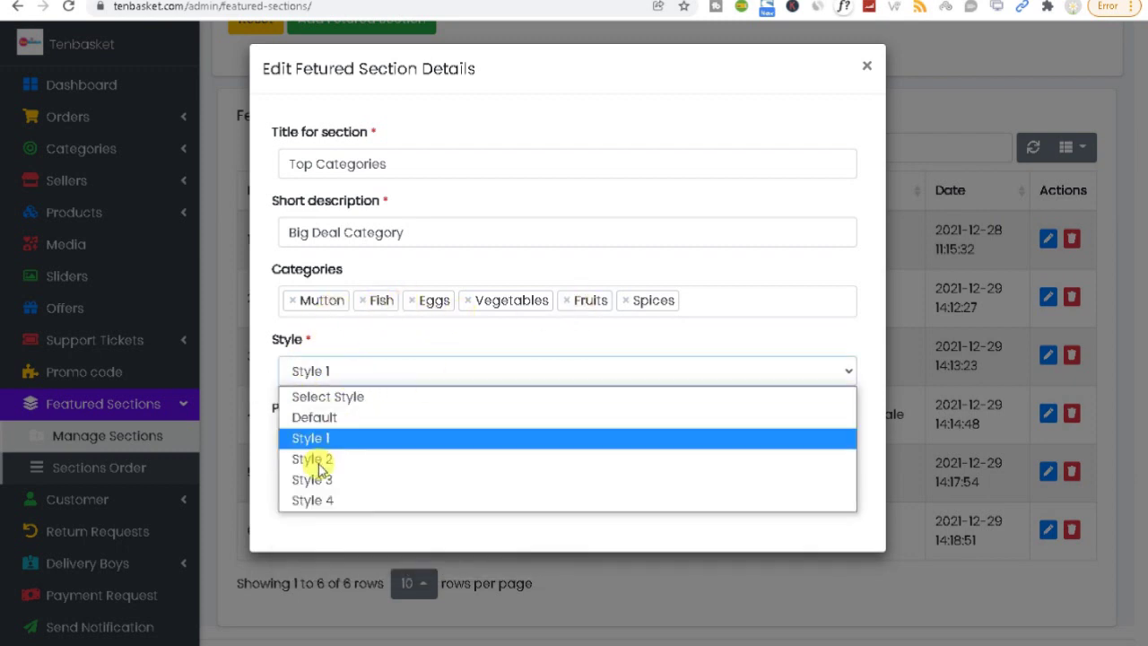
pyautogui.click(260, 348)
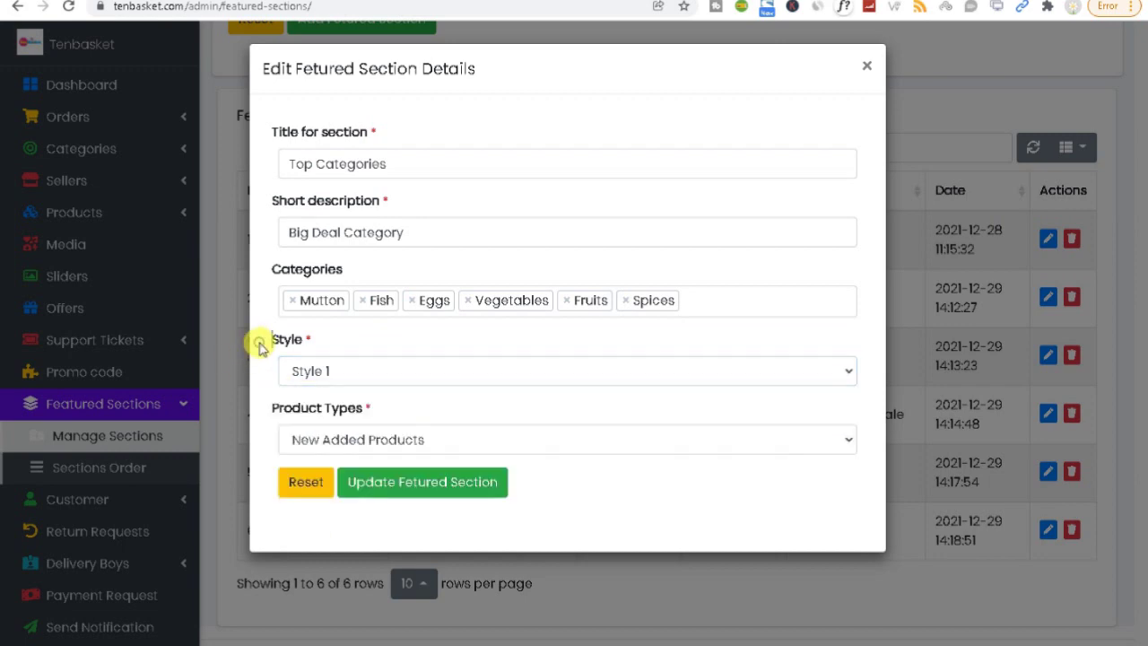
pyautogui.click(863, 67)
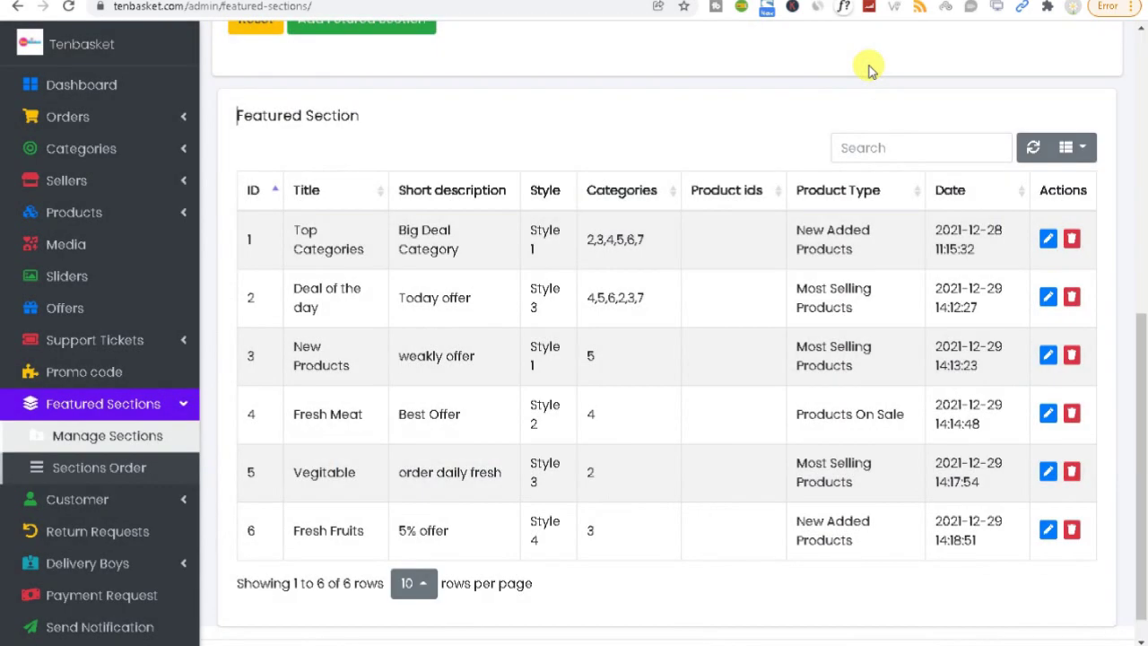
# Step: Open Sections Order to see the six sections from Top Categories to Fresh Fruits
pyautogui.moveTo(1140, 376); pyautogui.dragTo(1137, 484)
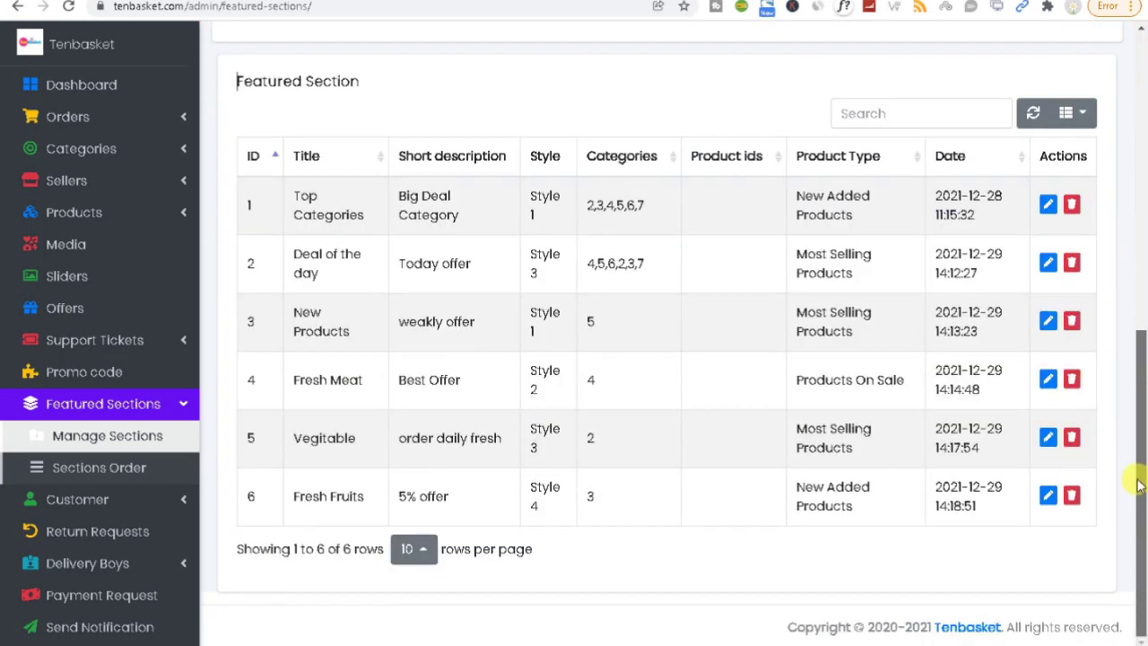
pyautogui.click(73, 472)
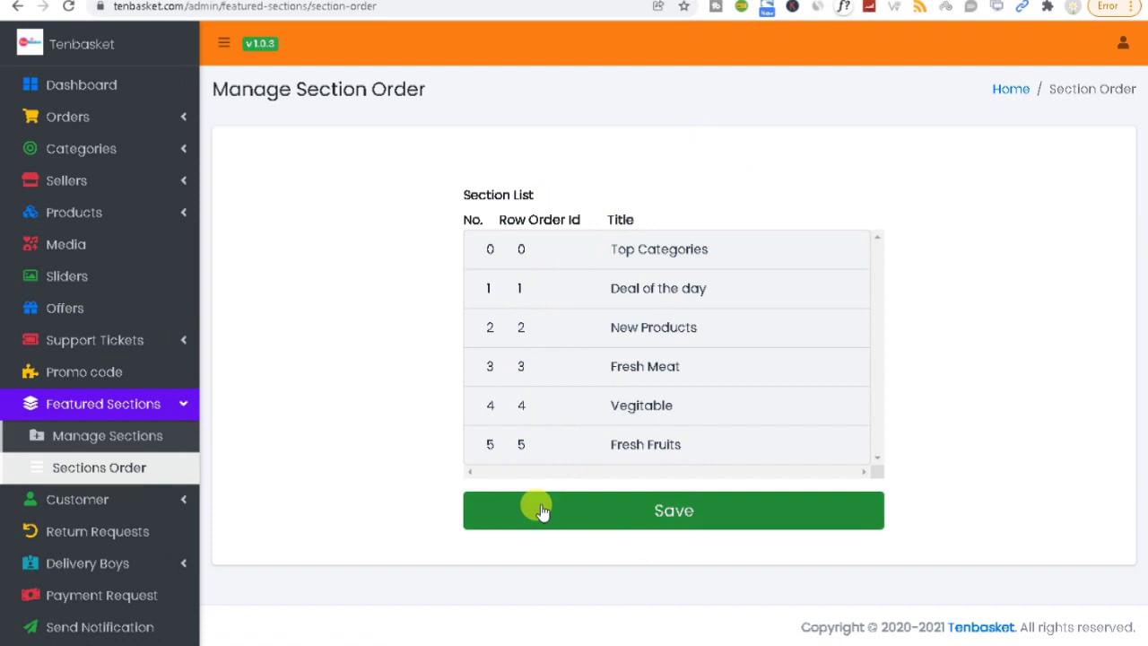
# Step: Expand Customer and open View Customers to list registered customers
pyautogui.click(114, 502)
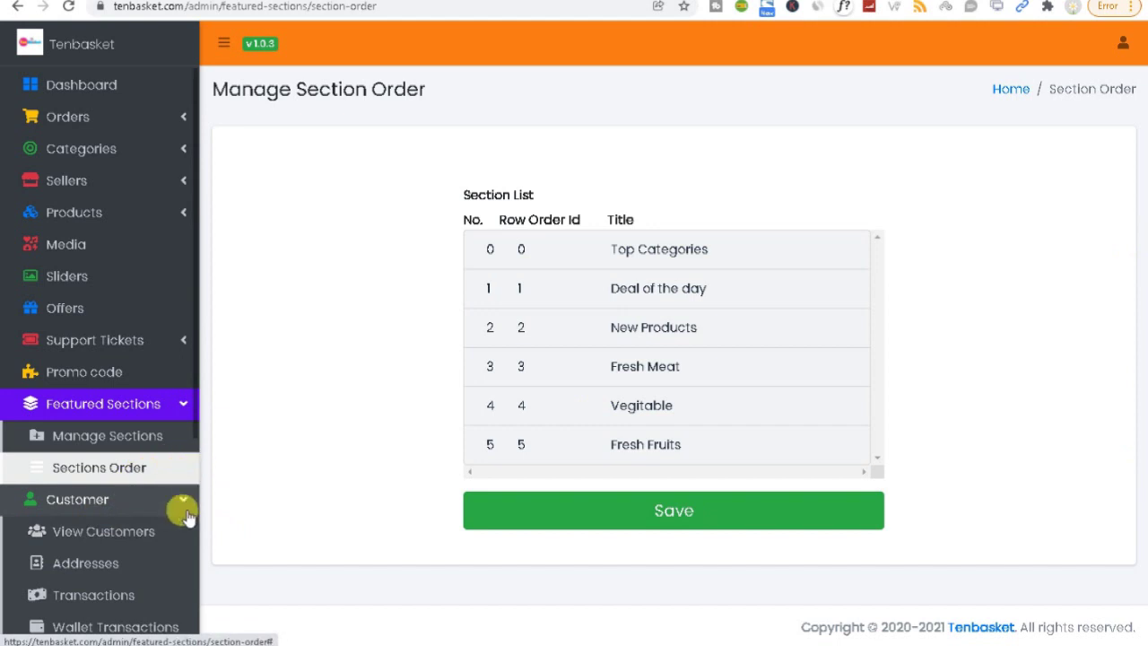
pyautogui.scroll(-1, 180, 583)
pyautogui.scroll(1, 179, 594)
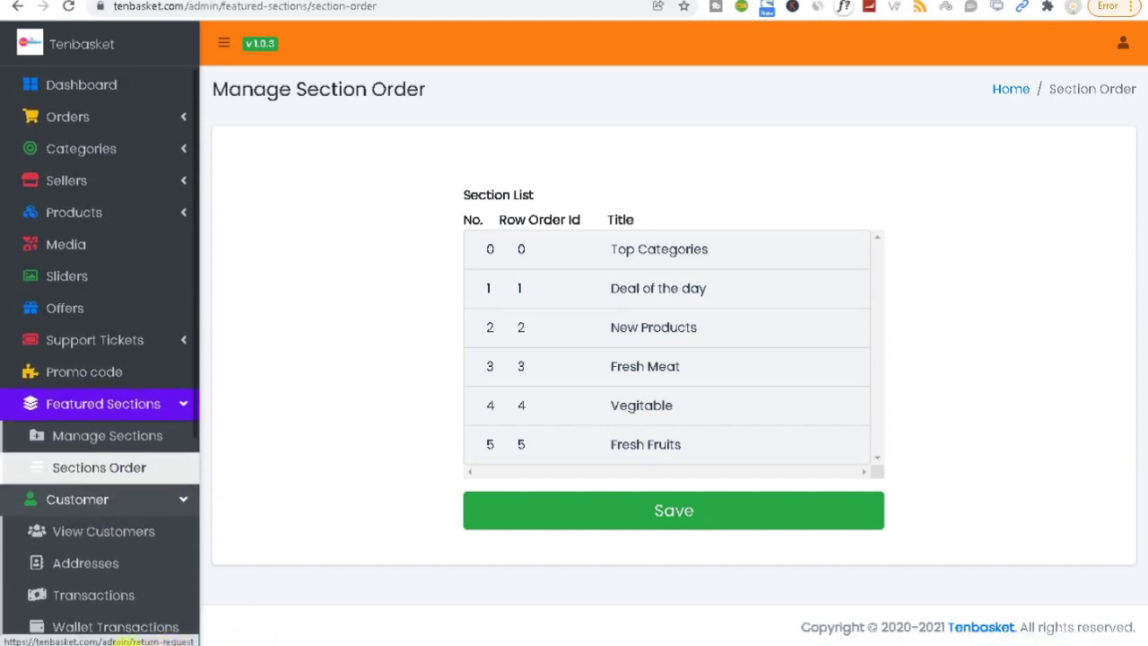
pyautogui.click(124, 531)
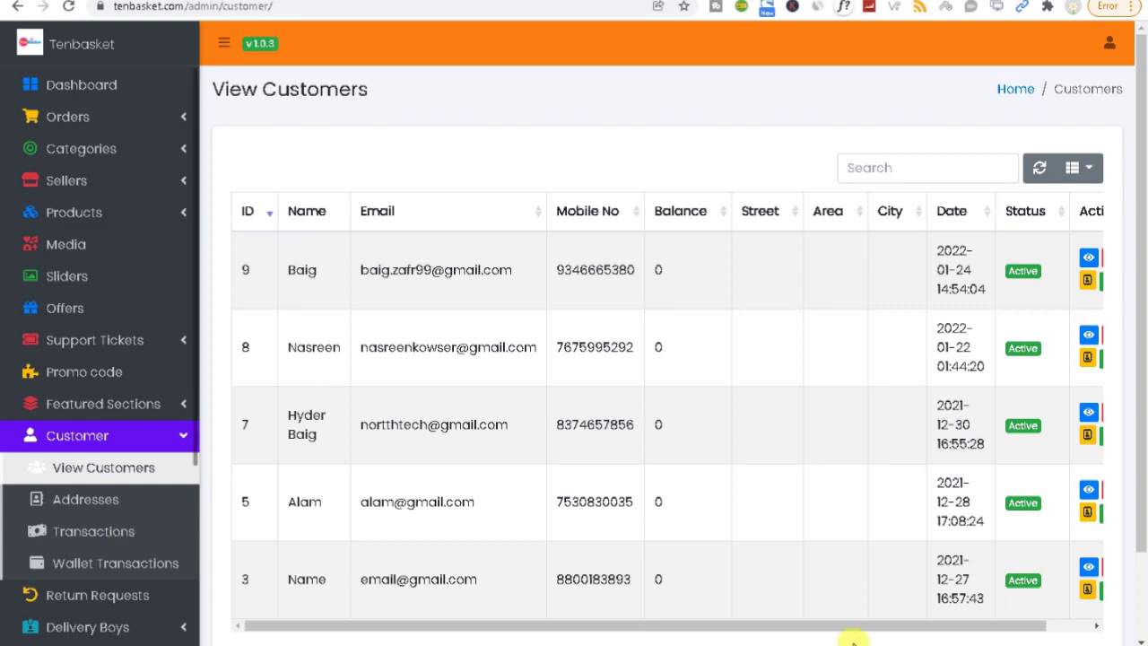
# Step: Check the newest customer's saved address, then open their empty transaction history
pyautogui.moveTo(858, 628); pyautogui.dragTo(958, 628)
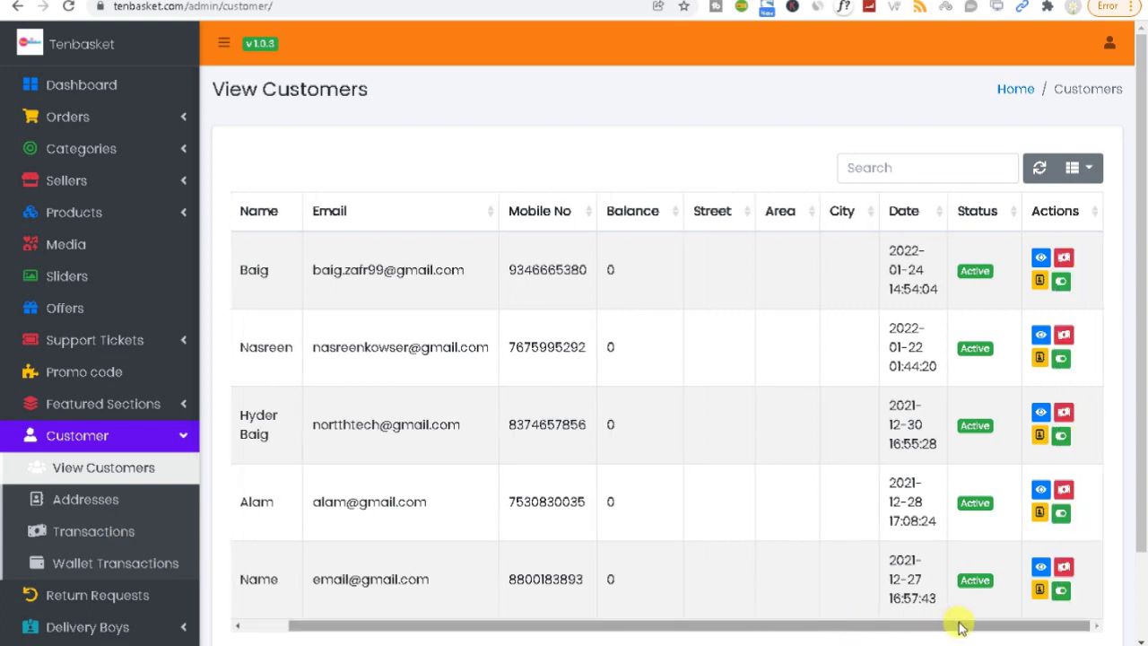
pyautogui.click(1039, 283)
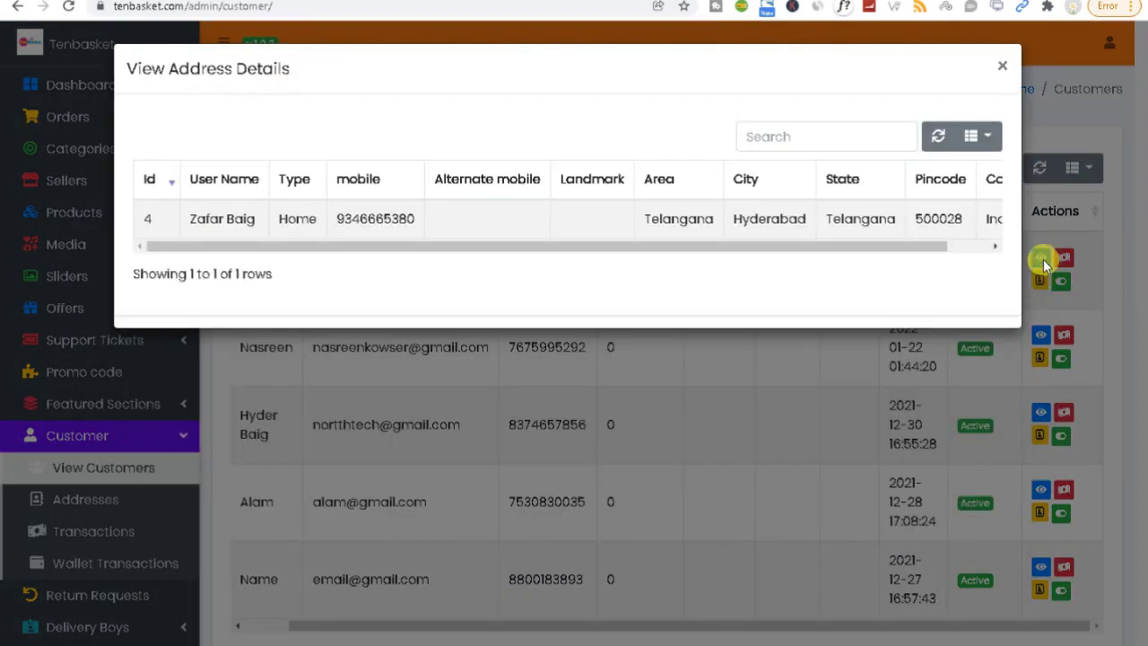
pyautogui.click(1002, 66)
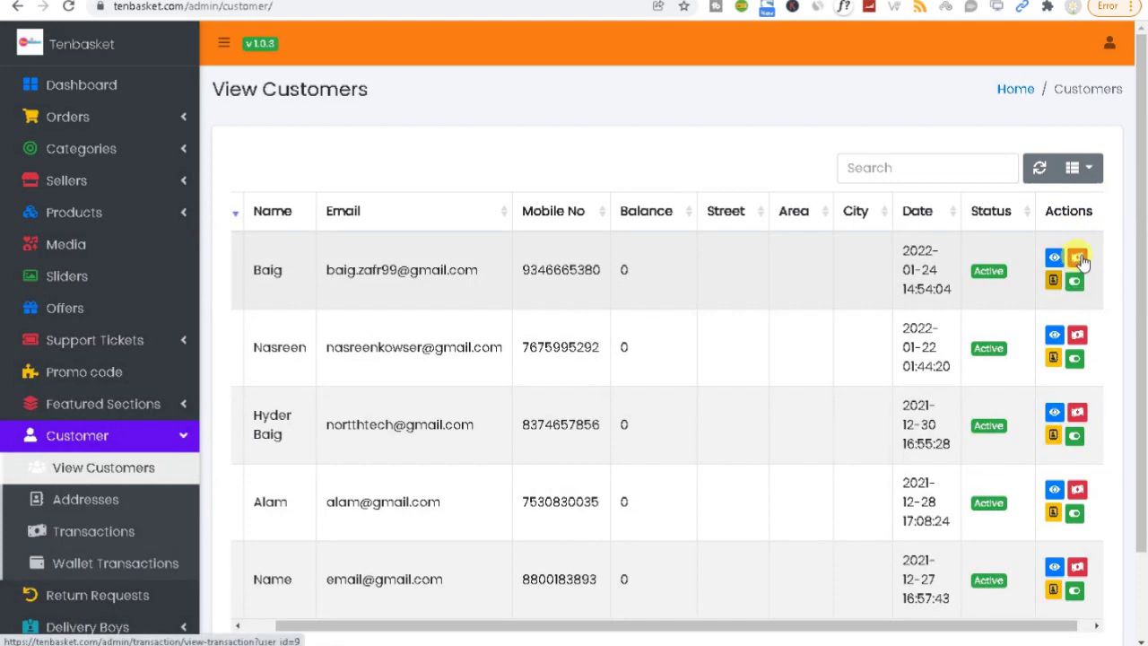
pyautogui.click(1080, 262)
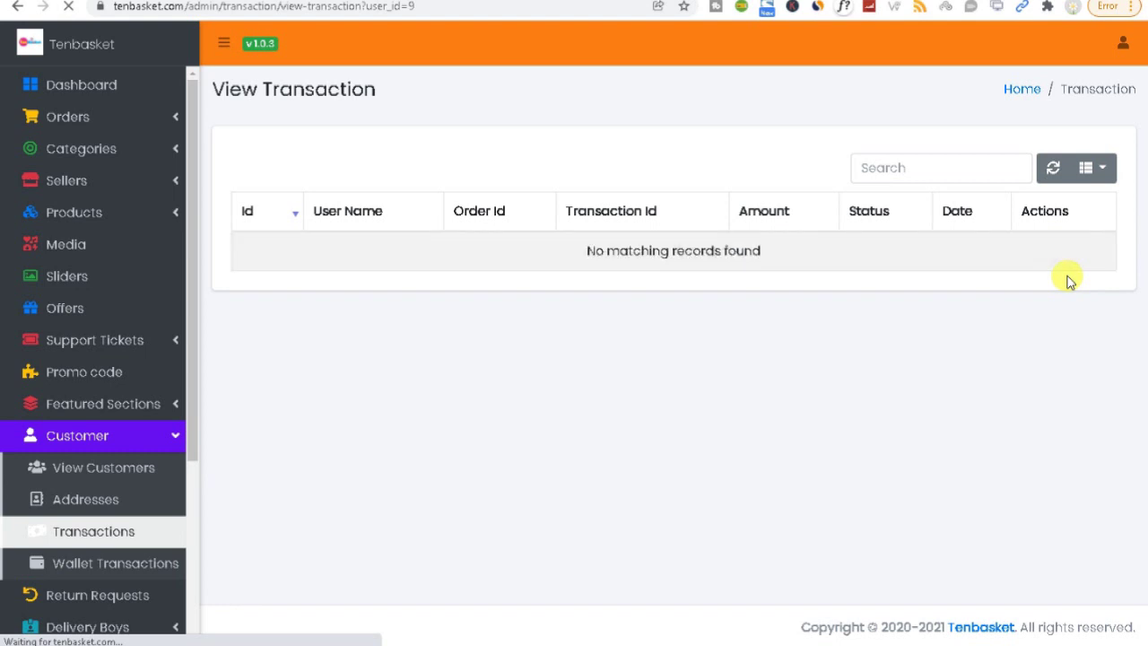
# Step: Go via Customer Addresses to the Customer Wallet Transactions page
pyautogui.click(96, 502)
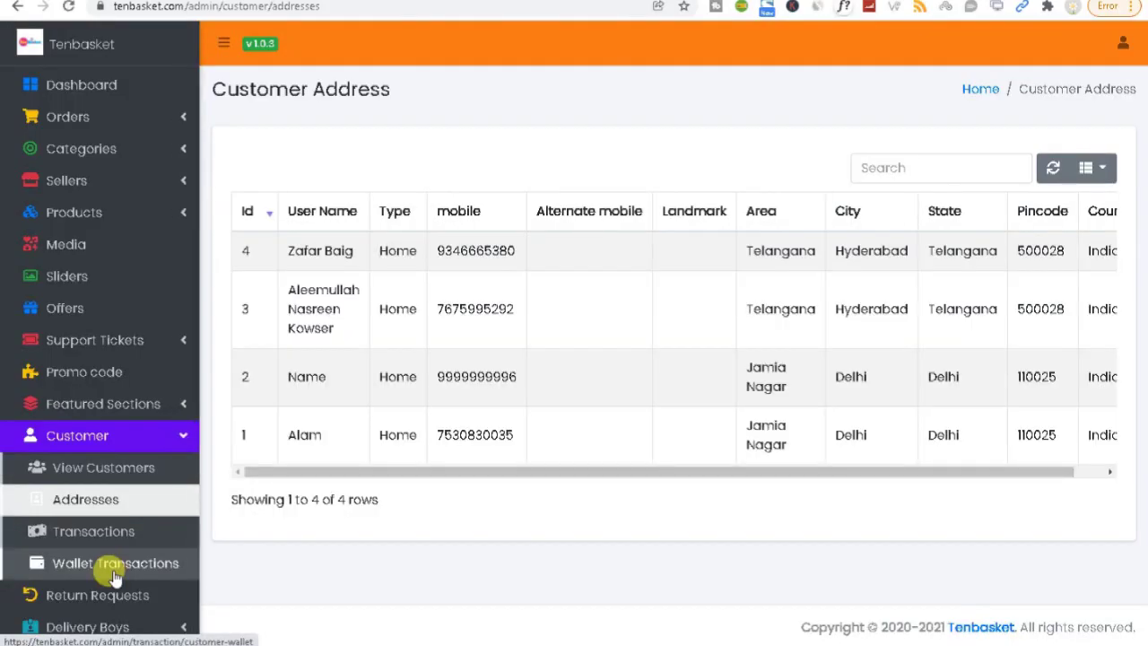
pyautogui.click(94, 571)
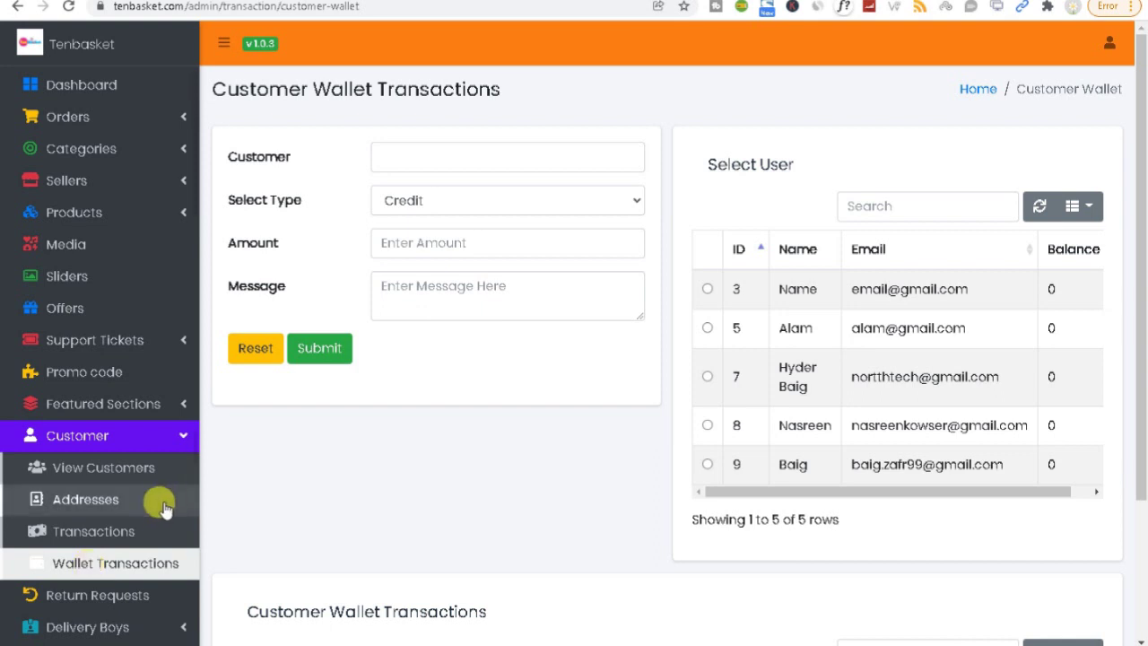
# Step: Select the second listed customer as the one to credit
pyautogui.click(389, 156)
pyautogui.click(401, 190)
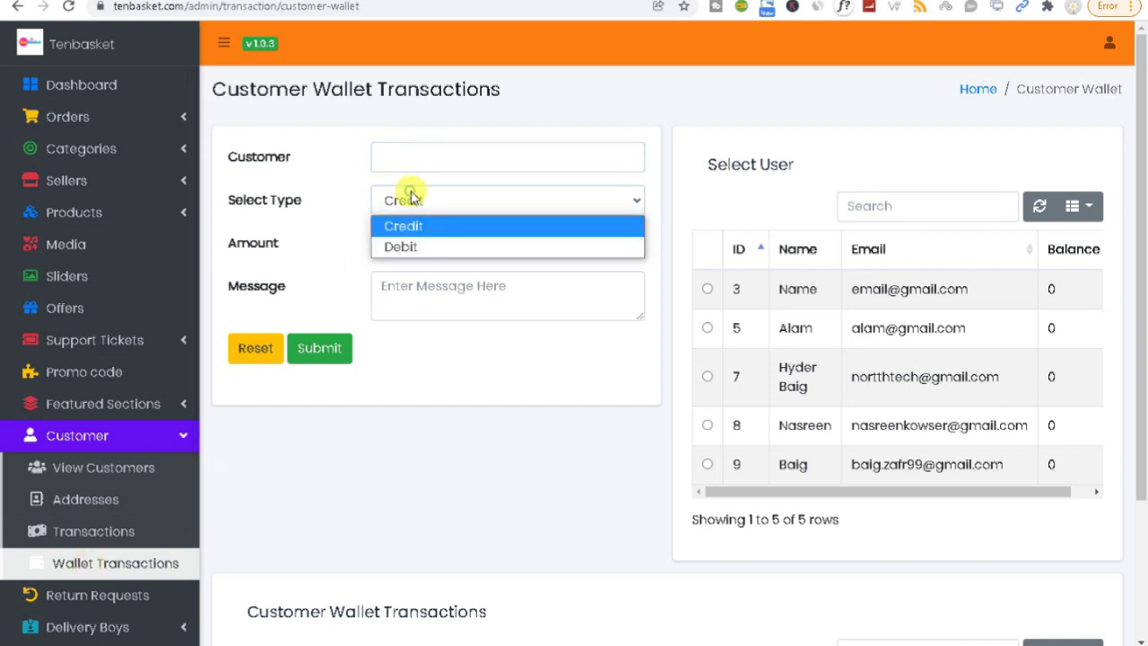
pyautogui.click(402, 244)
pyautogui.click(428, 295)
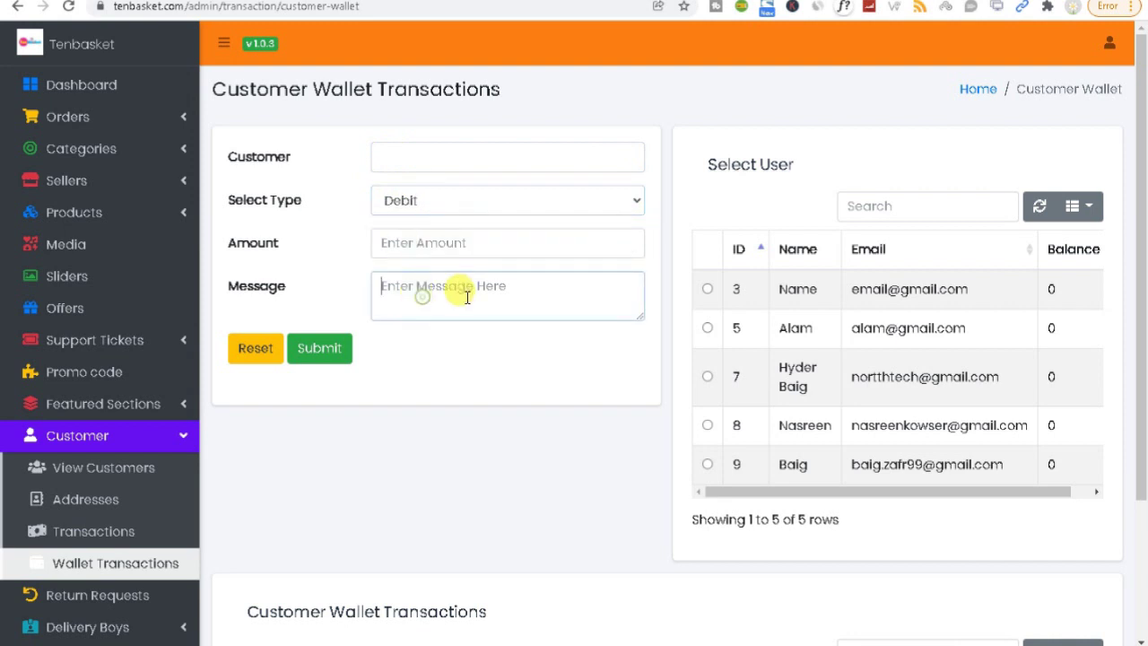
pyautogui.scroll(-3, 1083, 359)
pyautogui.moveTo(960, 371); pyautogui.dragTo(876, 397)
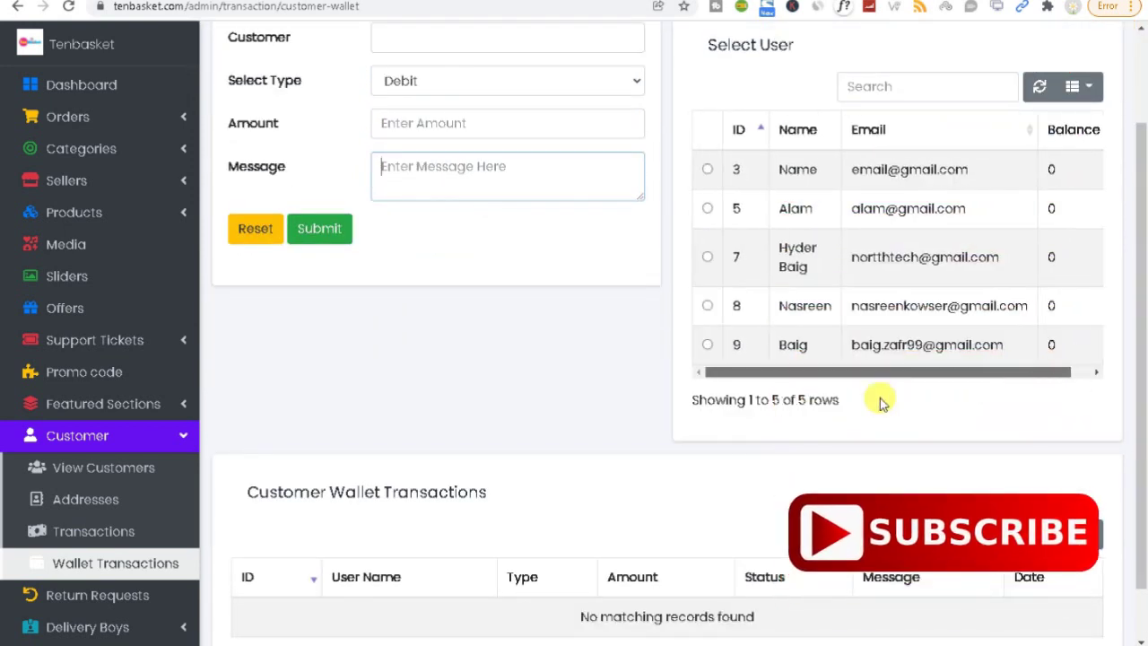
pyautogui.click(707, 168)
pyautogui.moveTo(1144, 294); pyautogui.dragTo(1140, 230)
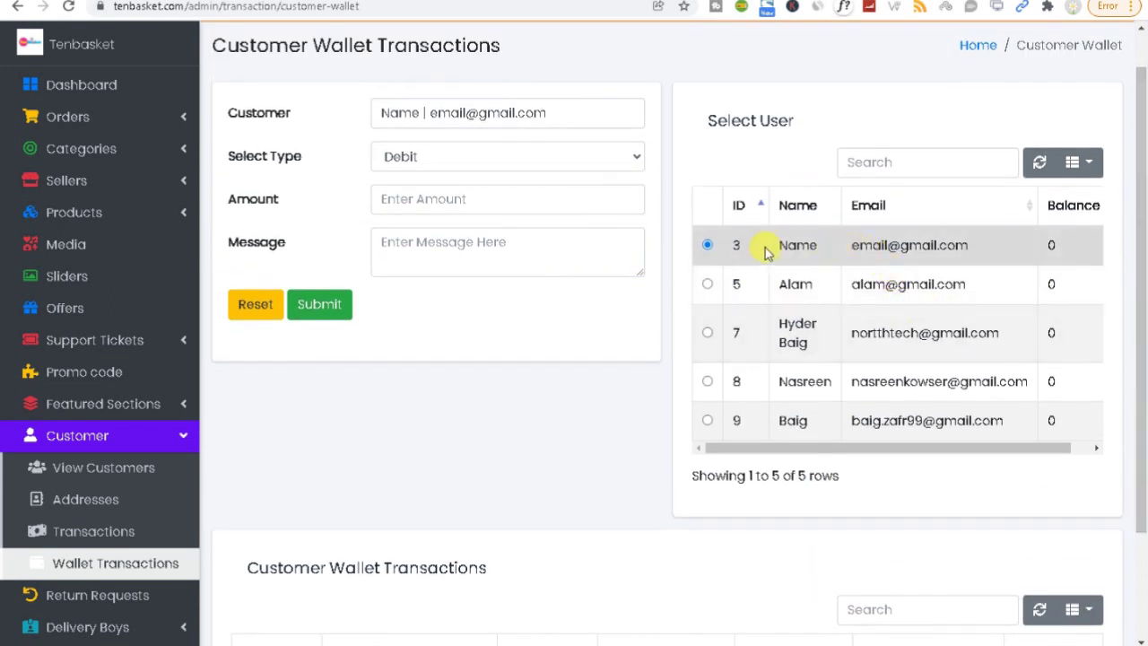
pyautogui.tripleClick(894, 245)
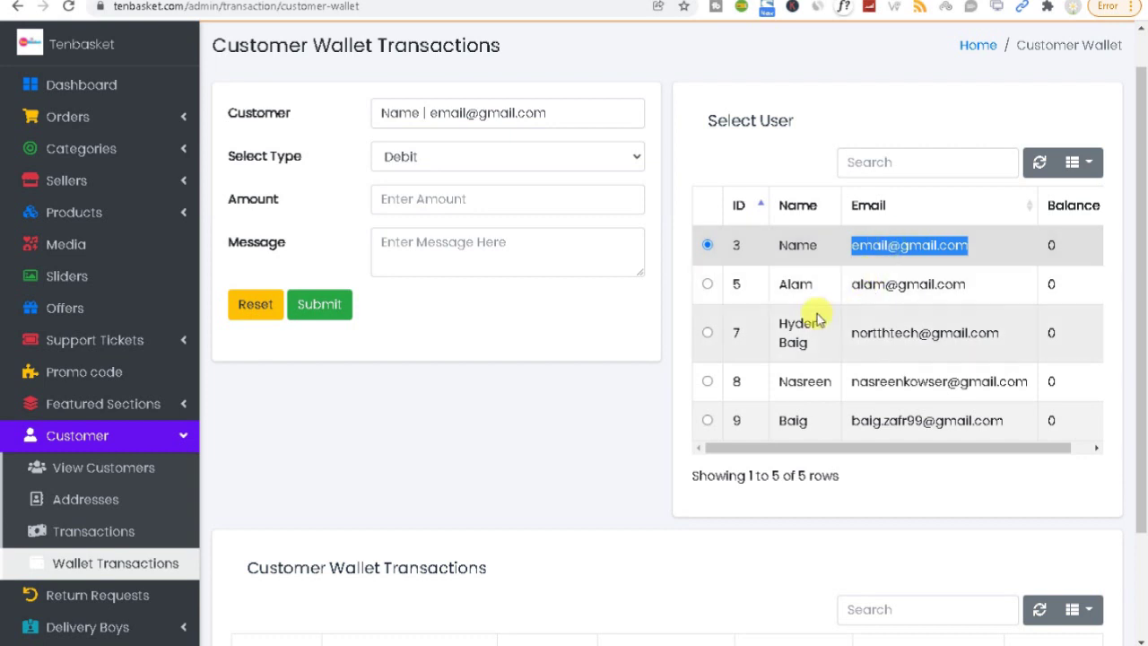
pyautogui.click(706, 283)
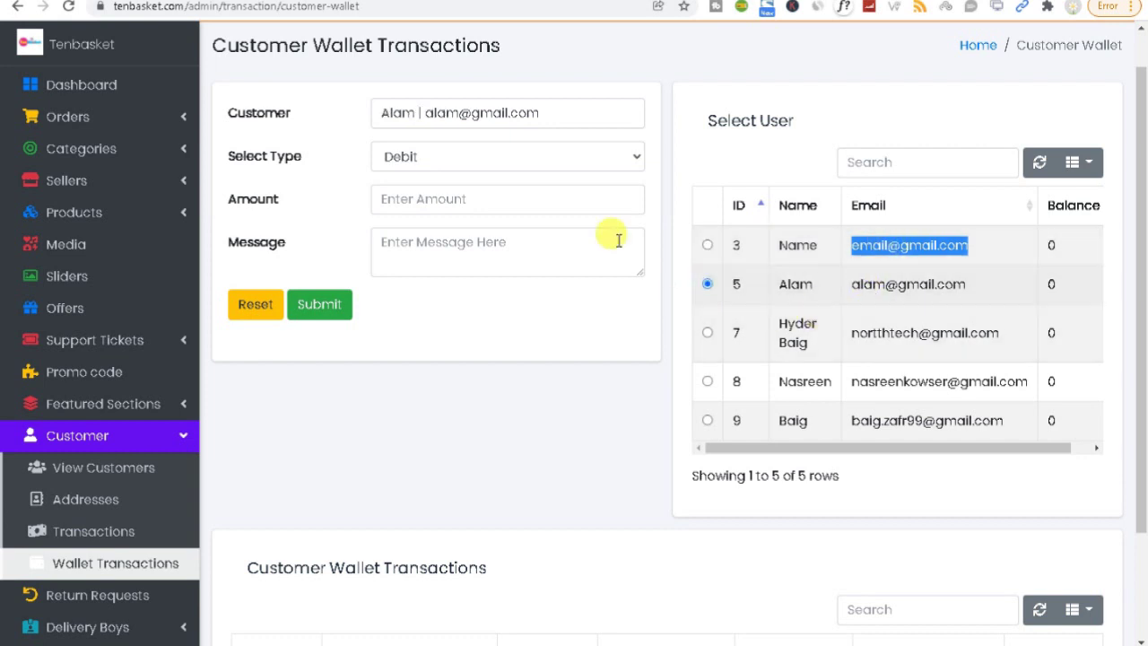
# Step: Set the transaction type to Credit and enter an amount of 10
pyautogui.click(498, 117)
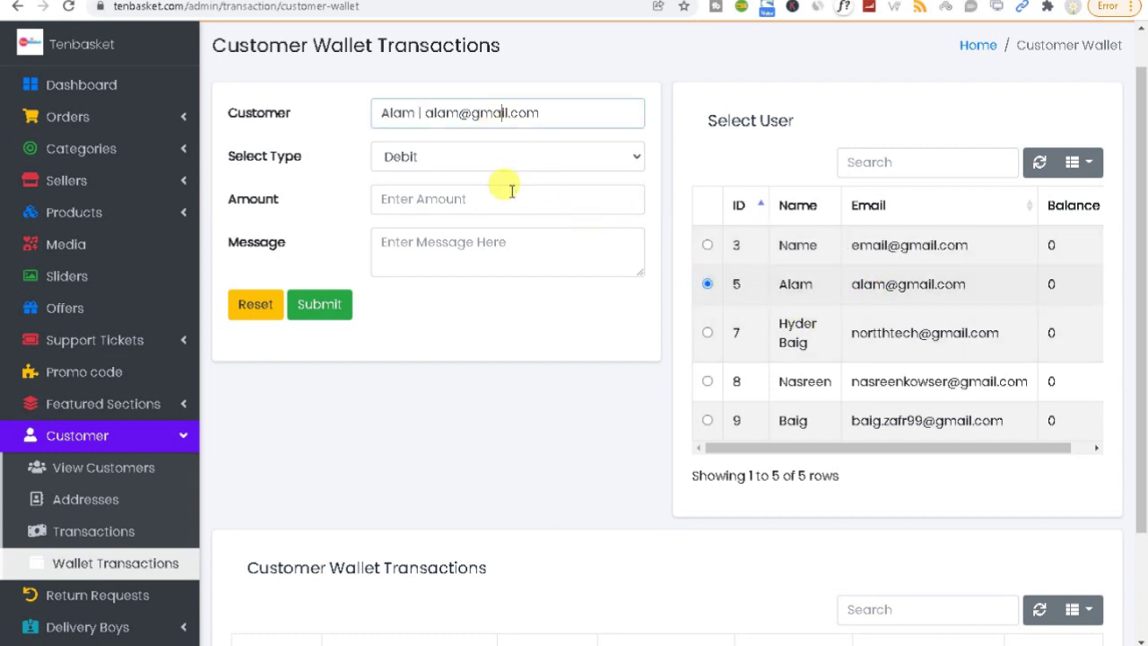
pyautogui.click(441, 158)
pyautogui.click(423, 182)
pyautogui.click(425, 198)
pyautogui.write('10')
pyautogui.click(432, 238)
pyautogui.write('f')
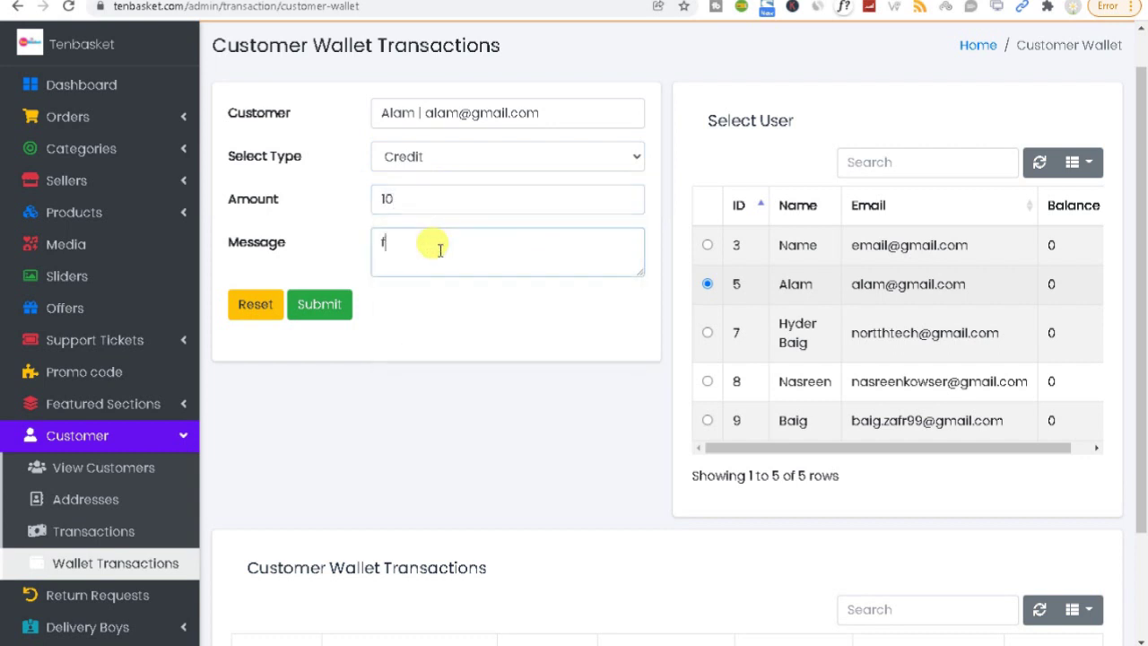
# Step: Correct the amount to 20, add message 'first cashback', and submit the credit
pyautogui.click(392, 199)
pyautogui.moveTo(392, 198); pyautogui.dragTo(362, 204)
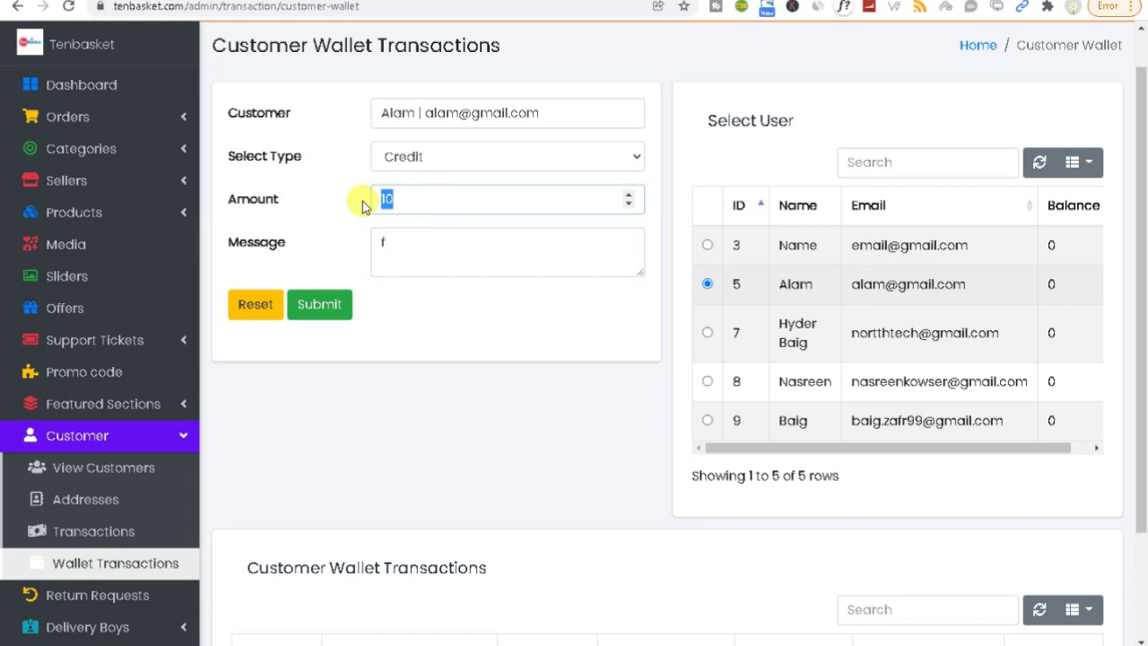
pyautogui.write('20')
pyautogui.click(412, 230)
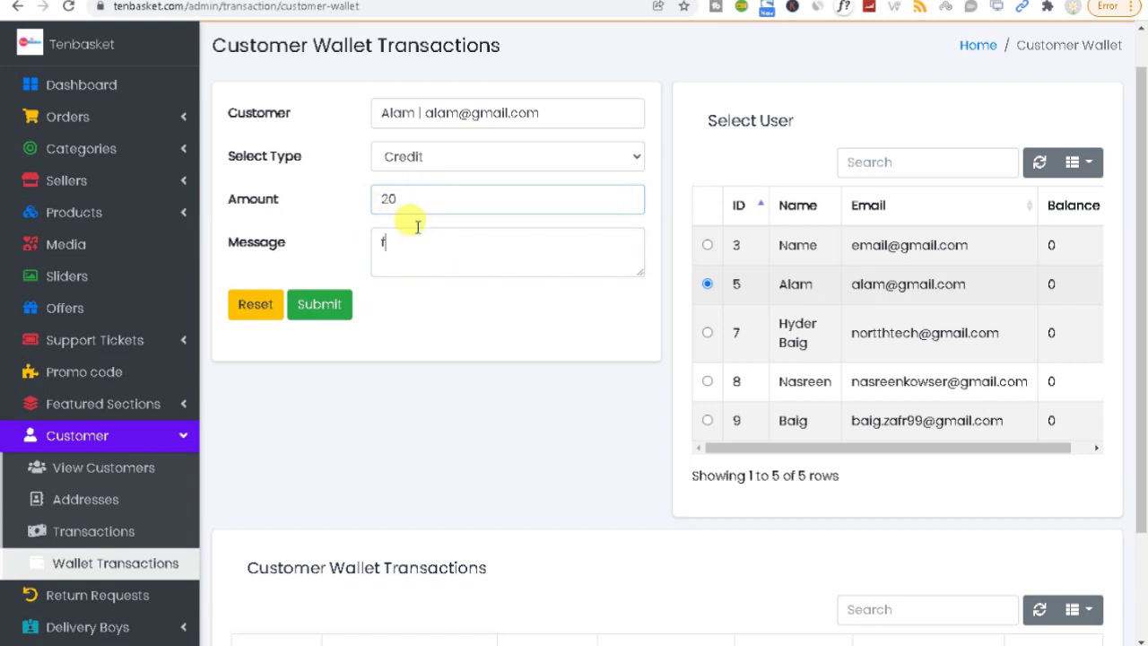
pyautogui.write('irst ')
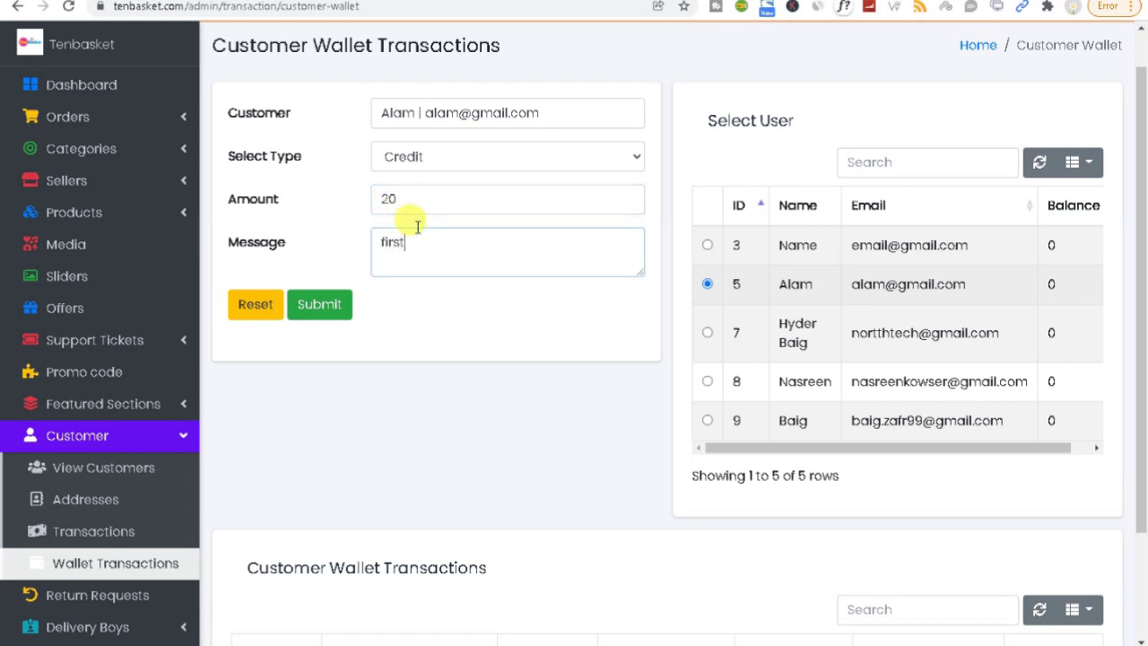
pyautogui.write('cashback')
pyautogui.click(330, 306)
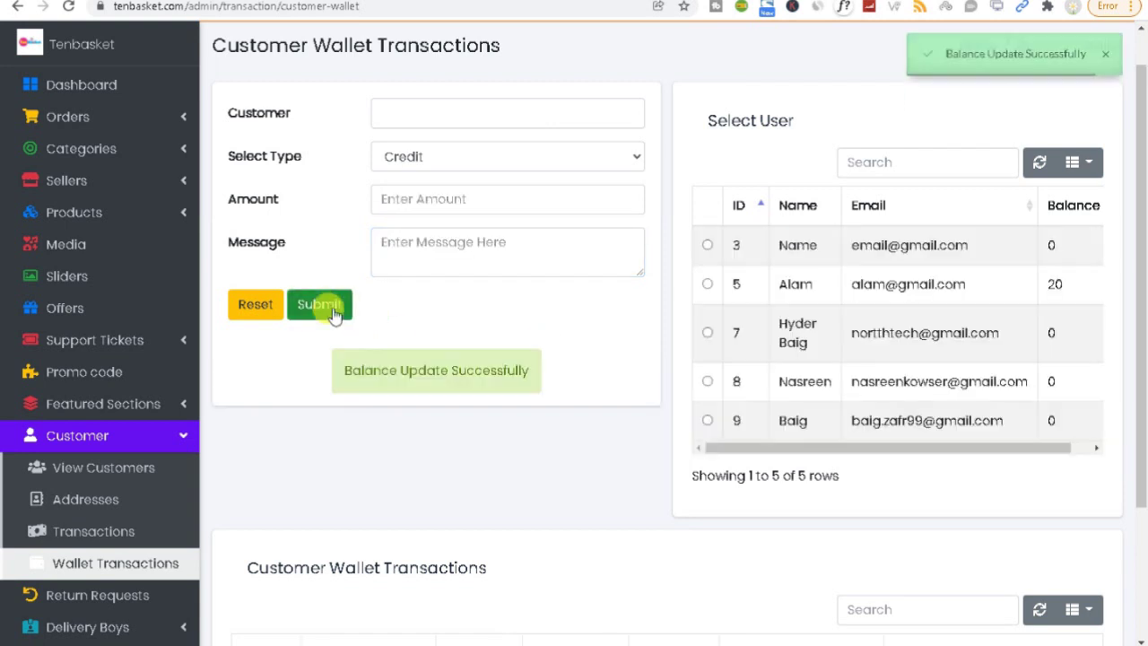
pyautogui.moveTo(1045, 285); pyautogui.dragTo(1065, 295)
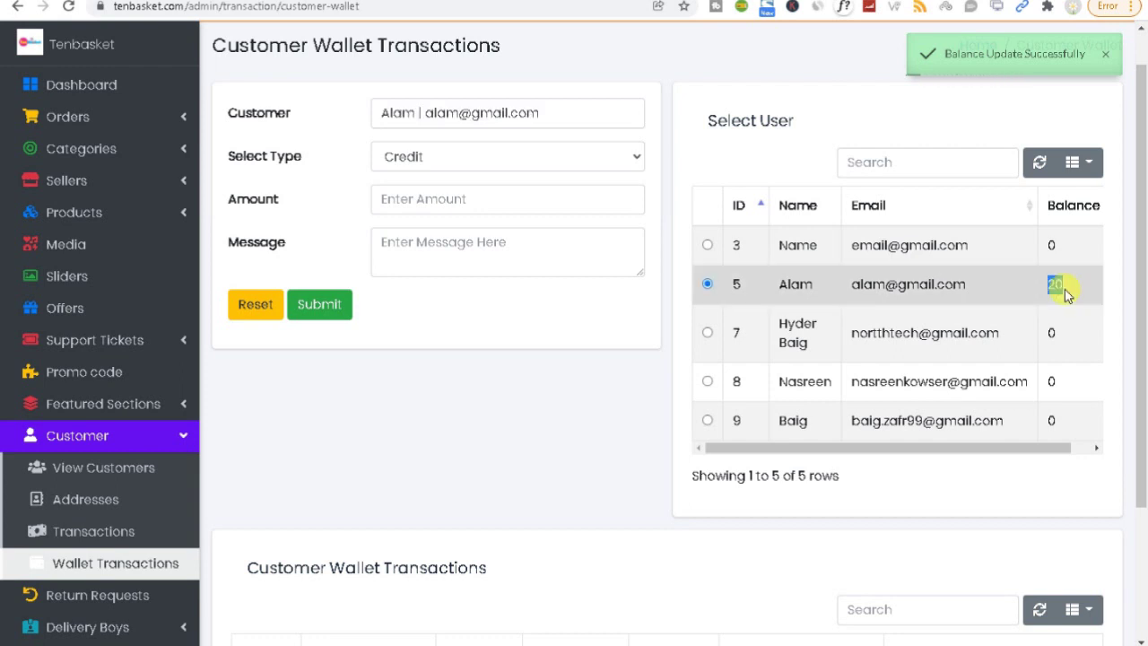
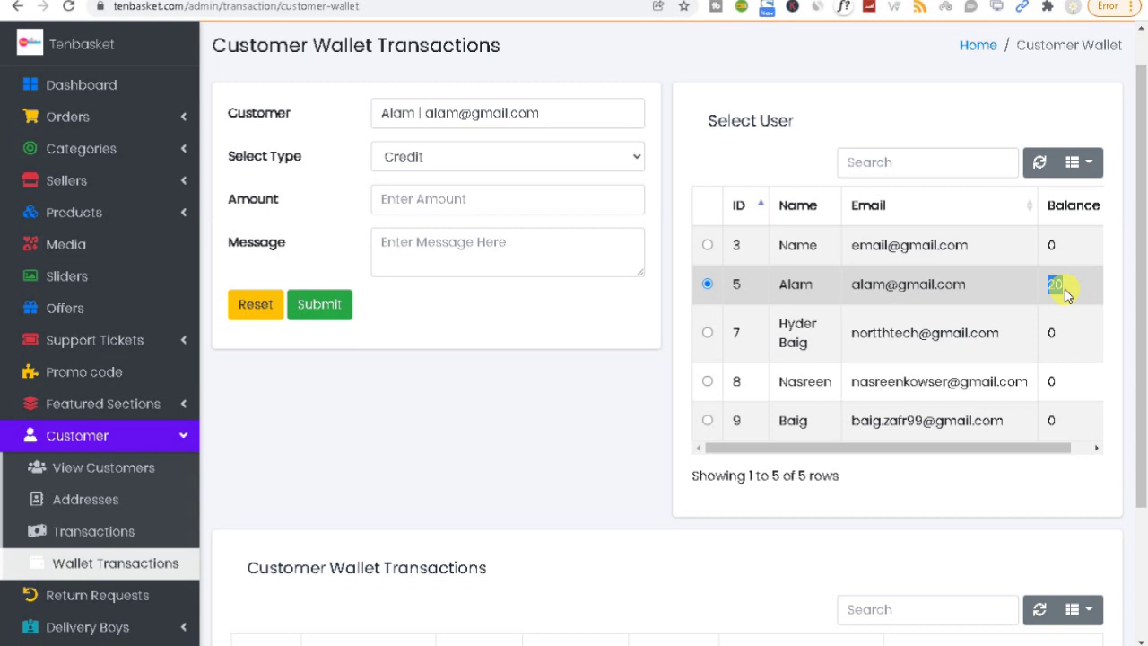
# Step: Open the Return Requests page, which lists no matching records
pyautogui.click(78, 606)
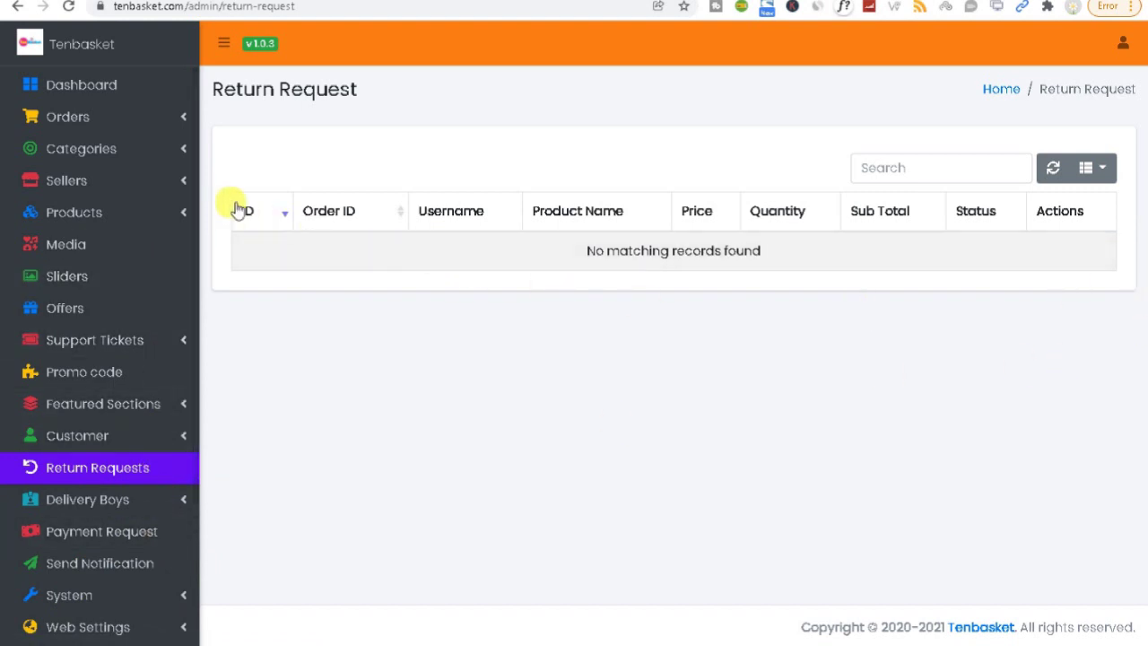
# Step: Look over the return request columns, then open Manage Delivery Boys showing the one delivery boy
pyautogui.moveTo(232, 206); pyautogui.dragTo(1082, 215)
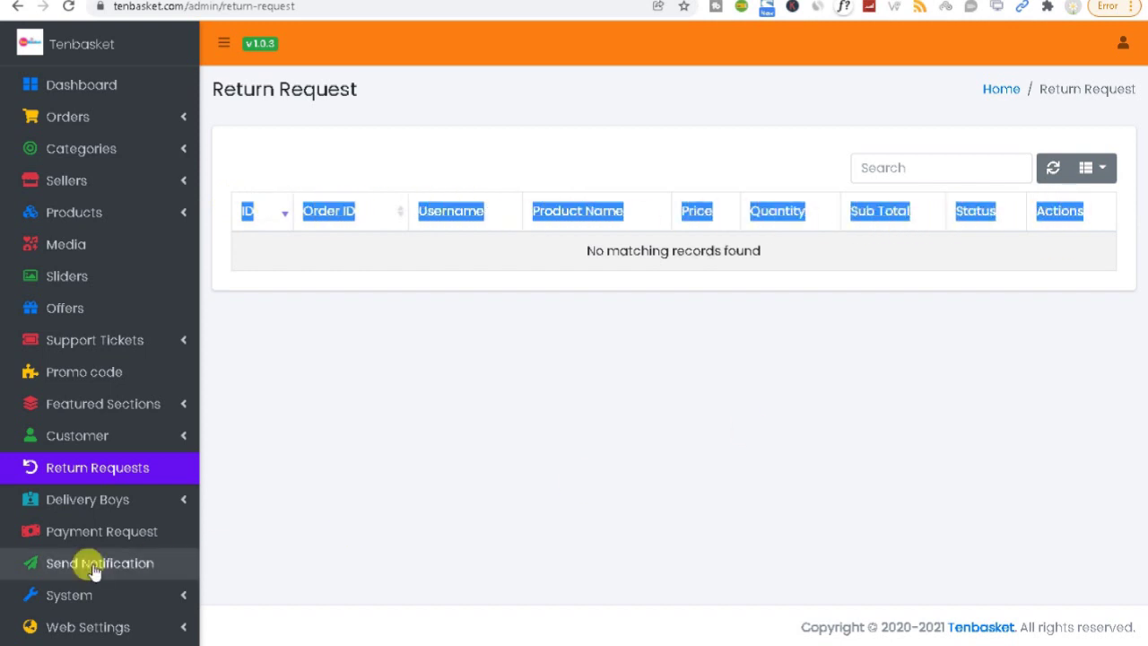
pyautogui.scroll(-3, 89, 563)
pyautogui.scroll(3, 56, 569)
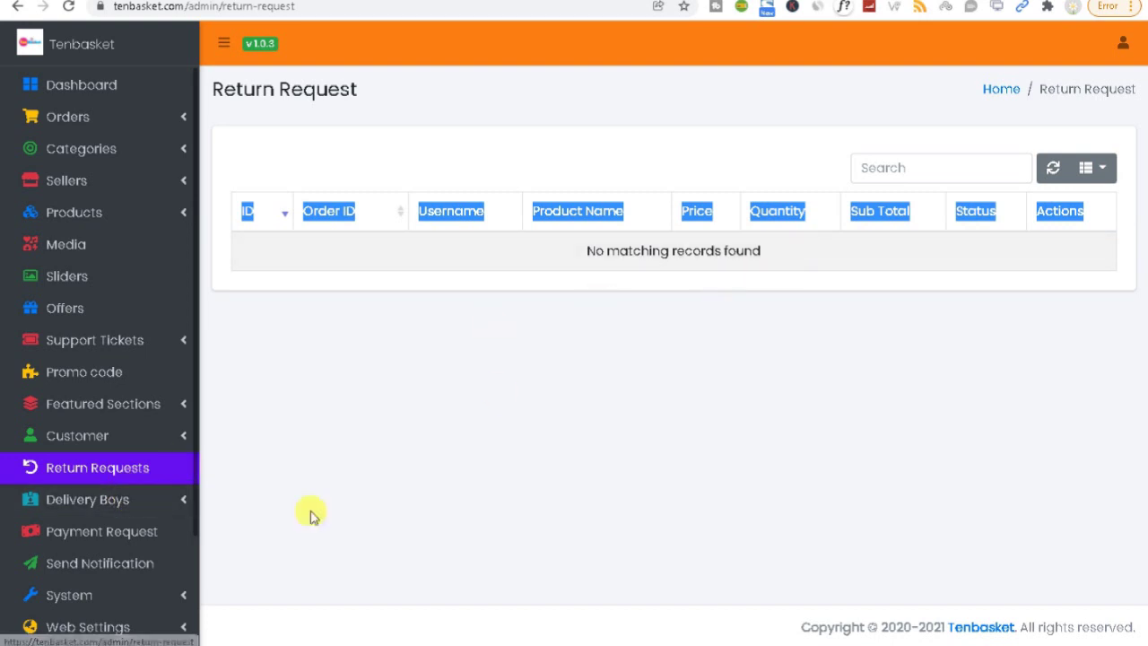
pyautogui.click(148, 509)
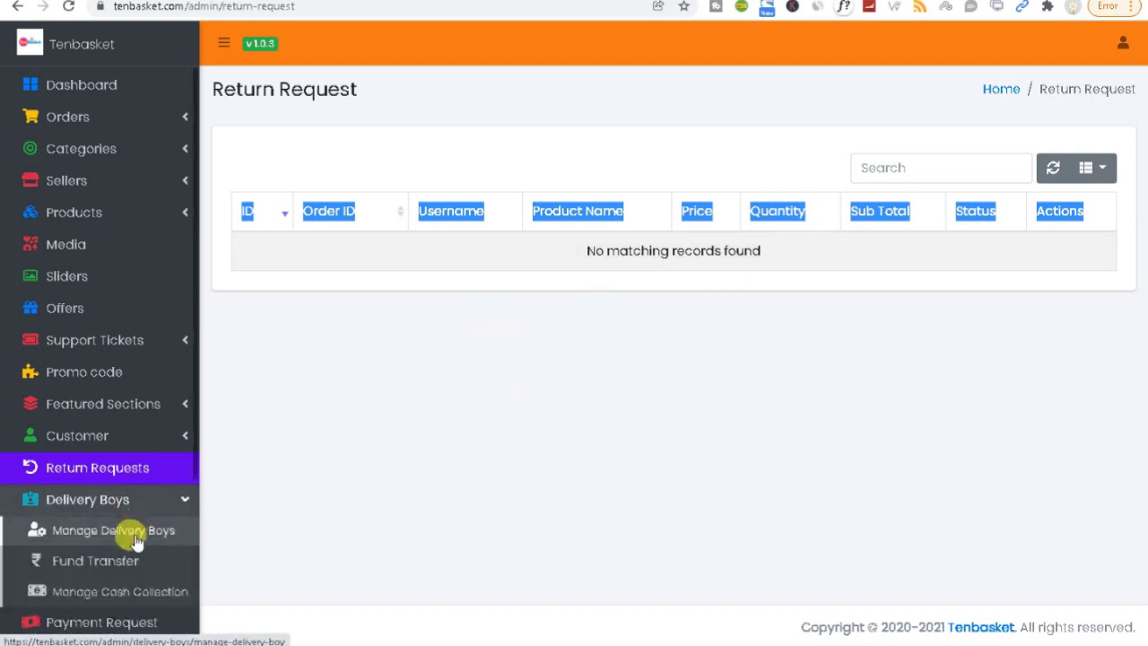
pyautogui.click(136, 536)
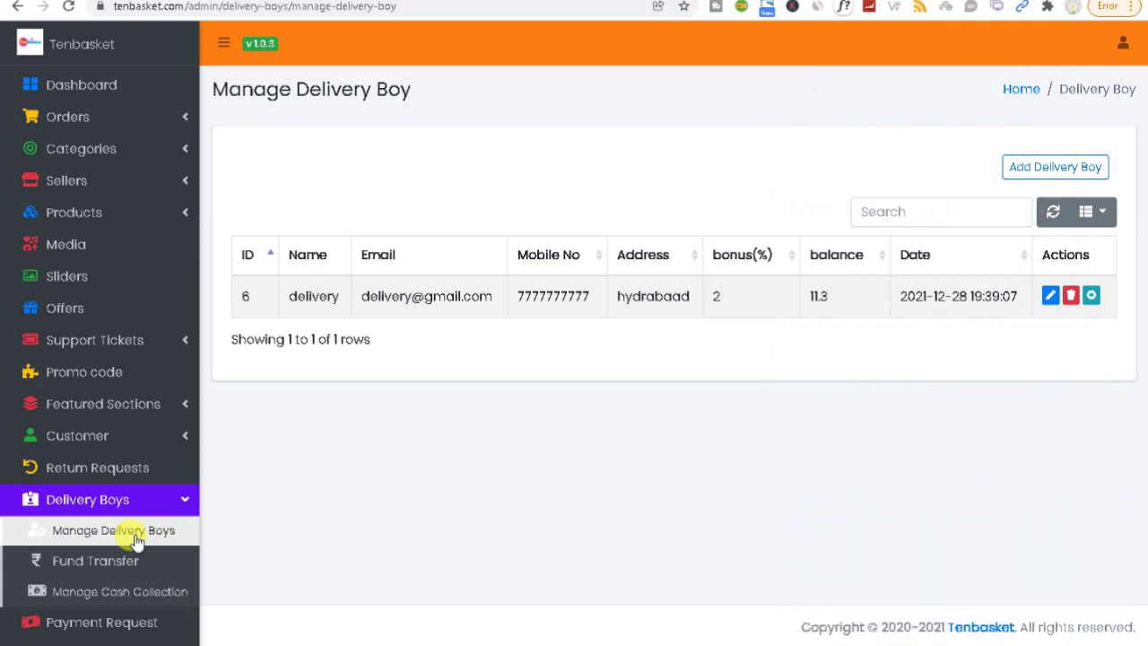
# Step: Review the Add Delivery Boy form, then open the empty Fund Transfers list
pyautogui.click(1070, 176)
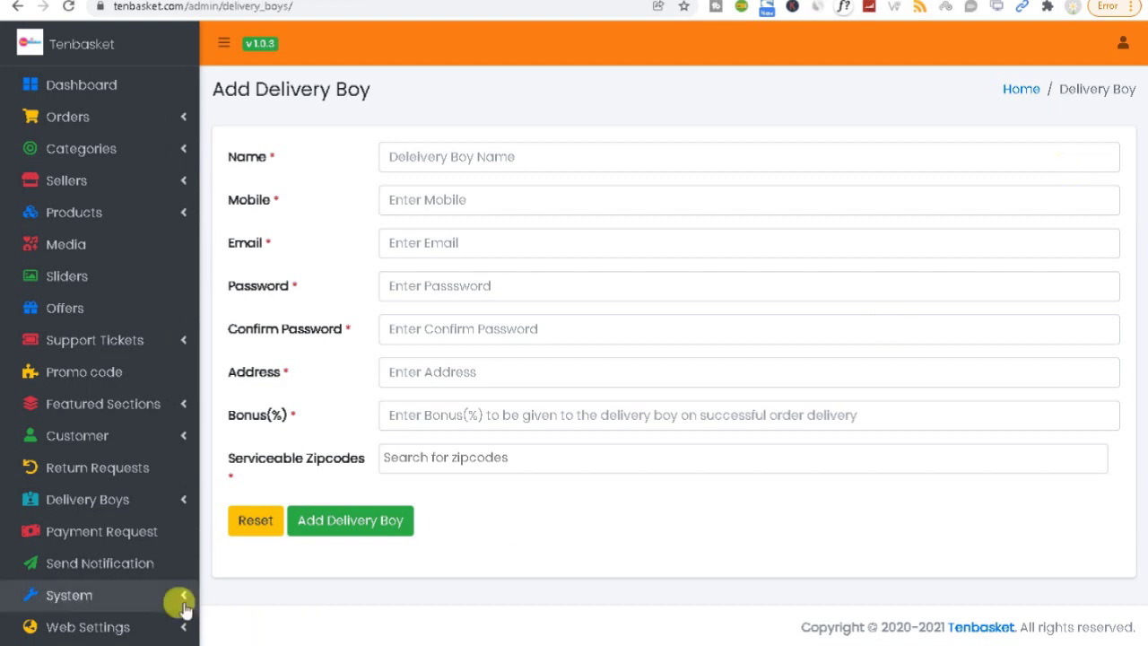
pyautogui.scroll(-1, 107, 592)
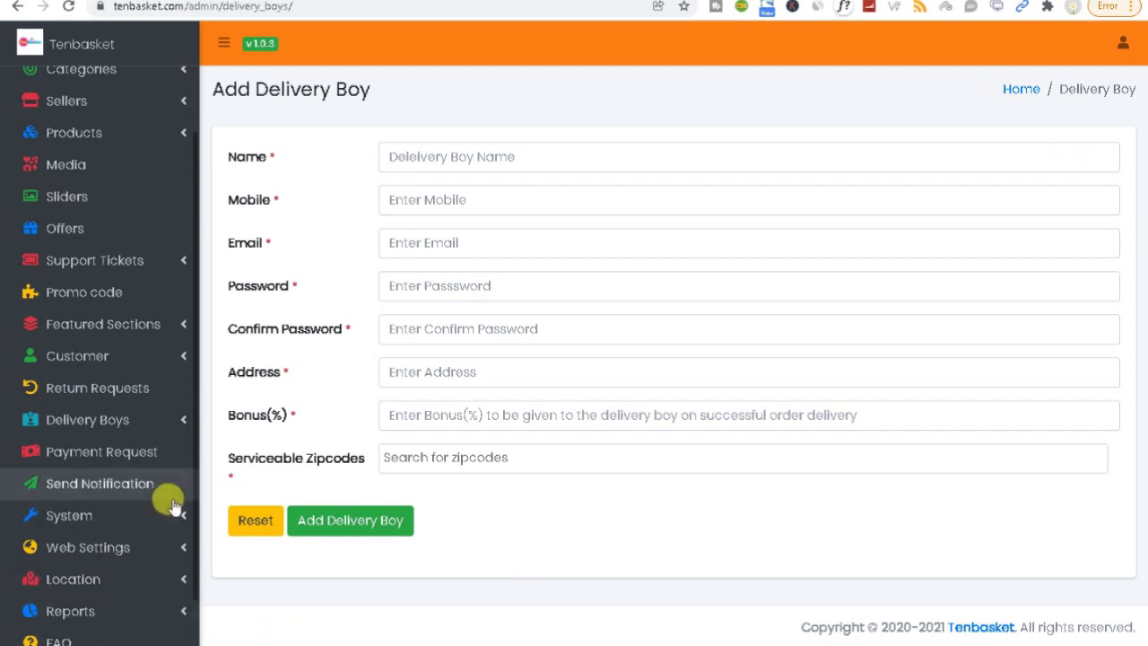
pyautogui.click(182, 422)
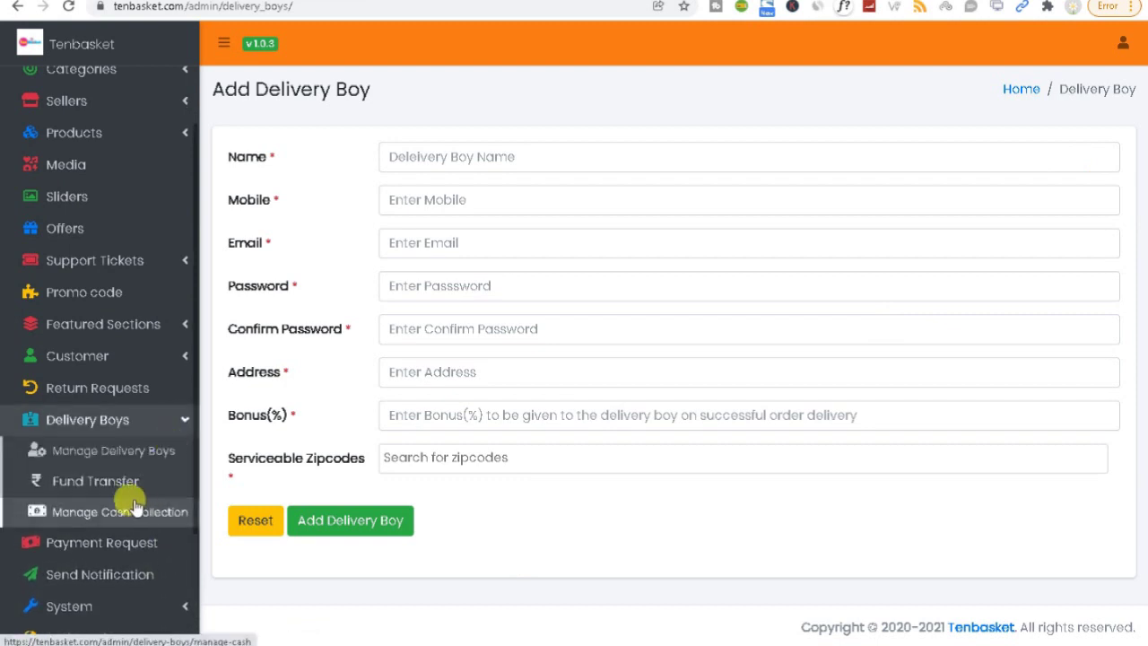
pyautogui.click(112, 482)
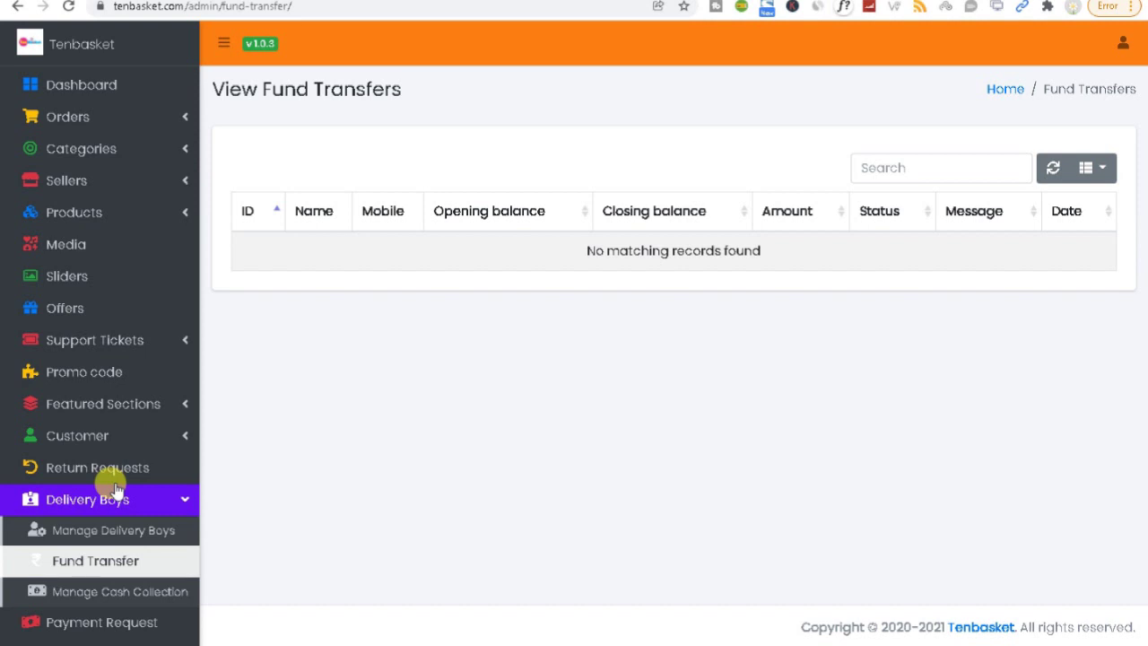
# Step: Open Manage Cash Collection, showing 565.00 still to collect from the delivery boy
pyautogui.click(108, 602)
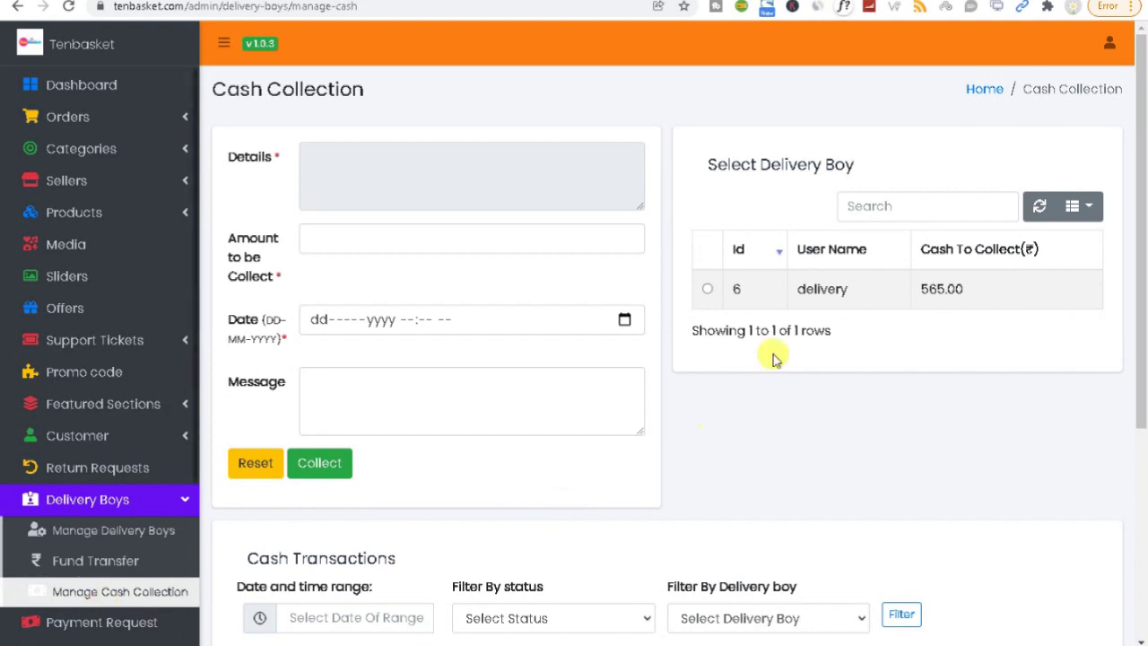
# Step: Select the delivery boy to collect cash from
pyautogui.click(707, 289)
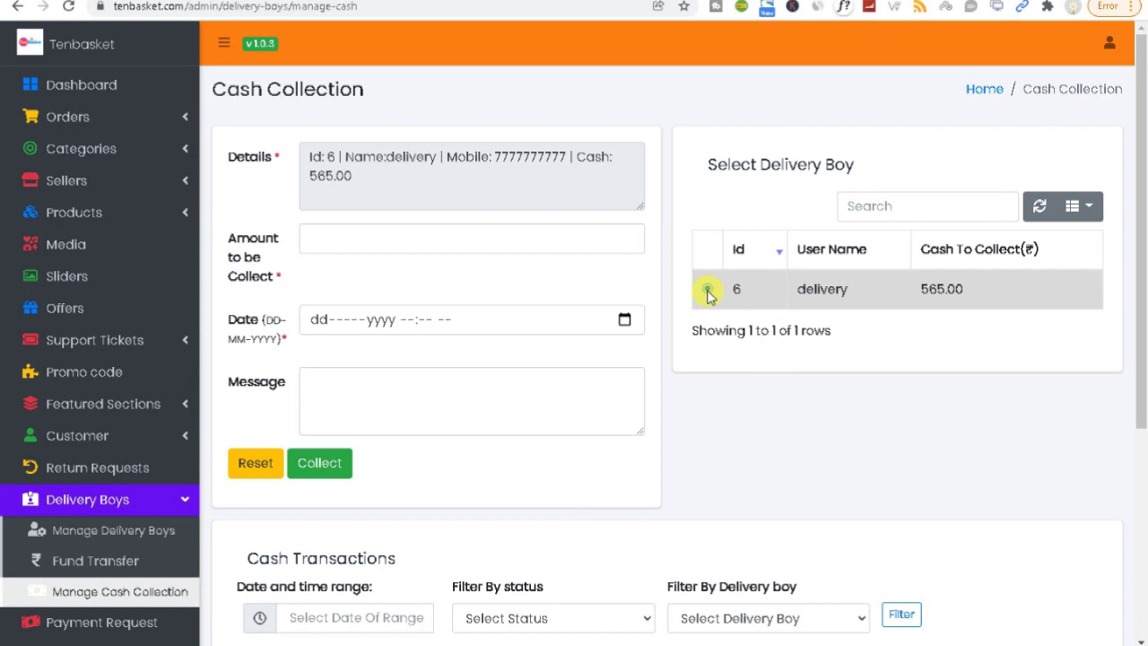
pyautogui.tripleClick(349, 165)
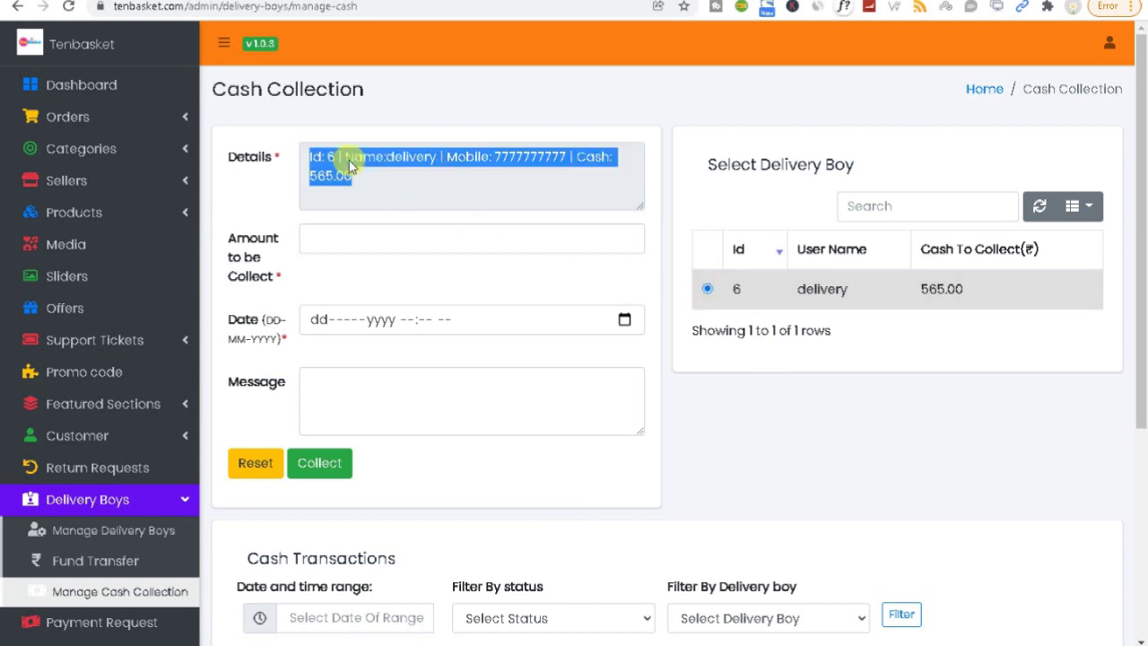
pyautogui.click(345, 241)
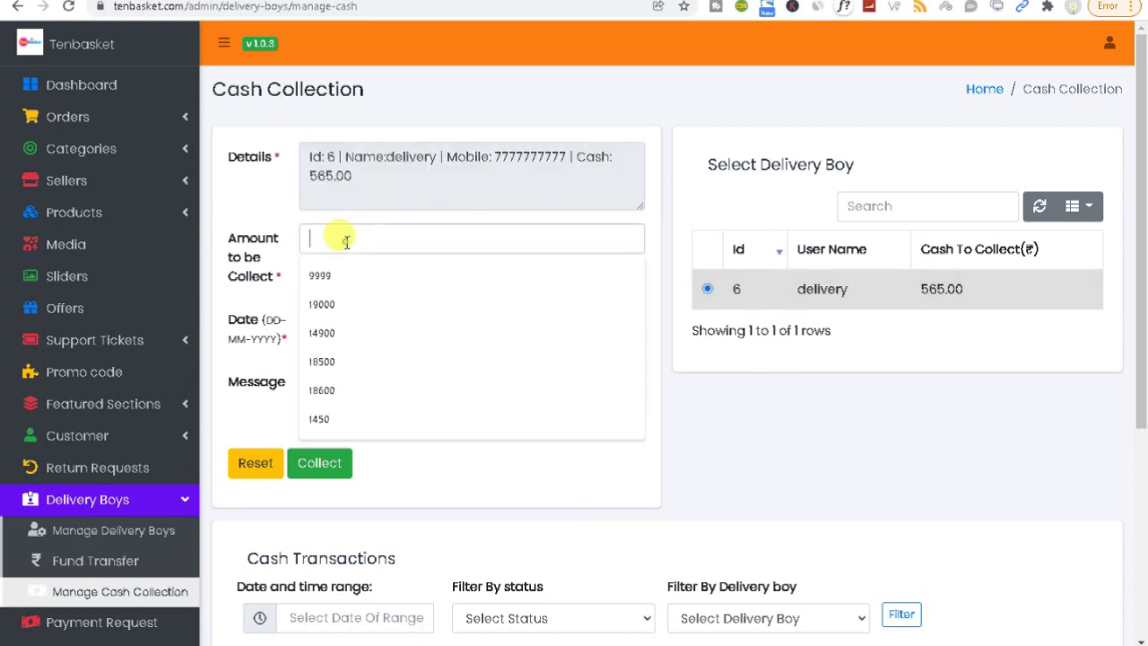
pyautogui.click(245, 256)
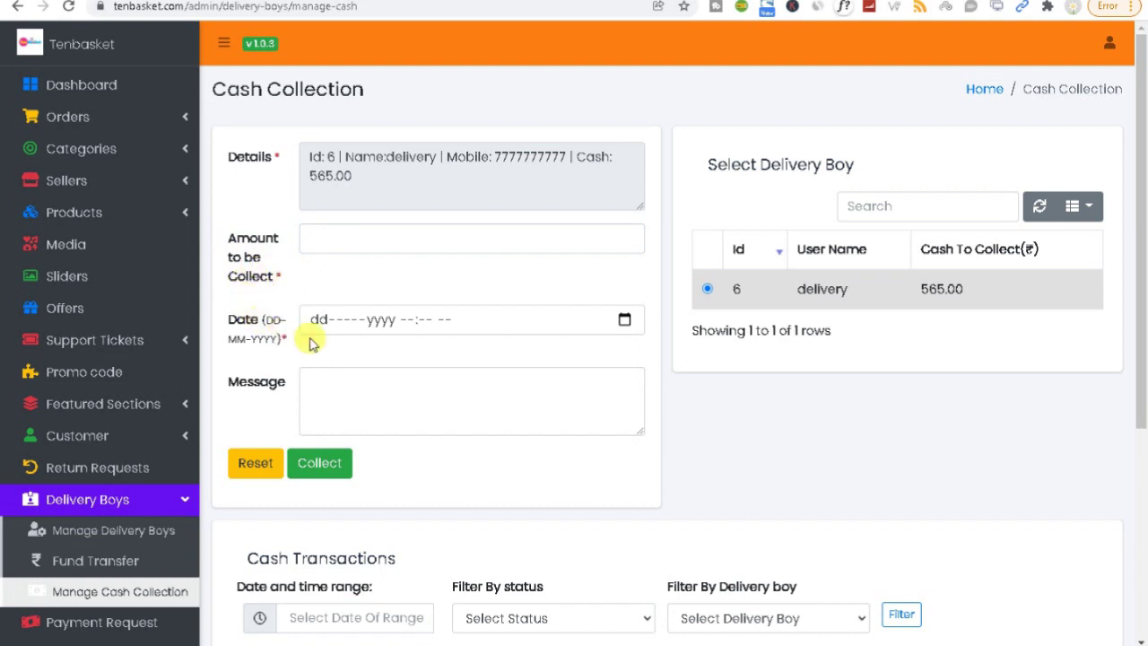
pyautogui.click(374, 387)
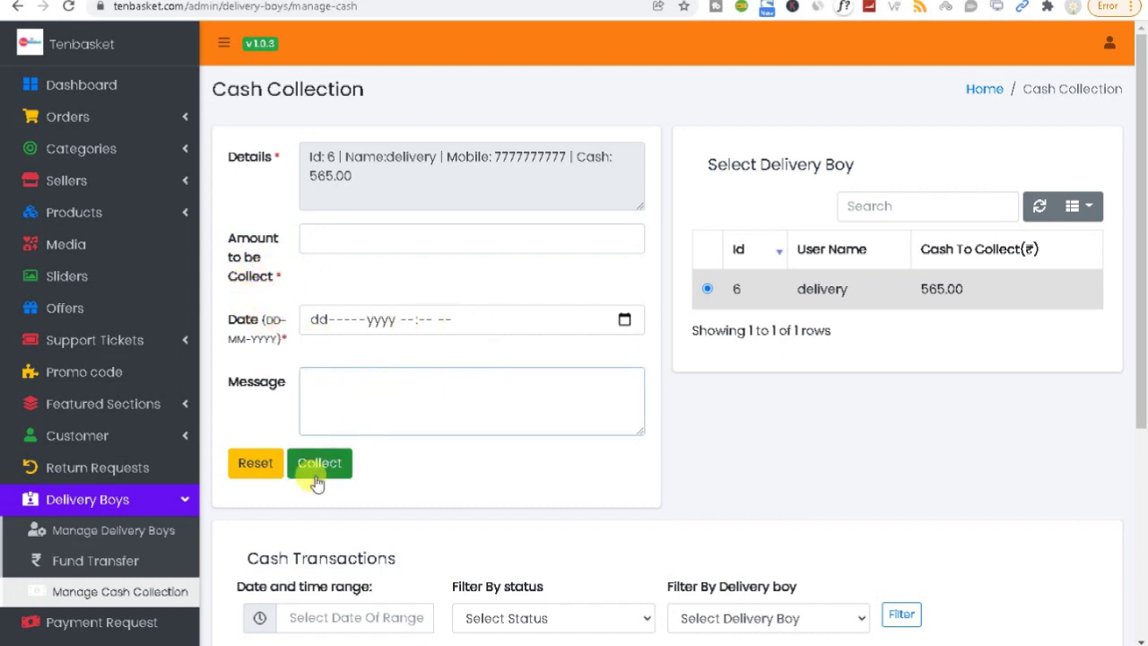
pyautogui.scroll(-1, 391, 431)
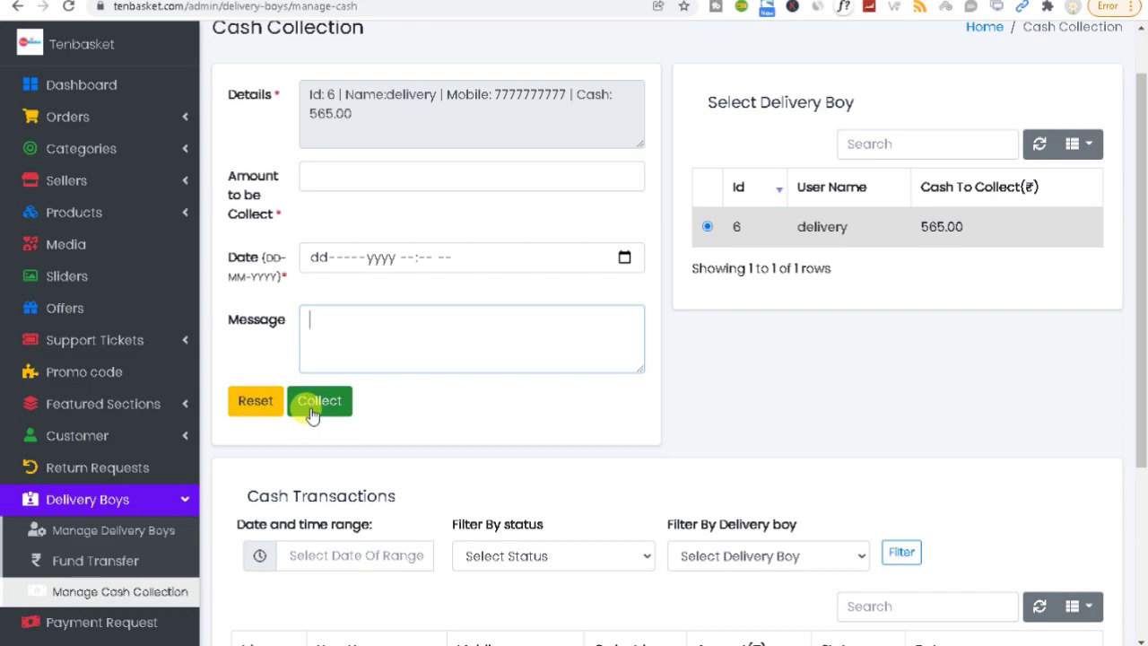
pyautogui.moveTo(1140, 421)
pyautogui.mouseDown()
pyautogui.moveTo(1142, 603)
pyautogui.moveTo(1135, 429)
pyautogui.mouseUp()
# Step: Collect 500 dated 17-Feb-2022 10:45 AM with the message 'done'
pyautogui.click(321, 151)
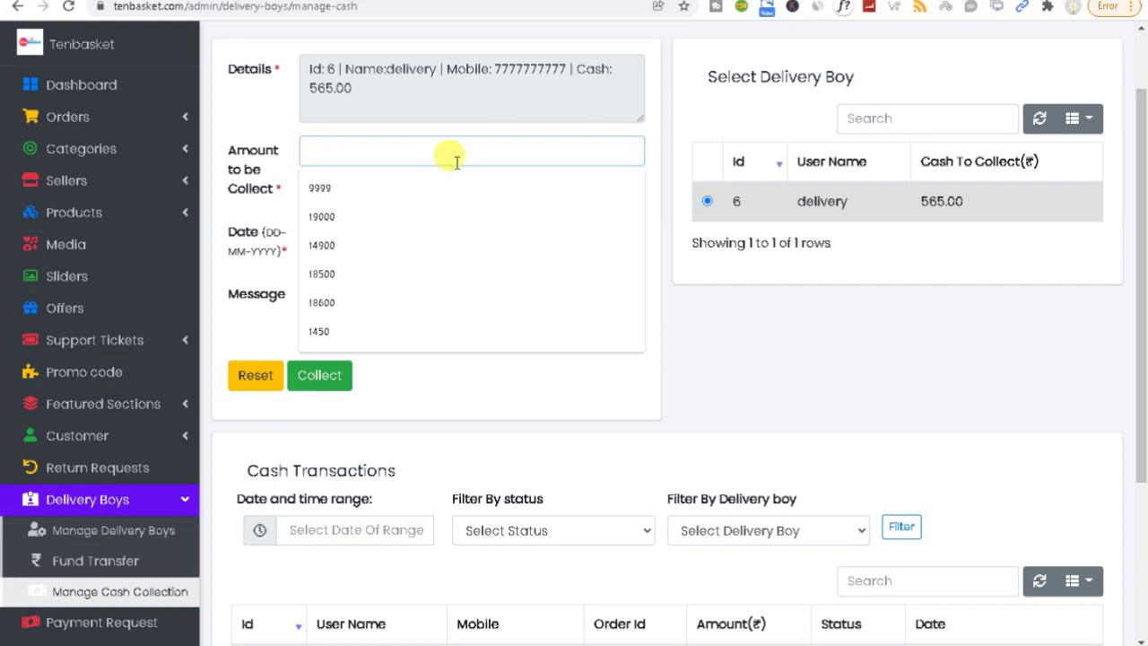
pyautogui.write('500')
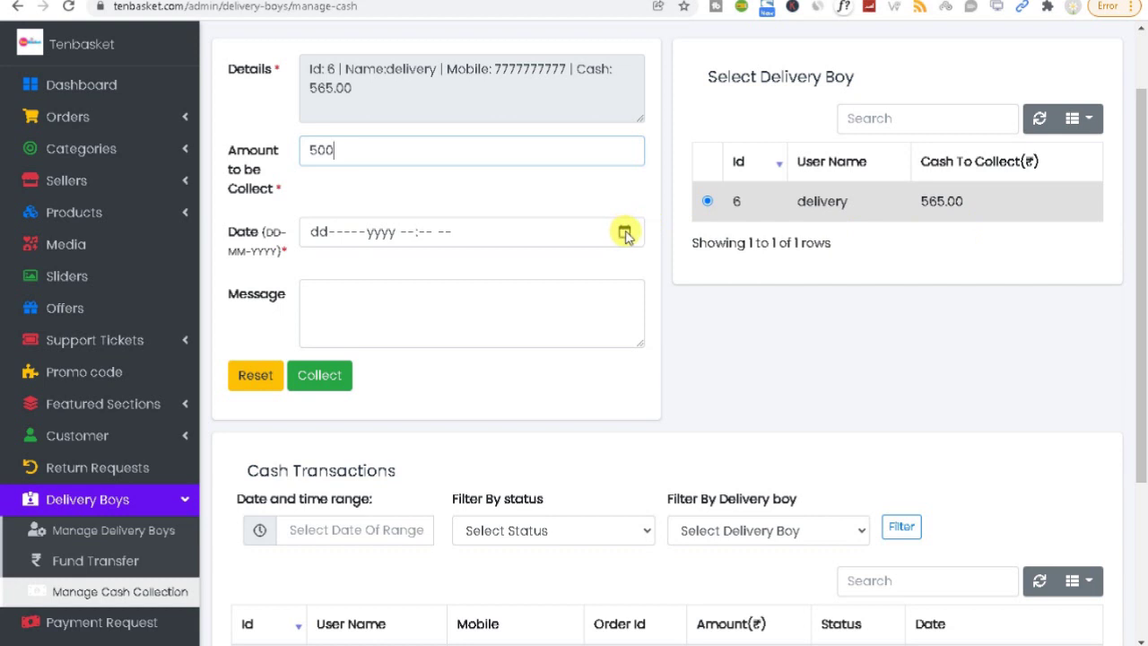
pyautogui.click(624, 231)
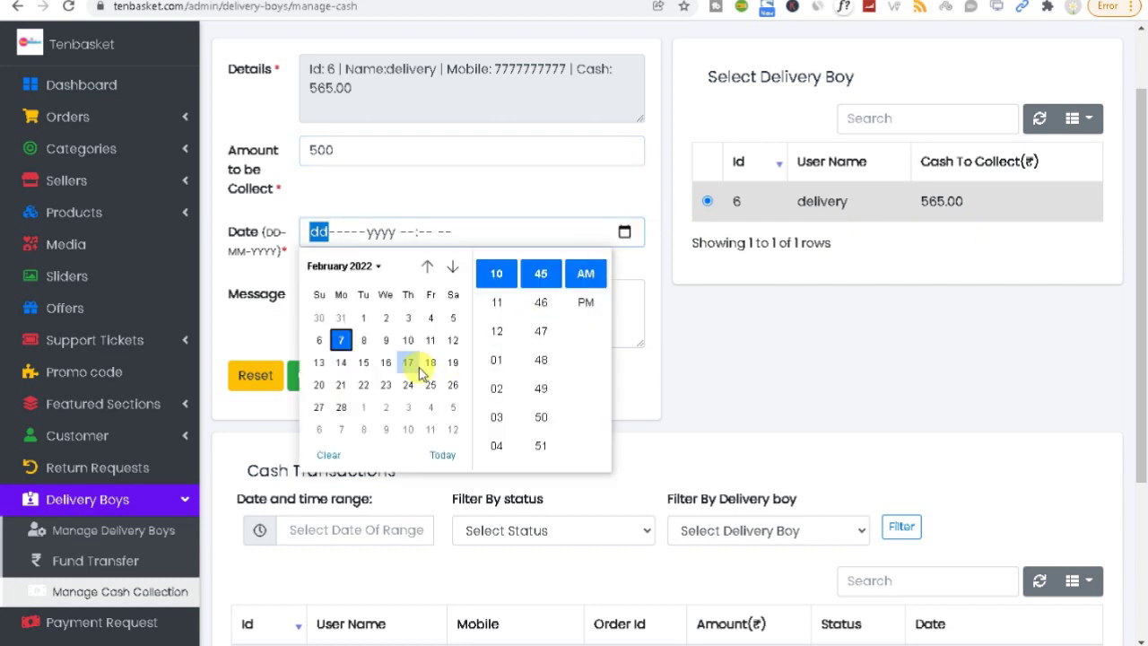
pyautogui.click(408, 362)
pyautogui.click(704, 313)
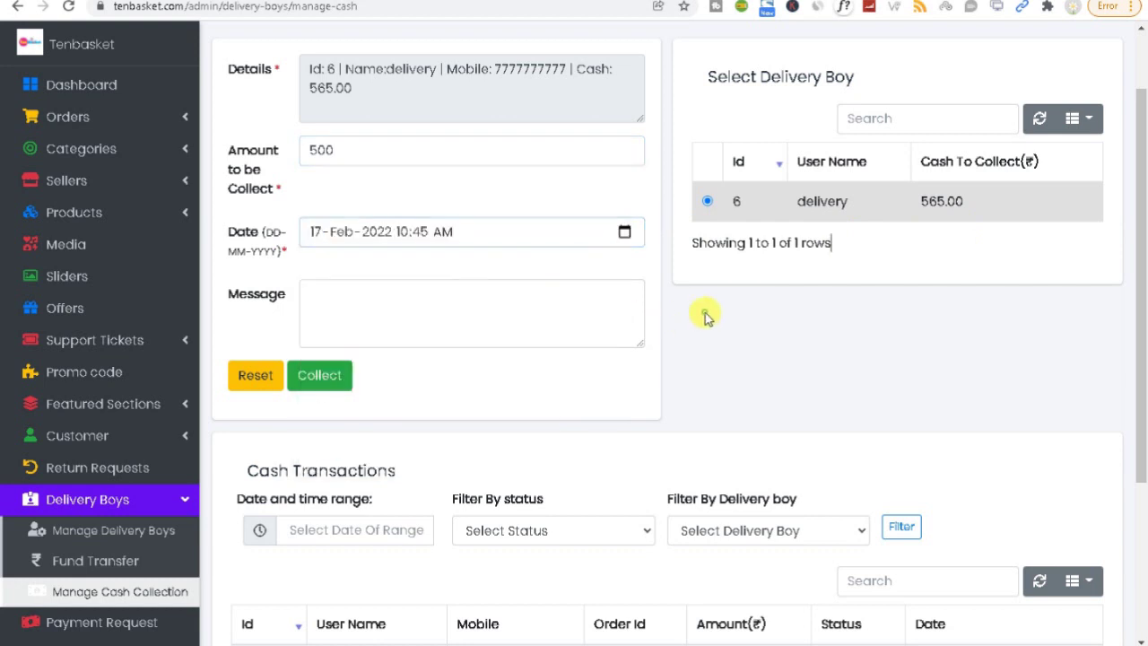
pyautogui.click(345, 328)
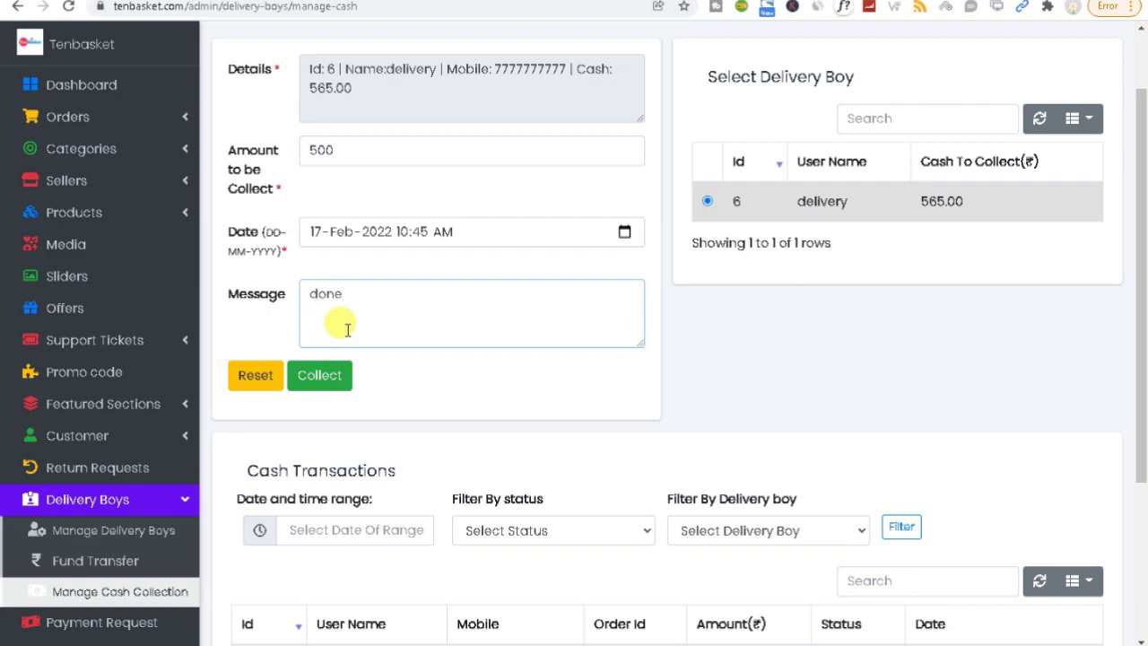
pyautogui.click(320, 372)
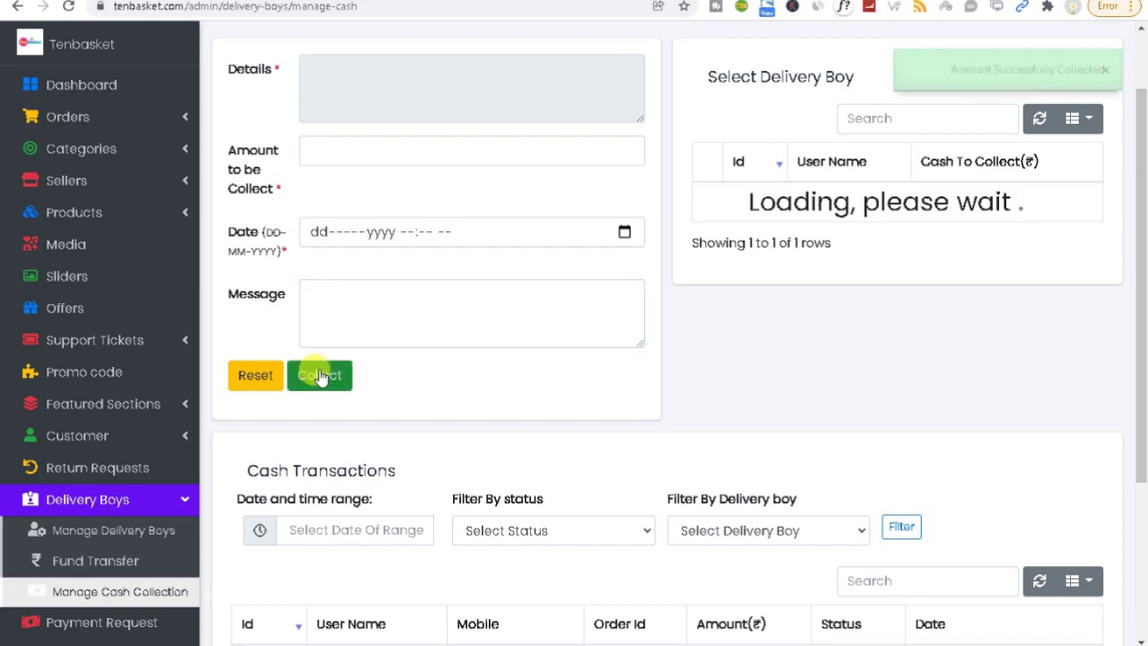
# Step: Check the updated 65.00 balance and the new 500 collected transaction row
pyautogui.moveTo(1144, 233)
pyautogui.mouseDown()
pyautogui.moveTo(1144, 502)
pyautogui.moveTo(1140, 218)
pyautogui.mouseUp()
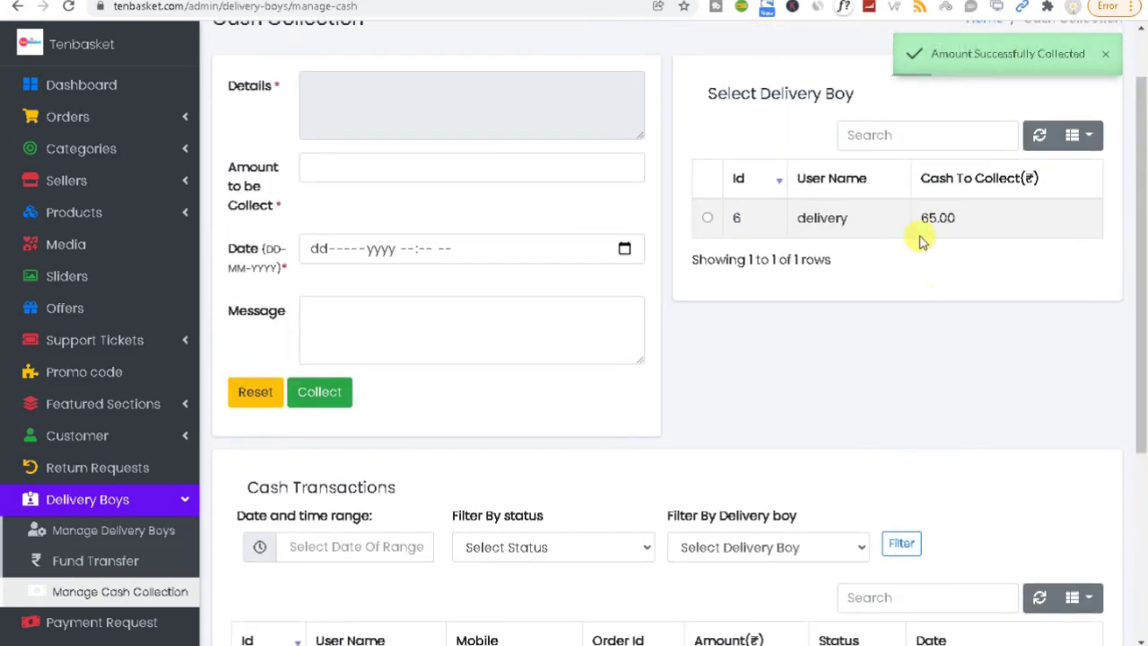
pyautogui.moveTo(921, 224); pyautogui.dragTo(981, 215)
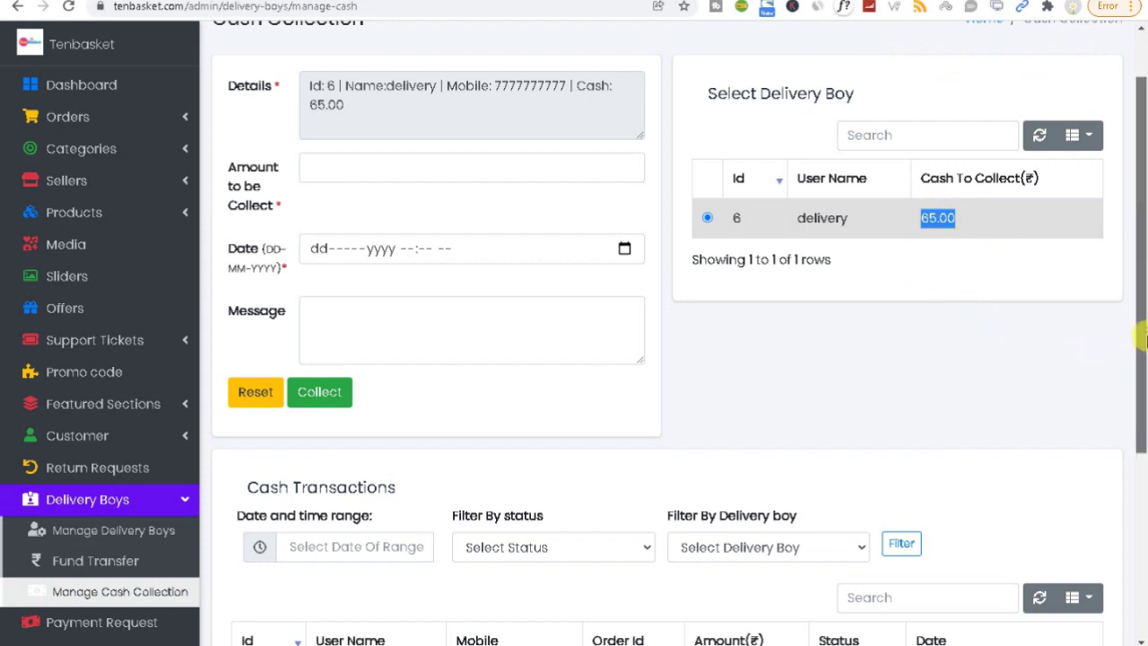
pyautogui.moveTo(1142, 358); pyautogui.dragTo(1142, 486)
pyautogui.scroll(-1, 1142, 488)
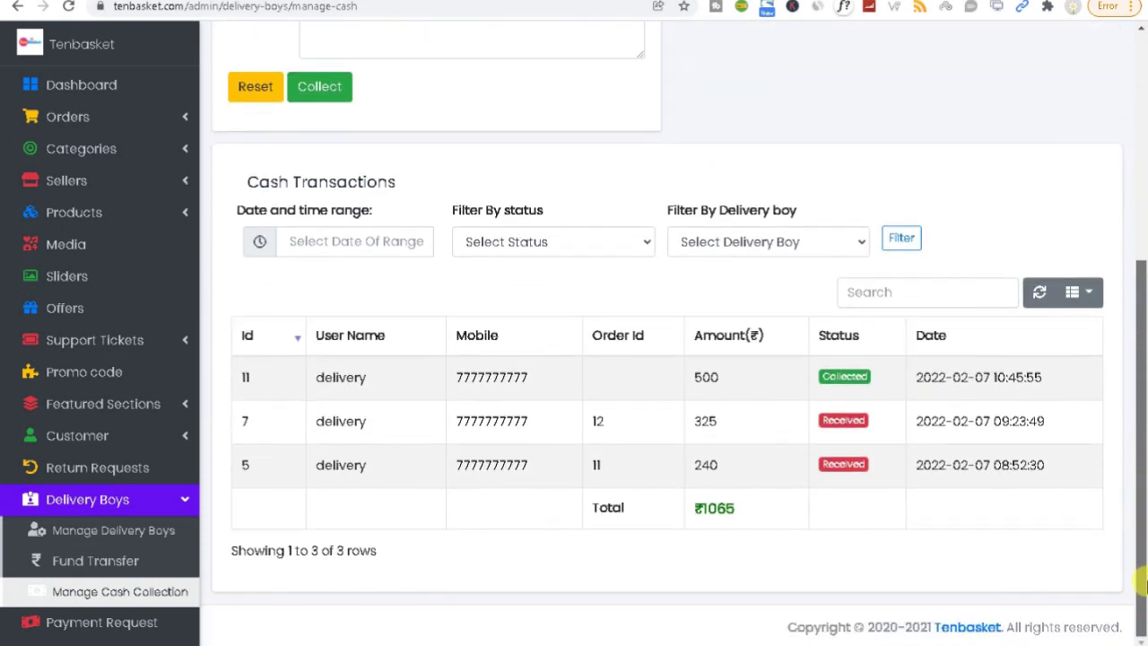
pyautogui.click(69, 6)
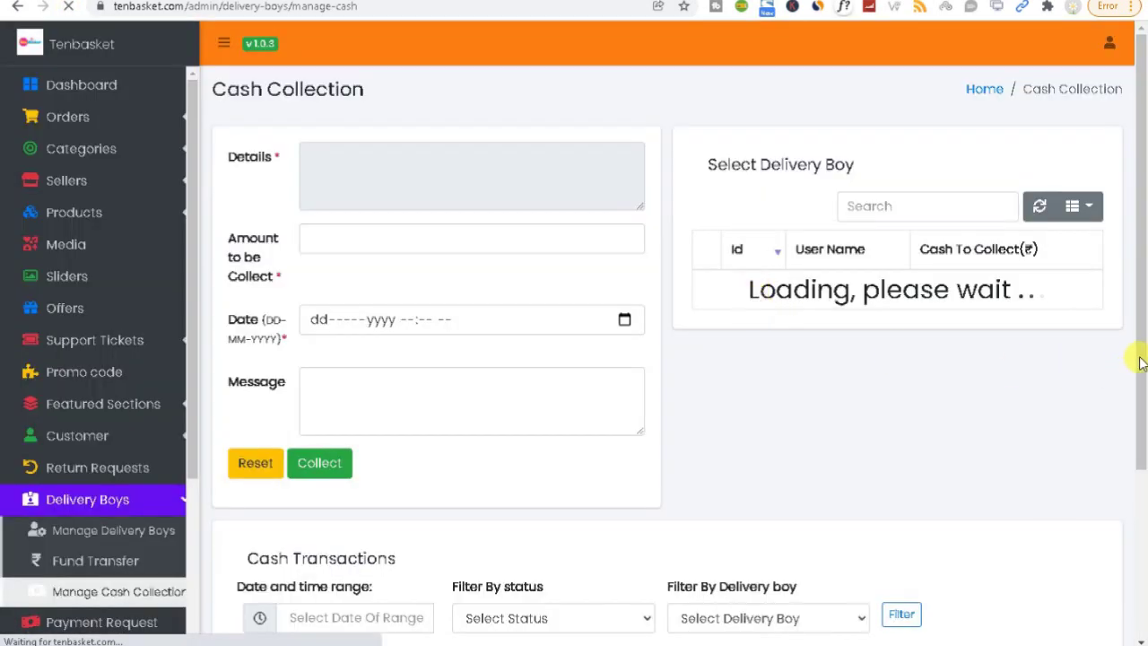
pyautogui.scroll(-5, 1137, 359)
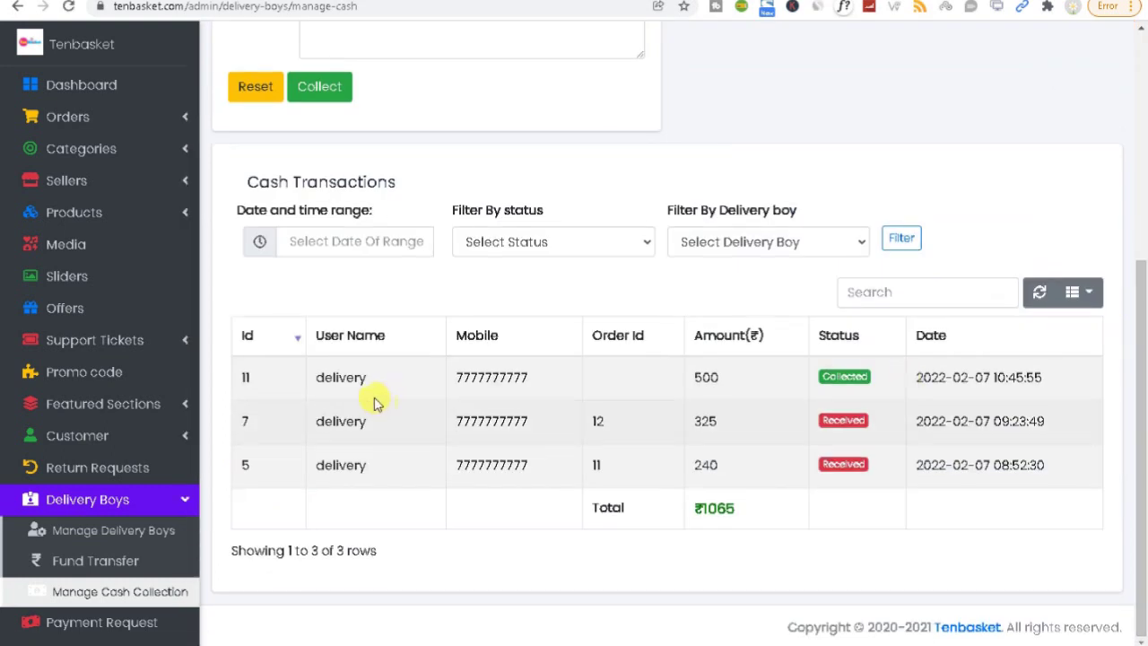
pyautogui.moveTo(318, 375); pyautogui.dragTo(1014, 384)
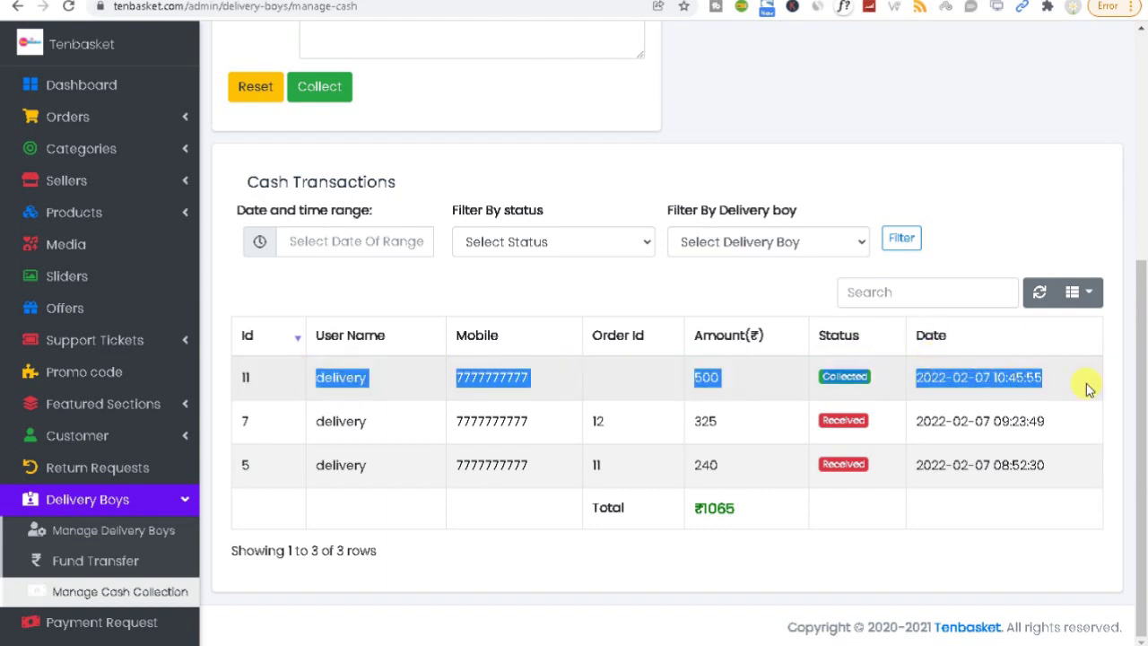
pyautogui.click(1010, 383)
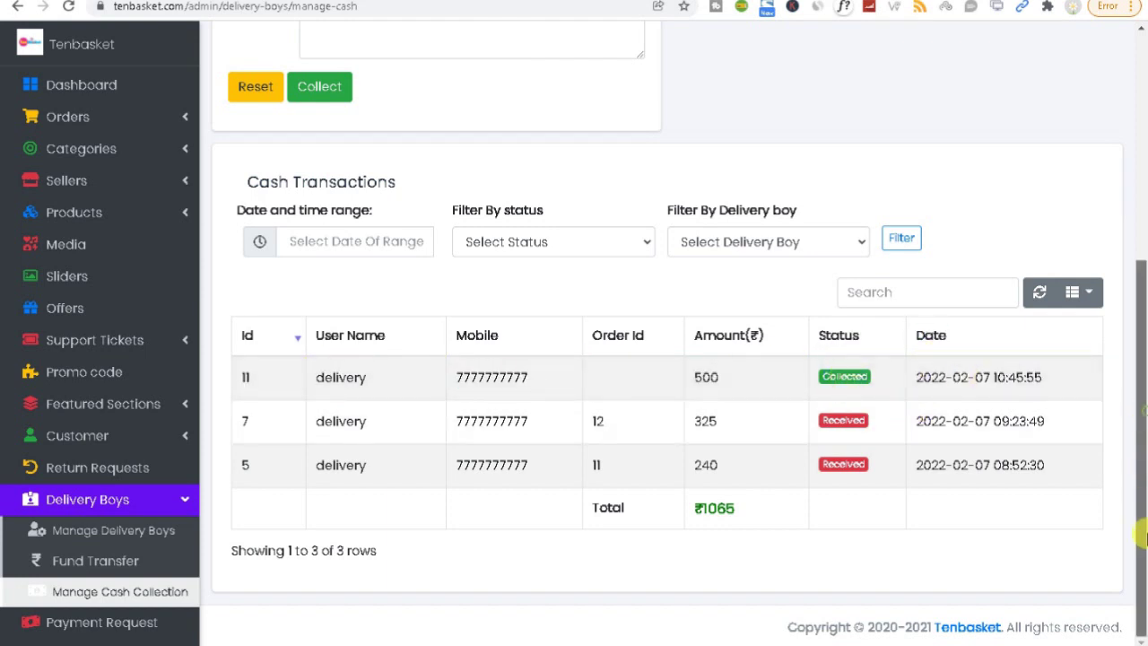
pyautogui.moveTo(1143, 413); pyautogui.dragTo(1139, 364)
# Step: Filter cash transactions to the delivery boy, then open the empty Payment Request list
pyautogui.click(722, 342)
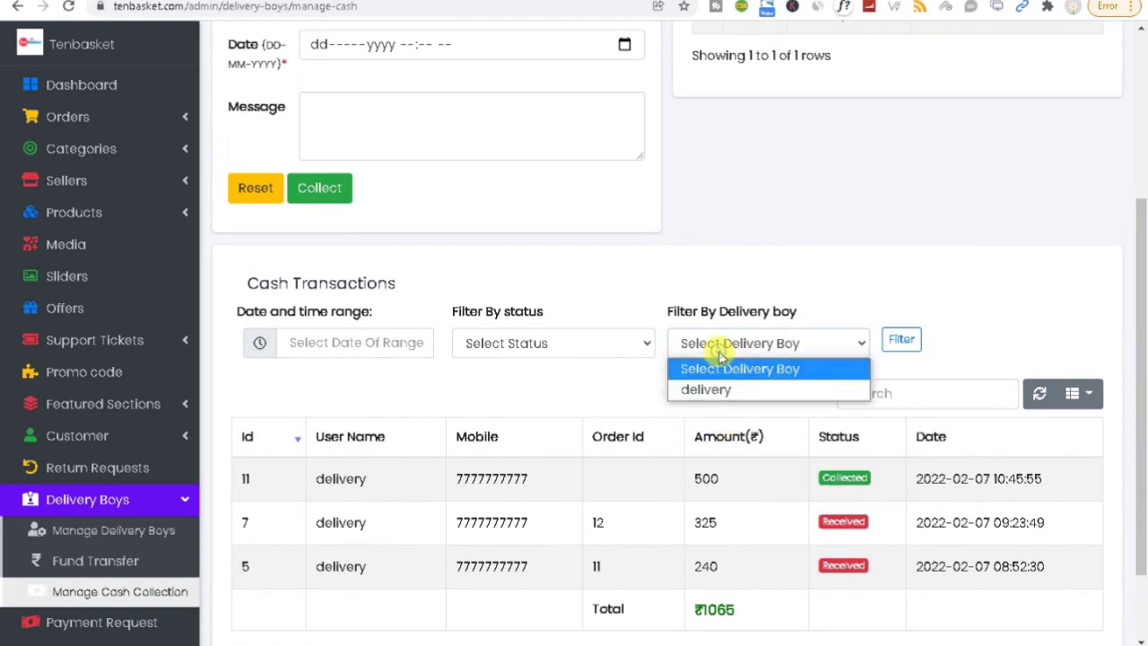
pyautogui.click(708, 389)
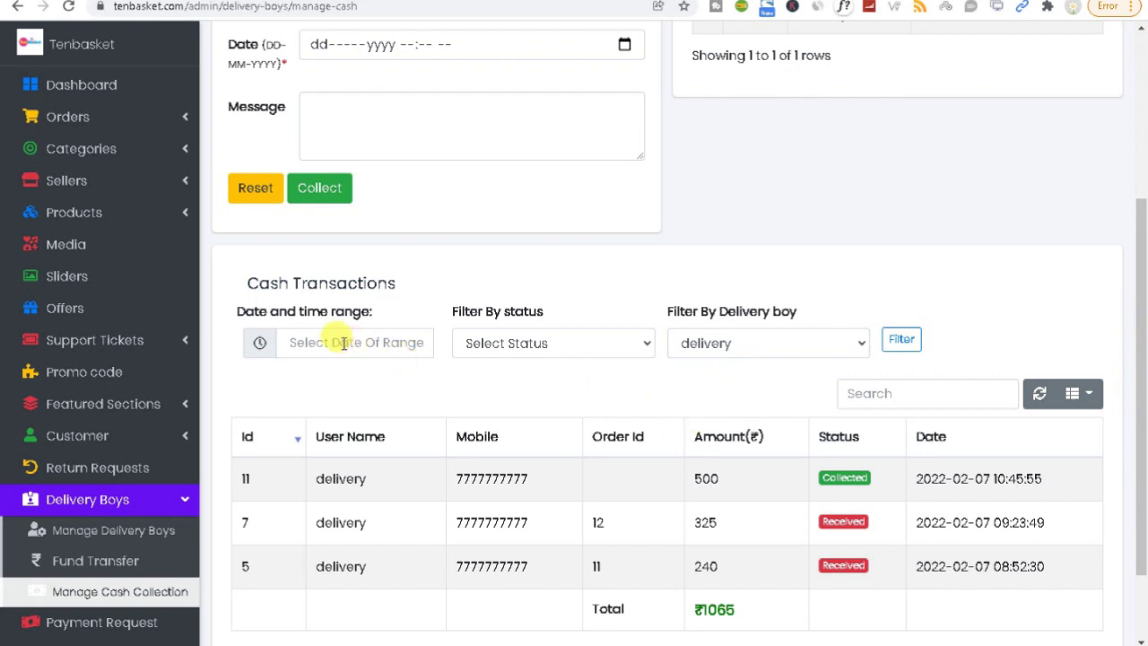
pyautogui.moveTo(1137, 350); pyautogui.dragTo(1128, 227)
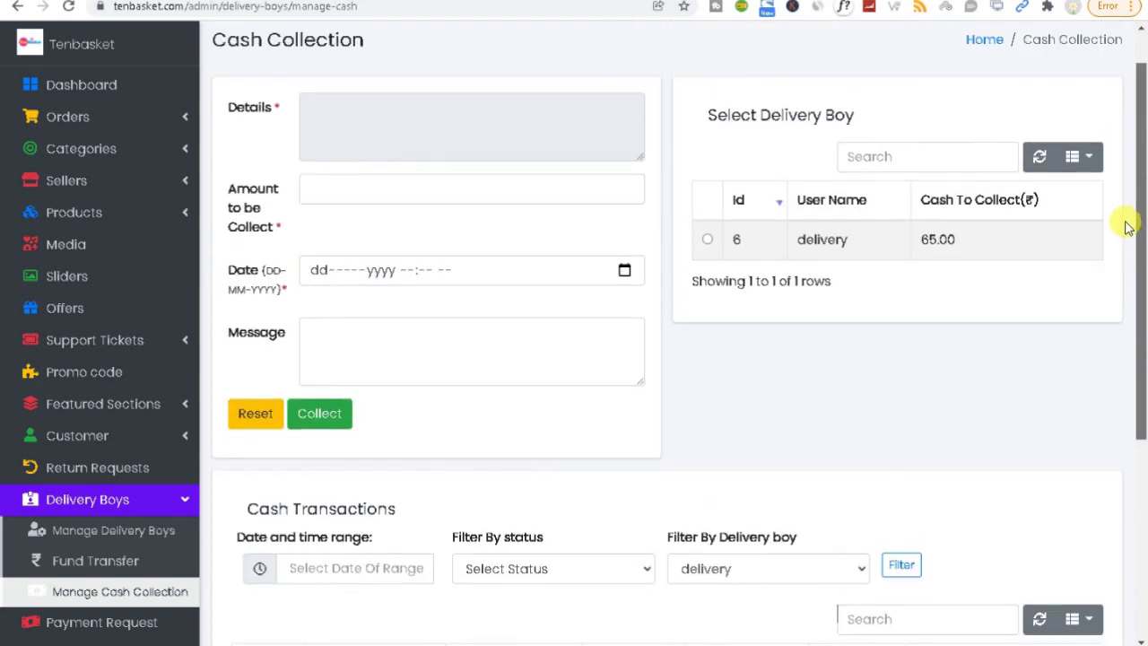
pyautogui.click(65, 625)
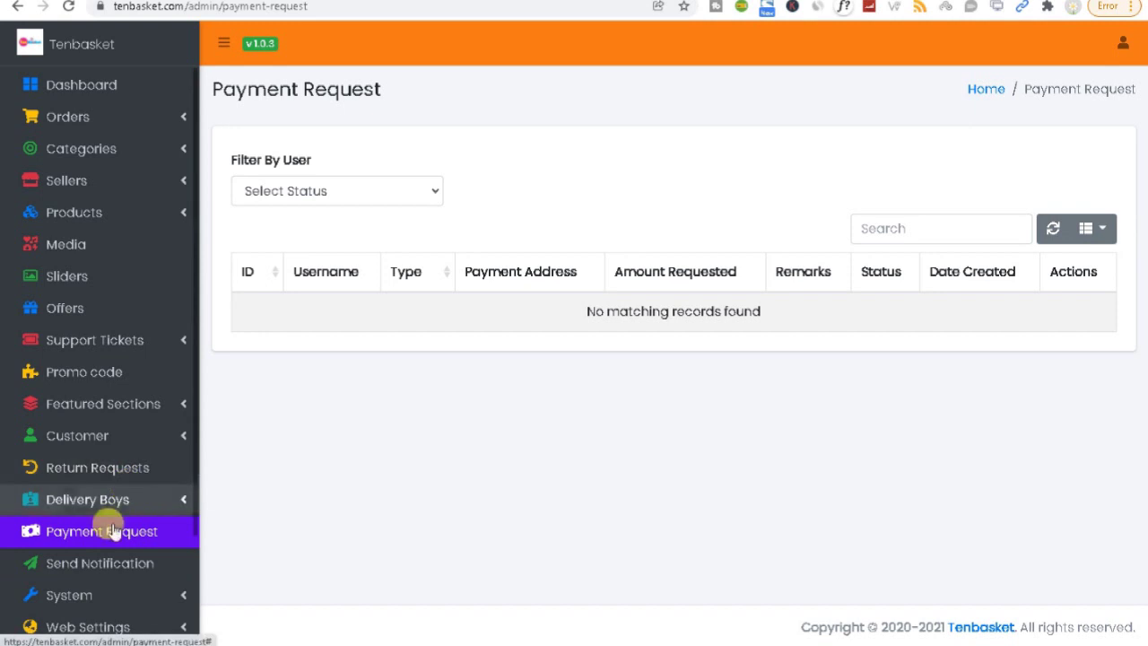
# Step: Open the Send Notification form
pyautogui.click(64, 570)
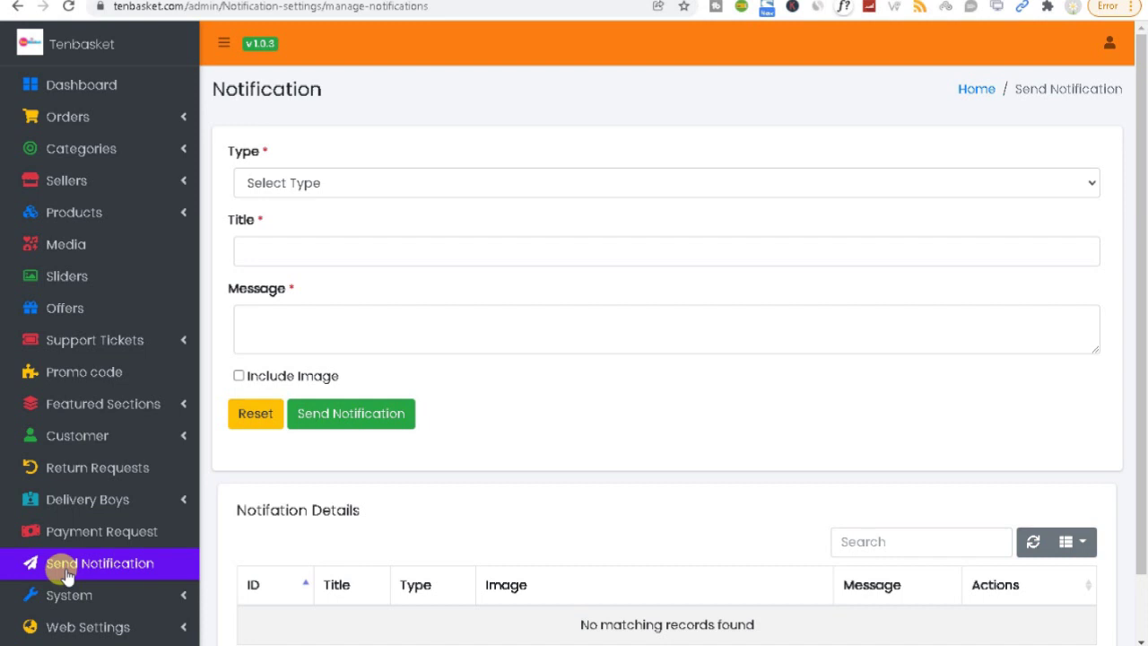
# Step: Set the notification type to Category and target the Mutton category
pyautogui.click(326, 185)
pyautogui.click(299, 249)
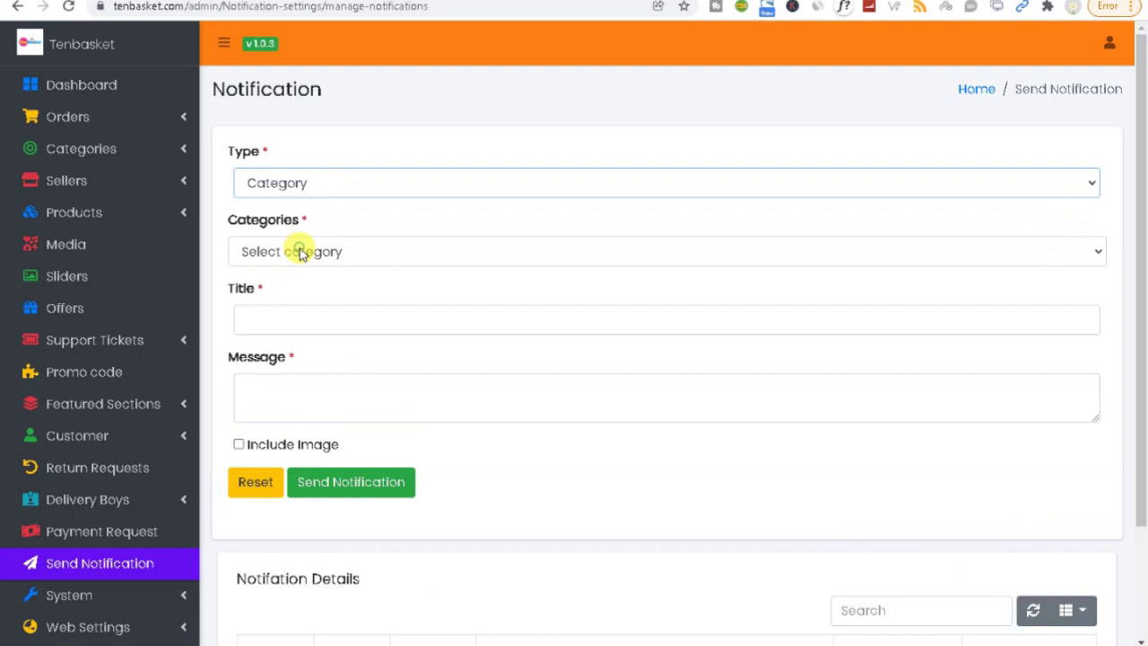
pyautogui.click(296, 255)
pyautogui.click(293, 298)
pyautogui.click(247, 318)
# Step: Reveal the System settings pages in the sidebar
pyautogui.scroll(-2, 1141, 399)
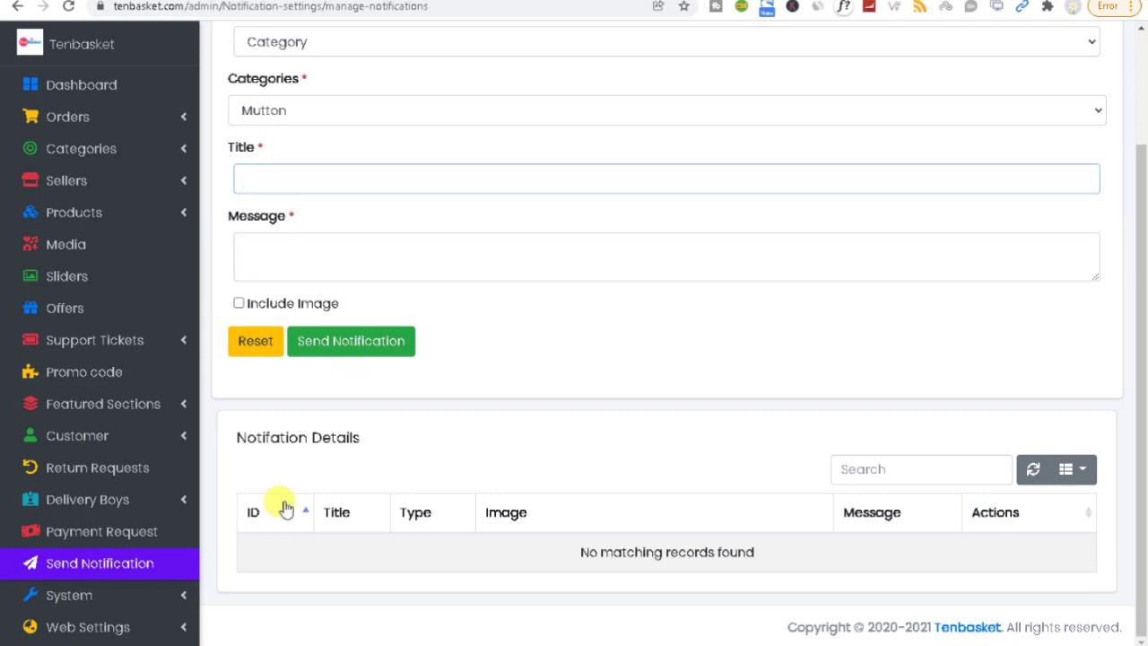
pyautogui.click(121, 597)
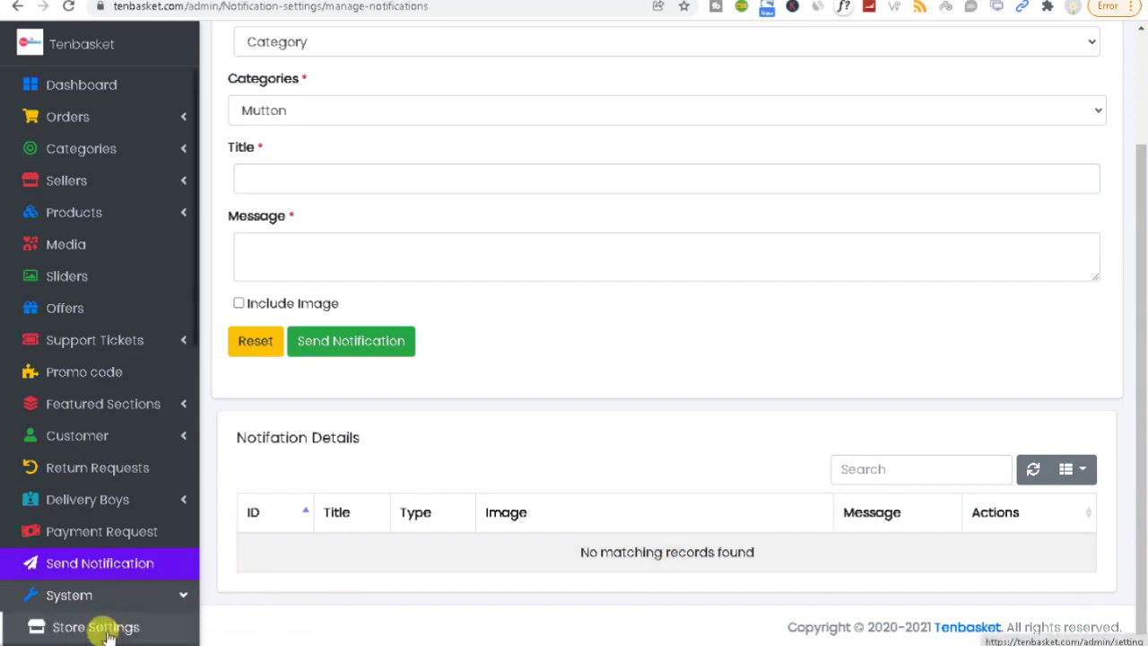
pyautogui.scroll(-1, 133, 556)
pyautogui.scroll(-2, 132, 556)
pyautogui.scroll(3, 107, 550)
pyautogui.scroll(-4, 110, 565)
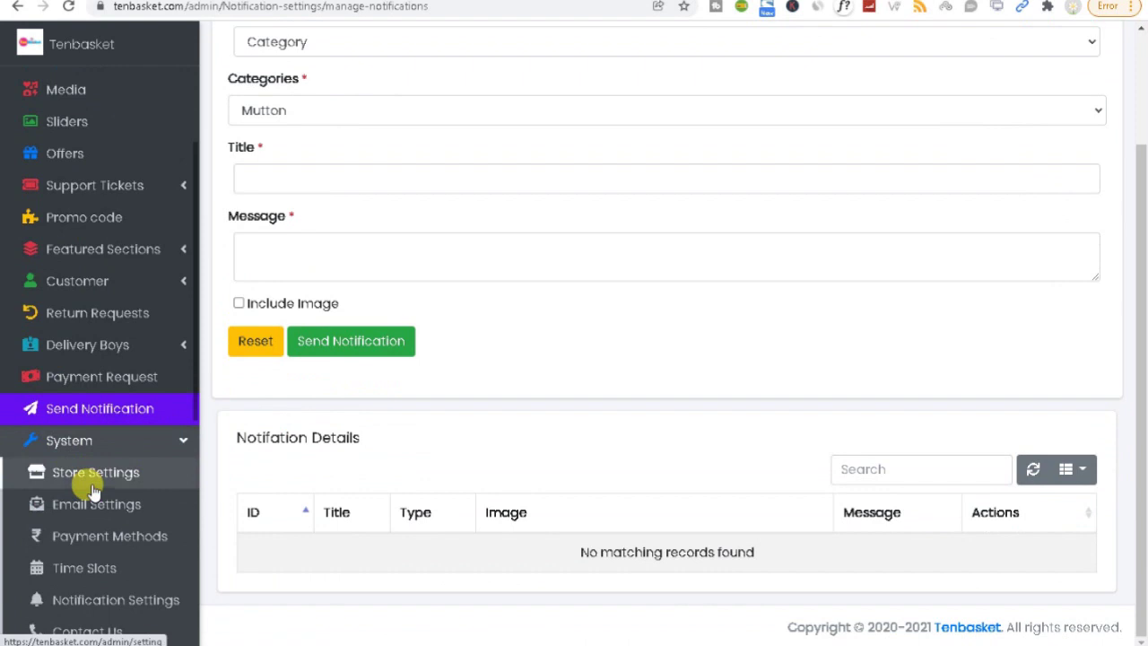
pyautogui.scroll(1, 93, 490)
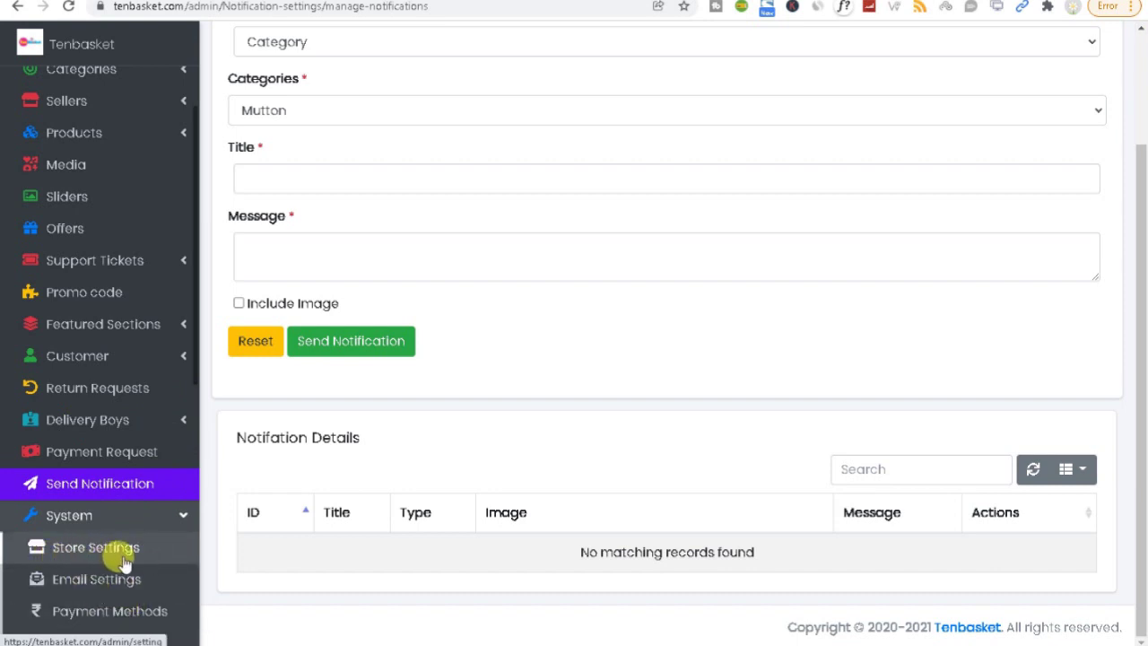
# Step: Open Store Settings and review the Version Settings section
pyautogui.click(80, 554)
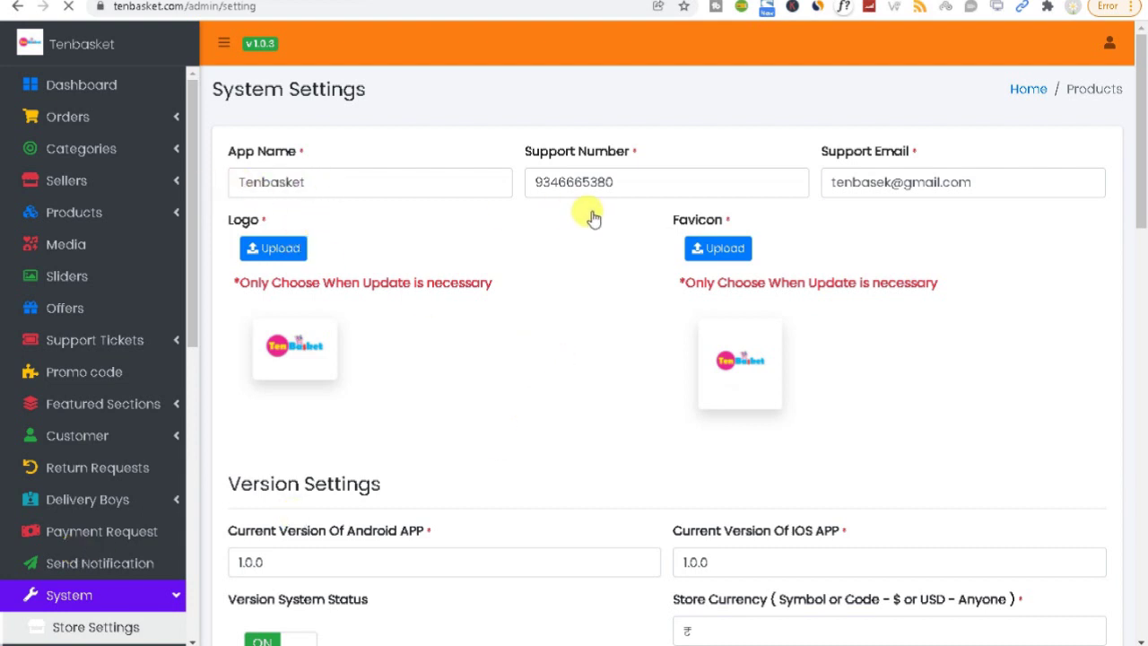
pyautogui.press('Tab')
pyautogui.moveTo(1143, 180); pyautogui.dragTo(1142, 267)
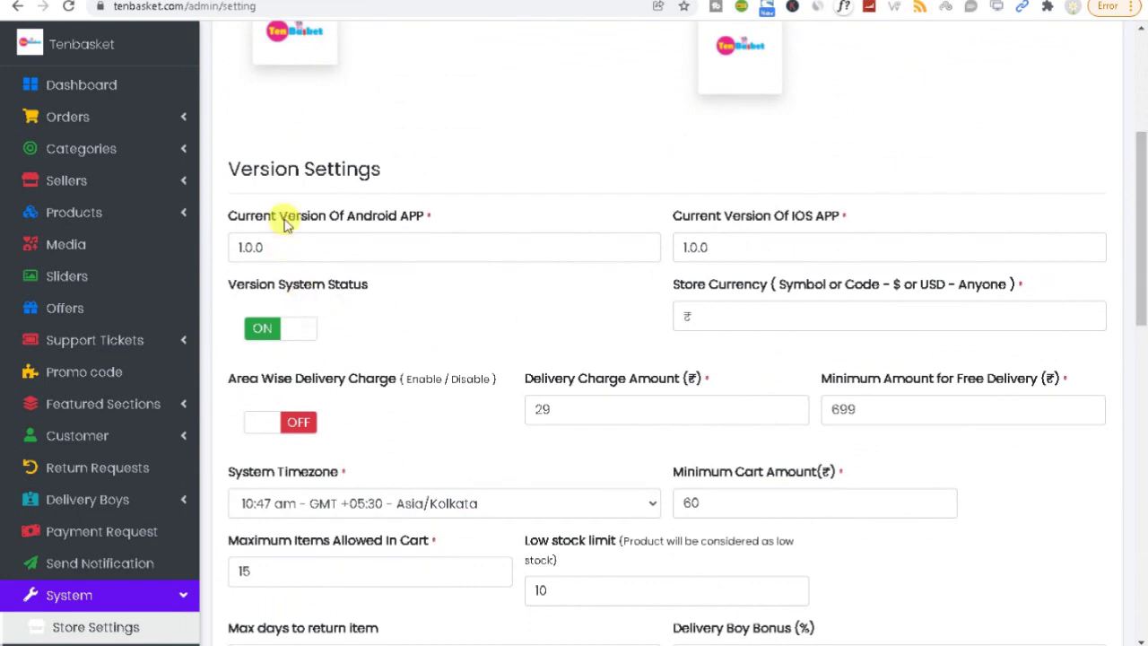
pyautogui.moveTo(227, 166); pyautogui.dragTo(721, 473)
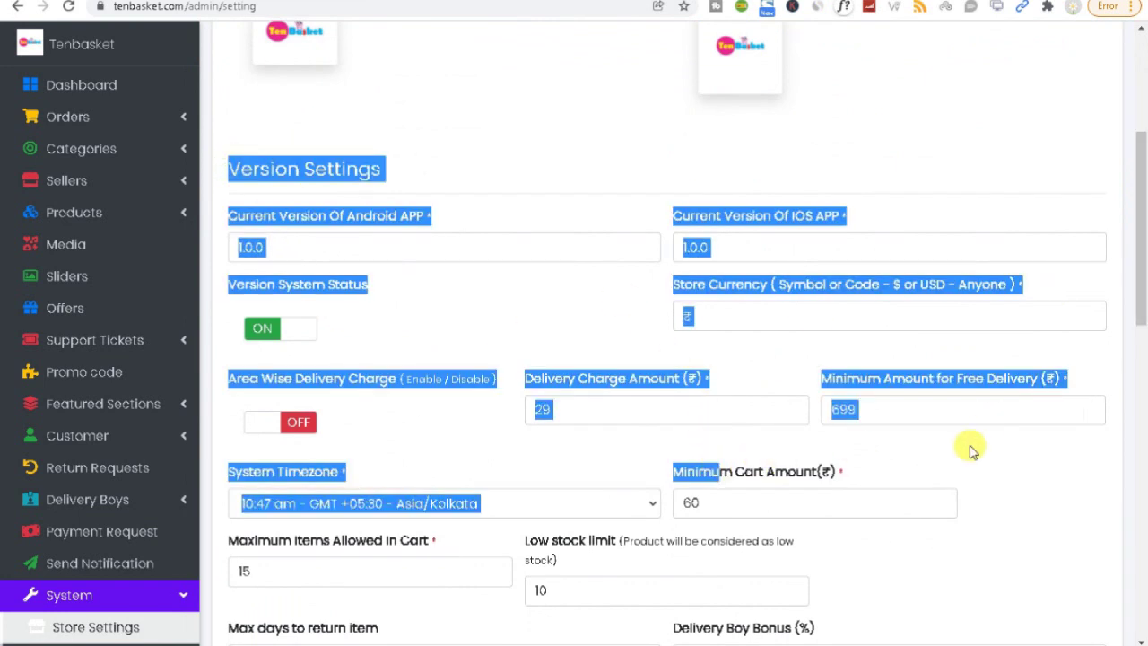
pyautogui.click(968, 440)
pyautogui.moveTo(1142, 281); pyautogui.dragTo(1139, 361)
# Step: Review minimum cart amount 60, max cart items, low stock limit 10, delivery boy bonus 6 and return days
pyautogui.click(714, 229)
pyautogui.moveTo(714, 229); pyautogui.dragTo(653, 245)
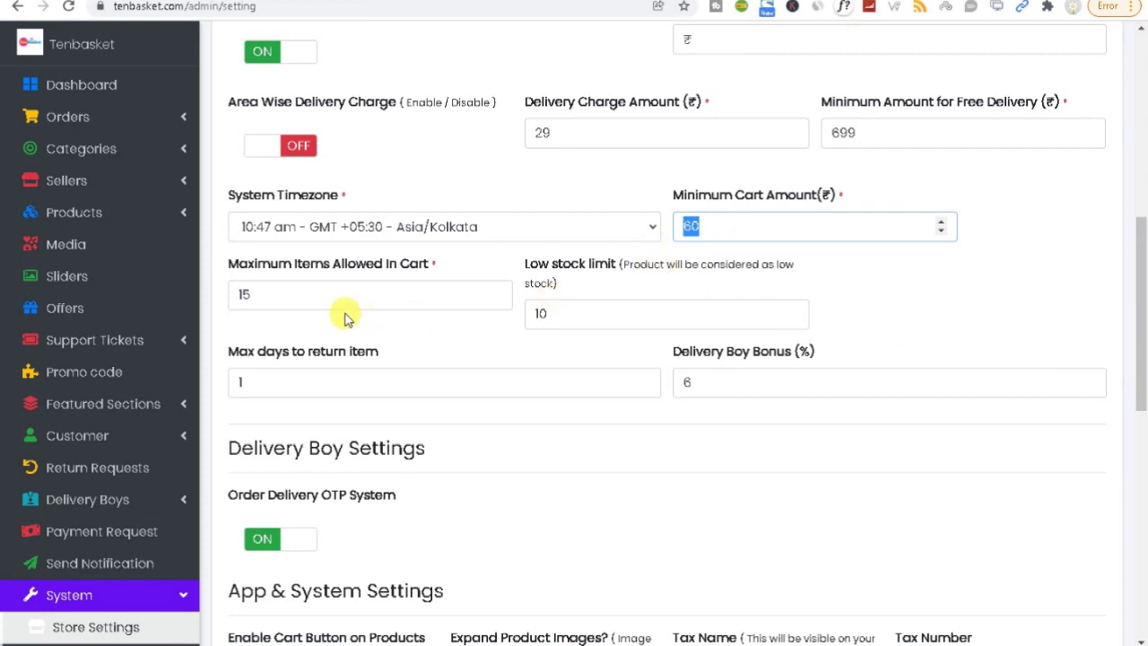
pyautogui.click(257, 296)
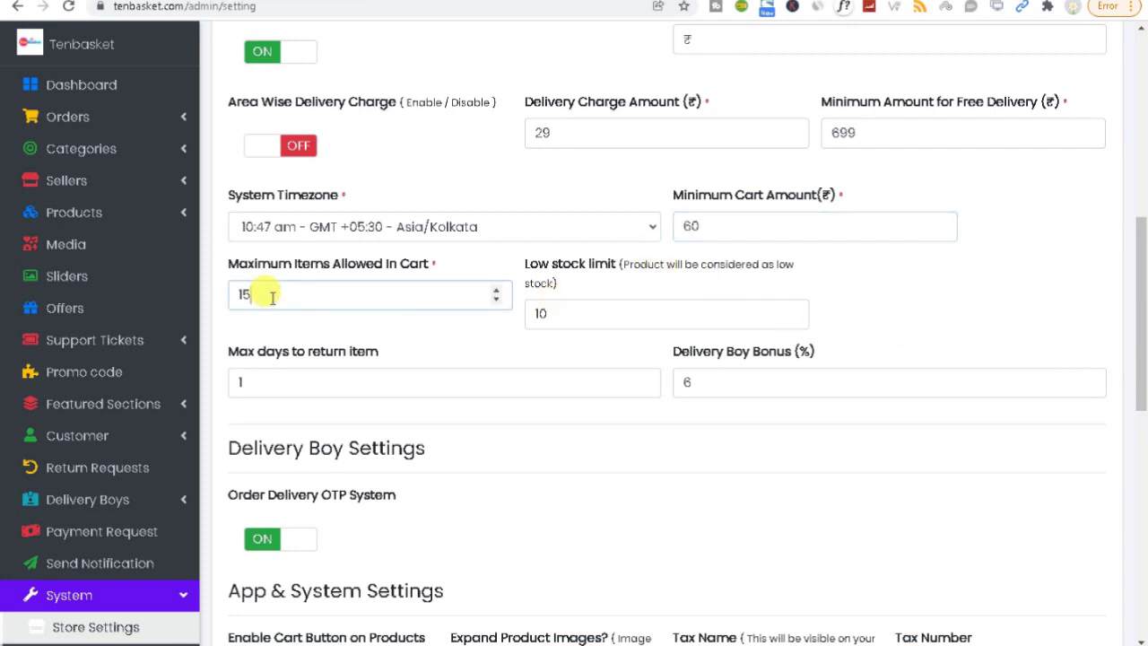
pyautogui.click(561, 313)
pyautogui.moveTo(562, 312); pyautogui.dragTo(433, 325)
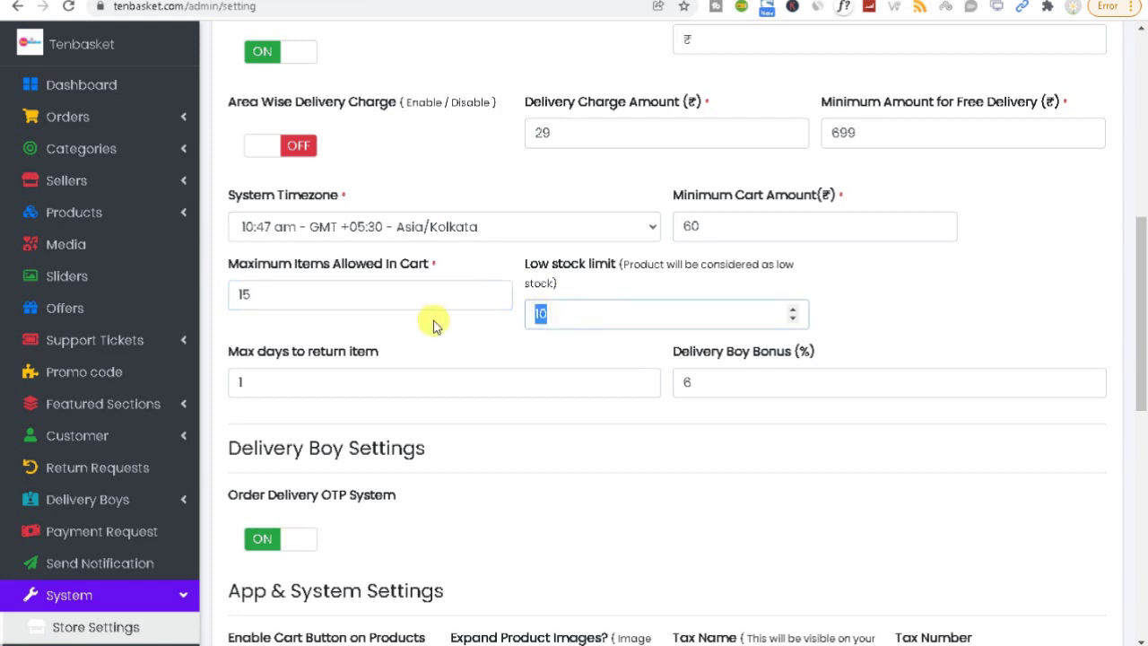
pyautogui.moveTo(708, 385); pyautogui.dragTo(602, 397)
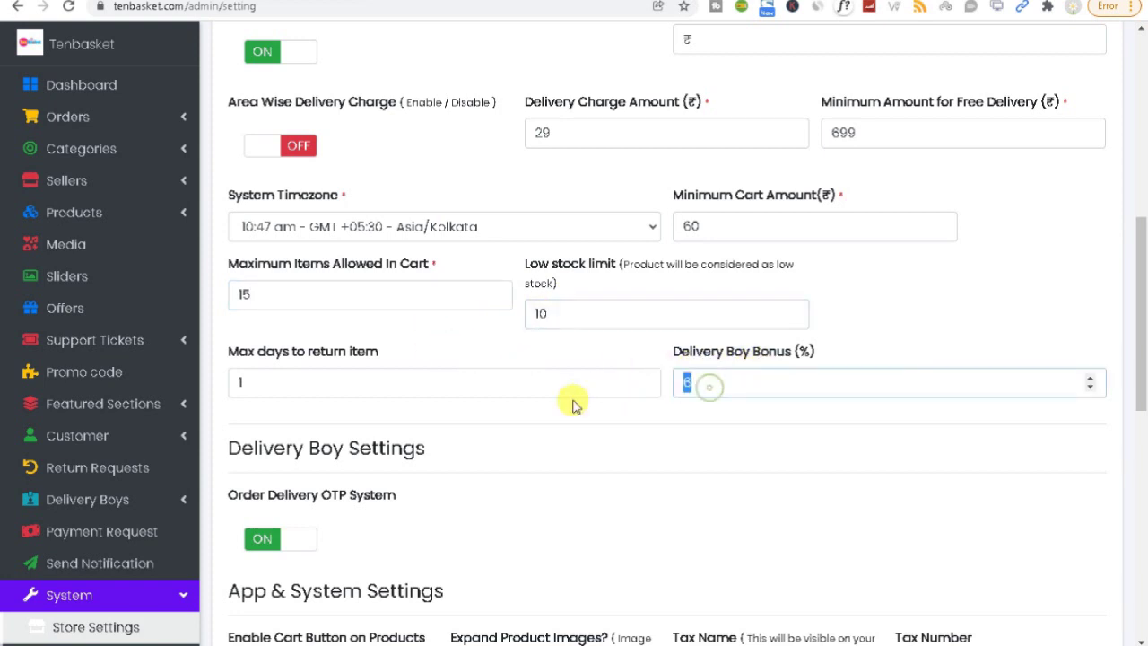
pyautogui.click(265, 383)
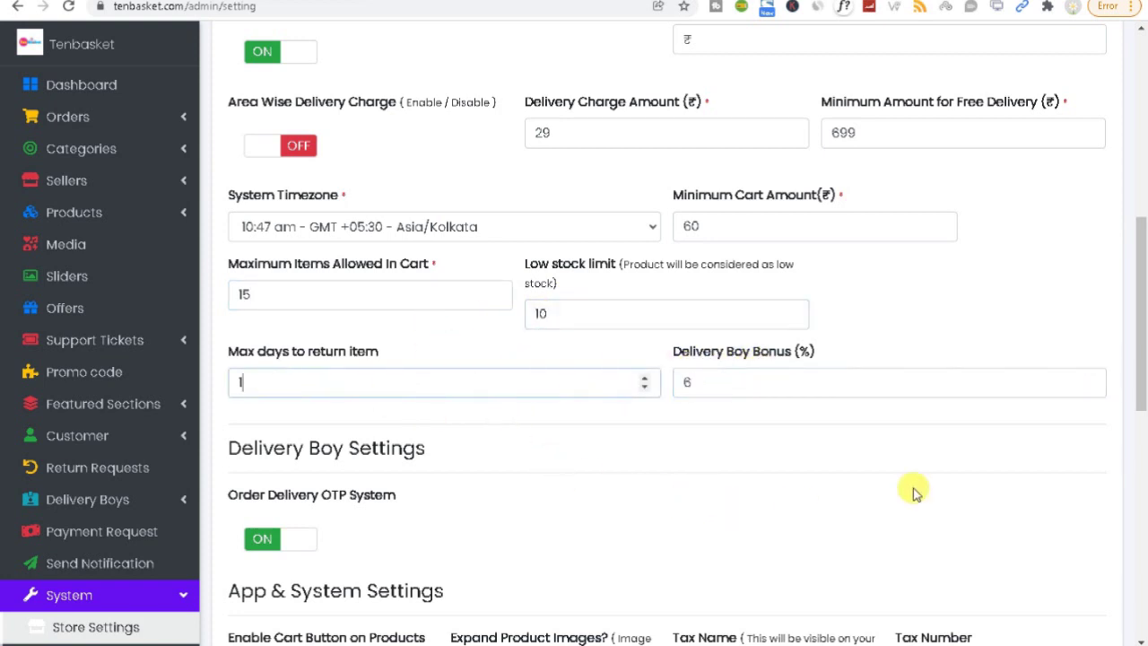
pyautogui.moveTo(1141, 343); pyautogui.dragTo(1142, 610)
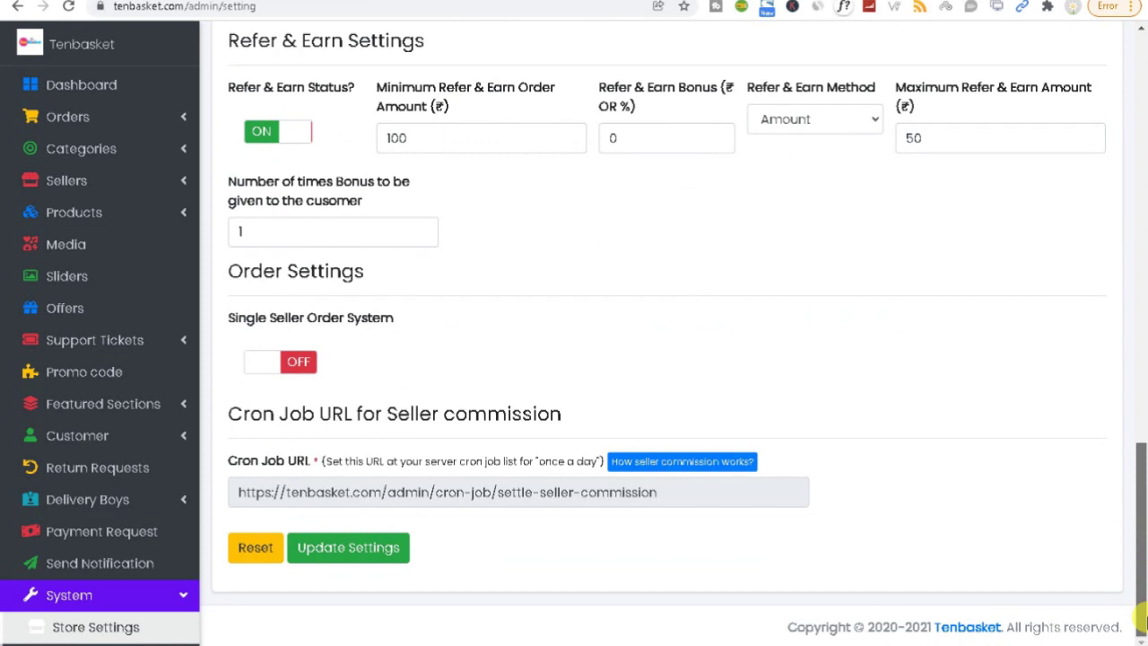
# Step: Review the Refer & Earn amount limits and bonus value, leaving the bonus at 0
pyautogui.moveTo(1143, 618); pyautogui.dragTo(1143, 505)
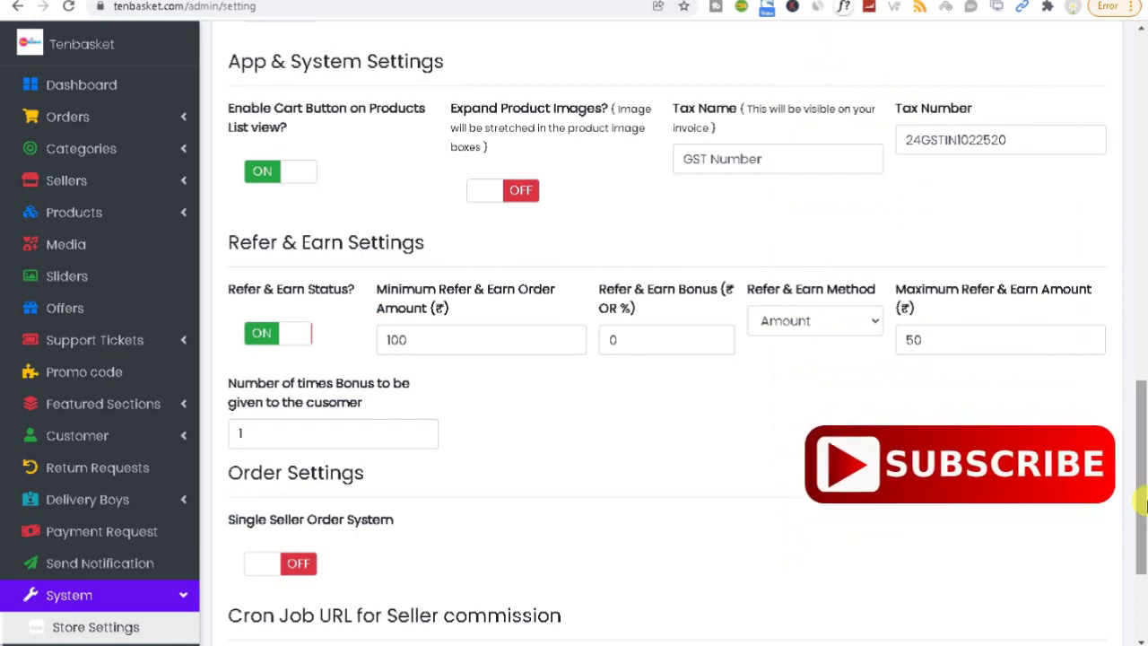
pyautogui.doubleClick(654, 338)
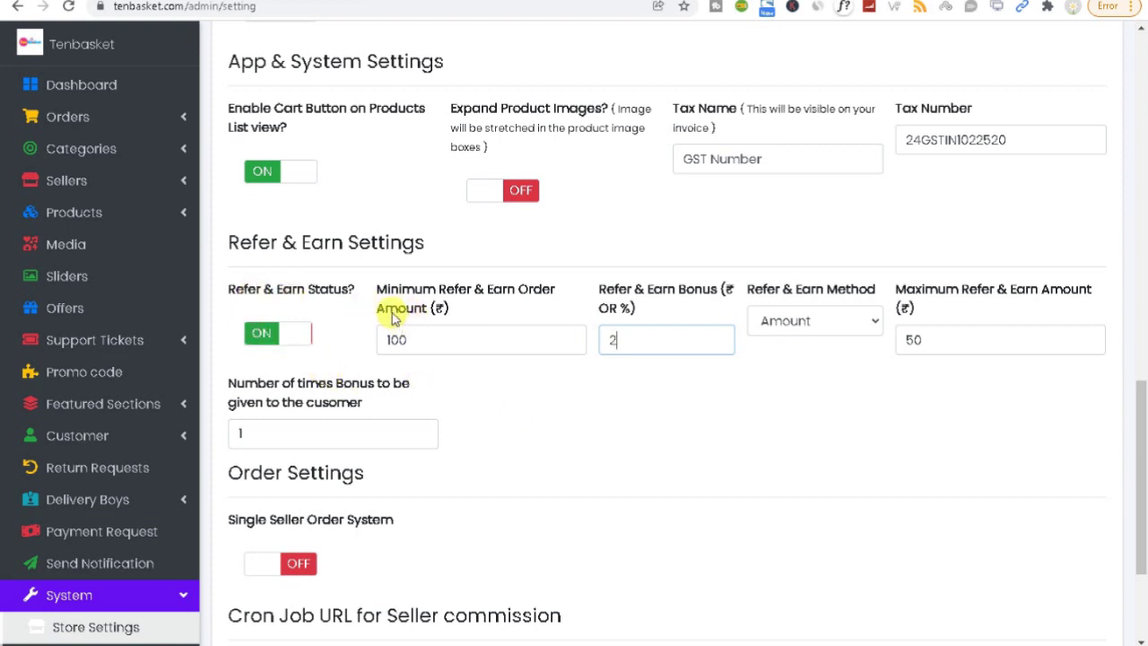
pyautogui.moveTo(375, 291); pyautogui.dragTo(512, 308)
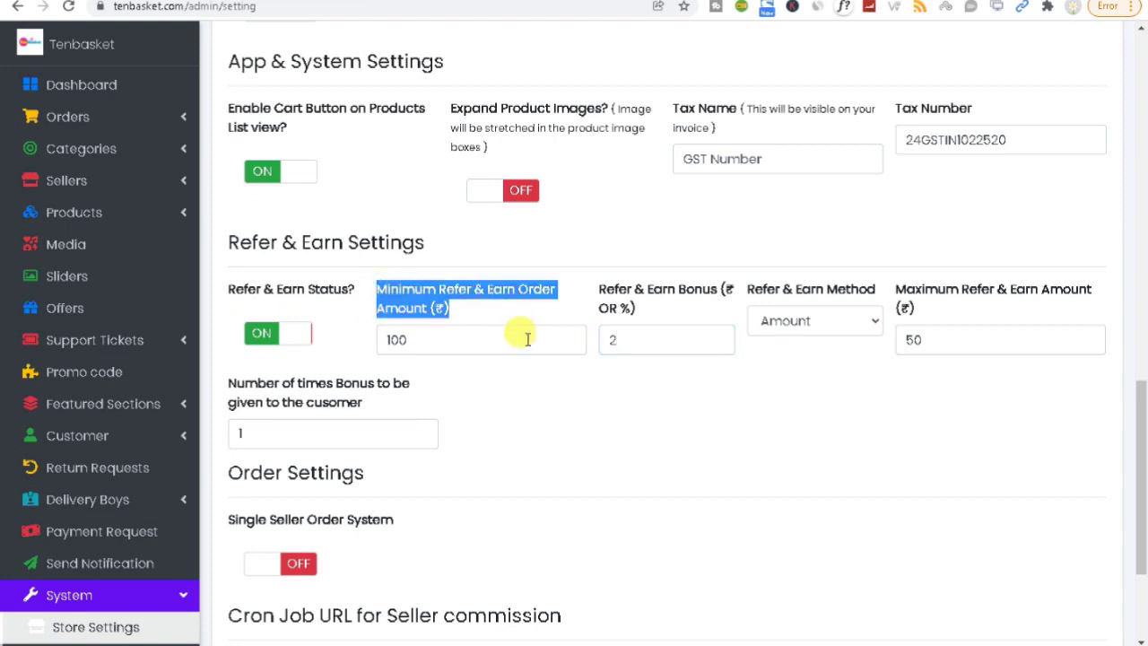
pyautogui.moveTo(896, 288); pyautogui.dragTo(1104, 287)
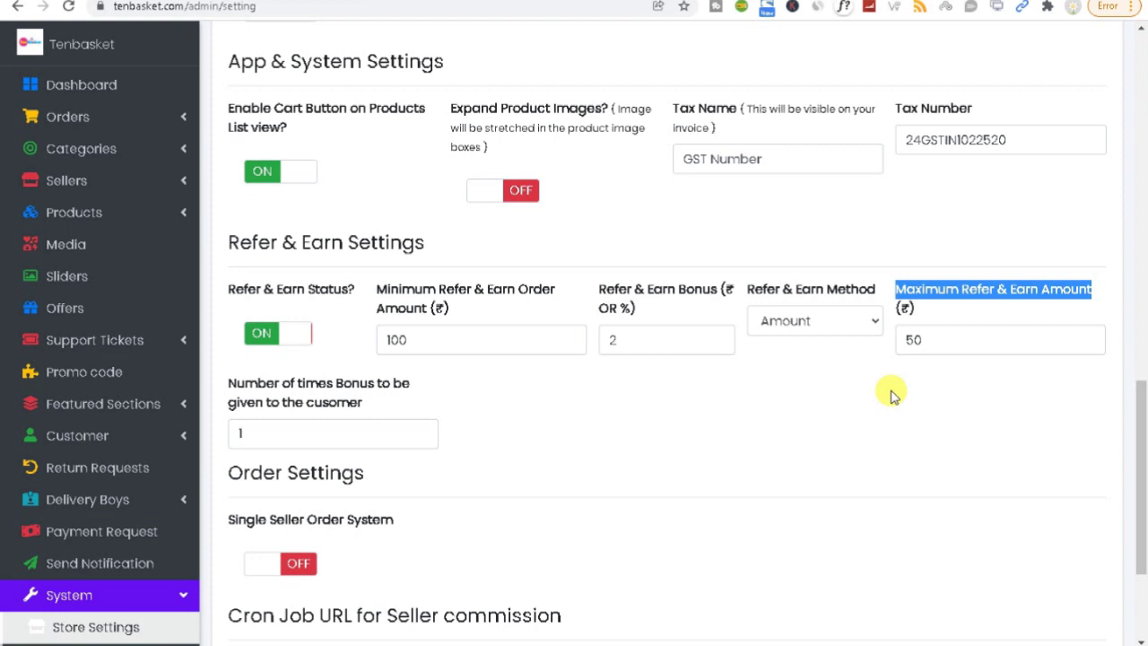
pyautogui.moveTo(614, 339); pyautogui.dragTo(571, 348)
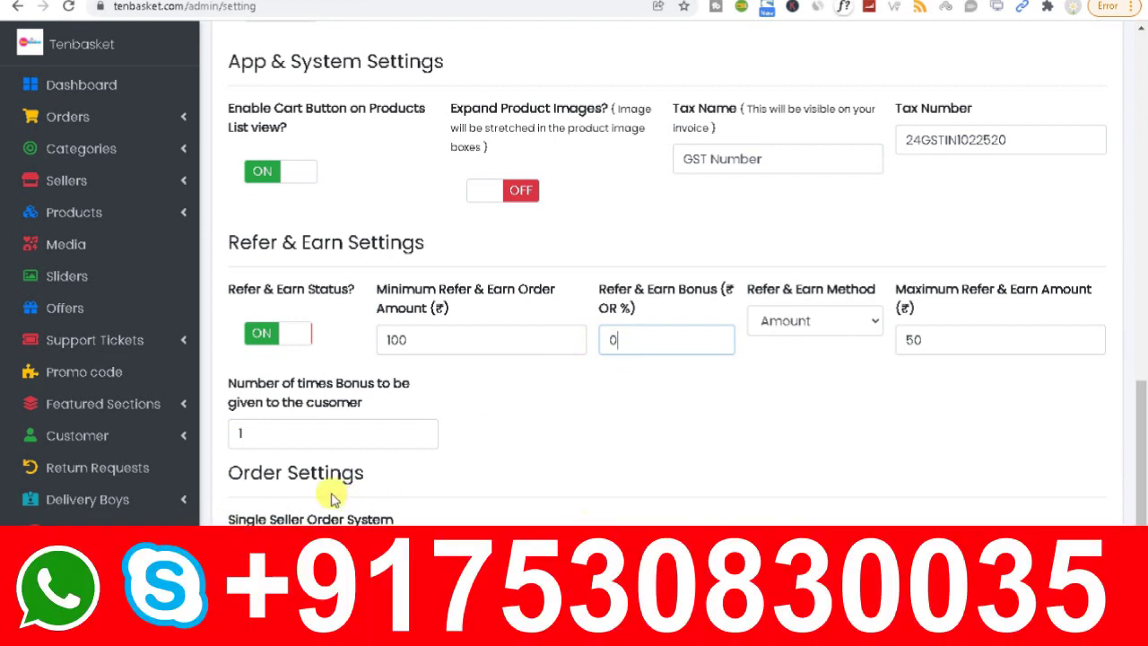
# Step: Open Email SMTP Settings, showing port 465 and HTML content type
pyautogui.scroll(-2, 333, 499)
pyautogui.scroll(-1, 127, 524)
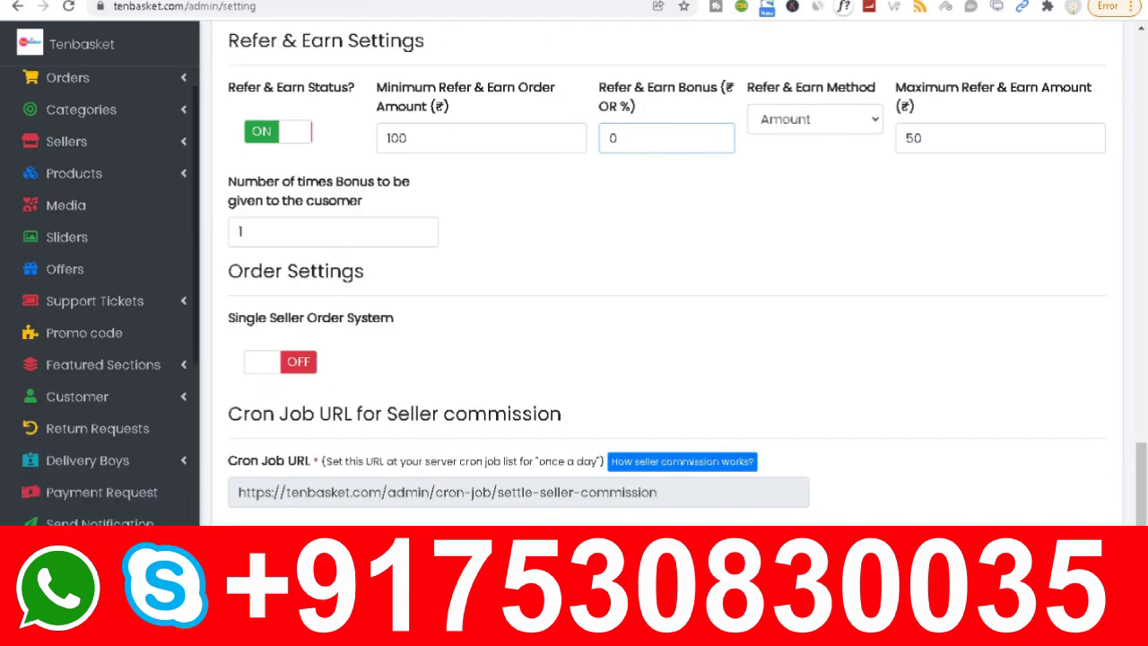
pyautogui.click(54, 574)
pyautogui.click(87, 585)
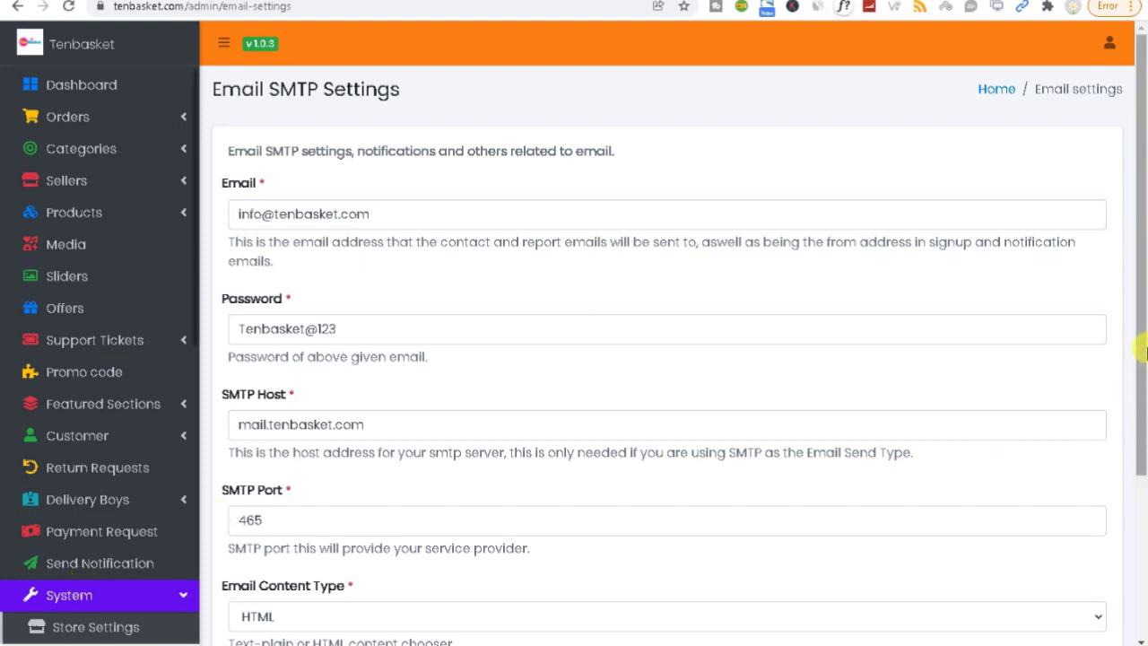
# Step: Open the Payment Methods settings and look over the Razorpay gateway
pyautogui.scroll(-3, 1141, 472)
pyautogui.scroll(3, 30, 583)
pyautogui.scroll(-1, 82, 606)
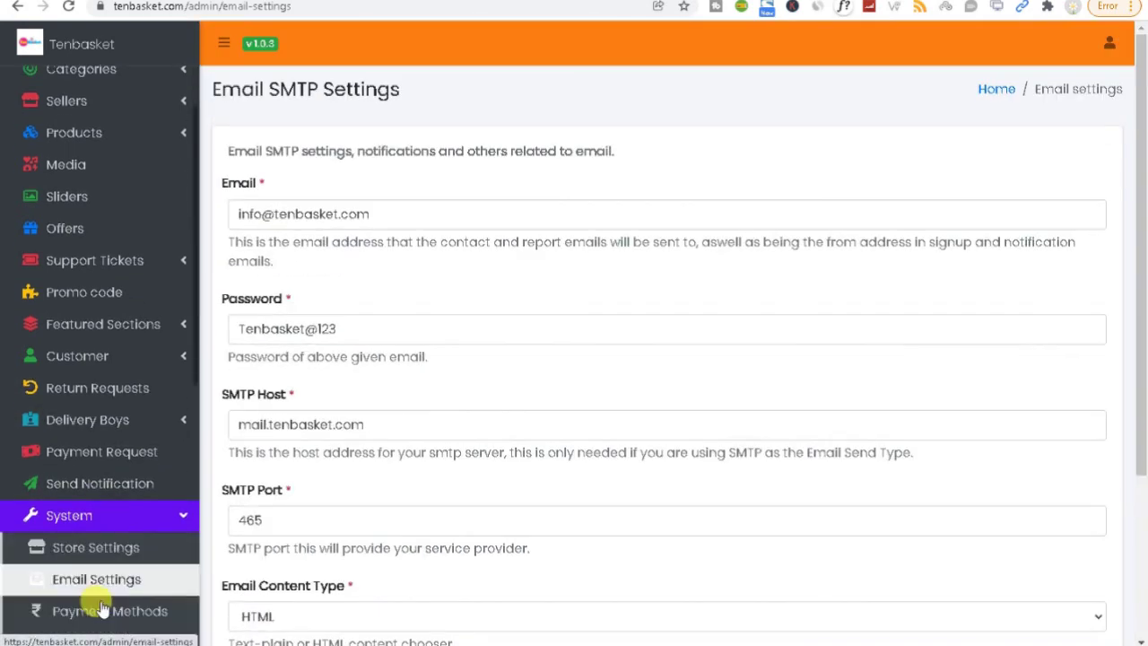
pyautogui.click(118, 614)
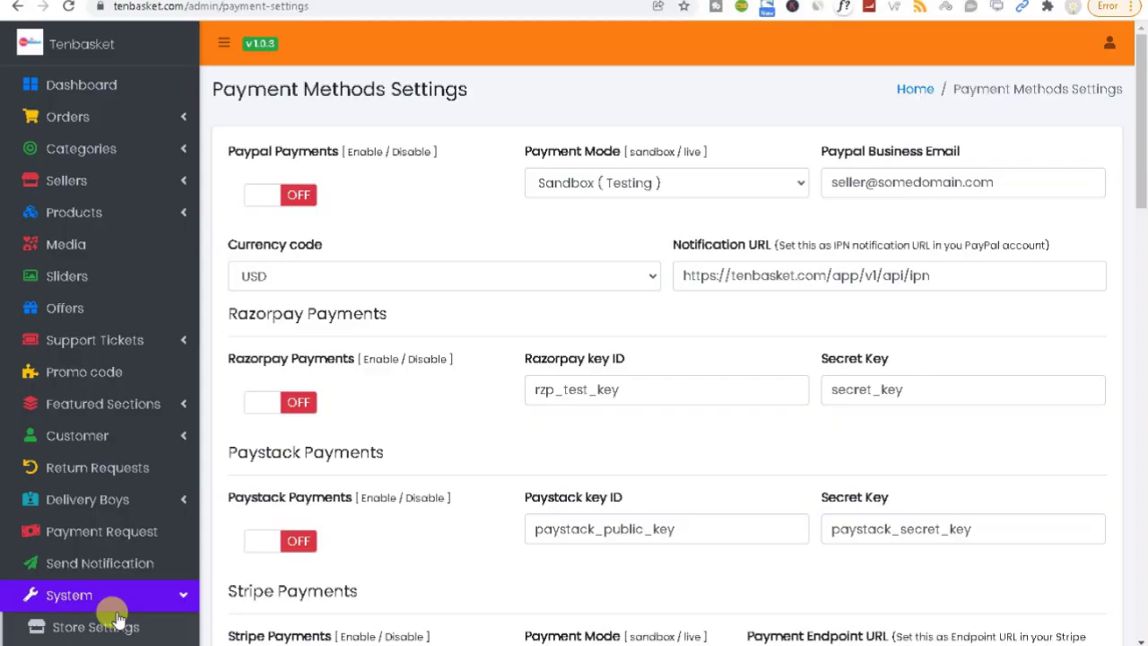
pyautogui.doubleClick(260, 315)
# Step: Go to the delivery Time Slots settings from further down the sidebar
pyautogui.scroll(-2, 116, 607)
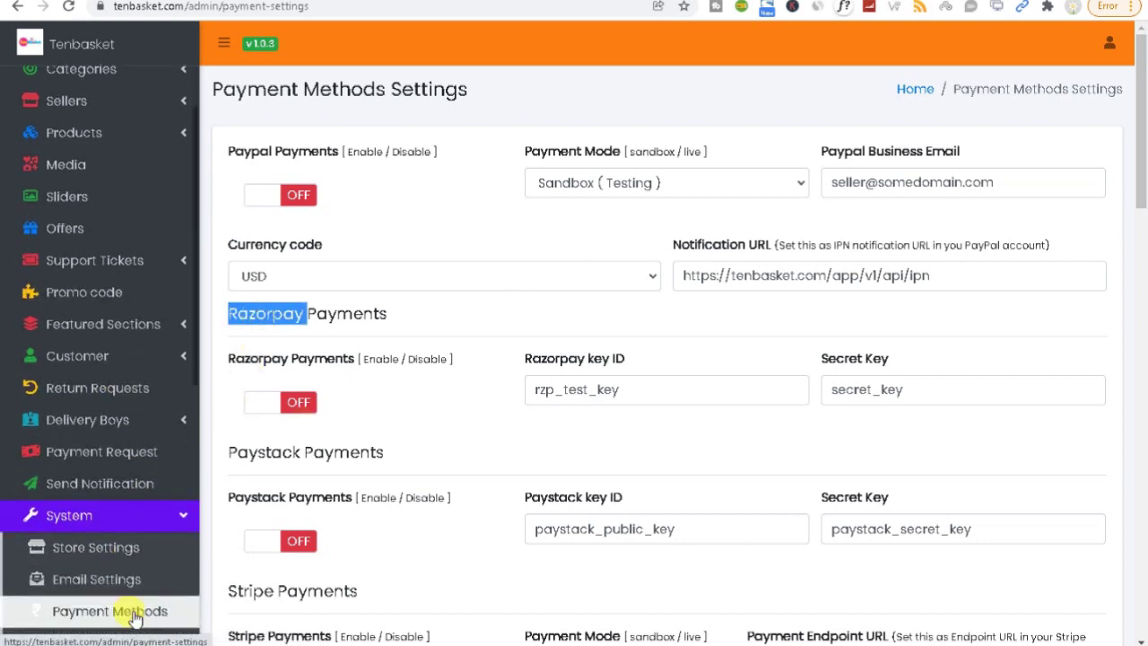
pyautogui.scroll(-5, 130, 625)
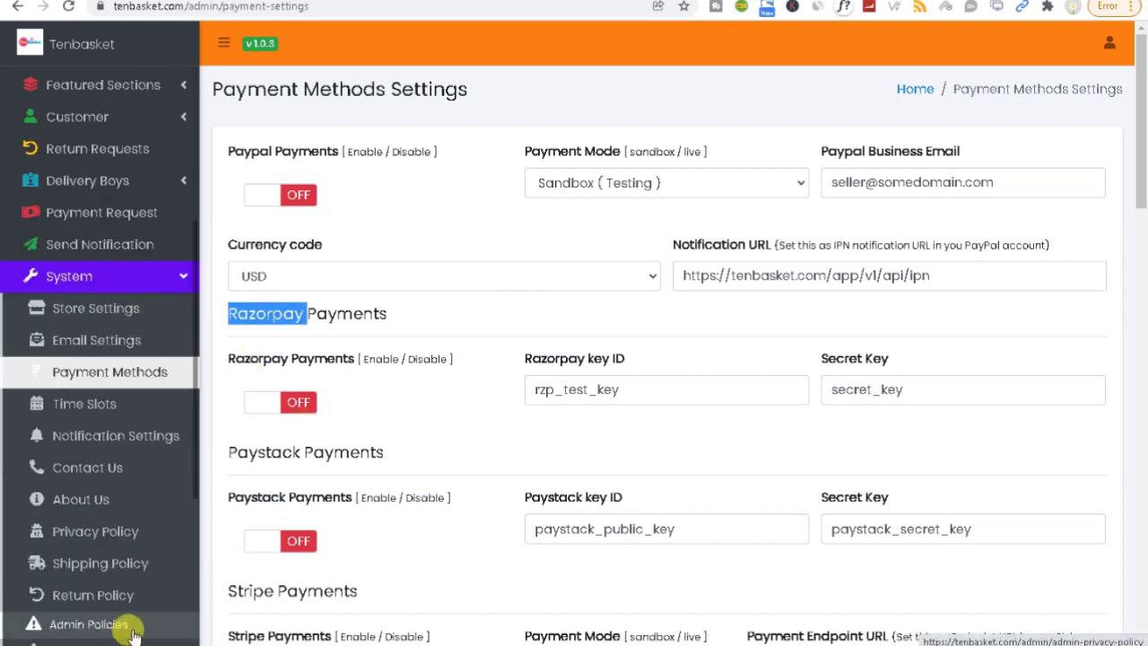
pyautogui.click(85, 405)
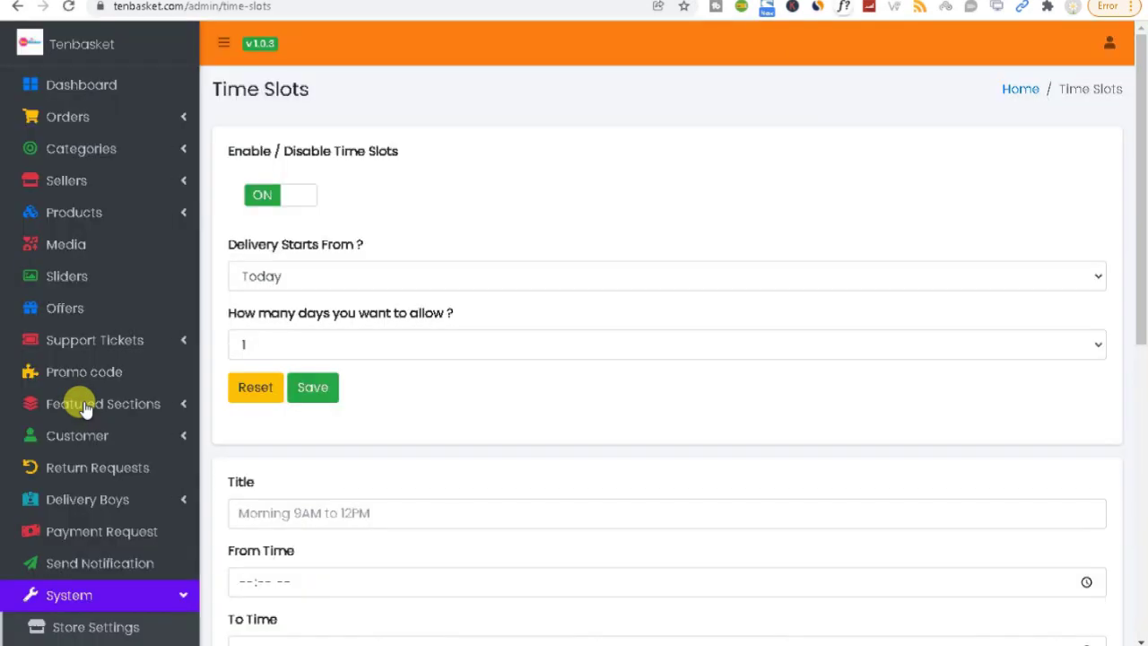
pyautogui.scroll(-2, 371, 358)
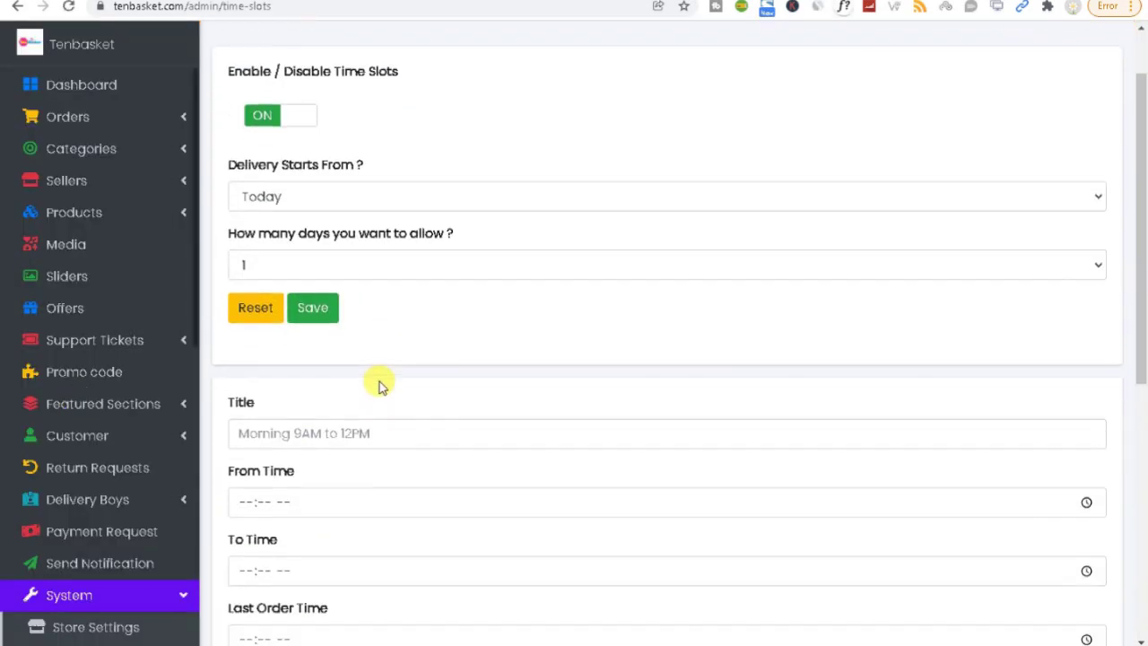
pyautogui.click(302, 353)
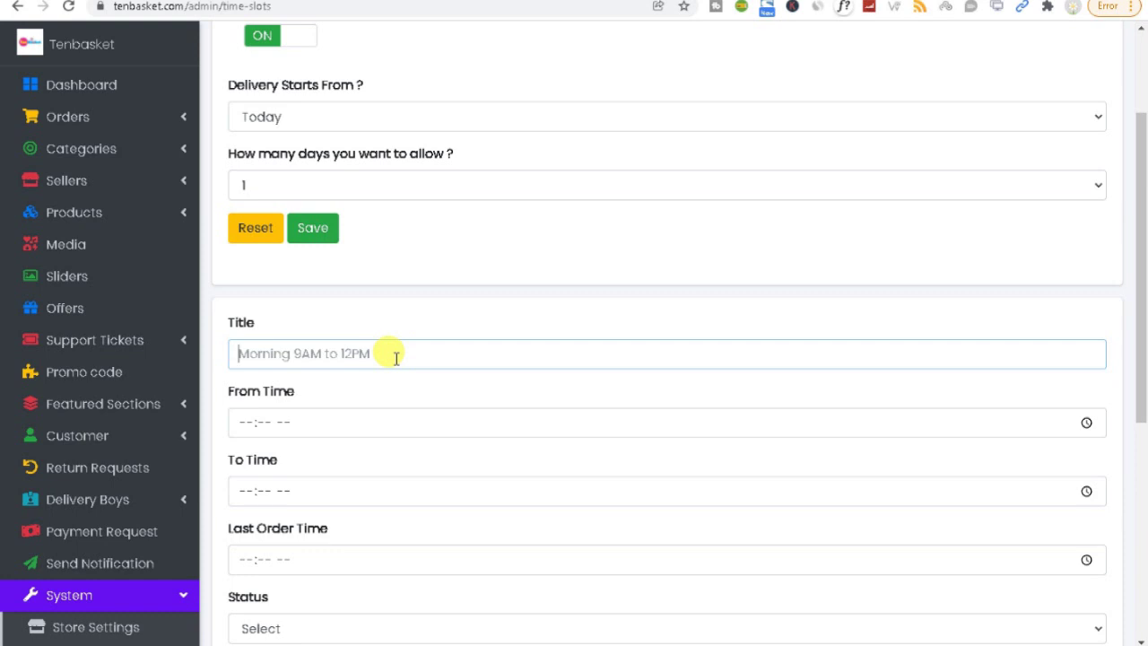
pyautogui.scroll(-2, 1140, 377)
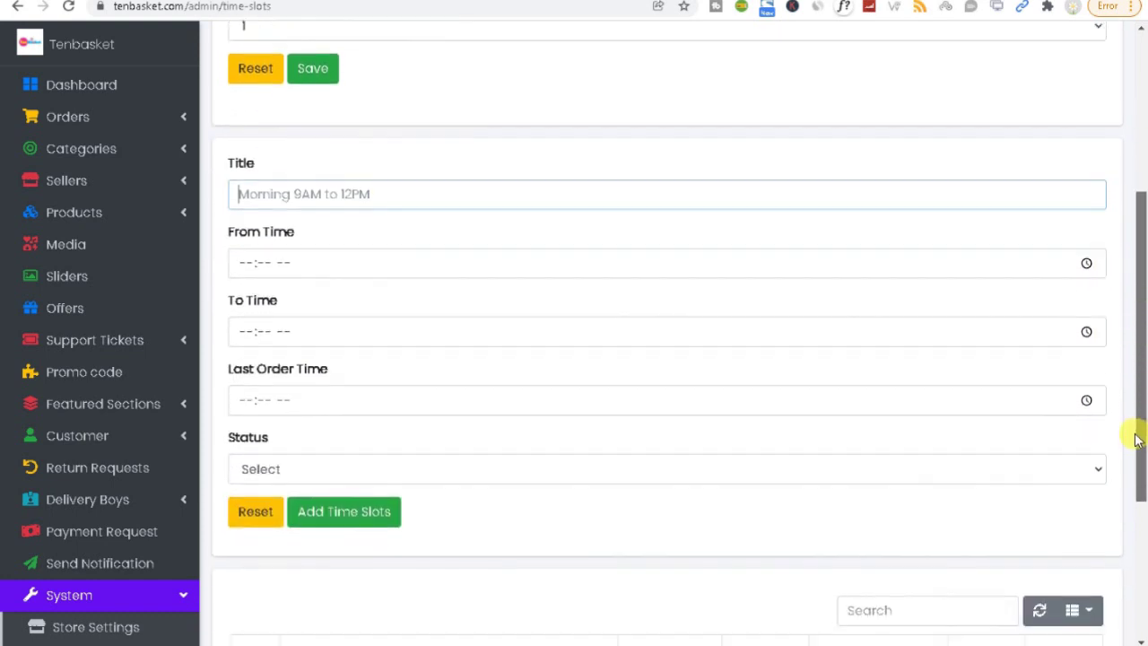
pyautogui.click(246, 249)
pyautogui.click(249, 386)
pyautogui.click(255, 453)
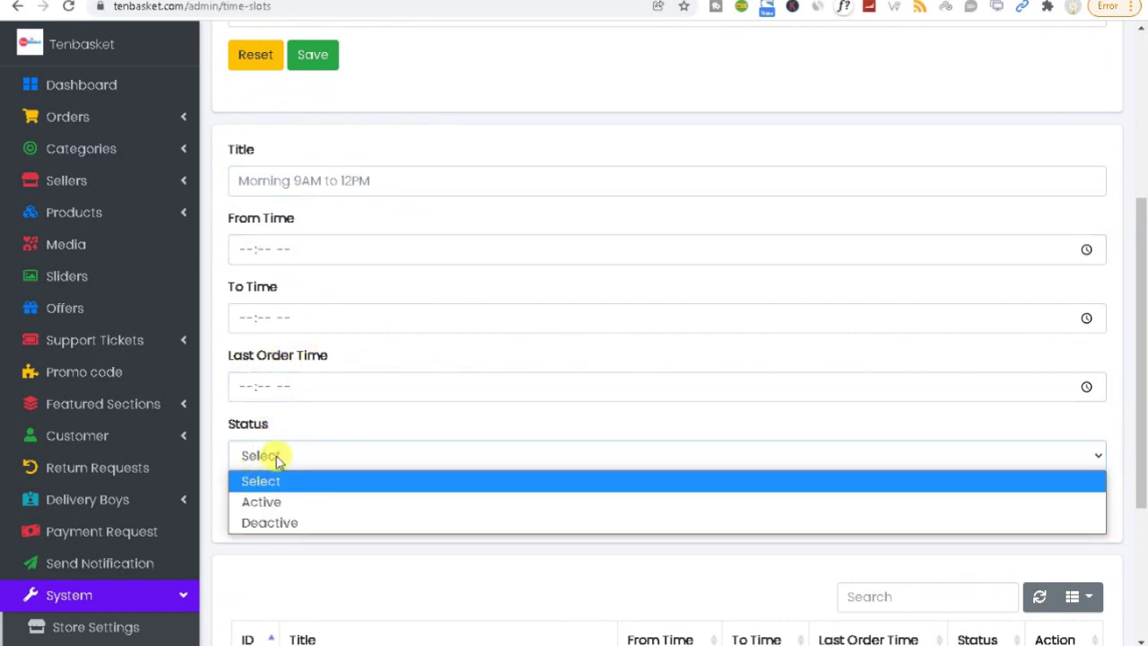
pyautogui.click(221, 454)
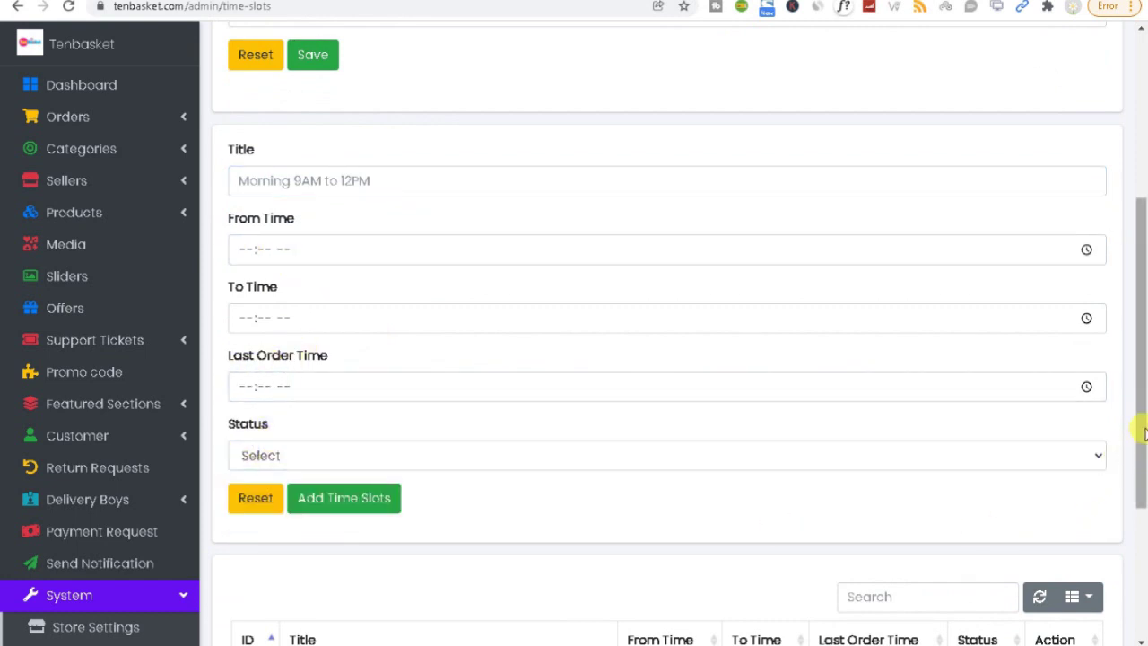
pyautogui.scroll(-3, 1140, 502)
pyautogui.moveTo(1143, 562); pyautogui.dragTo(1144, 570)
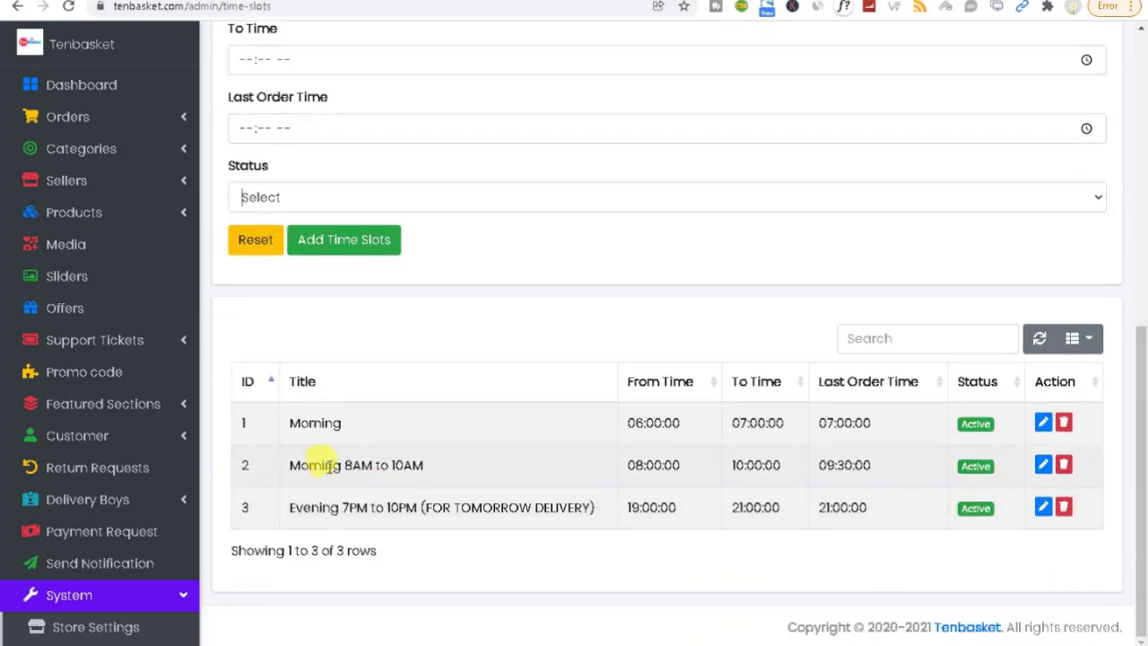
pyautogui.moveTo(289, 465); pyautogui.dragTo(430, 469)
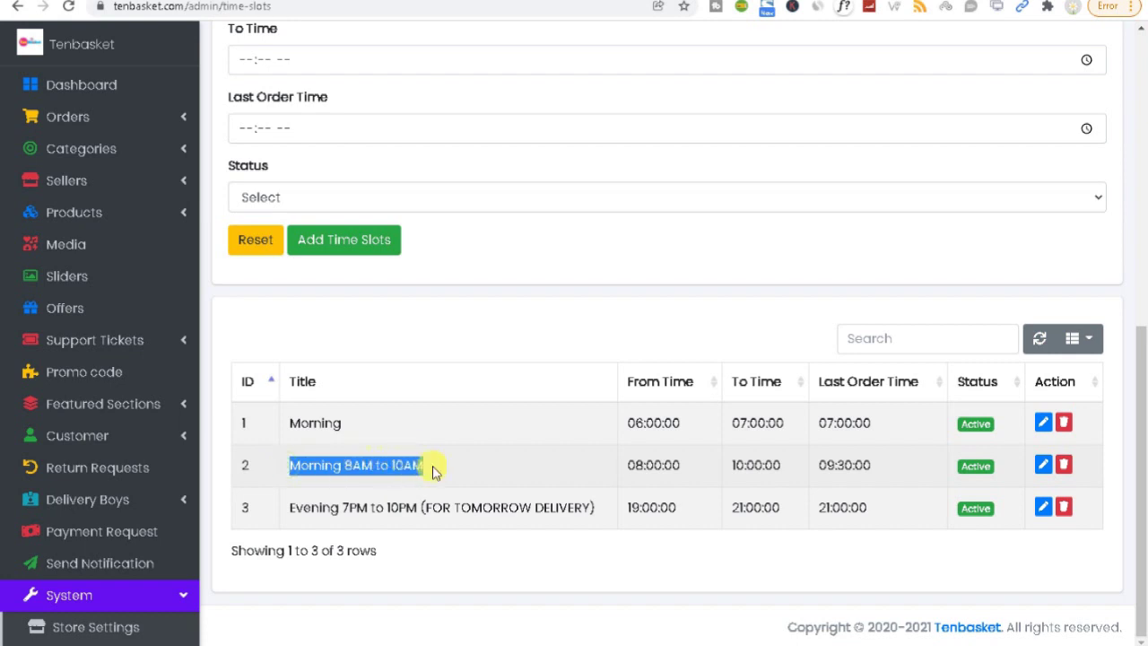
pyautogui.rightClick(376, 464)
pyautogui.click(403, 475)
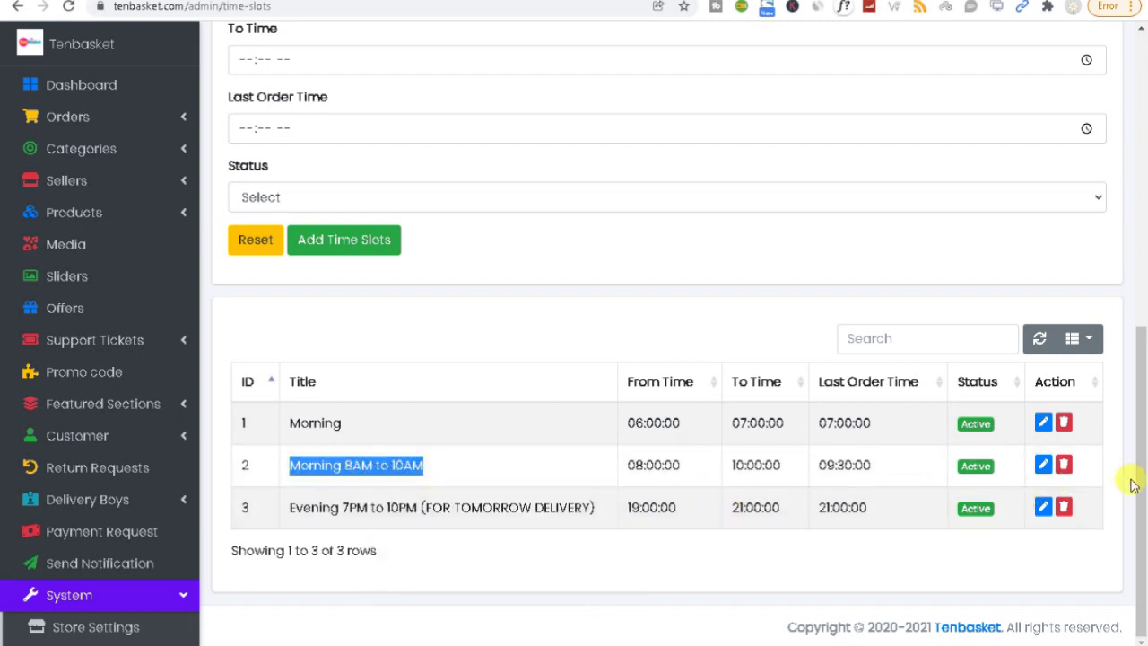
pyautogui.moveTo(1143, 497); pyautogui.dragTo(1135, 304)
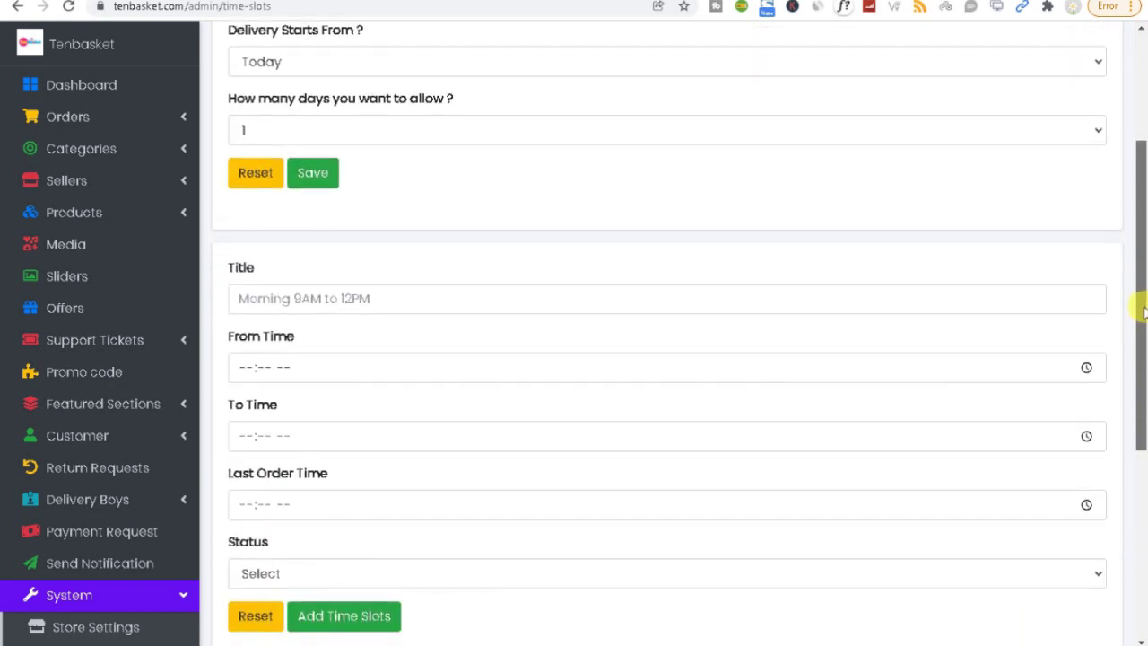
# Step: Paste the title 'Morning 8AM to 10AM' and enter times 08:00, 10:00 AM and 09:58 AM
pyautogui.click(394, 300)
pyautogui.hotkey('ctrl', 'v')
pyautogui.click(242, 366)
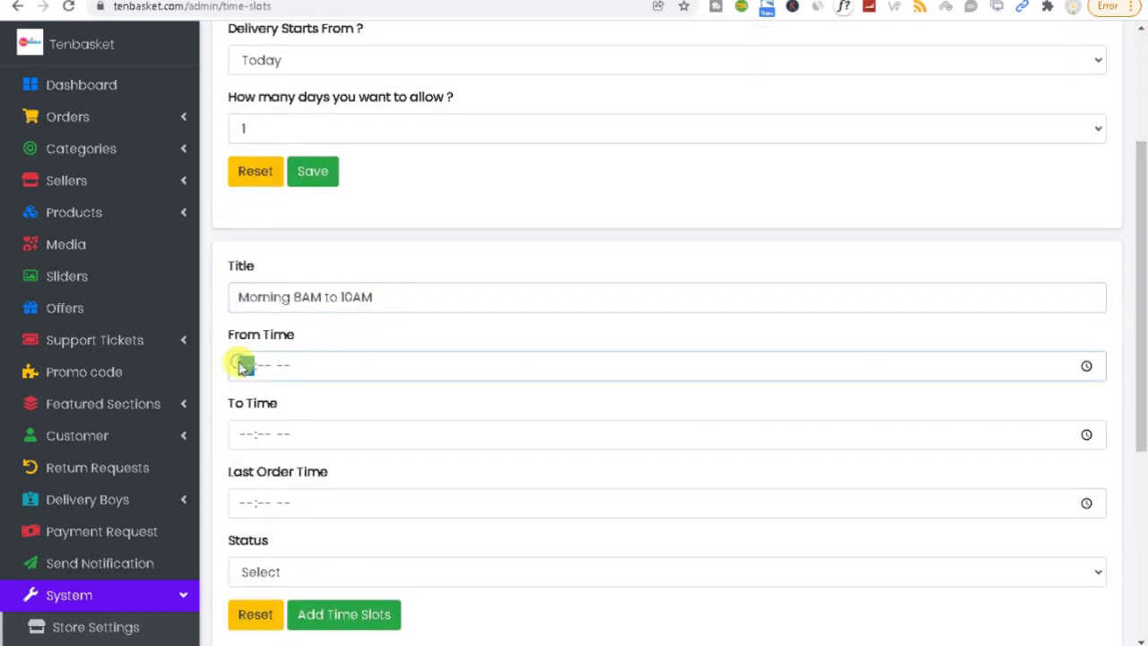
pyautogui.write('08:')
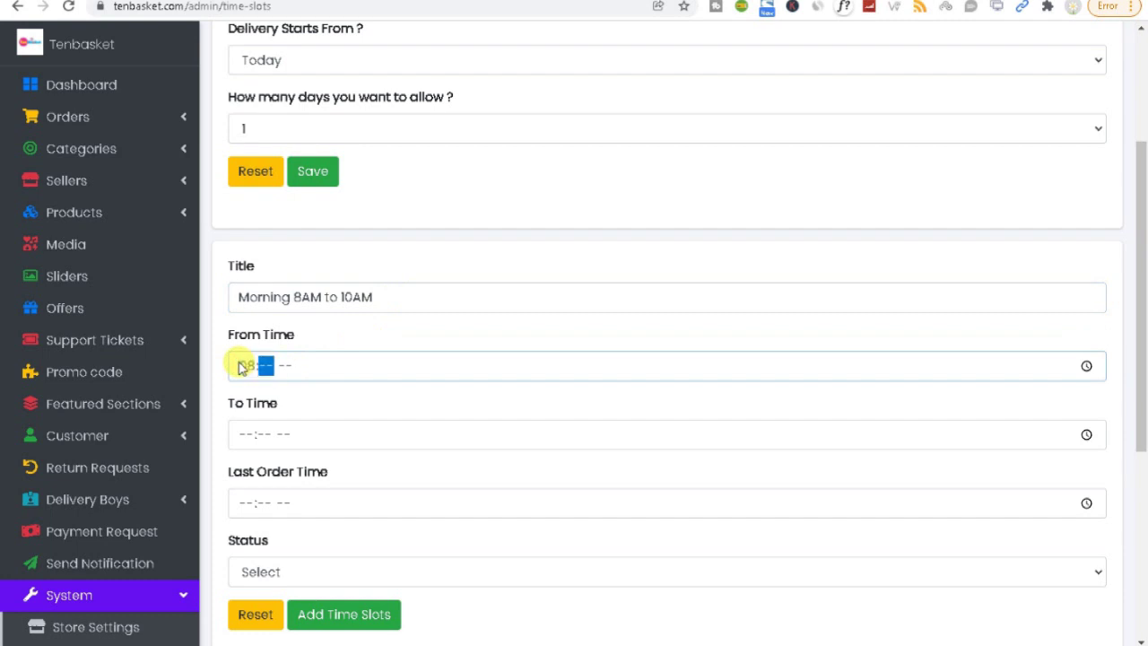
pyautogui.write('00')
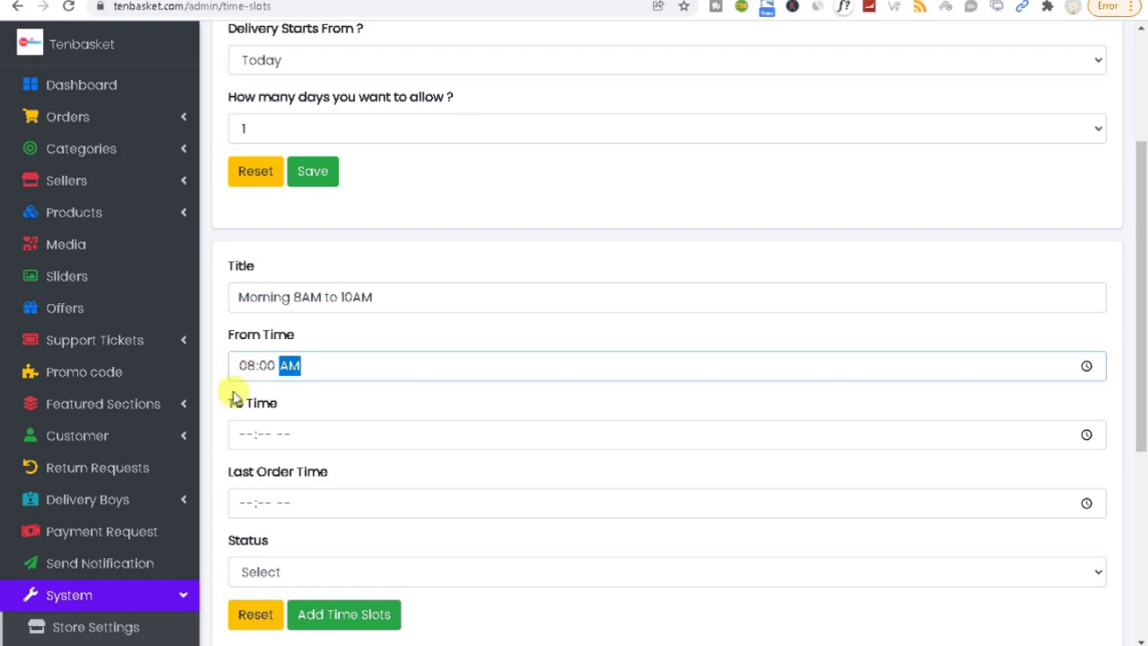
pyautogui.click(246, 434)
pyautogui.write('1000')
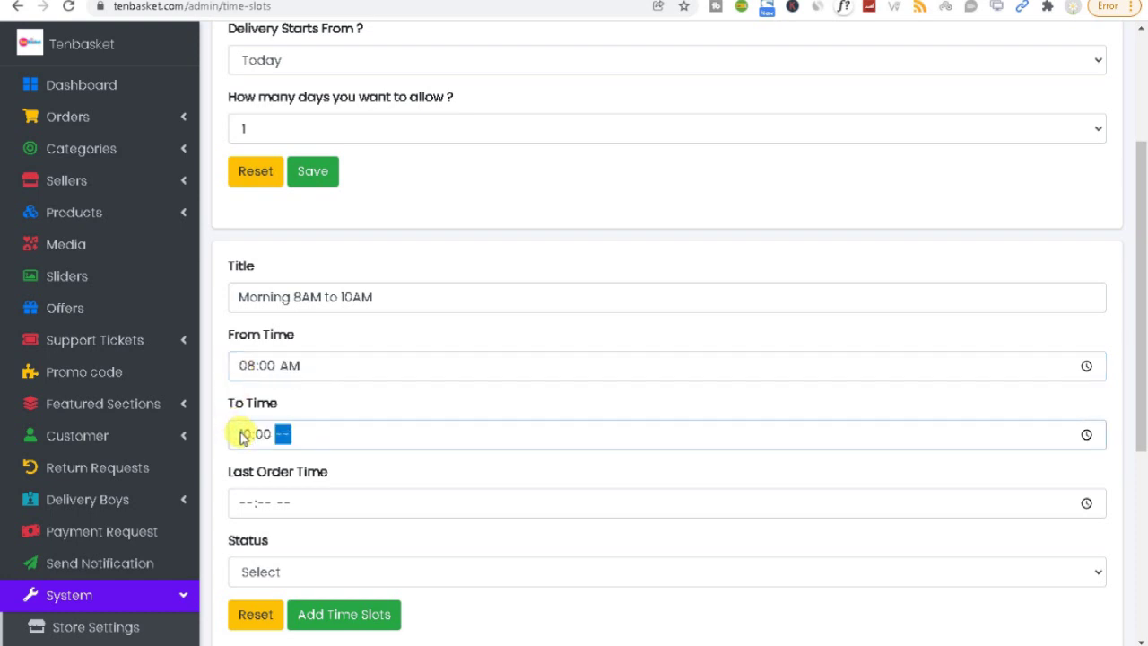
pyautogui.write('a')
pyautogui.click(242, 505)
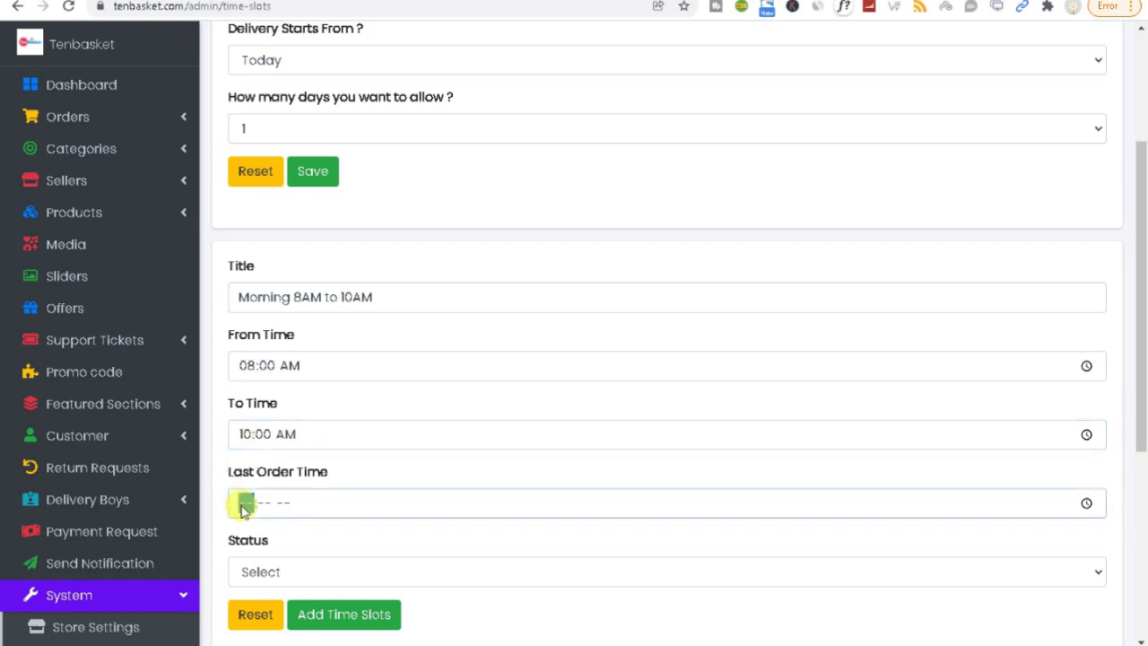
pyautogui.write('09:')
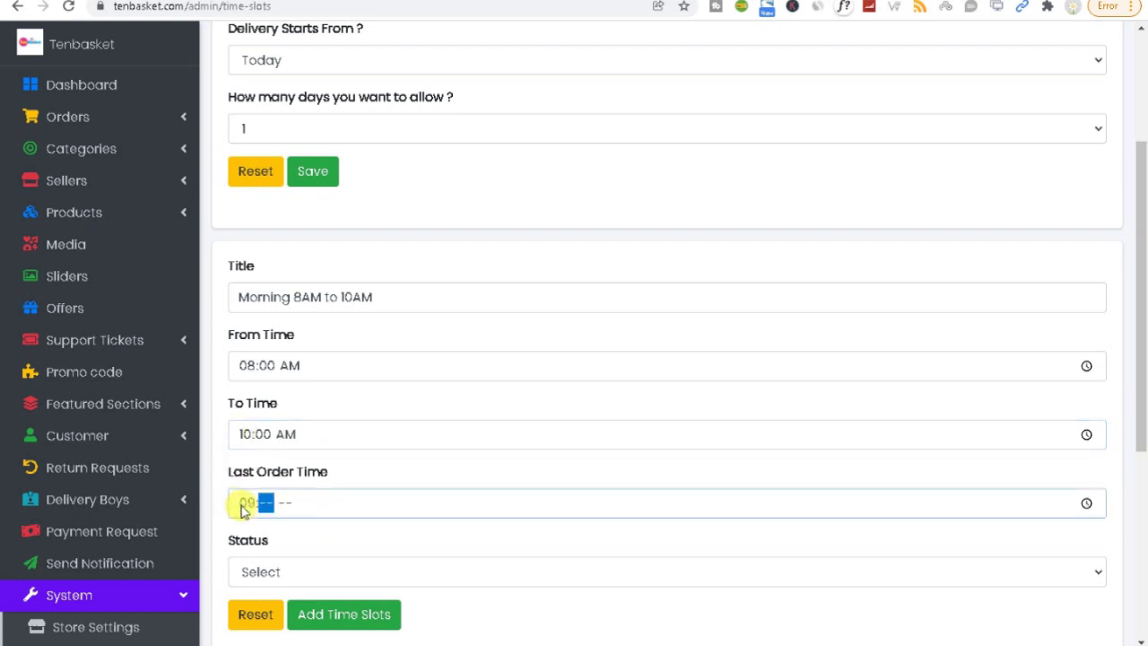
pyautogui.write('58')
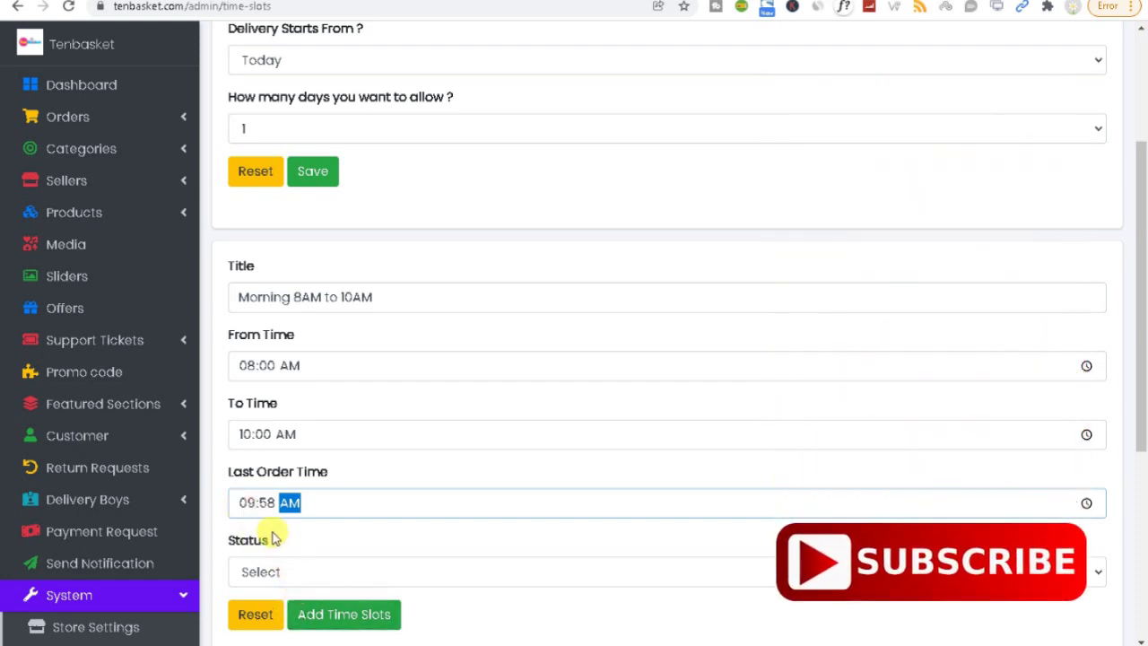
# Step: Set the new slot's status to Active and add the time slot
pyautogui.click(314, 585)
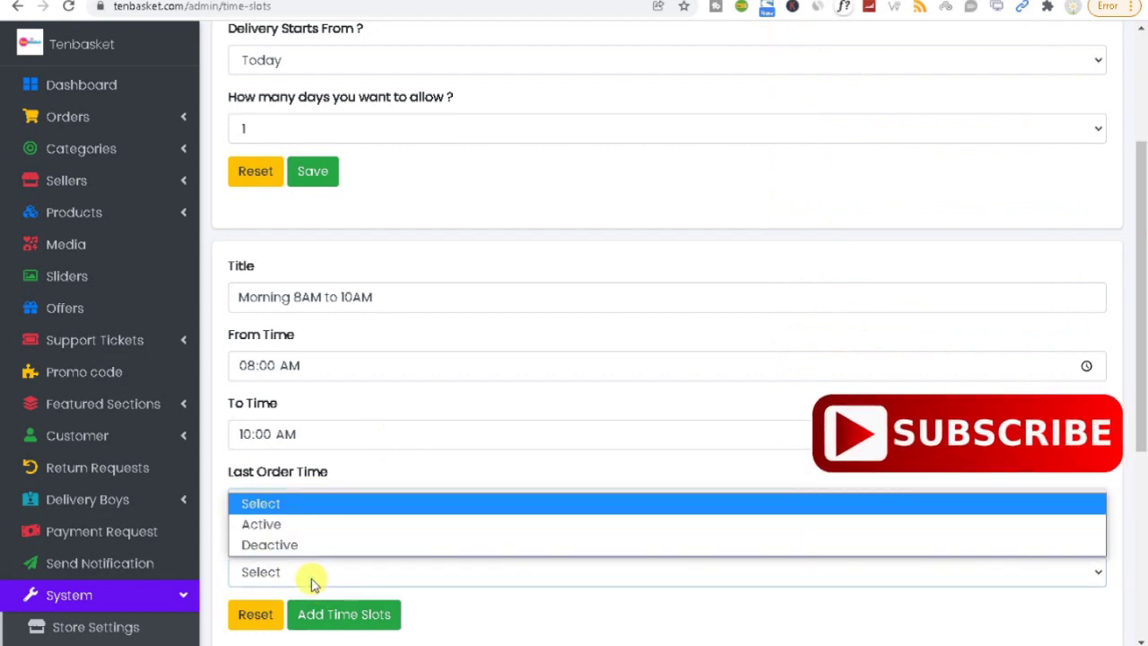
pyautogui.click(274, 527)
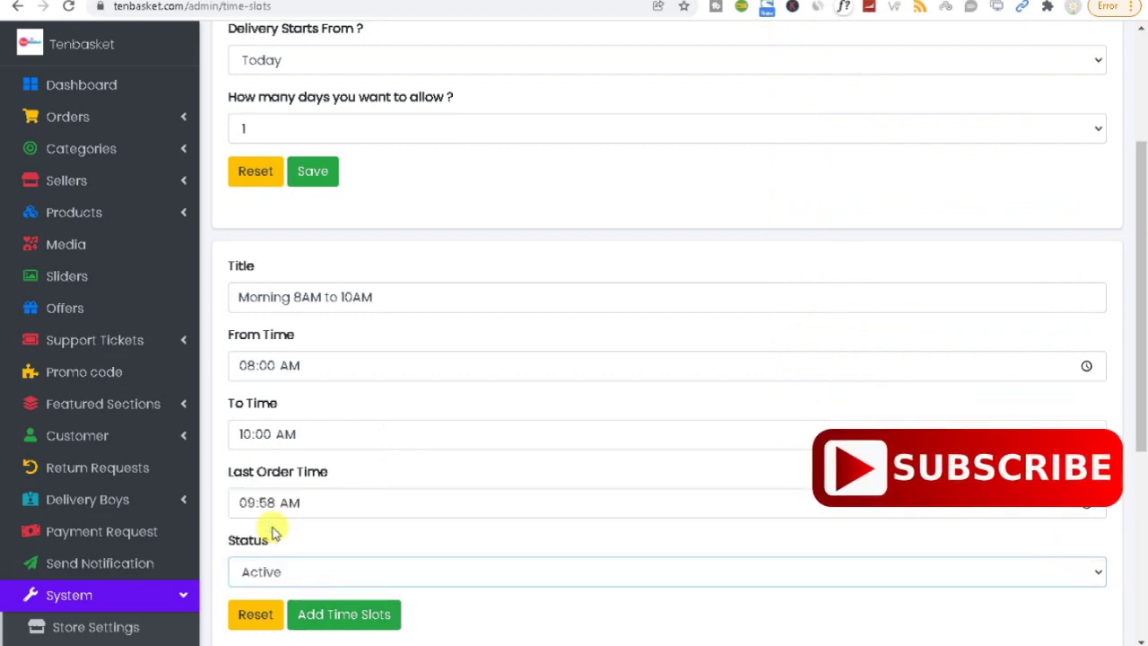
pyautogui.click(333, 618)
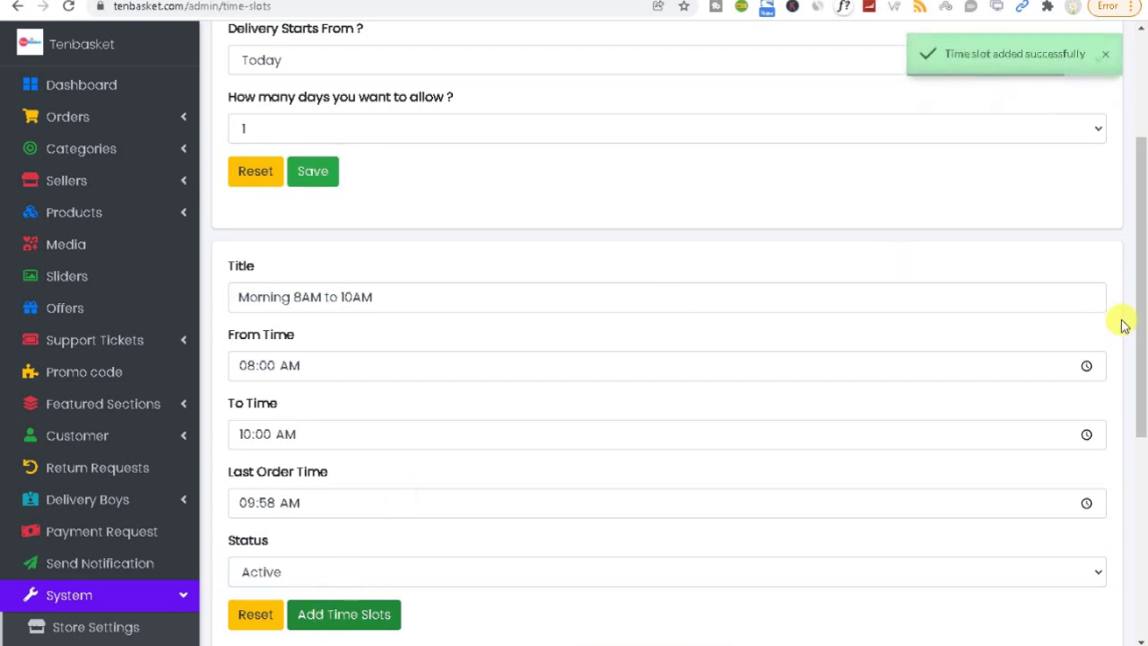
pyautogui.moveTo(1136, 311); pyautogui.dragTo(1140, 511)
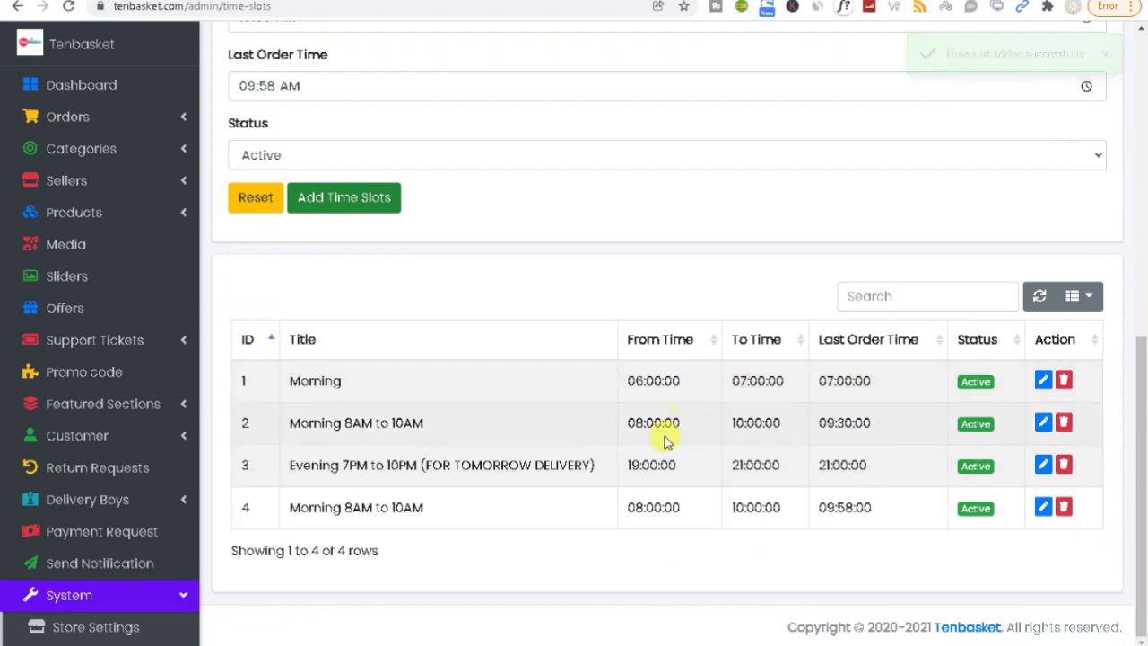
pyautogui.moveTo(288, 506); pyautogui.dragTo(884, 526)
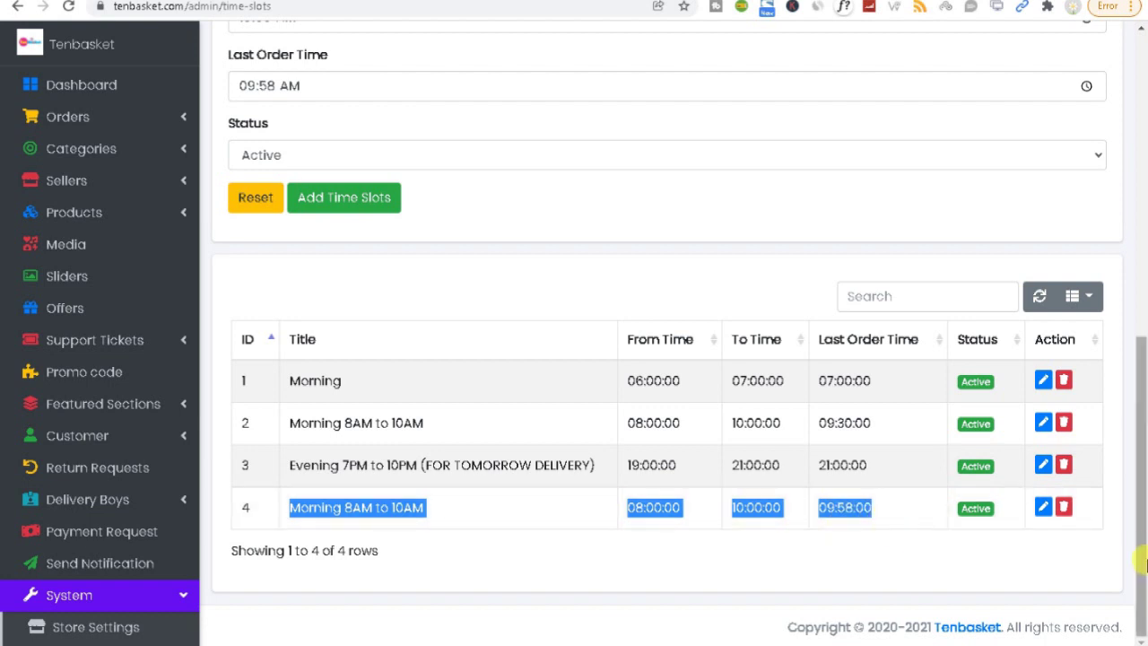
pyautogui.moveTo(1145, 581); pyautogui.dragTo(1127, 345)
# Step: Try delivery start and days-allowed choices: Tomorrow, 7 days, then Today
pyautogui.click(274, 131)
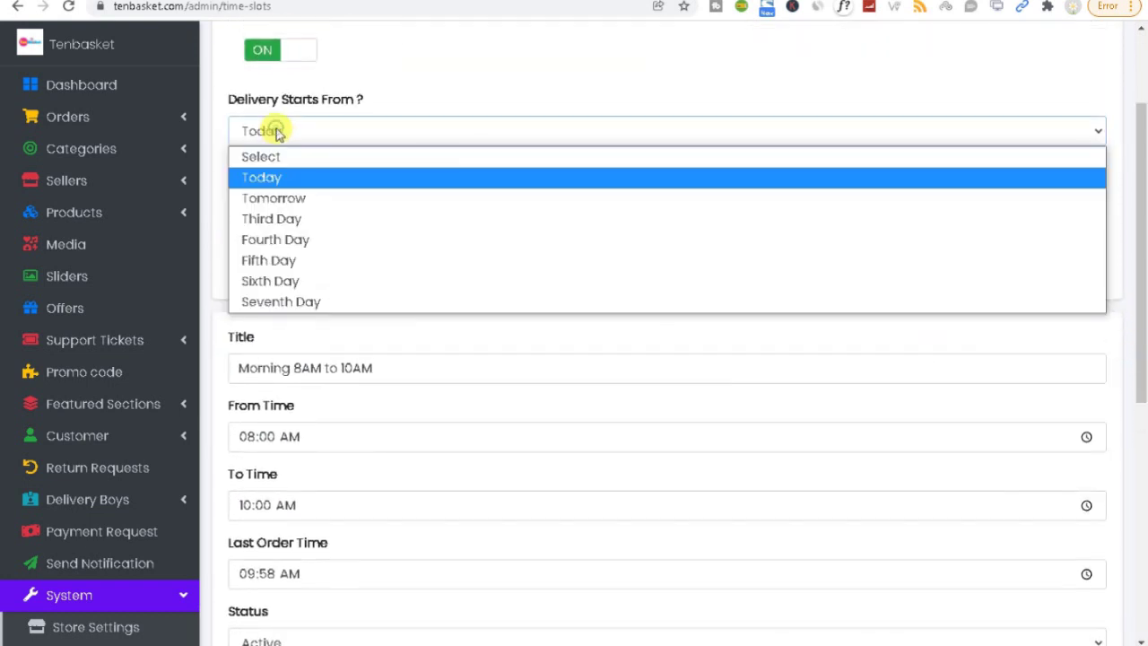
pyautogui.click(271, 199)
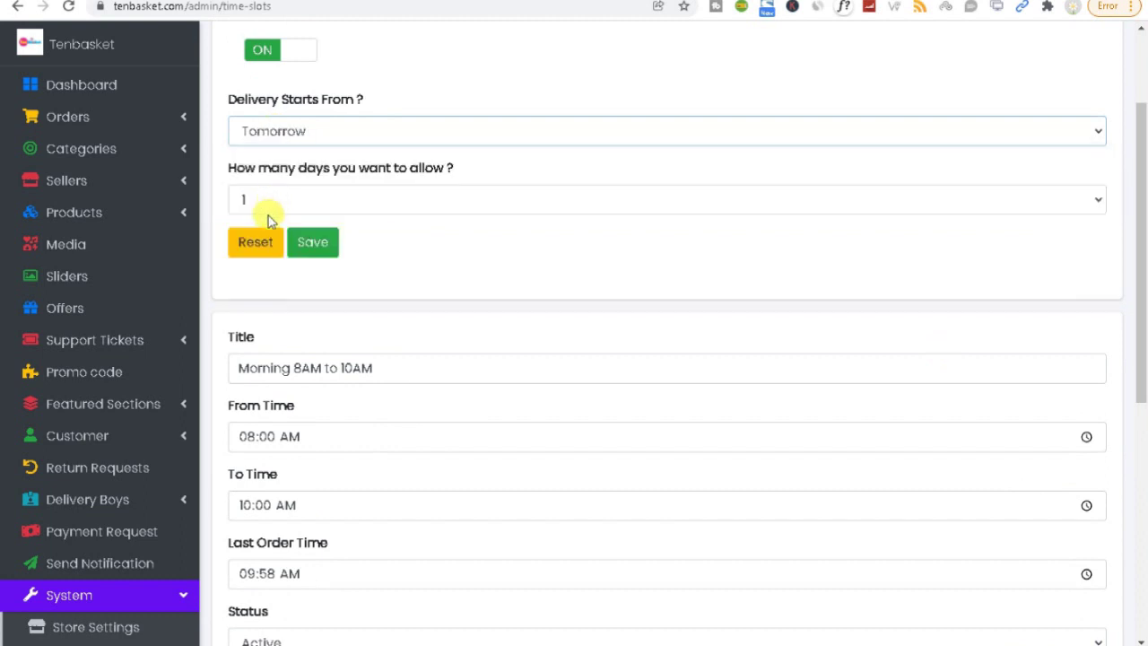
pyautogui.click(265, 204)
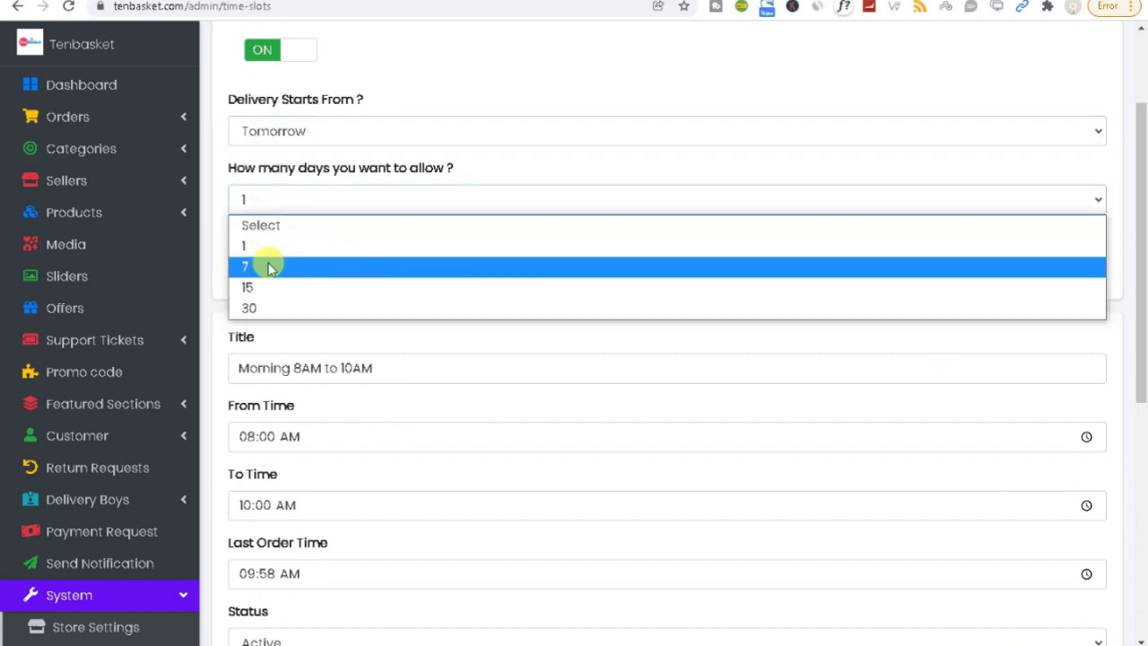
pyautogui.click(270, 267)
pyautogui.click(269, 200)
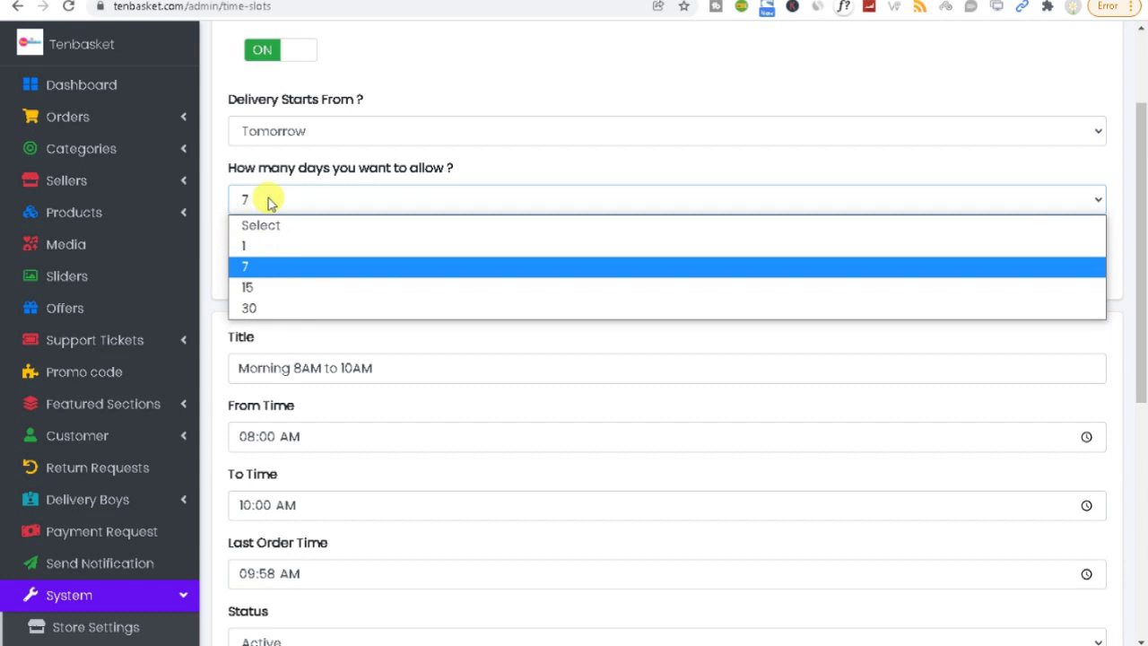
pyautogui.click(269, 200)
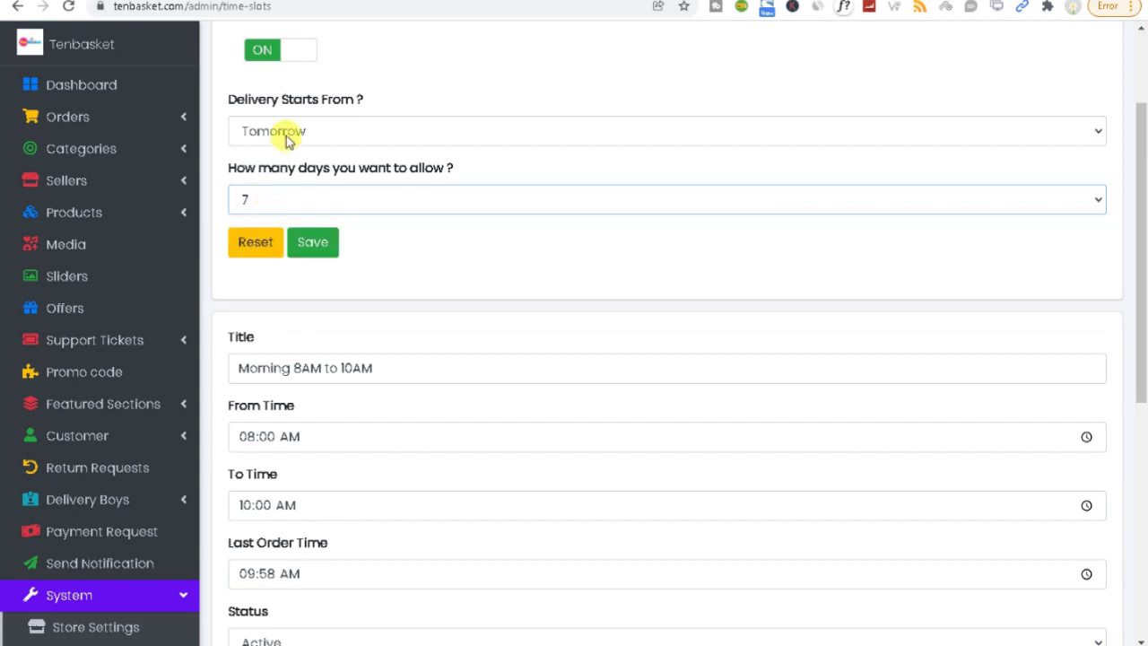
pyautogui.click(286, 133)
pyautogui.click(283, 179)
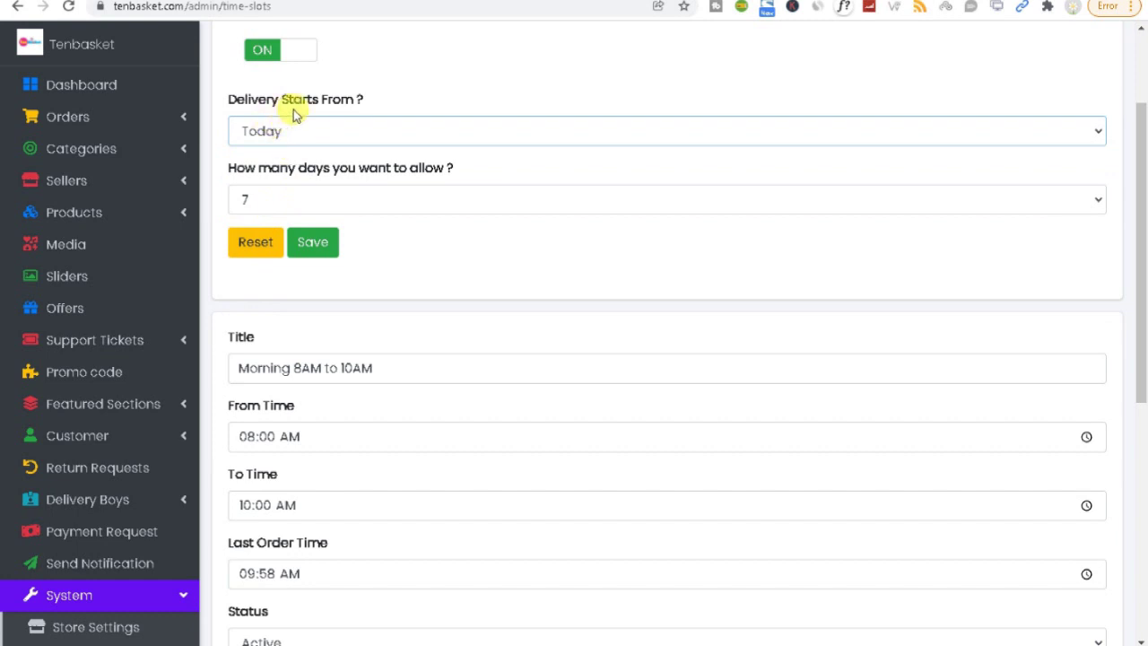
# Step: Pick the final delivery start option, save the configuration, and review the slots table
pyautogui.click(294, 139)
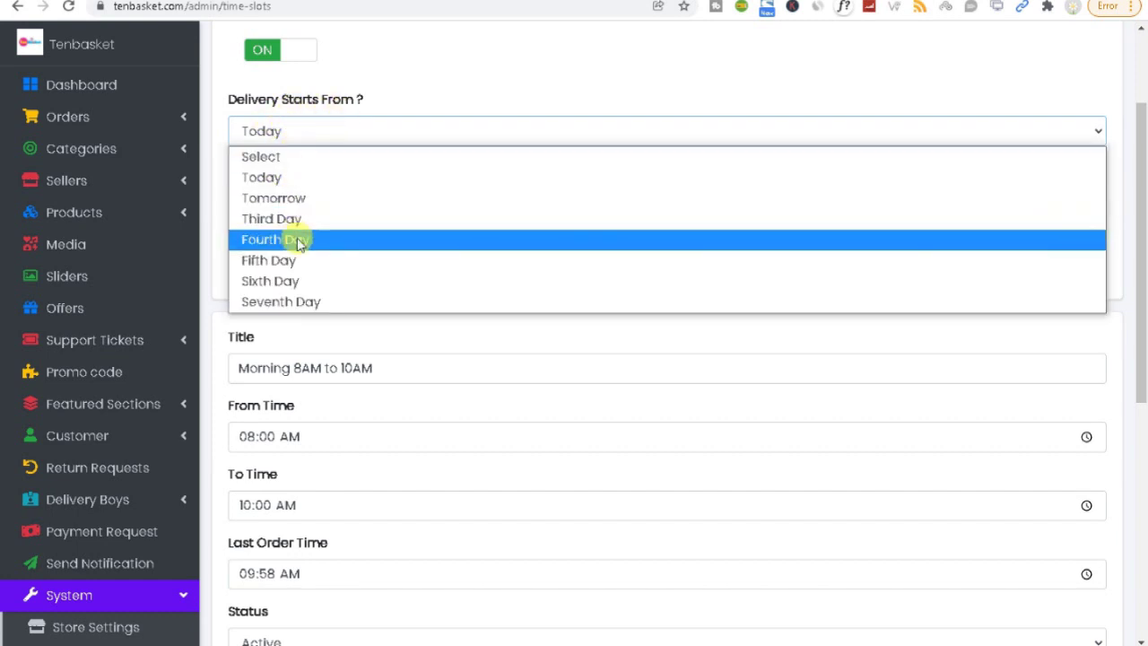
pyautogui.click(289, 307)
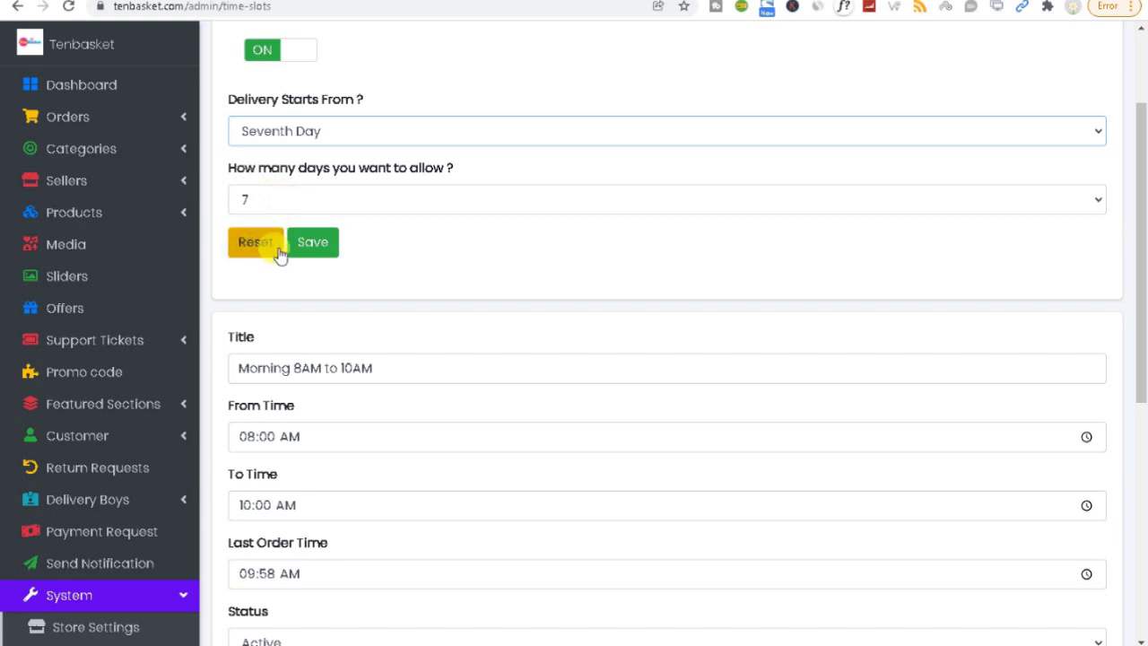
pyautogui.click(311, 244)
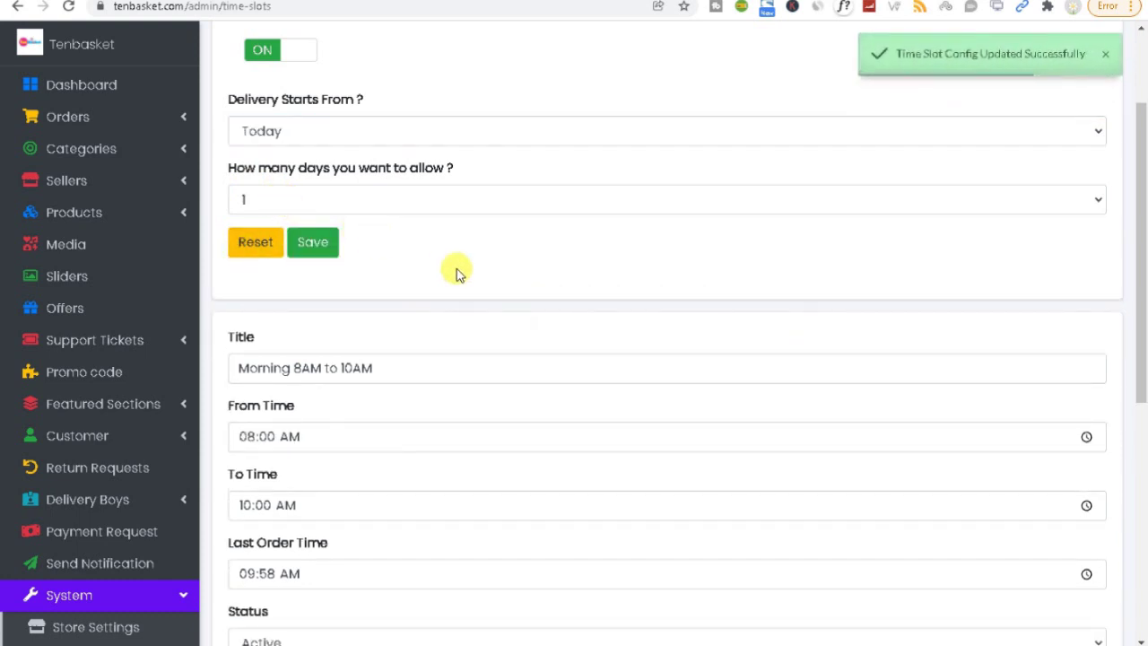
pyautogui.moveTo(1137, 326); pyautogui.dragTo(1141, 488)
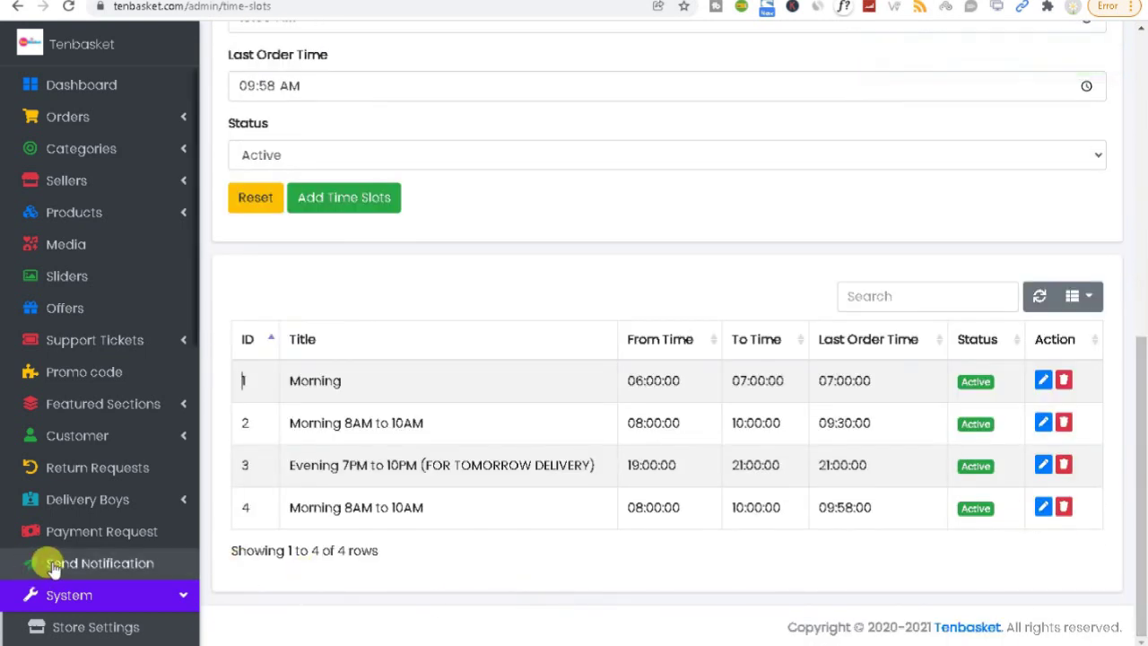
# Step: Open Notification Settings in a new browser tab and reload the page
pyautogui.scroll(-1, 96, 618)
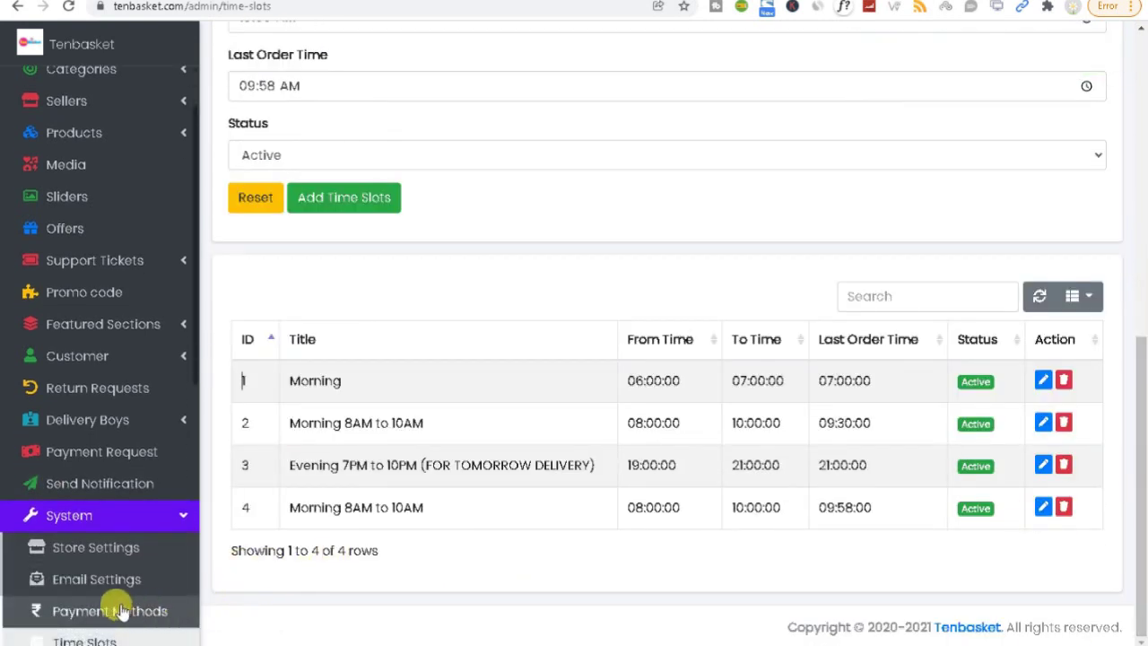
pyautogui.scroll(1, 76, 614)
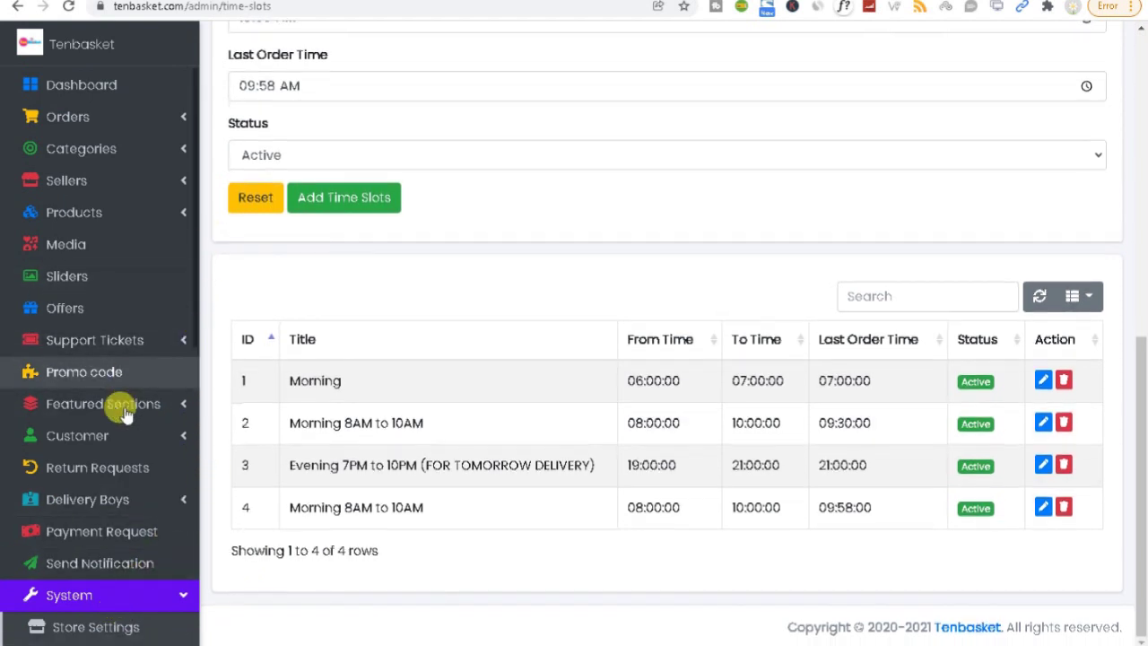
pyautogui.scroll(-2, 117, 520)
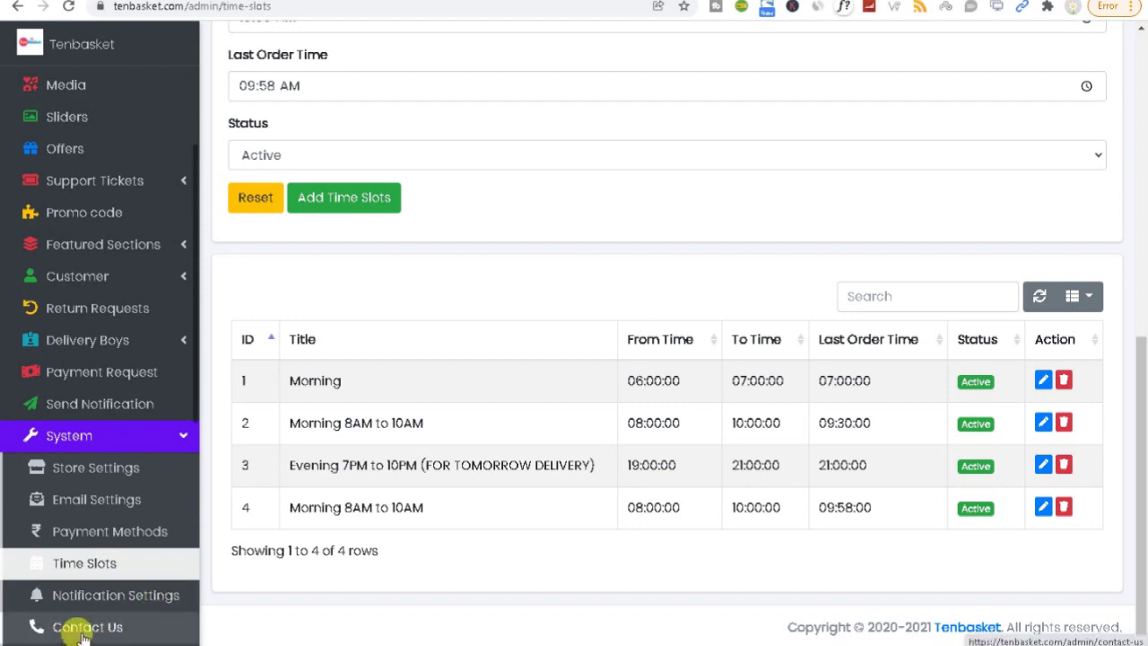
pyautogui.scroll(-2, 77, 625)
pyautogui.scroll(-4, 79, 599)
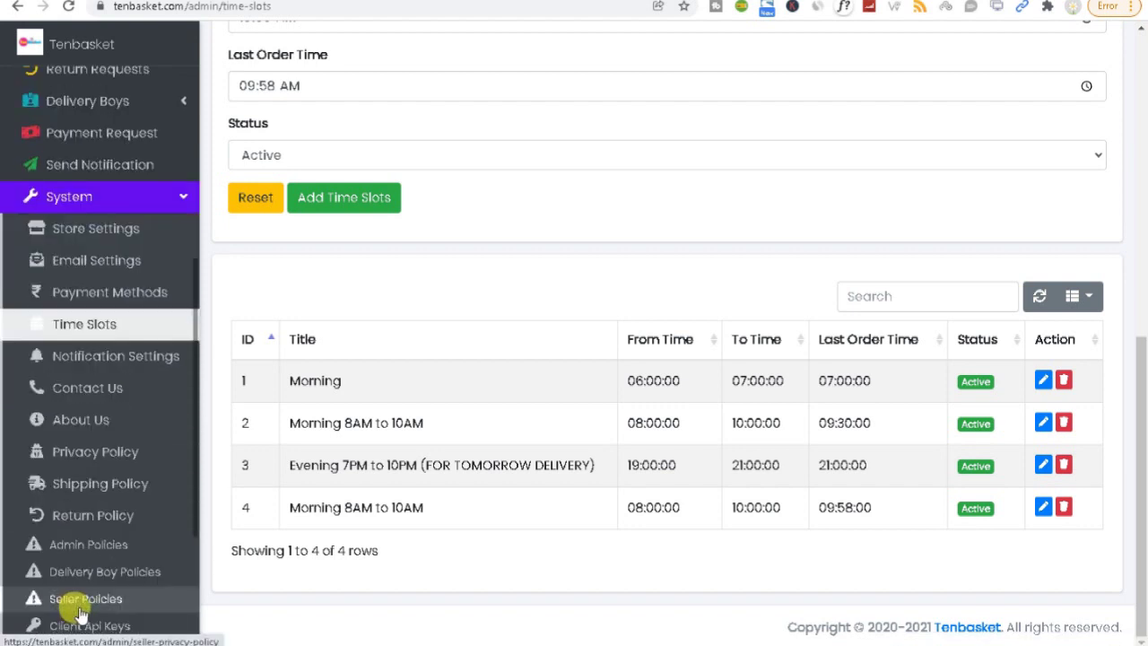
pyautogui.rightClick(88, 363)
pyautogui.click(456, 57)
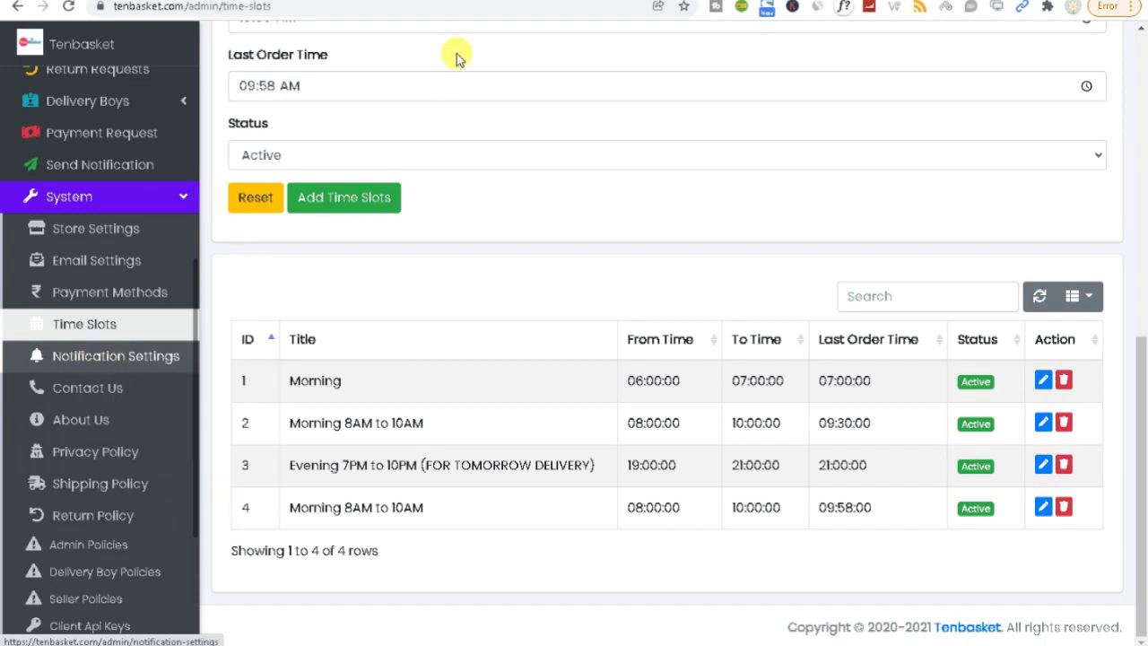
pyautogui.press('F5')
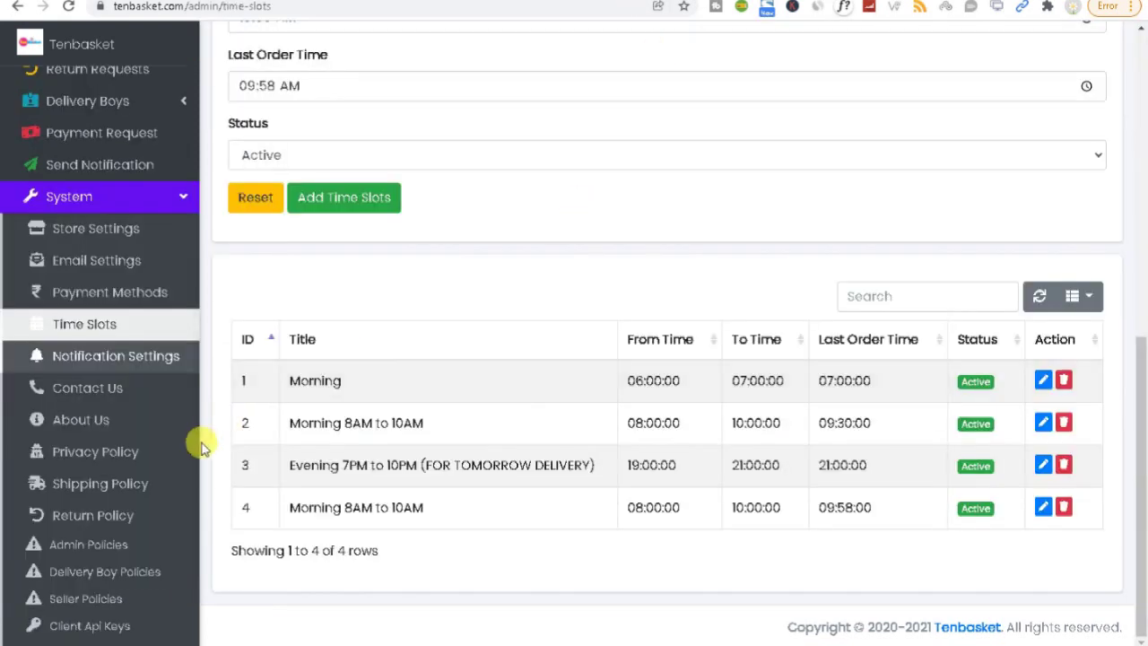
# Step: Open the Contact Us page in a new tab and switch to it
pyautogui.rightClick(127, 395)
pyautogui.click(148, 403)
pyautogui.hotkey('ctrl', 'Tab')
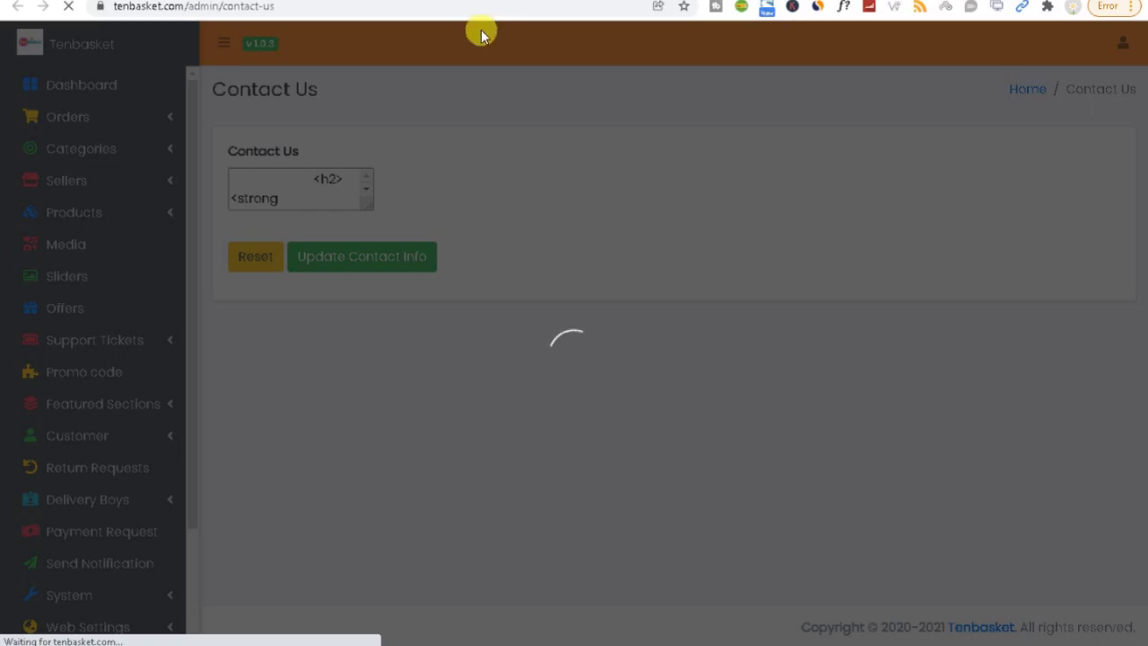
# Step: Open the About Us page in a new browser tab from the time slots page
pyautogui.hotkey('ctrl', 'shift', 'Tab')
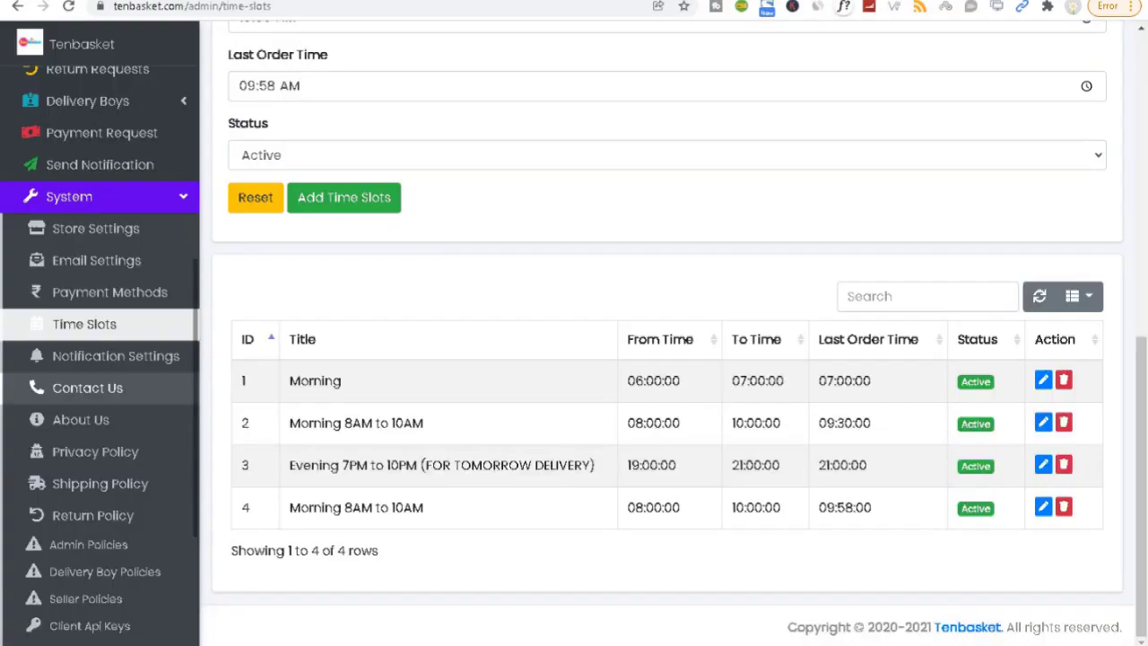
pyautogui.rightClick(85, 418)
pyautogui.click(107, 434)
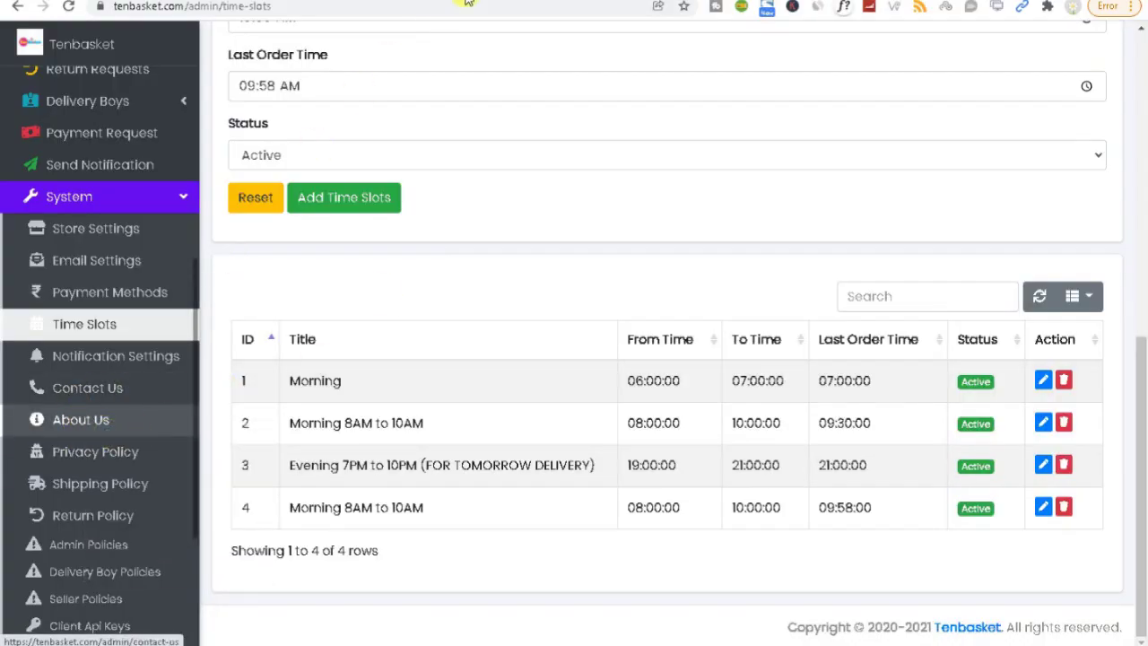
pyautogui.hotkey('ctrl', 'Tab')
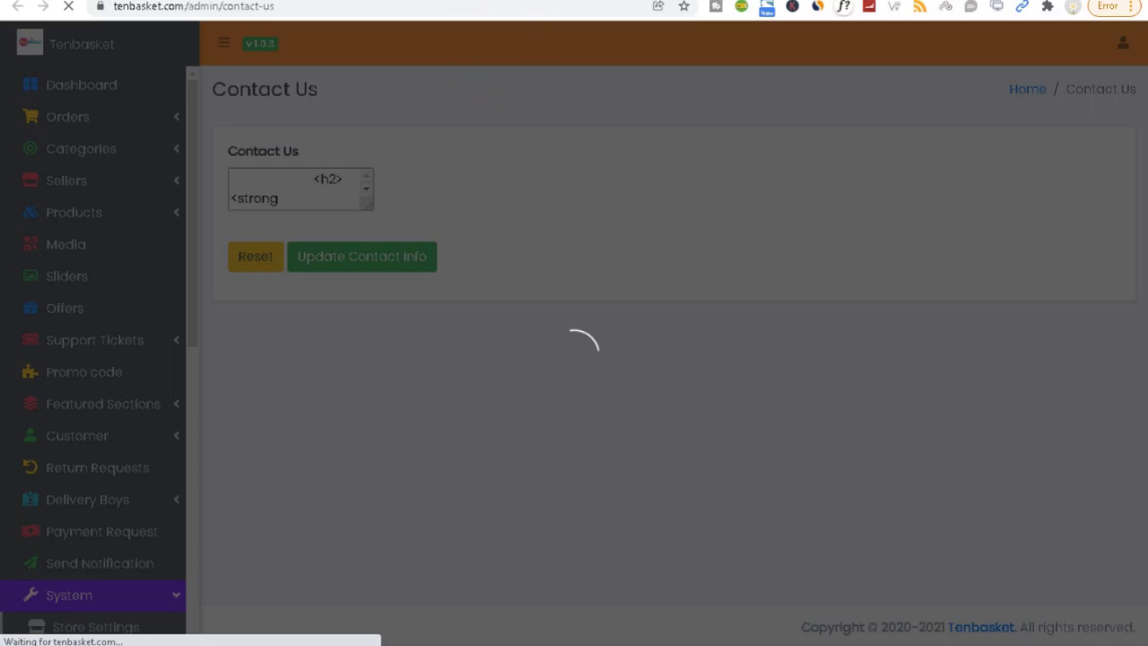
pyautogui.hotkey('ctrl', 'Tab')
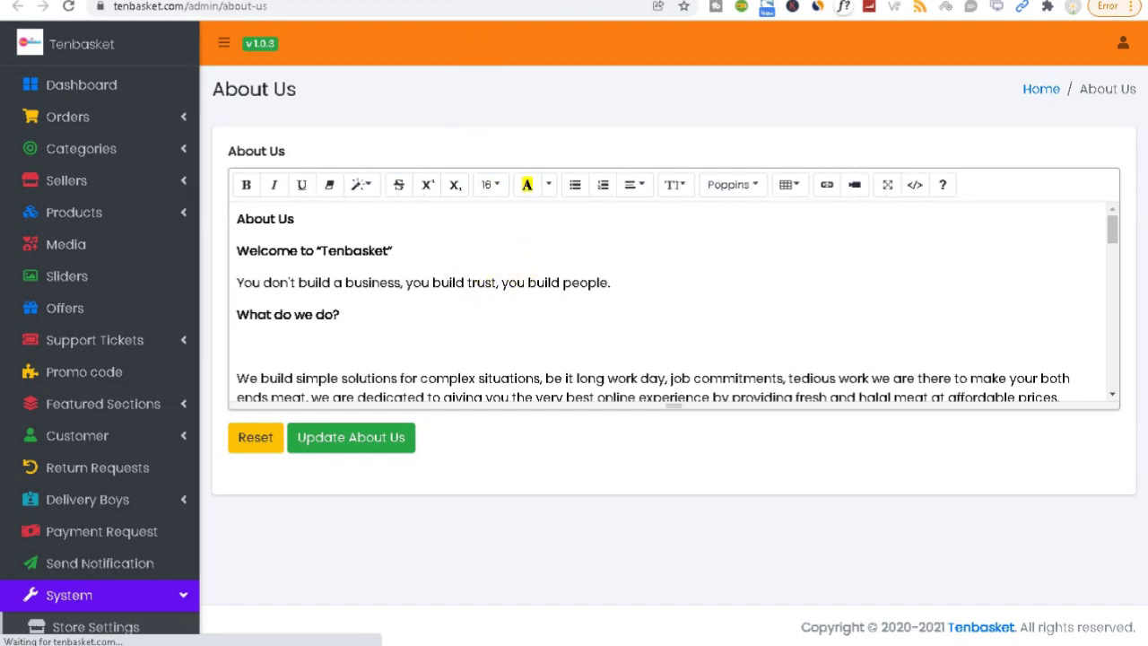
# Step: Save the Contact Us content with its delivery timings using Update Contact Info
pyautogui.hotkey('ctrl', 'Tab')
pyautogui.moveTo(1115, 273); pyautogui.dragTo(1117, 376)
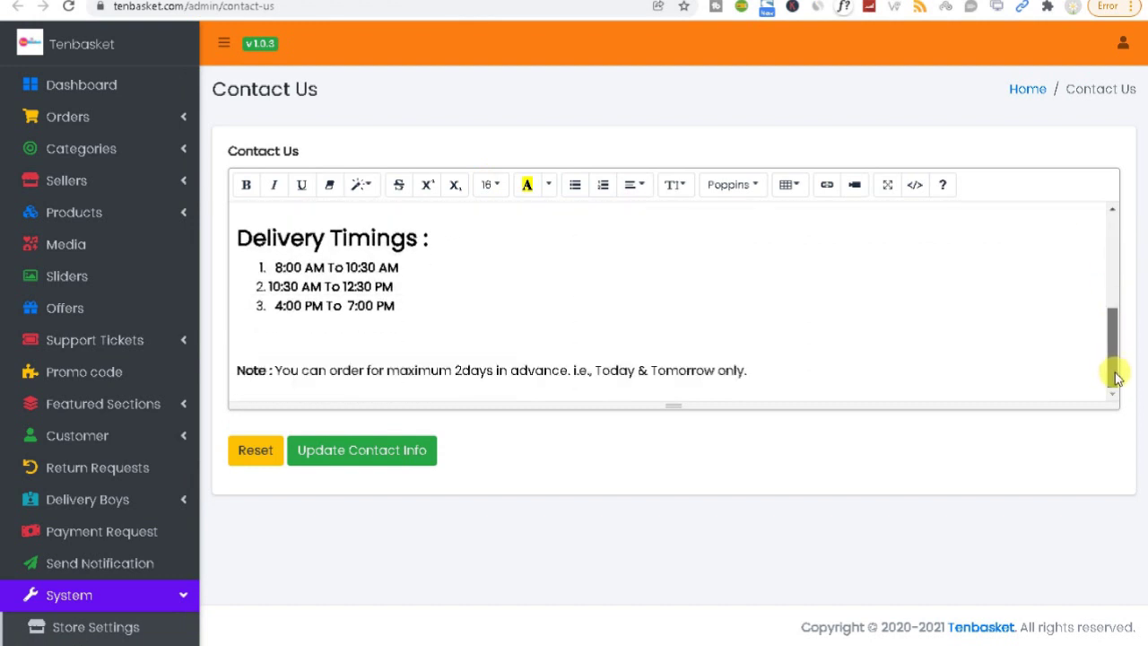
pyautogui.click(268, 292)
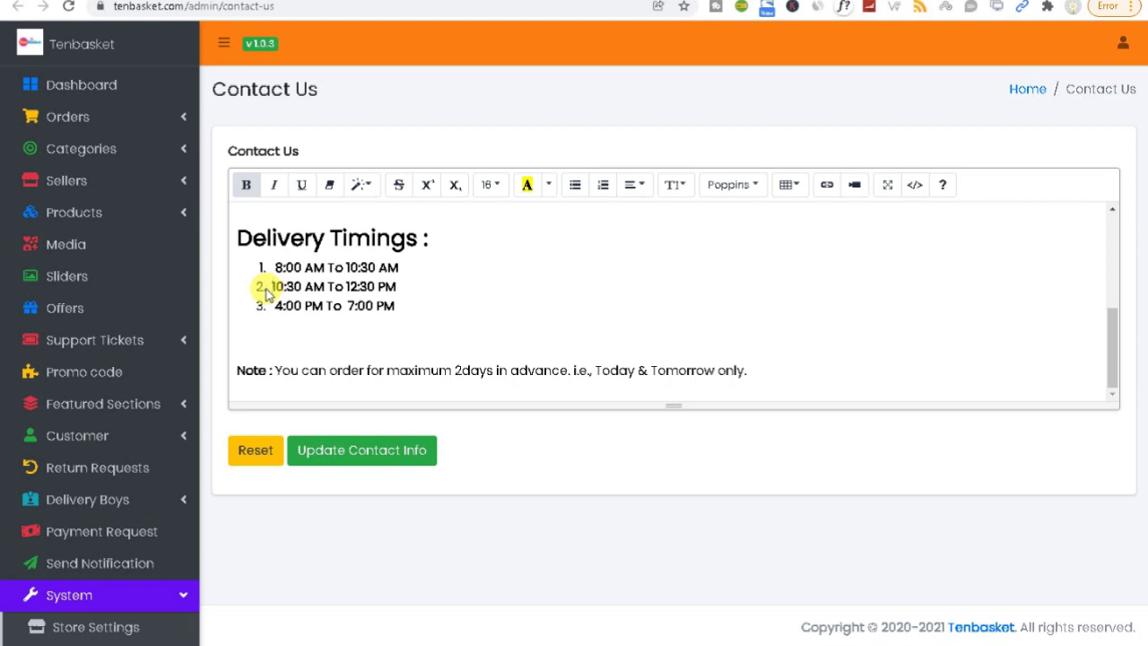
pyautogui.click(328, 449)
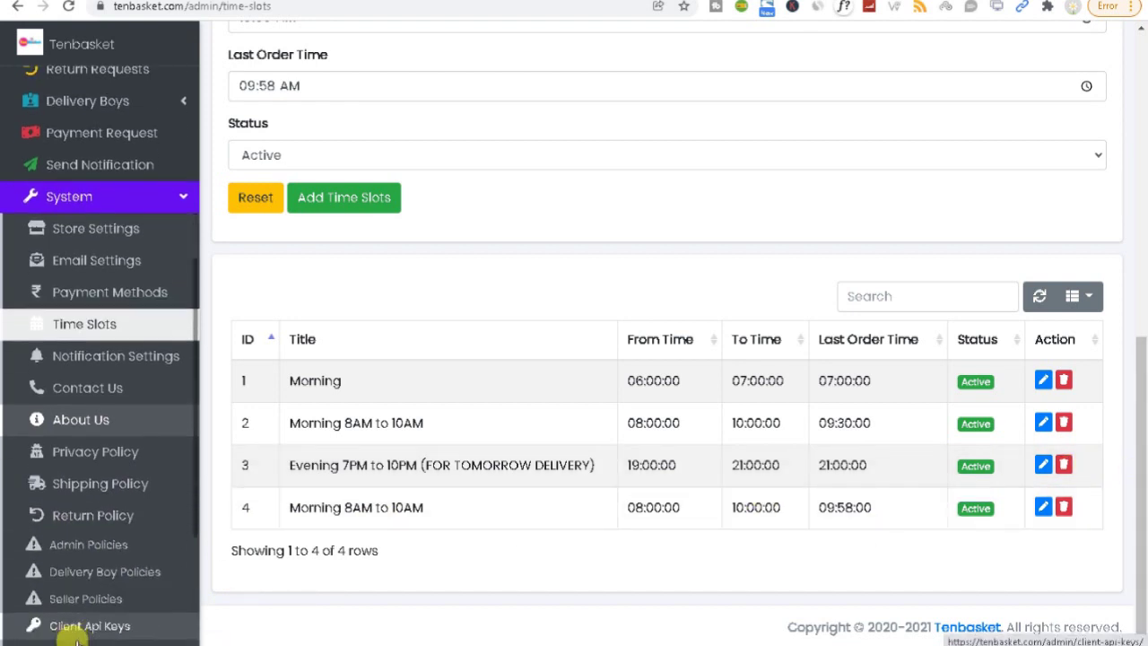
# Step: Expand the Web Settings group in the sidebar
pyautogui.scroll(-3, 79, 632)
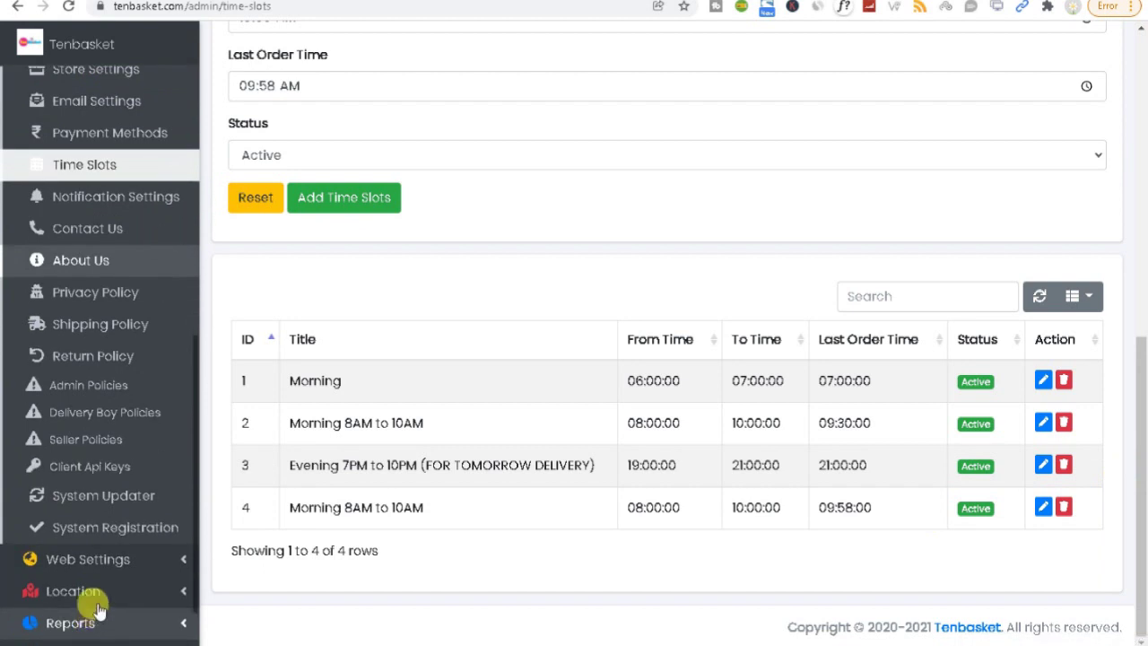
pyautogui.scroll(1, 80, 609)
pyautogui.scroll(1, 135, 613)
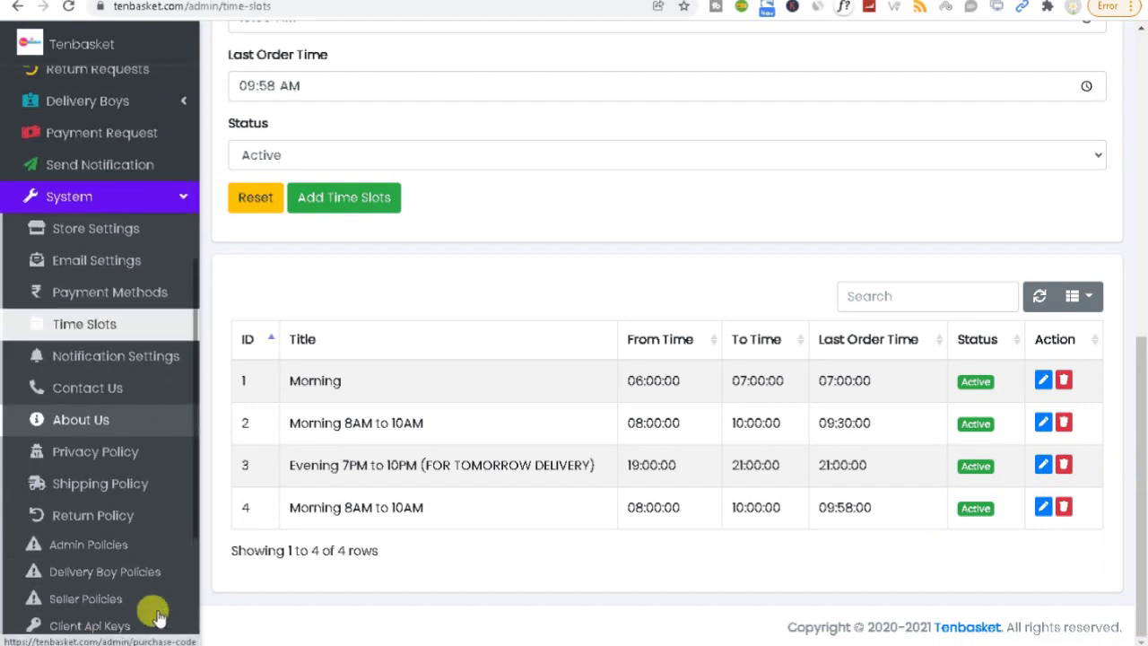
pyautogui.scroll(-2, 98, 601)
pyautogui.scroll(1, 110, 613)
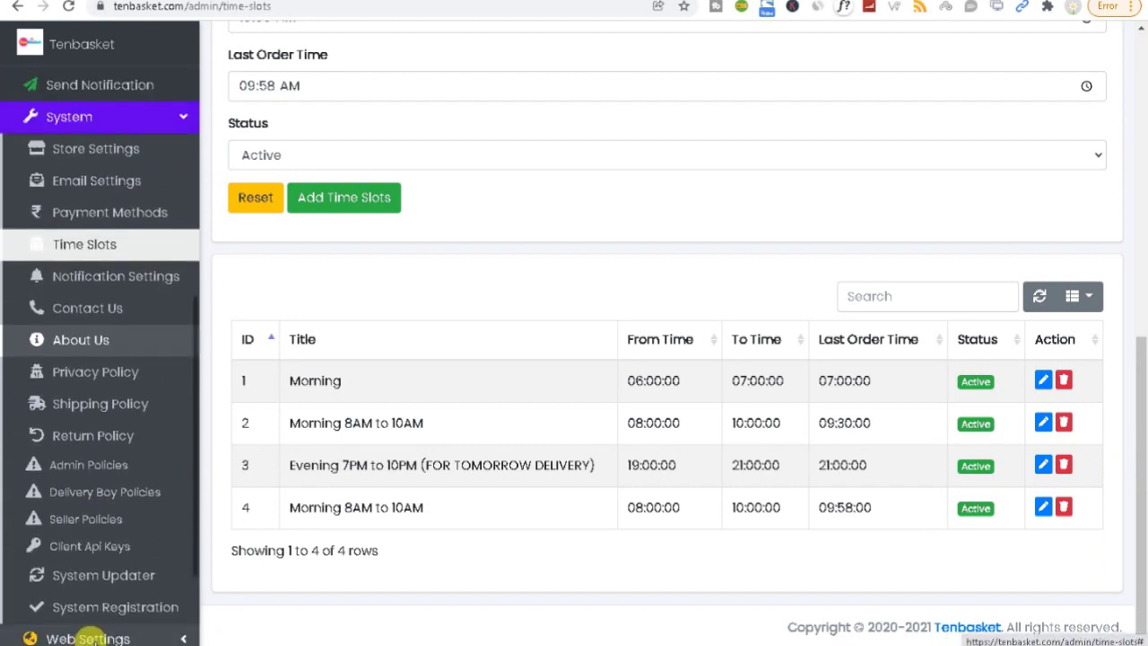
pyautogui.scroll(-1, 104, 633)
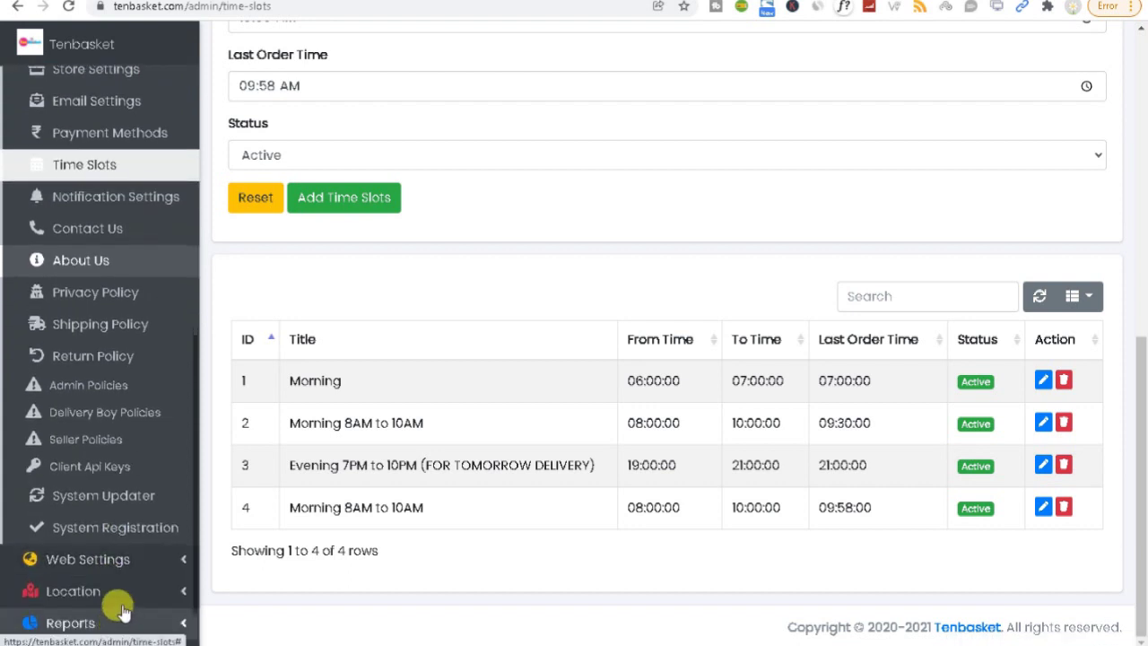
pyautogui.click(119, 558)
pyautogui.scroll(-2, 116, 574)
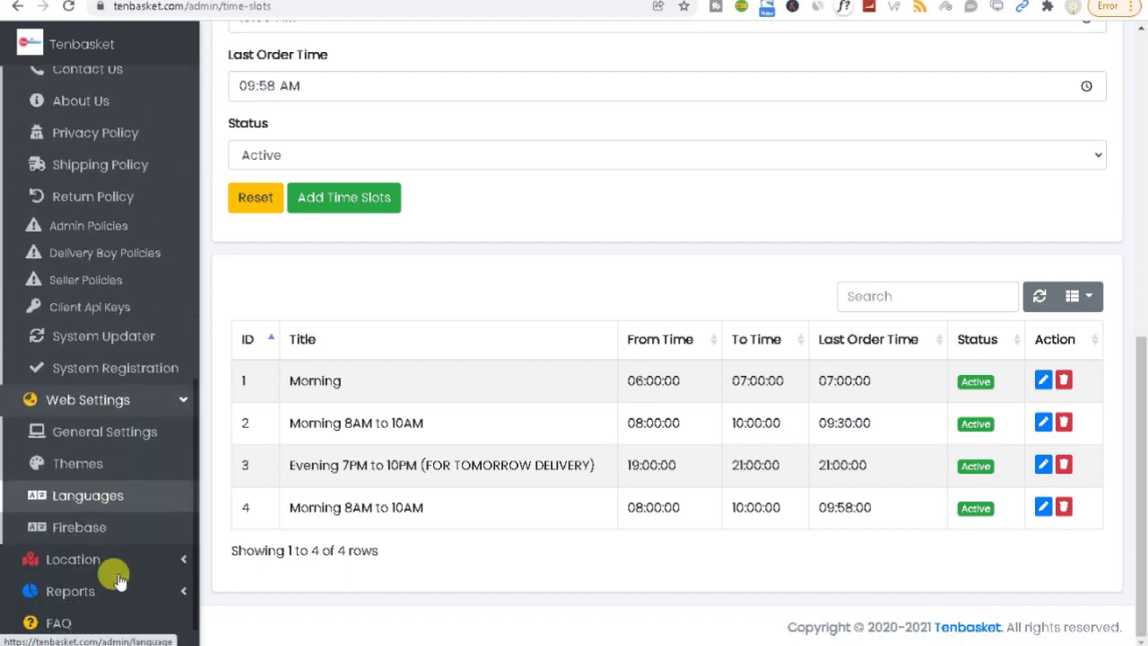
pyautogui.scroll(1, 114, 564)
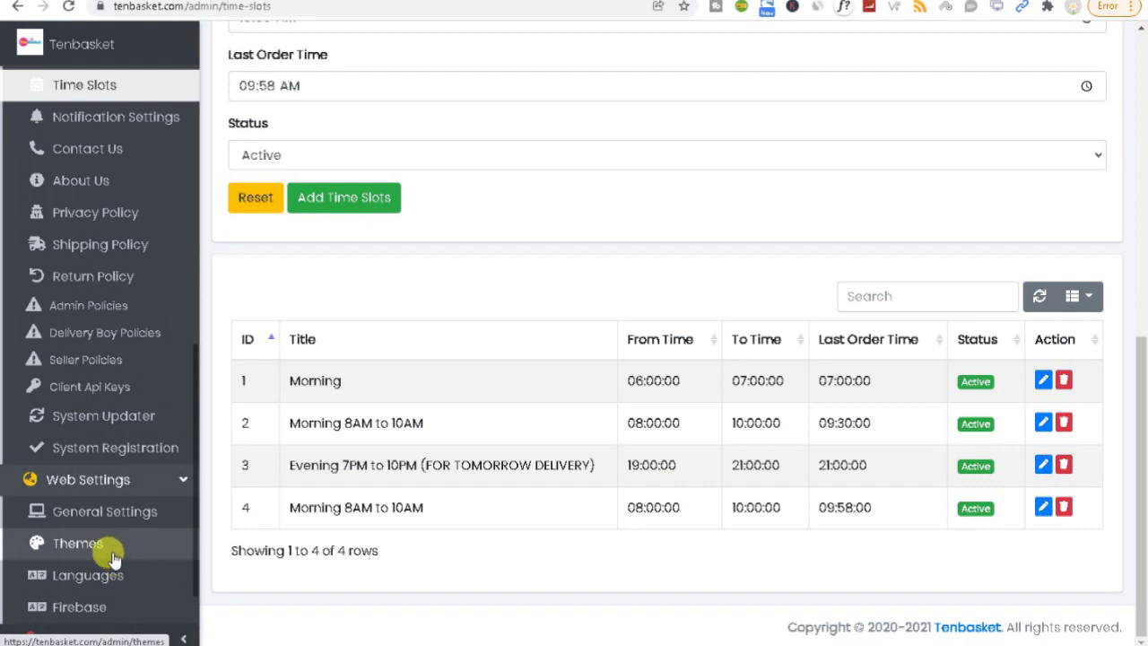
# Step: Open General Settings in a new tab, then bring the About Us tab forward
pyautogui.rightClick(106, 520)
pyautogui.click(121, 365)
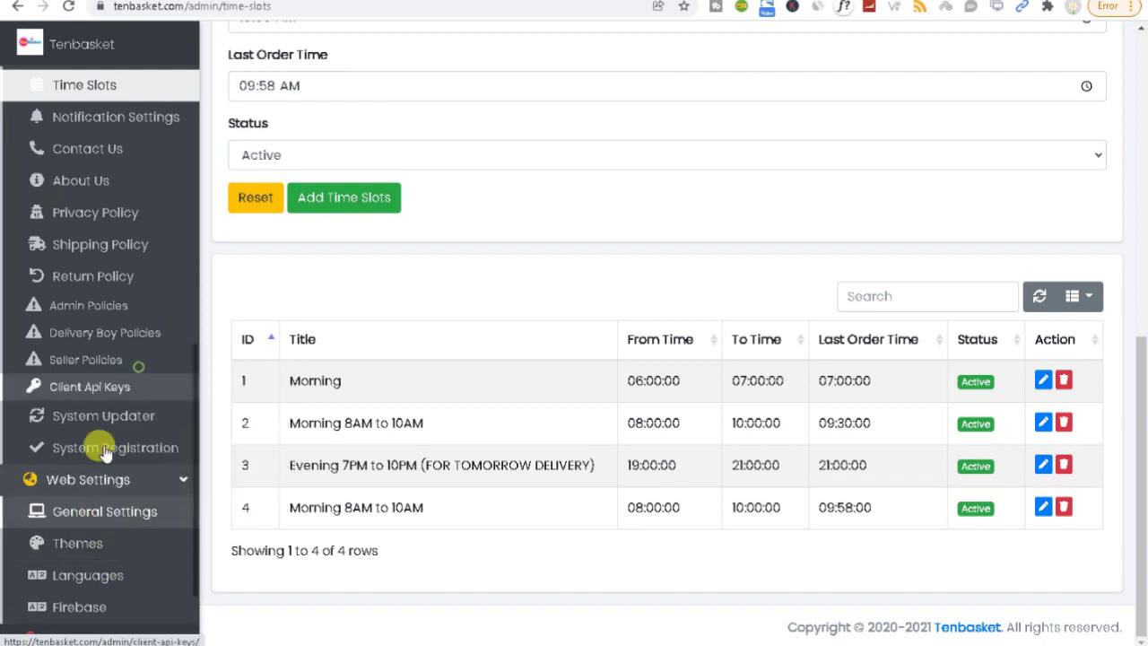
pyautogui.scroll(-1, 69, 563)
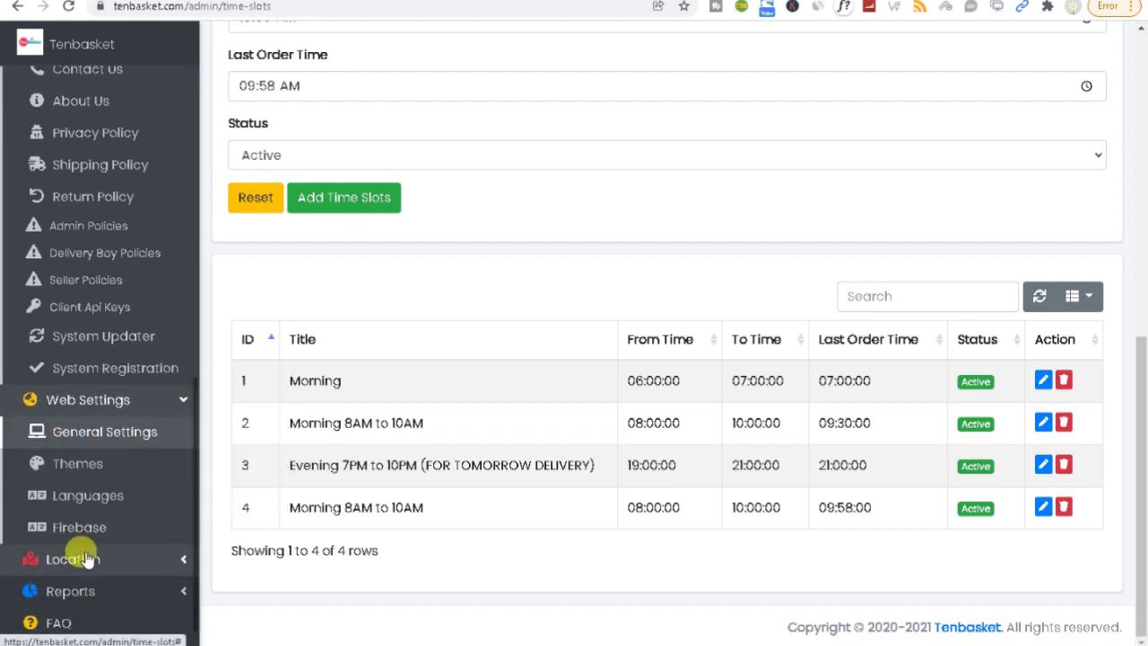
pyautogui.click(87, 69)
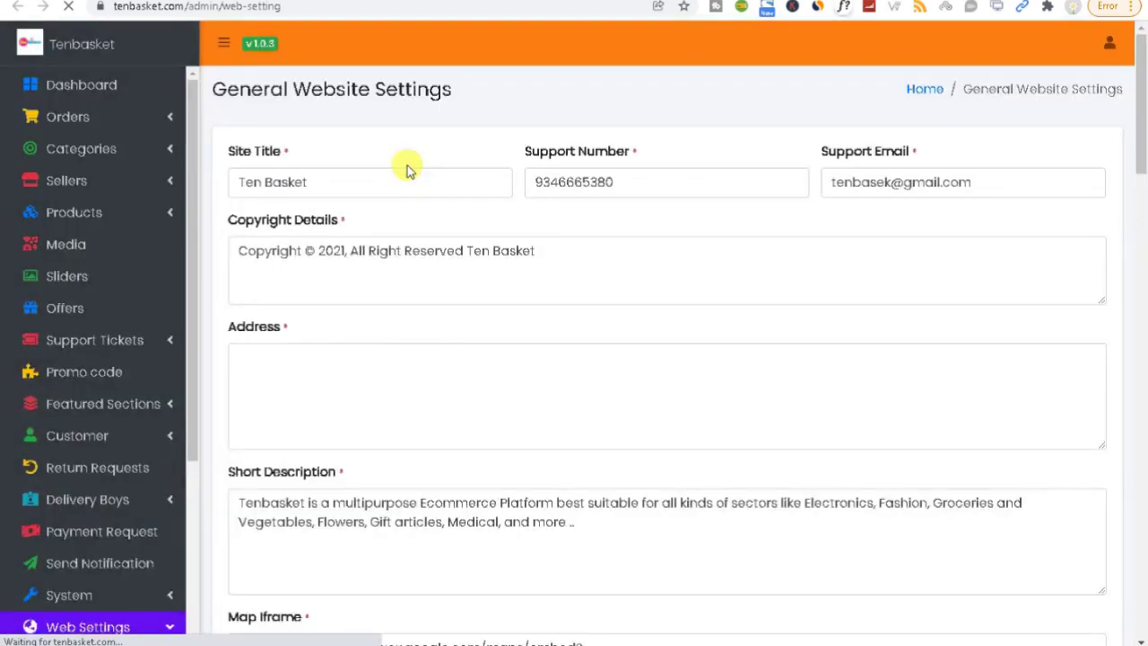
# Step: Inspect the General Website Settings form, including its Copyright Details text
pyautogui.click(448, 249)
pyautogui.scroll(-2, 445, 244)
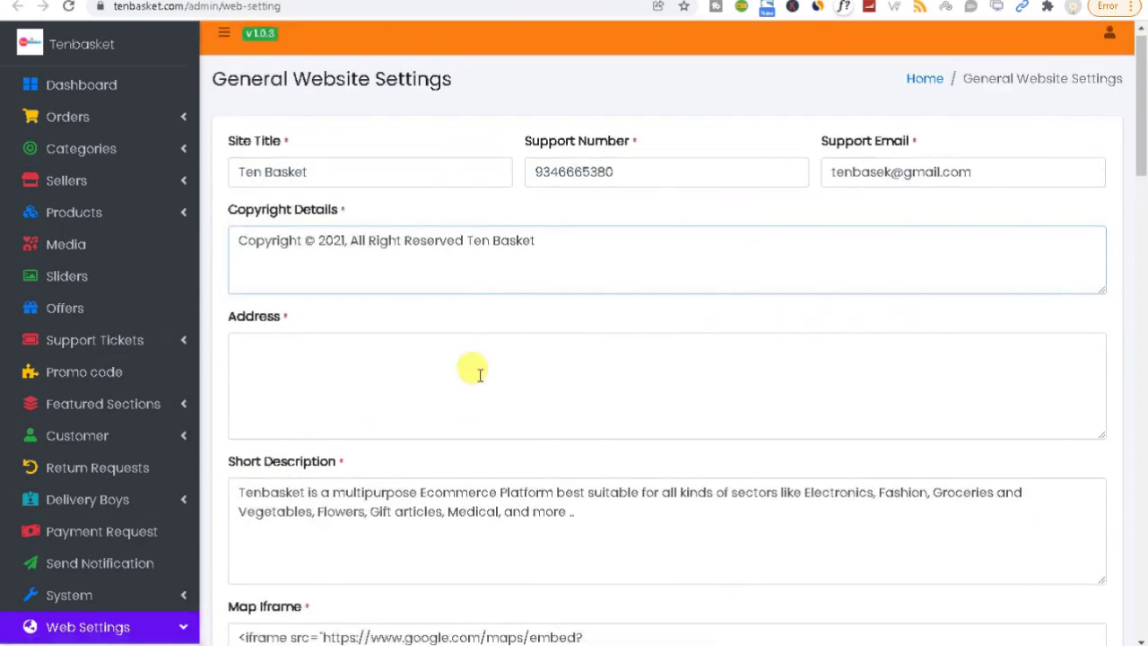
pyautogui.scroll(-2, 478, 373)
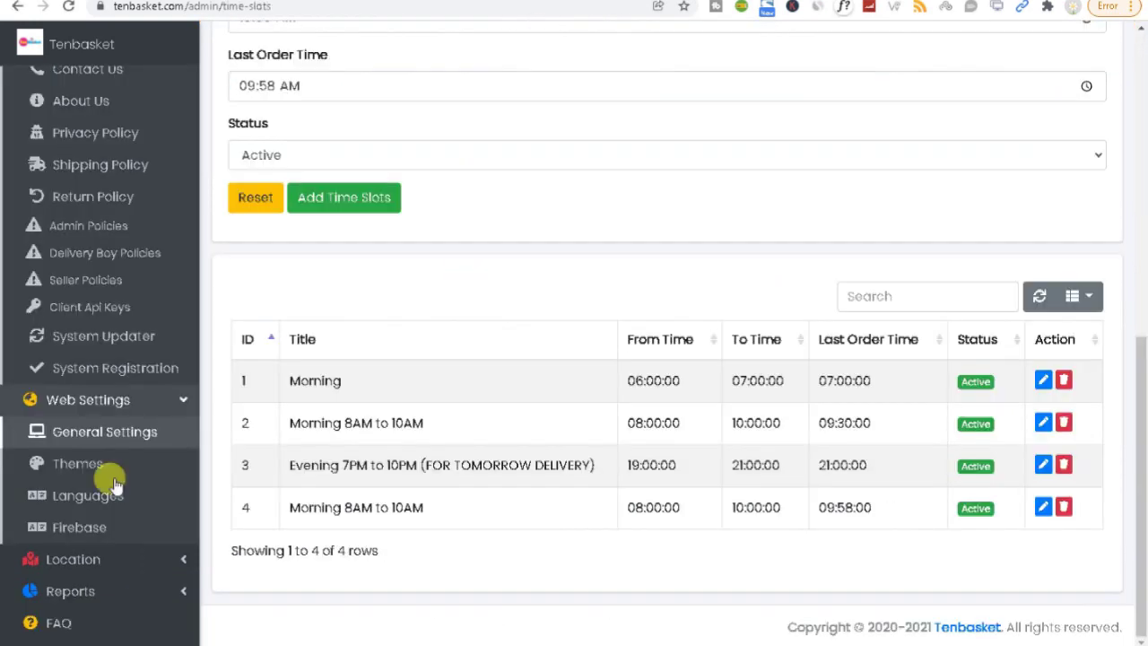
# Step: Back on Time Slots, expand Location to show Zipcodes, City, Areas and Bulk upload
pyautogui.scroll(-1, 107, 537)
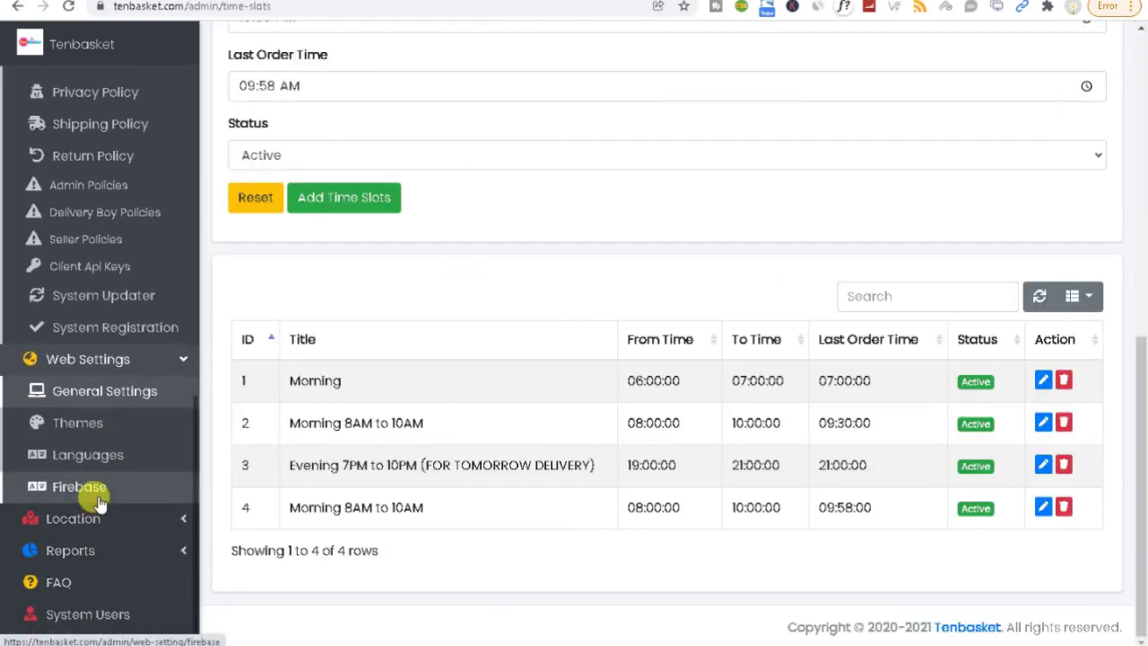
pyautogui.click(115, 516)
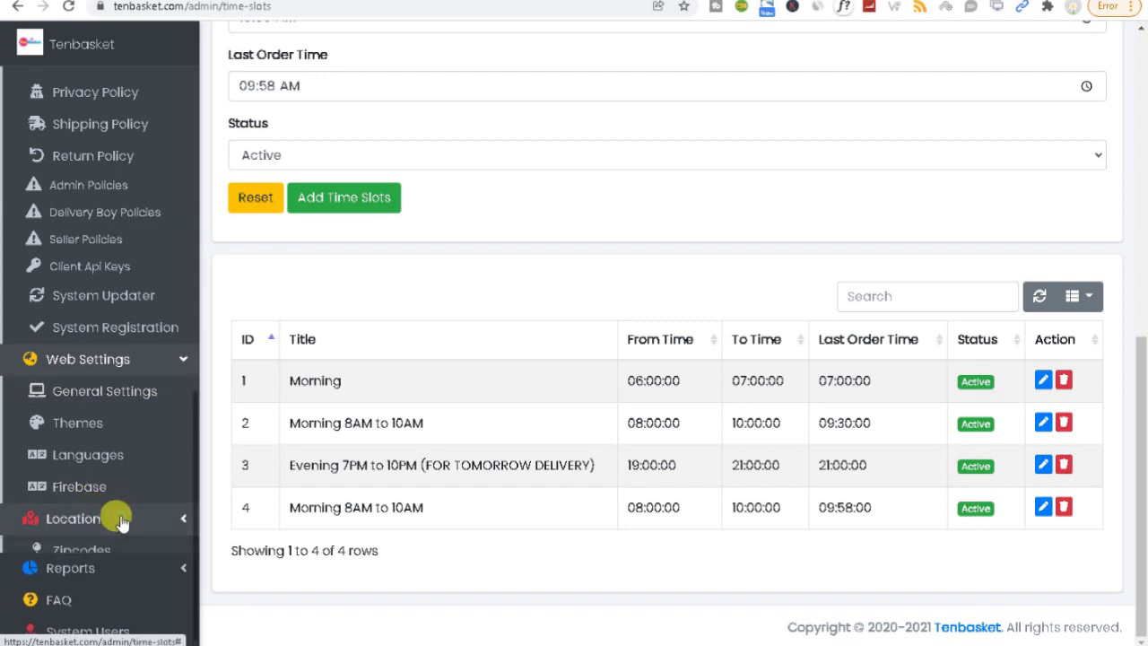
pyautogui.scroll(-2, 90, 556)
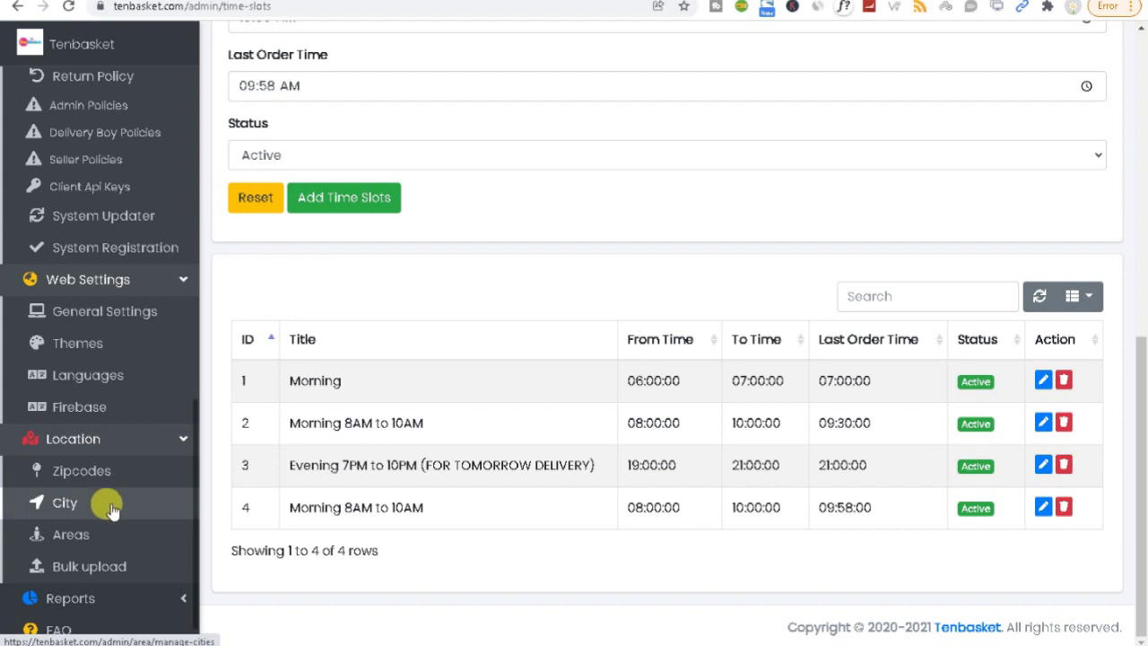
# Step: Open the Location Bulk upload page and scroll to the sample file downloads
pyautogui.rightClick(97, 565)
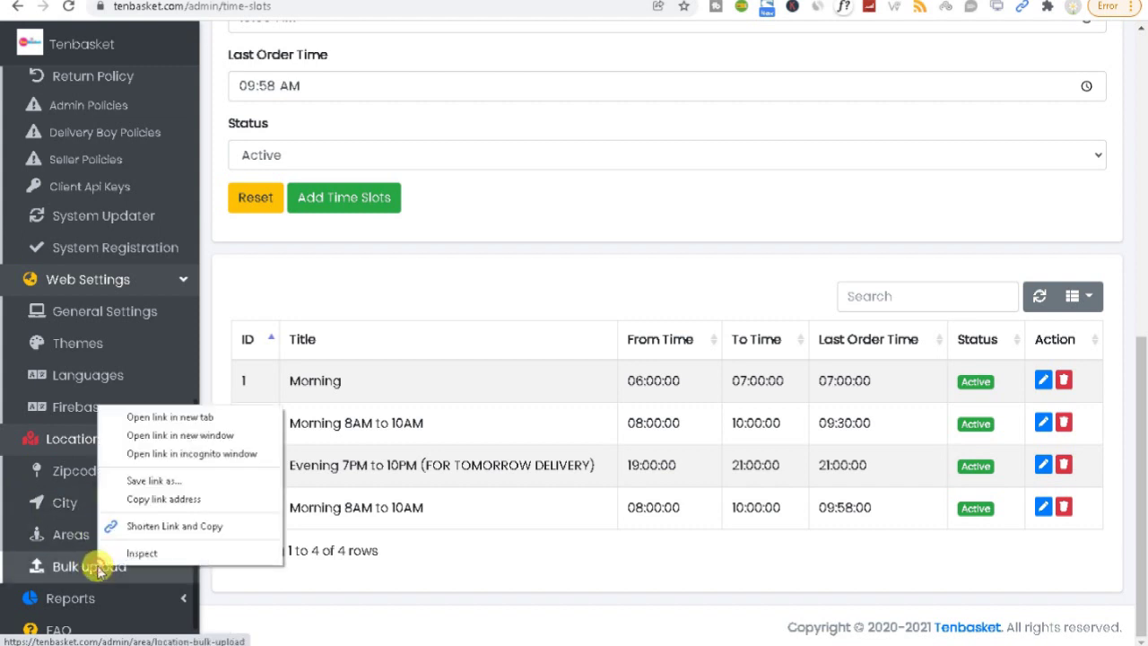
pyautogui.click(134, 417)
pyautogui.click(89, 475)
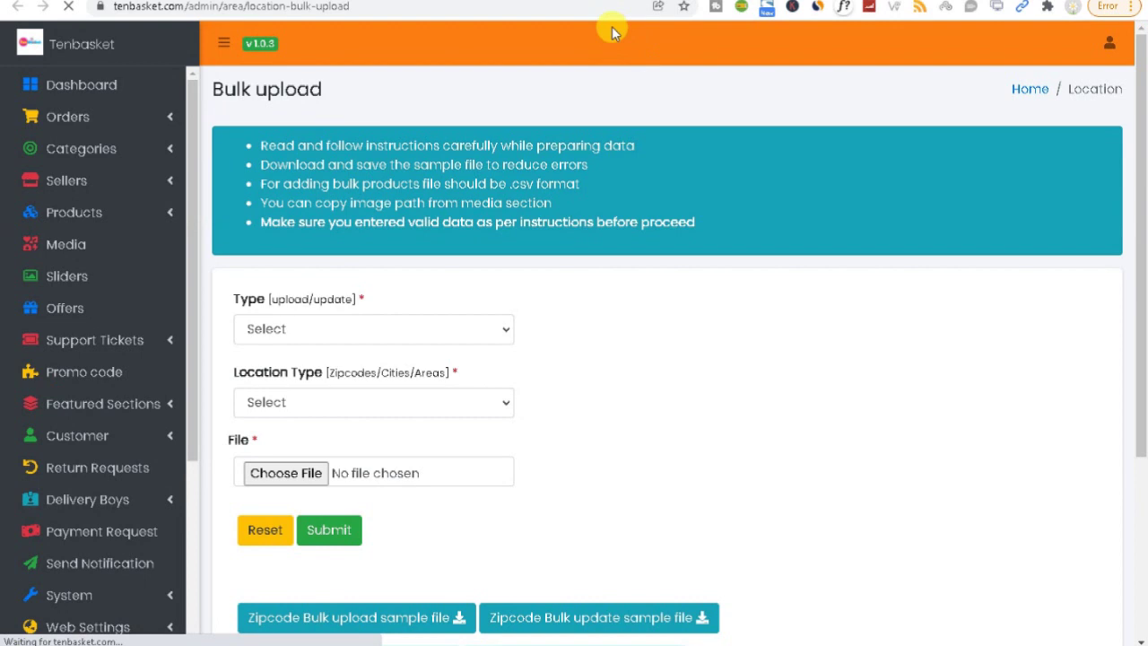
pyautogui.moveTo(1139, 251); pyautogui.dragTo(1142, 376)
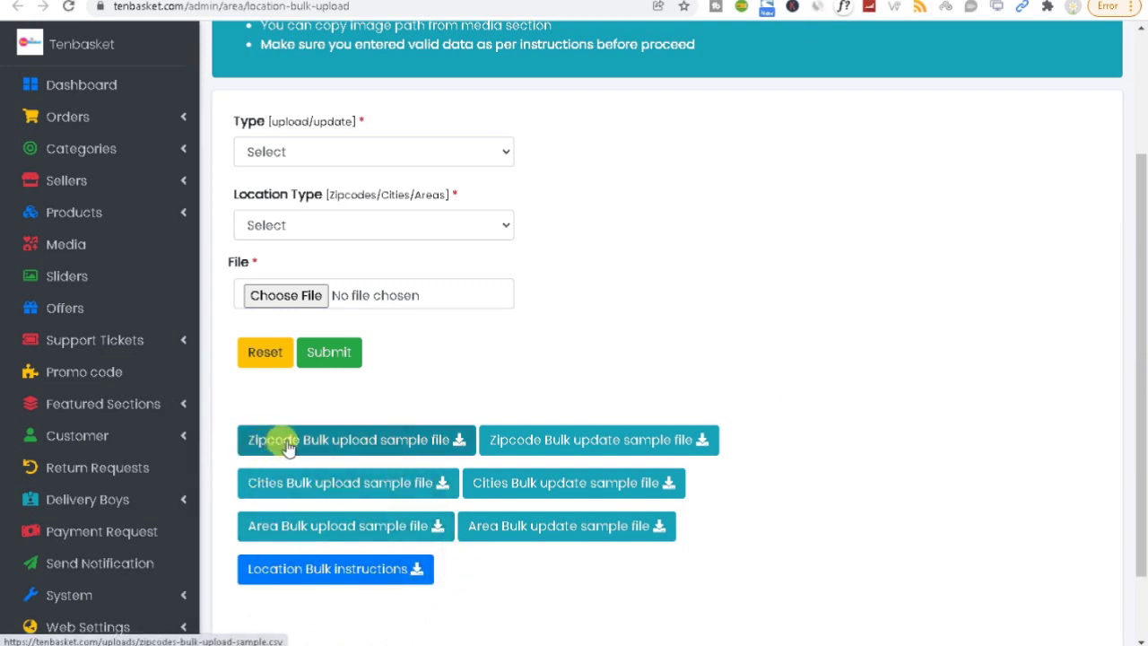
# Step: View the Location Type and upload/update Type options without choosing any
pyautogui.click(336, 225)
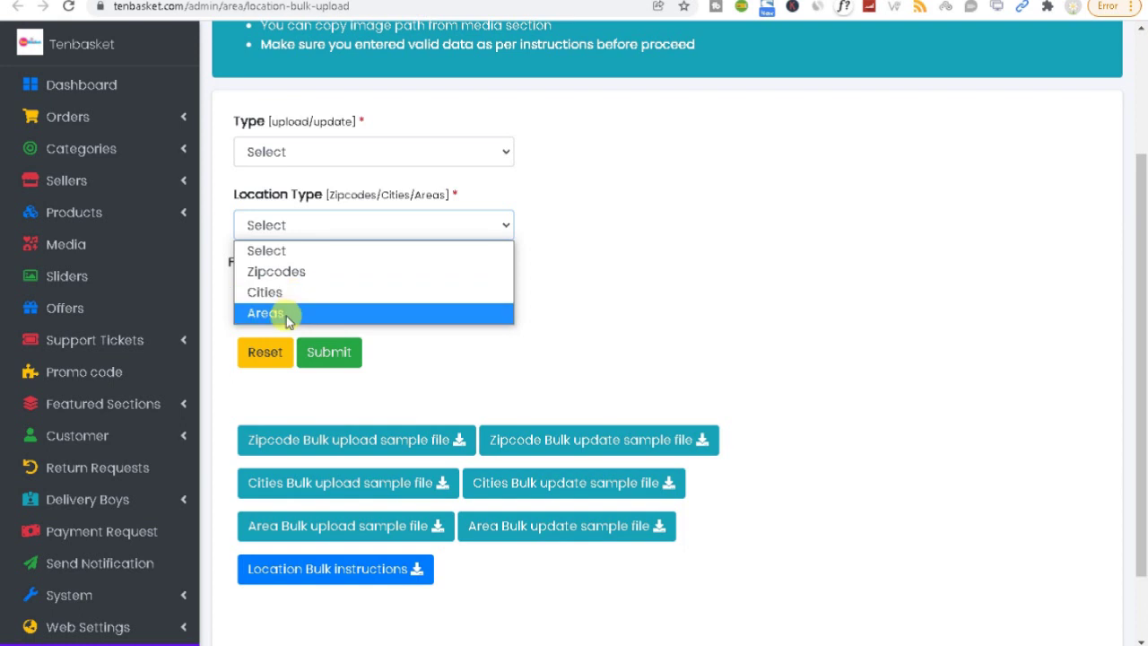
pyautogui.click(302, 152)
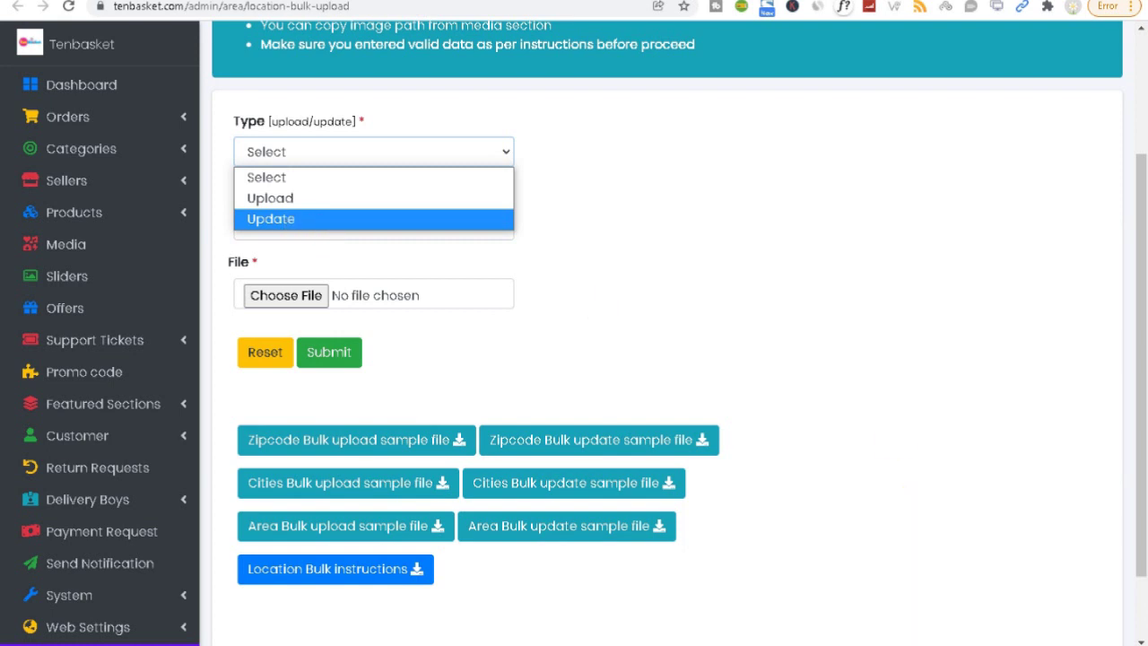
pyautogui.press('Escape')
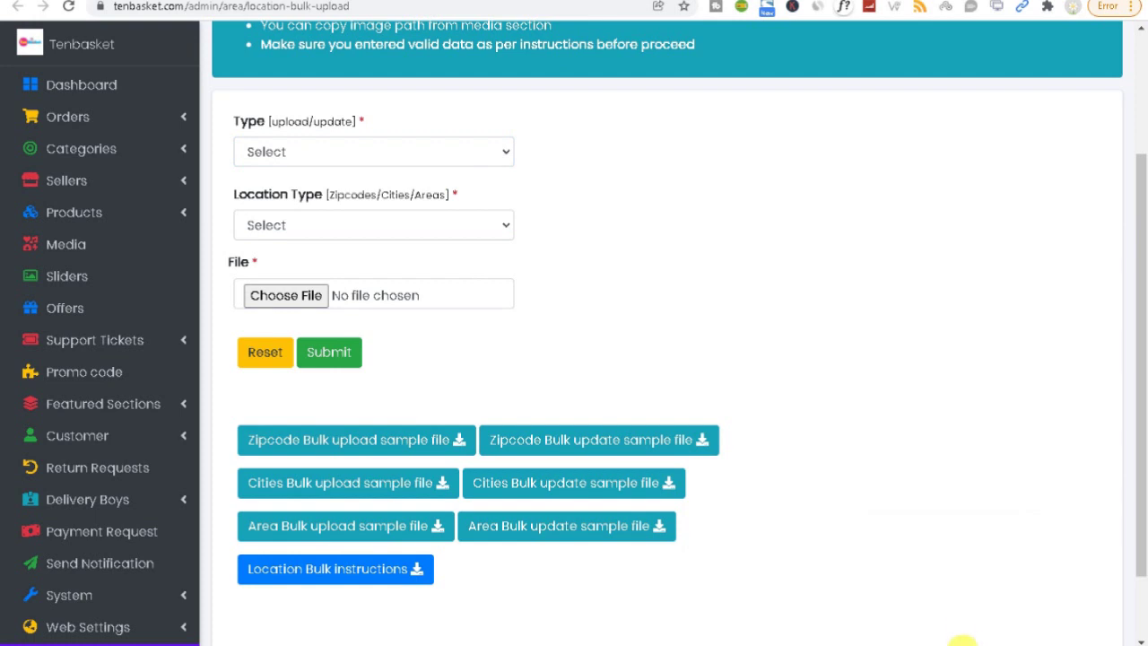
pyautogui.scroll(-3, 108, 609)
pyautogui.click(72, 610)
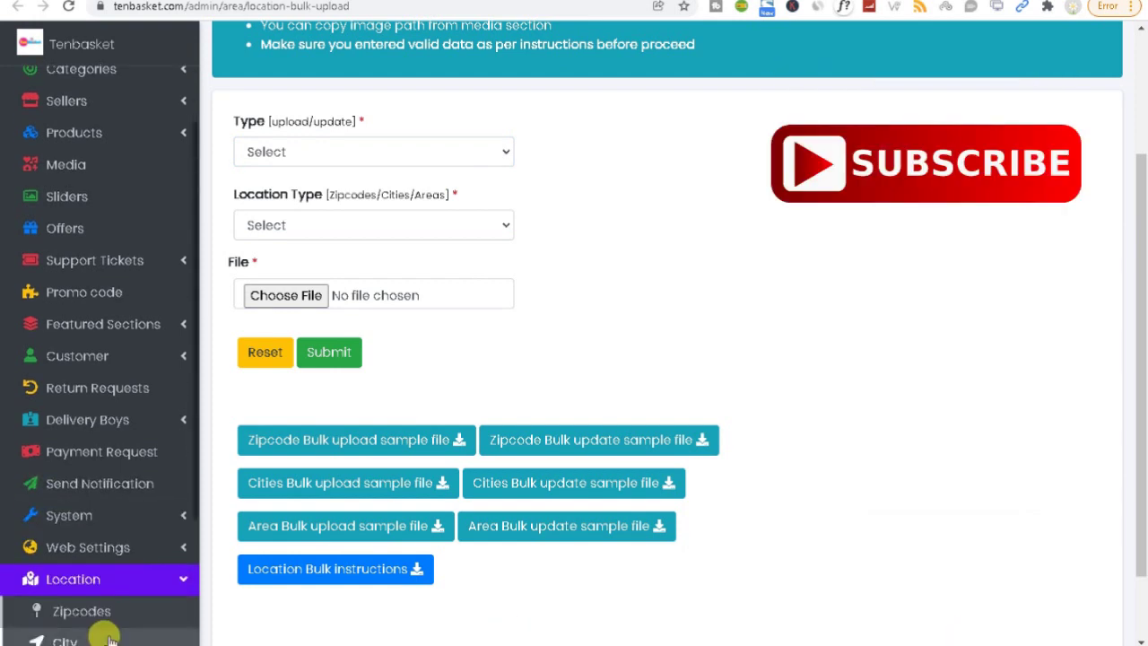
pyautogui.scroll(-2, 98, 618)
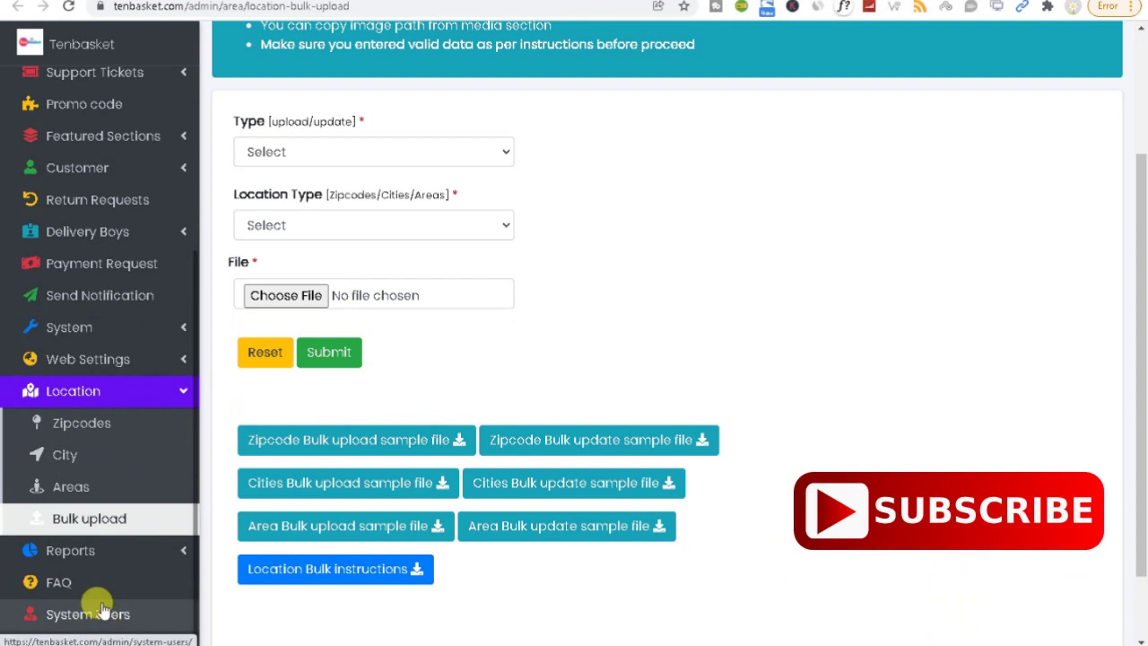
# Step: Expand Reports and look through the sales invoice table
pyautogui.click(144, 550)
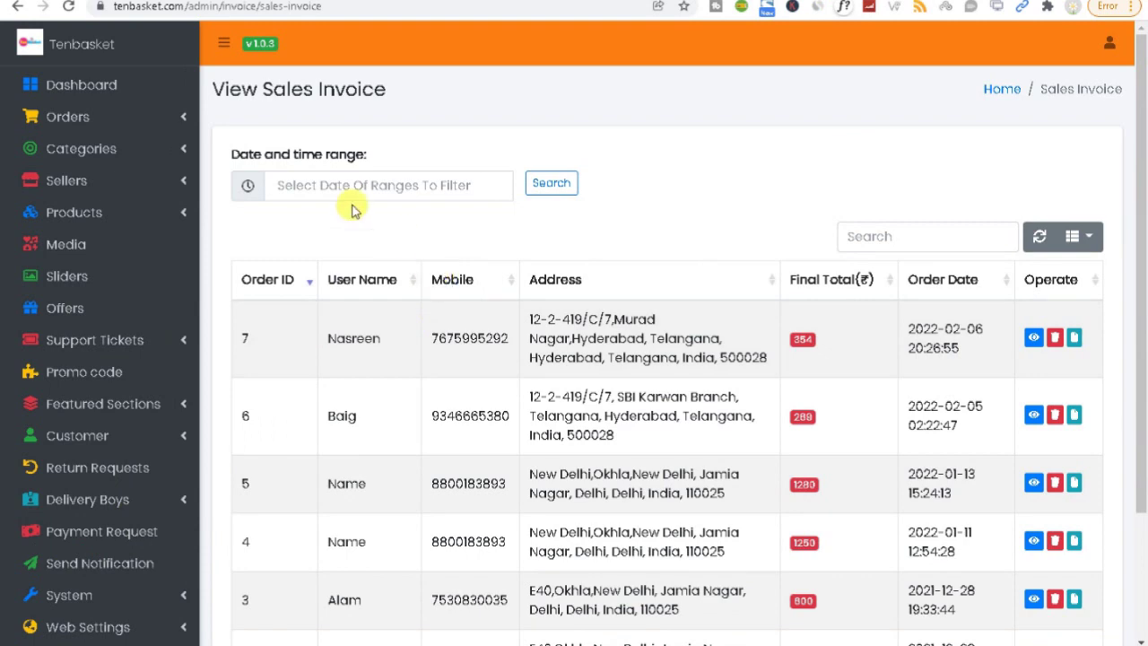
pyautogui.moveTo(1140, 299); pyautogui.dragTo(1085, 281)
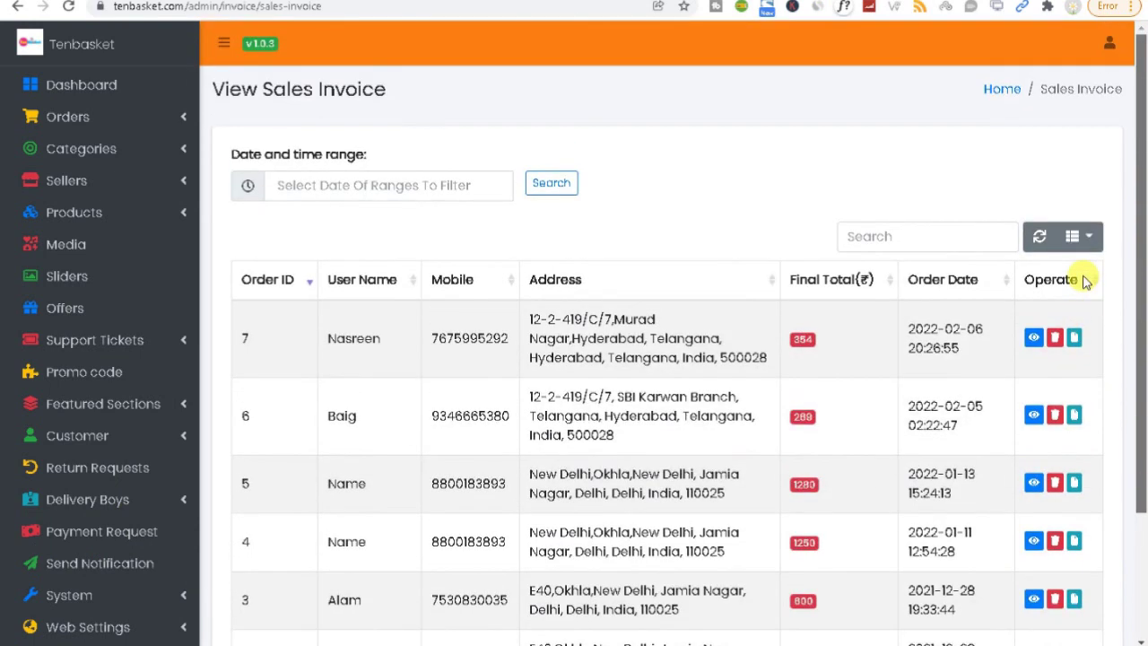
pyautogui.scroll(-2, 1089, 376)
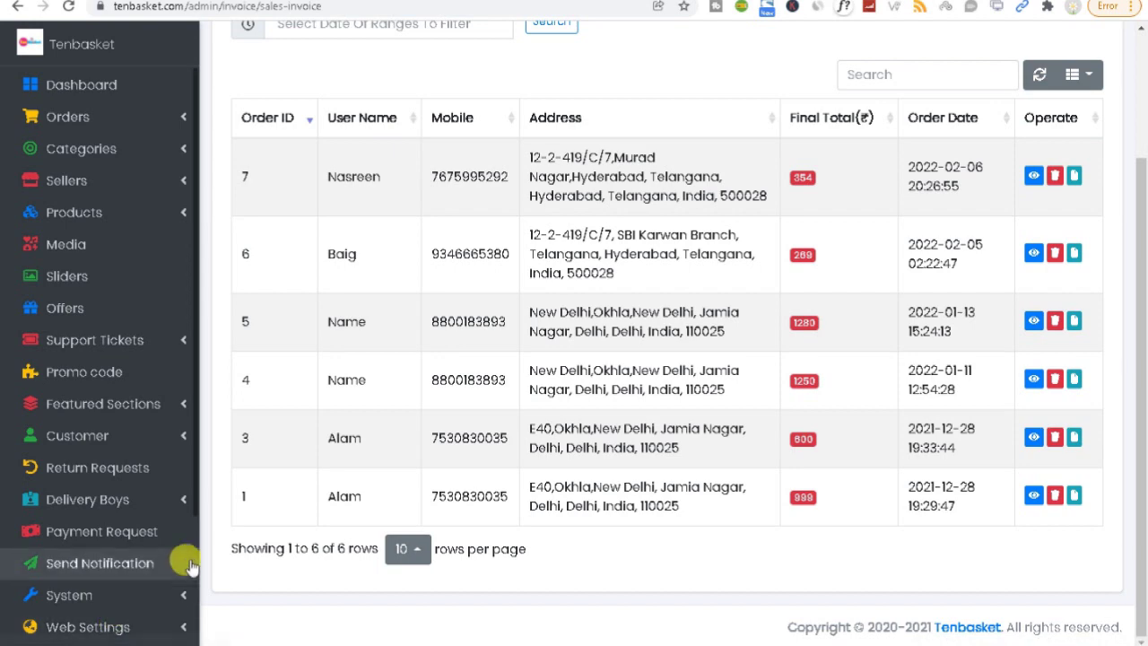
pyautogui.scroll(1, 167, 615)
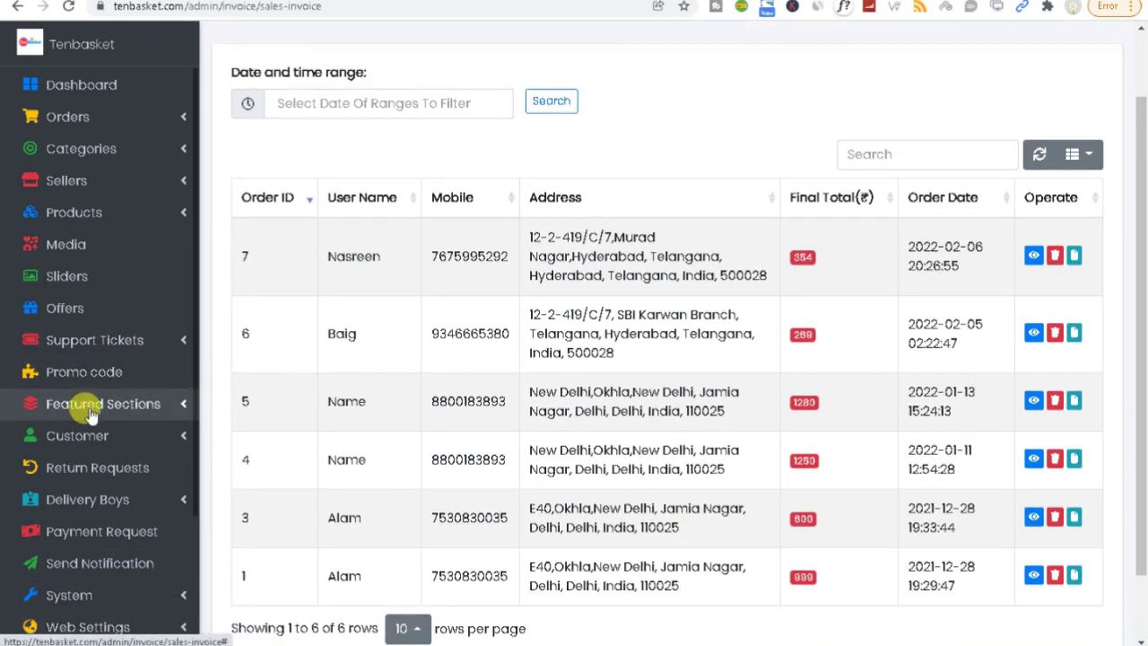
pyautogui.scroll(1, 86, 408)
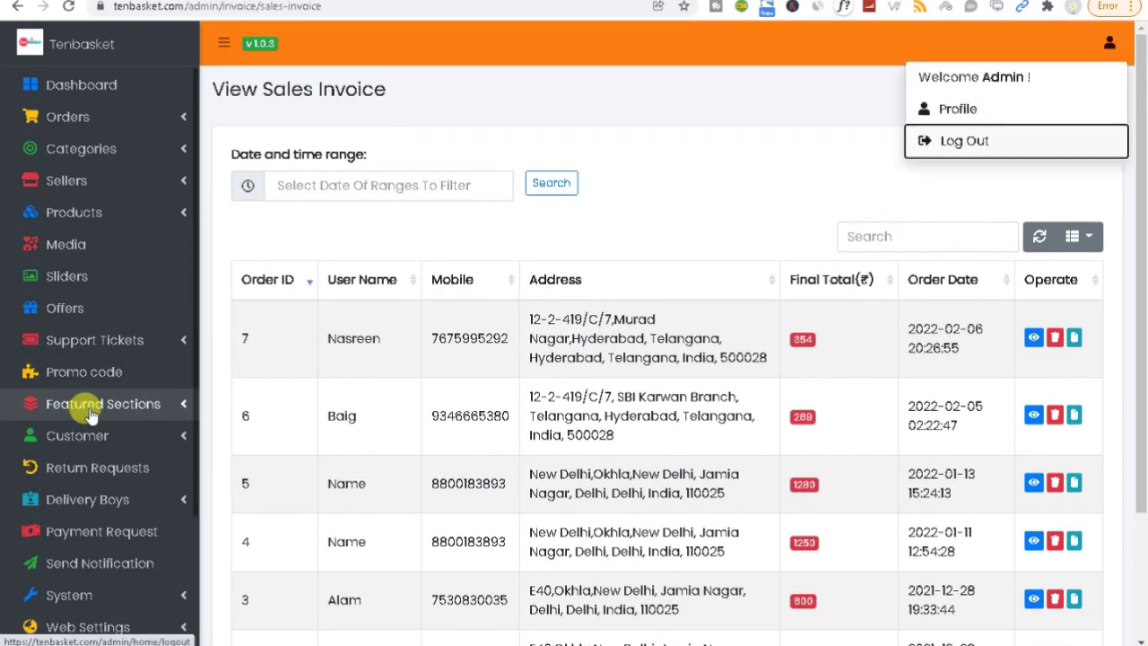
# Step: Browse the Featured Sections and Location groups down to the Manage Zipcodes page
pyautogui.click(90, 414)
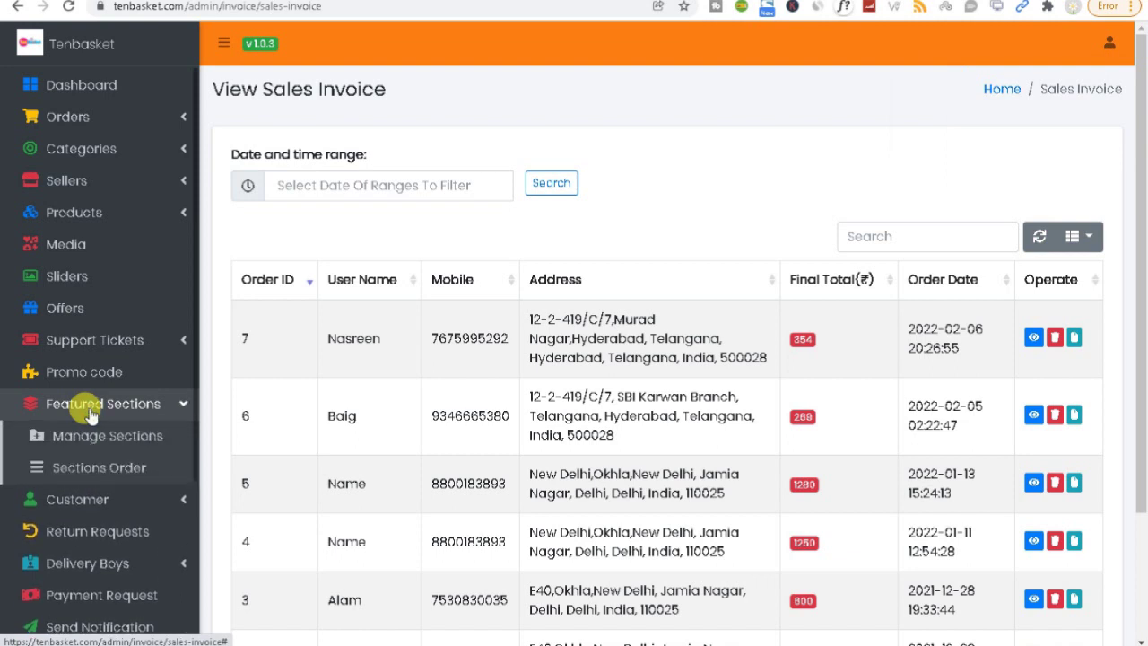
pyautogui.scroll(-3, 90, 415)
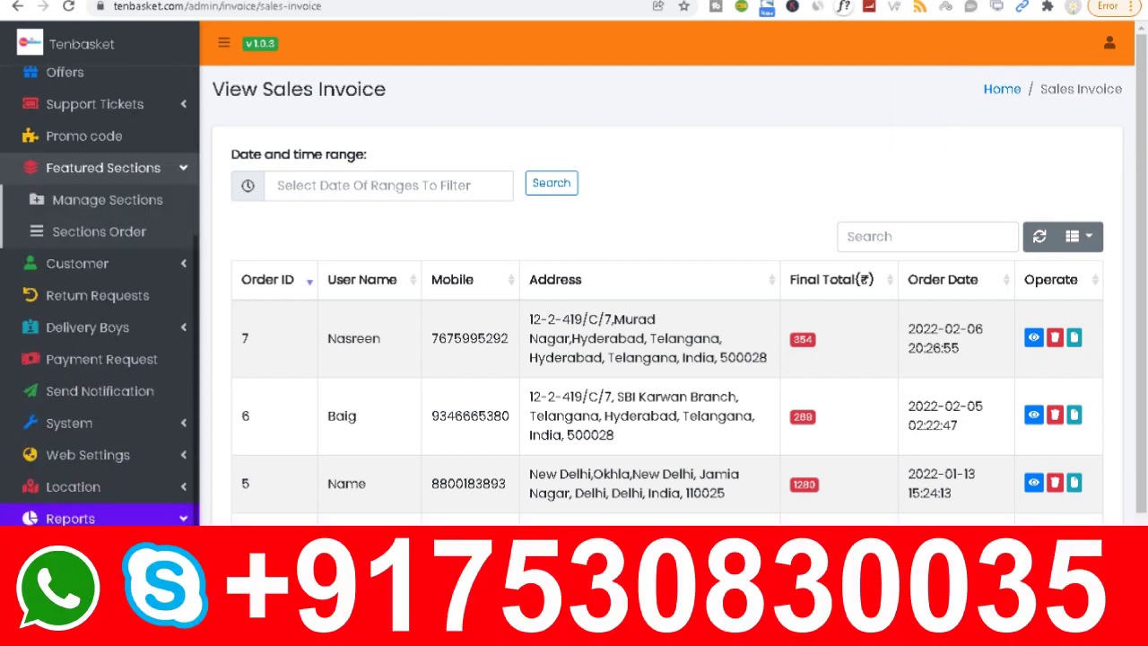
pyautogui.scroll(2, 99, 296)
pyautogui.scroll(-1, 98, 296)
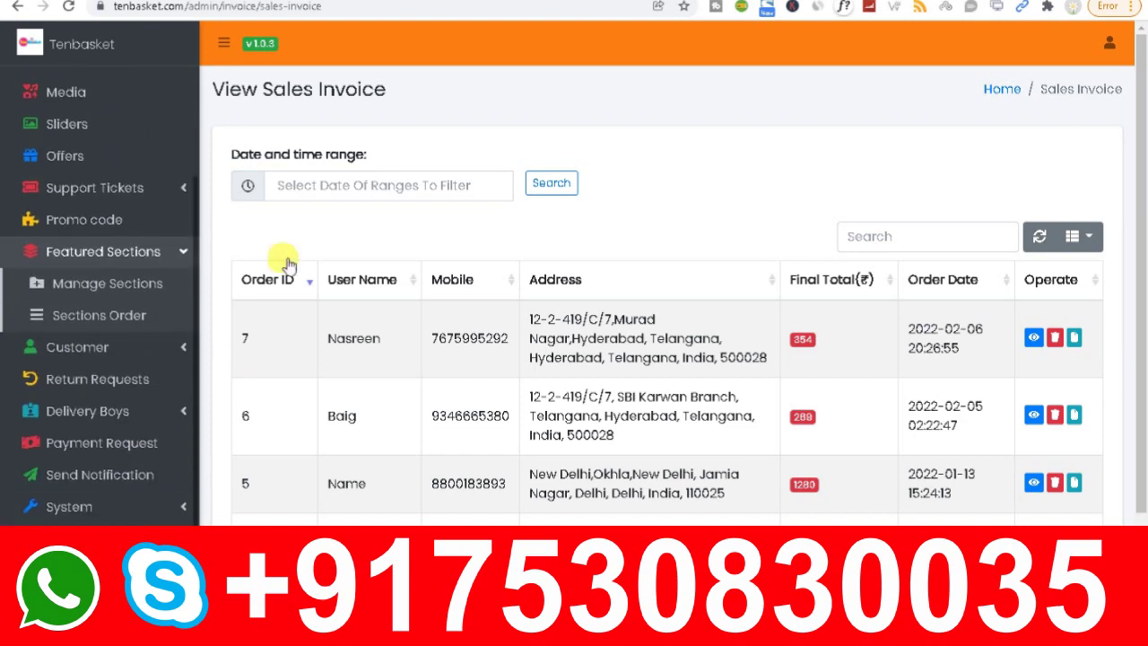
pyautogui.scroll(2, 54, 359)
pyautogui.scroll(-4, 72, 574)
pyautogui.scroll(3, 81, 614)
pyautogui.scroll(-2, 54, 624)
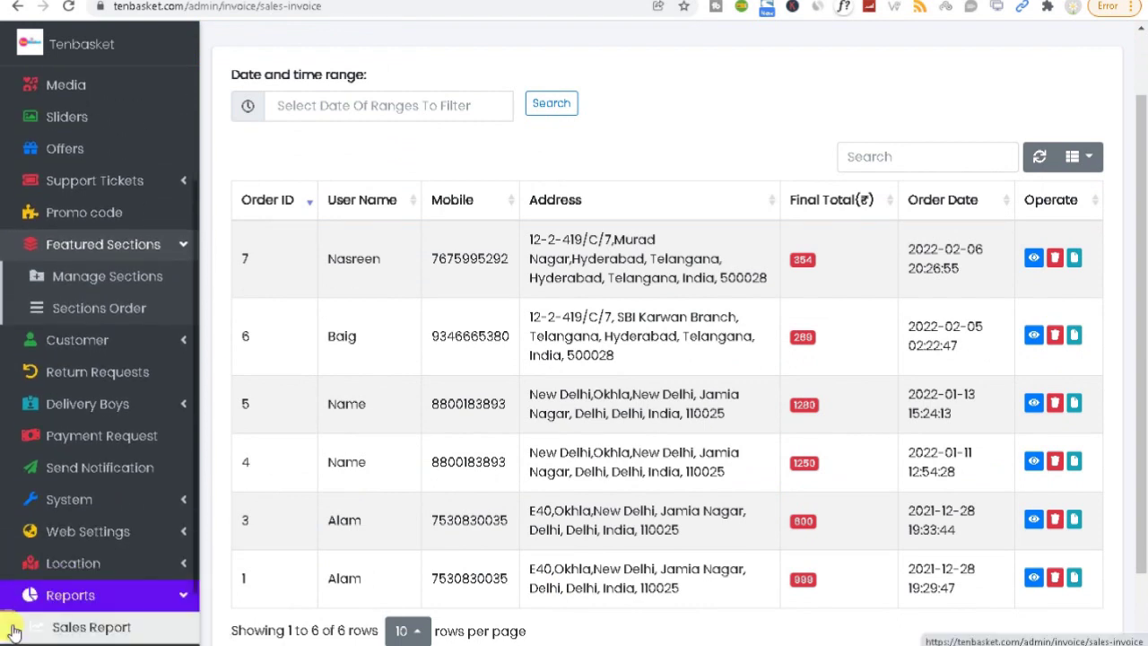
pyautogui.scroll(3, 18, 632)
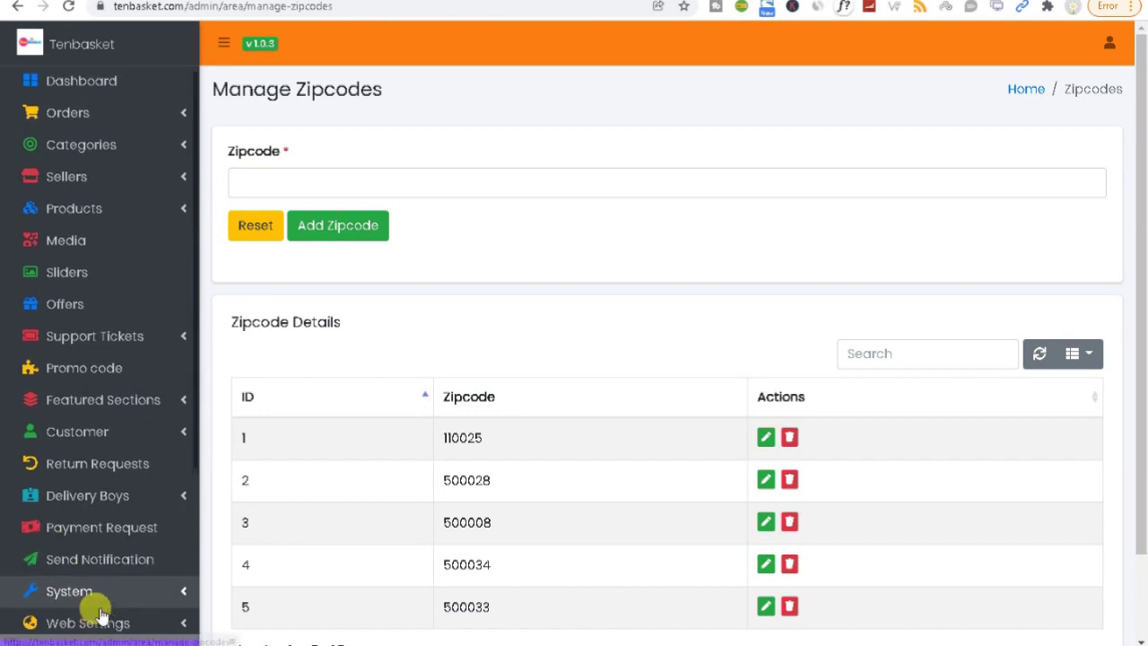
pyautogui.scroll(-2, 80, 628)
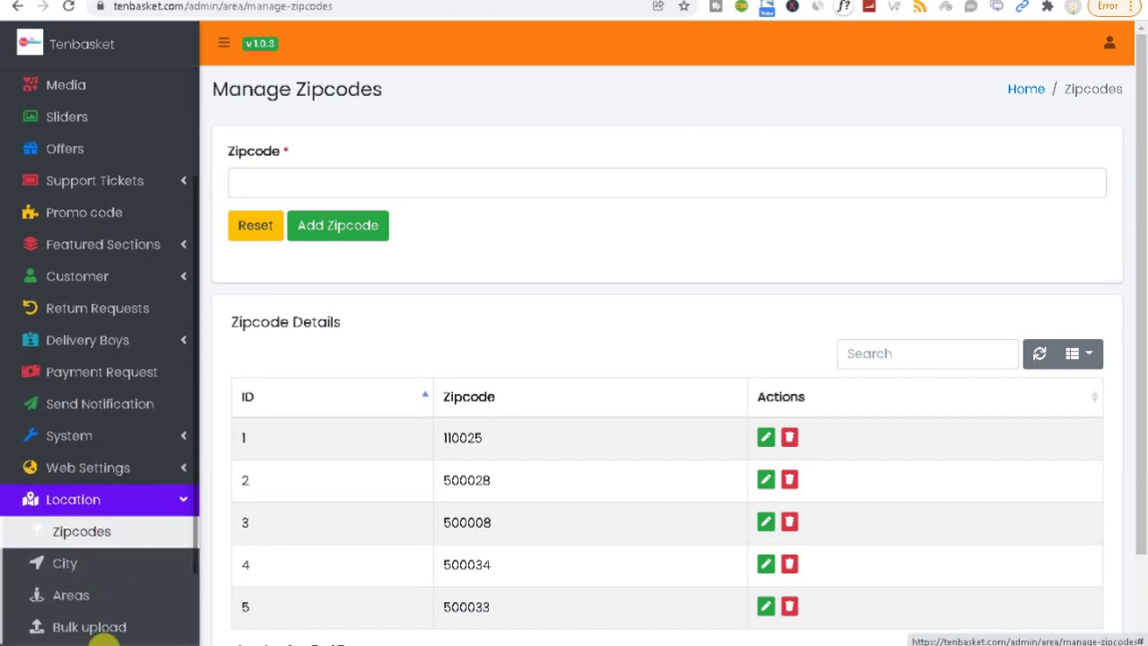
# Step: Look over the system users list, highlighting the Mobile column and the admin's mobile number
pyautogui.scroll(-2, 103, 638)
pyautogui.scroll(2, 103, 639)
pyautogui.scroll(-2, 104, 639)
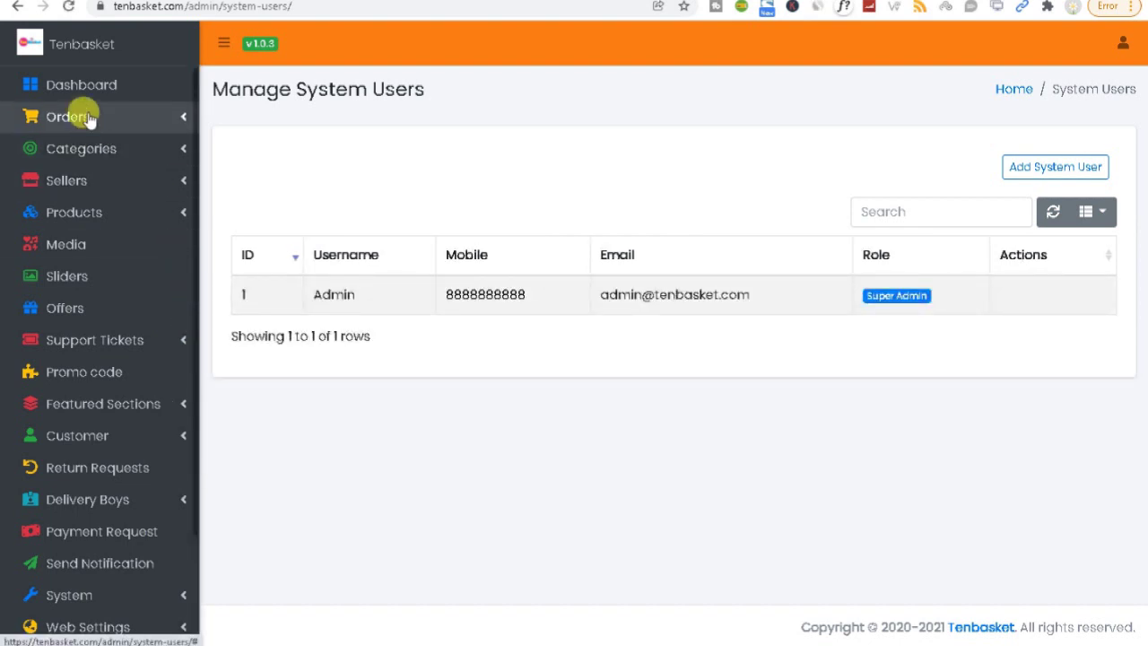
pyautogui.doubleClick(442, 253)
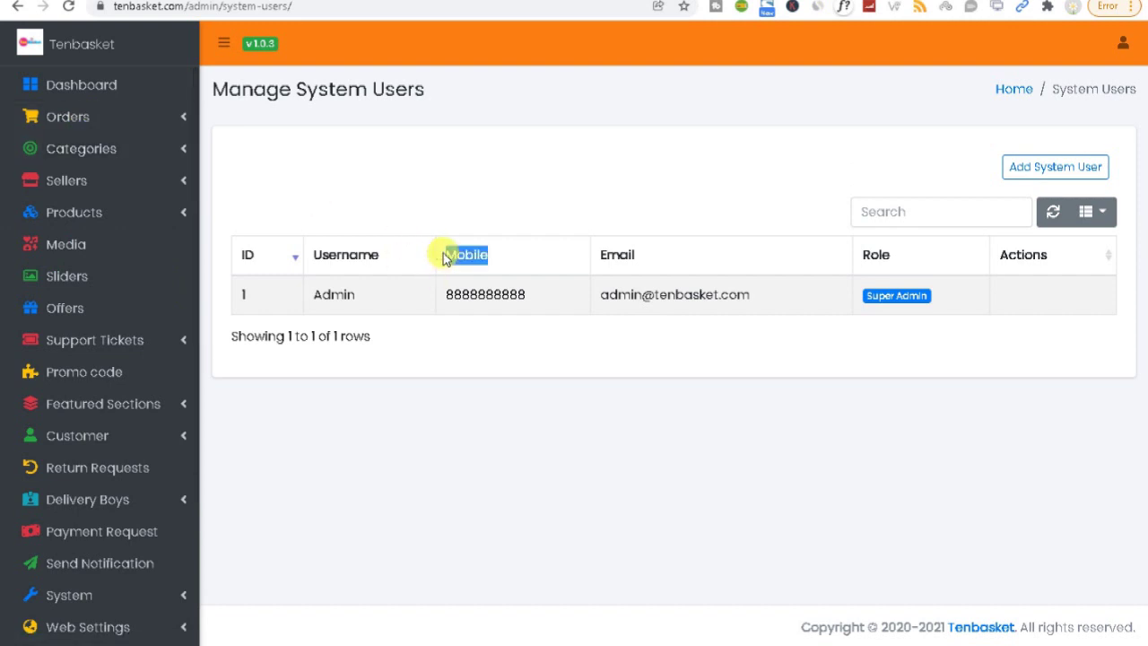
pyautogui.doubleClick(499, 302)
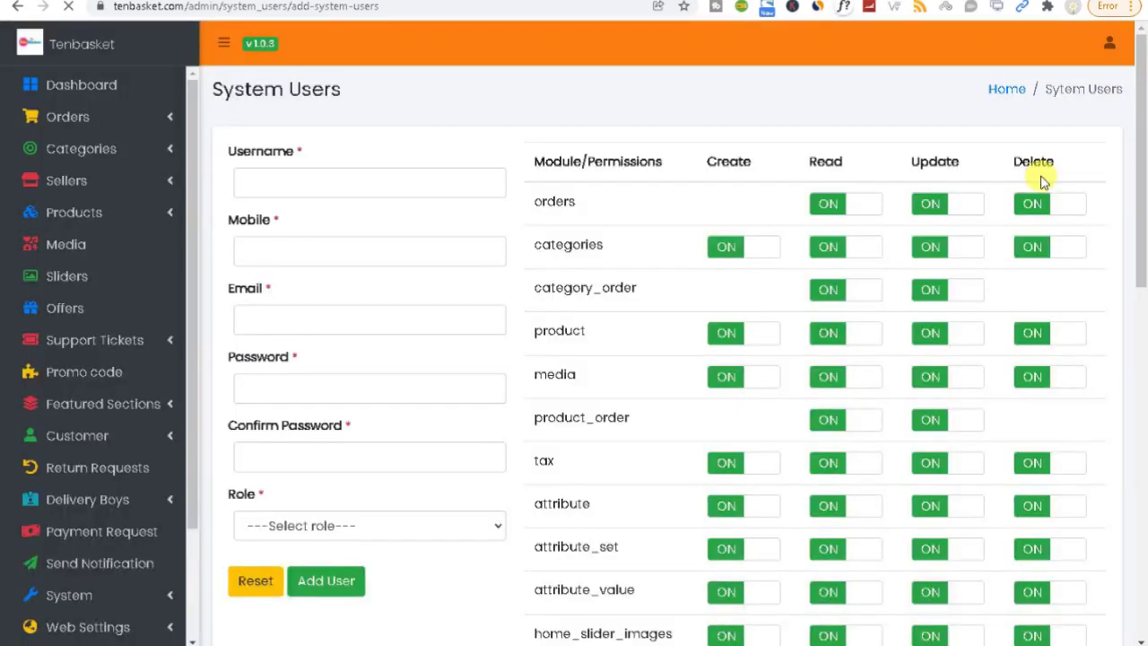
# Step: Review the permissions table and the Role choices on the Add System User form, leaving no role selected
pyautogui.moveTo(1143, 204); pyautogui.dragTo(1137, 632)
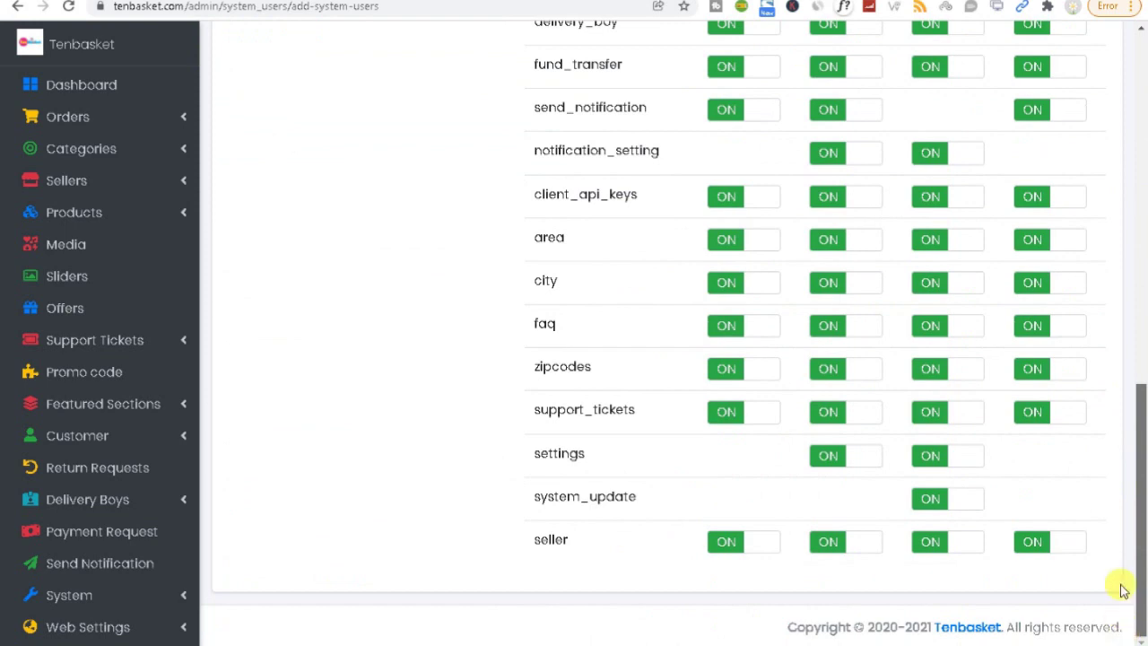
pyautogui.scroll(10, 1121, 589)
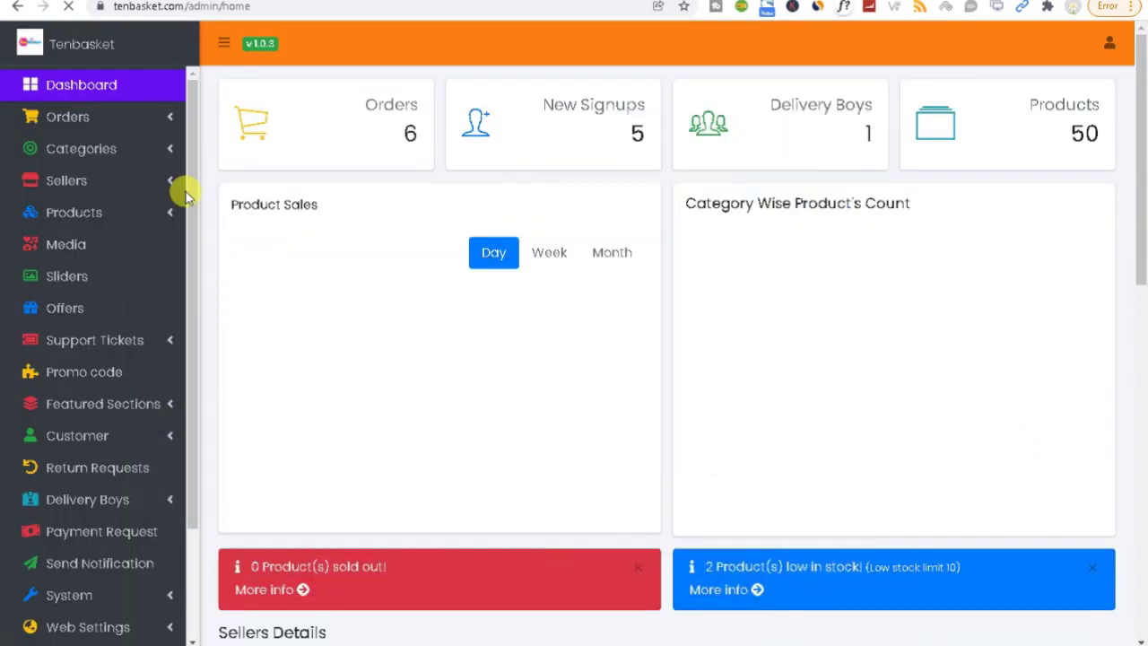
pyautogui.click(17, 6)
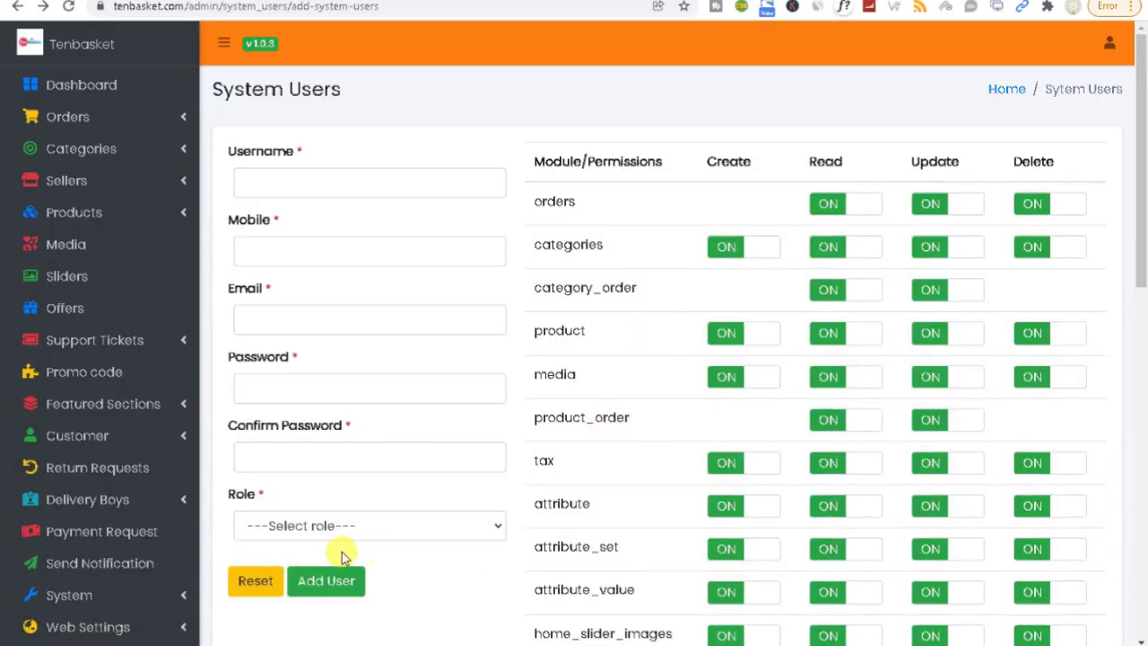
pyautogui.click(341, 534)
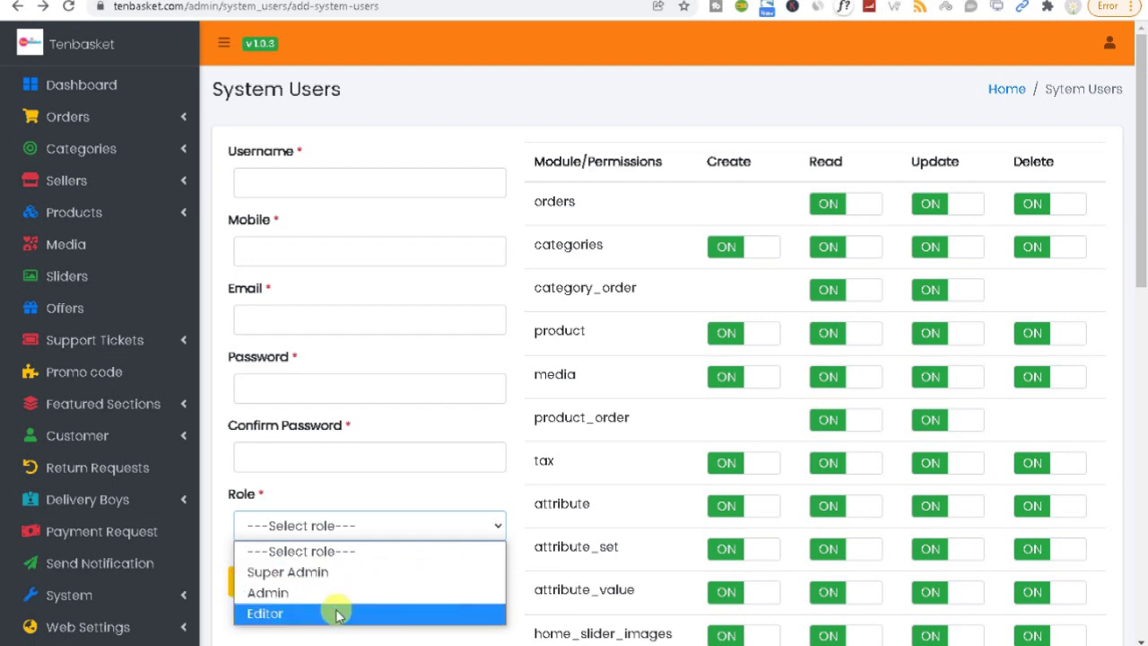
pyautogui.click(576, 359)
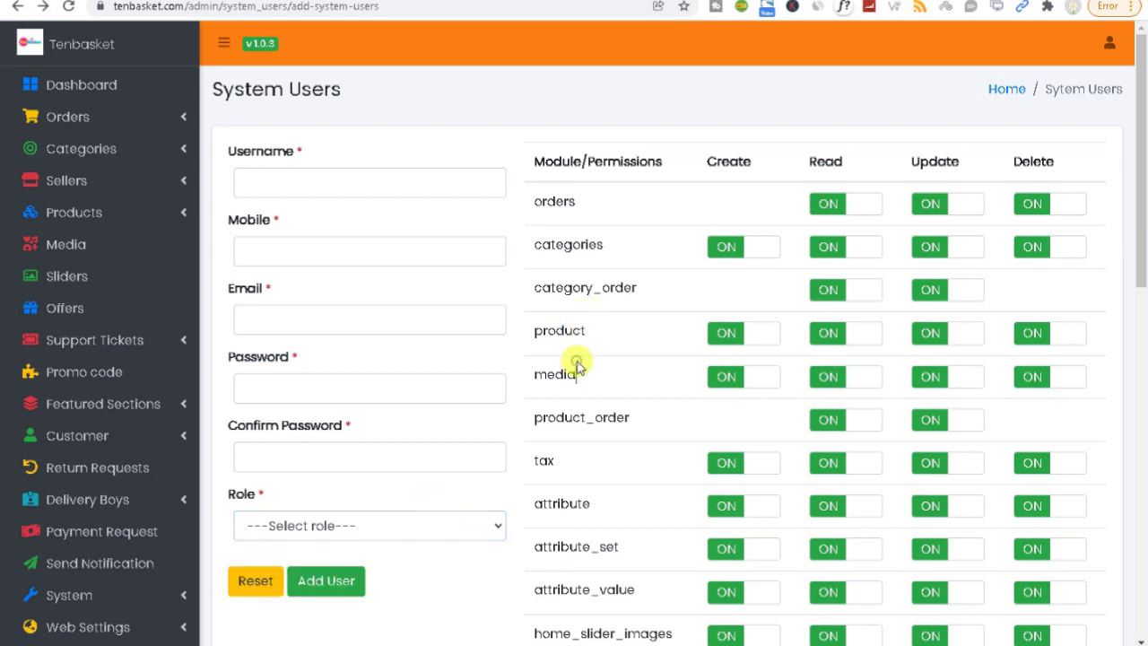
# Step: Switch the categories Create permission OFF
pyautogui.moveTo(1142, 259); pyautogui.dragTo(1140, 573)
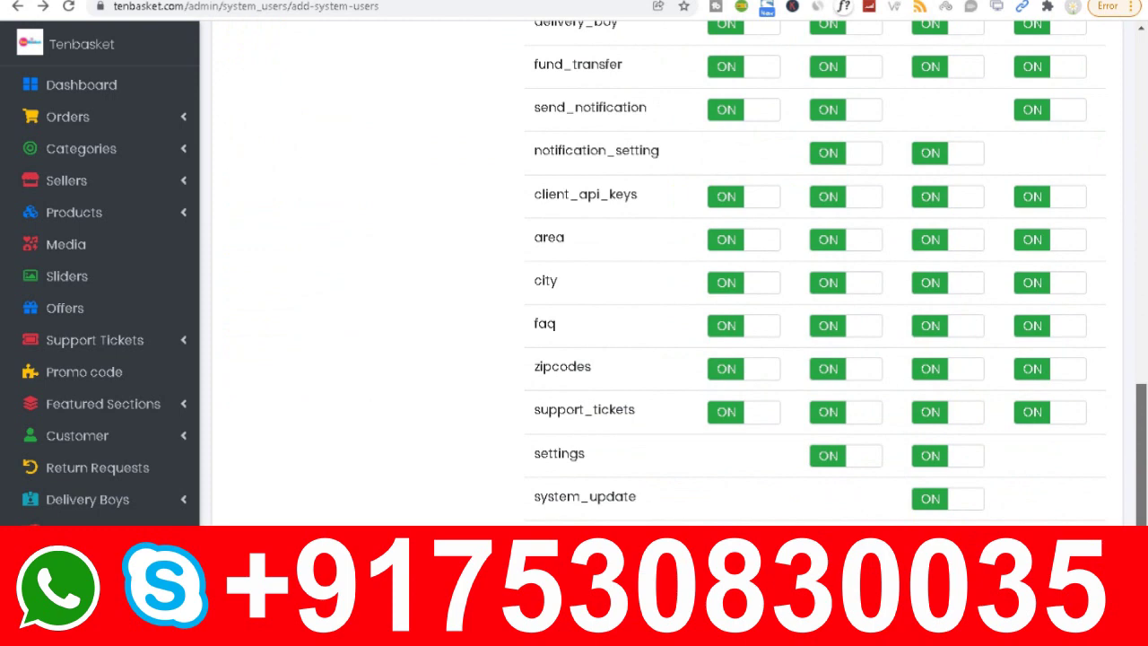
pyautogui.scroll(20, 1032, 326)
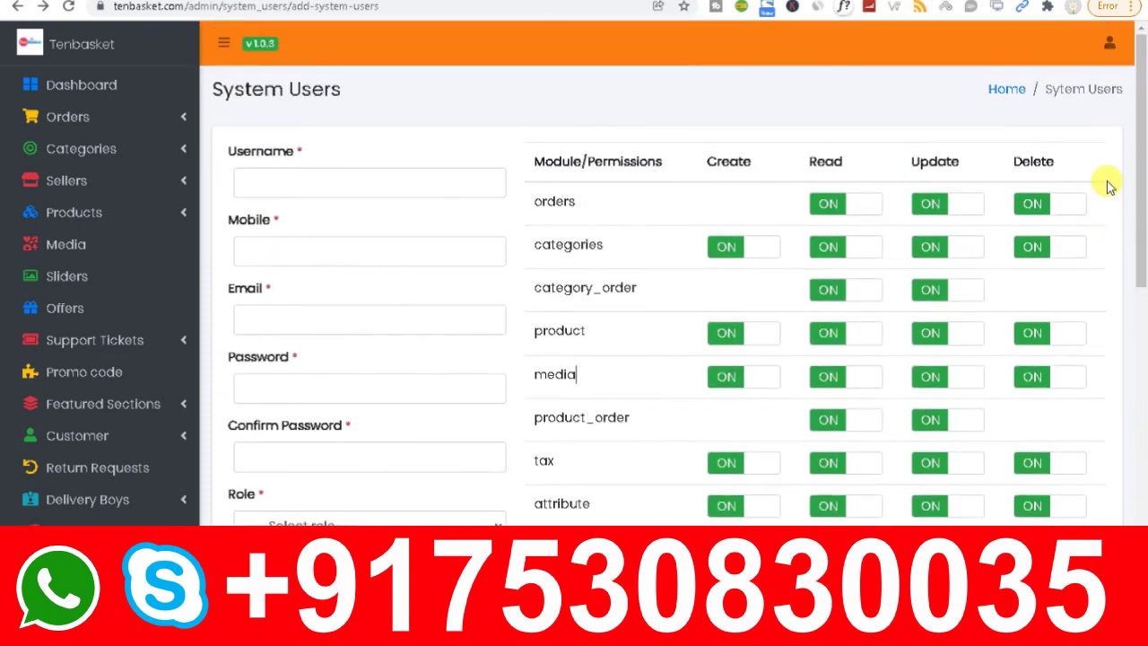
pyautogui.click(745, 257)
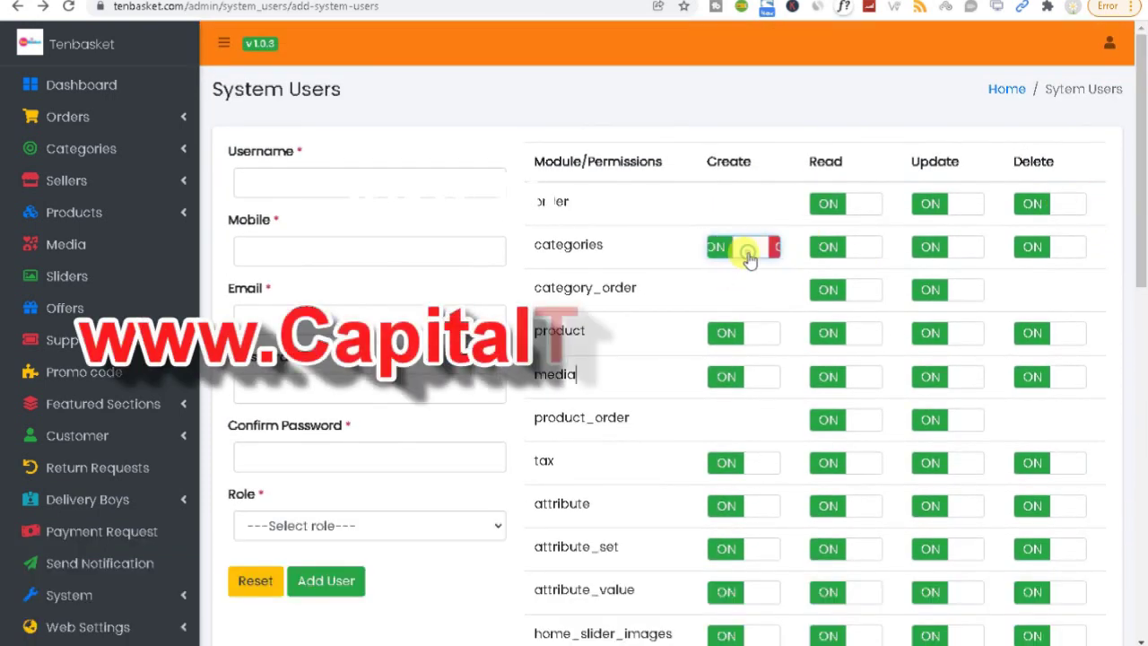